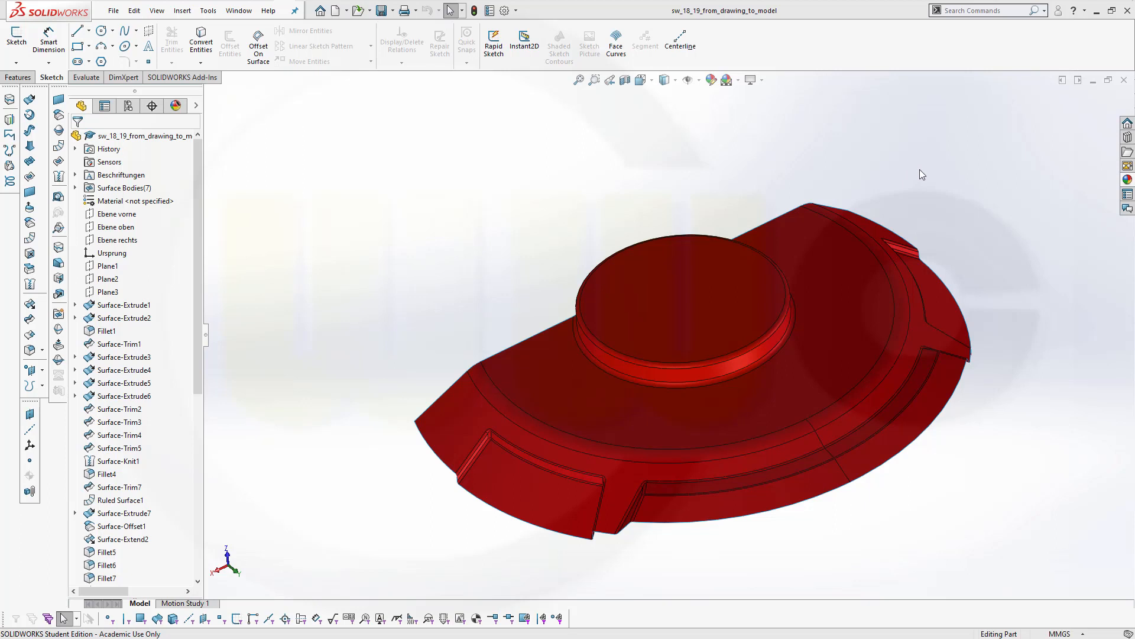
Look over the finished model and the dimensioned PDF drawing in Adobe Acrobat Reader, ending in the sw_18_19_from_drawing_to_model_p1_yt part in SOLIDWORKS
middle_drag(915, 185, 921, 212)
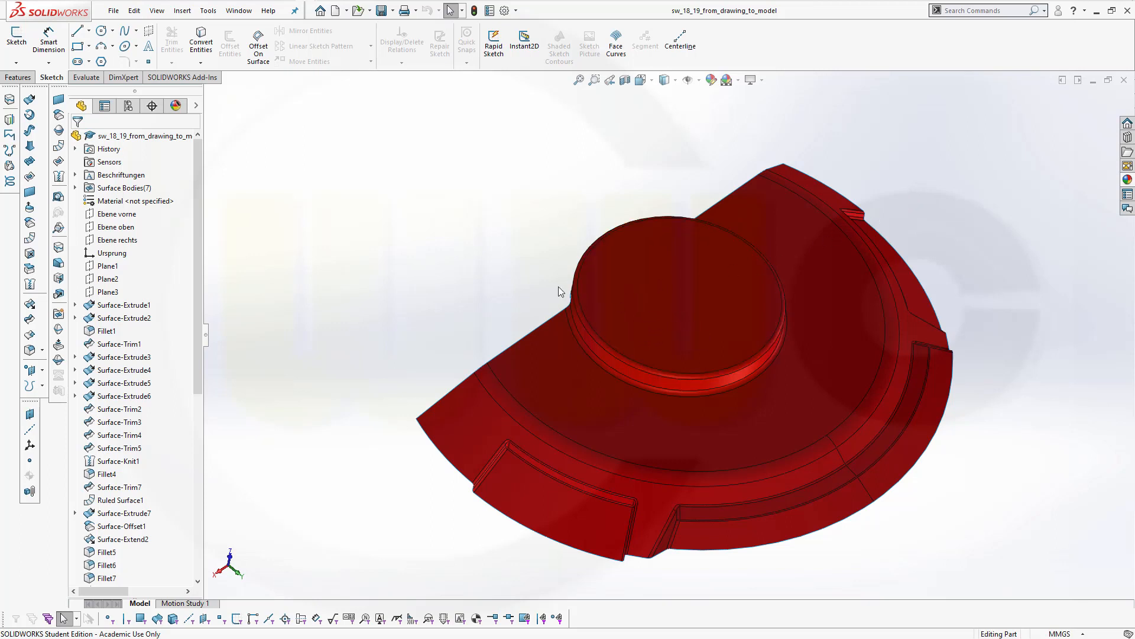
key(alt+Tab)
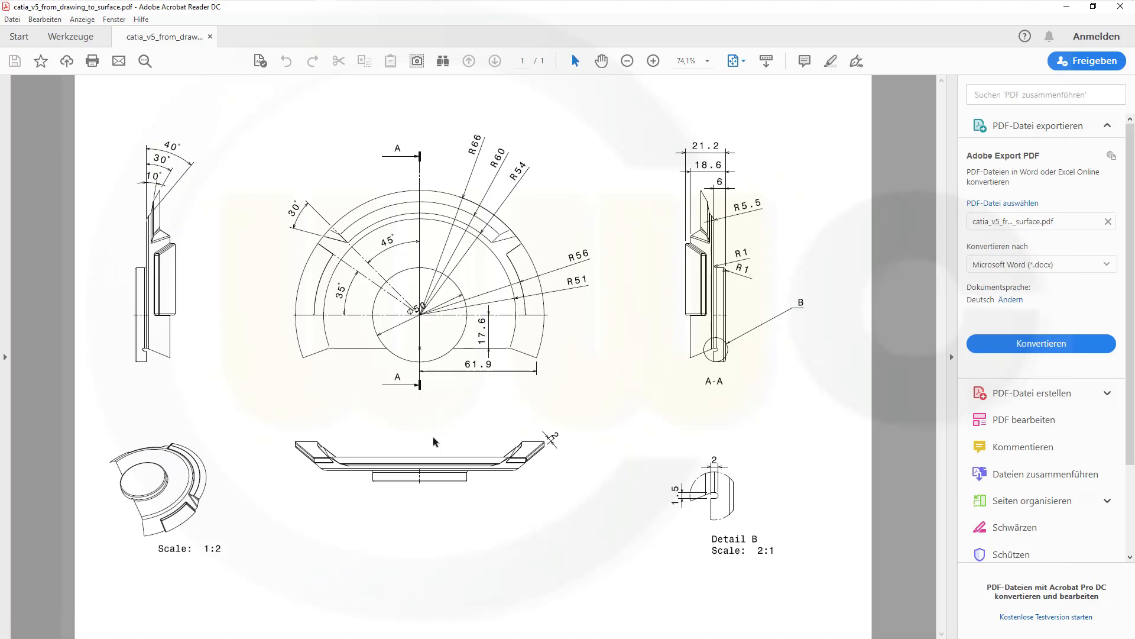
key(alt+Tab)
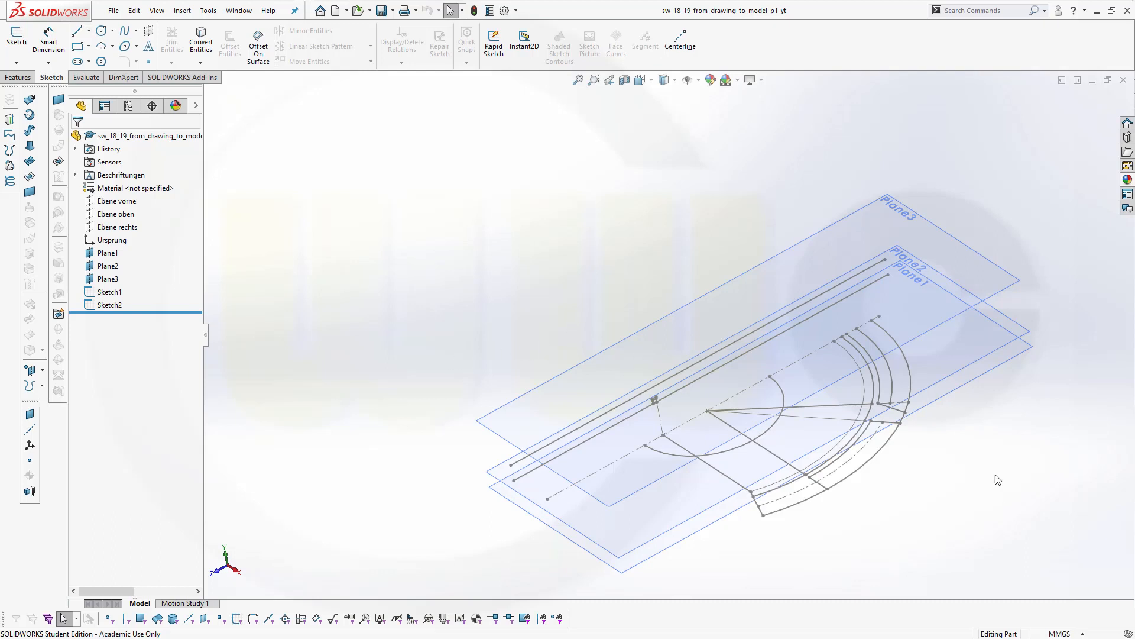
Create an extruded surface from the inner 25 mm radius arc of Sketch1, ending Up To Surface at Plane3
scroll(981, 459, up, 1)
scroll(980, 459, down, 1)
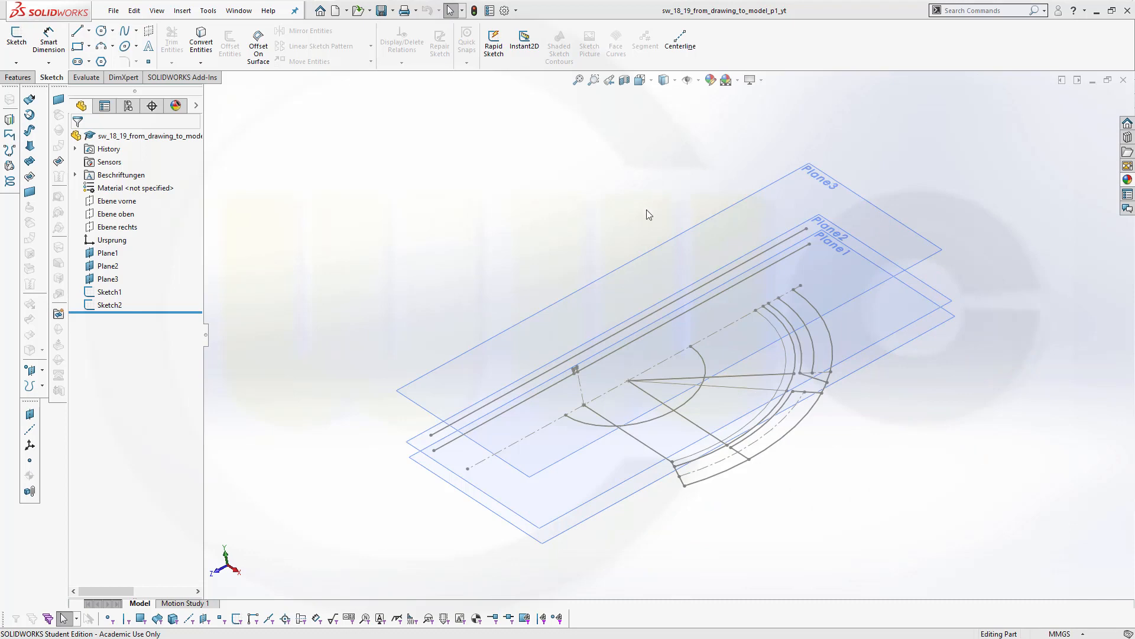
mouse_move(648, 214)
middle_down()
mouse_move(638, 284)
mouse_move(643, 232)
mouse_move(608, 248)
middle_up()
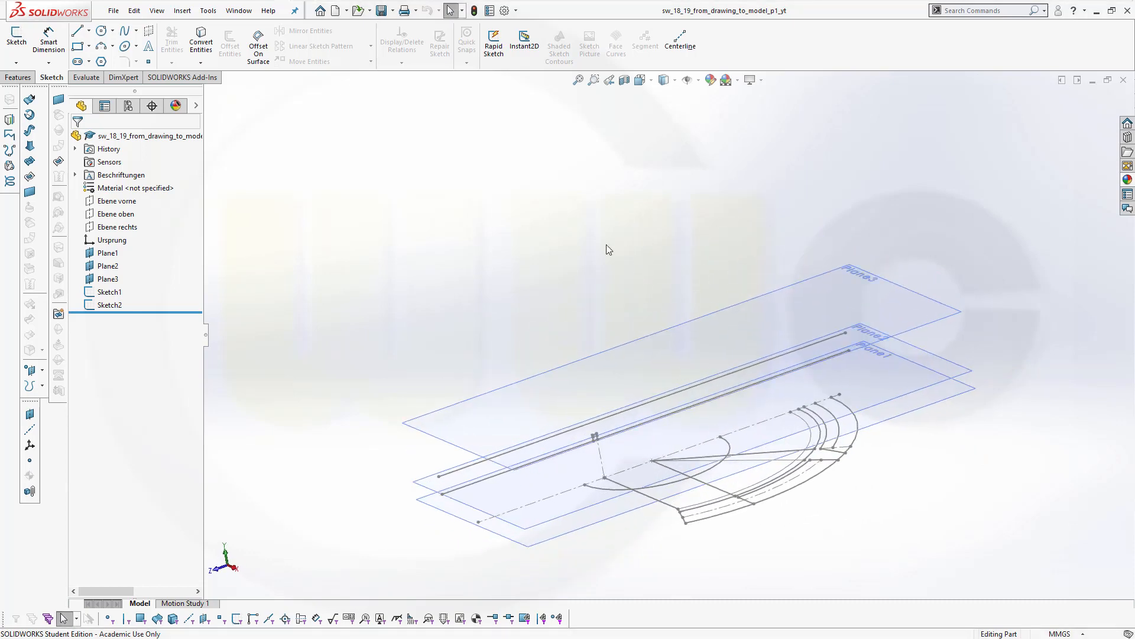
click(29, 99)
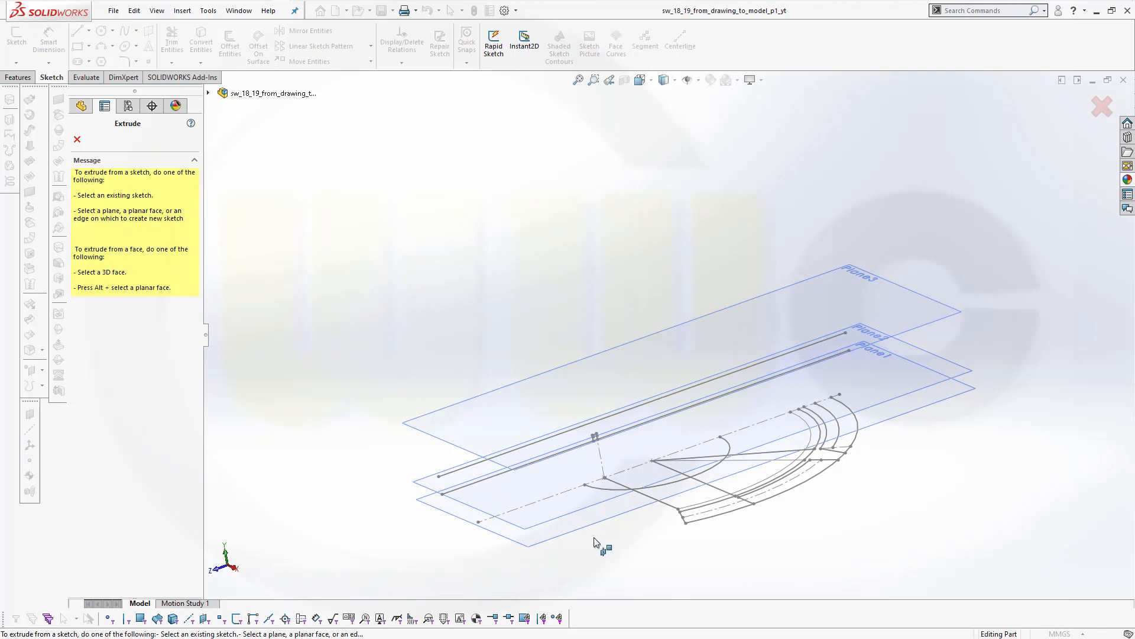
click(610, 492)
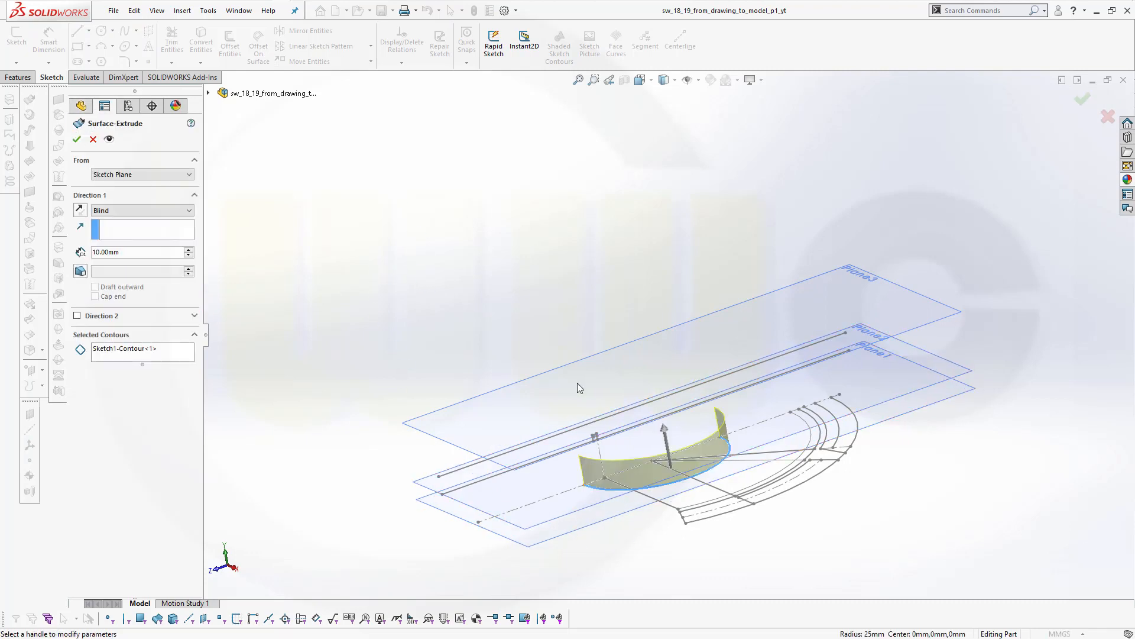
click(190, 210)
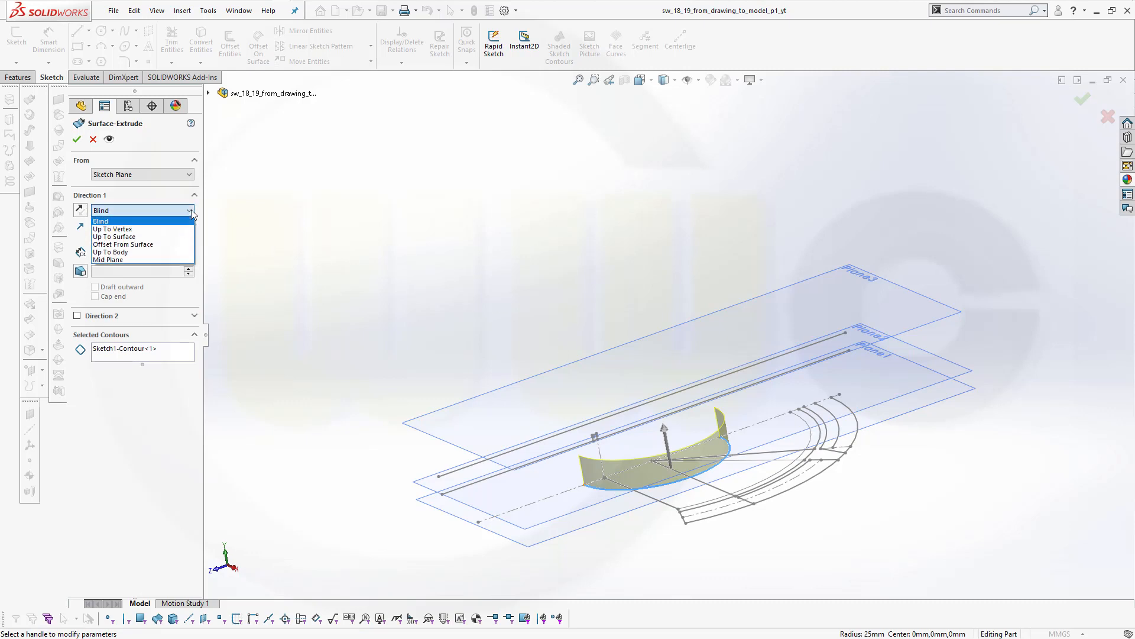
click(165, 244)
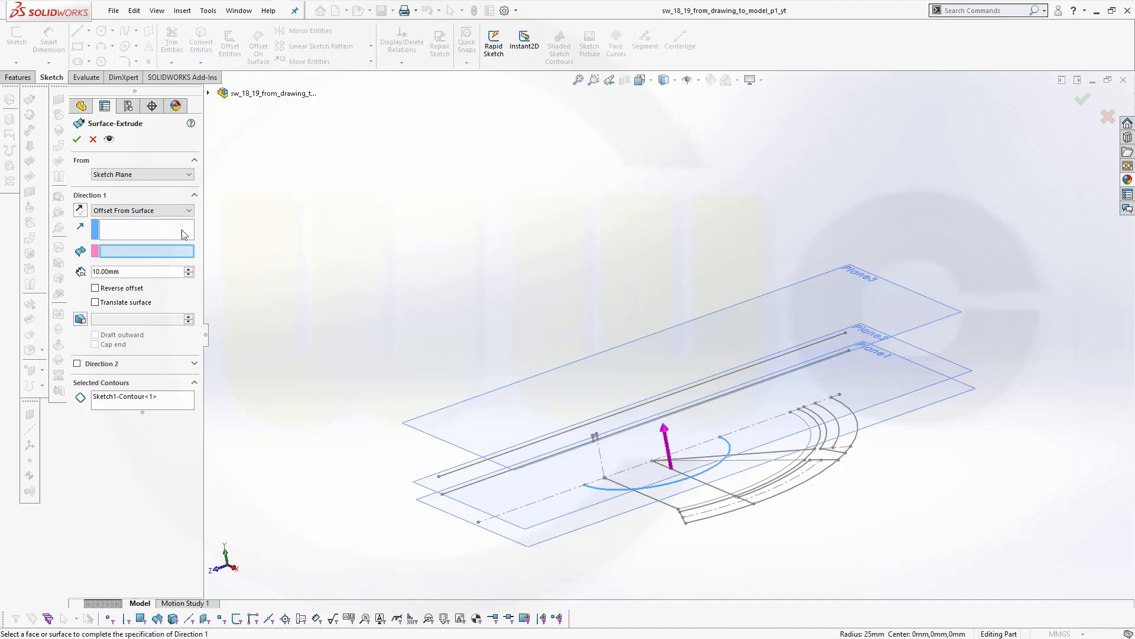
click(189, 211)
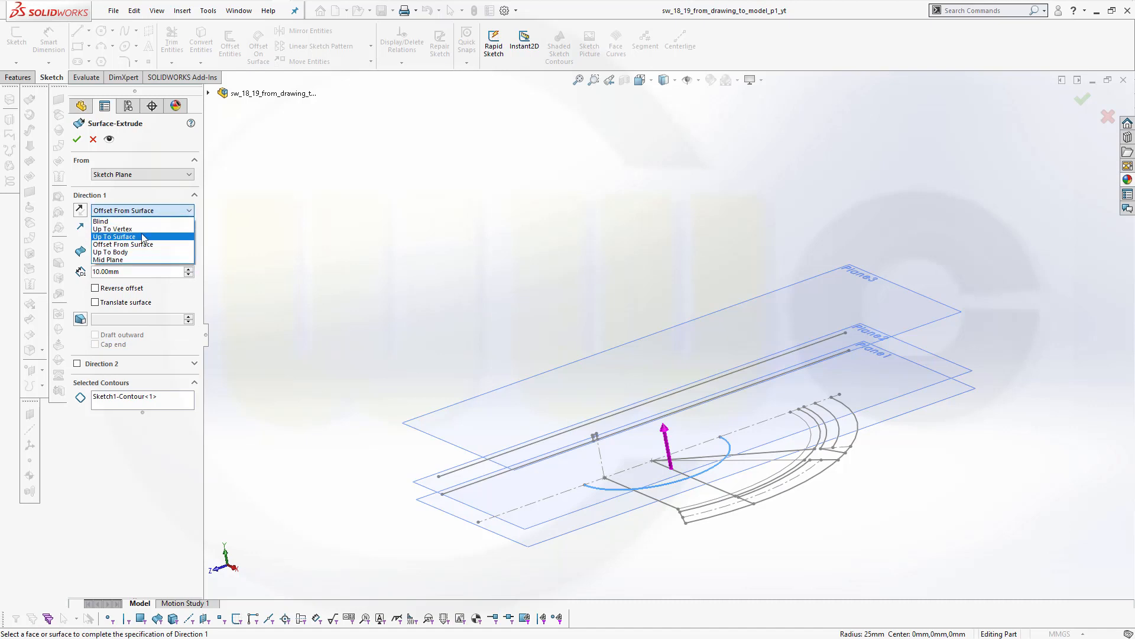
click(144, 236)
click(479, 396)
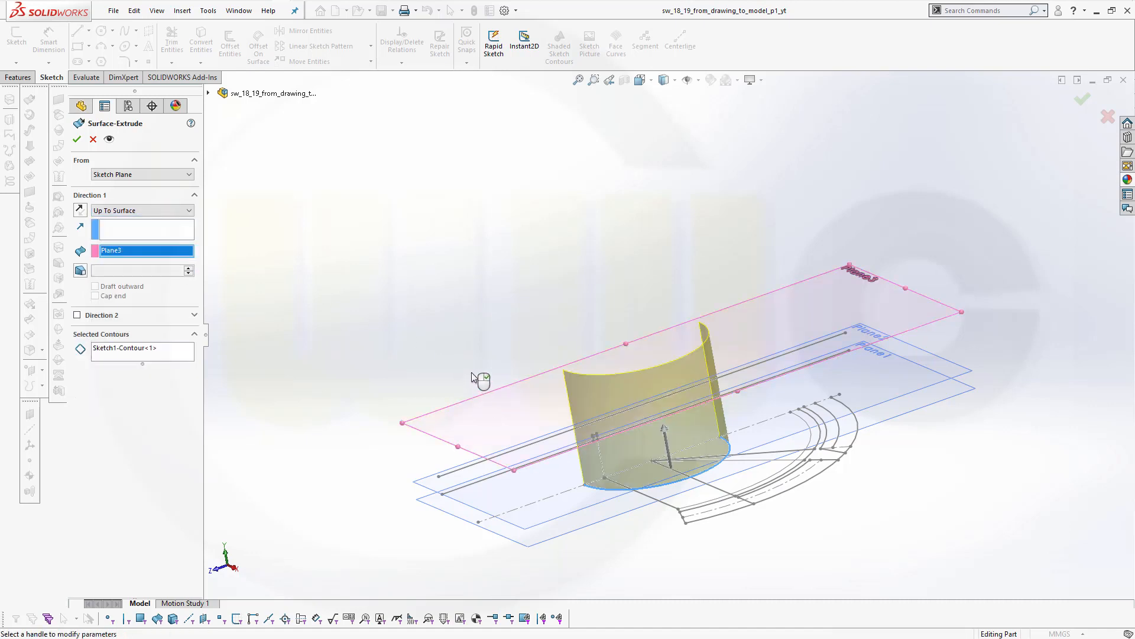
click(76, 139)
Create a blind extruded surface from the upper line of Sketch2 with a depth of 50 mm
middle_drag(412, 251, 459, 216)
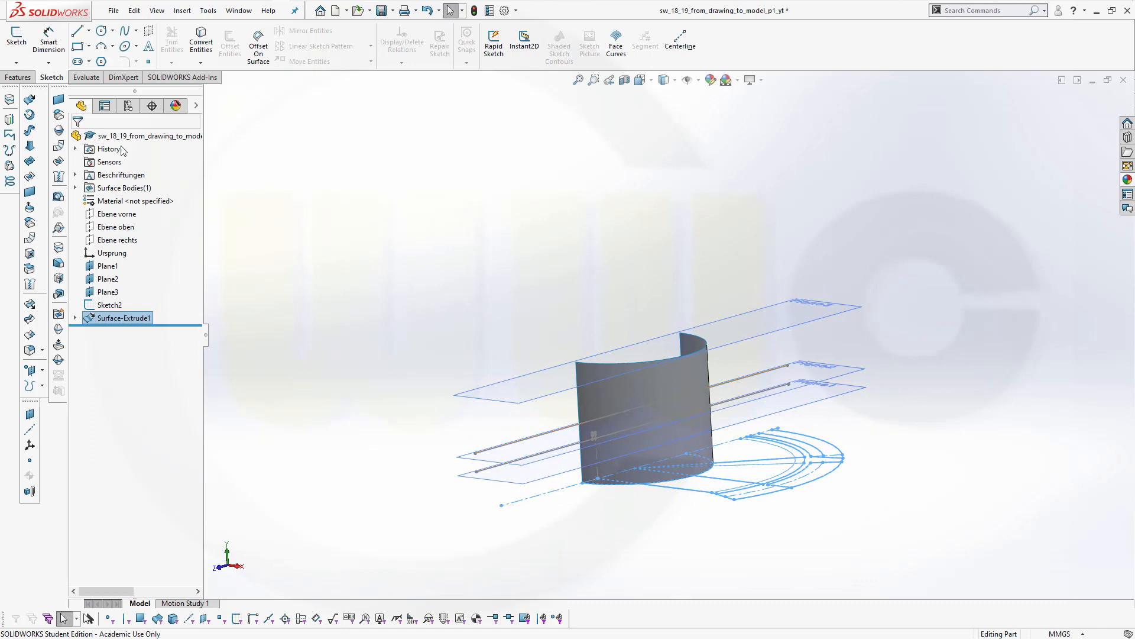
click(29, 99)
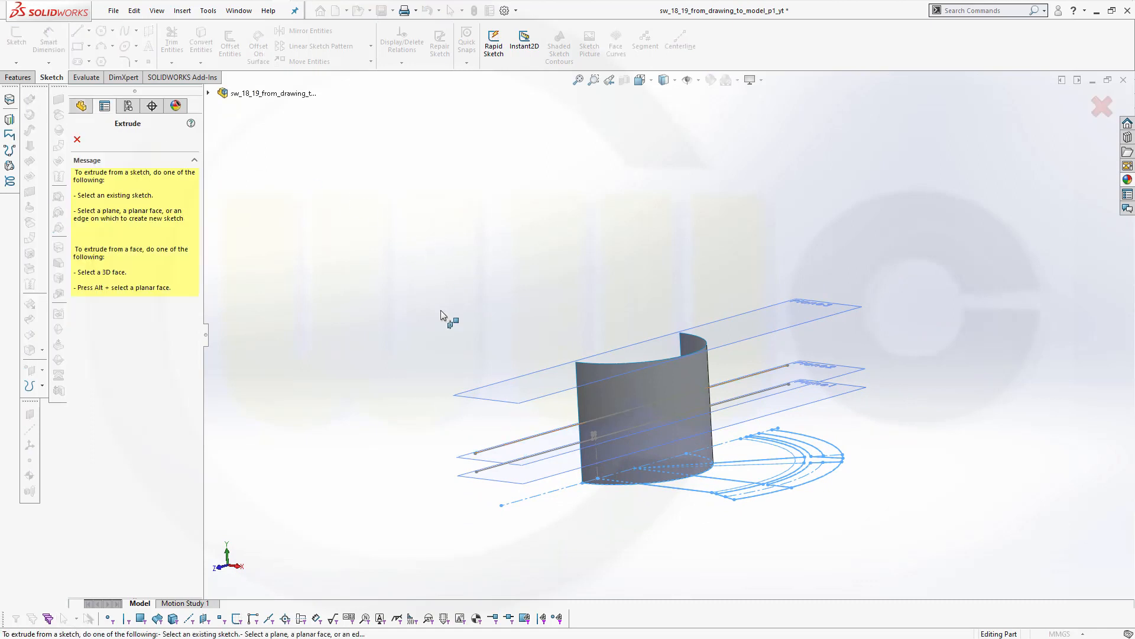
click(490, 449)
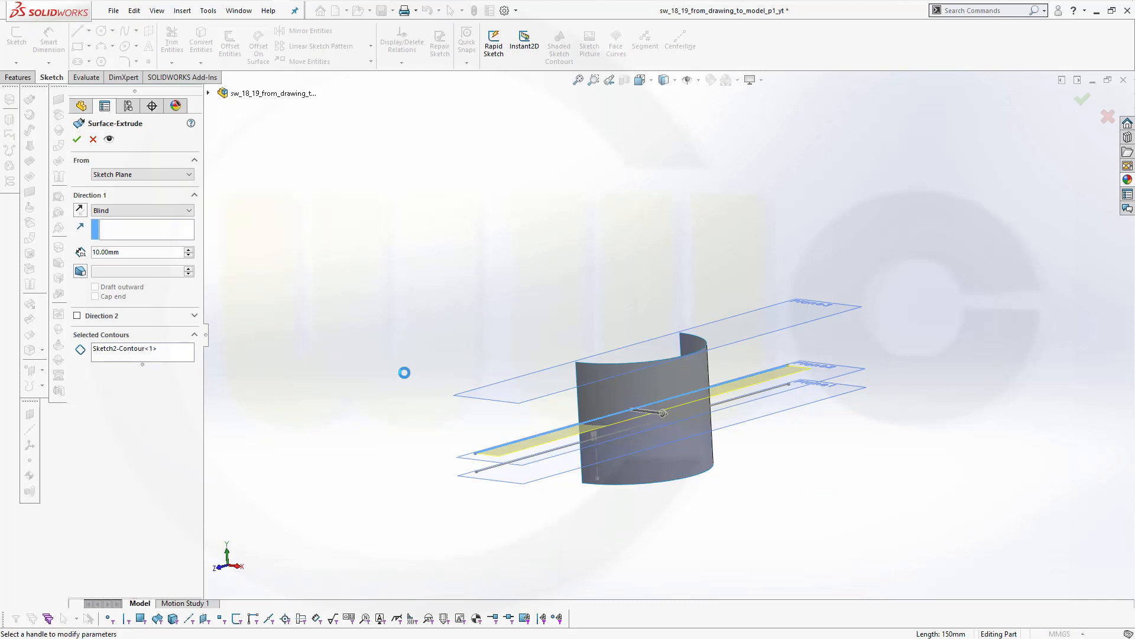
middle_drag(412, 354, 429, 353)
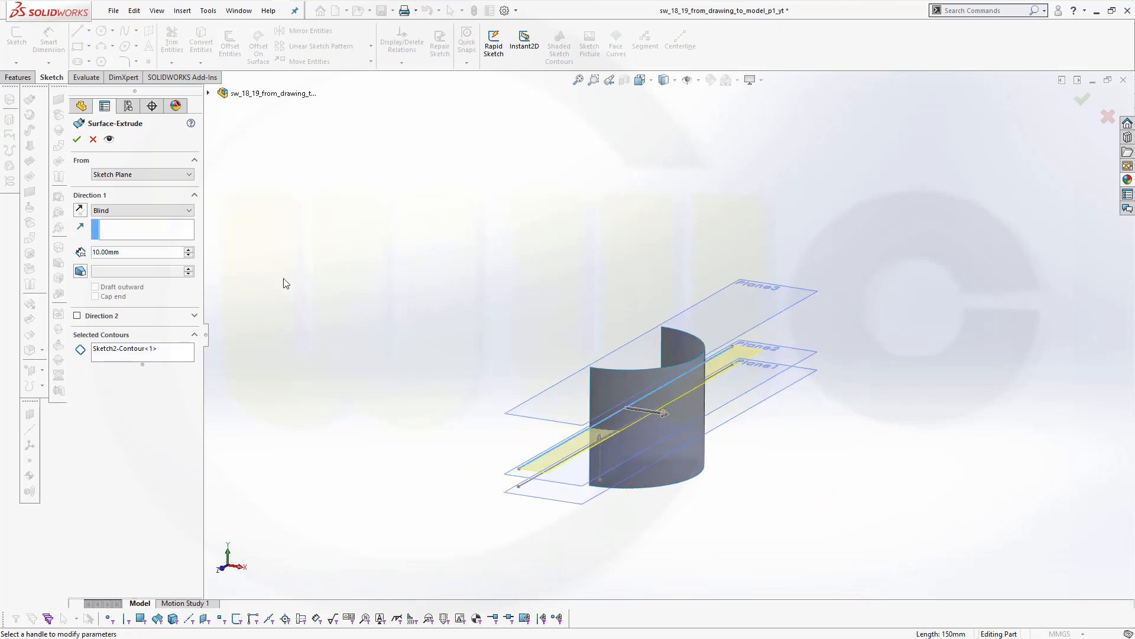
click(142, 252)
text(1000)
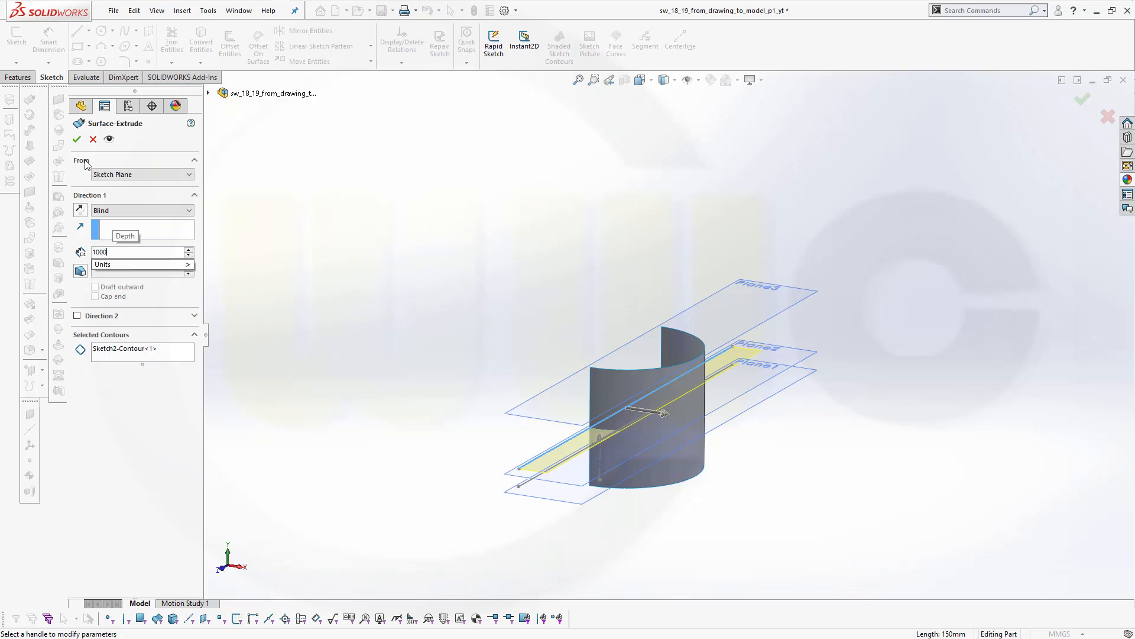
key(BackSpace)
key(Return)
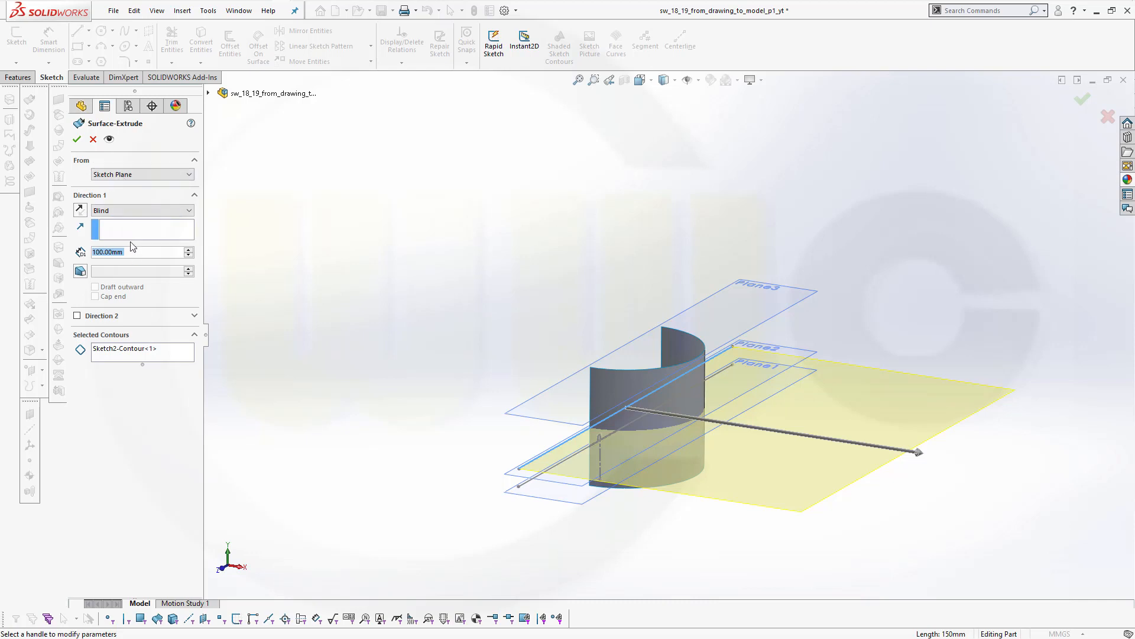
text(50)
key(Return)
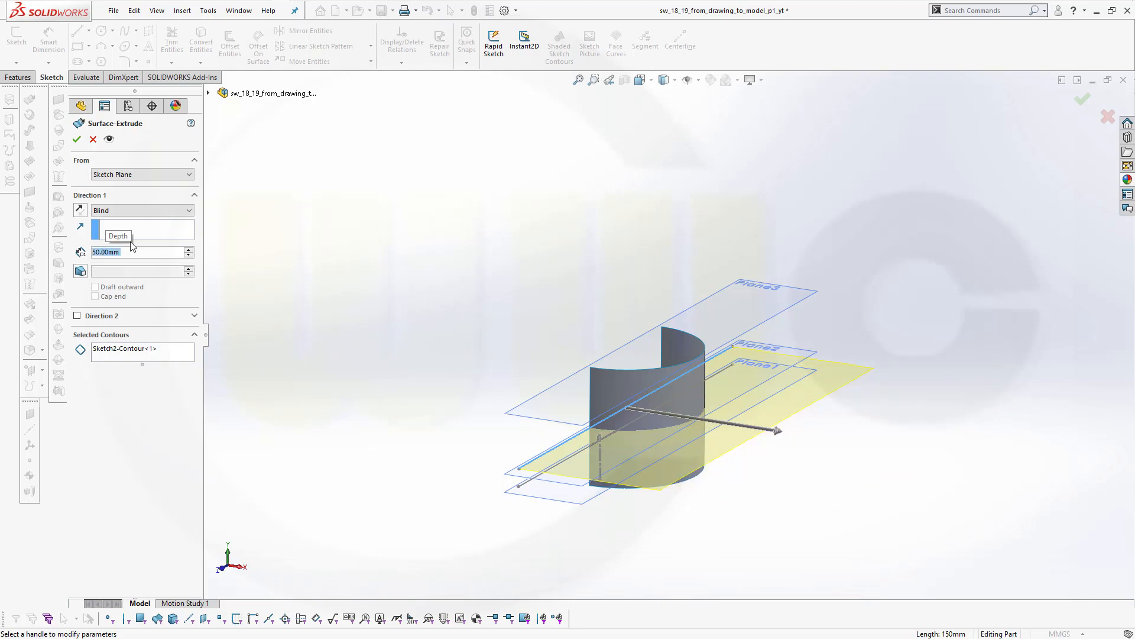
click(77, 139)
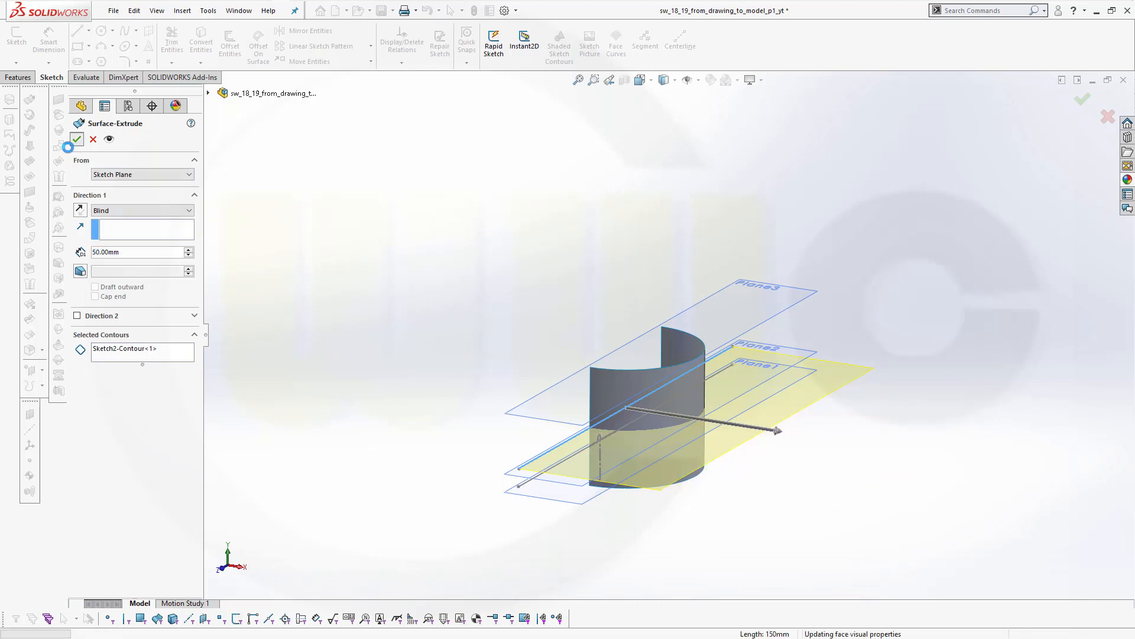
Add a 1 mm face fillet between the curved and flat surfaces, reversing the flat face's side so the lower part of the curved wall is kept
middle_drag(416, 321, 289, 234)
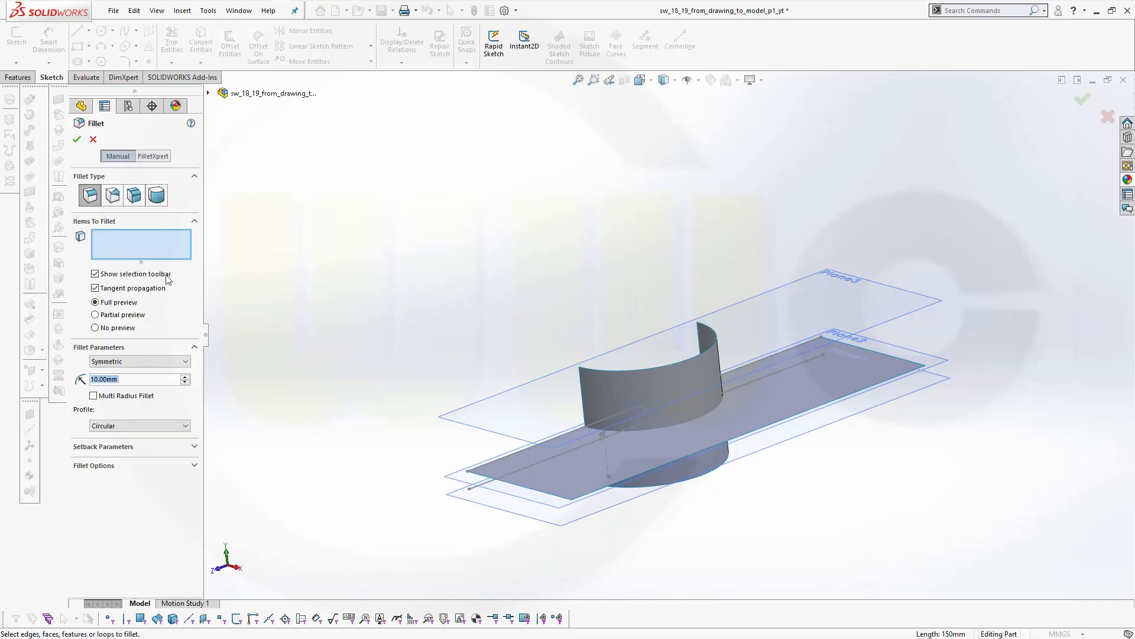
click(136, 198)
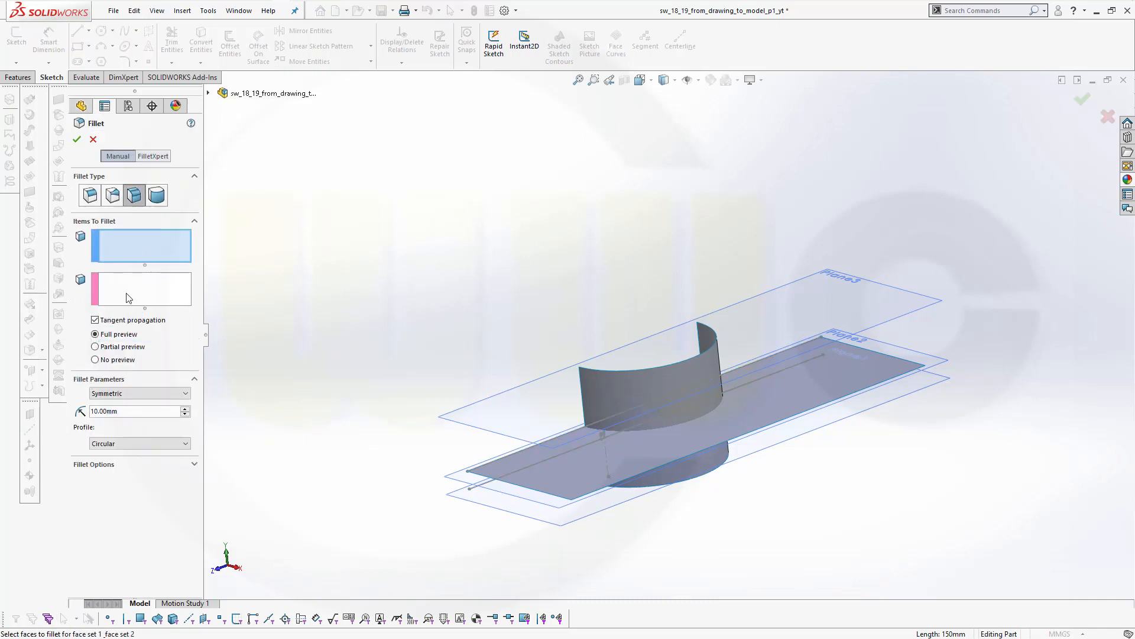
click(109, 411)
text(1)
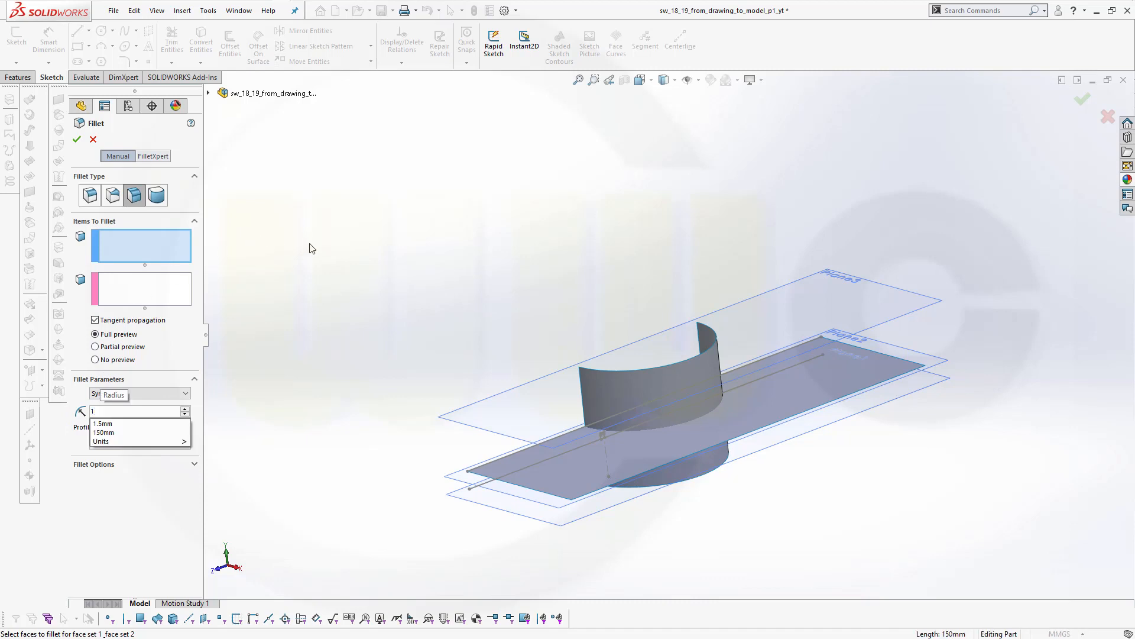
key(Return)
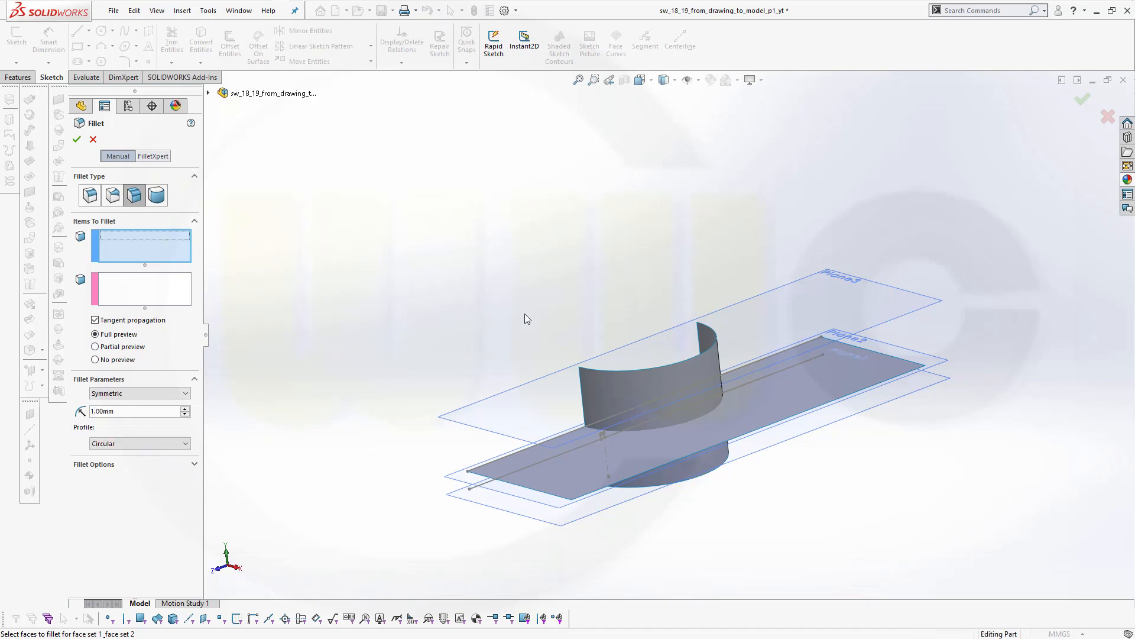
middle_drag(579, 333, 596, 407)
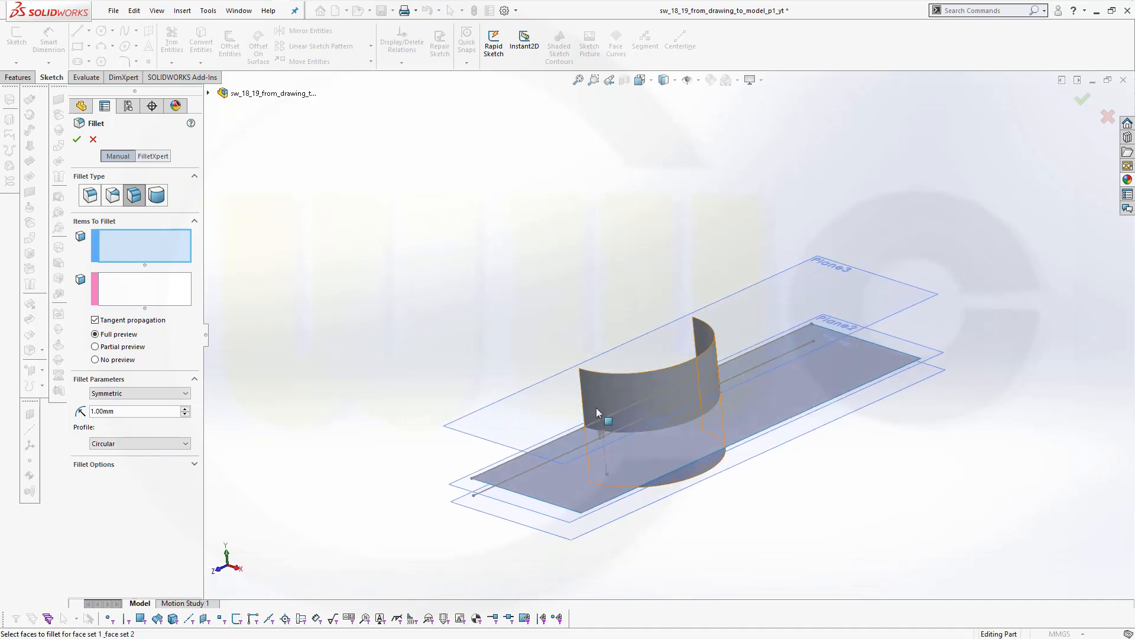
click(609, 395)
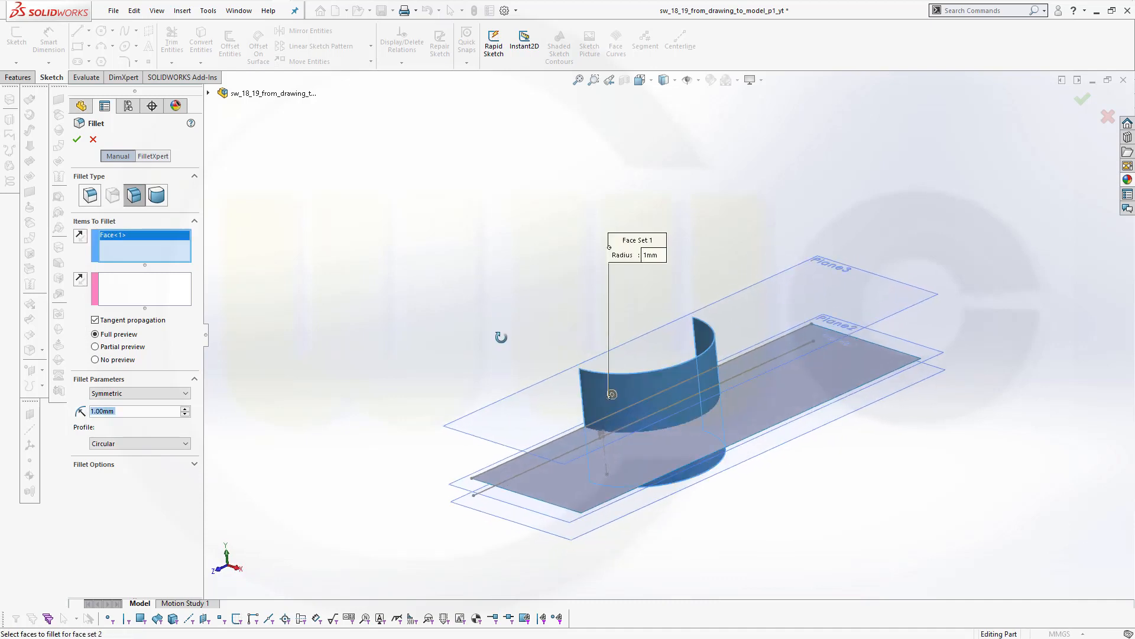
middle_drag(502, 337, 530, 417)
click(174, 298)
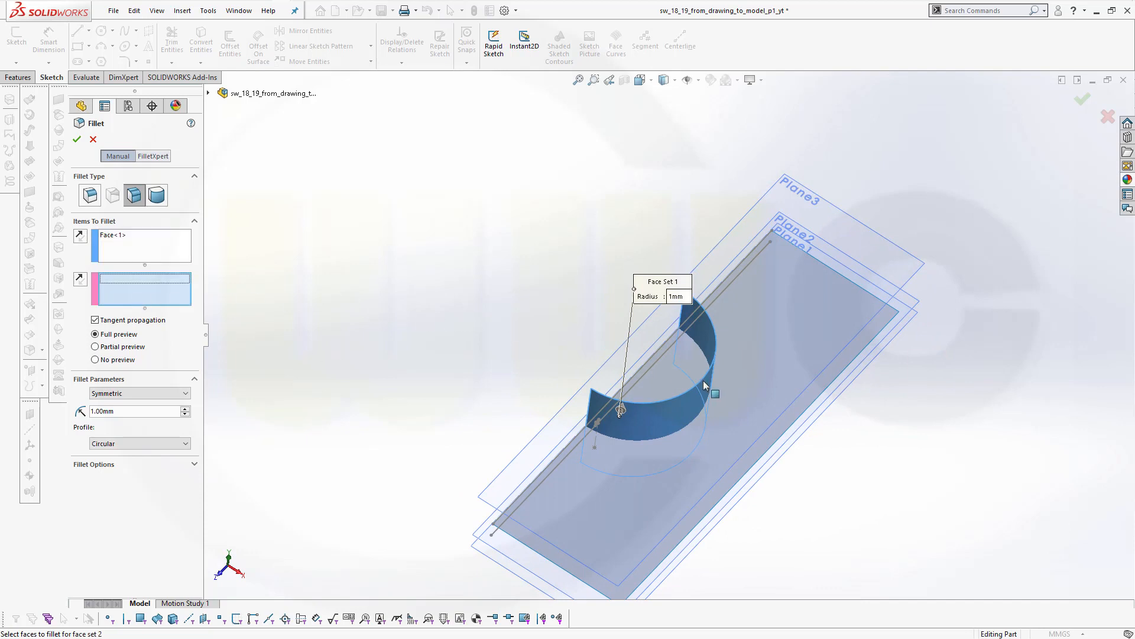
click(662, 375)
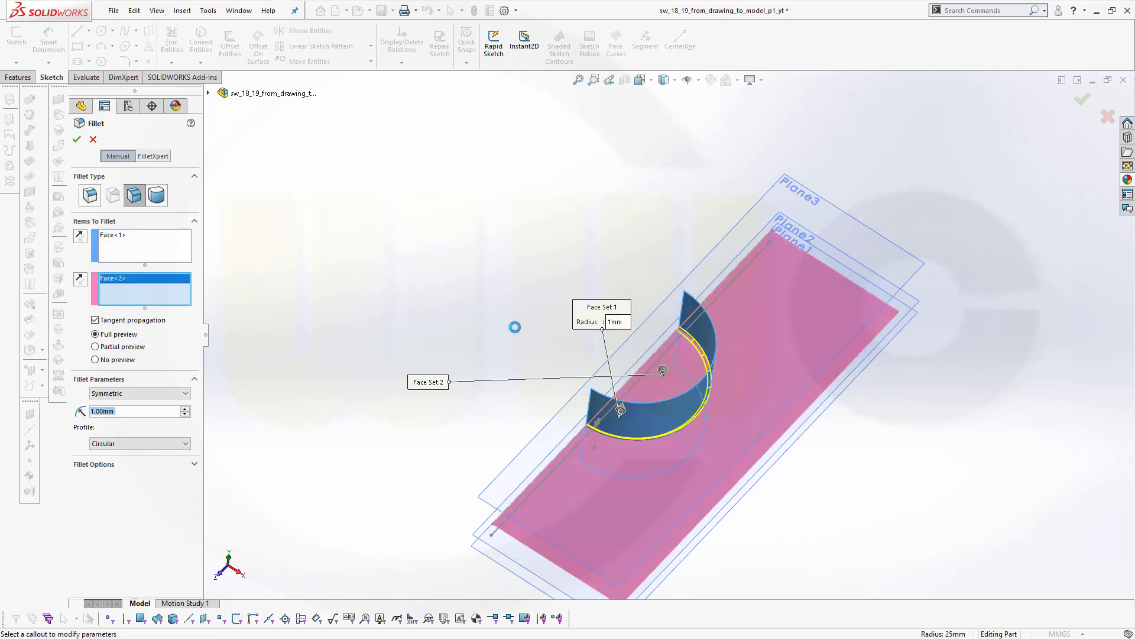
middle_drag(523, 325, 573, 300)
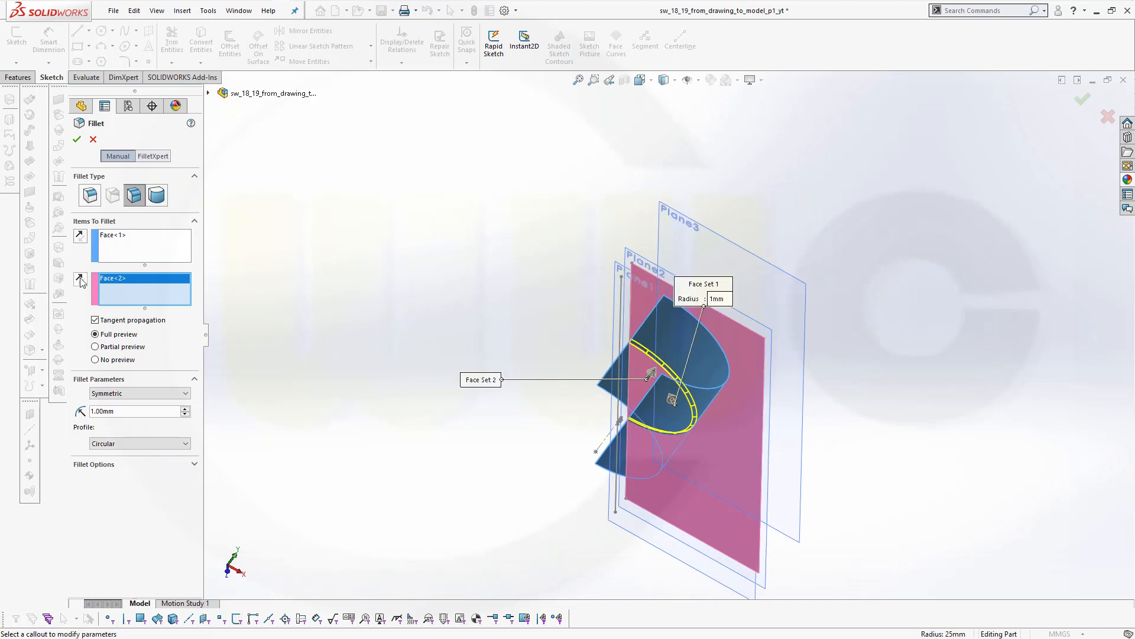
middle_drag(452, 340, 236, 346)
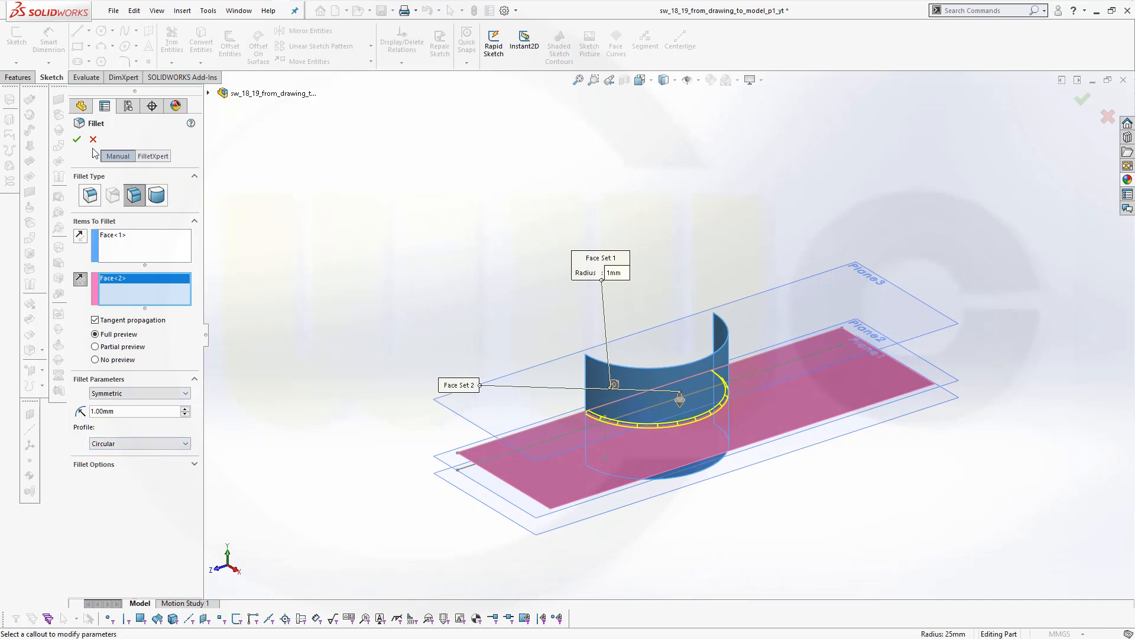
click(77, 139)
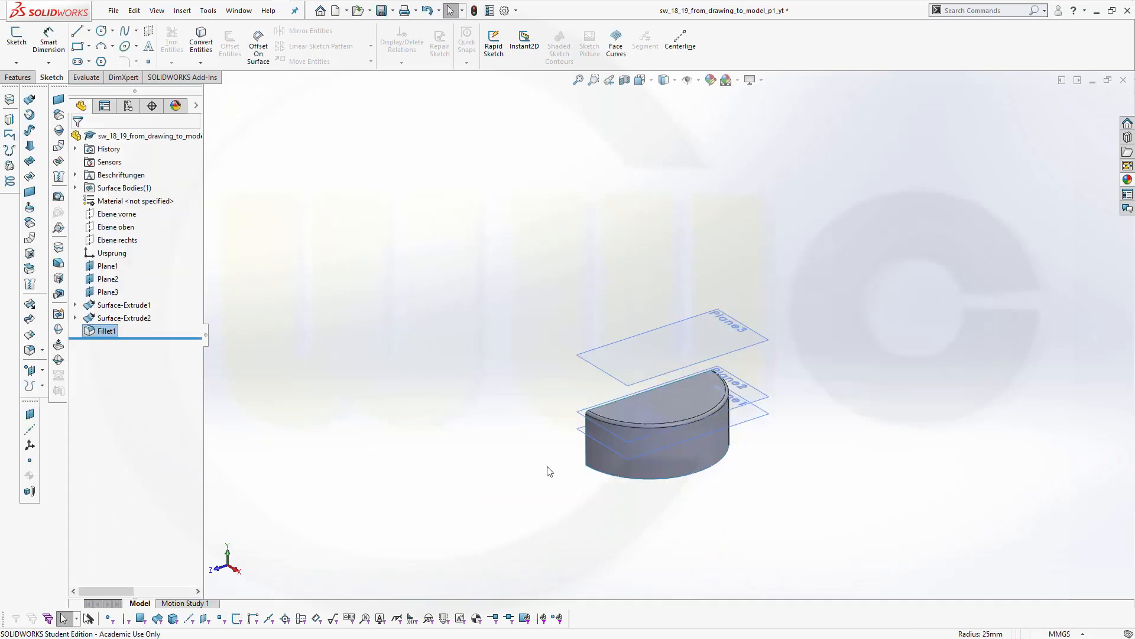
Expand both surface extrusions in the feature tree and make Sketch1 visible in the model
scroll(574, 487, up, 3)
scroll(578, 491, down, 1)
scroll(658, 486, down, 2)
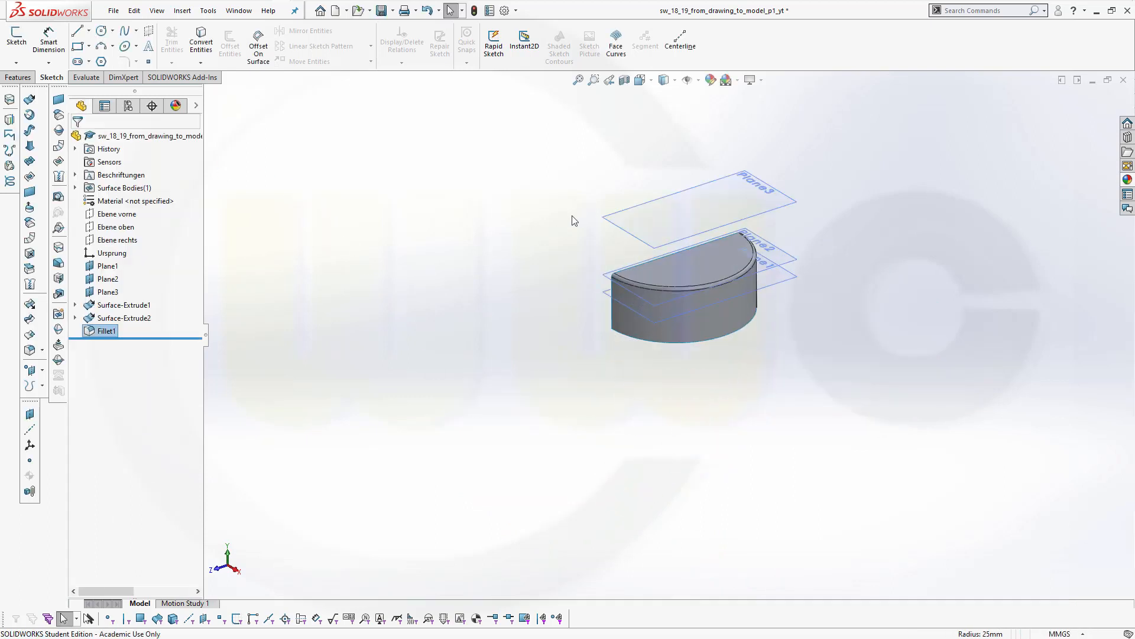
scroll(572, 220, down, 2)
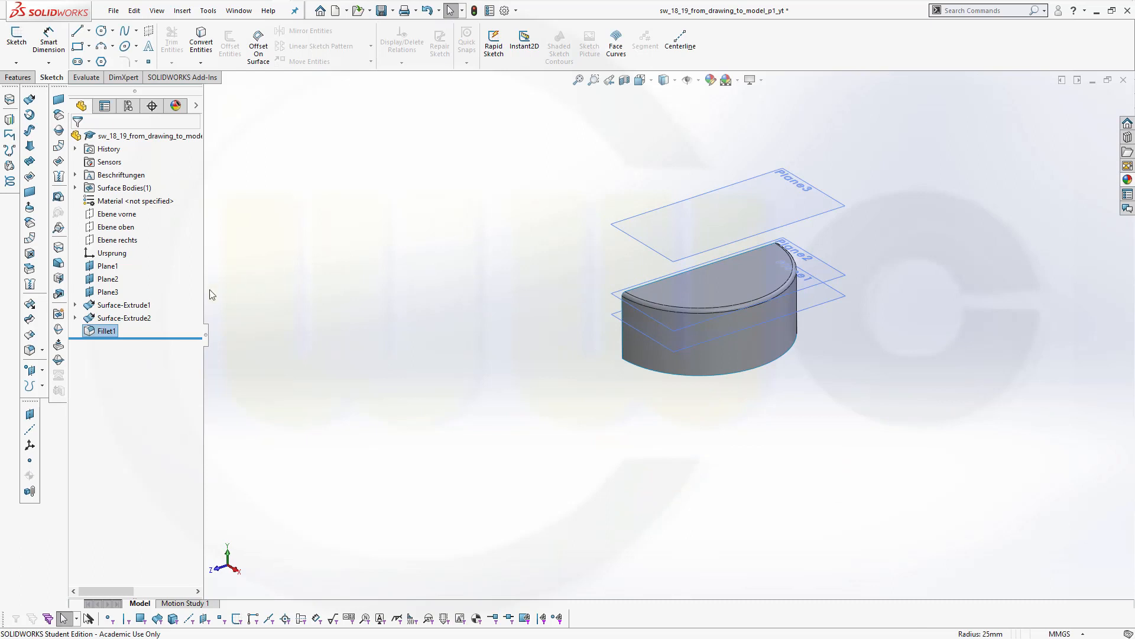
click(75, 318)
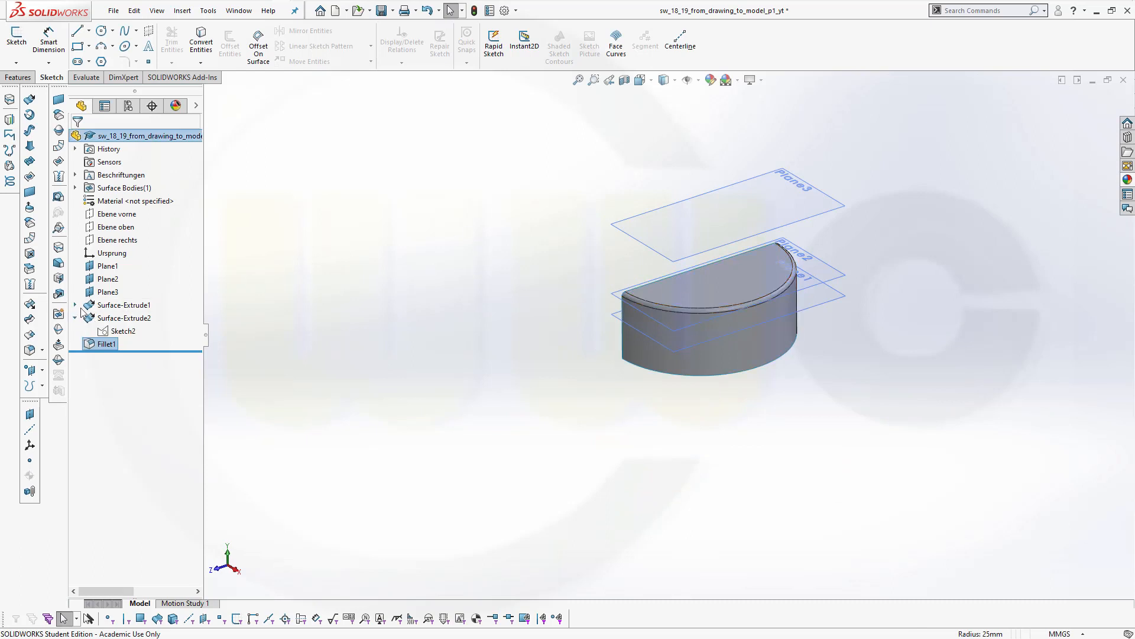
click(75, 305)
right_click(118, 320)
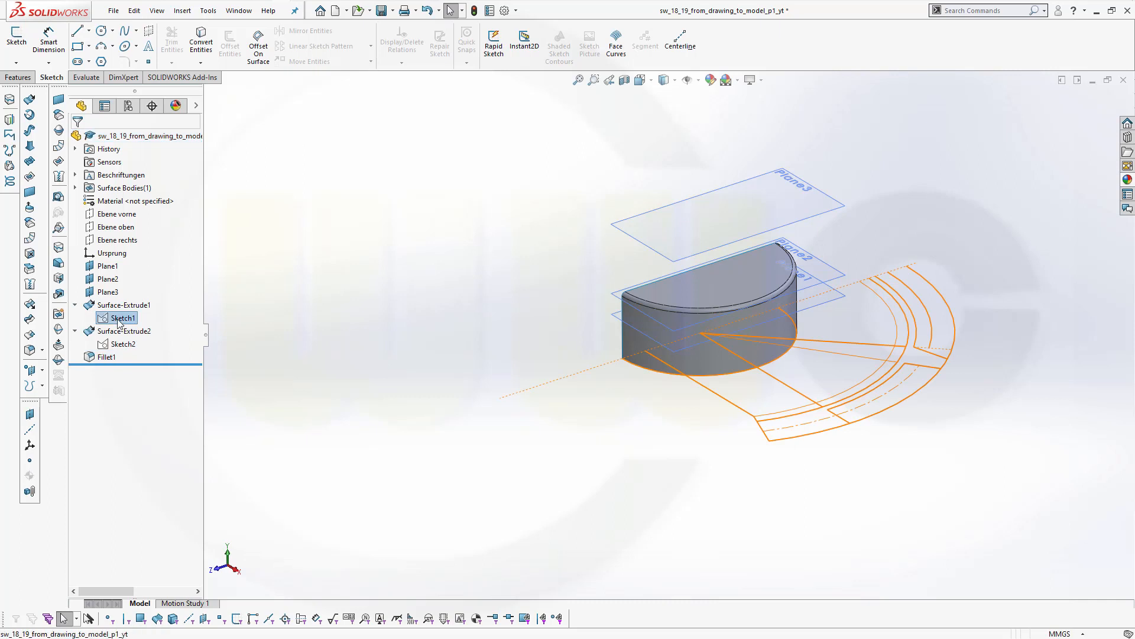
click(128, 302)
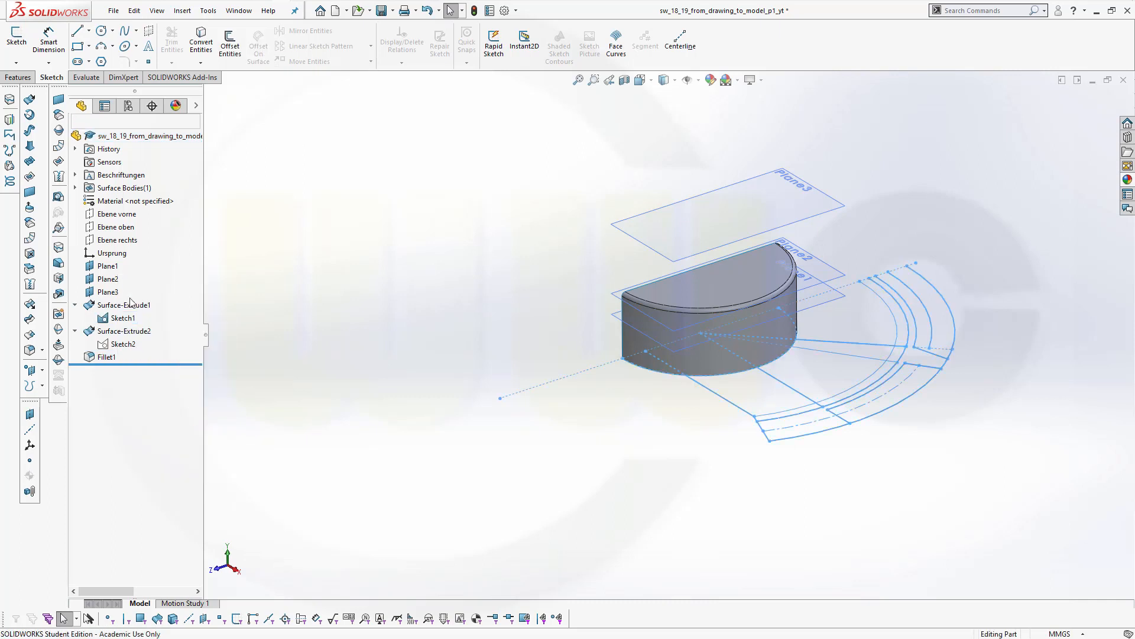
Make Sketch2 visible in the model
right_click(118, 345)
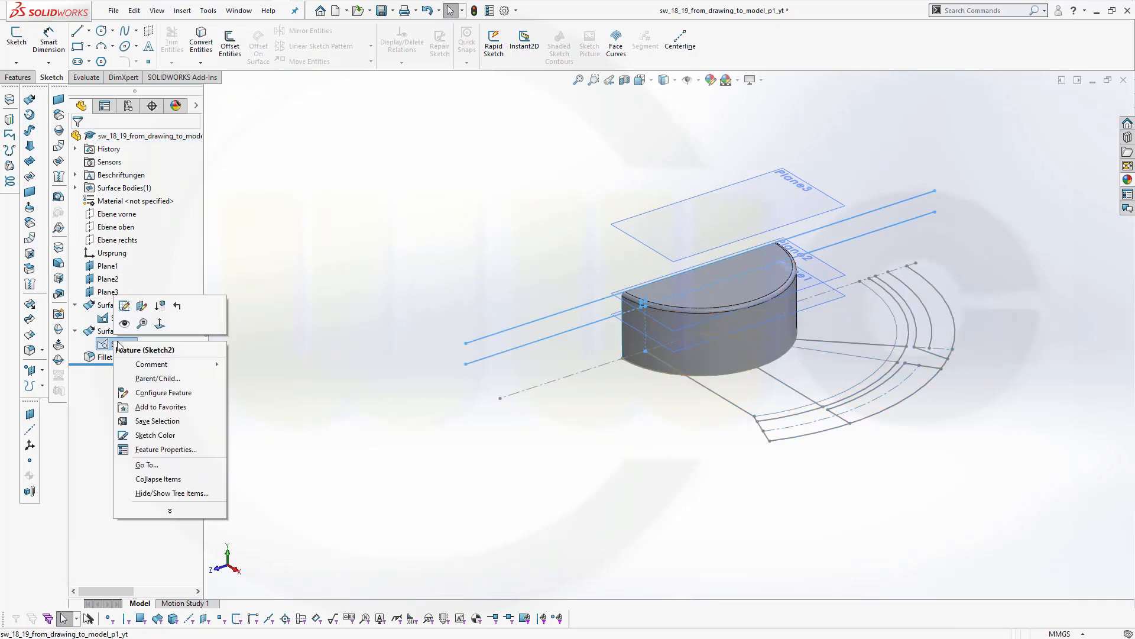
click(124, 323)
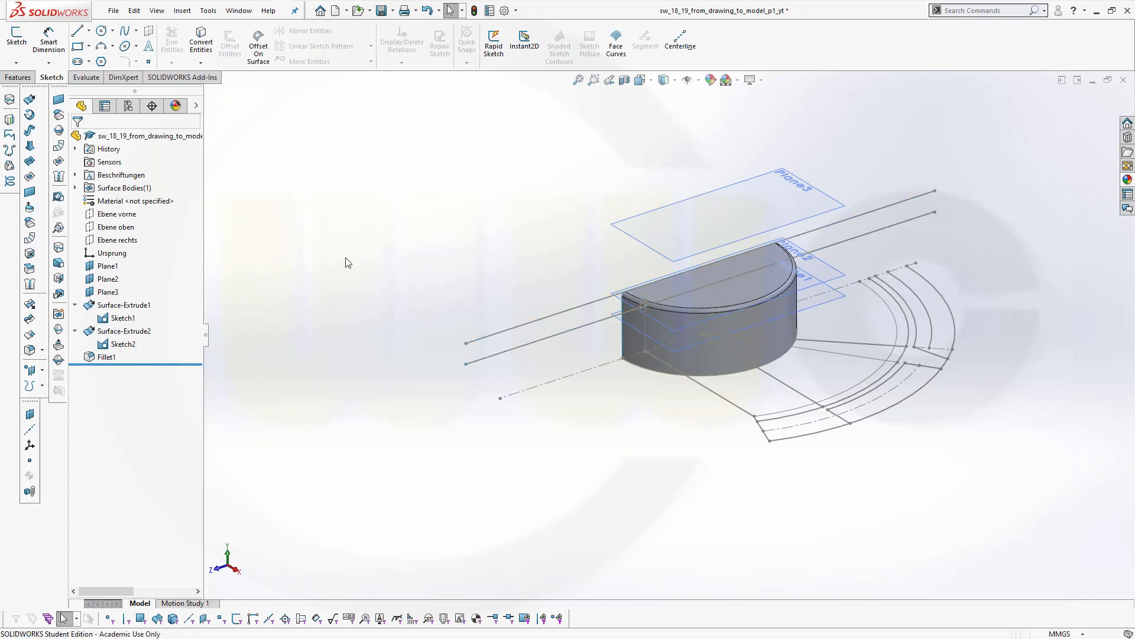
middle_drag(401, 238, 441, 240)
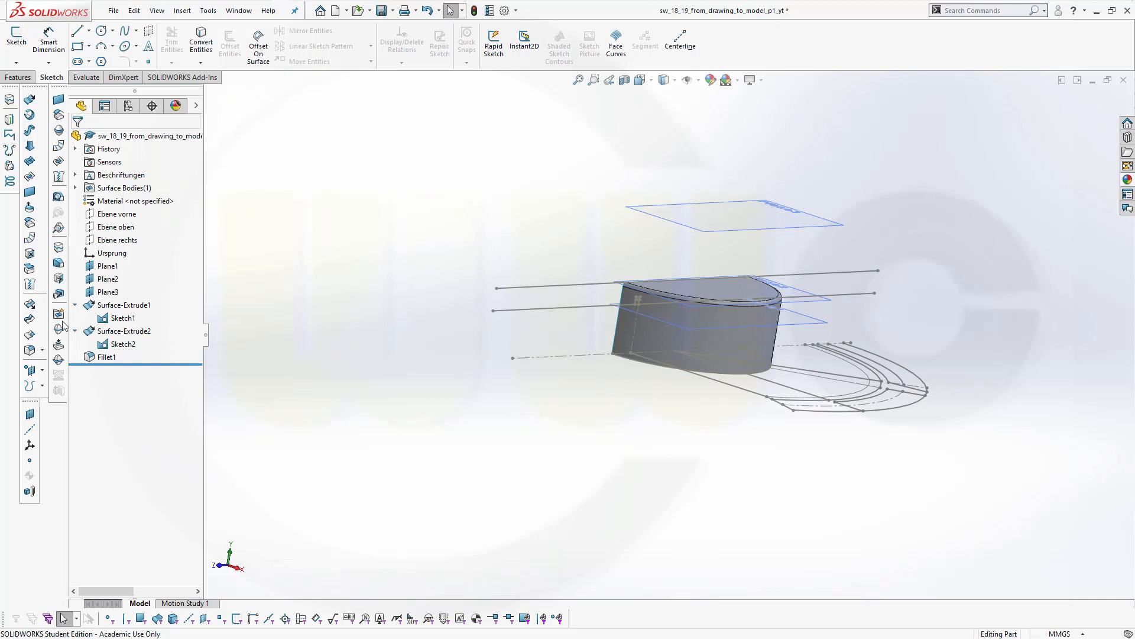
Trim the filleted surface body with Plane1 as the trim tool, keeping the portion above the plane
click(29, 318)
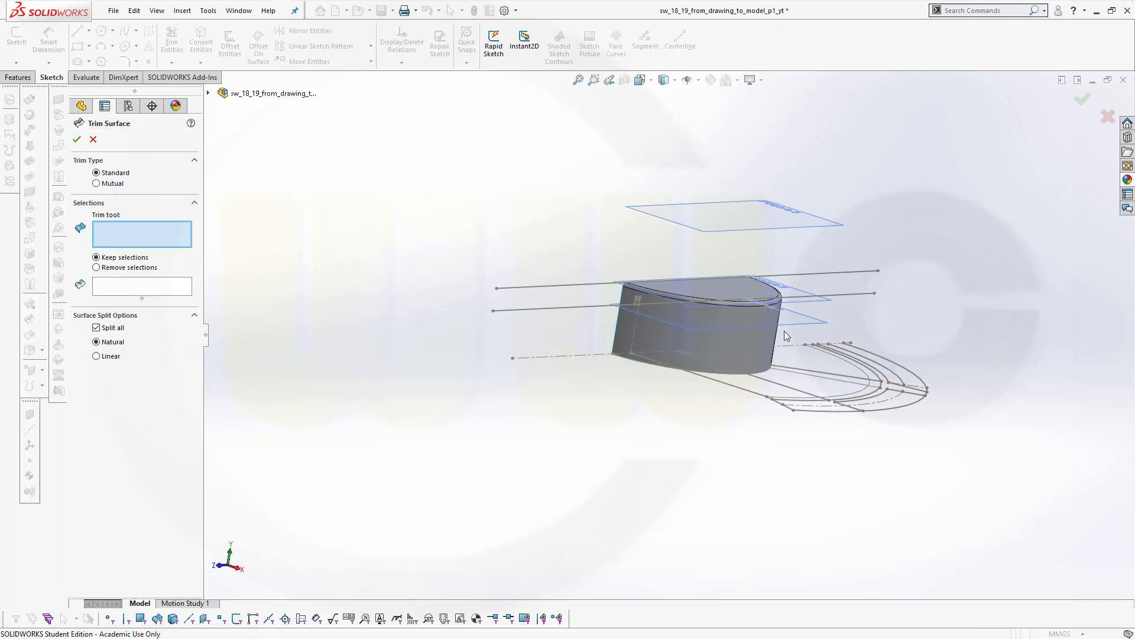
click(804, 325)
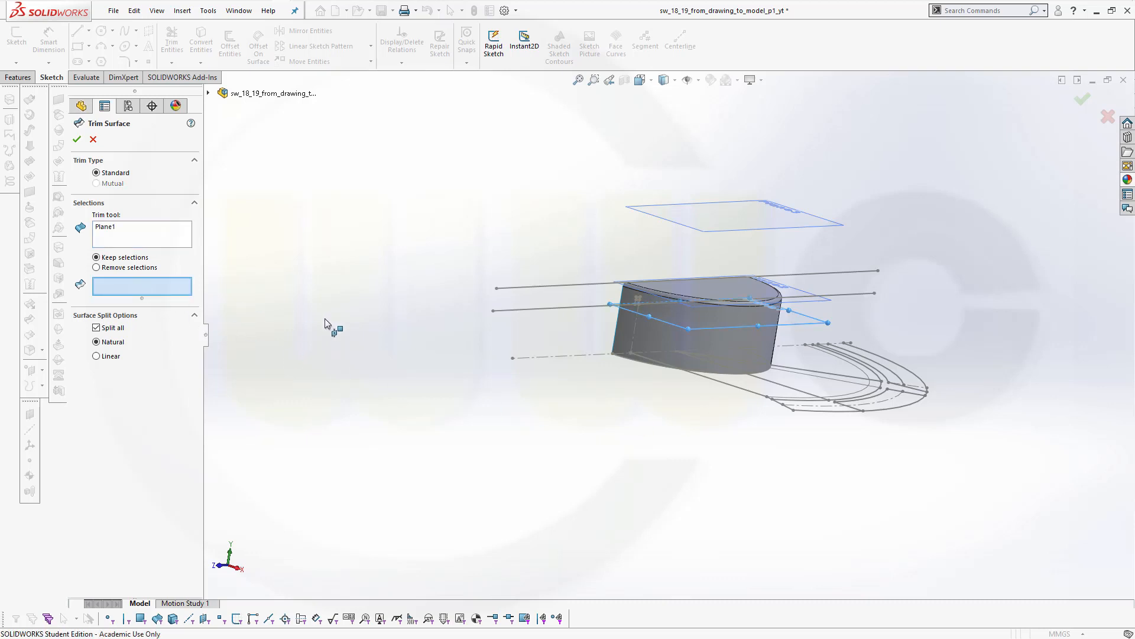
click(716, 316)
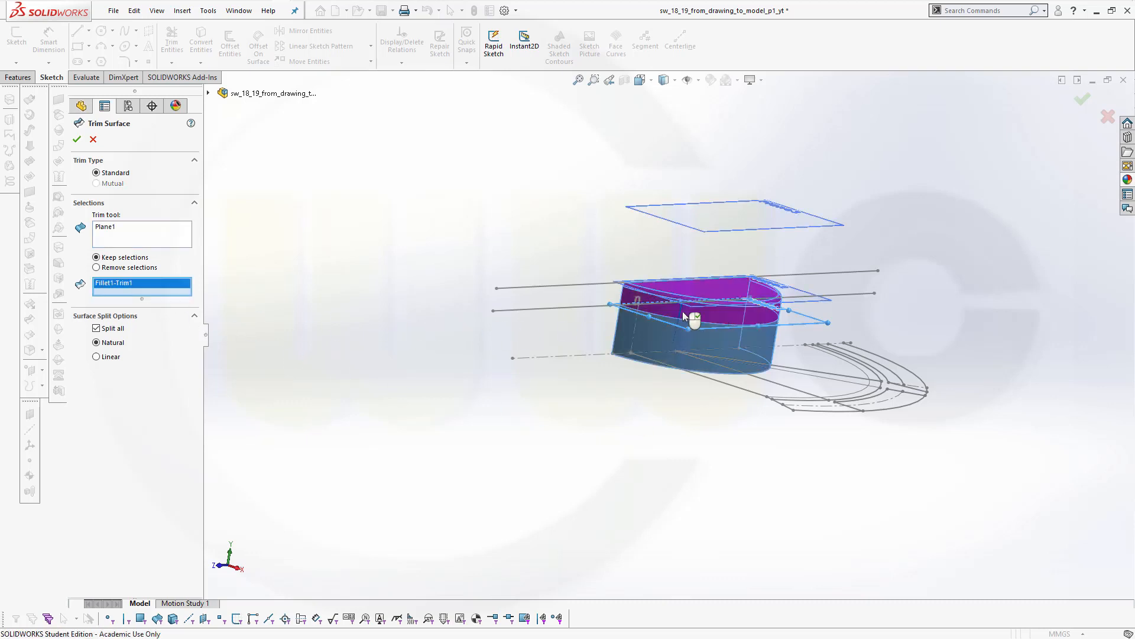
click(76, 139)
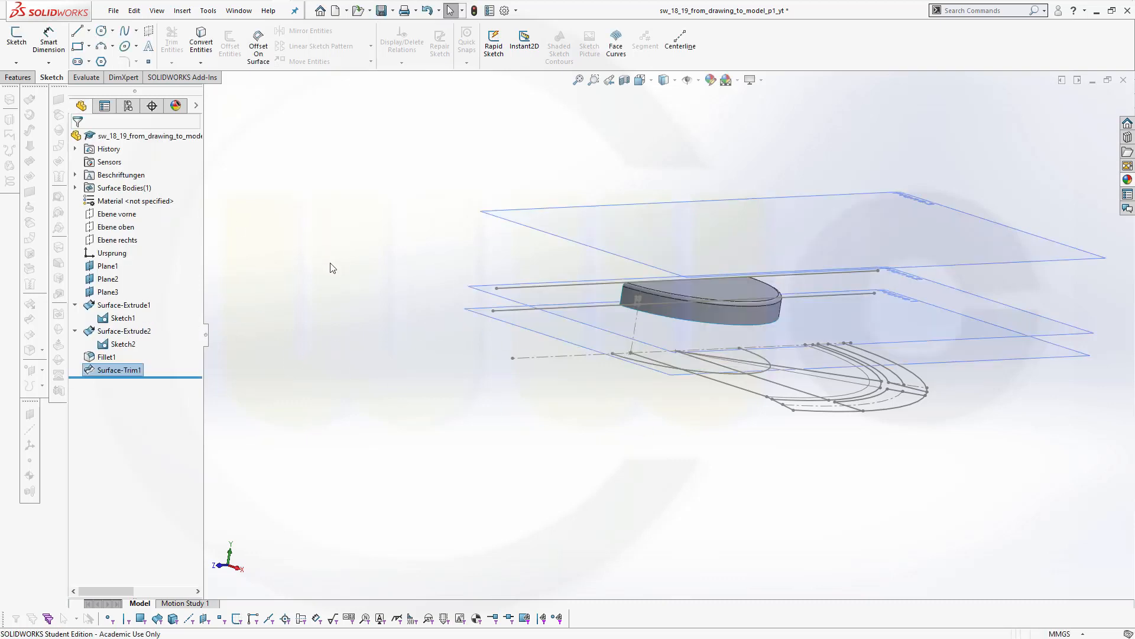
mouse_move(388, 282)
middle_down()
mouse_move(446, 322)
mouse_move(425, 378)
mouse_move(411, 327)
mouse_move(426, 294)
mouse_move(389, 272)
middle_up()
scroll(538, 258, up, 1)
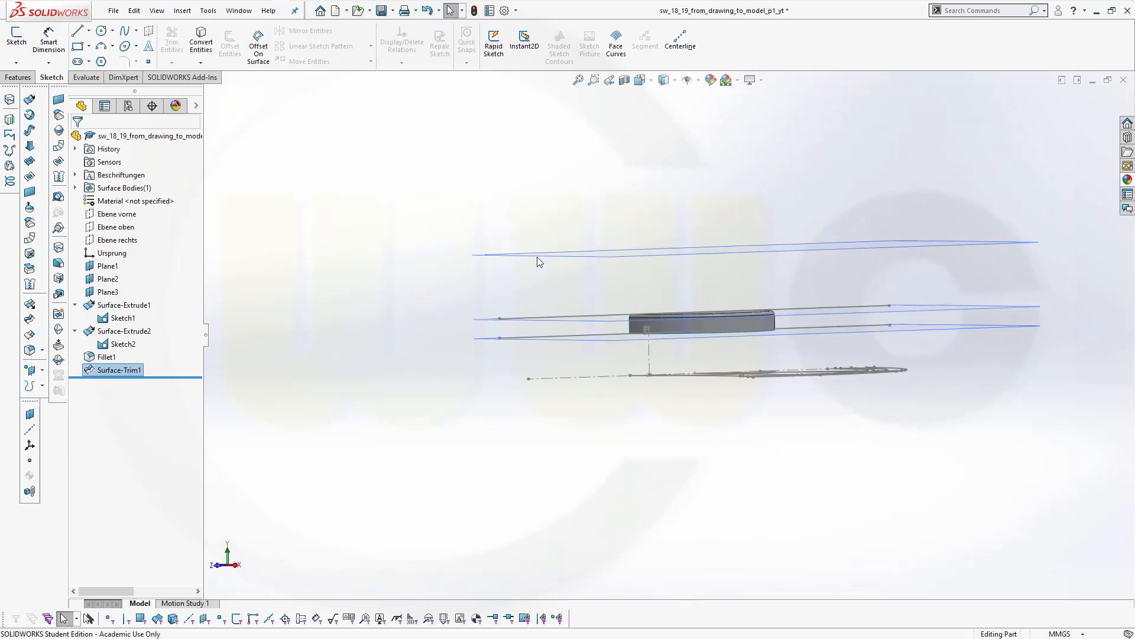
scroll(542, 258, down, 1)
scroll(578, 290, down, 1)
scroll(769, 443, down, 2)
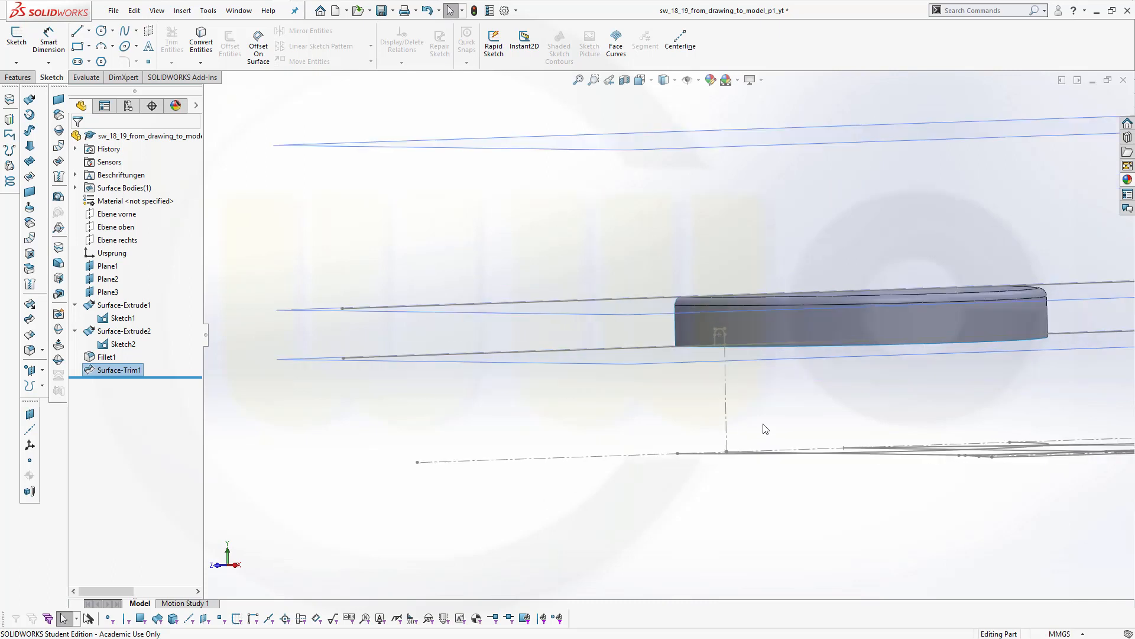
middle_drag(737, 405, 721, 379)
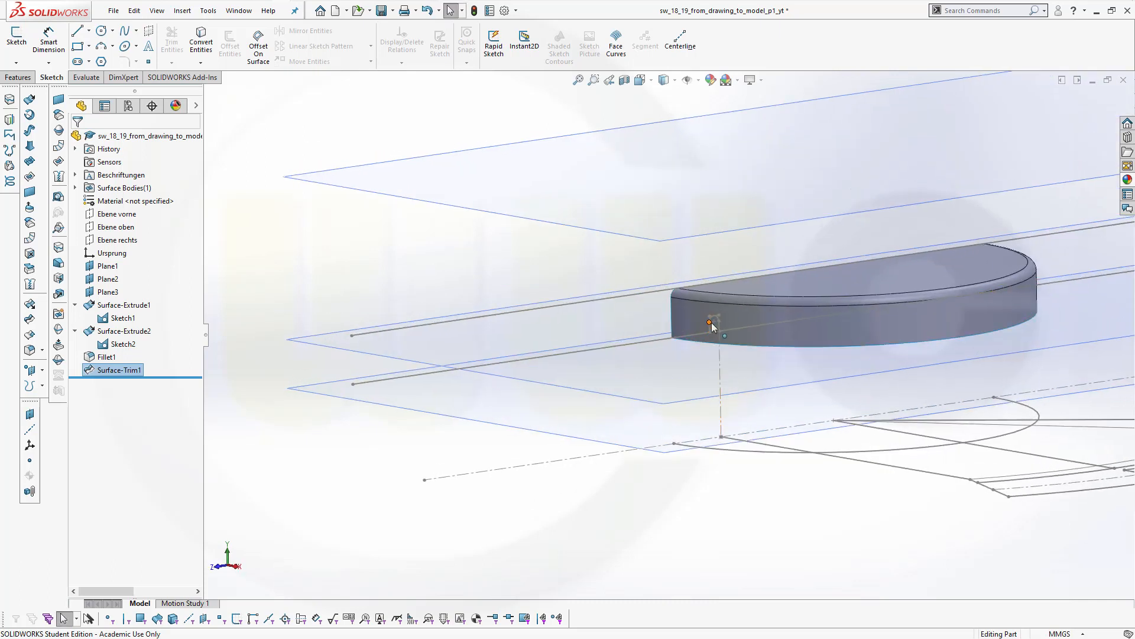
click(239, 264)
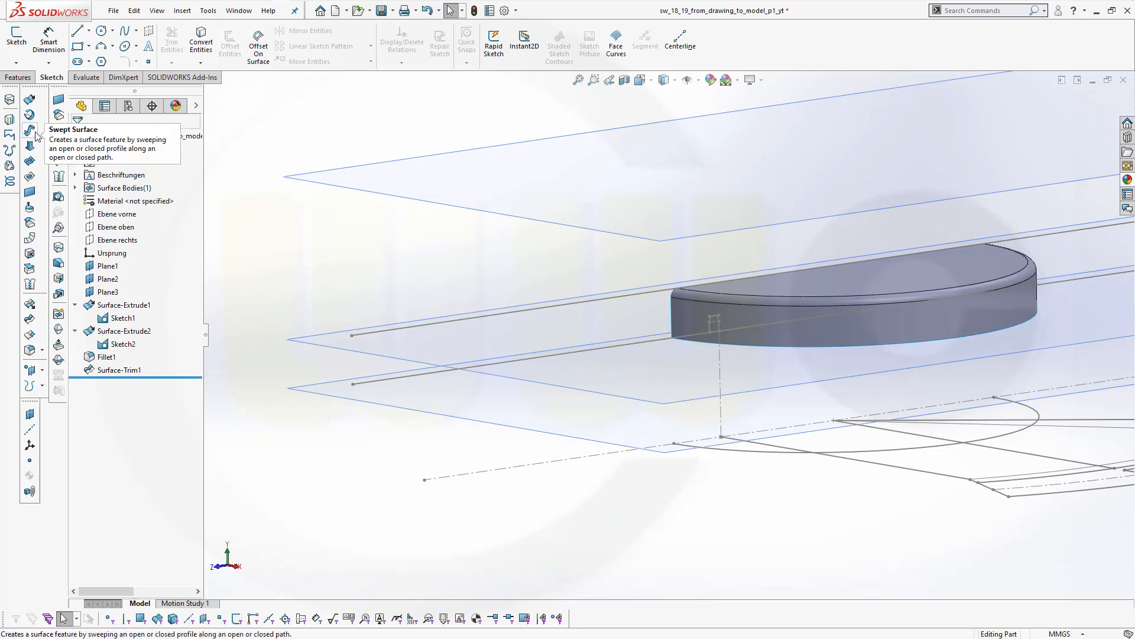
click(29, 99)
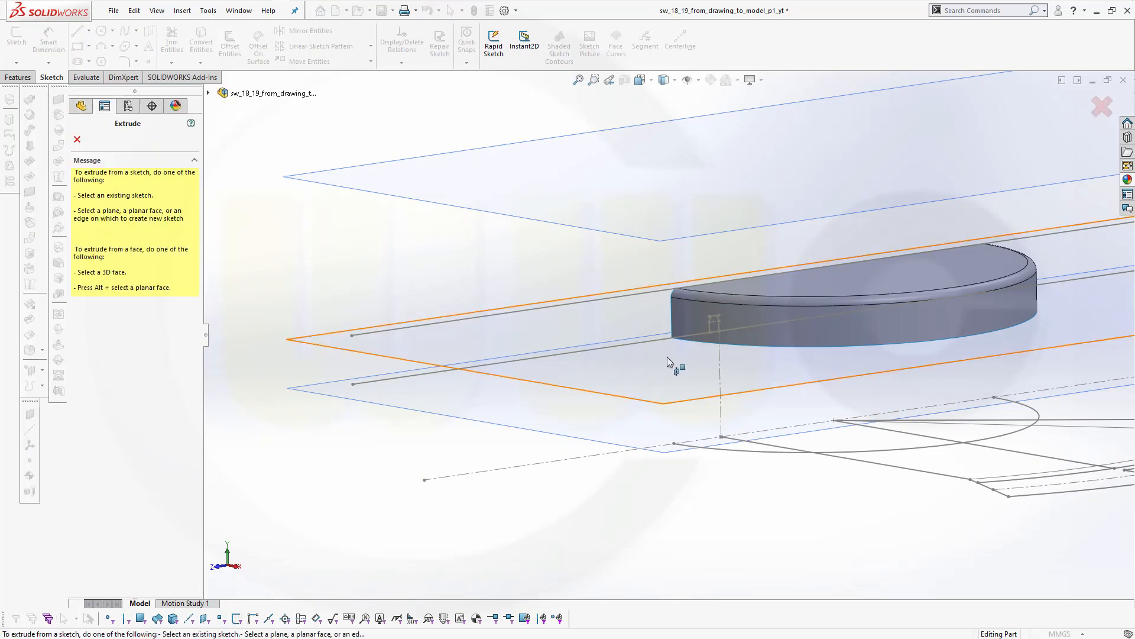
scroll(698, 349, down, 10)
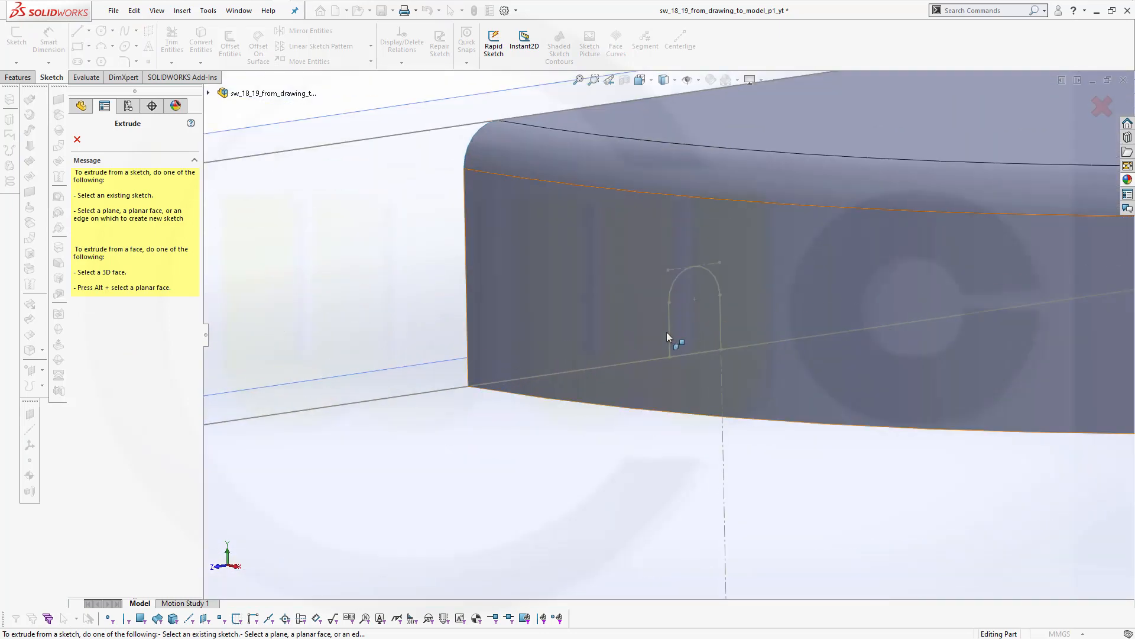
click(669, 332)
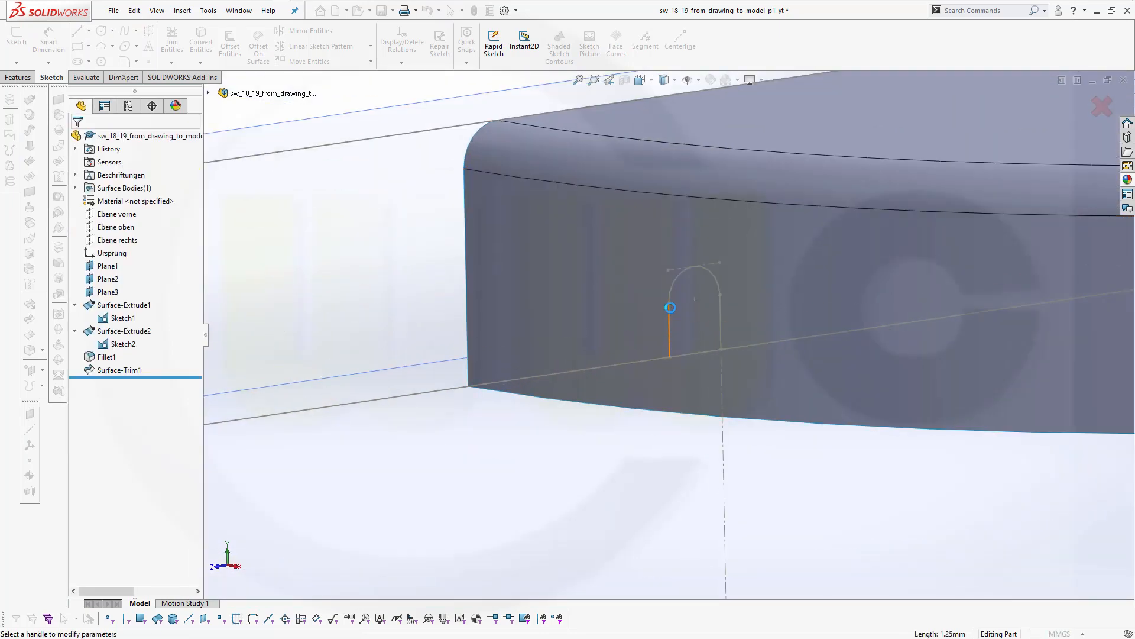
click(670, 308)
scroll(706, 359, up, 3)
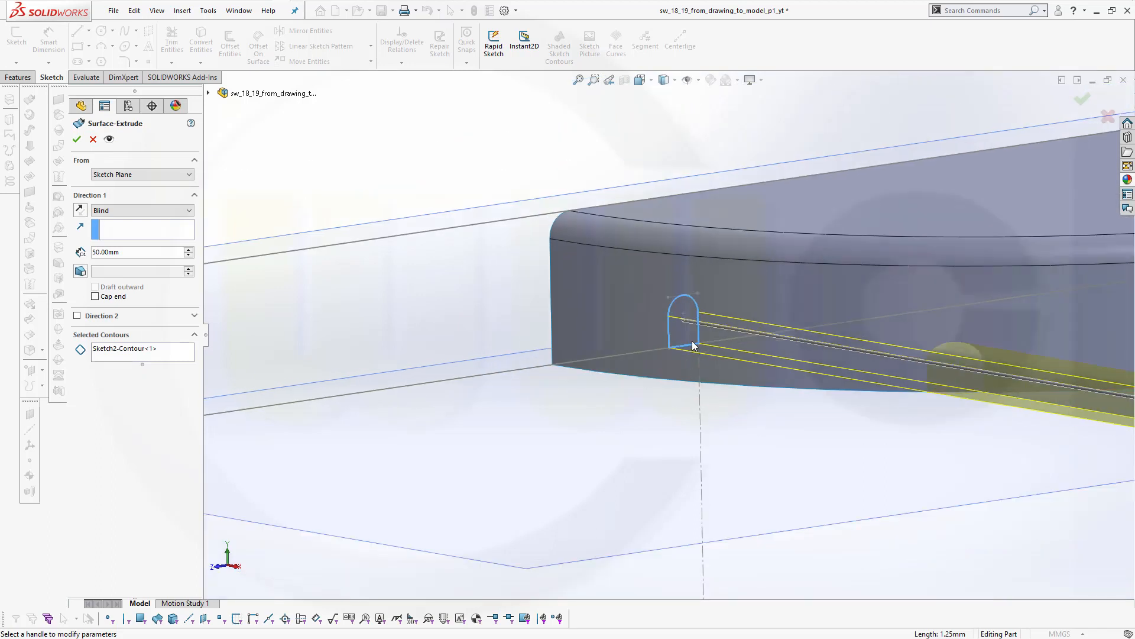
click(93, 139)
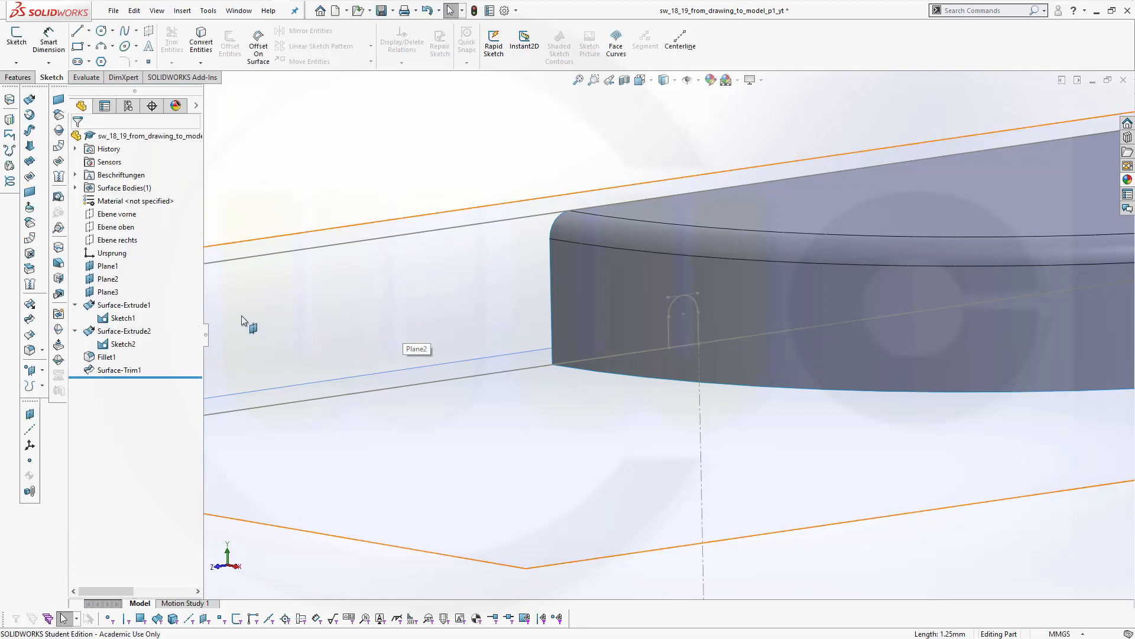
Open Sketch1 and Sketch2 in turn, examine the small arched profile and its closing line, and exit each sketch
click(108, 319)
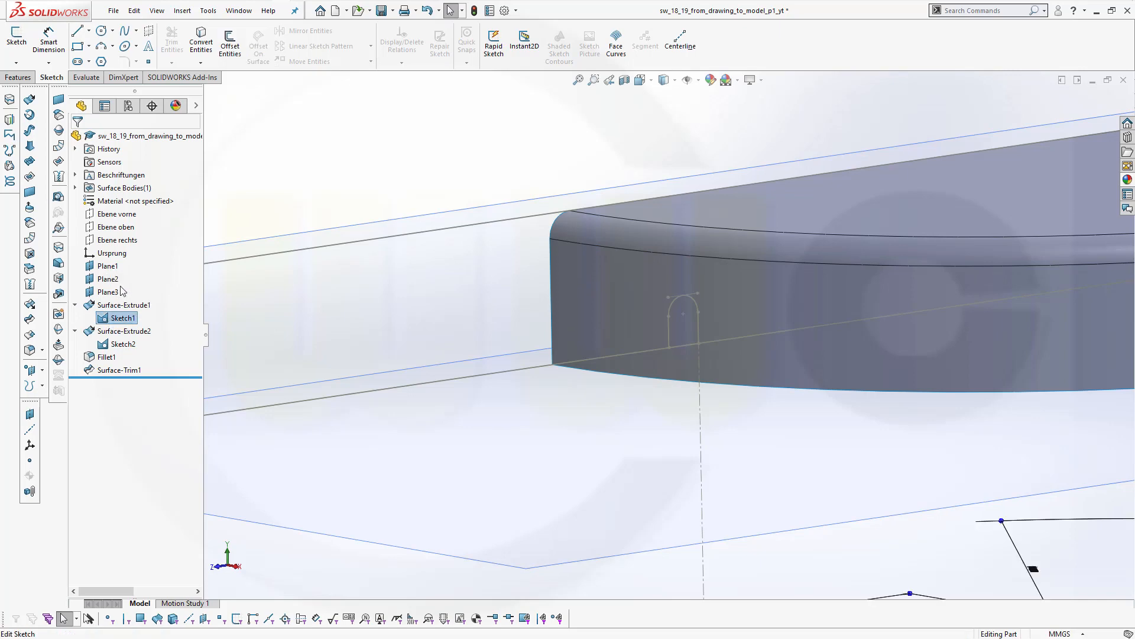
click(121, 291)
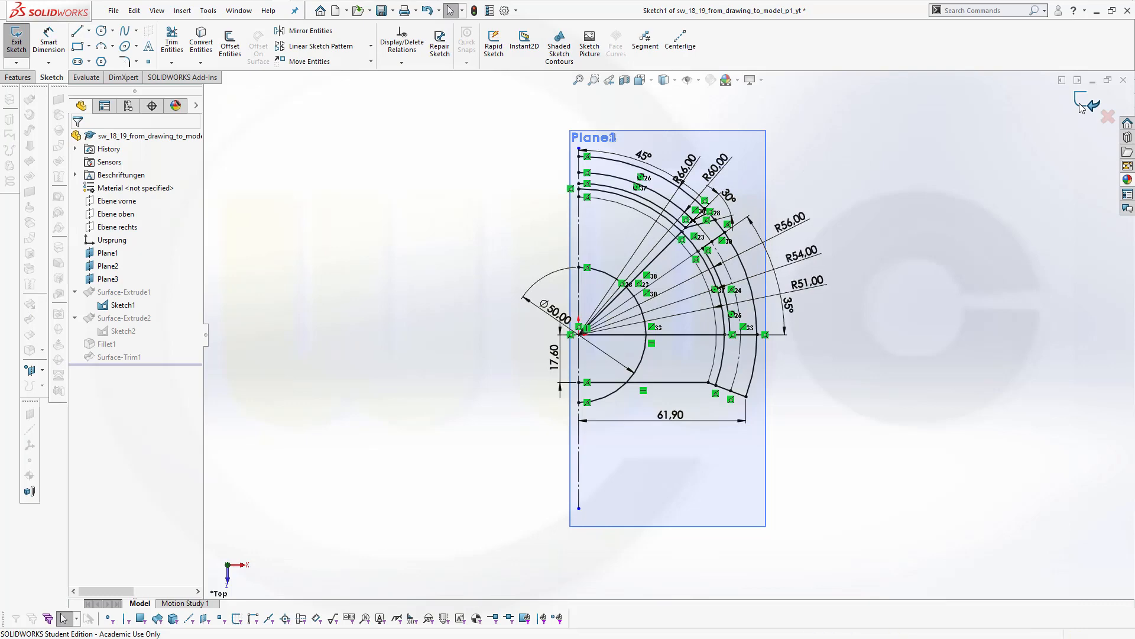
click(1081, 107)
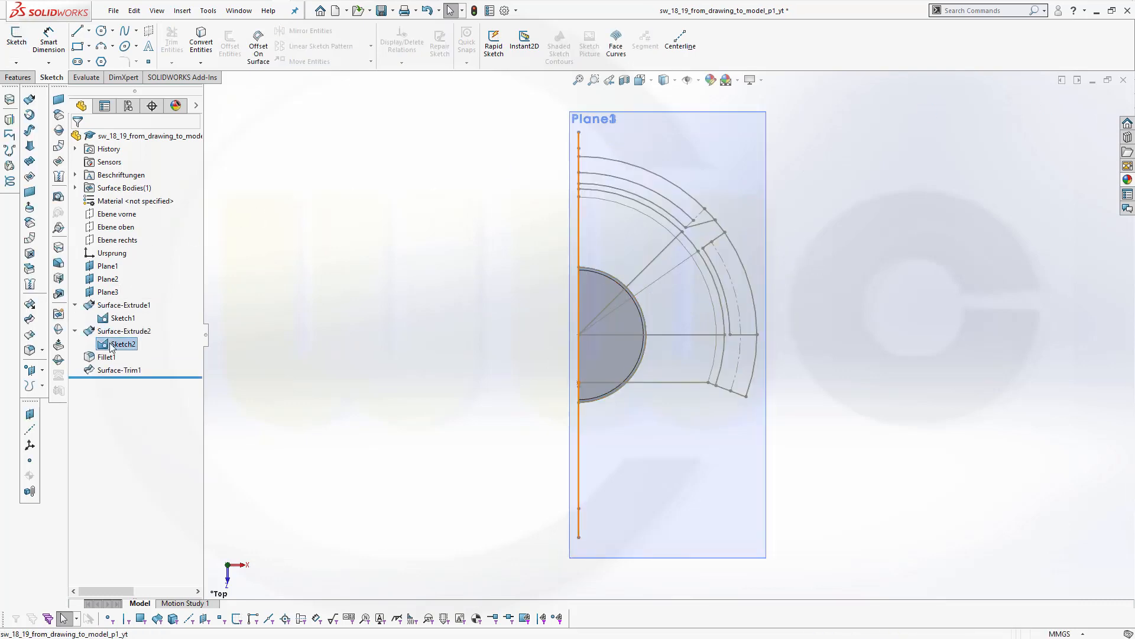
click(110, 345)
click(120, 309)
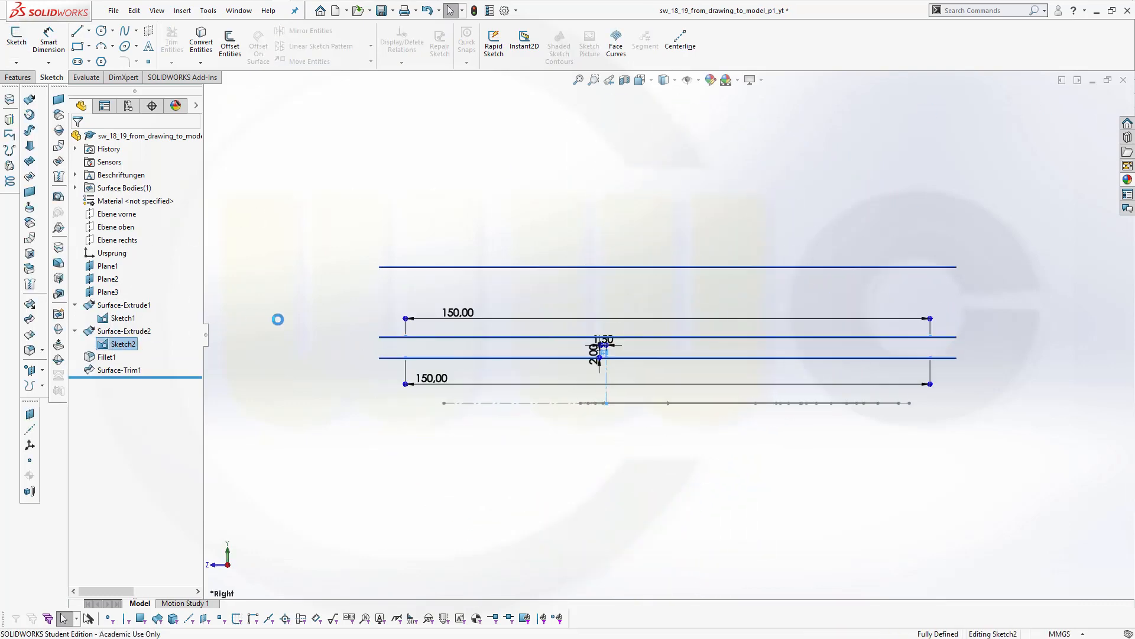
scroll(593, 373, up, 3)
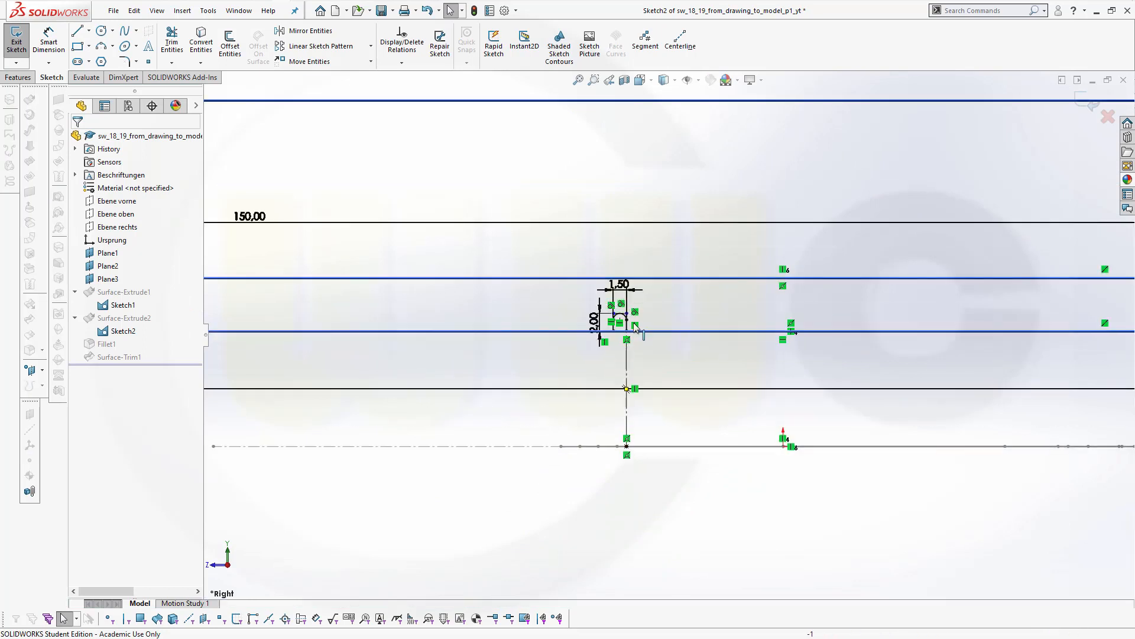
scroll(637, 322, up, 5)
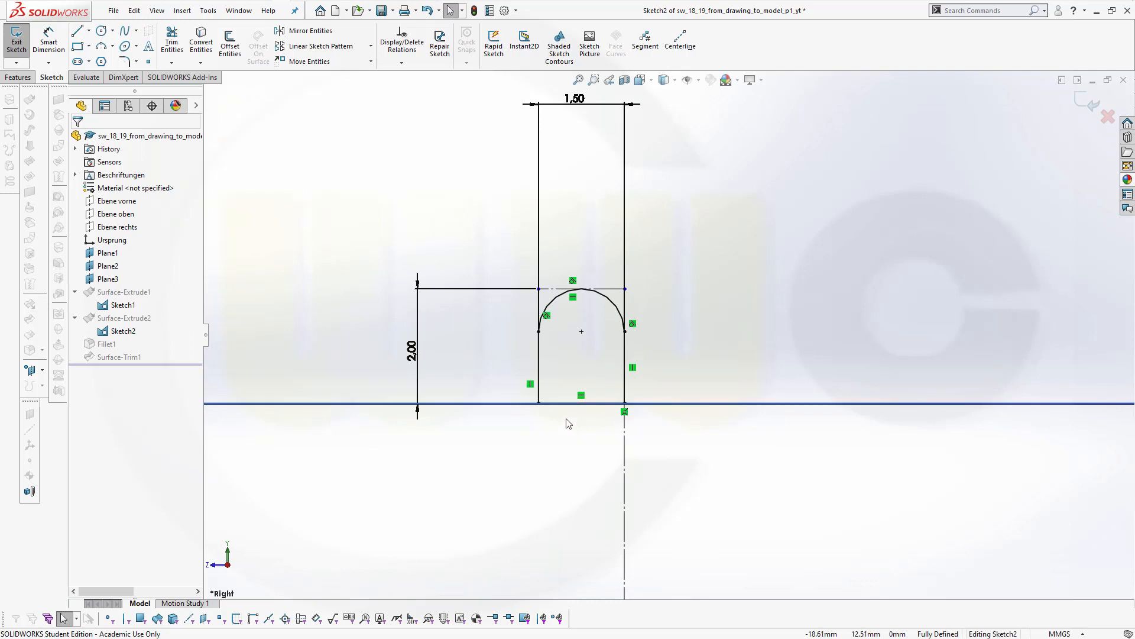
click(574, 404)
click(1085, 105)
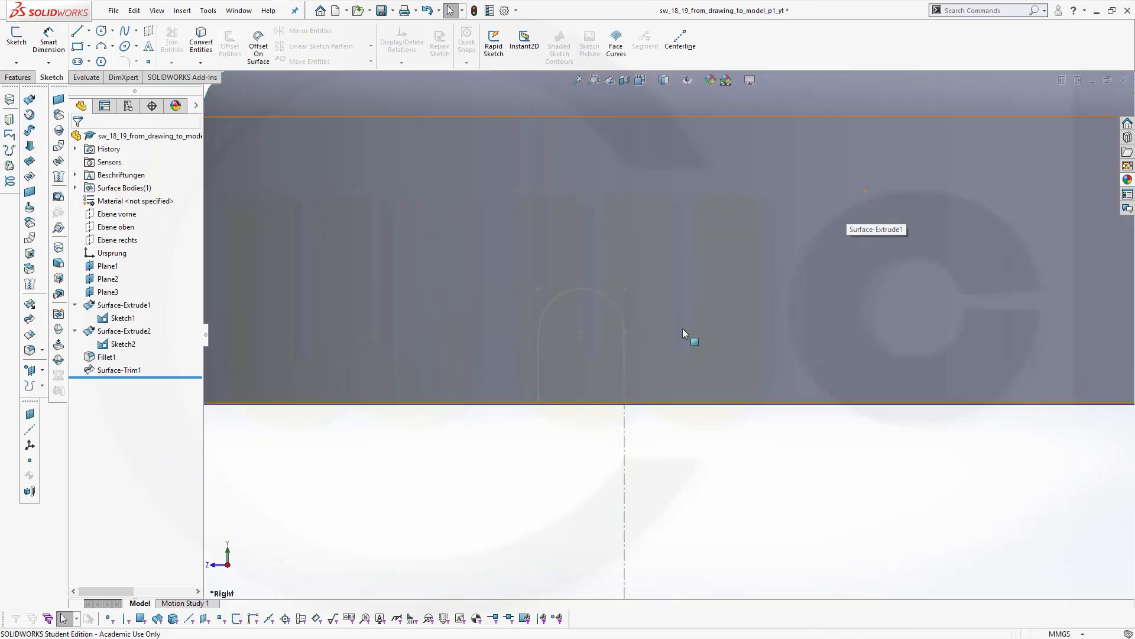
Create a blind extruded surface from the small closed arched contour of Sketch2 with a depth of 30 mm
middle_drag(682, 328, 726, 337)
scroll(640, 431, up, 9)
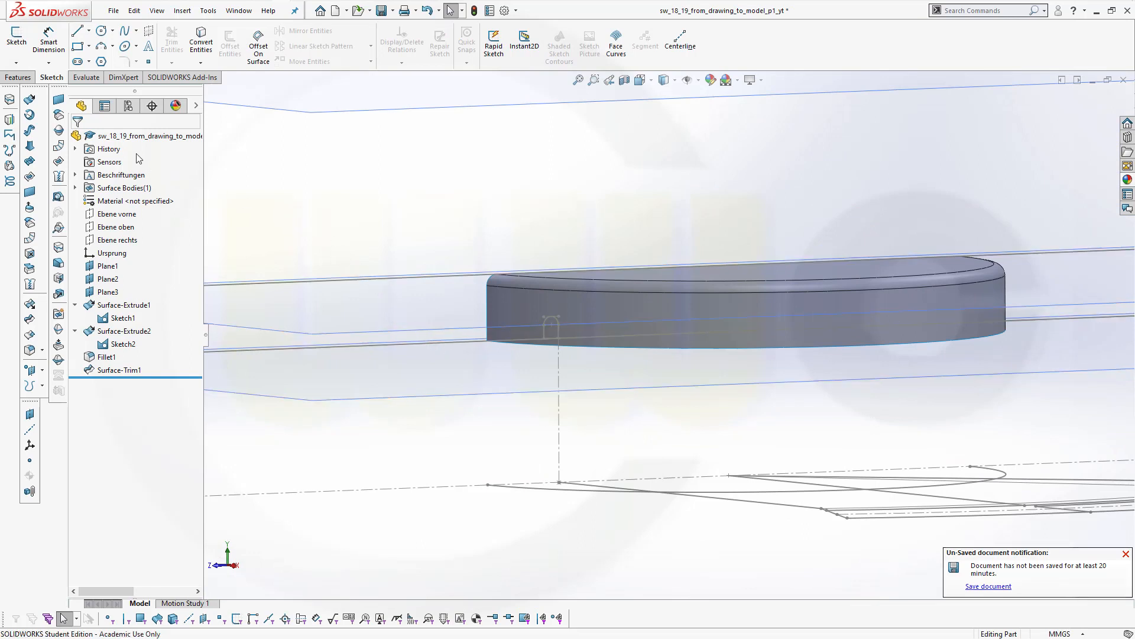
click(31, 101)
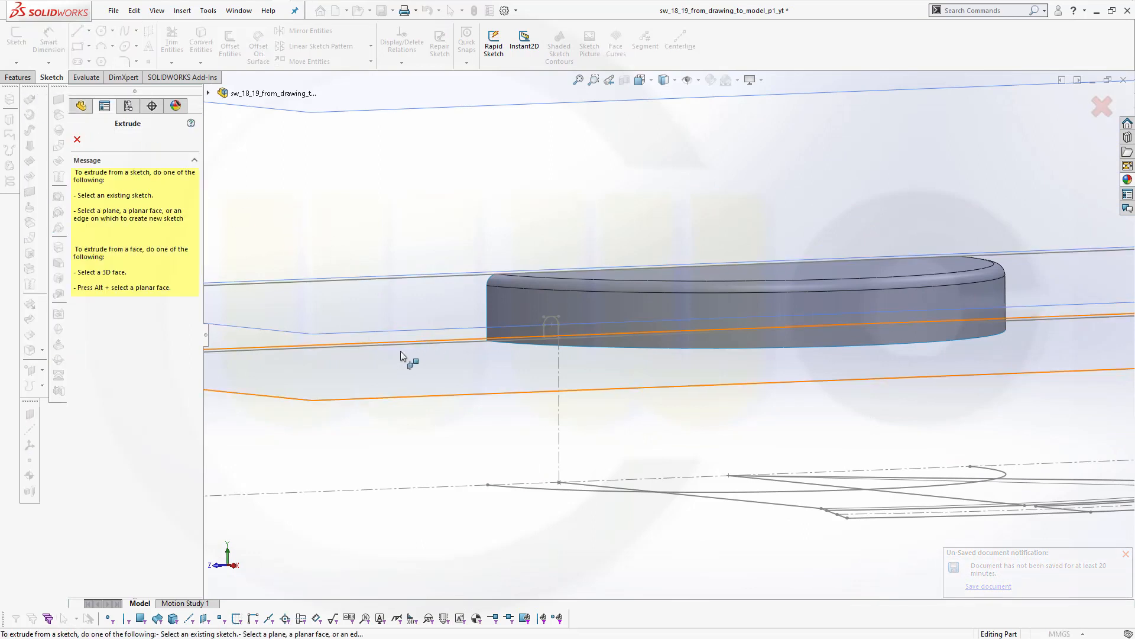
scroll(452, 264, up, 3)
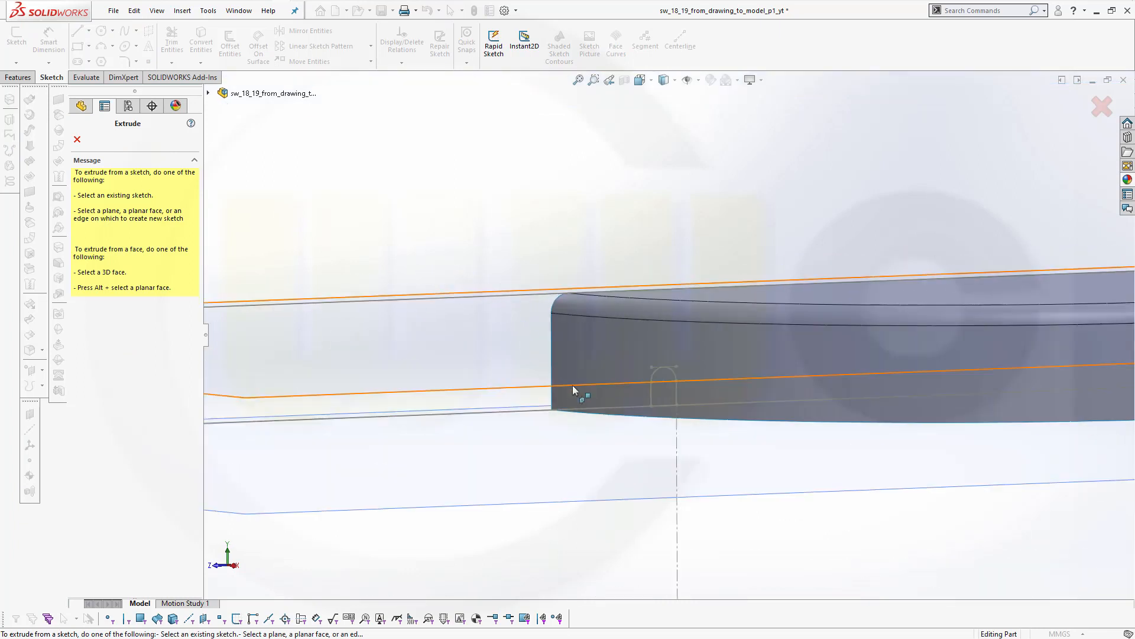
click(652, 387)
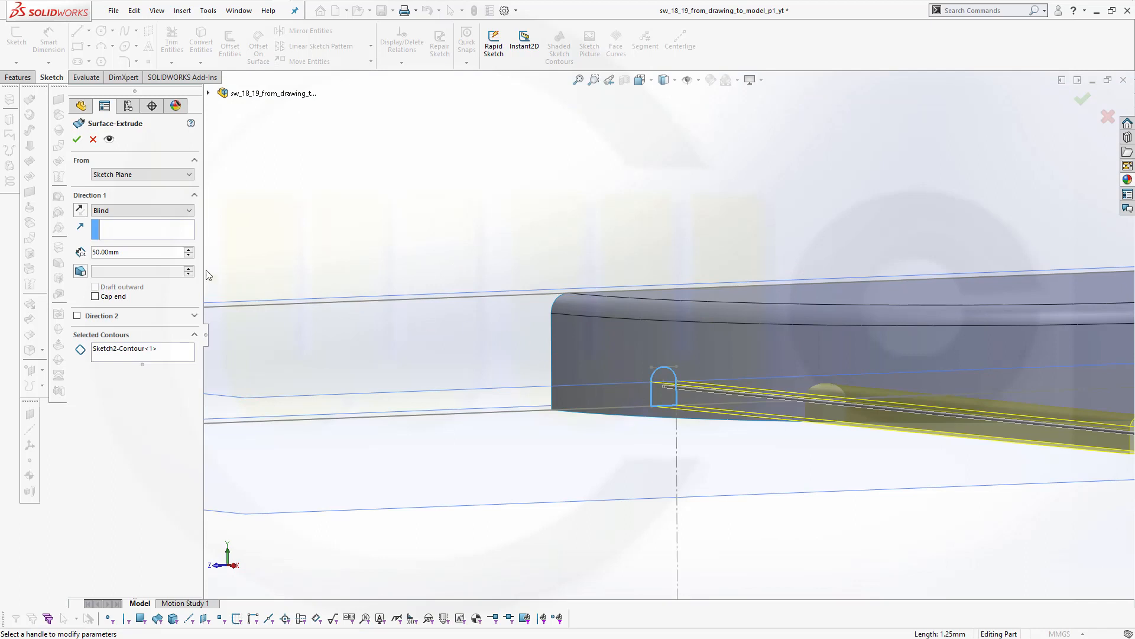
click(156, 252)
text(30)
key(Return)
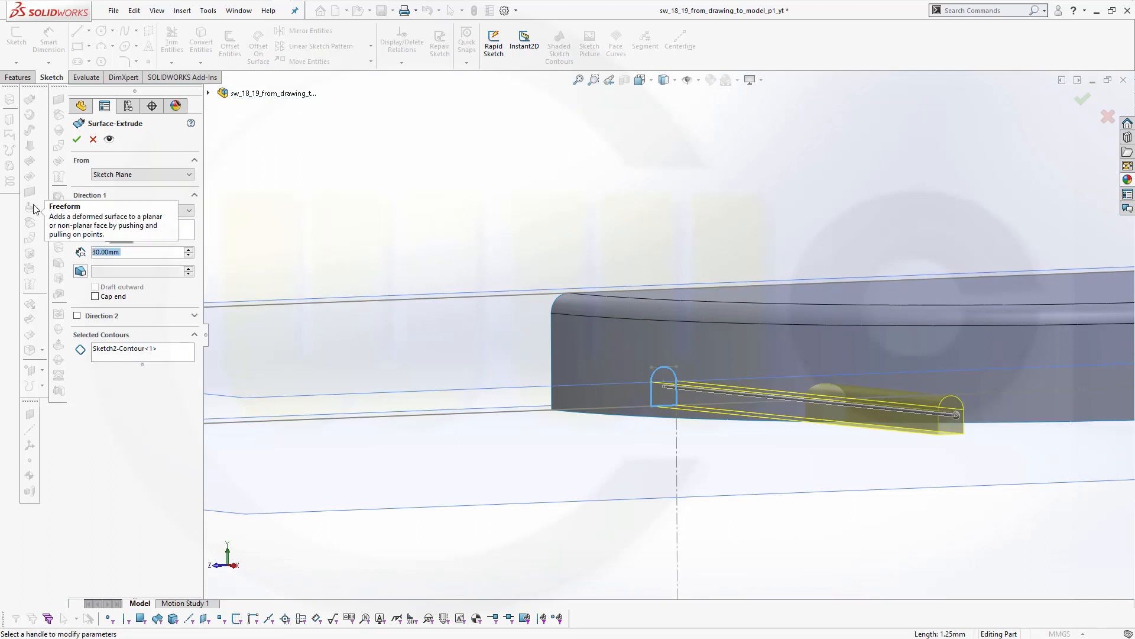
click(76, 139)
middle_drag(307, 233, 295, 245)
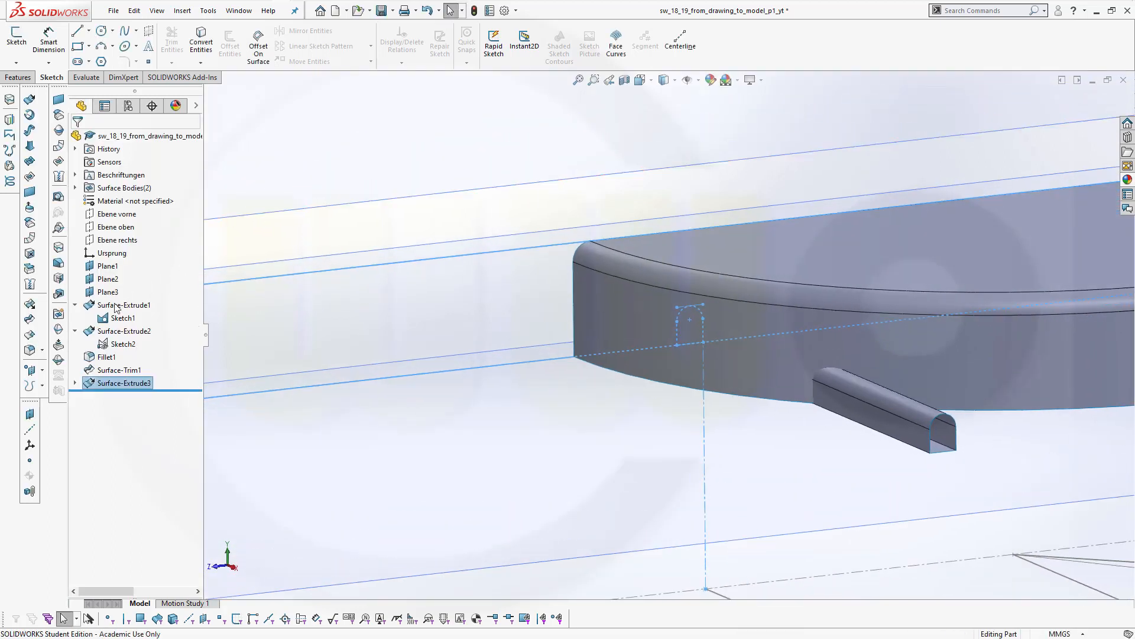
Trim the filleted surface body with the small arched extrusion as the trim tool, keeping the portion outside the arch
click(29, 320)
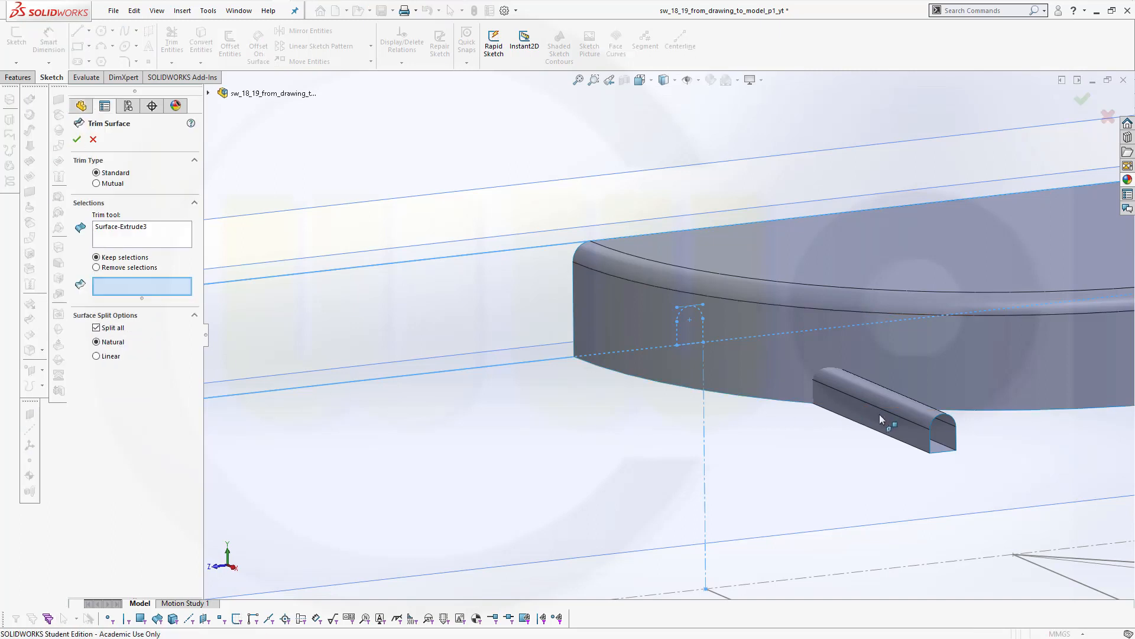
click(134, 232)
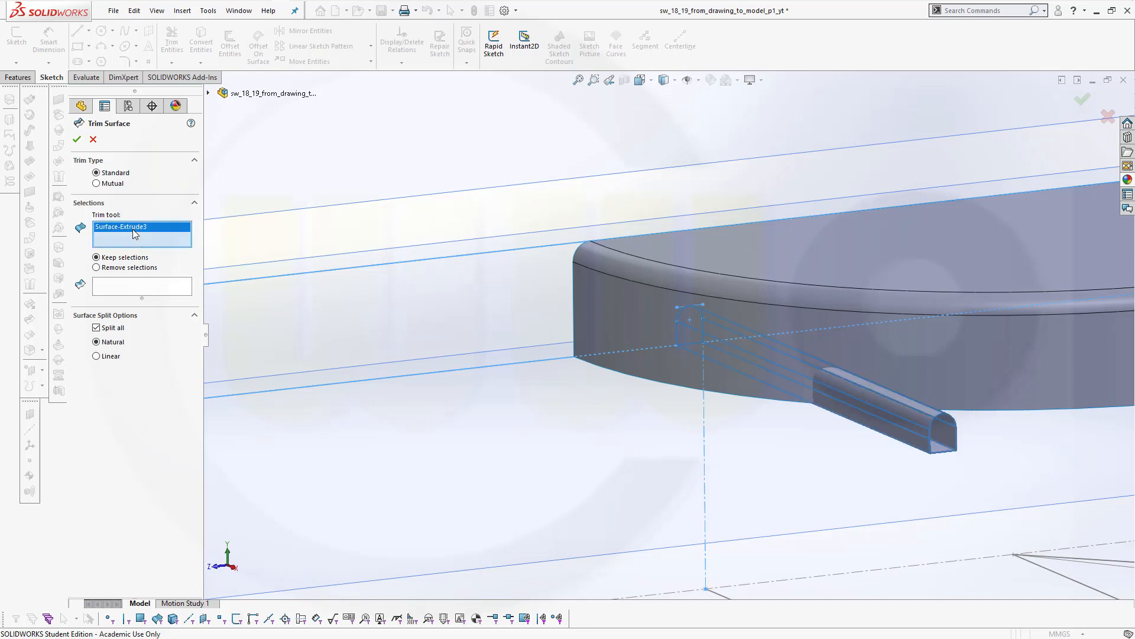
click(124, 286)
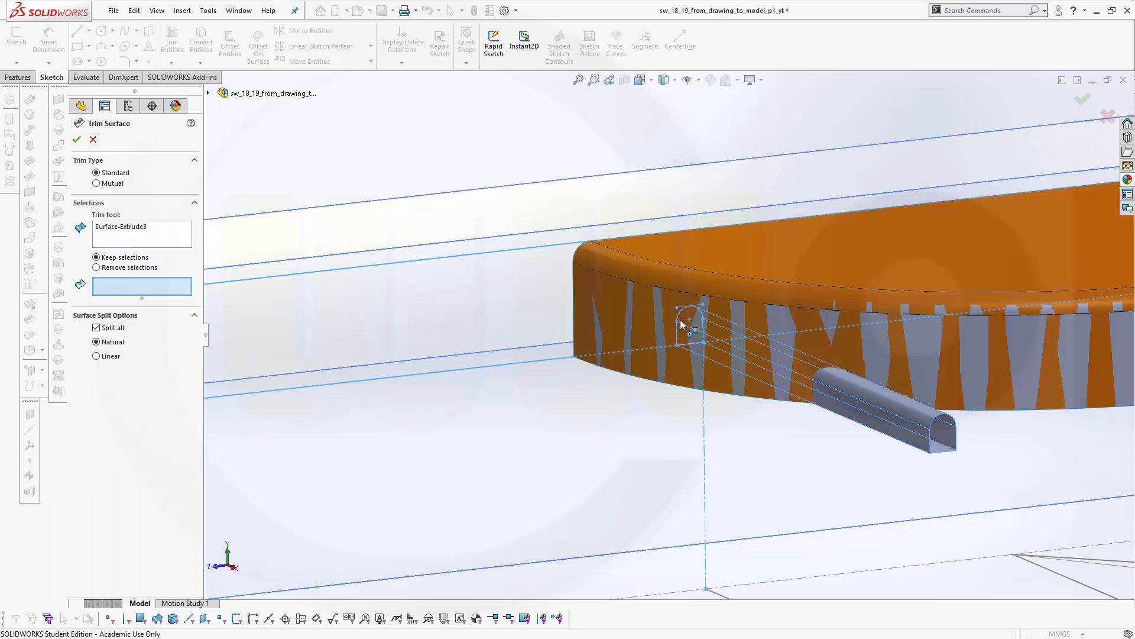
click(680, 319)
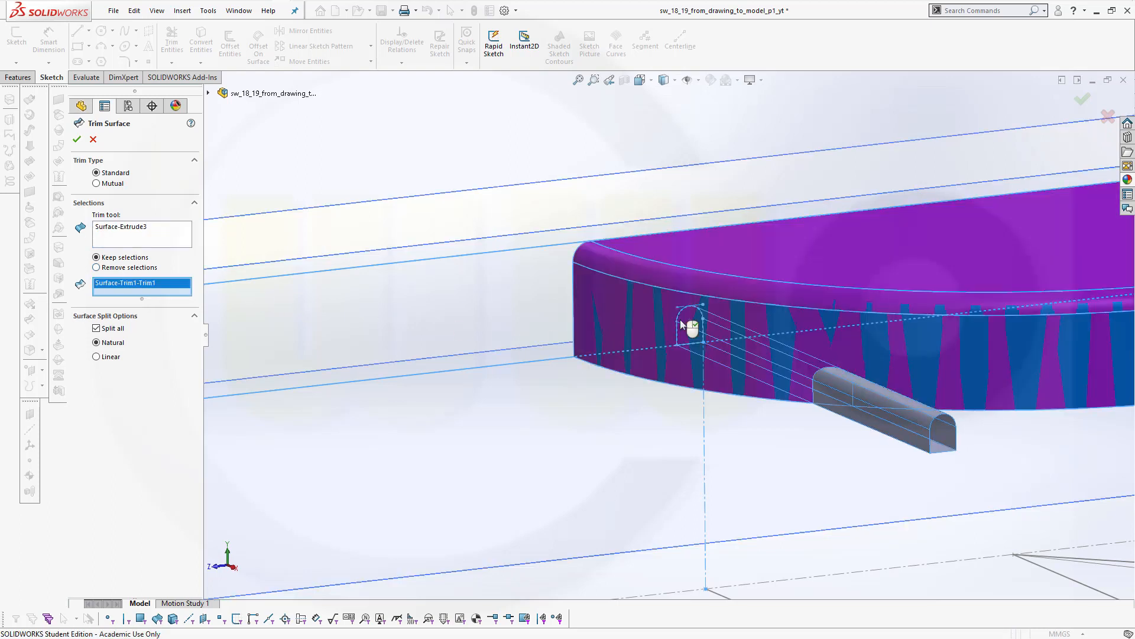
click(80, 140)
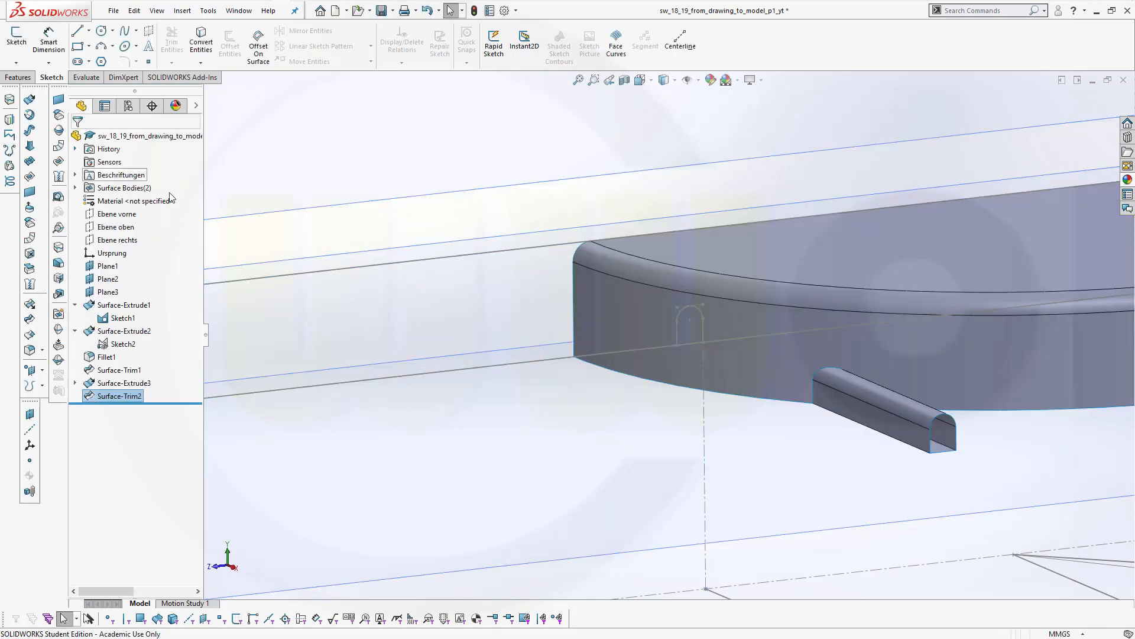
Hide the small arched extruded surface body and check the arched cutout left in the filleted rim
right_click(856, 403)
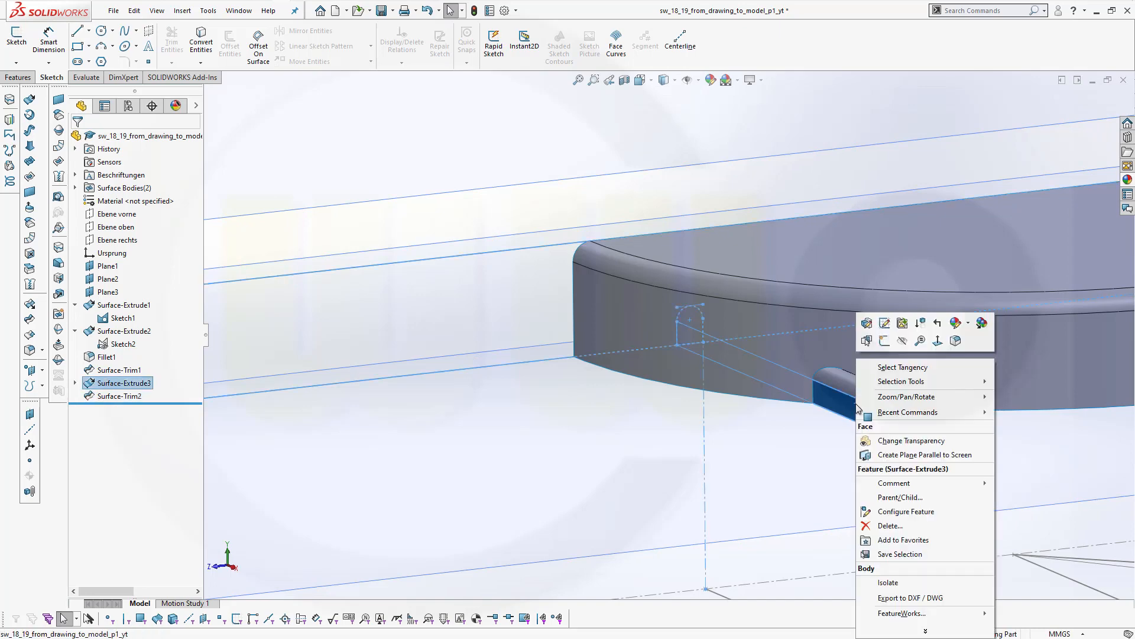
click(904, 340)
mouse_move(814, 390)
middle_down()
mouse_move(826, 377)
mouse_move(829, 387)
middle_up()
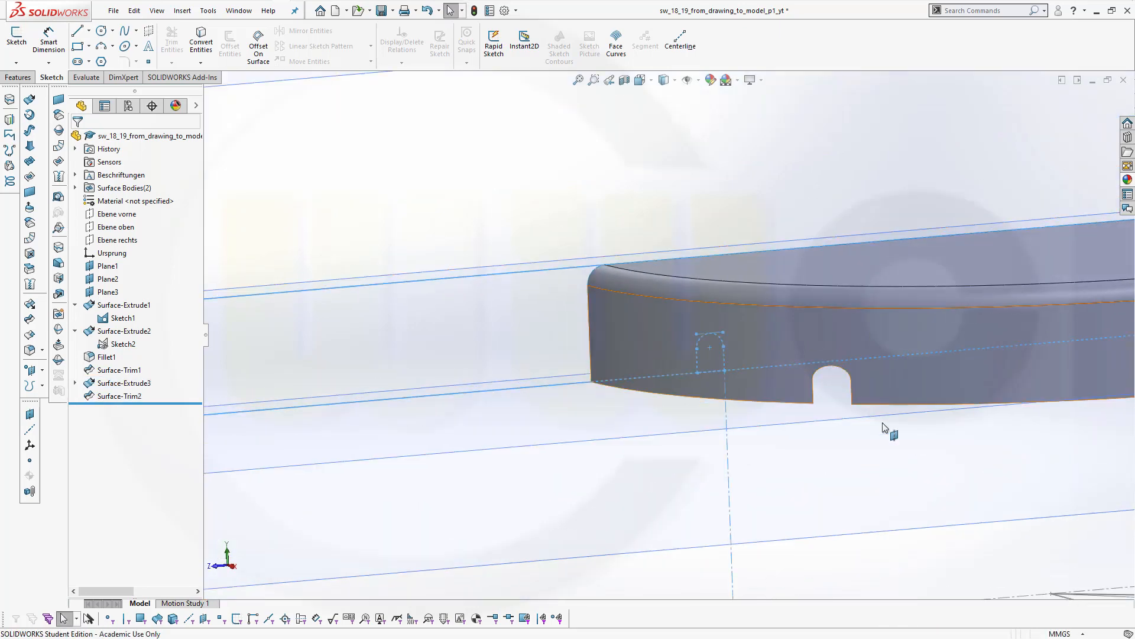
scroll(896, 447, up, 3)
scroll(899, 454, down, 1)
scroll(897, 454, down, 1)
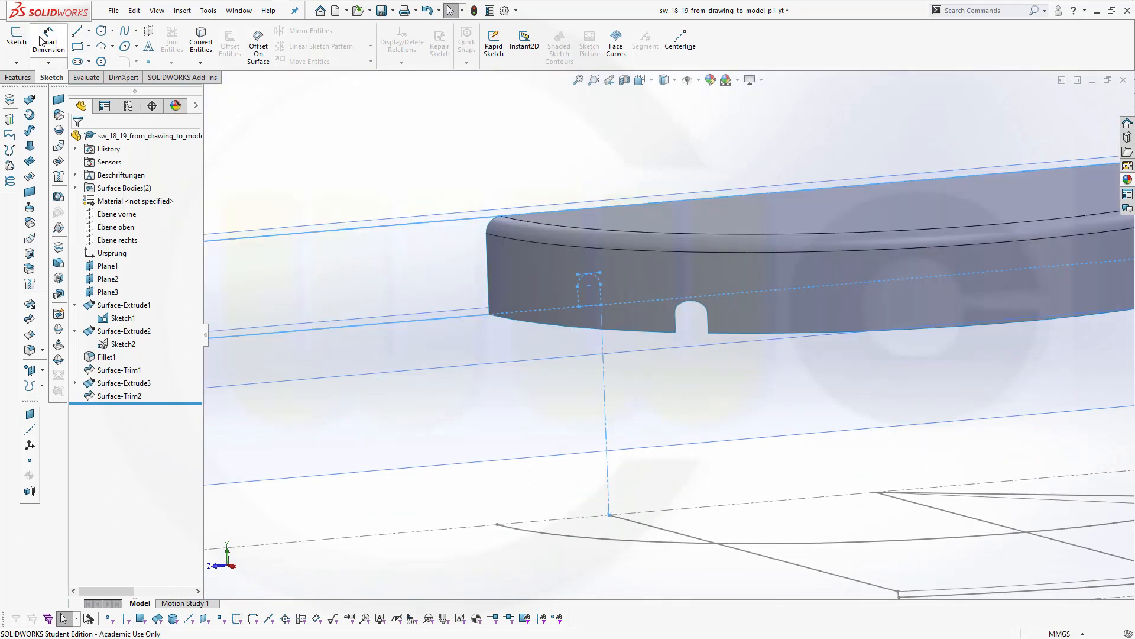
Create a blind extruded surface from the lower long straight line of Sketch2 with a depth of 80 mm
click(18, 37)
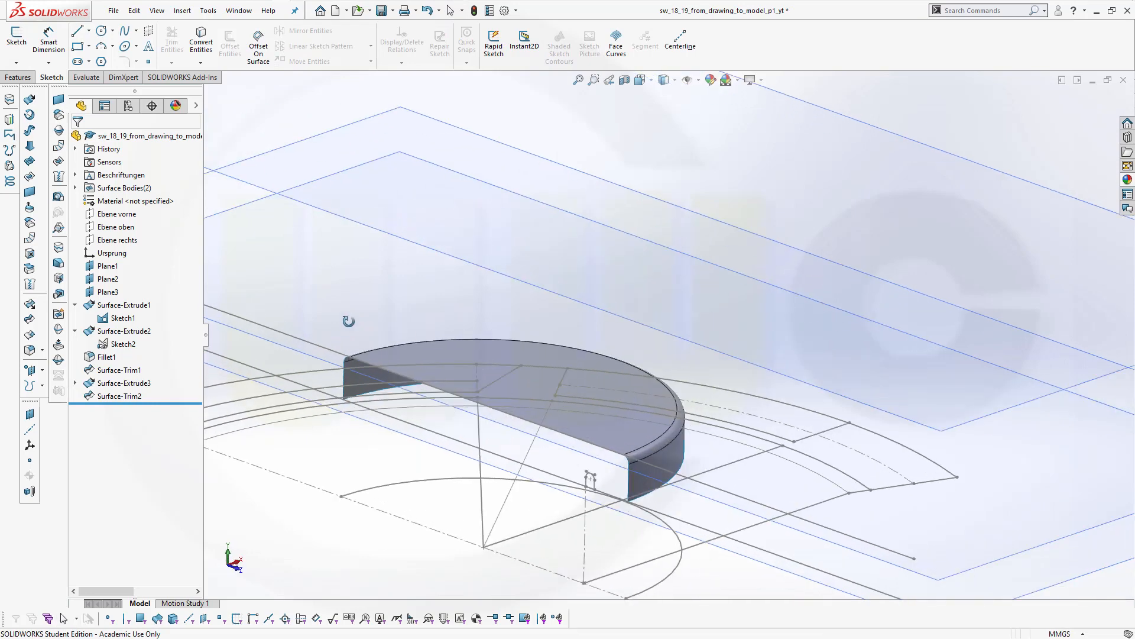
click(10, 100)
middle_drag(384, 376, 362, 375)
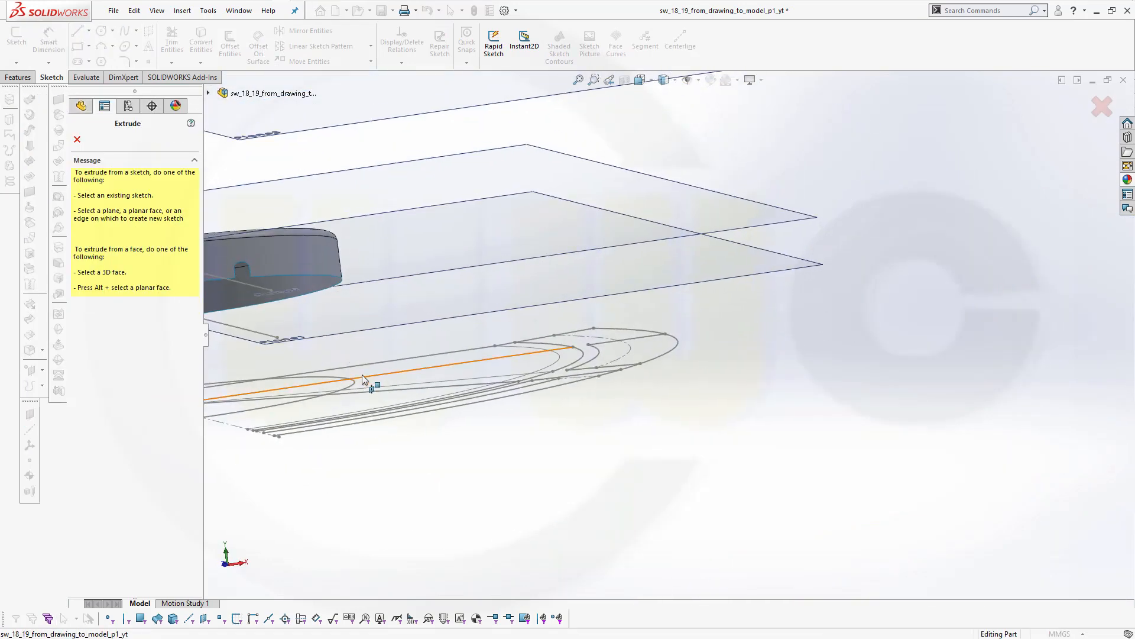
mouse_move(342, 314)
middle_down()
mouse_move(586, 331)
mouse_move(501, 332)
mouse_move(471, 373)
mouse_move(367, 343)
middle_up()
click(359, 336)
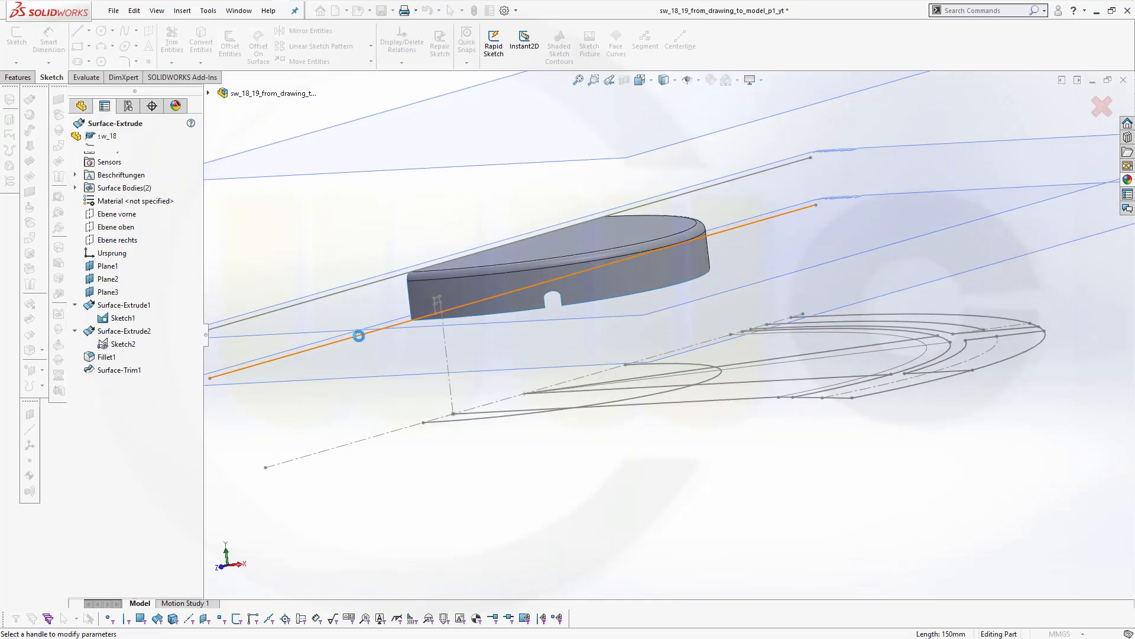
middle_drag(620, 444, 654, 463)
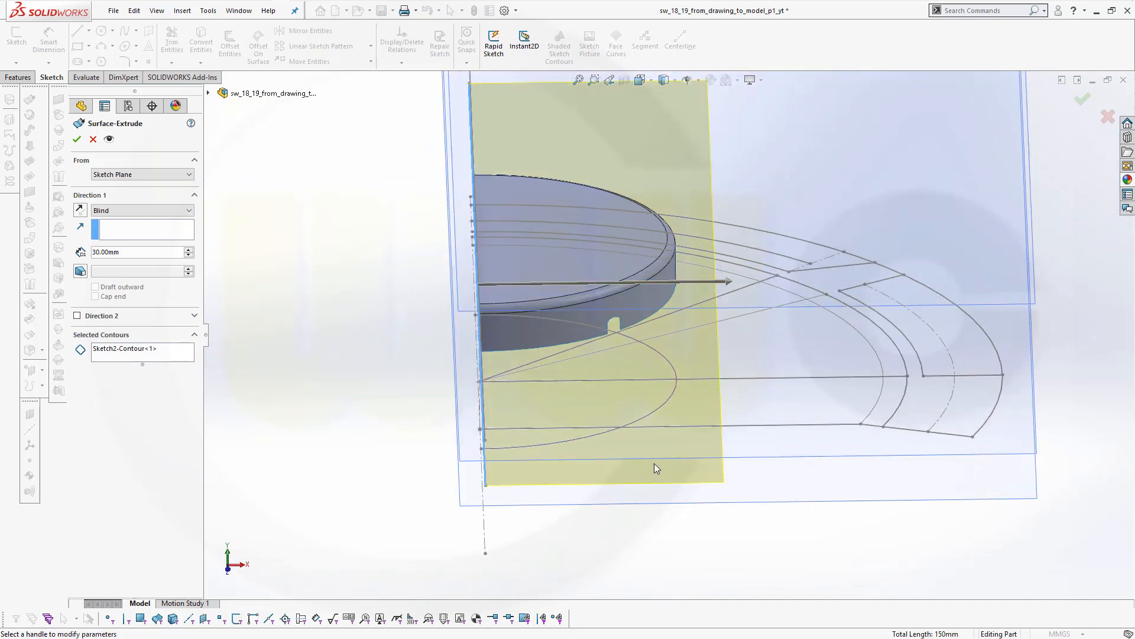
click(129, 250)
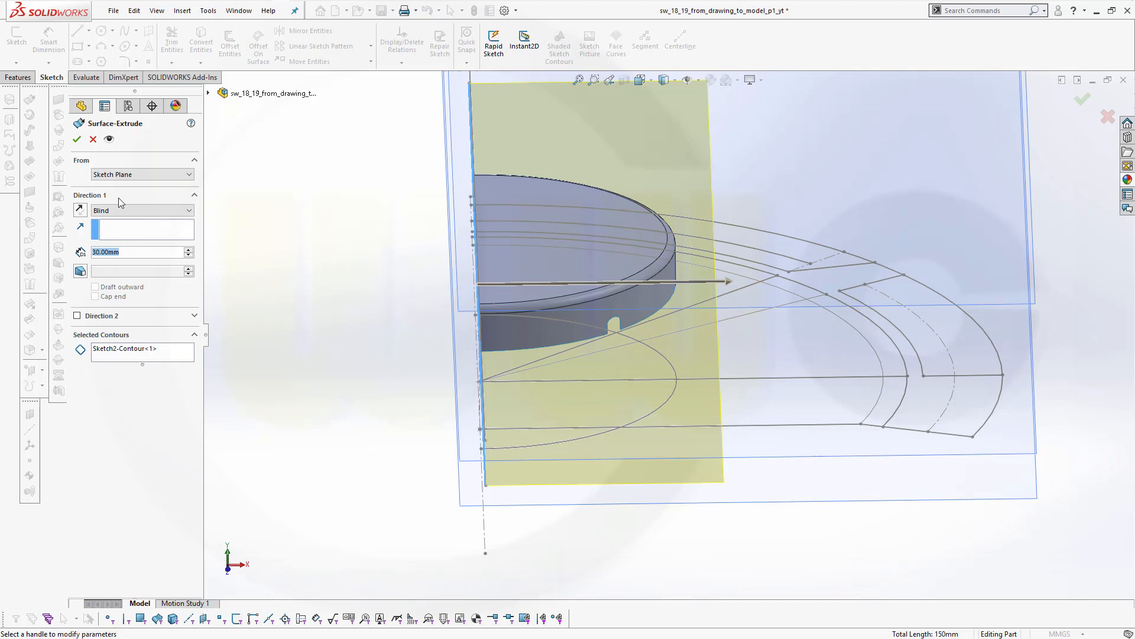
text(100)
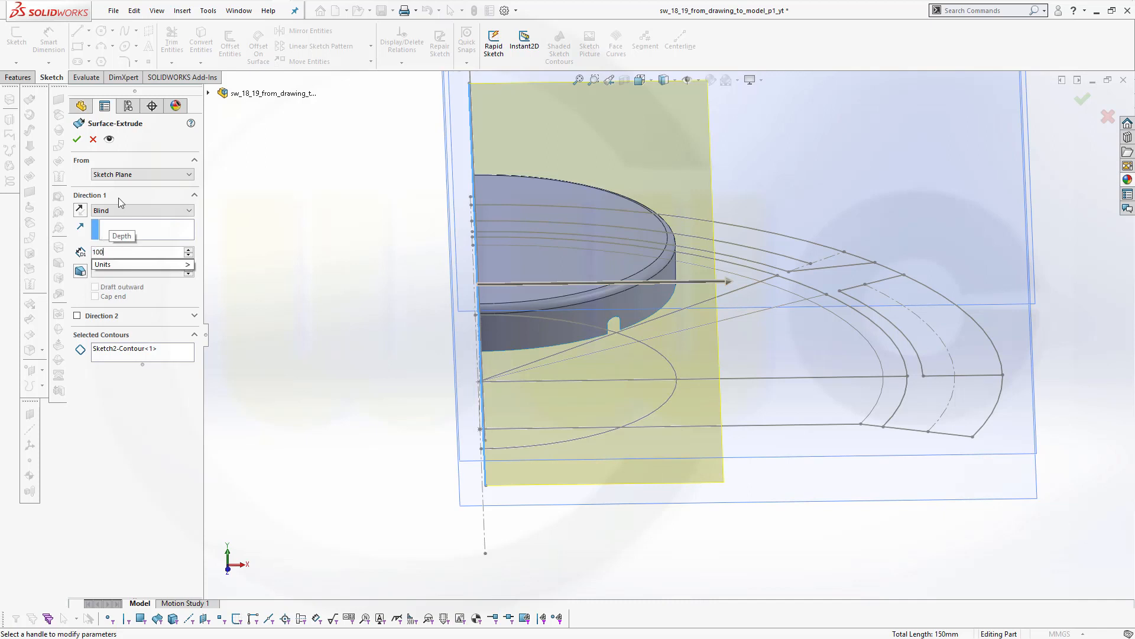
key(Return)
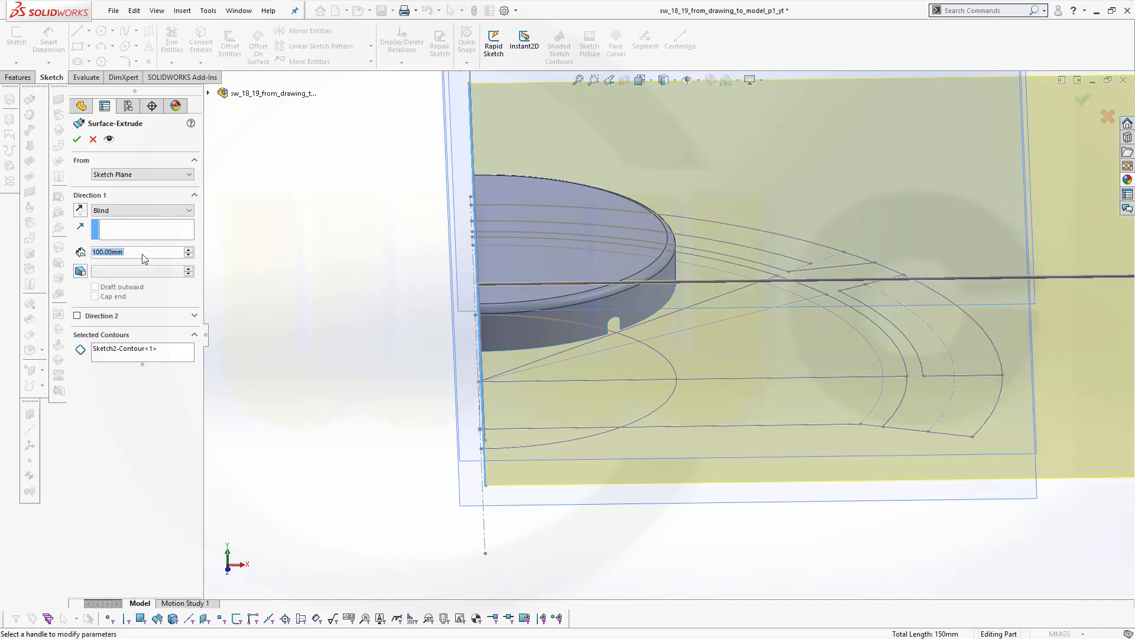
text(80)
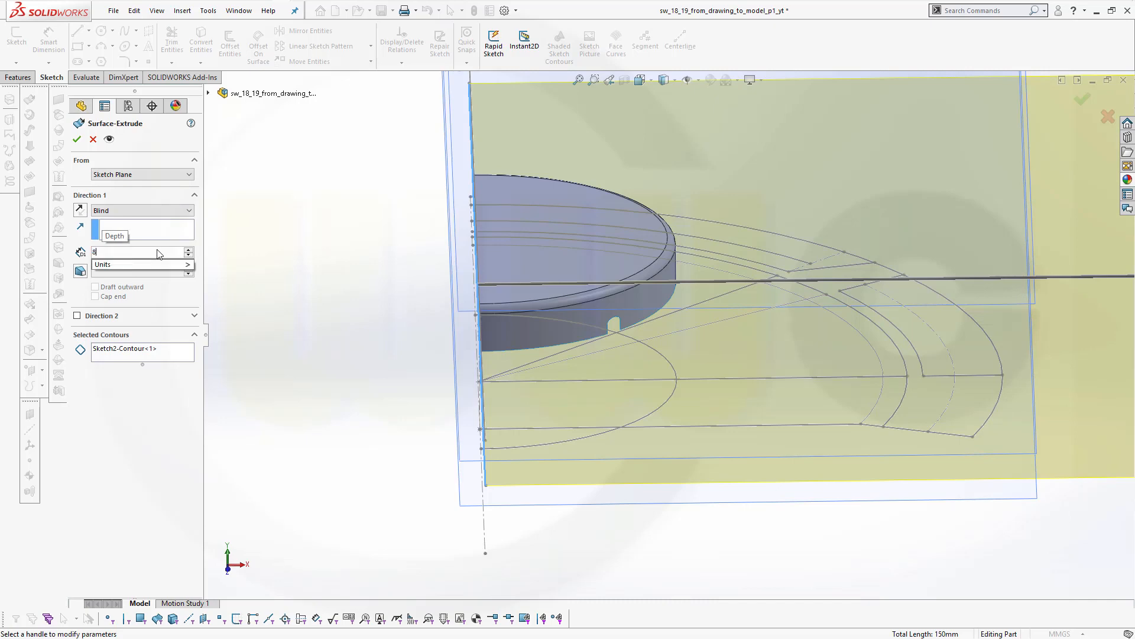
key(Return)
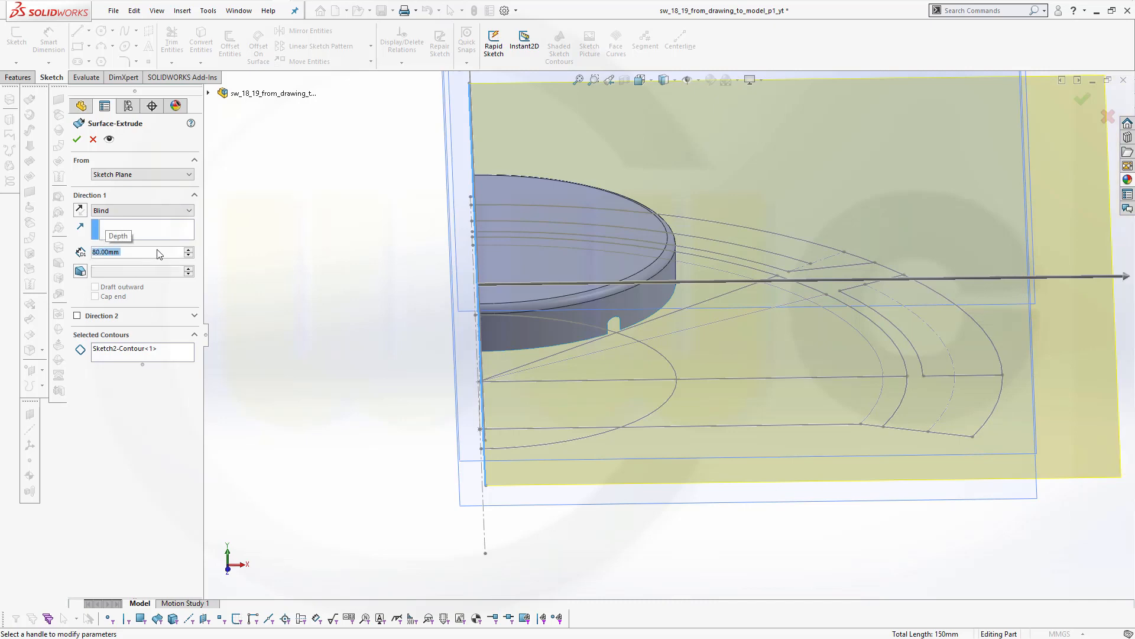
click(77, 139)
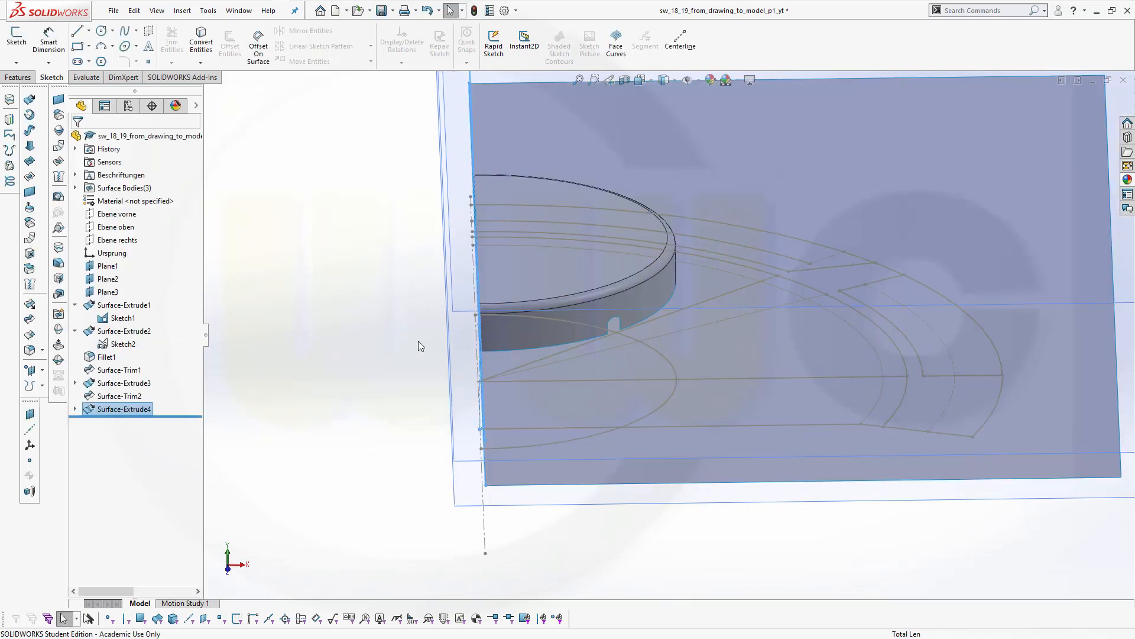
middle_drag(418, 341, 448, 318)
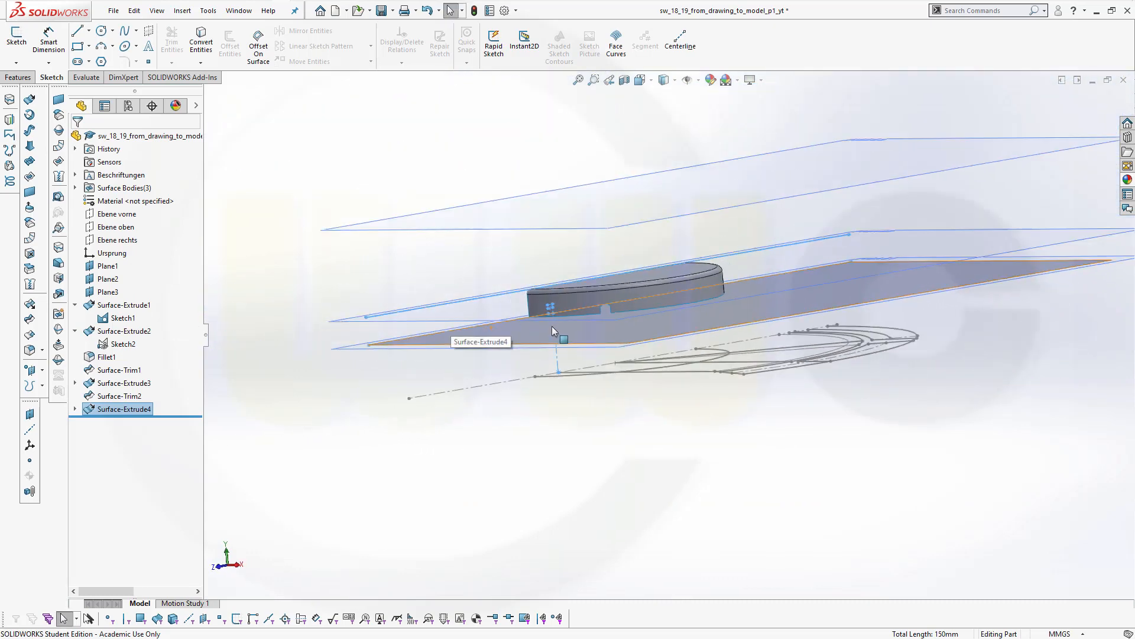
middle_drag(552, 330, 544, 421)
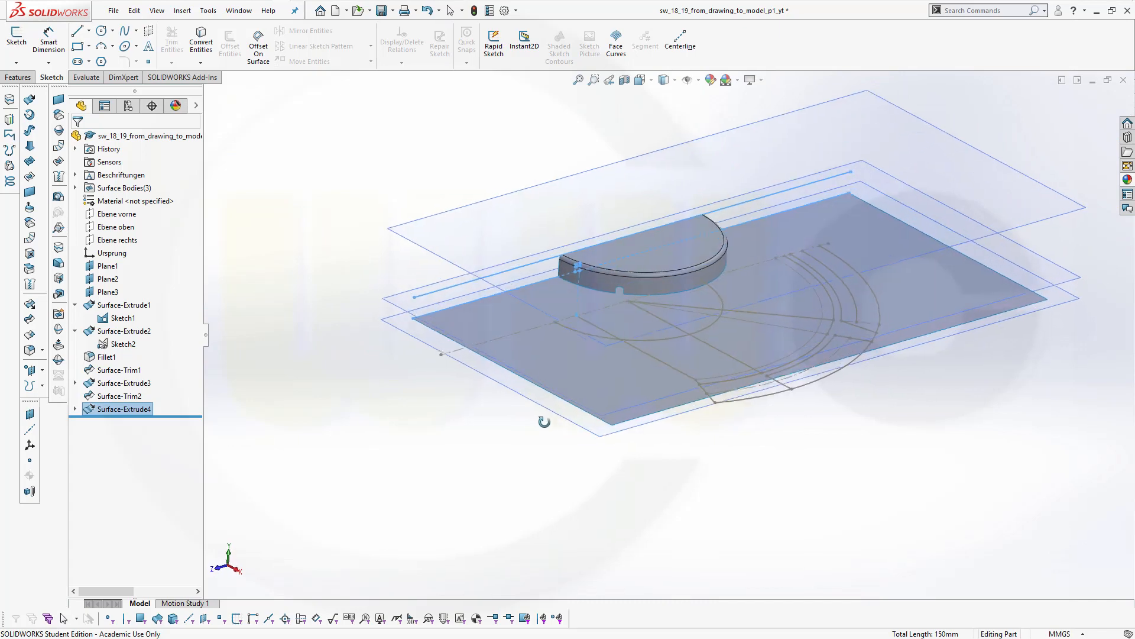
scroll(562, 390, down, 3)
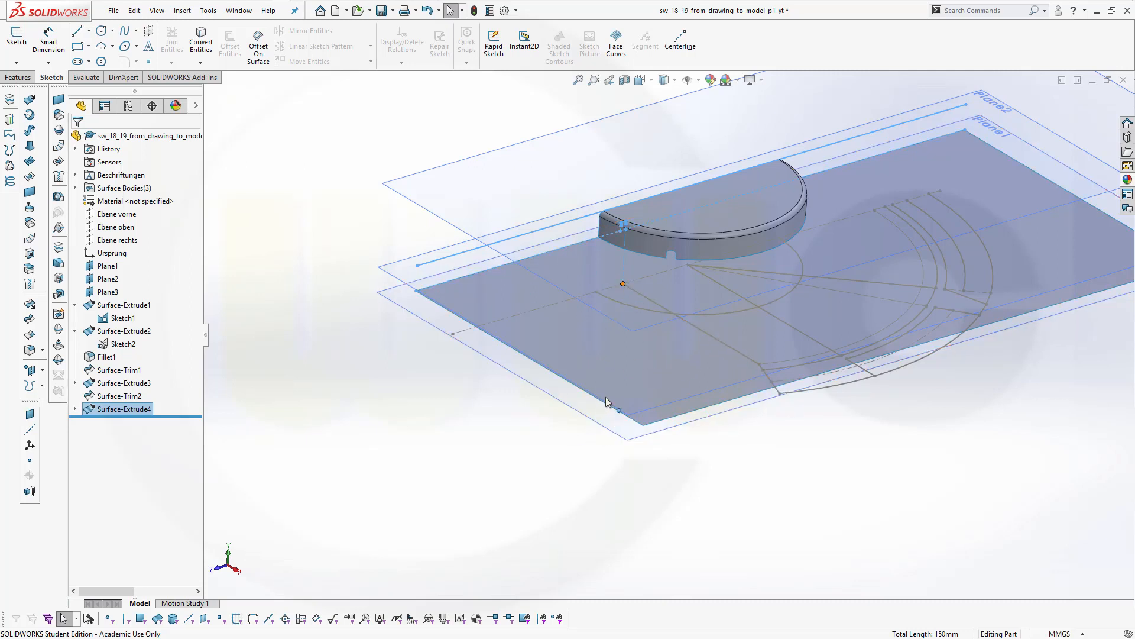
click(785, 406)
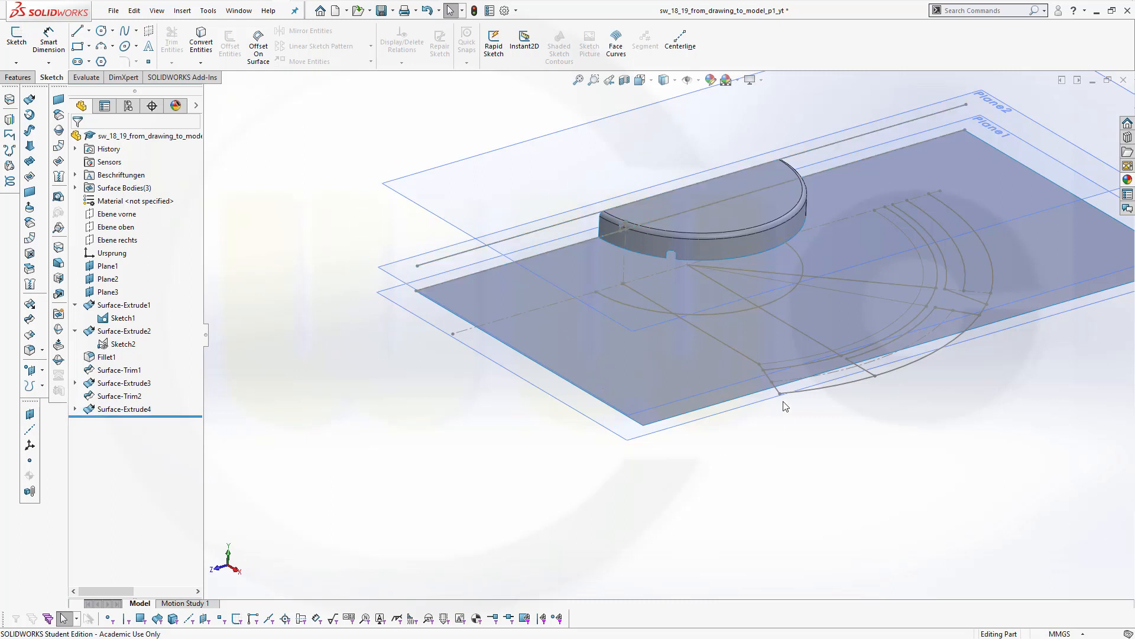
click(31, 114)
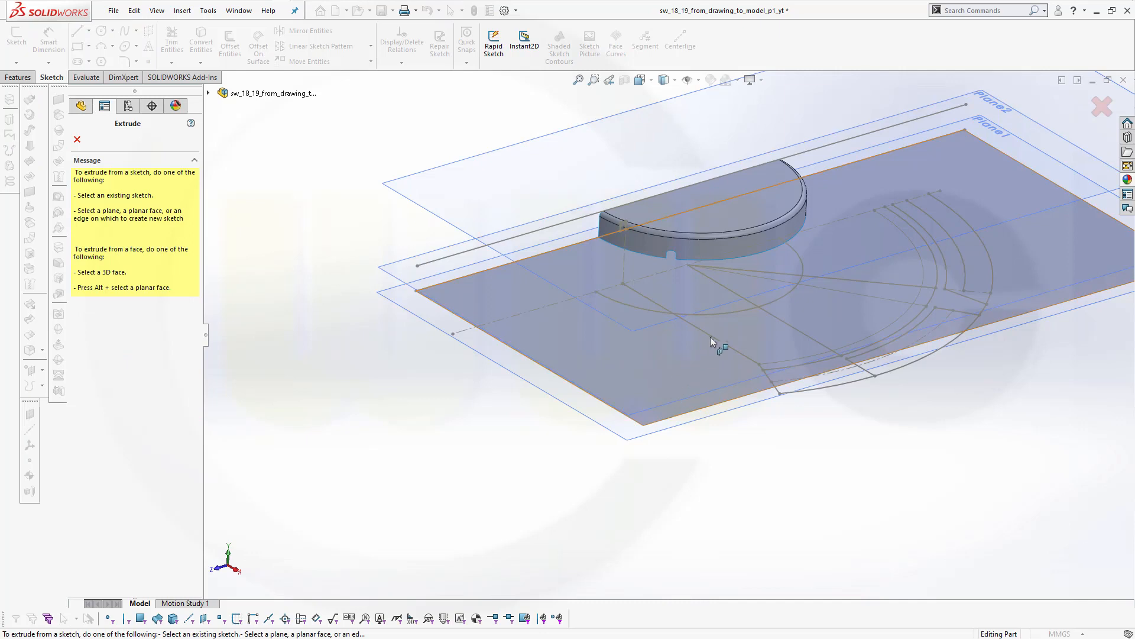
click(714, 337)
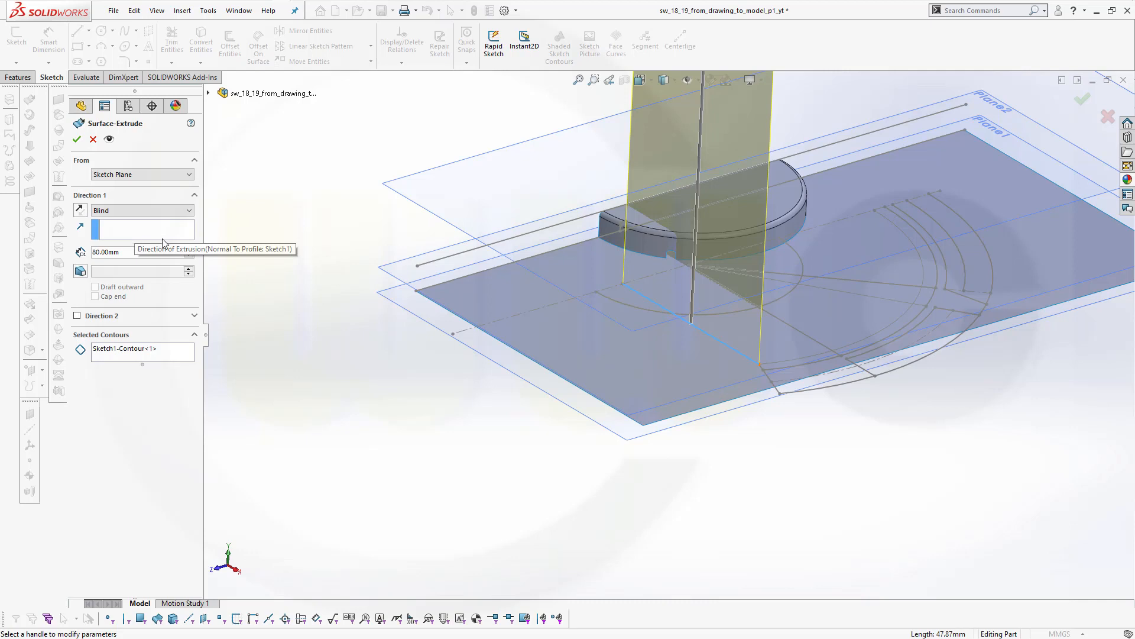
click(93, 139)
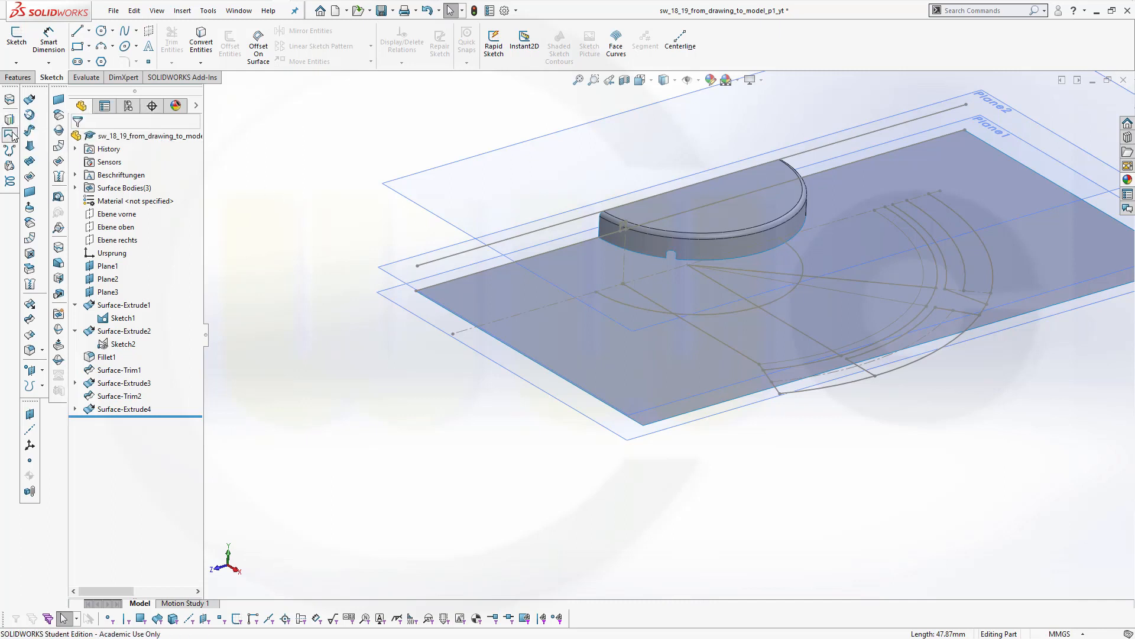
click(10, 135)
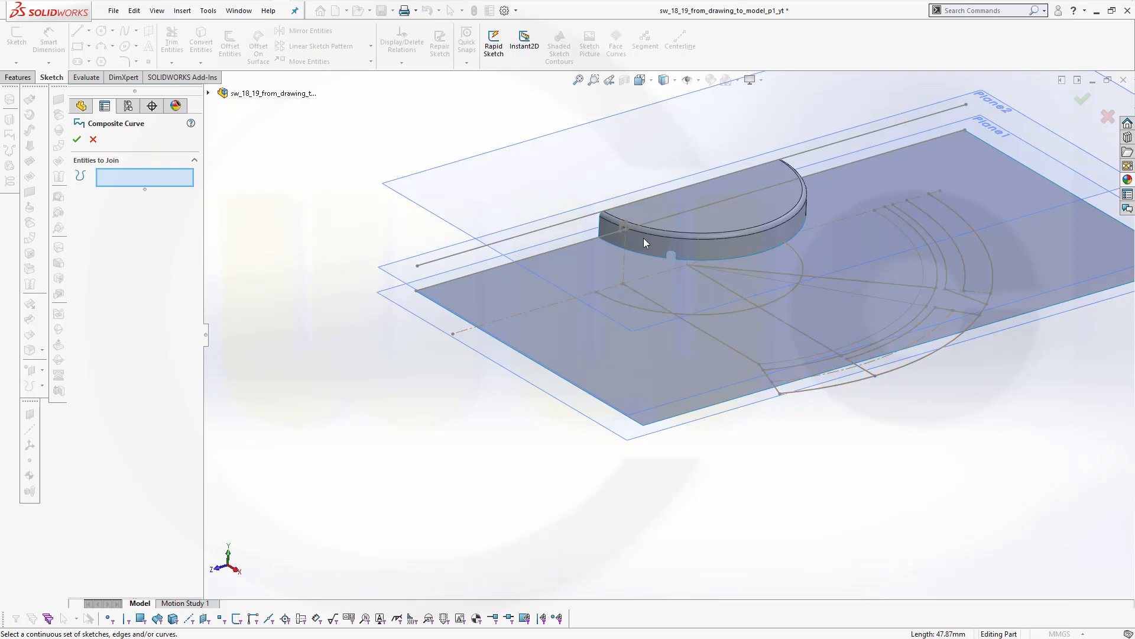
click(92, 139)
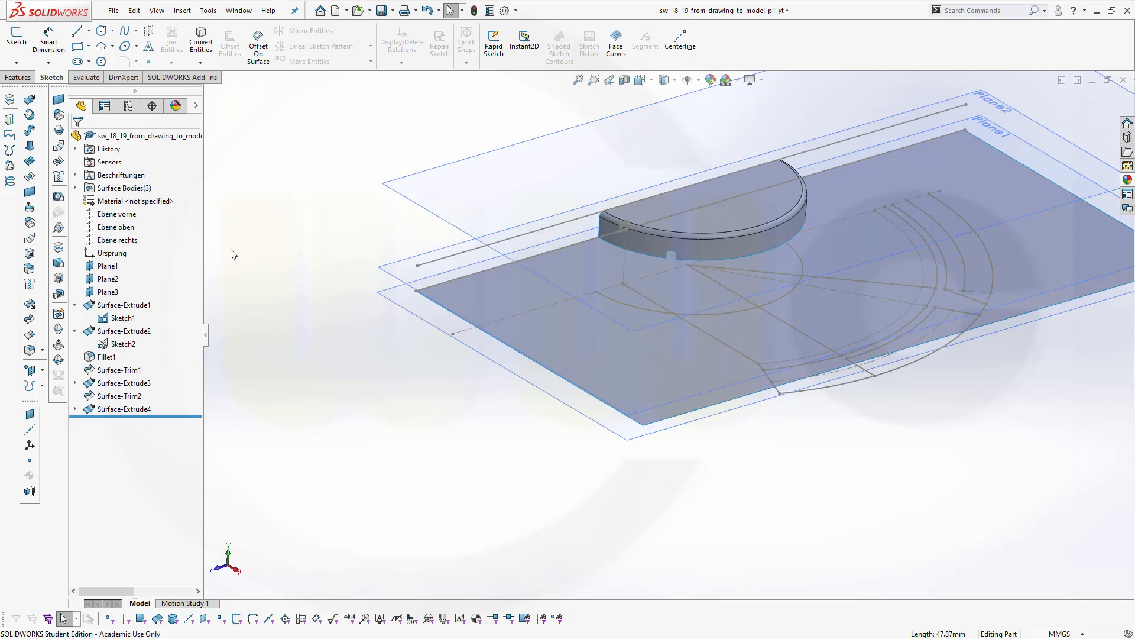
Create a sketch on the Ebene oben plane by converting Sketch1's long straight line and the adjoining short angled line, then exit it
scroll(803, 444, up, 3)
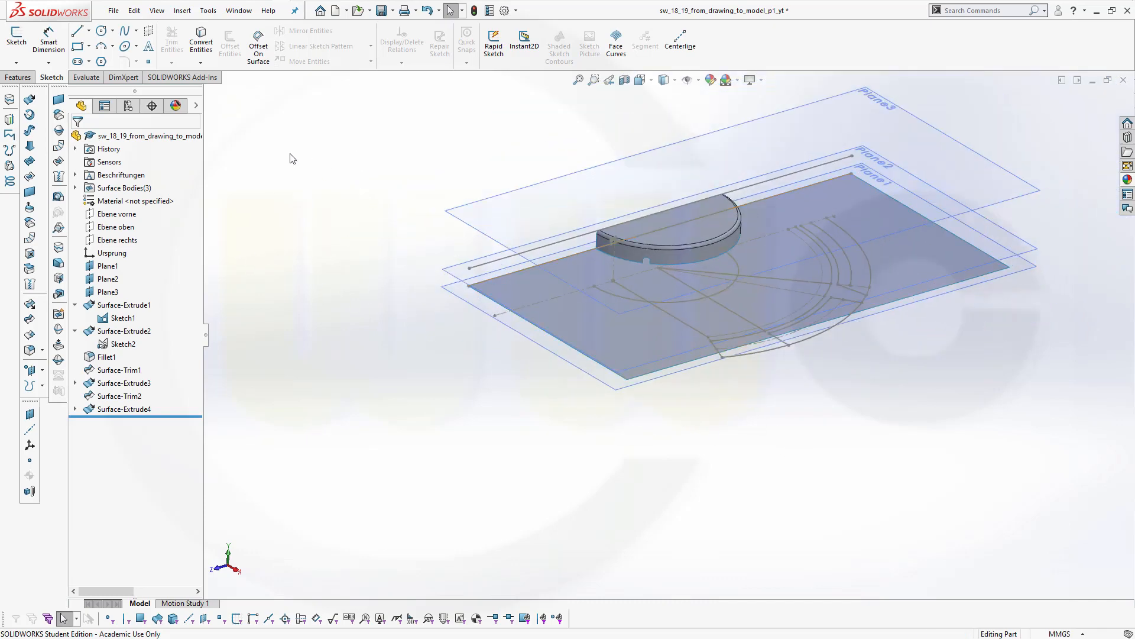
click(17, 40)
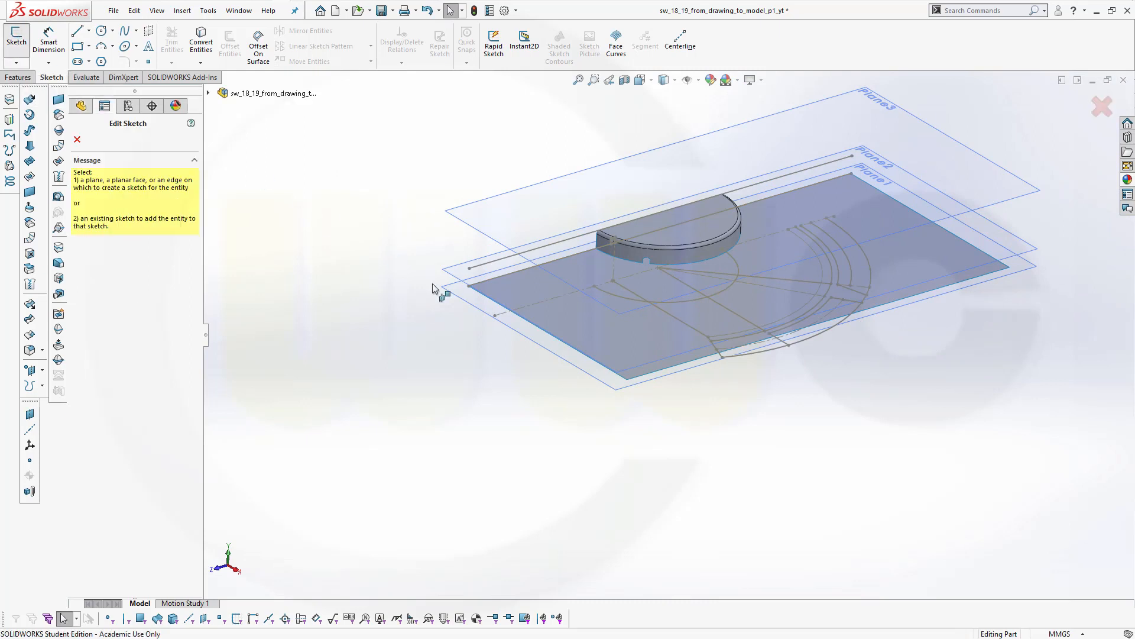
mouse_move(799, 451)
middle_down()
mouse_move(774, 375)
mouse_move(793, 398)
middle_up()
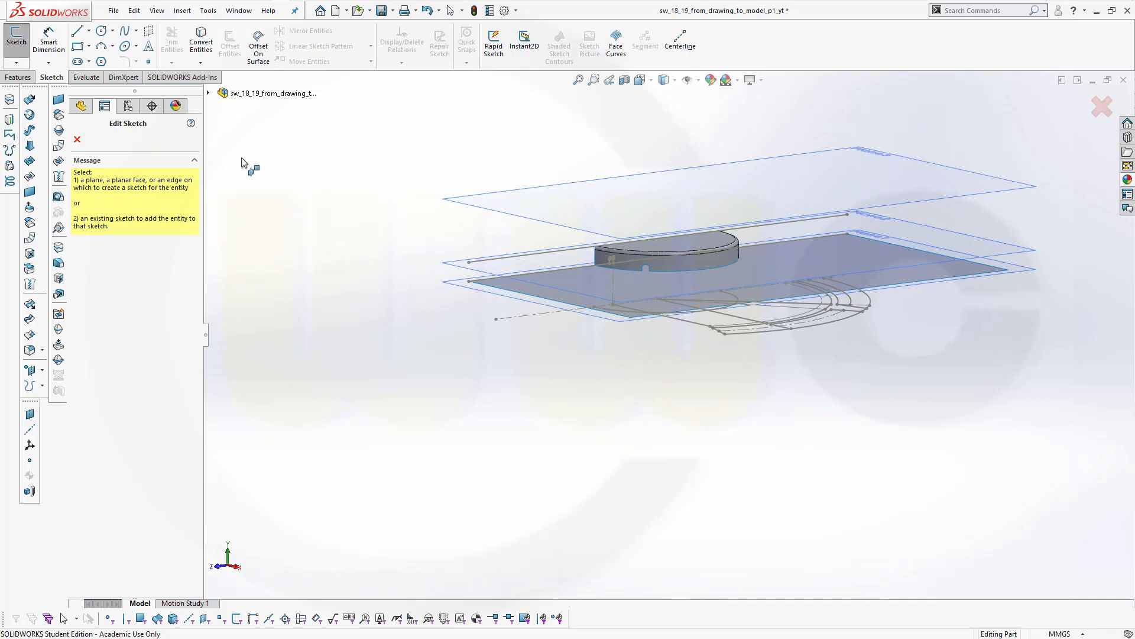
drag(203, 92, 202, 92)
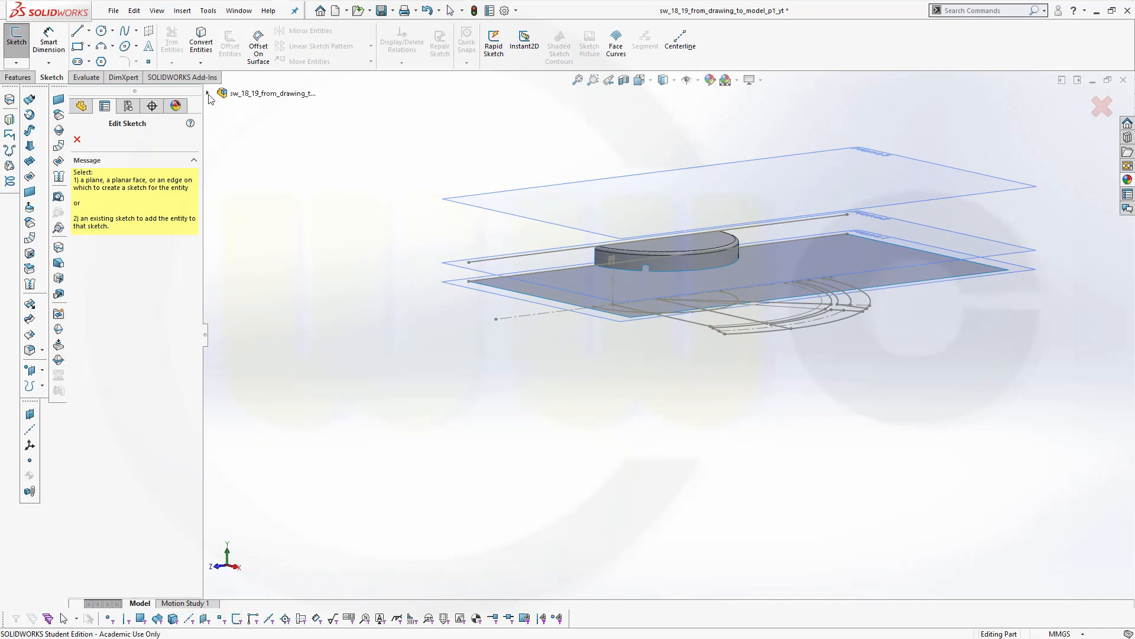
click(208, 94)
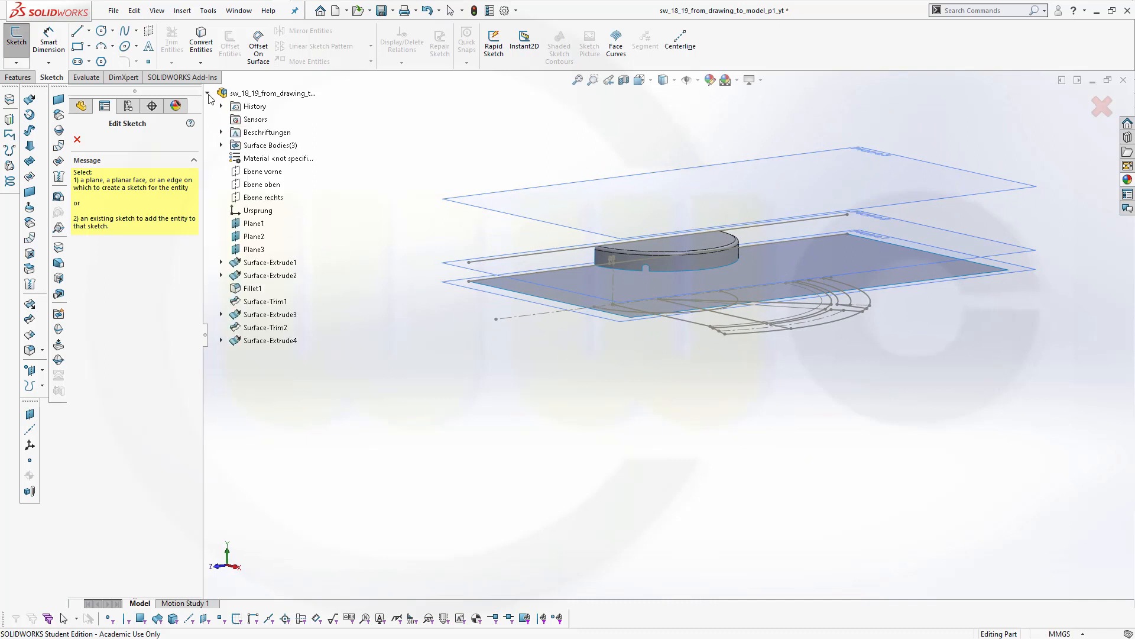
click(264, 186)
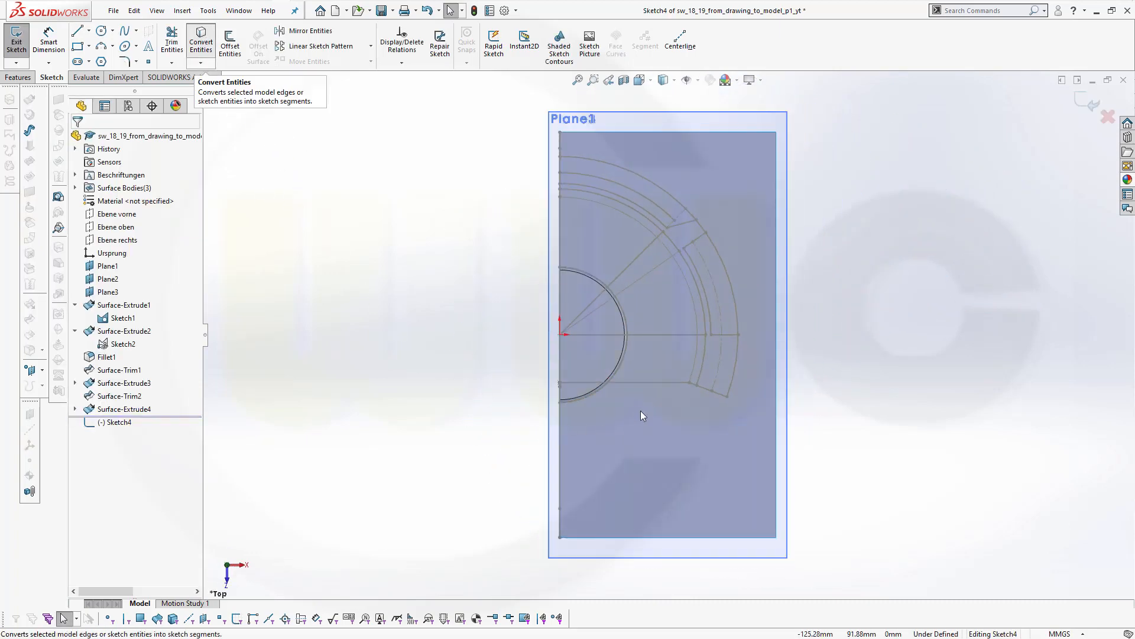
click(658, 382)
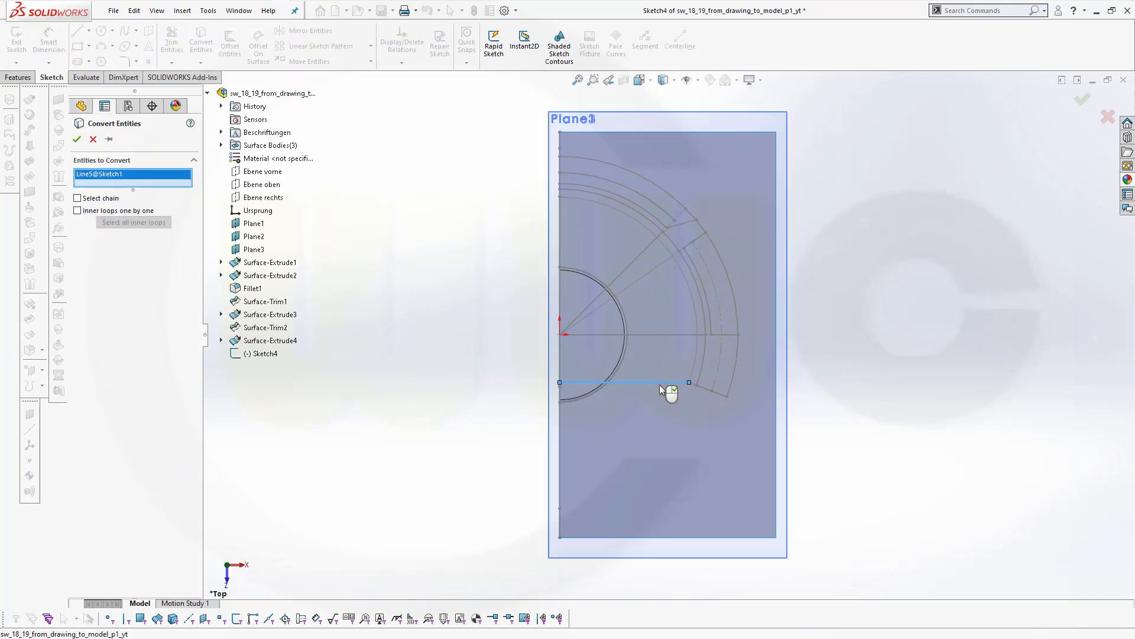
click(706, 389)
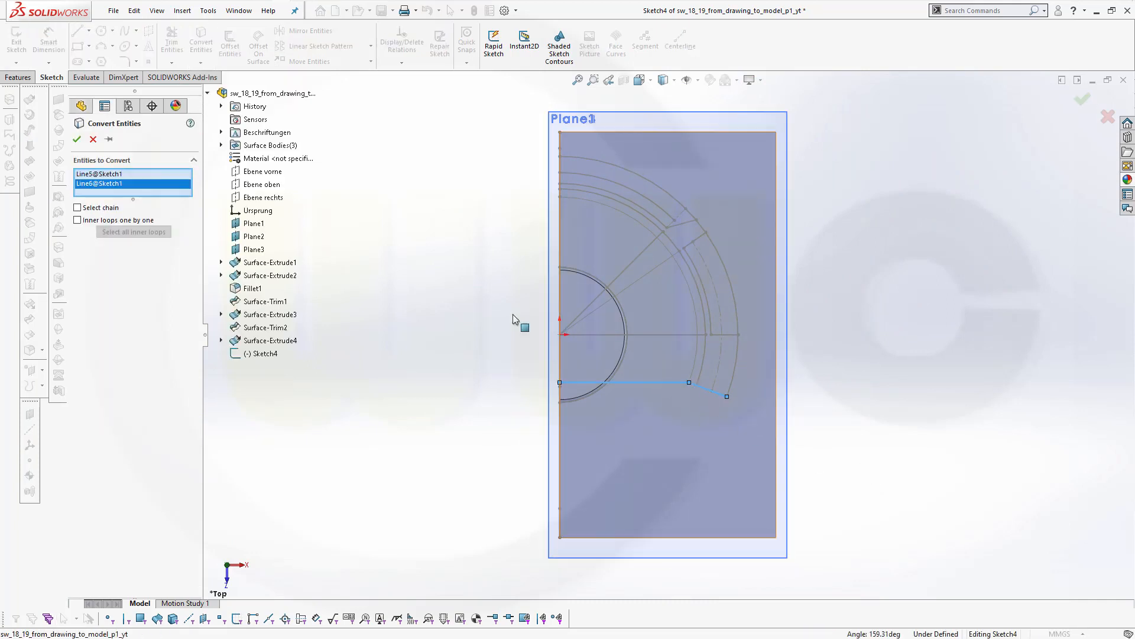
click(76, 139)
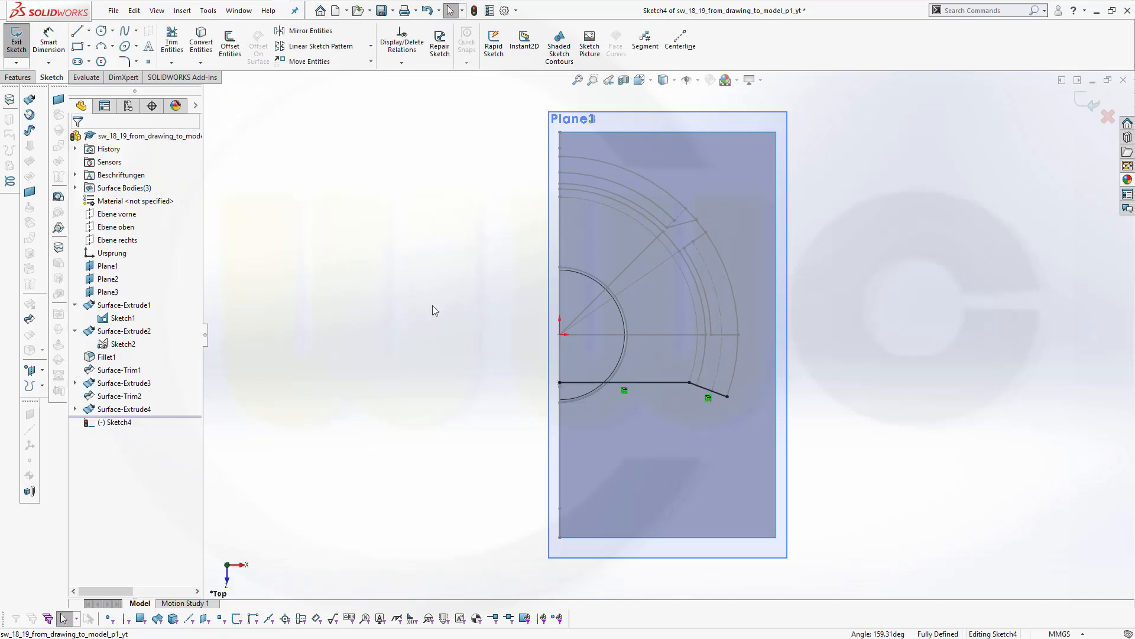
mouse_move(466, 315)
middle_down()
mouse_move(412, 214)
mouse_move(385, 243)
mouse_move(437, 305)
middle_up()
click(1091, 107)
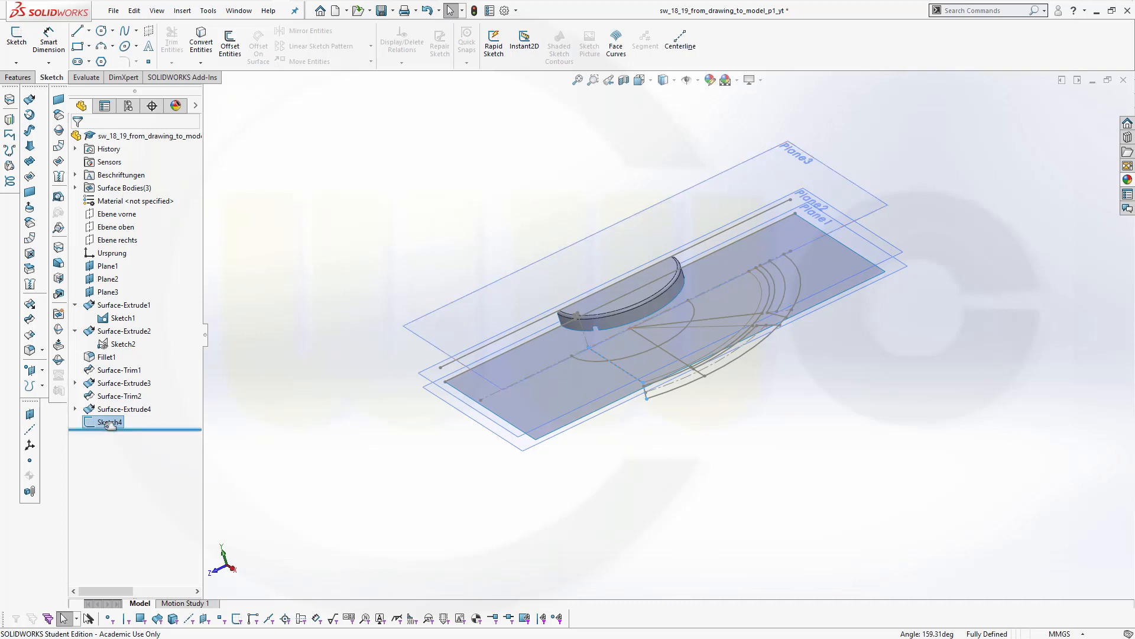
Extrude the sketch of the long straight and short angled lines as a surface up to Plane3
click(29, 99)
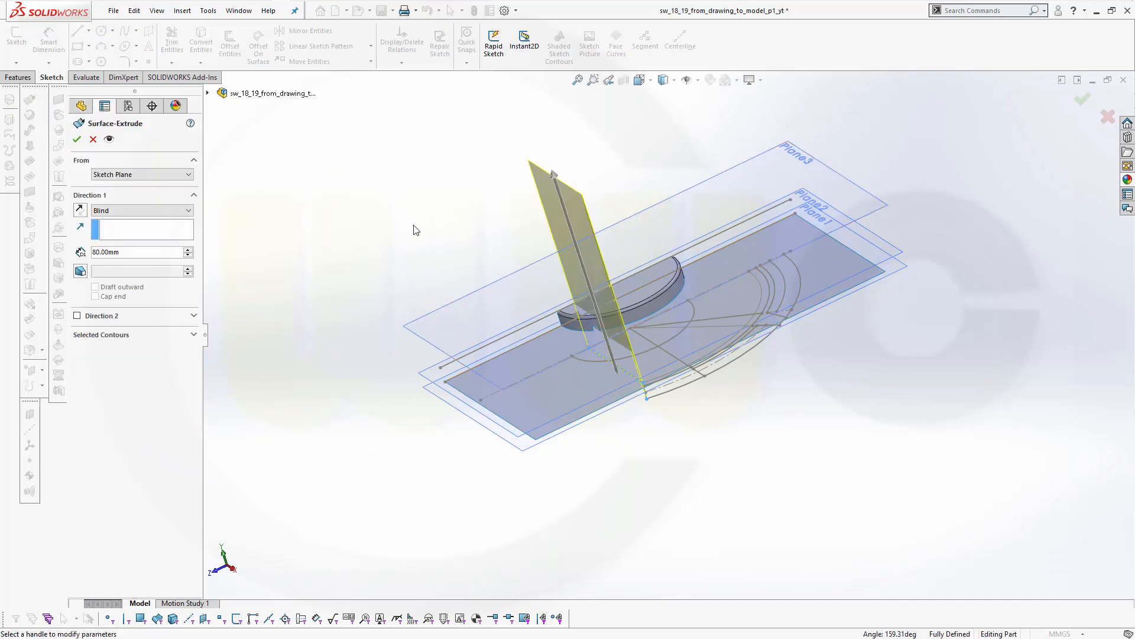
click(190, 211)
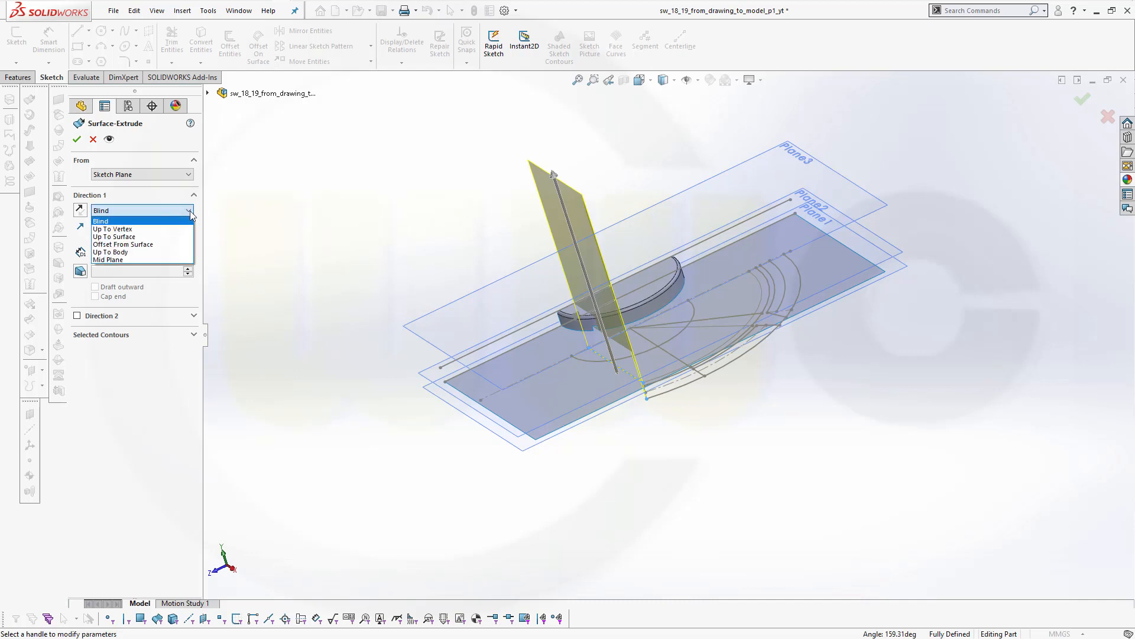
click(165, 238)
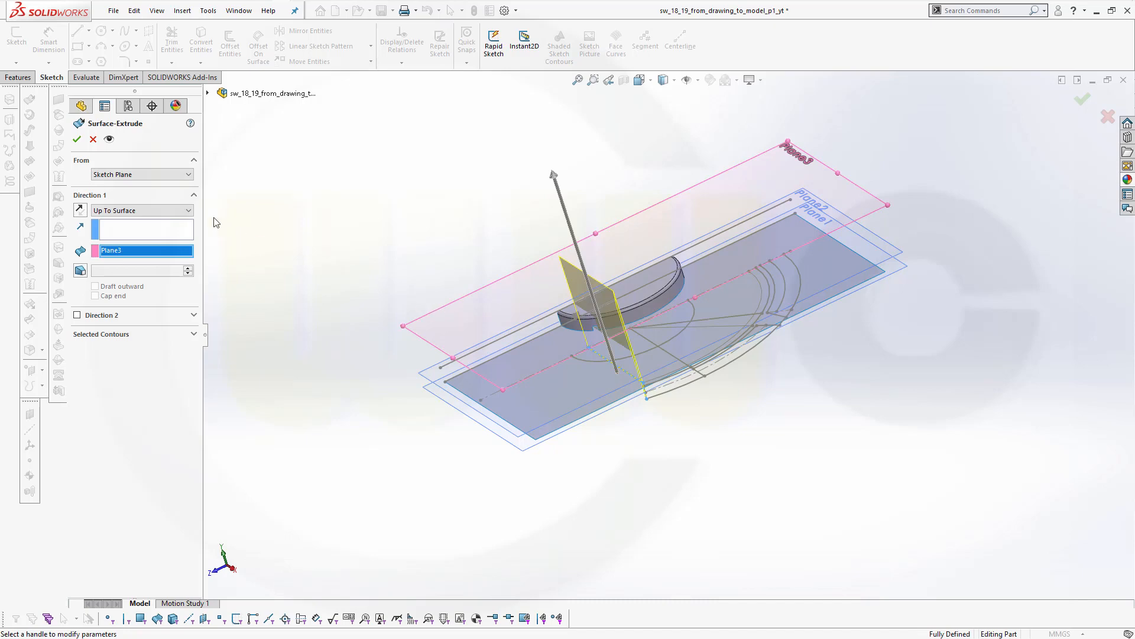
click(76, 139)
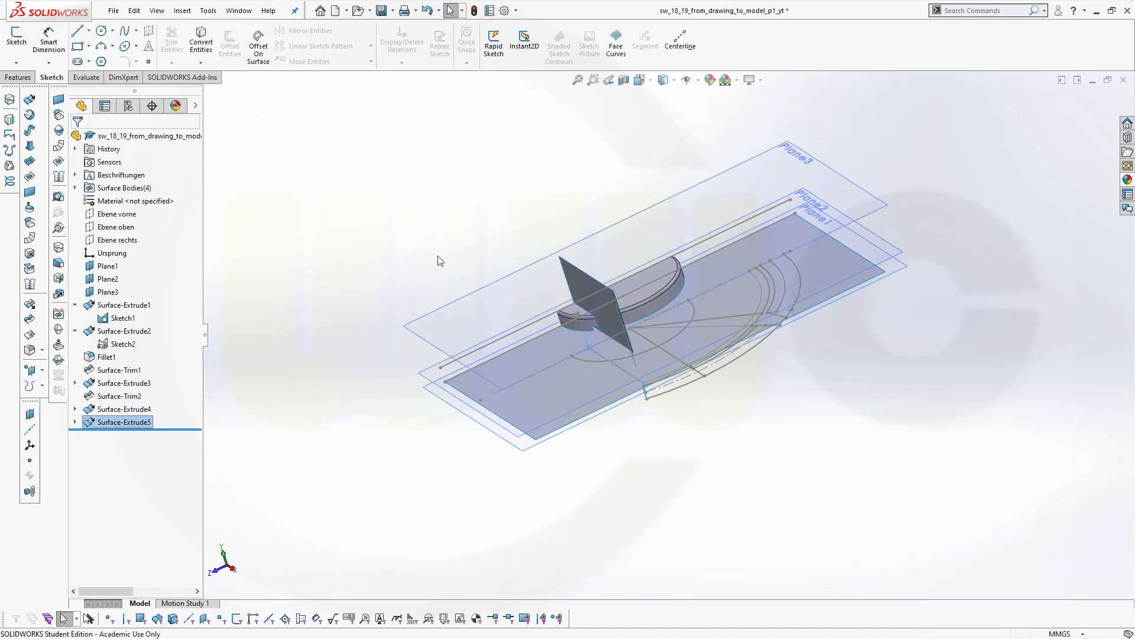
Trim the large flat surface with the angled extruded wall as trim tool, removing the two pieces on the wall's side without the concentric arcs
middle_drag(440, 258, 455, 279)
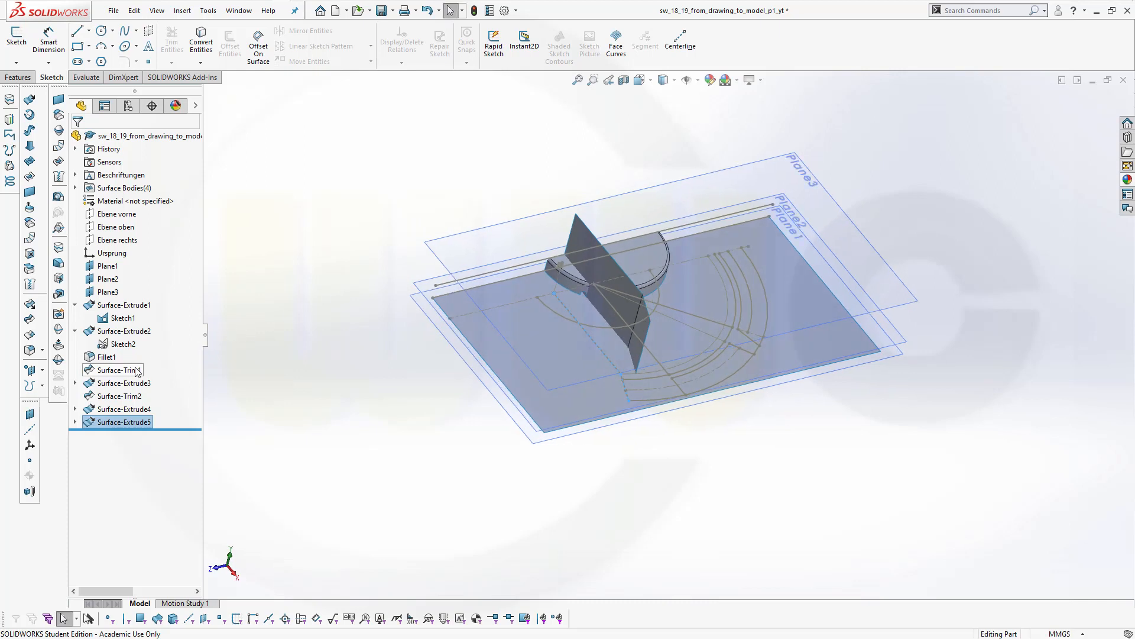
click(58, 359)
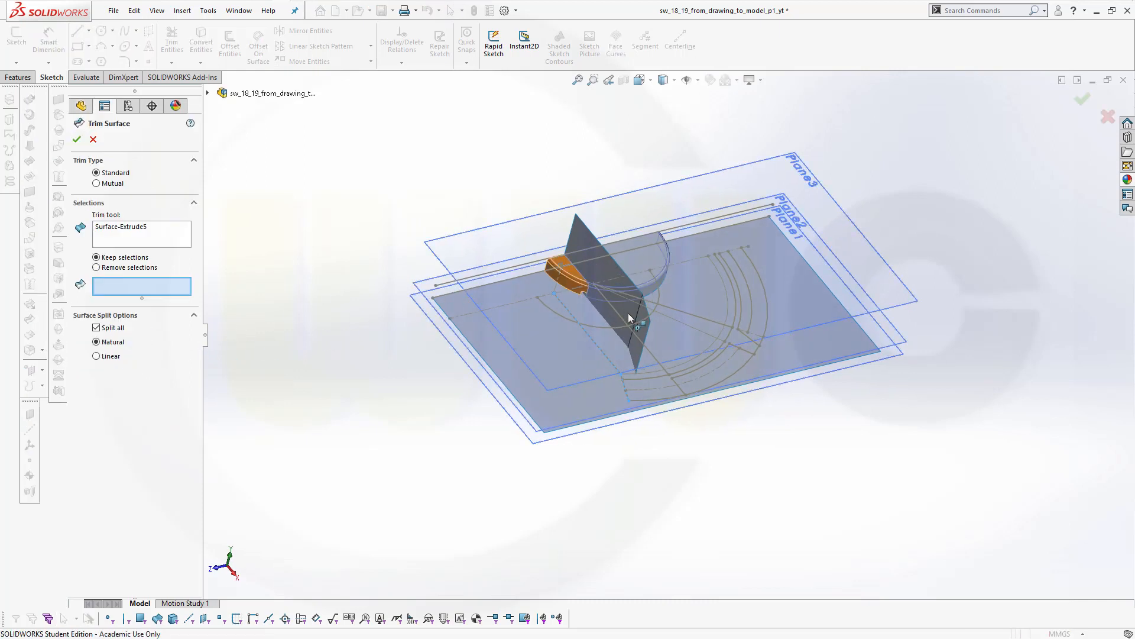
click(142, 229)
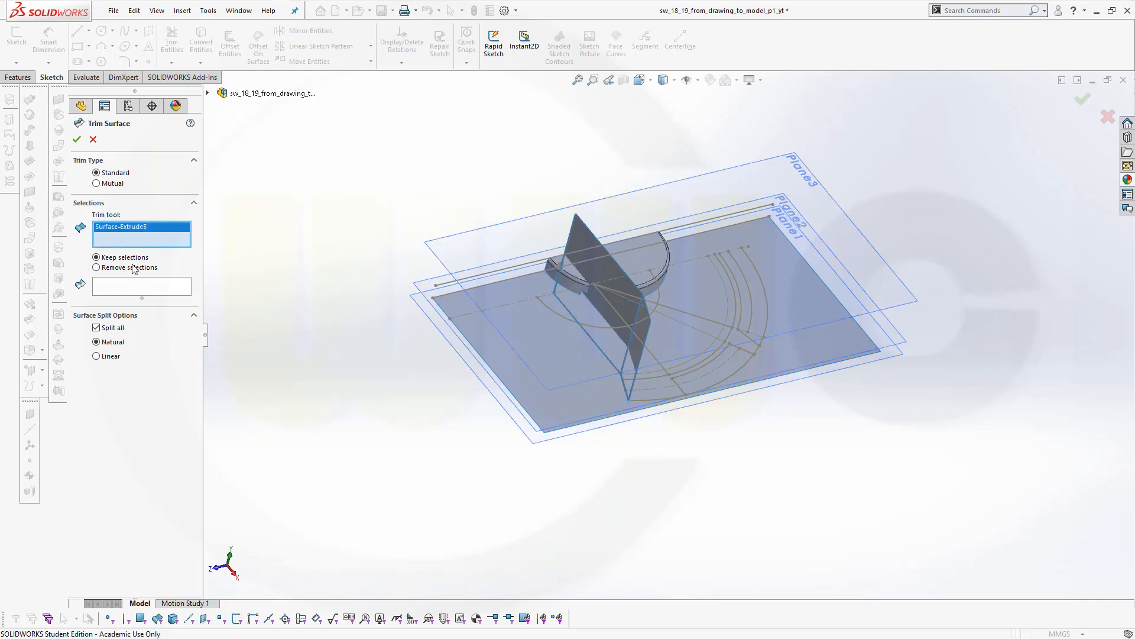
click(118, 288)
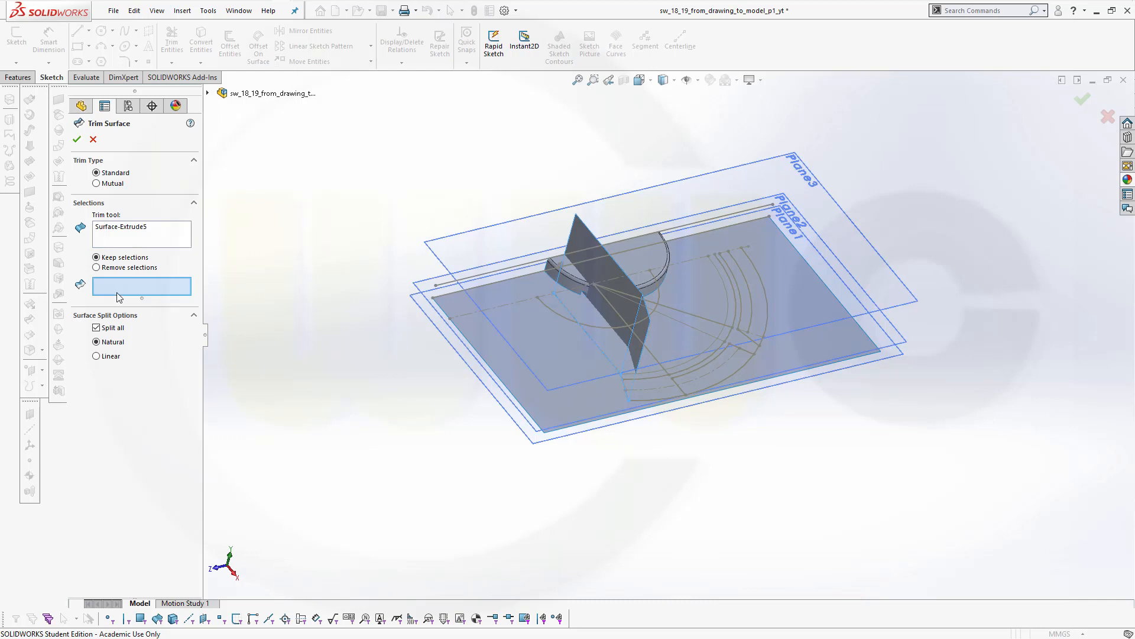
click(537, 355)
click(557, 408)
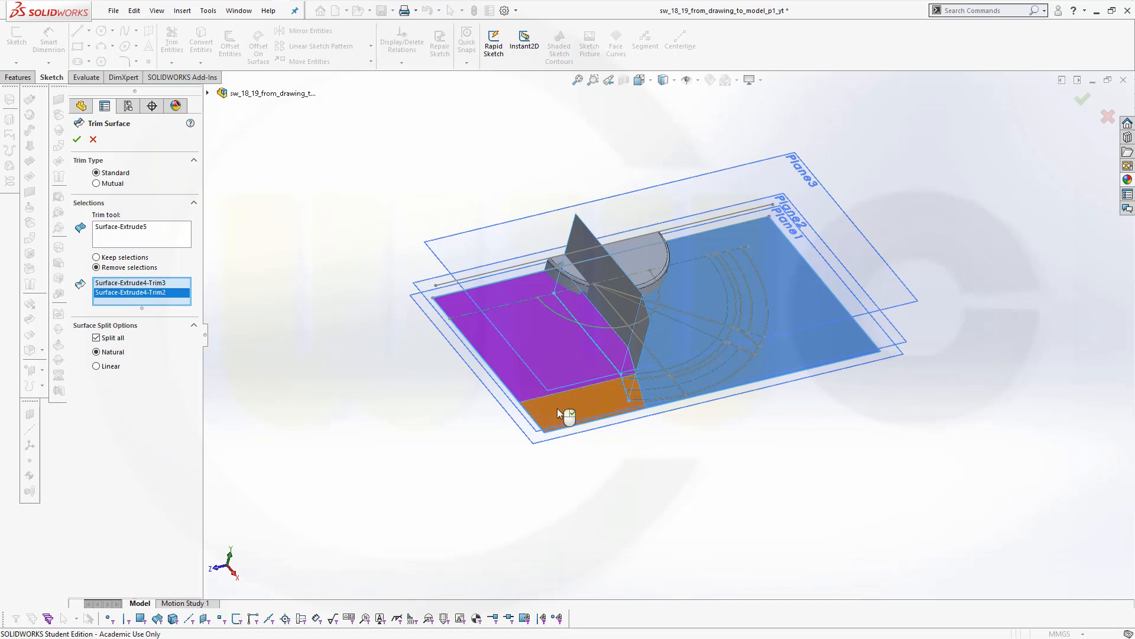
click(76, 140)
Hide the angled extruded wall surface body that served as the trim tool
middle_drag(449, 289, 624, 396)
scroll(587, 306, down, 10)
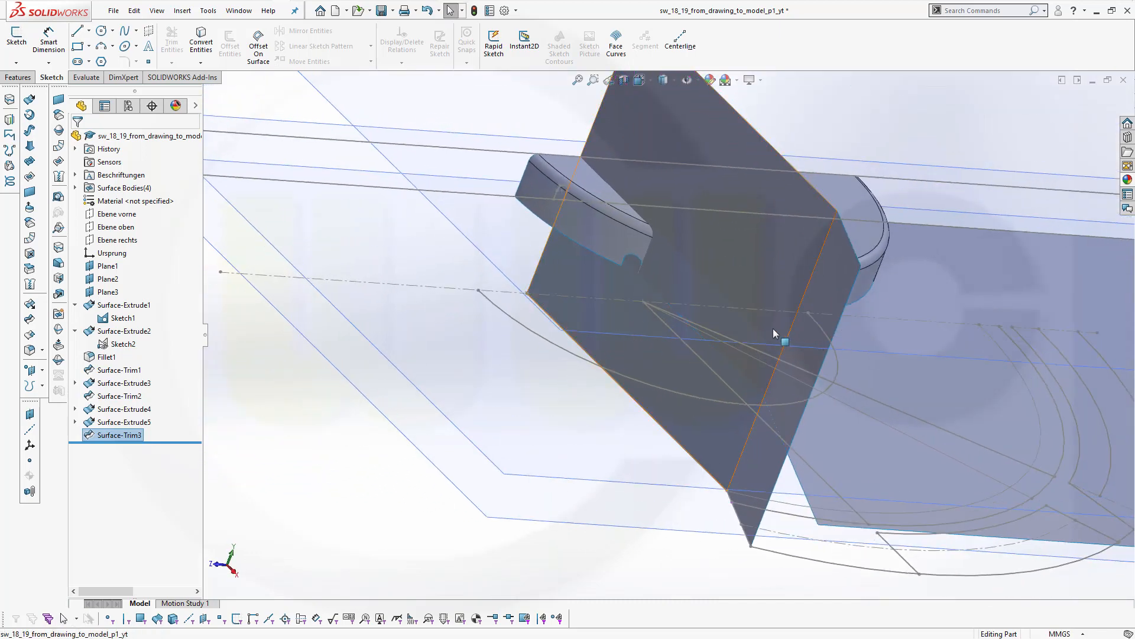
scroll(398, 492, up, 1)
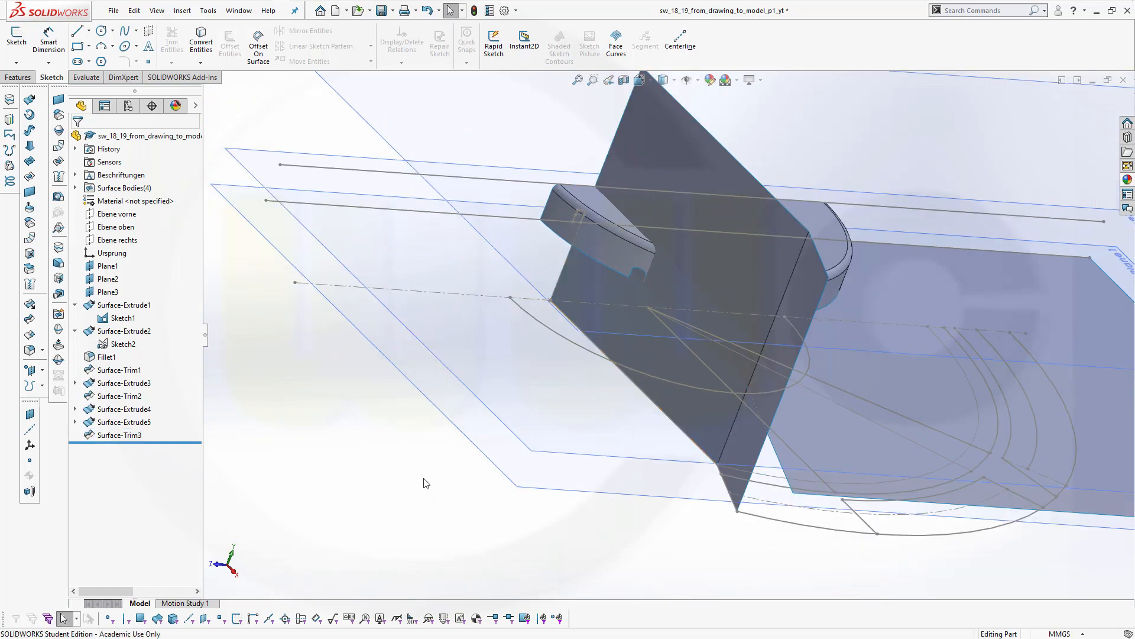
key(ctrl+s)
middle_drag(322, 390, 286, 412)
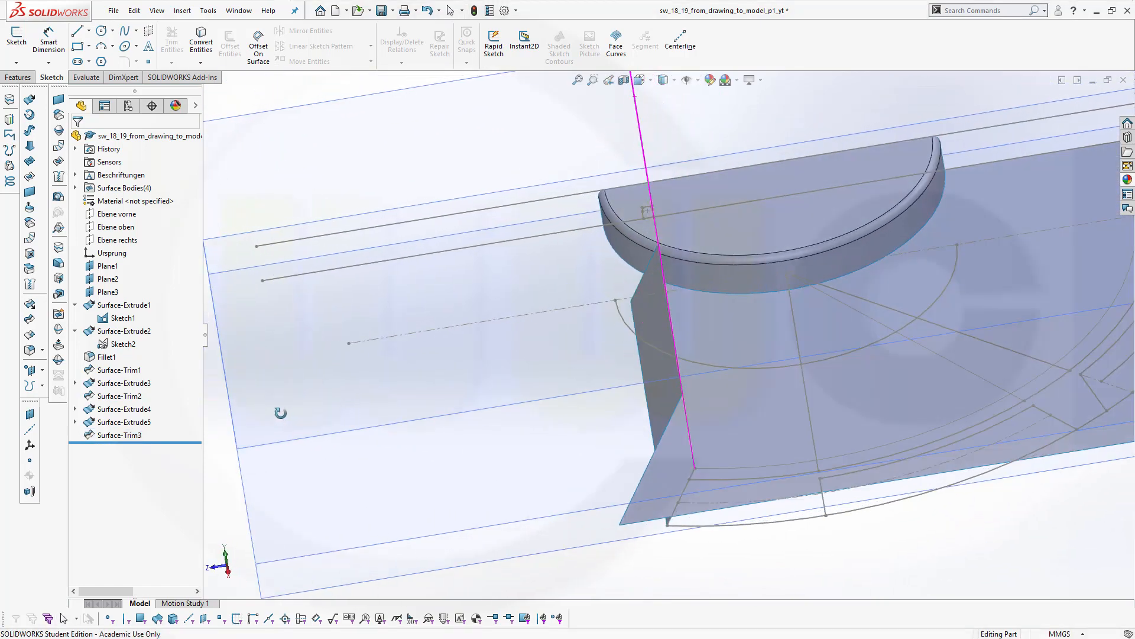
middle_drag(662, 272, 398, 380)
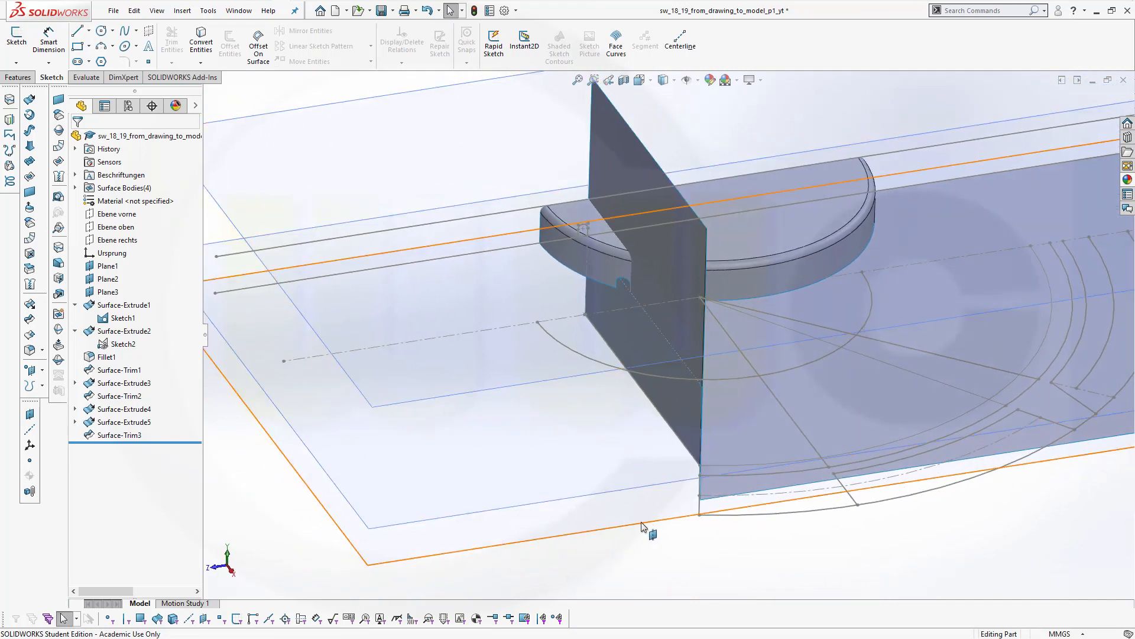
right_click(643, 187)
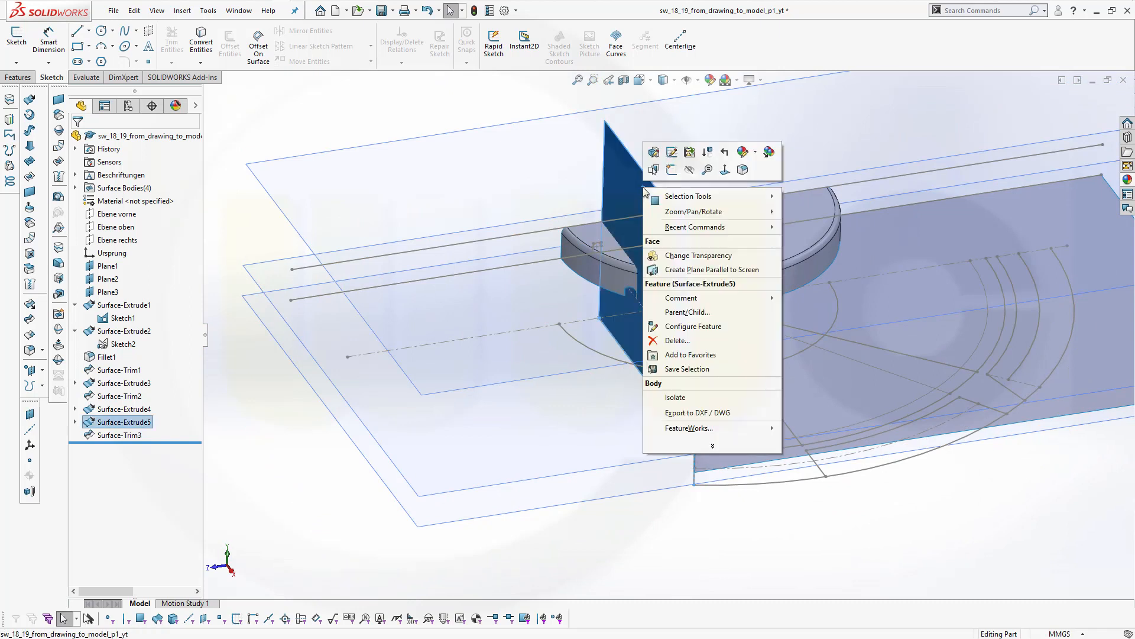
click(697, 175)
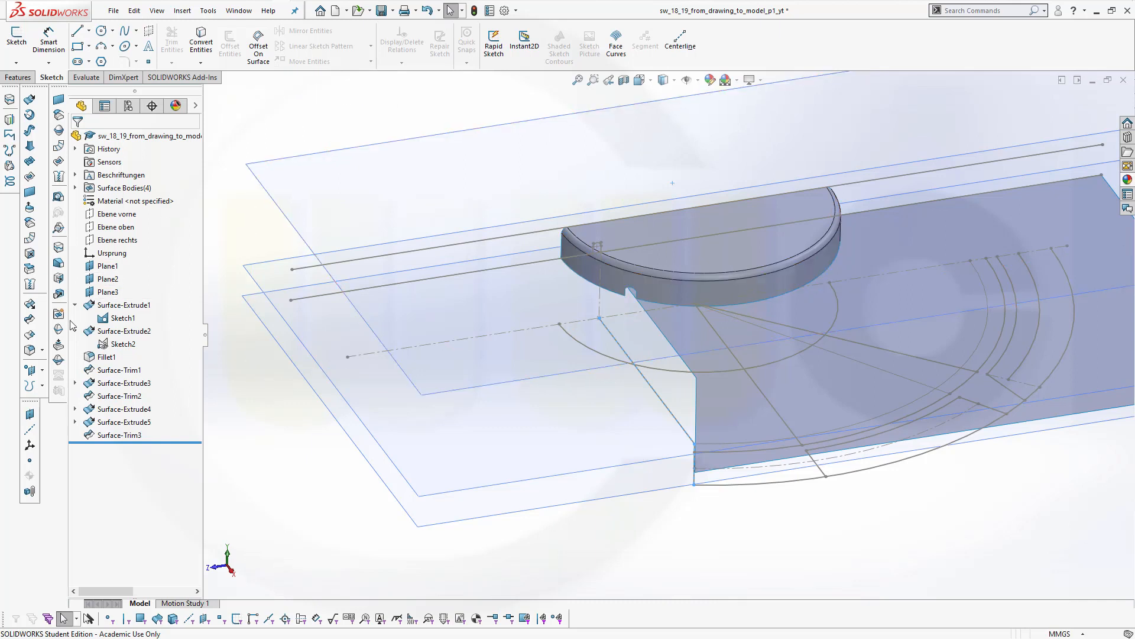
Trim the large flat surface with the filleted half-round body as trim tool, keeping the portion outside its rim
click(28, 321)
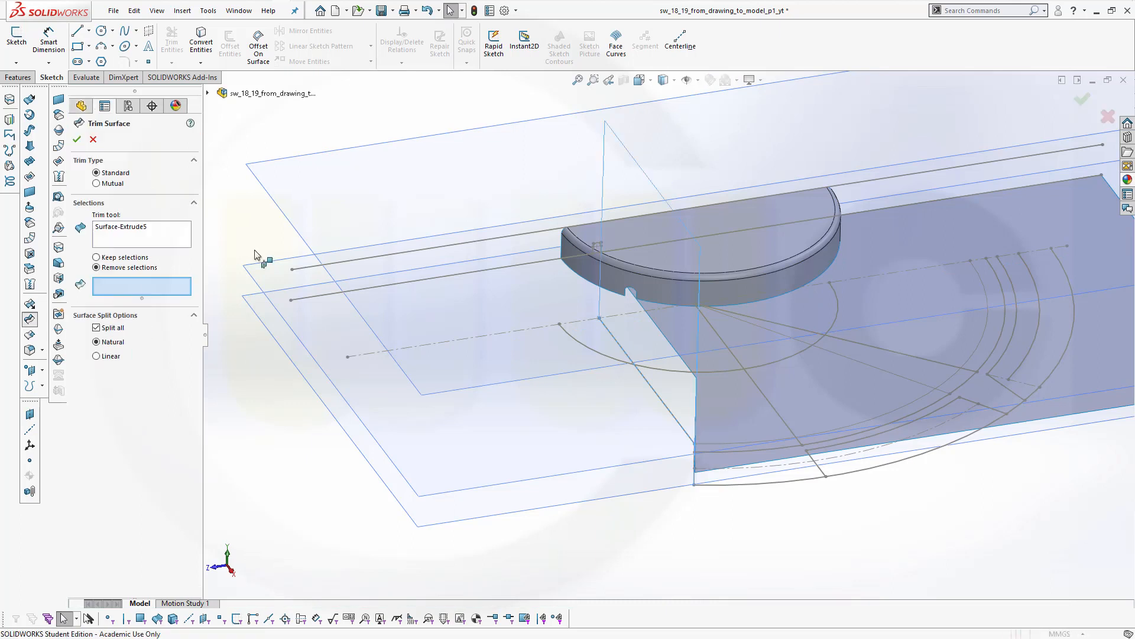
click(154, 227)
right_click(154, 226)
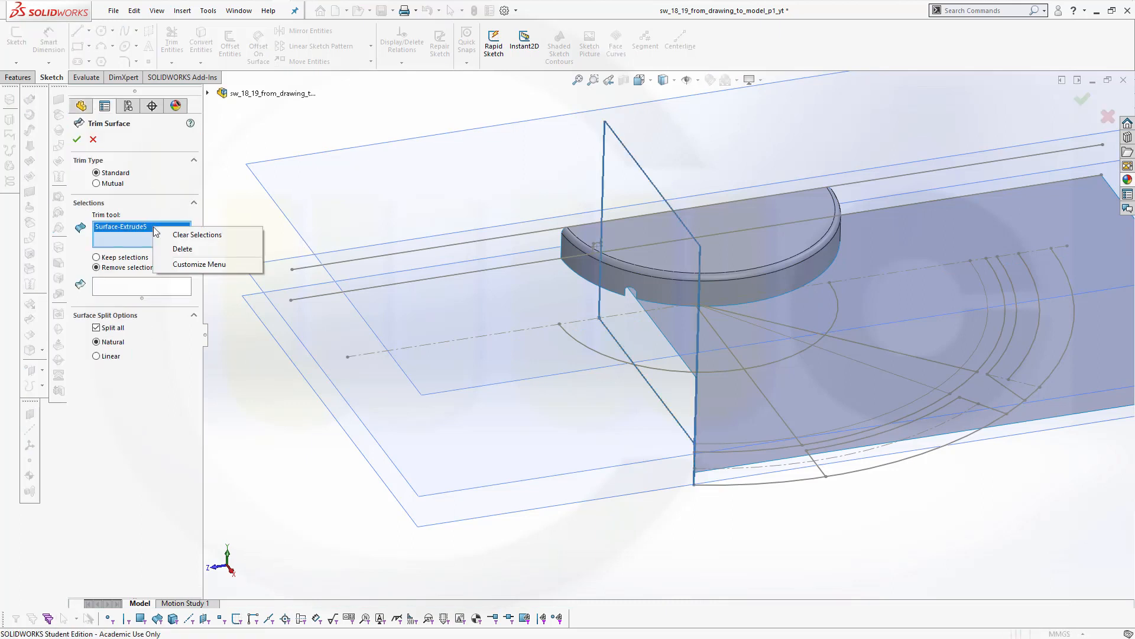
click(181, 234)
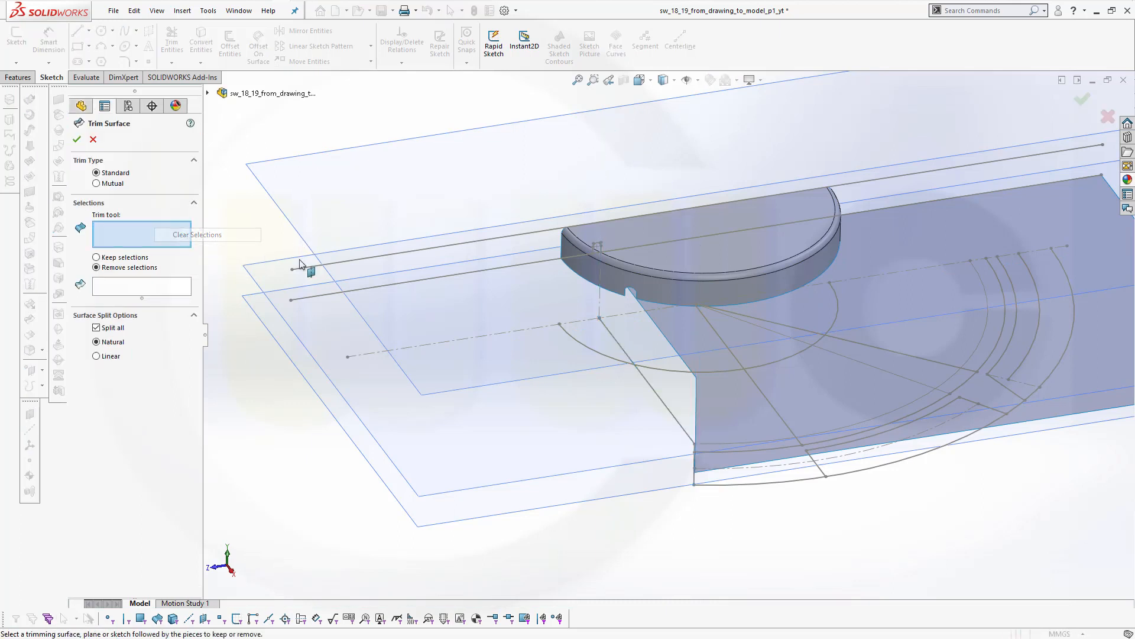
click(765, 294)
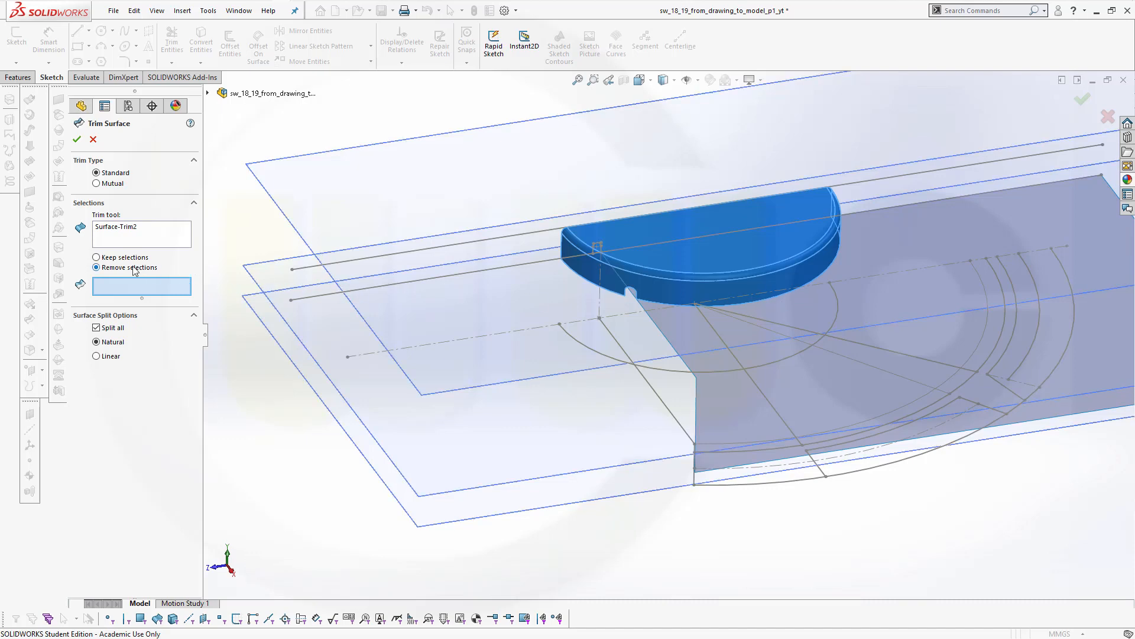
click(96, 257)
click(945, 301)
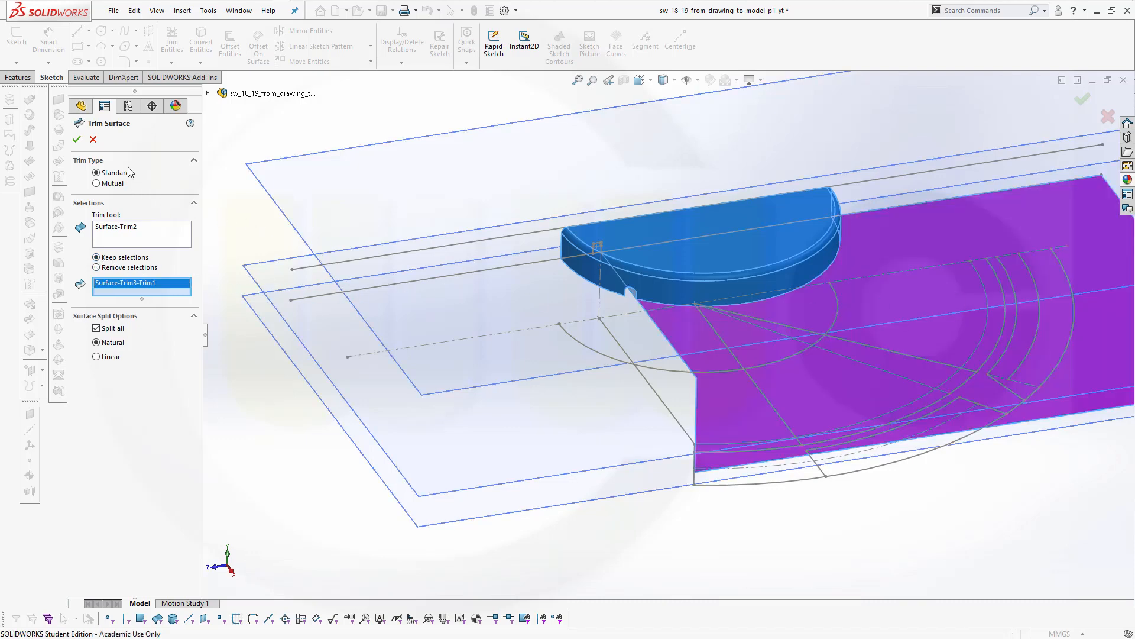
click(76, 139)
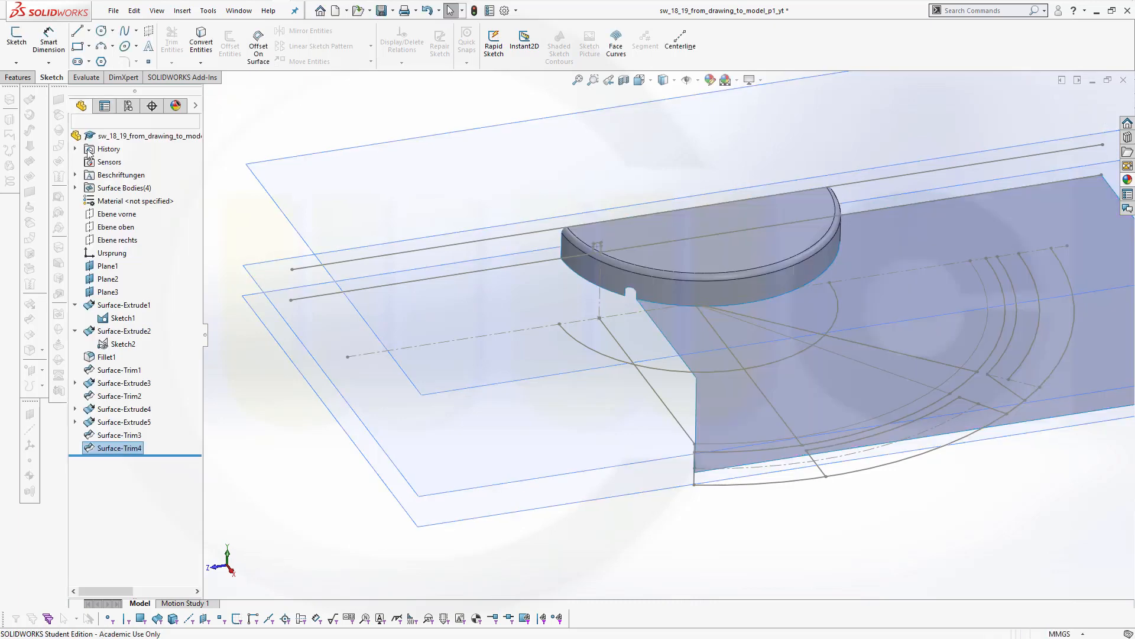
Knit the trimmed flat surface and the filleted half-round surface together with Merge entities enabled
middle_drag(483, 350, 499, 332)
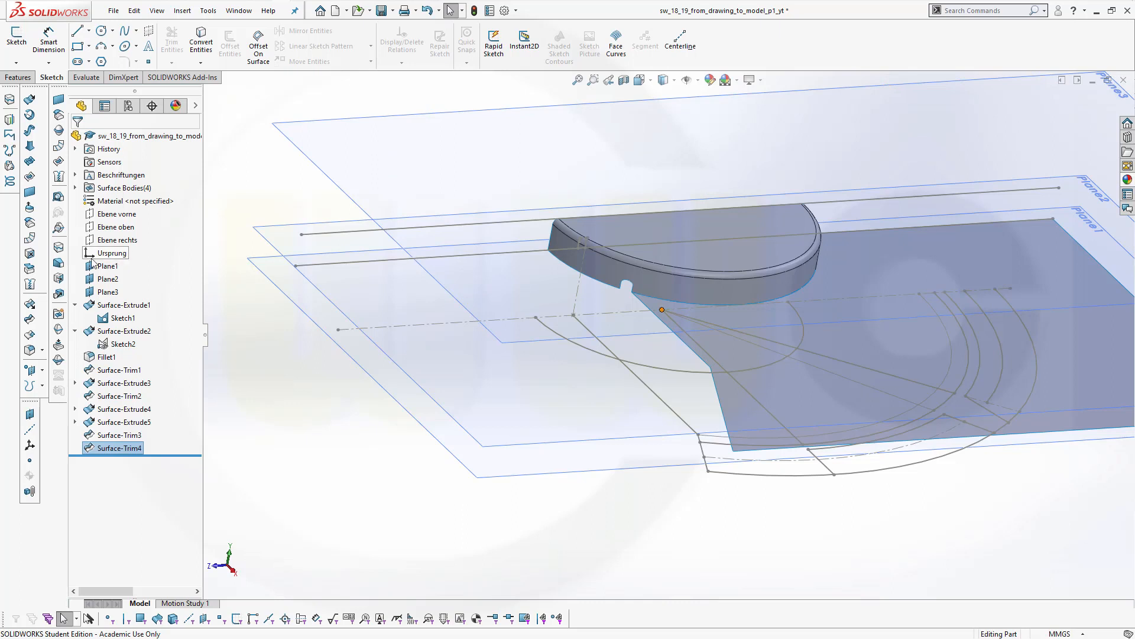
click(30, 284)
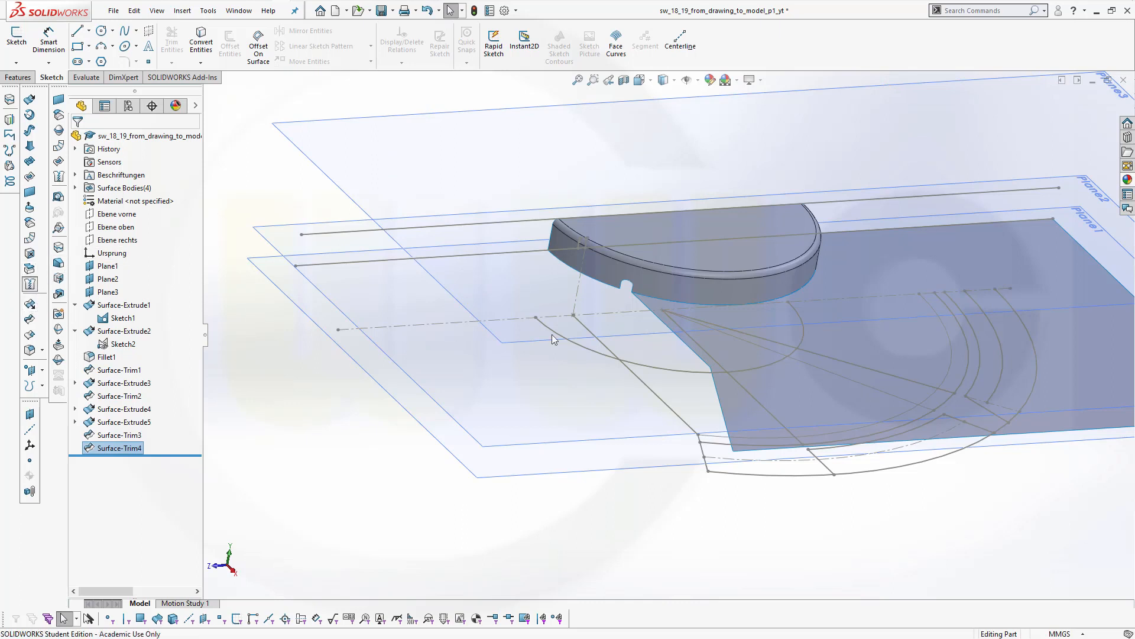
click(720, 298)
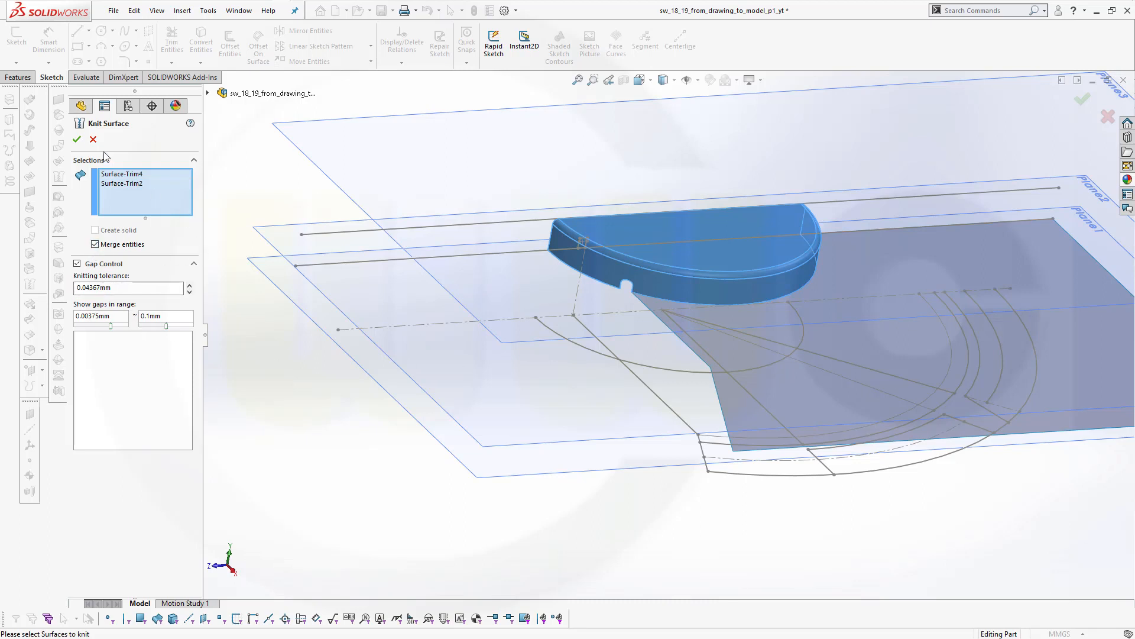
click(77, 140)
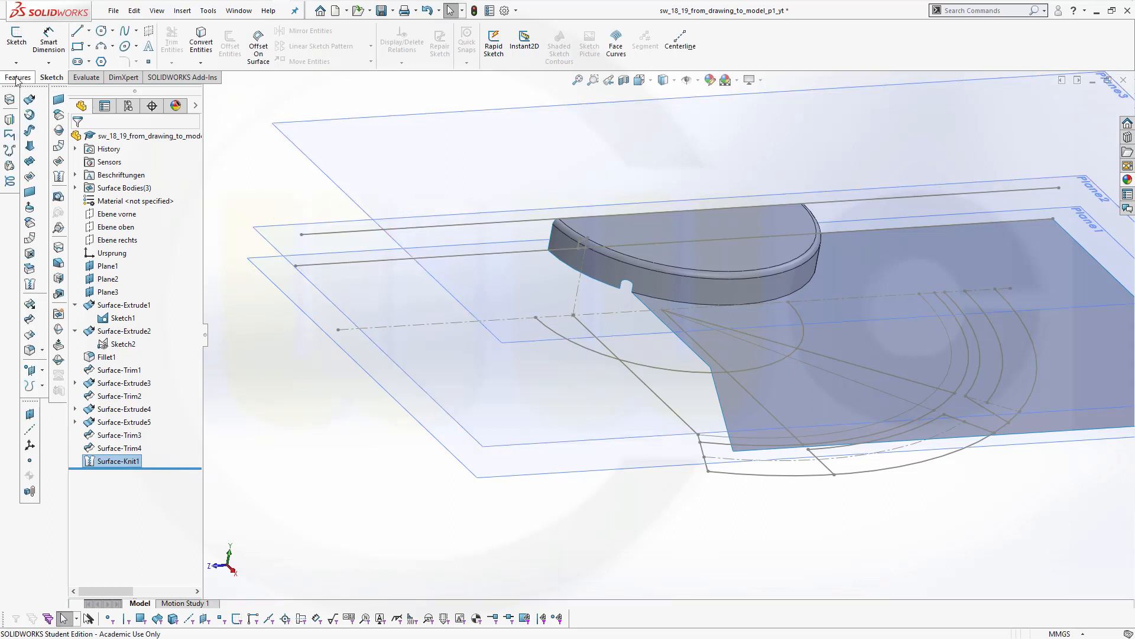
Add a 1 mm symmetric constant-size fillet to the curved edge where the half-round rim meets the flat surface
click(38, 347)
click(89, 197)
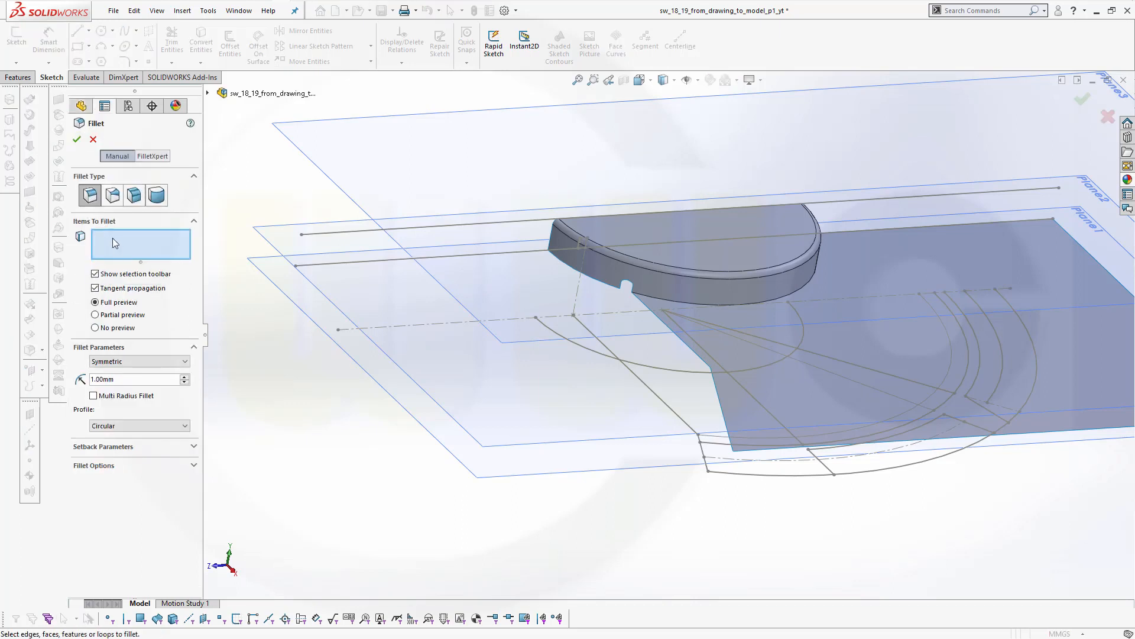
click(730, 308)
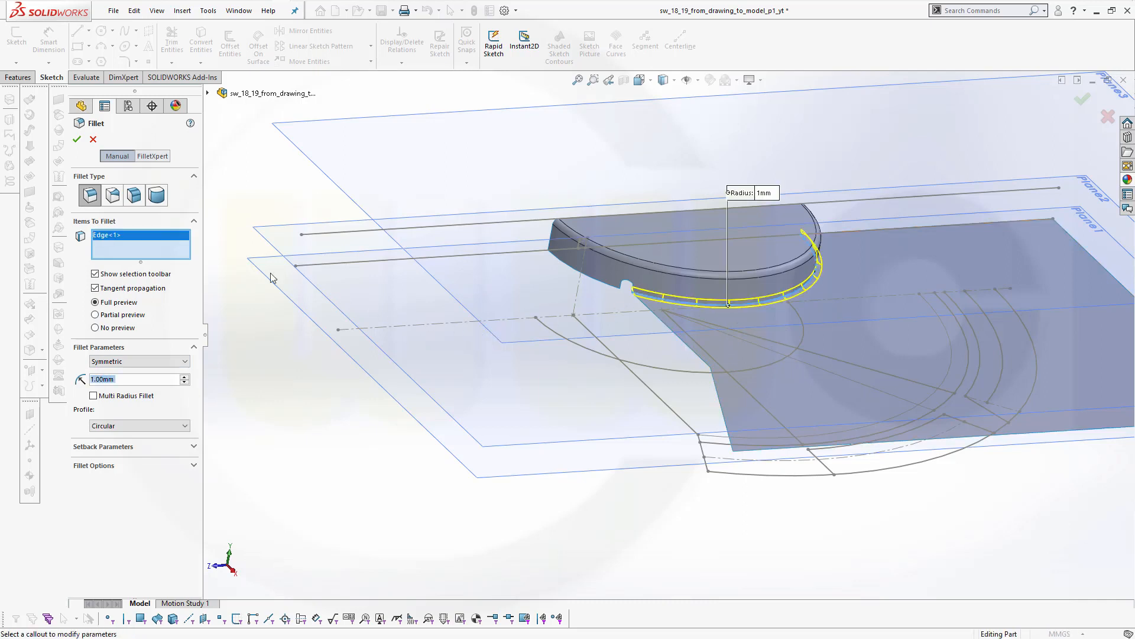
click(76, 139)
mouse_move(413, 253)
middle_down()
mouse_move(404, 224)
mouse_move(421, 238)
middle_up()
scroll(682, 220, up, 3)
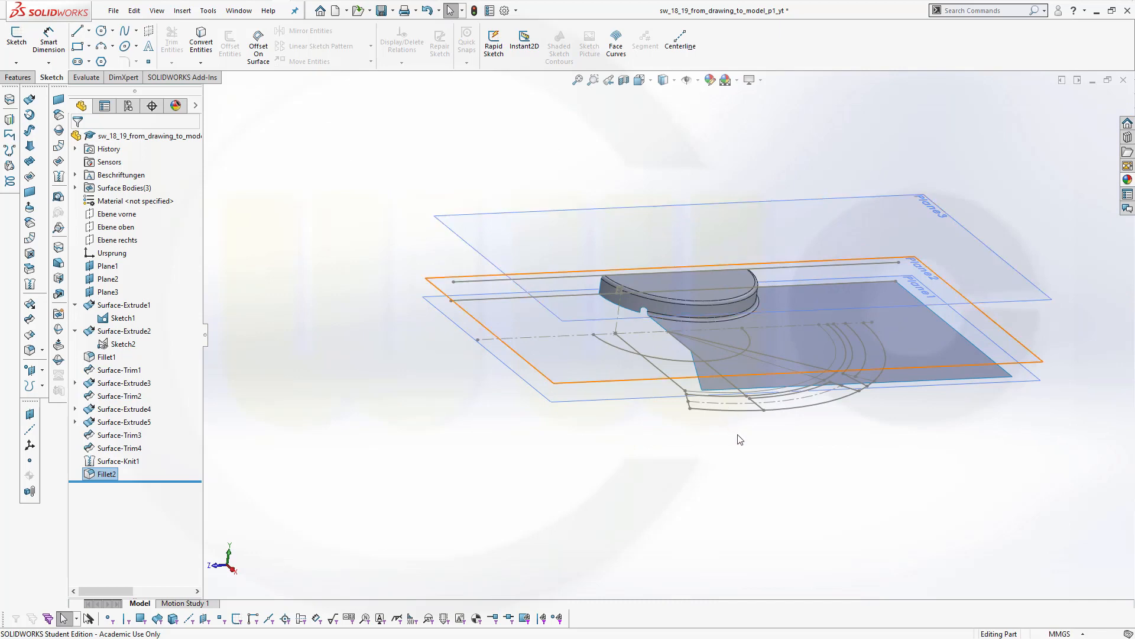
middle_drag(738, 435, 741, 467)
scroll(781, 463, up, 2)
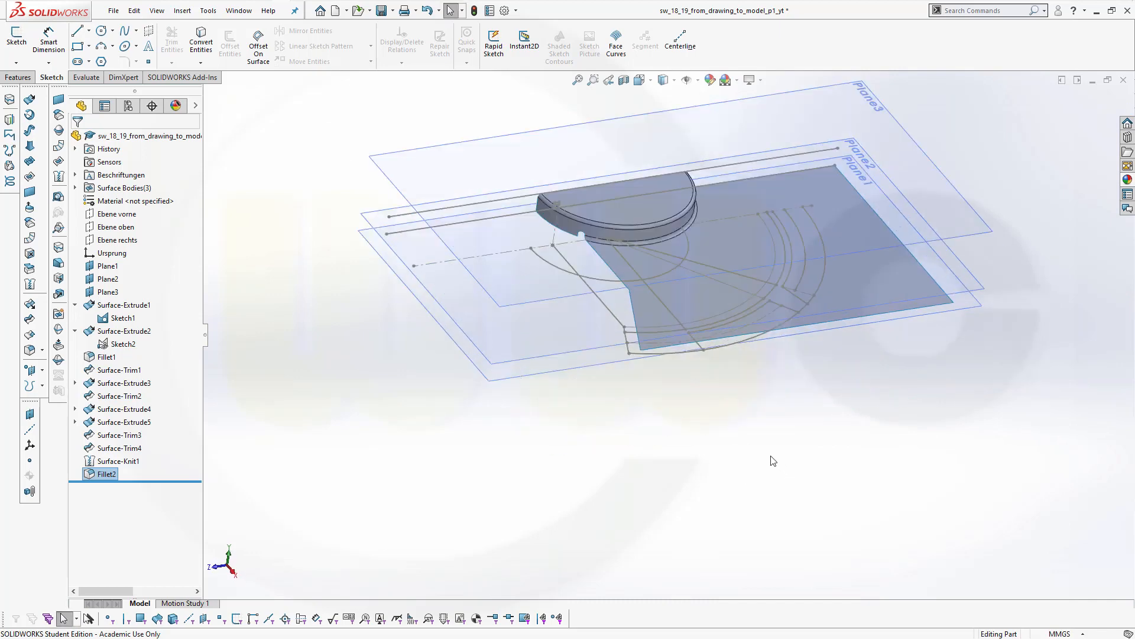
scroll(606, 355, down, 5)
scroll(616, 303, up, 5)
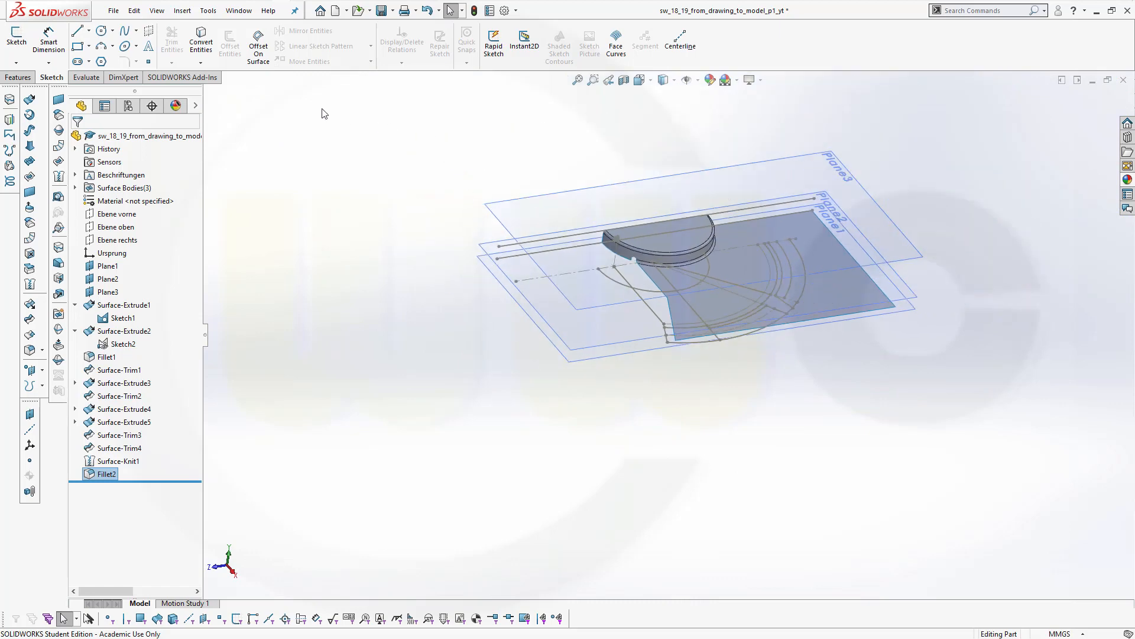
right_click(24, 77)
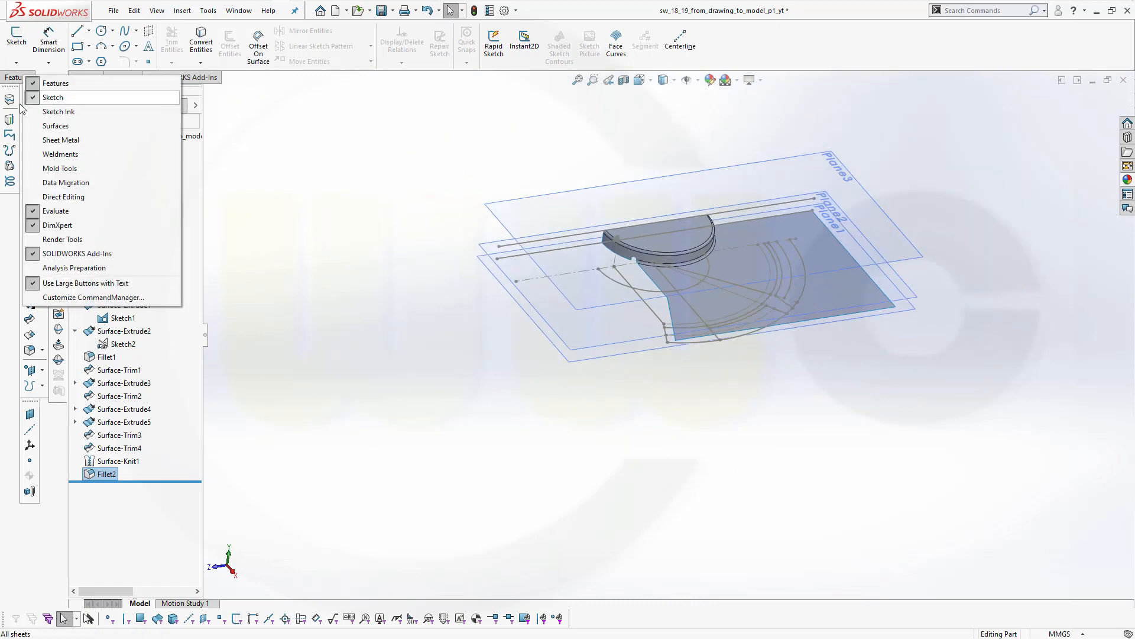
click(229, 152)
Extrude the inner R51 arc of Sketch1 as a surface wall Up To Surface, ending at Plane3
click(29, 98)
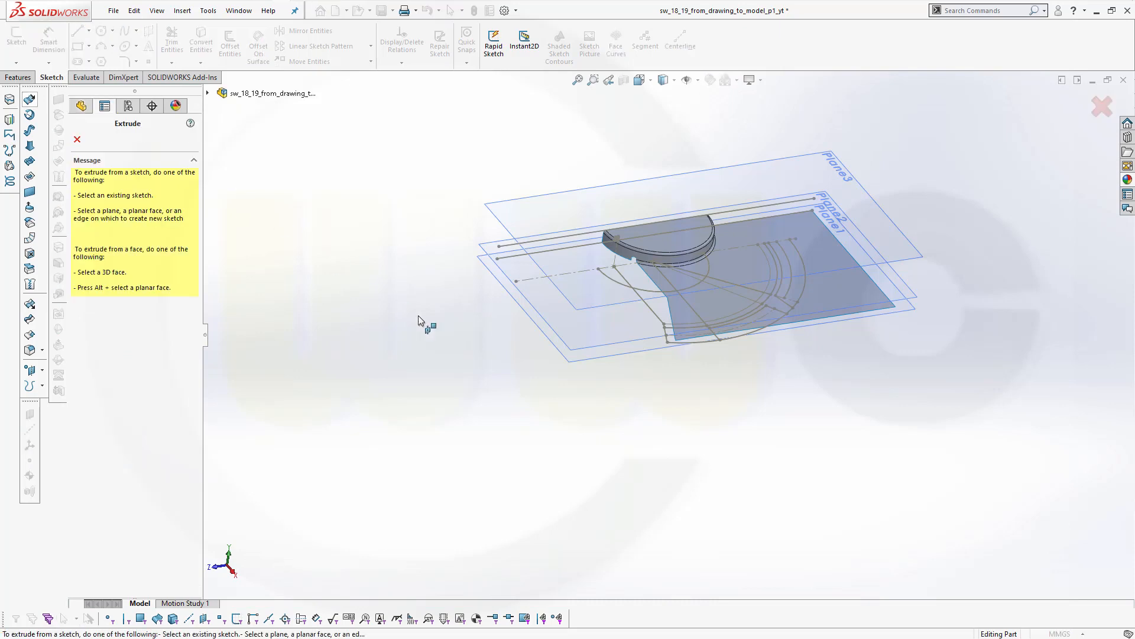
scroll(643, 336, down, 4)
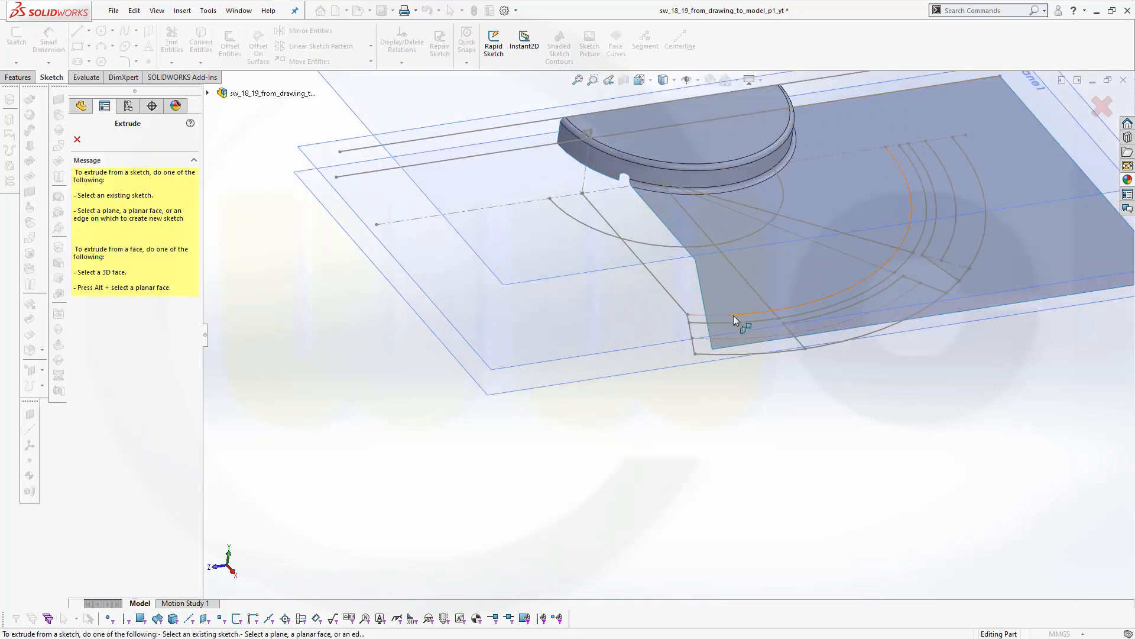
click(734, 315)
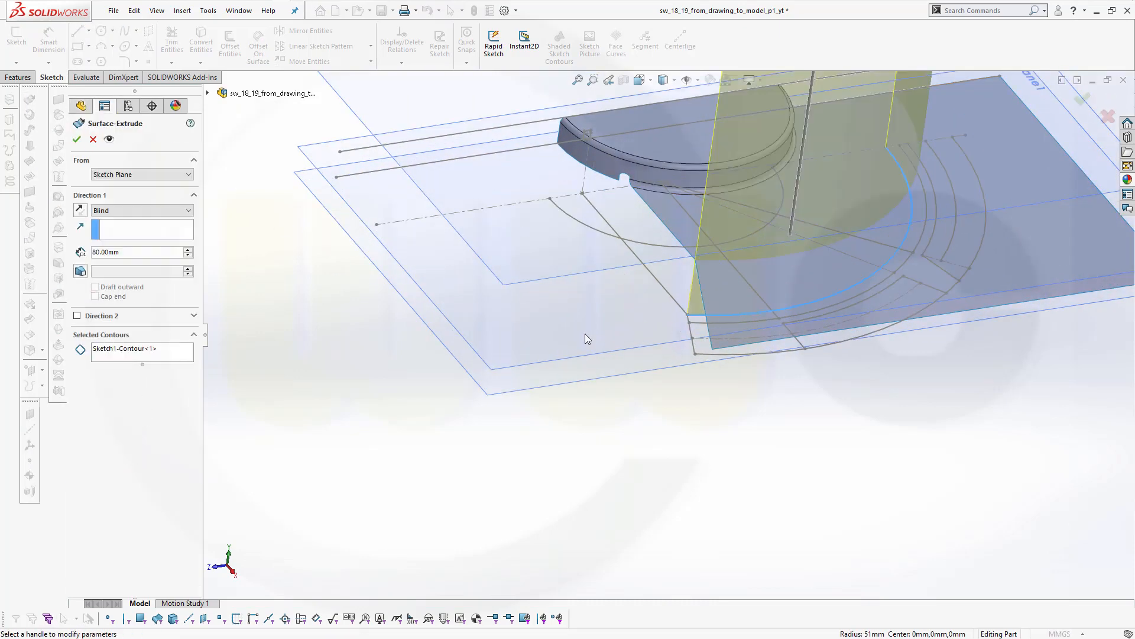
scroll(585, 336, up, 3)
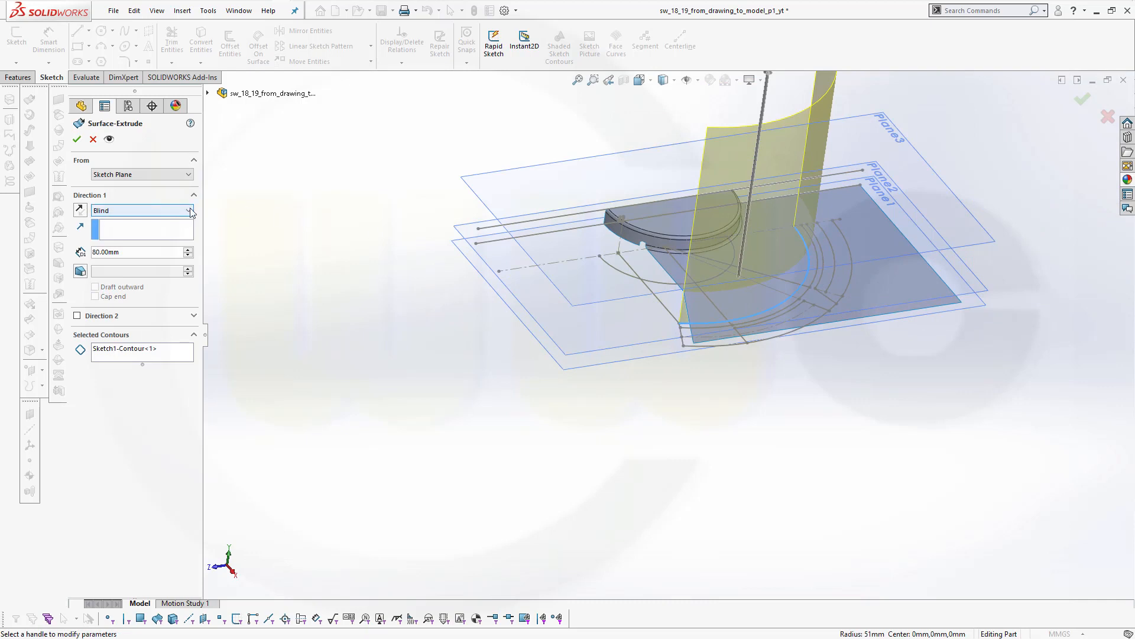
click(169, 211)
click(148, 237)
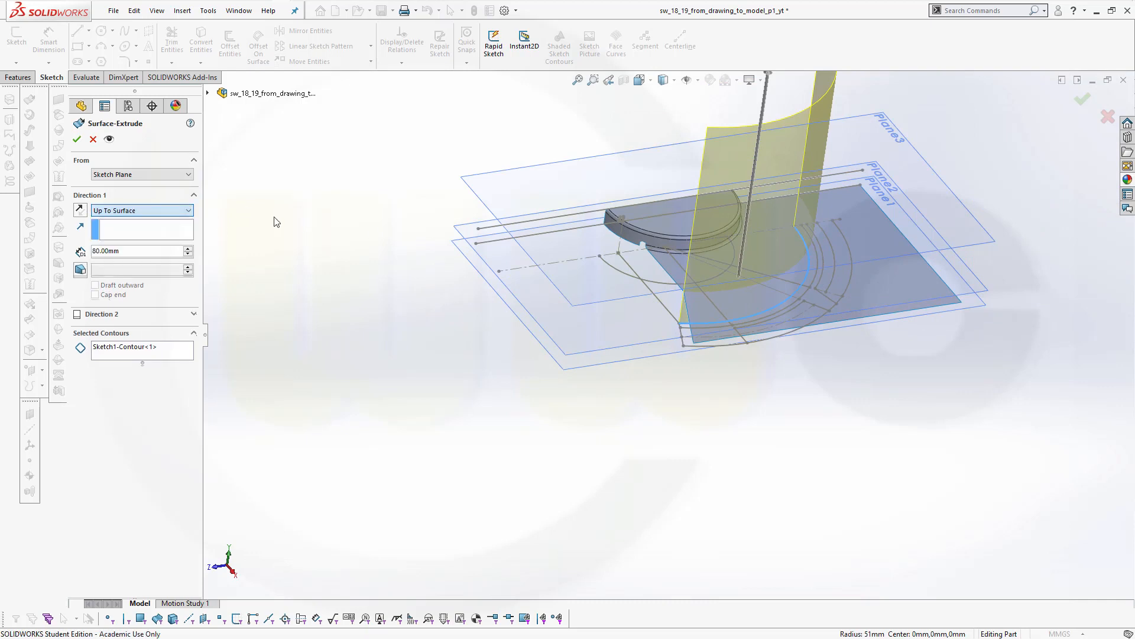
click(493, 178)
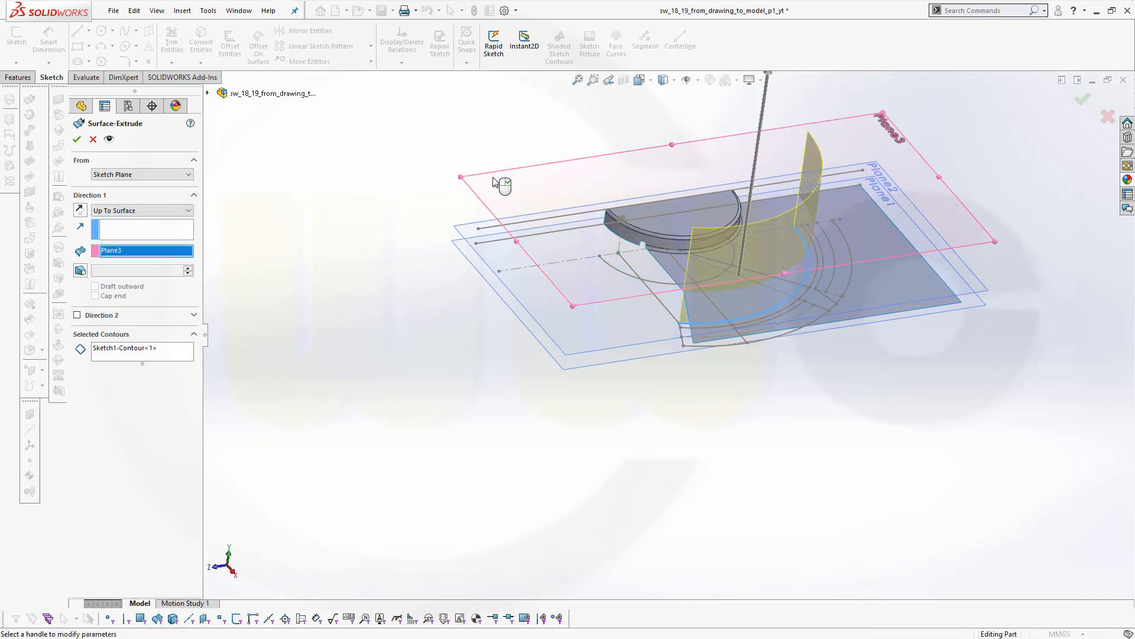
click(77, 140)
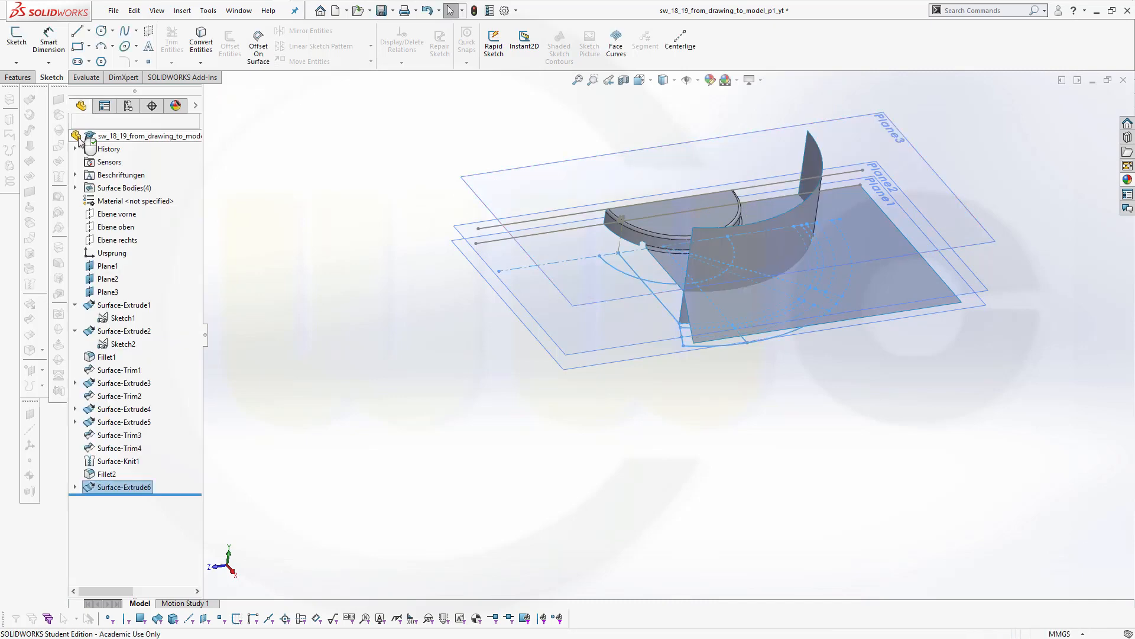
Trim the large flat surface with the newly extruded curved wall as trim tool, keeping the portion inside the wall with the half-round boss
middle_drag(718, 349, 689, 250)
middle_drag(723, 296, 730, 311)
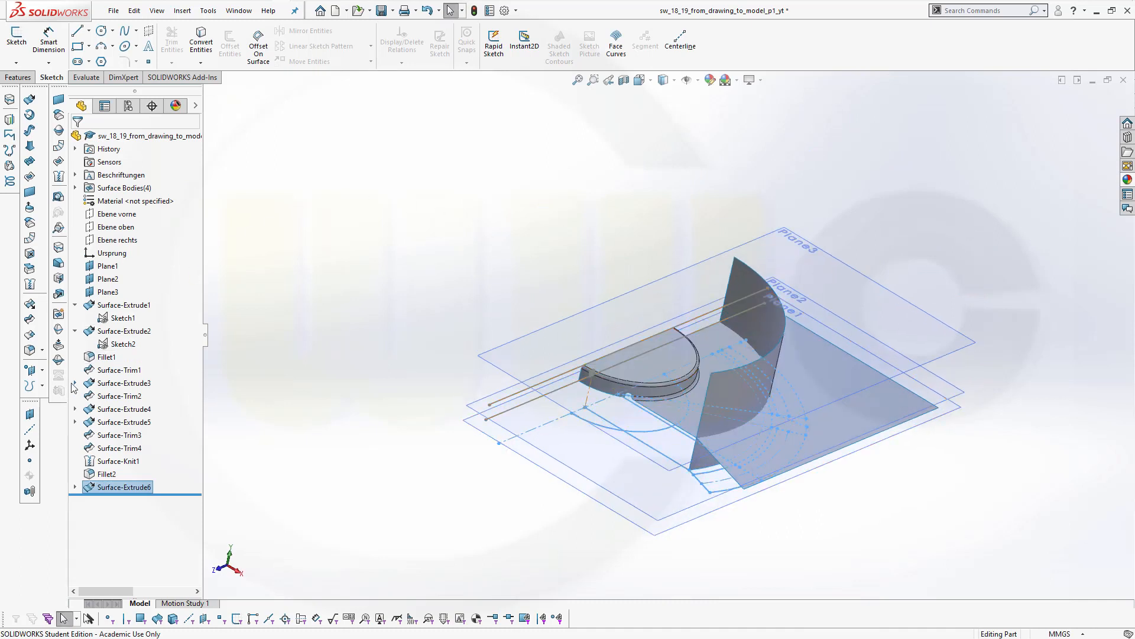
click(42, 318)
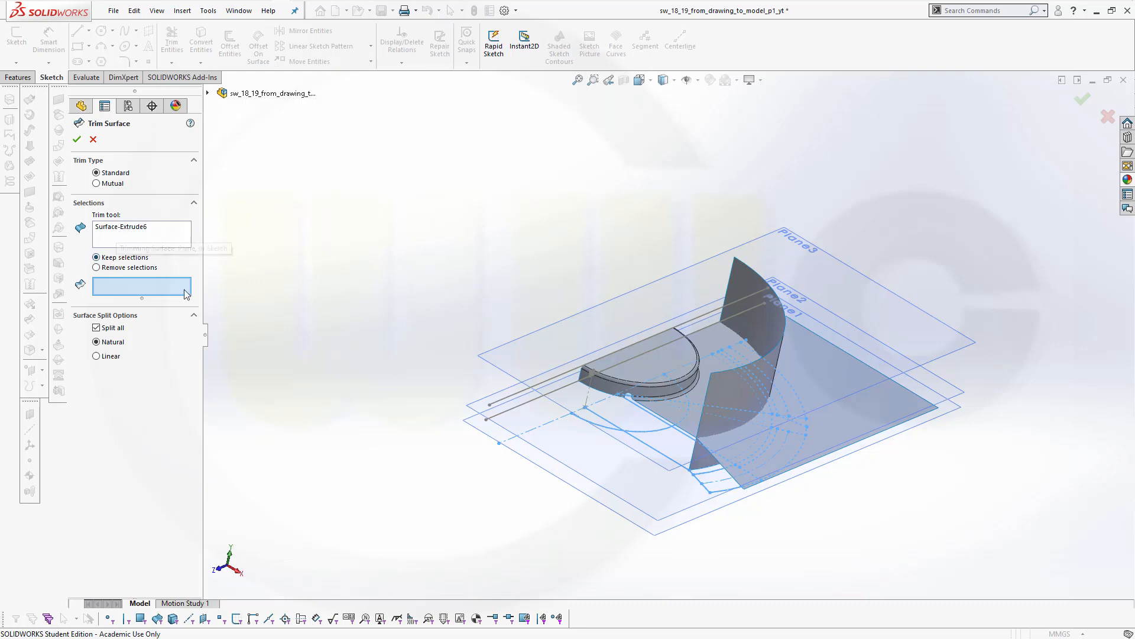
click(680, 410)
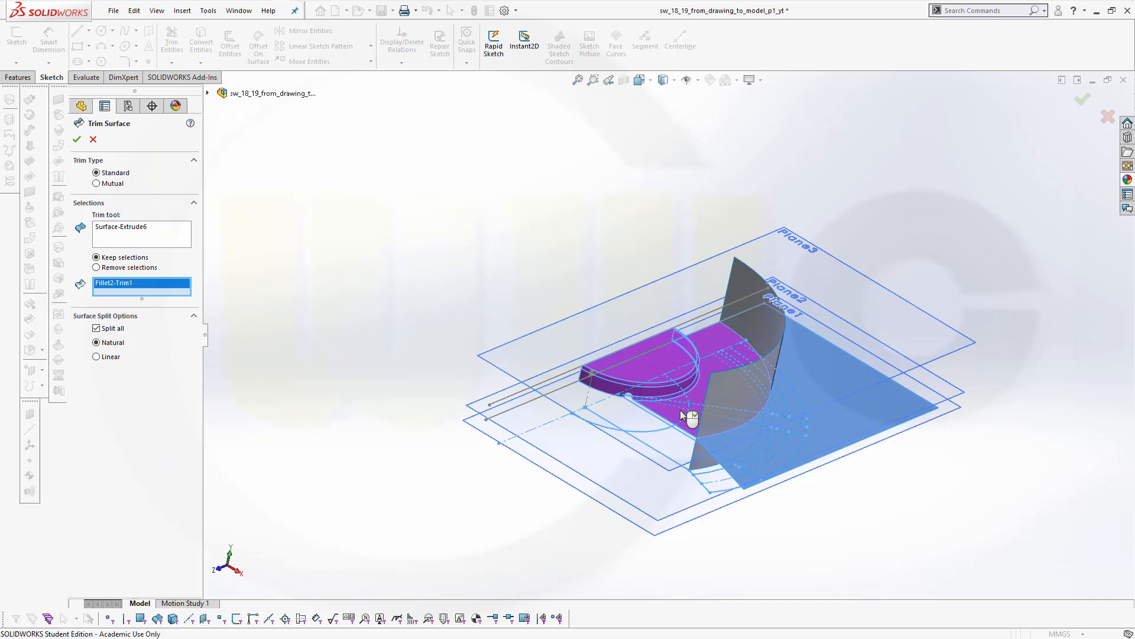
click(78, 140)
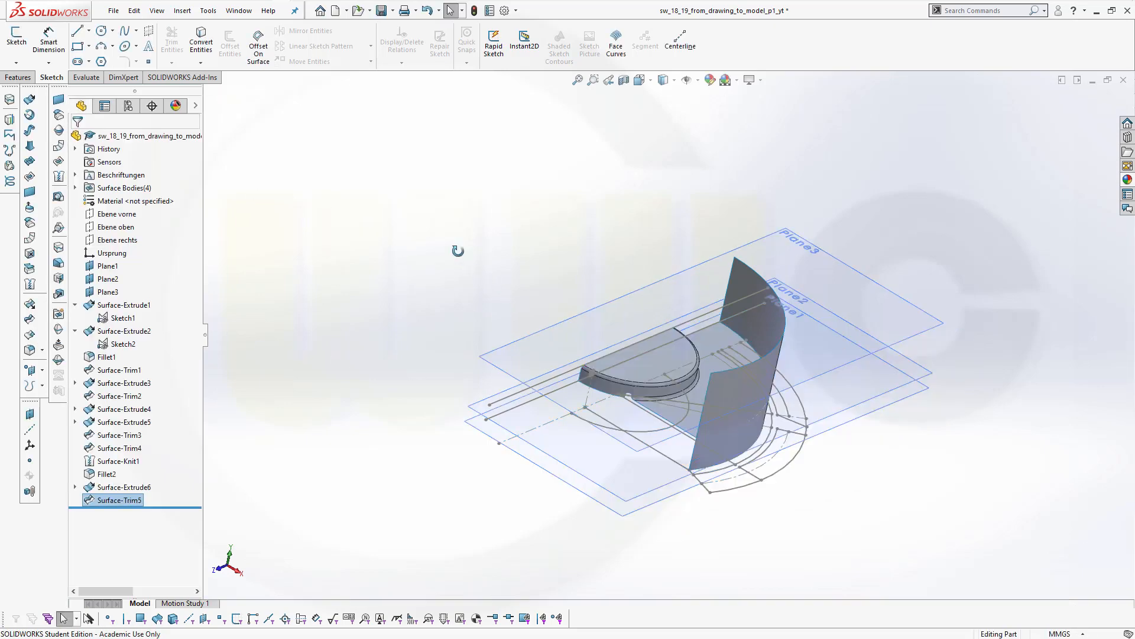
middle_drag(457, 250, 527, 365)
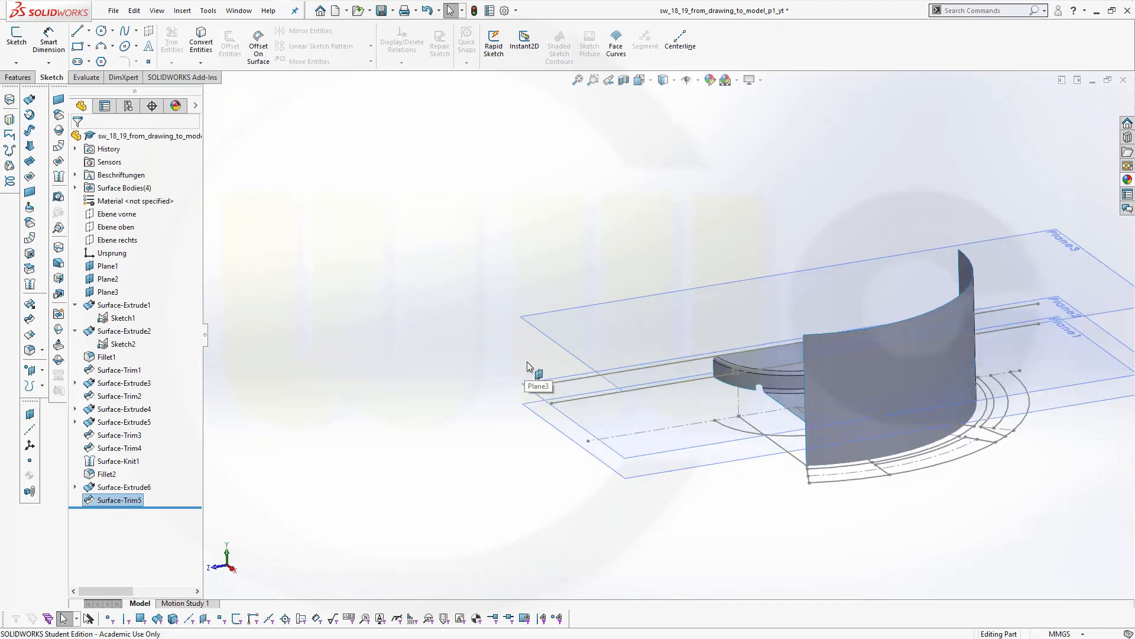
middle_drag(855, 449, 921, 496)
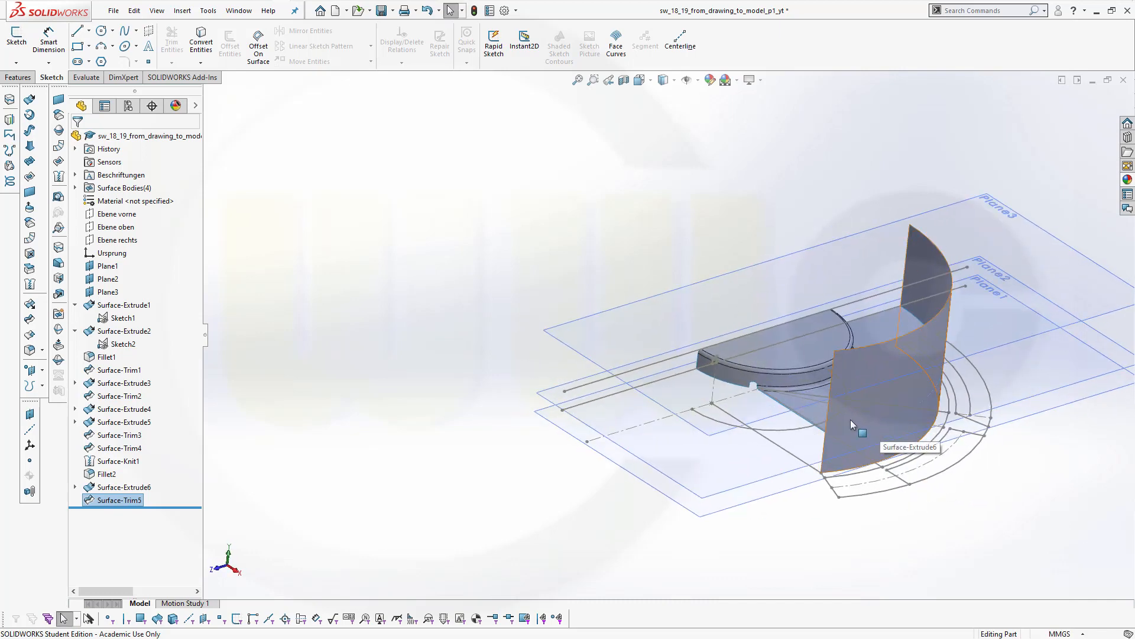
scroll(1010, 428, down, 2)
scroll(986, 423, up, 2)
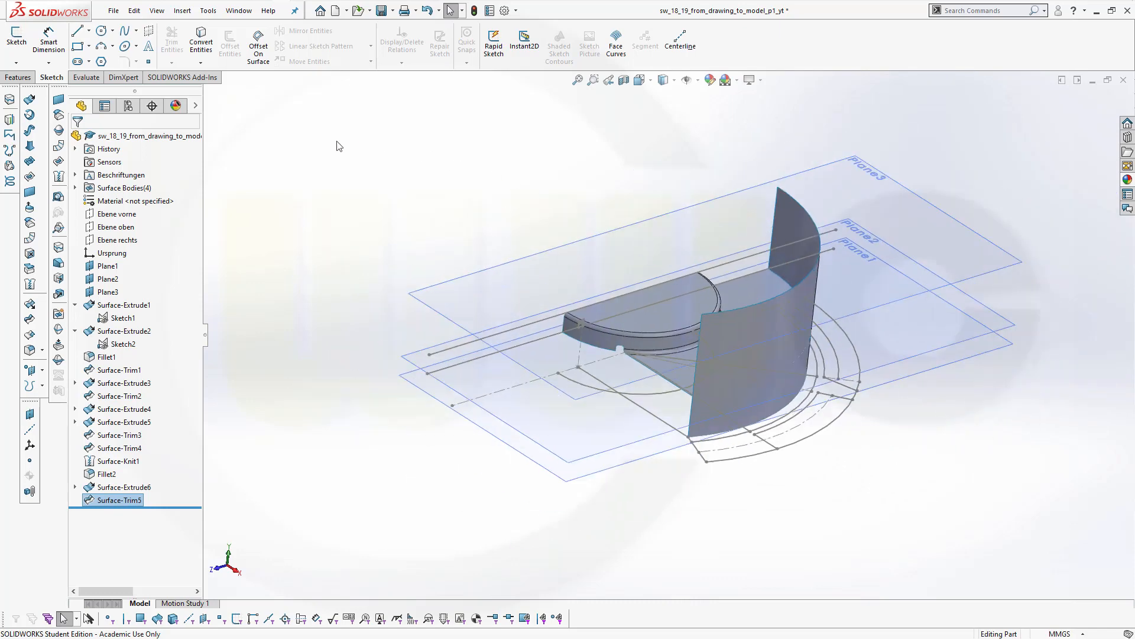
click(58, 146)
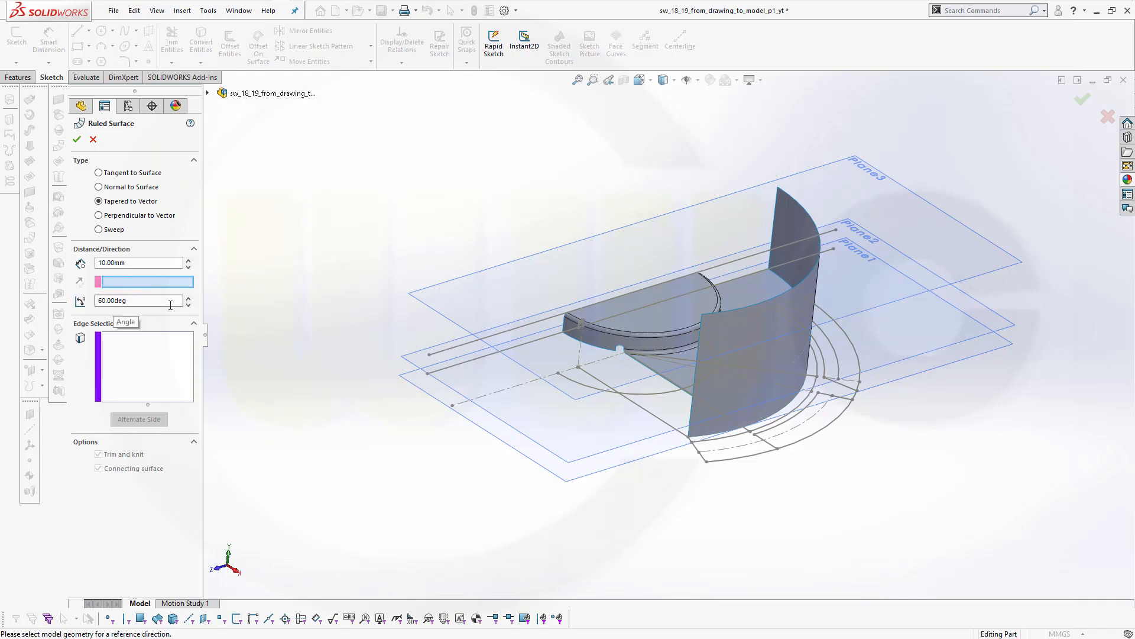
click(93, 139)
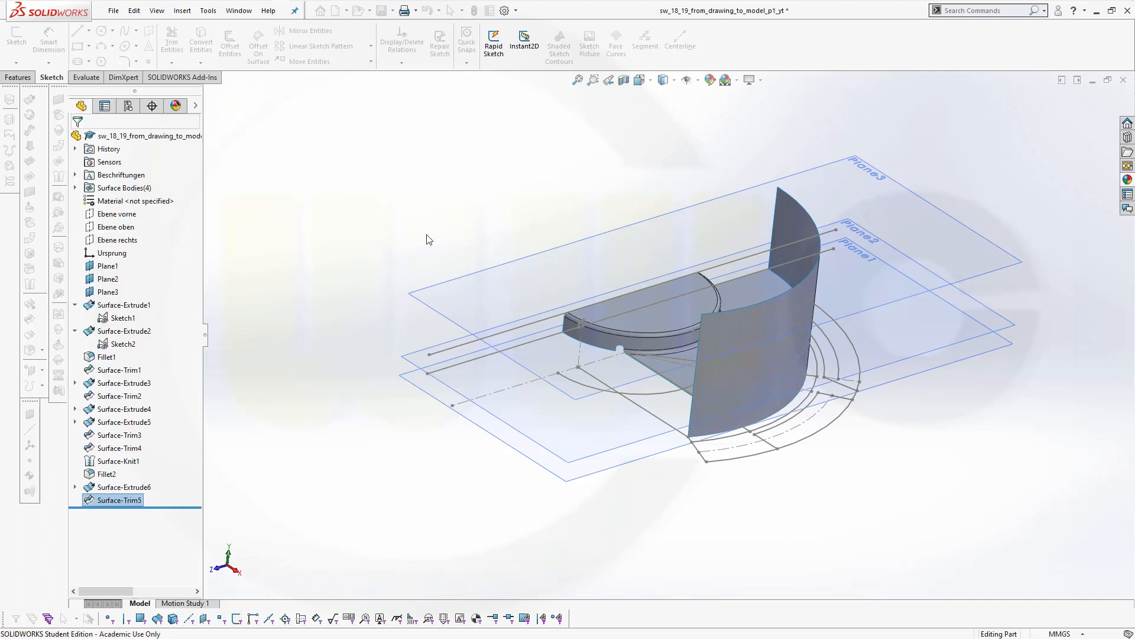
mouse_move(429, 238)
middle_down()
mouse_move(410, 220)
mouse_move(434, 230)
middle_up()
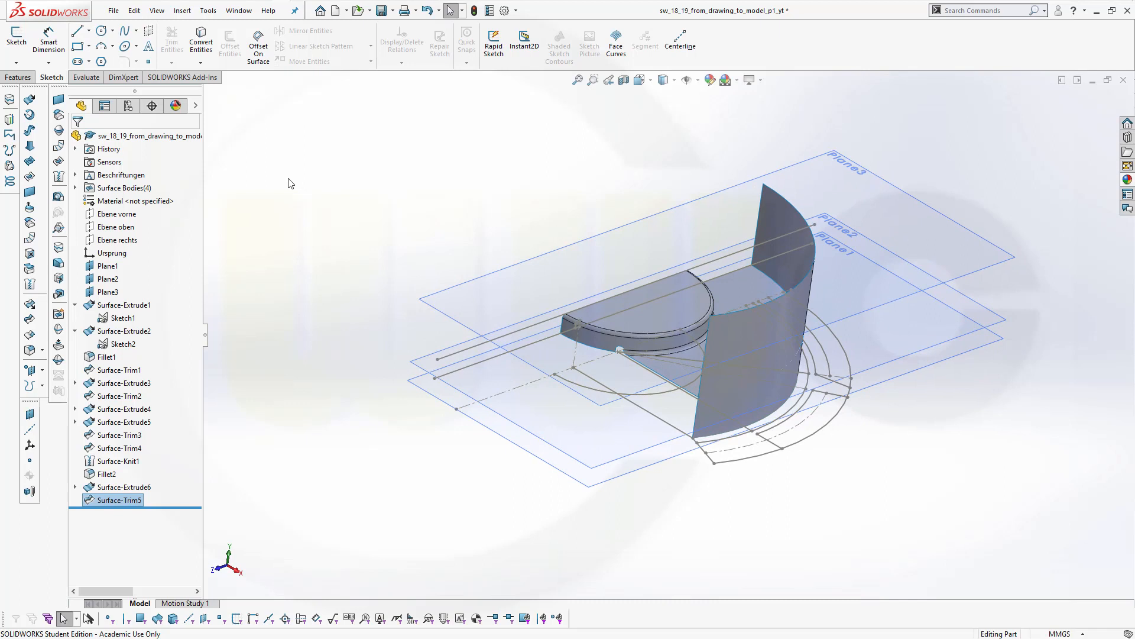
Trim the curved wall with the trimmed flat surface as trim tool, keeping the wall portion below the flat surface
click(35, 324)
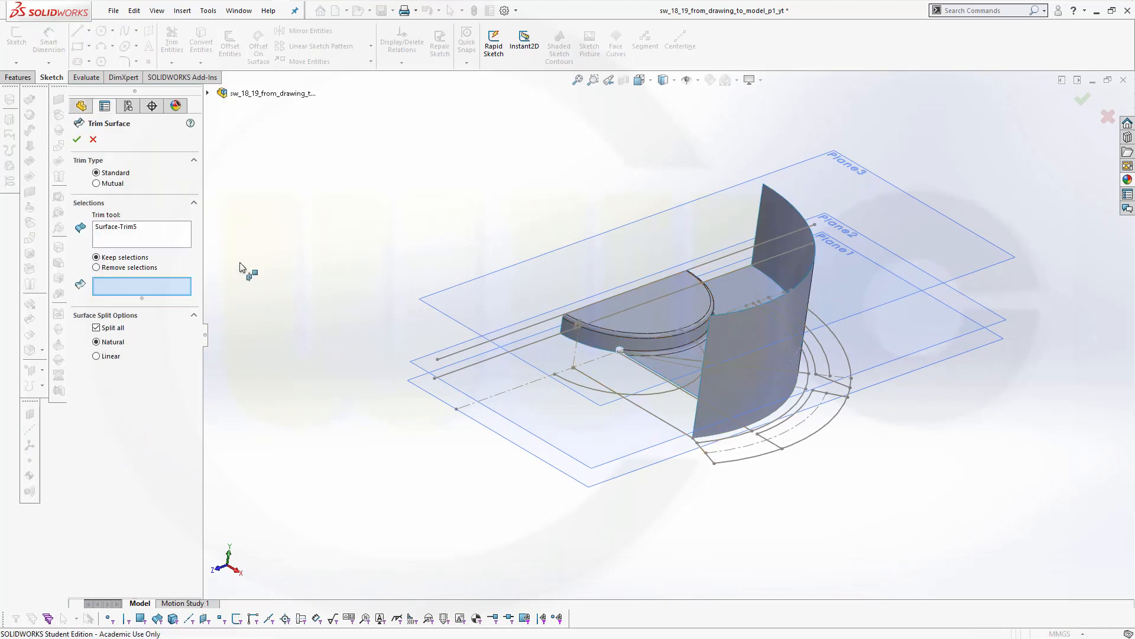
click(134, 230)
right_click(133, 229)
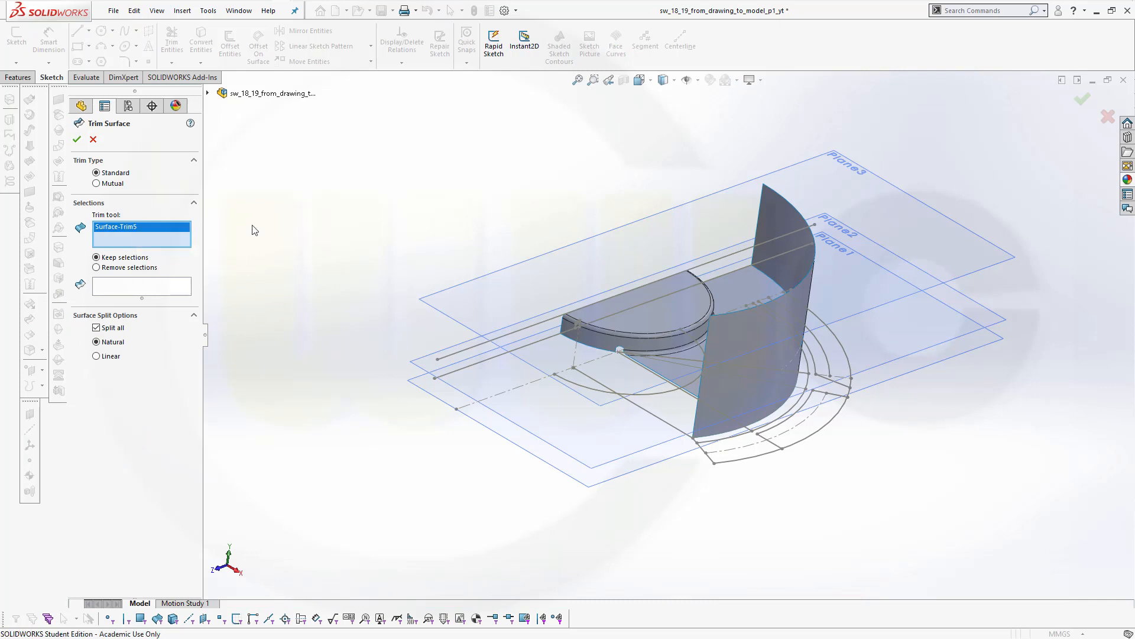
right_click(172, 232)
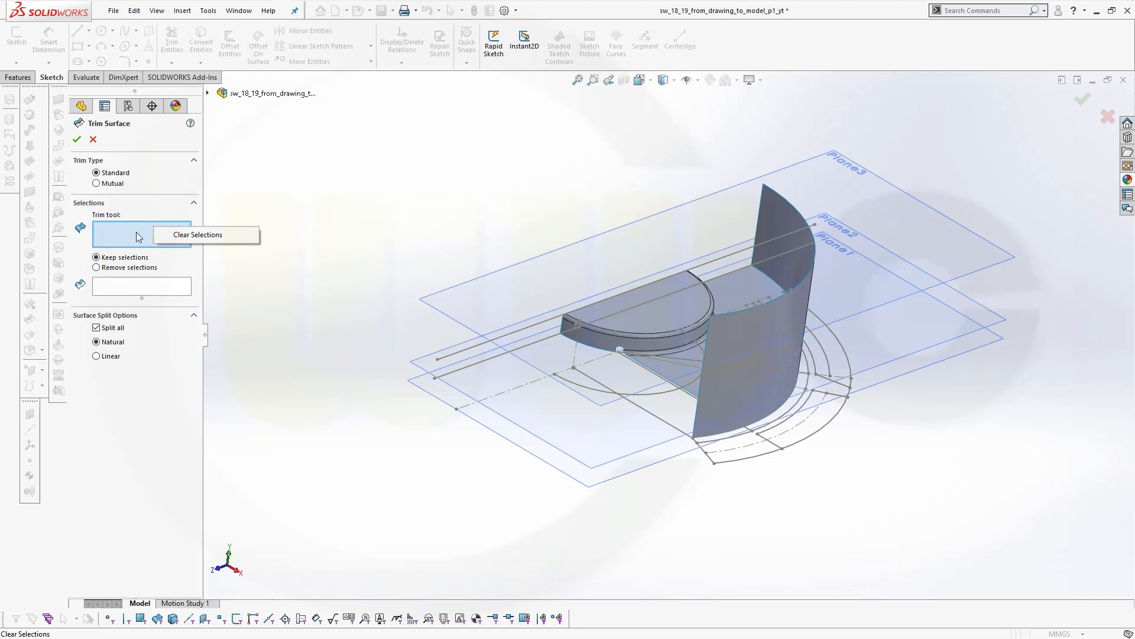
click(736, 287)
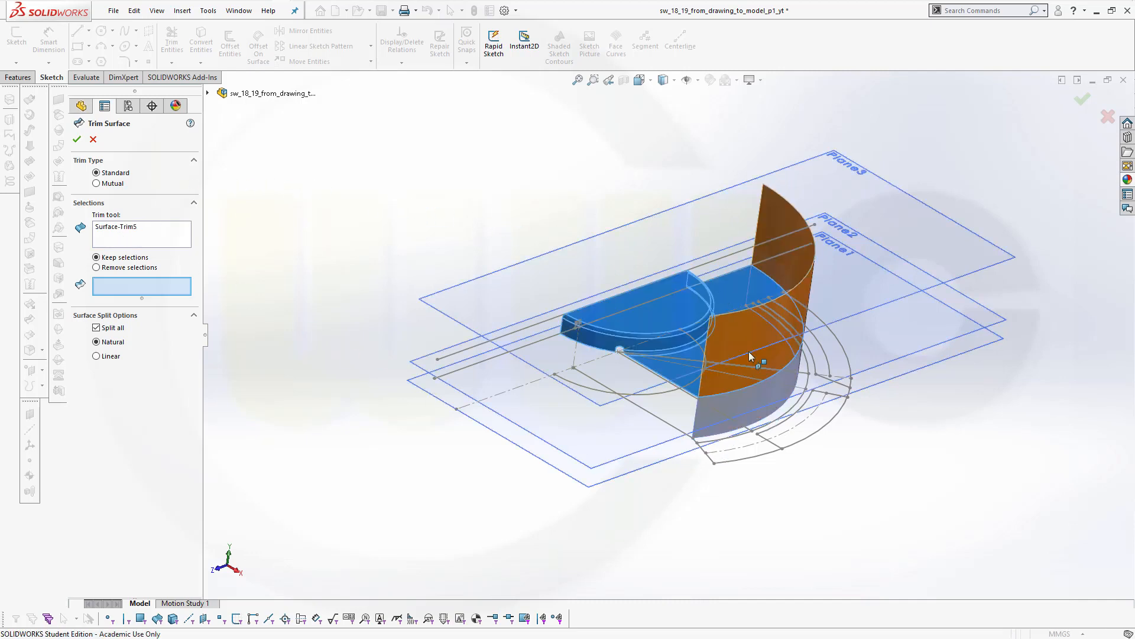
click(741, 401)
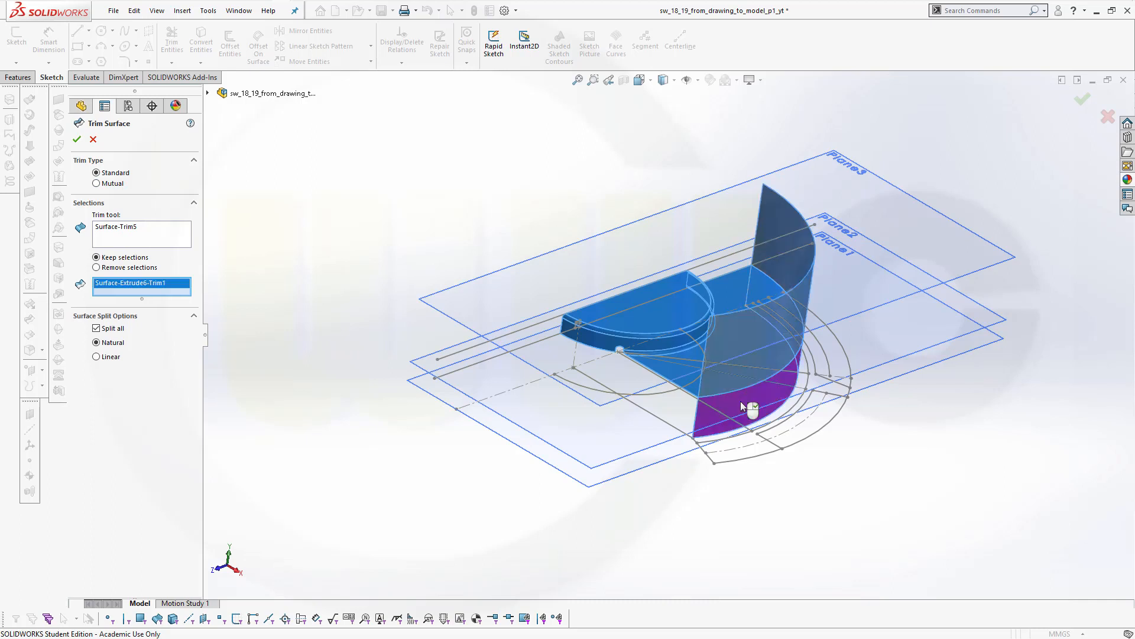
click(77, 139)
middle_drag(488, 286, 522, 230)
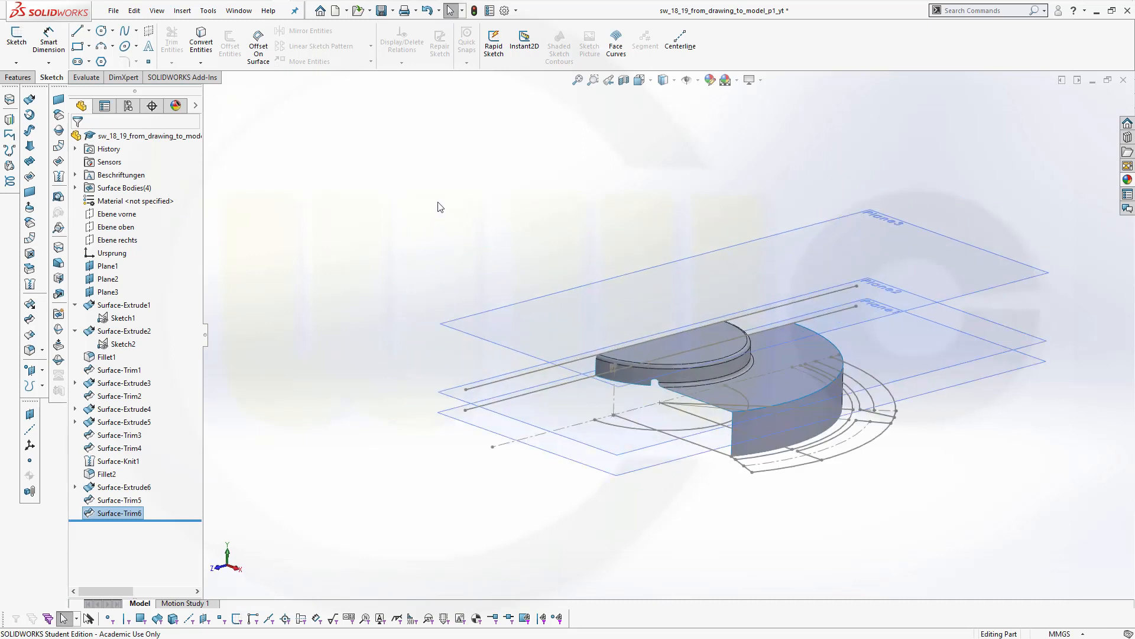
Check the PDF drawing, and set up a 30 mm Tapered to Vector ruled surface on the flat surface's outer curved edge, referenced to Plane1
key(alt)
key(alt+Tab)
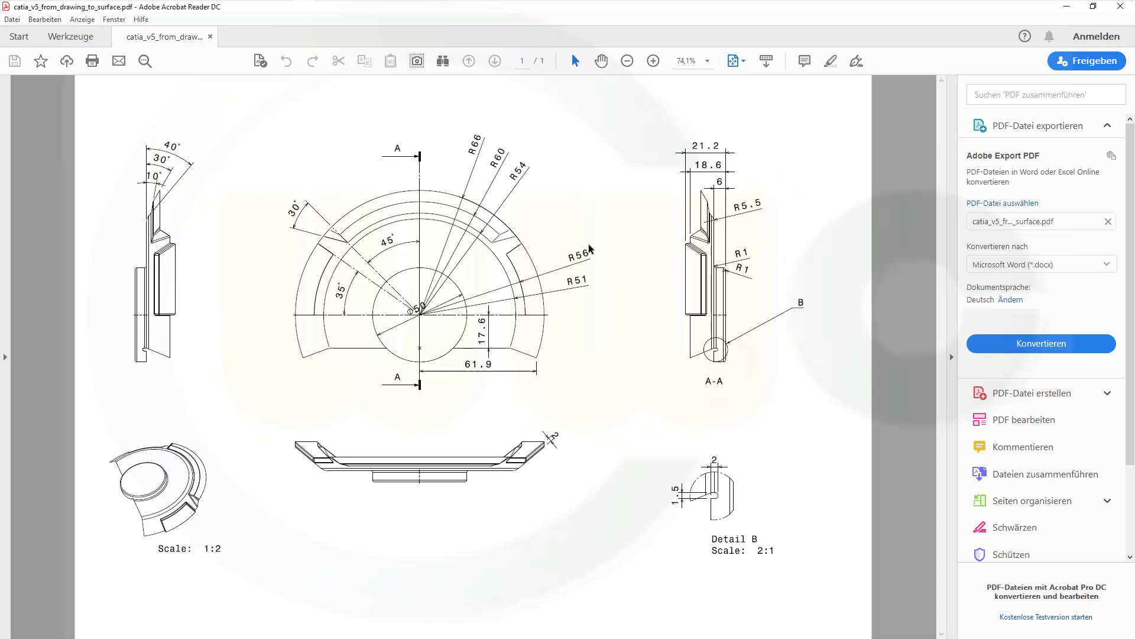
key(alt+Tab)
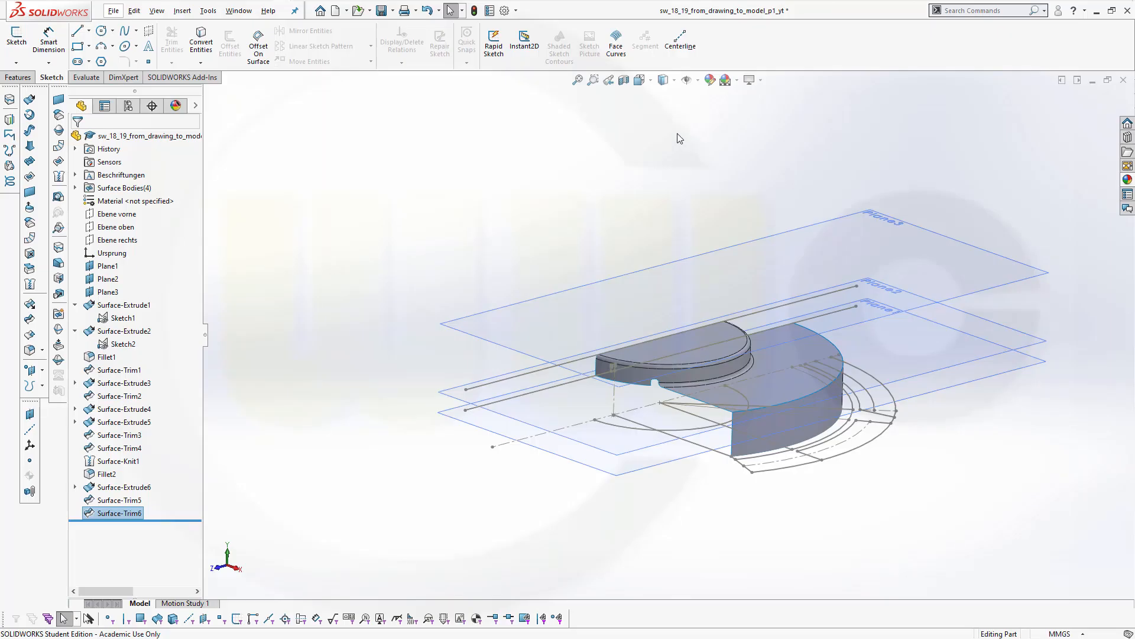
click(30, 239)
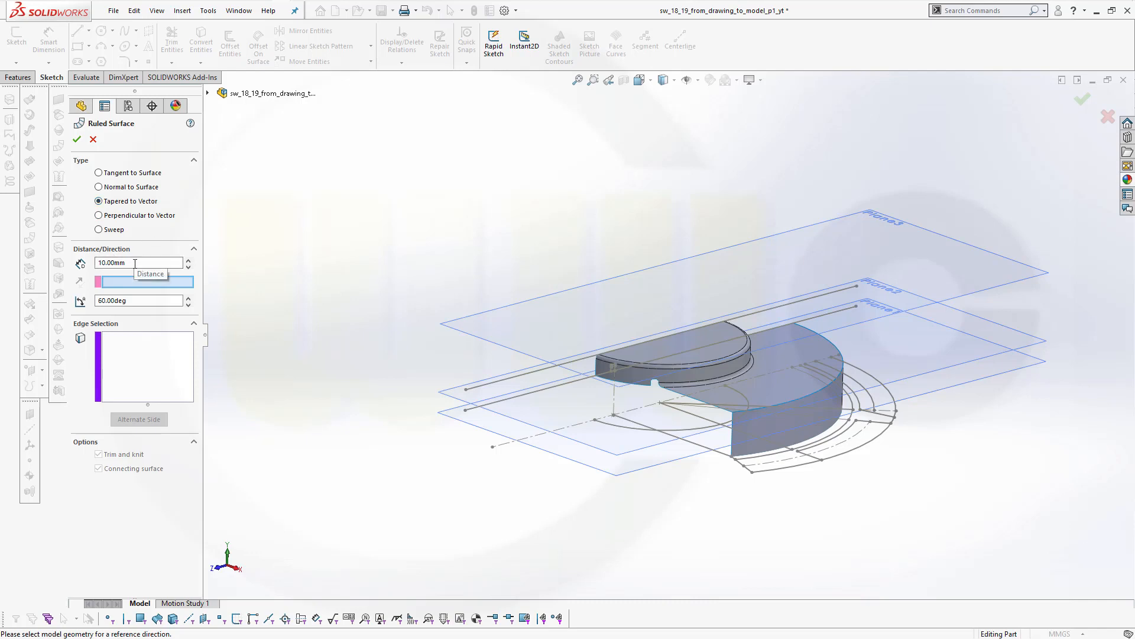
double_click(125, 262)
text(30)
click(116, 346)
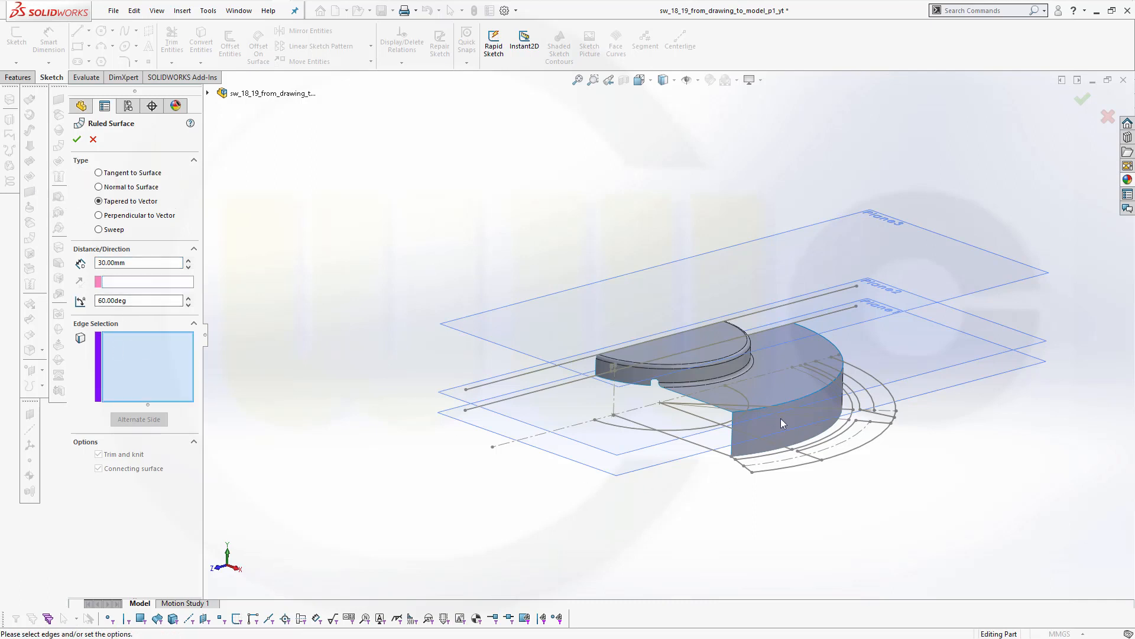
click(793, 401)
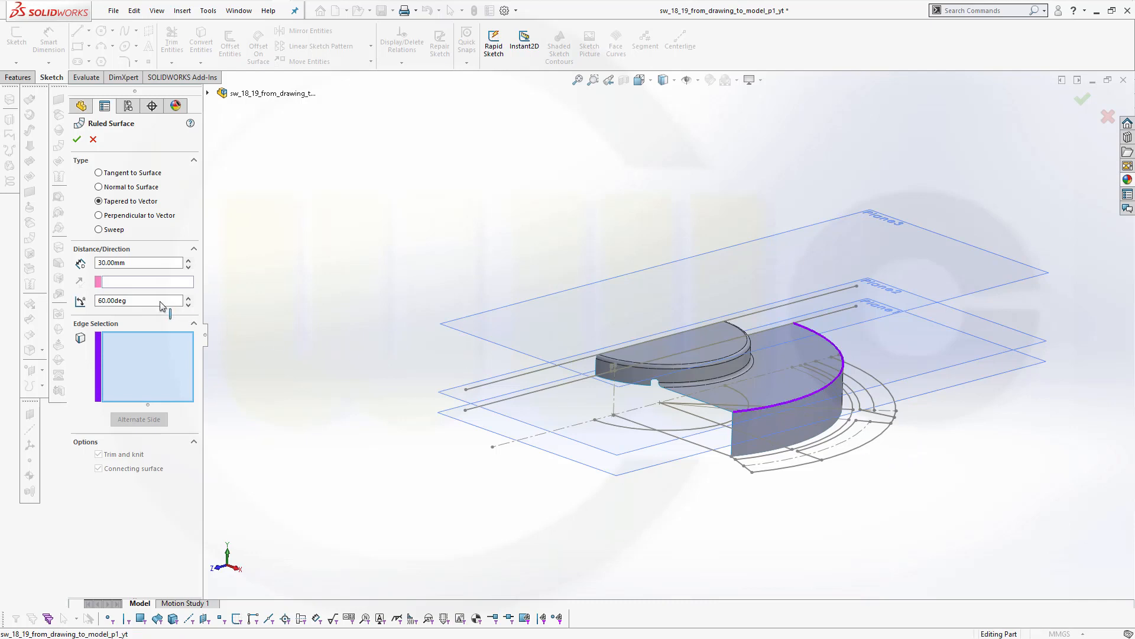
click(115, 286)
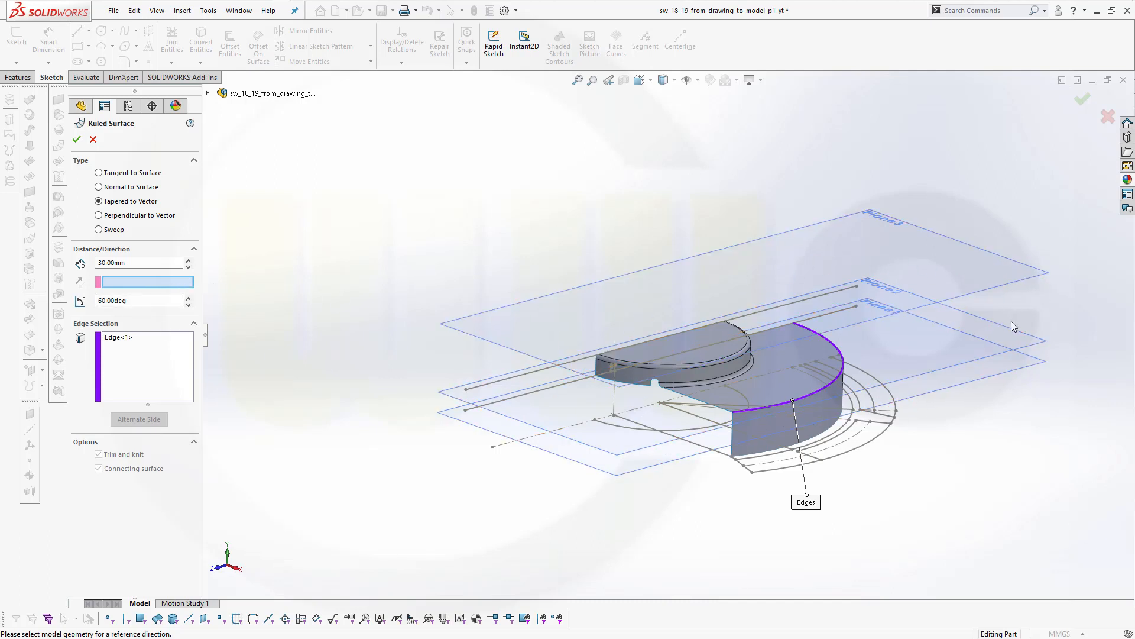
click(946, 395)
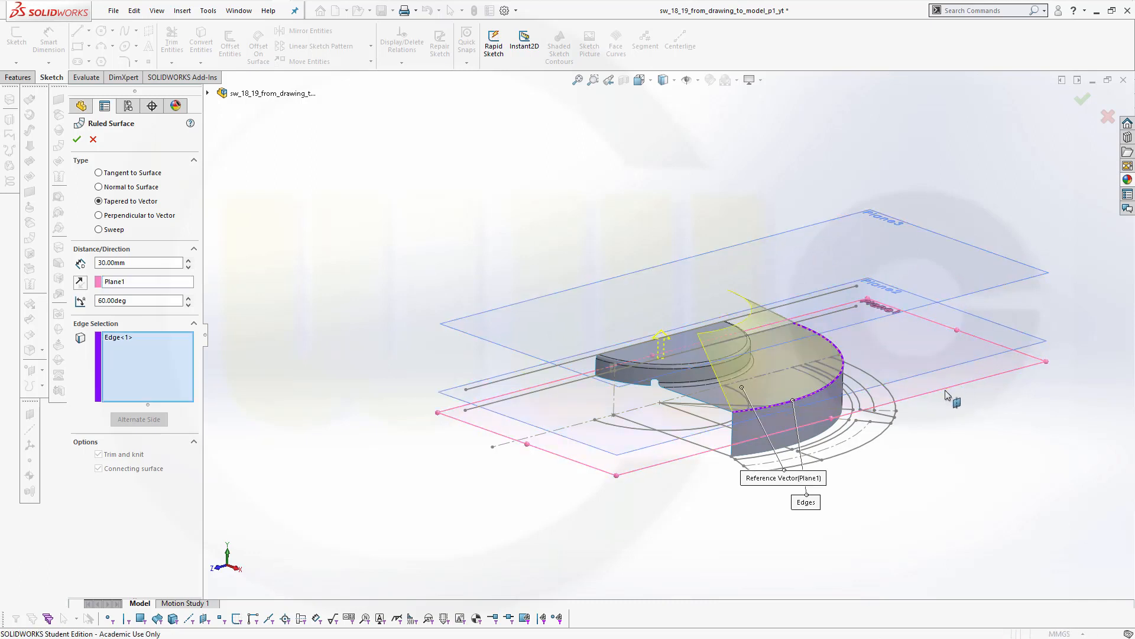
Reverse the ruled surface's direction so it slopes downward and outward from the curved edge
middle_drag(507, 471, 477, 472)
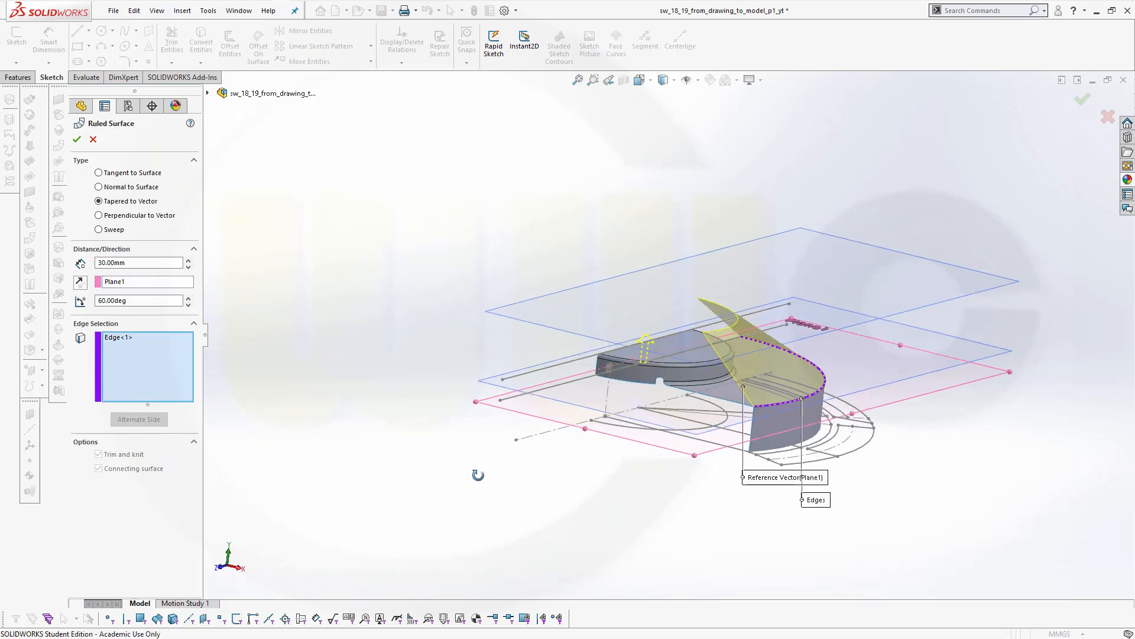
scroll(480, 371, down, 2)
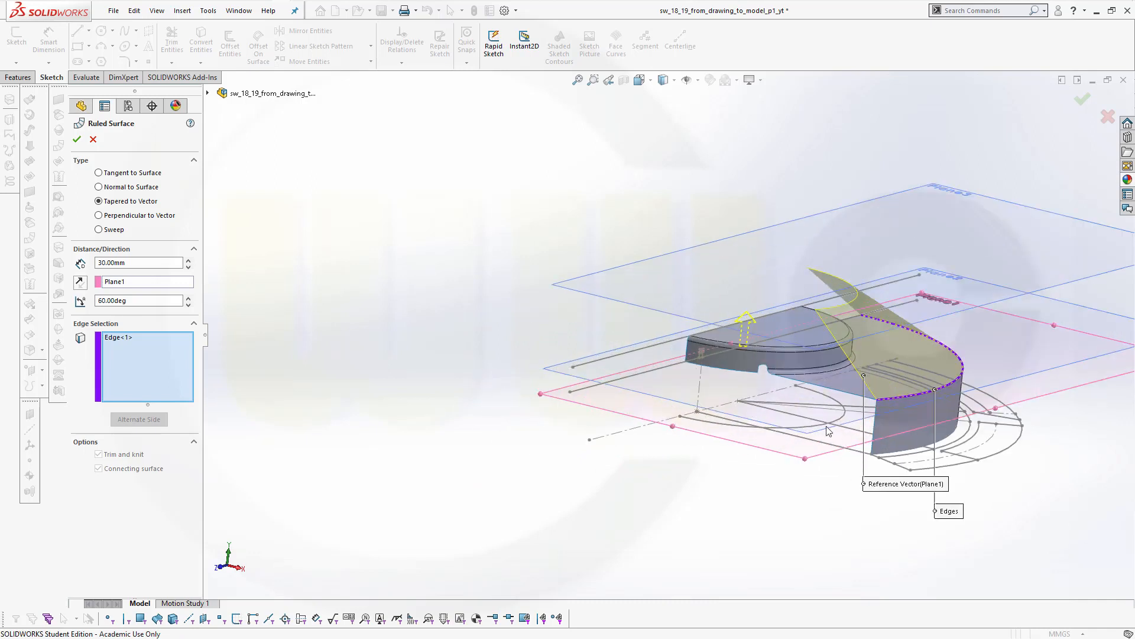
click(81, 285)
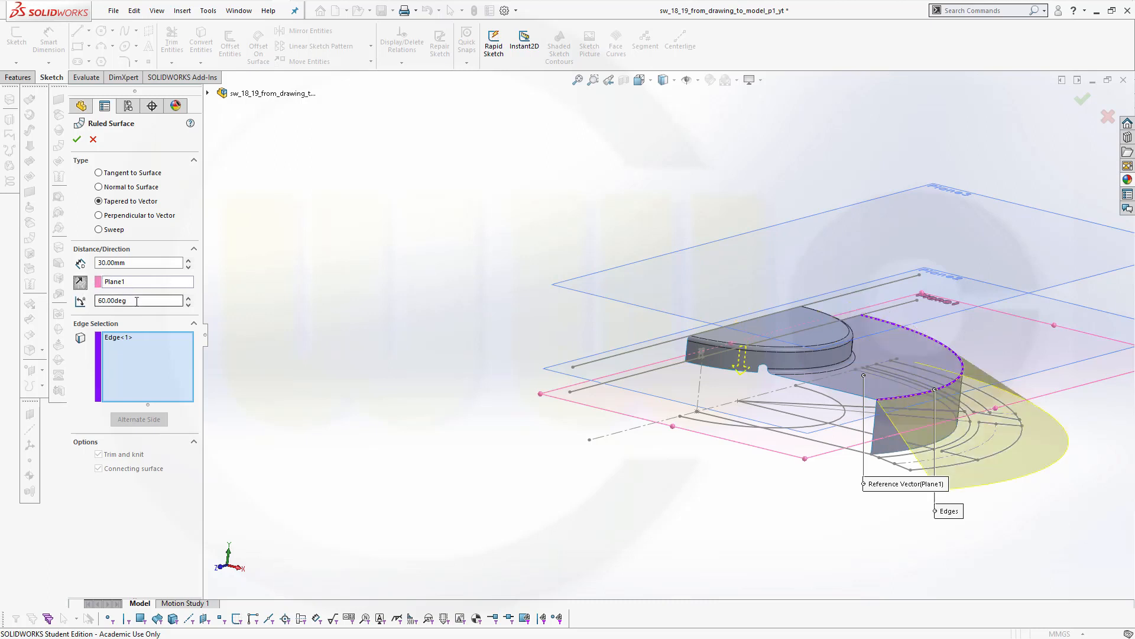
middle_drag(621, 358, 632, 349)
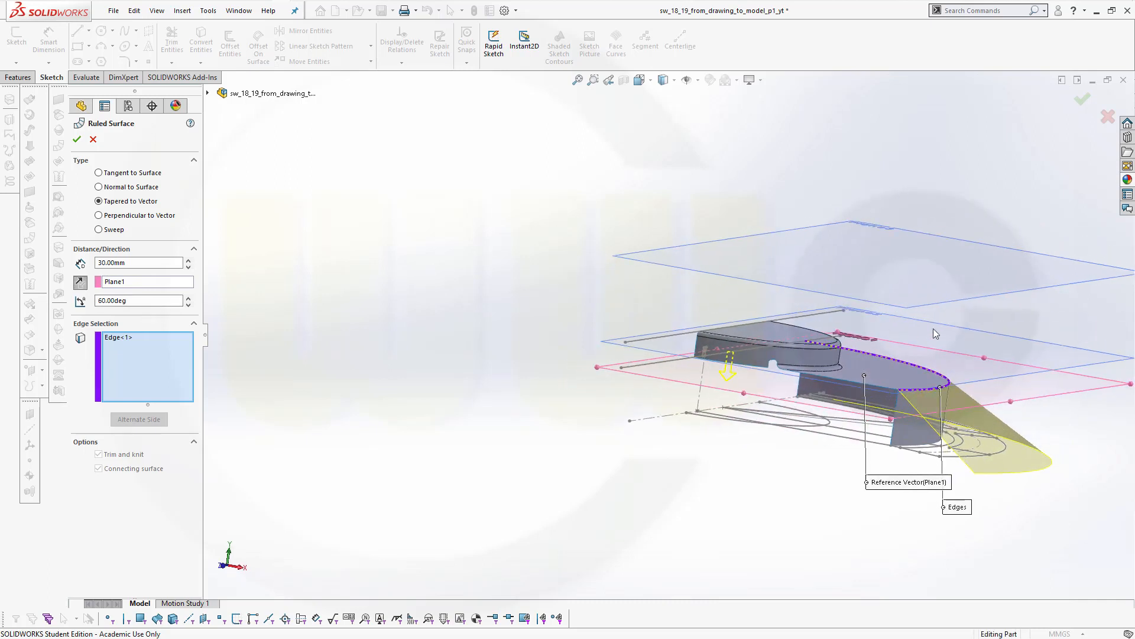
scroll(935, 317, up, 2)
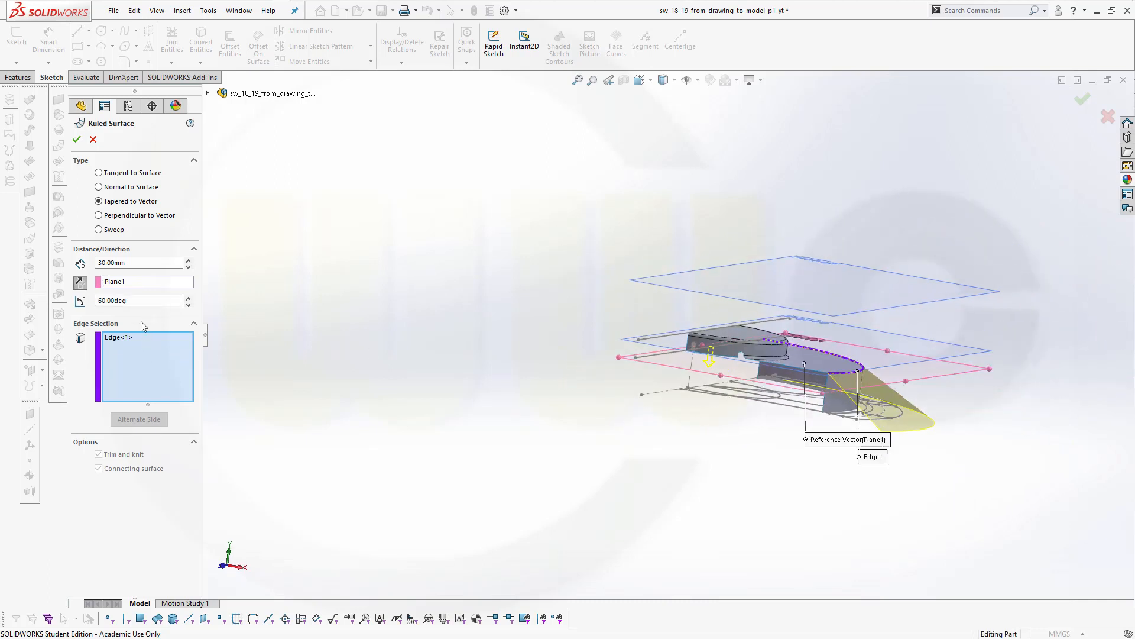
Try a 10° taper angle for the ruled surface
drag(139, 300, 33, 294)
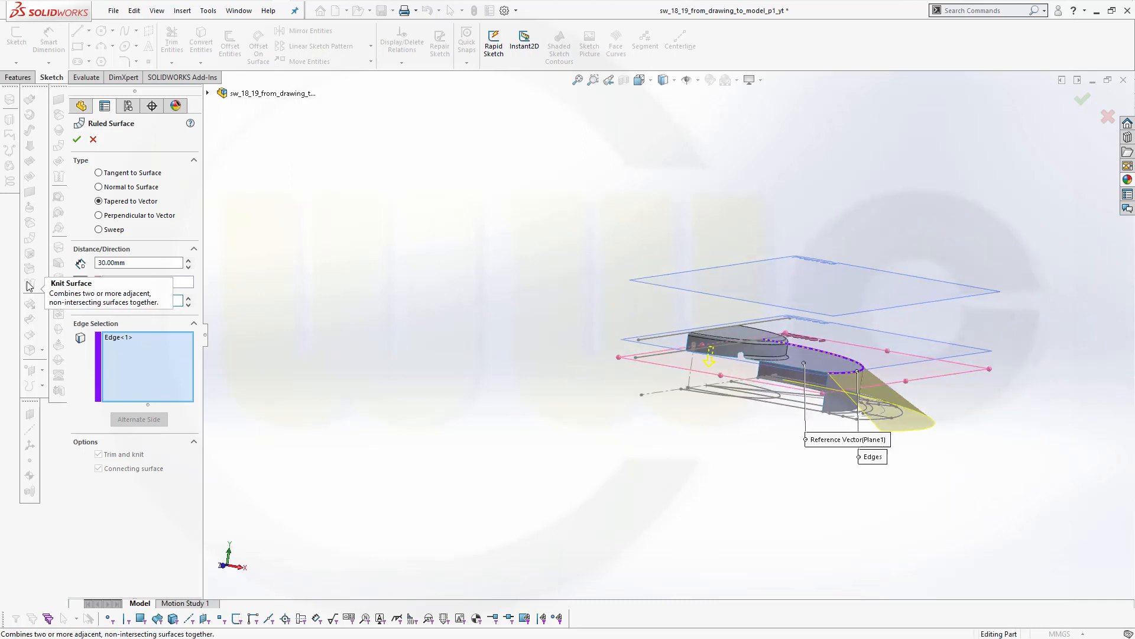
text(10)
key(Return)
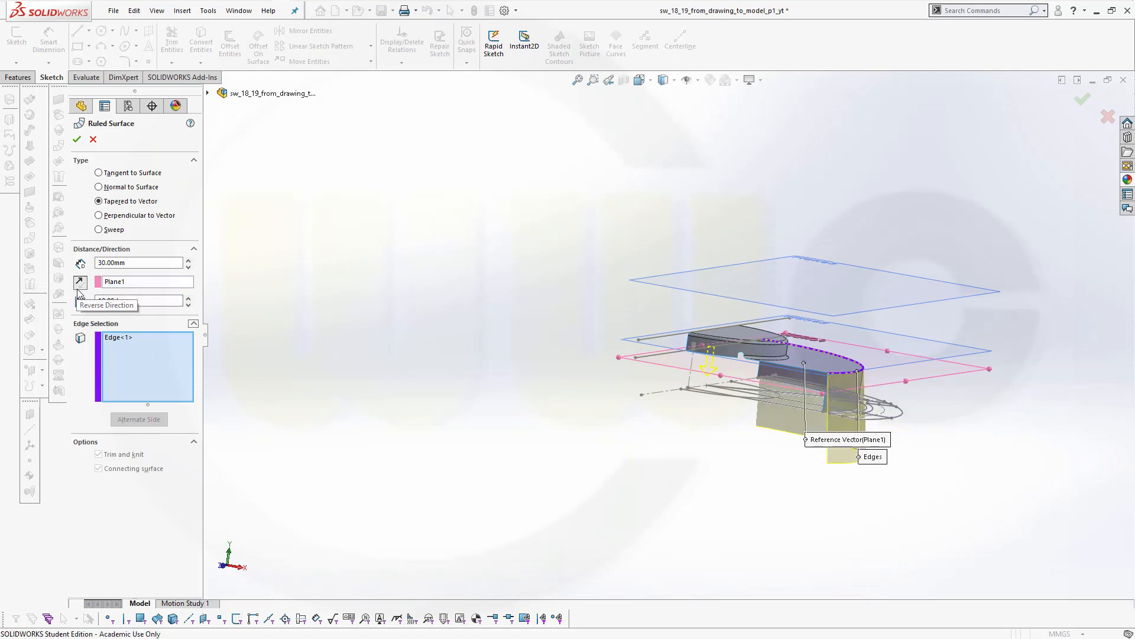
click(79, 294)
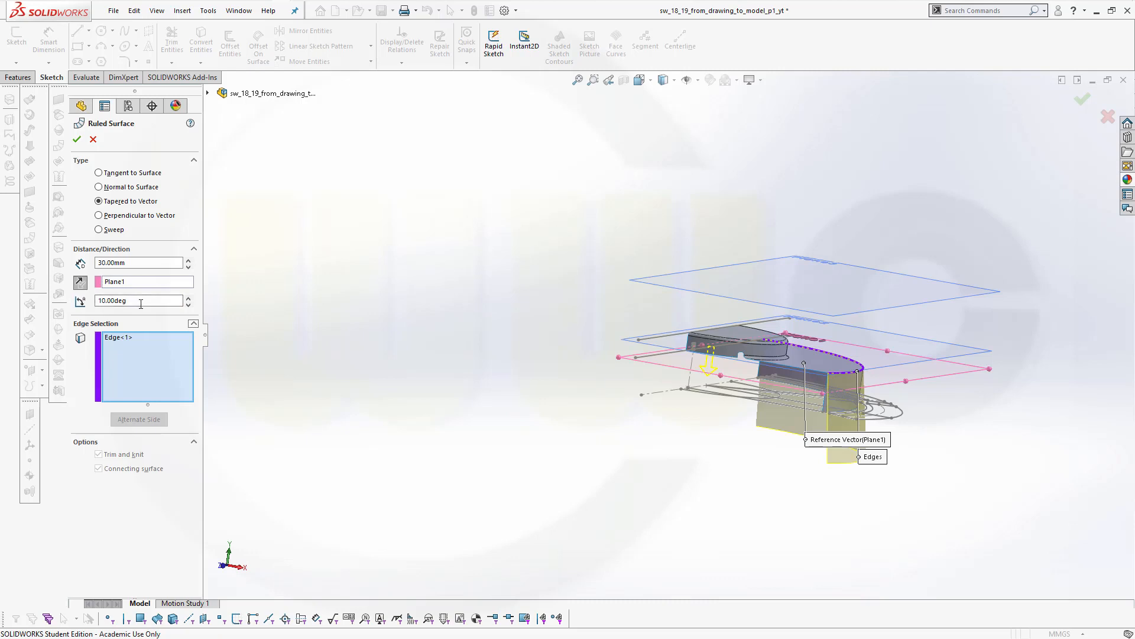
Set the ruled surface's taper angle to 50° and create the surface
text(50)
key(Return)
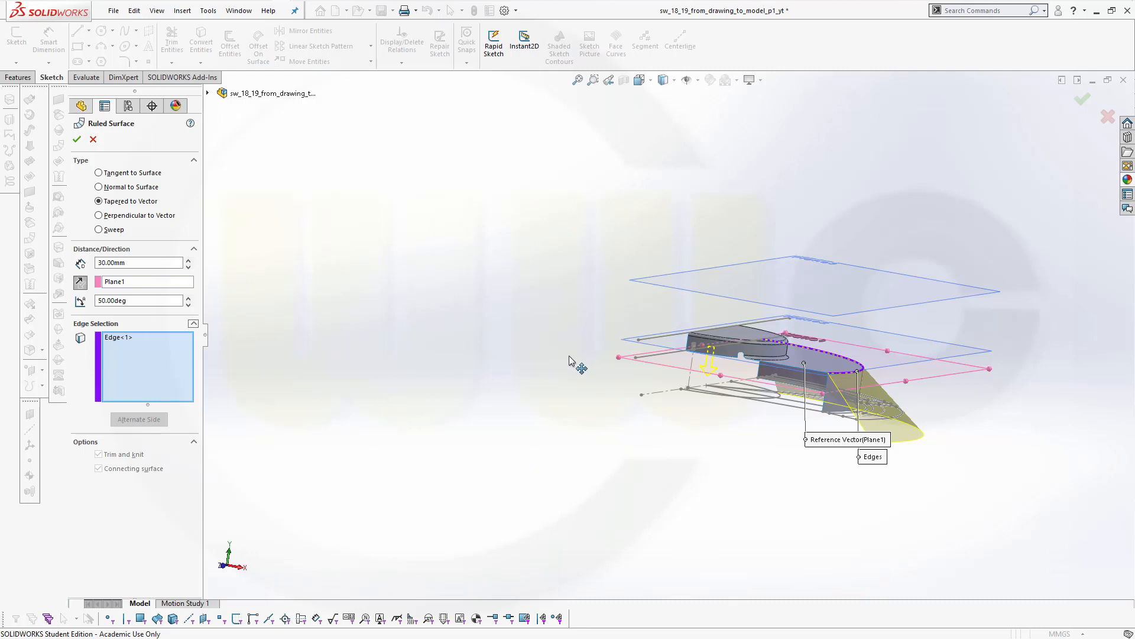
key(ctrl+7)
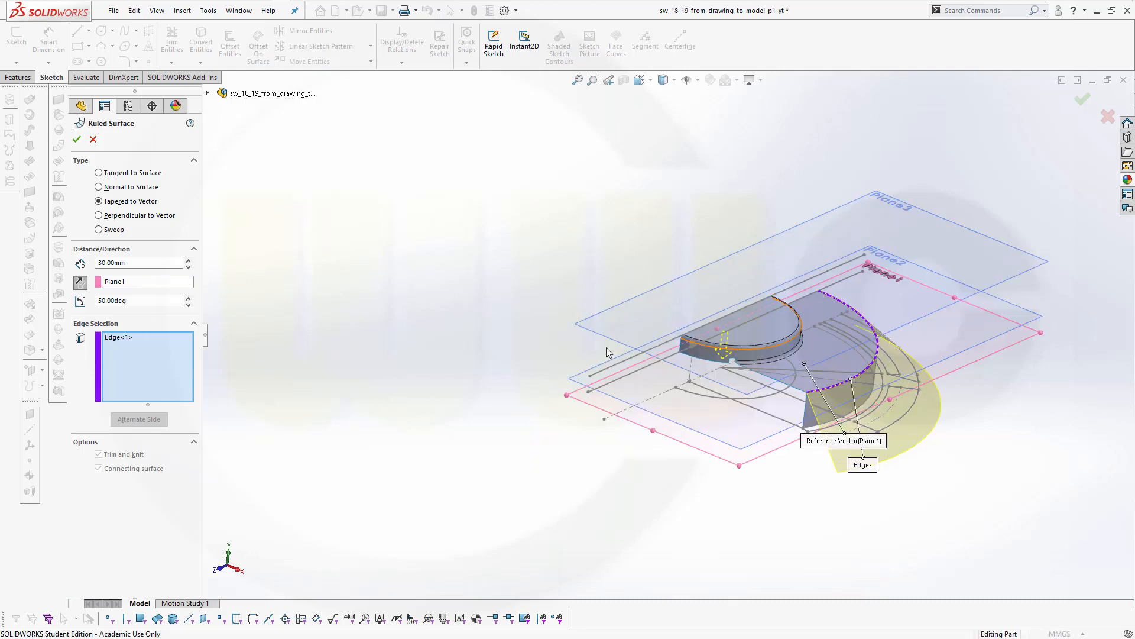
click(76, 139)
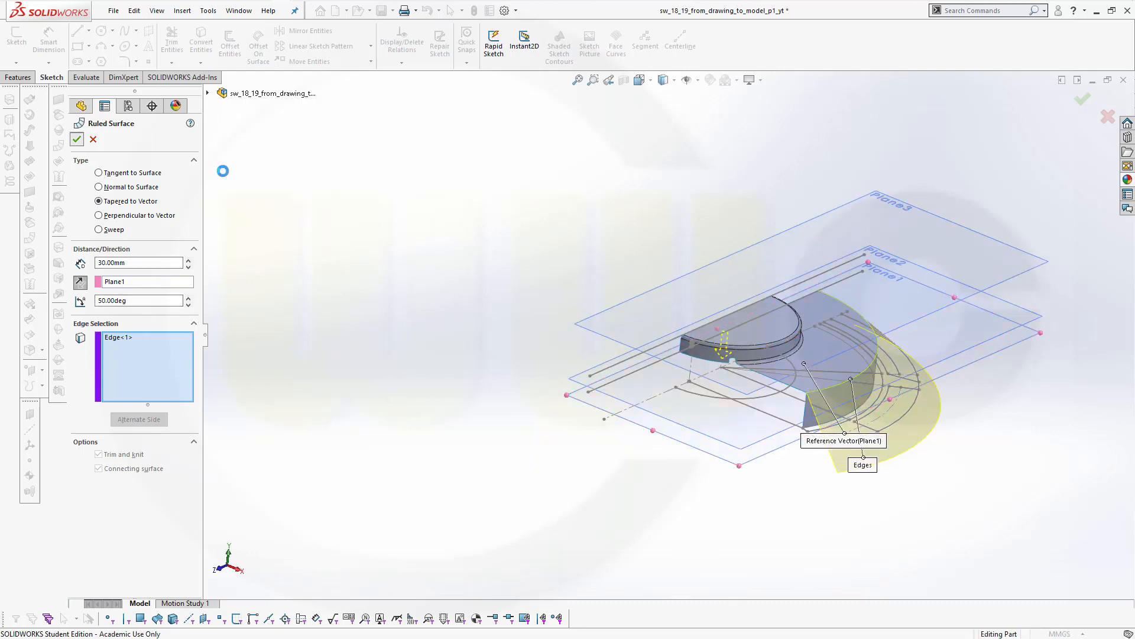
Inspect the new ruled surface and compare it with the PDF drawing in Adobe Acrobat Reader
middle_drag(549, 274, 515, 283)
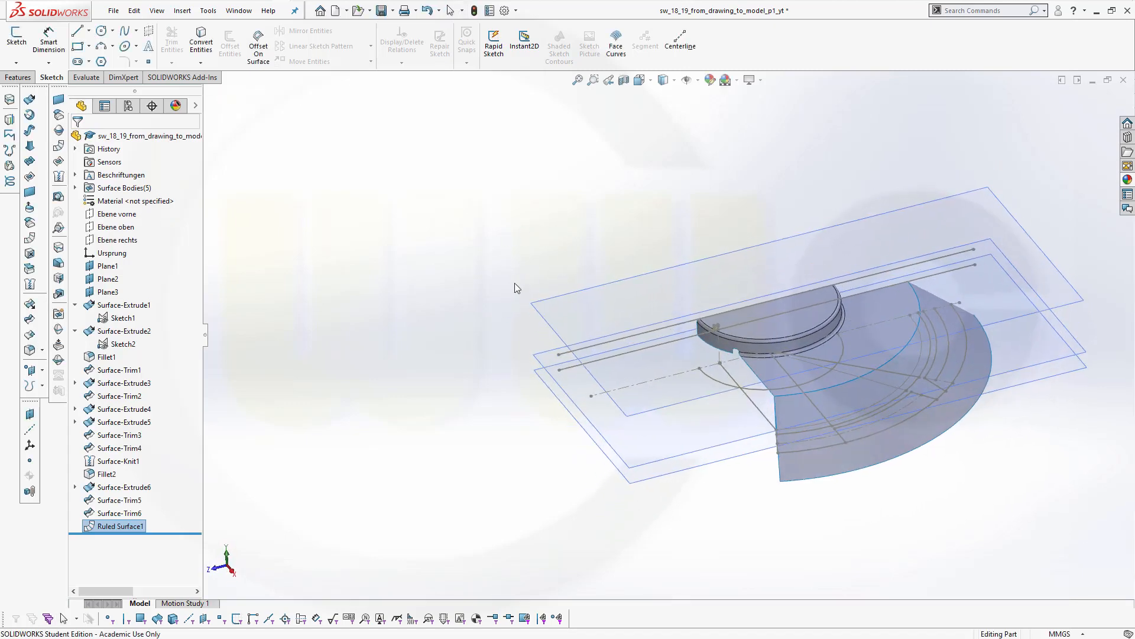
scroll(721, 470, down, 3)
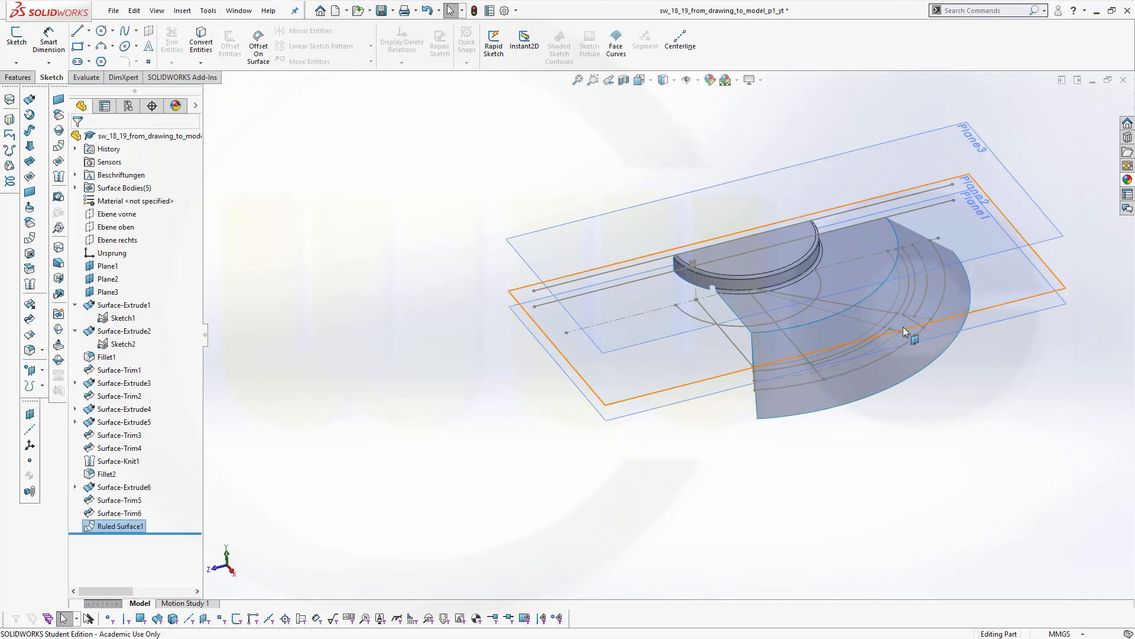
click(426, 226)
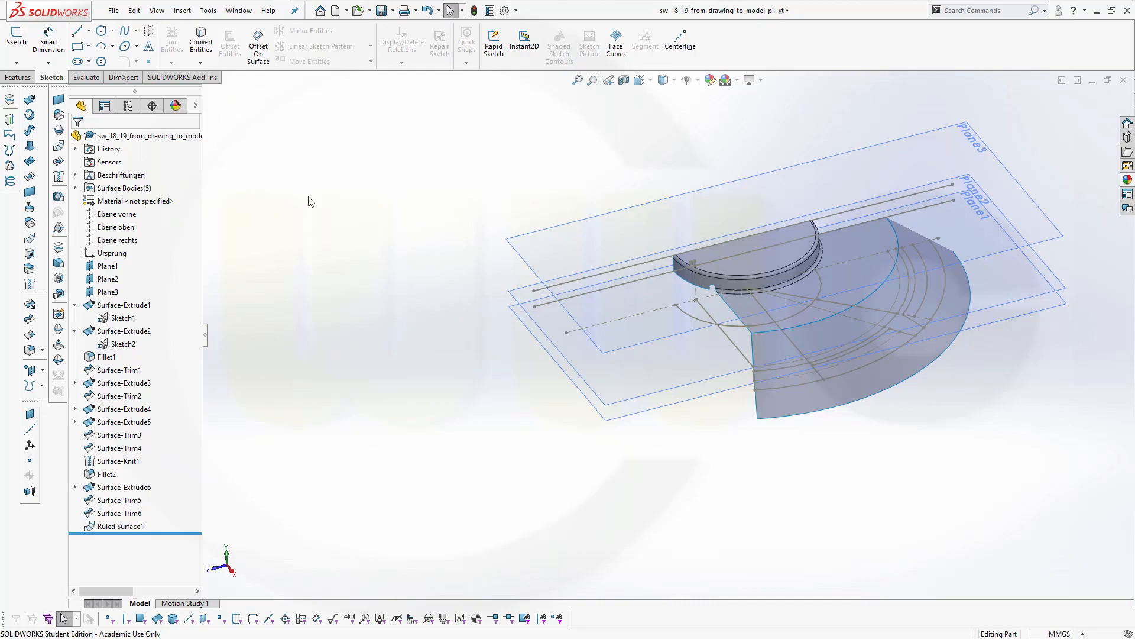
key(alt+Tab)
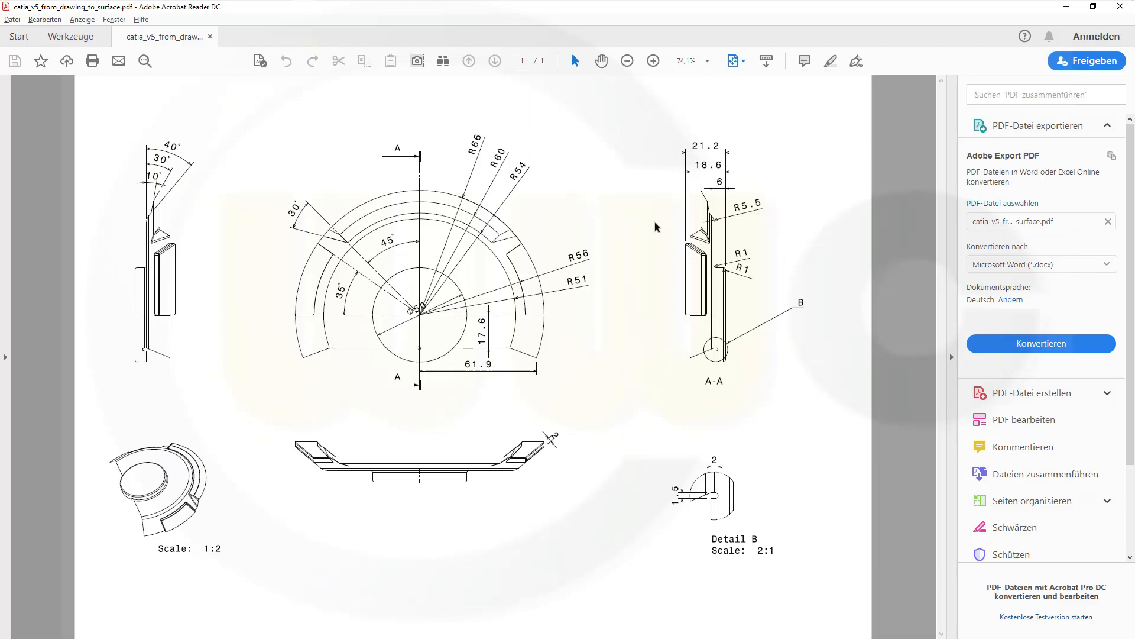
key(alt+Tab)
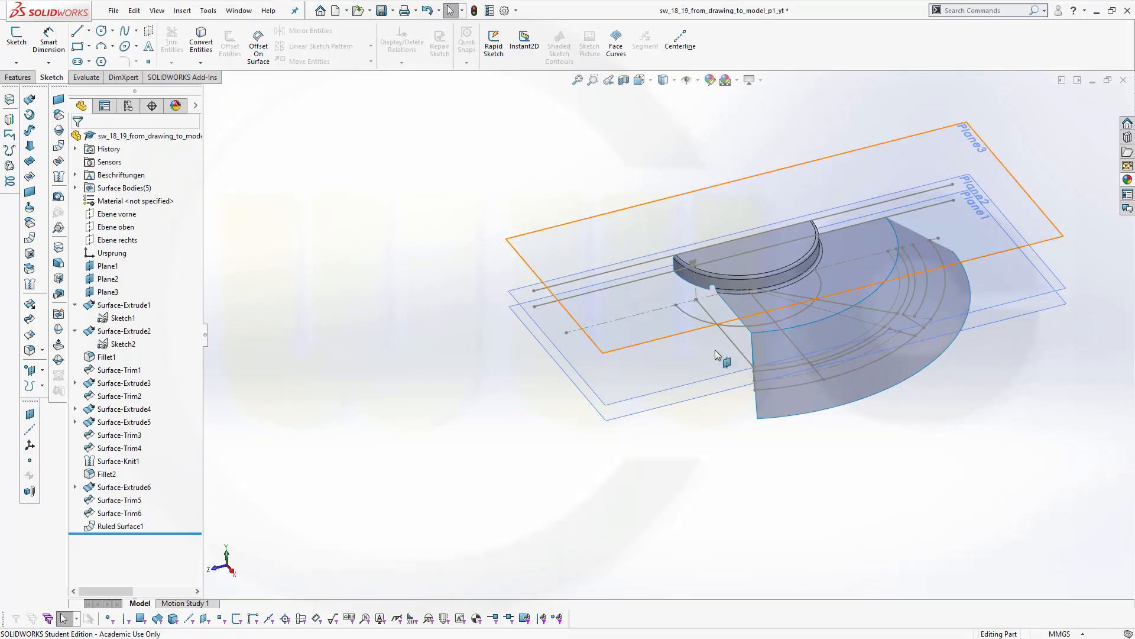
Set up a surface extrusion of Sketch1's open contour of an arc with two angled end lines, Up To Surface at Plane3
scroll(852, 408, up, 2)
scroll(815, 375, down, 5)
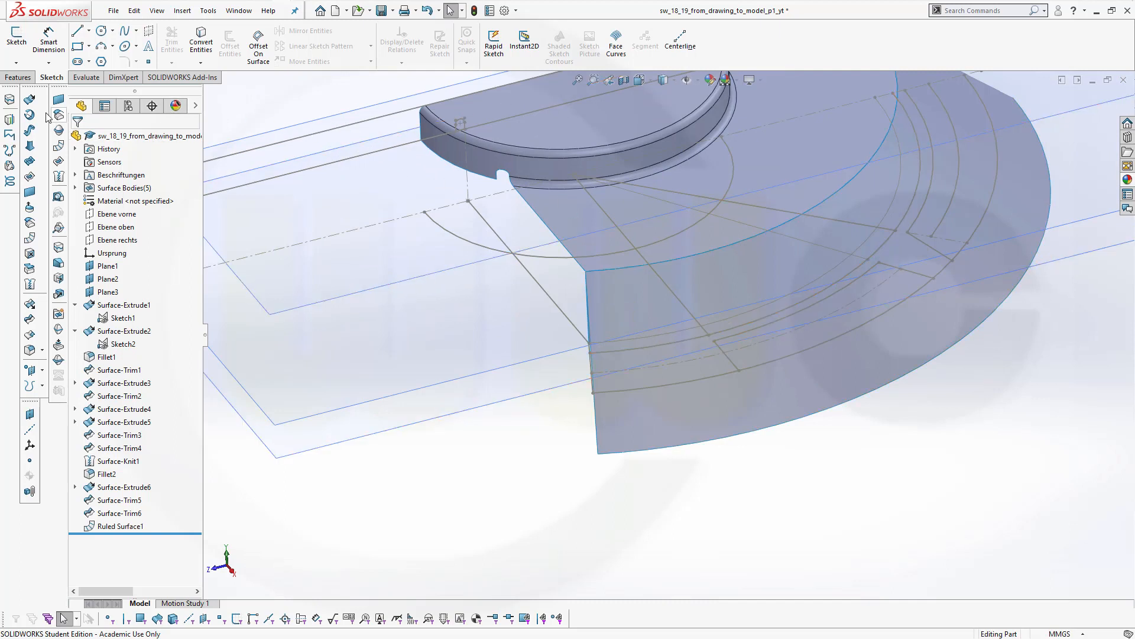
click(30, 99)
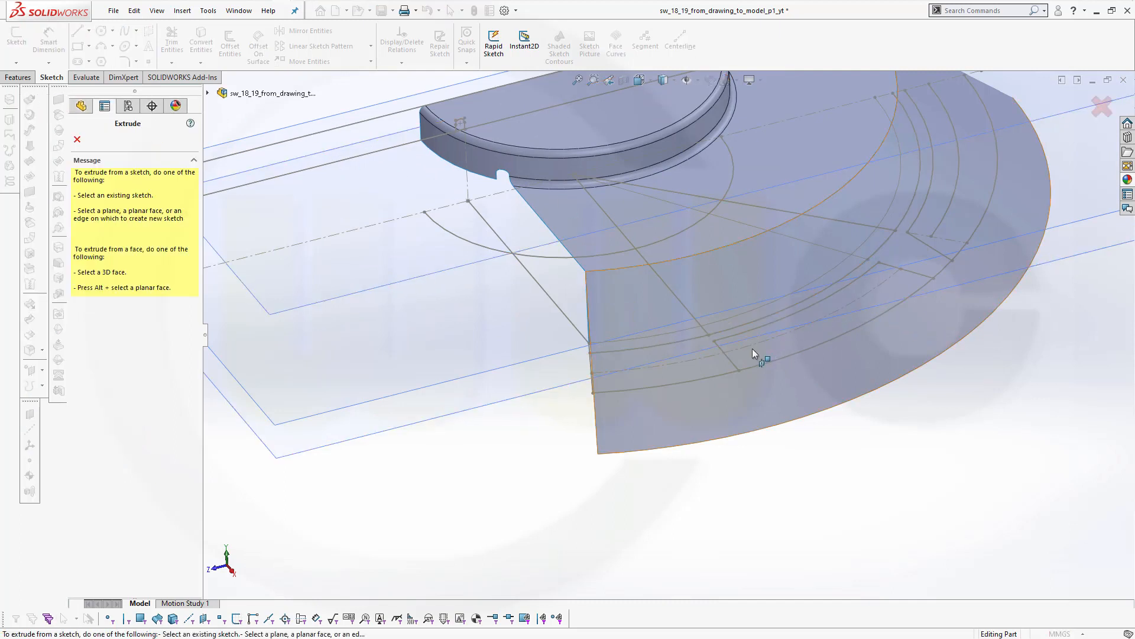
click(730, 362)
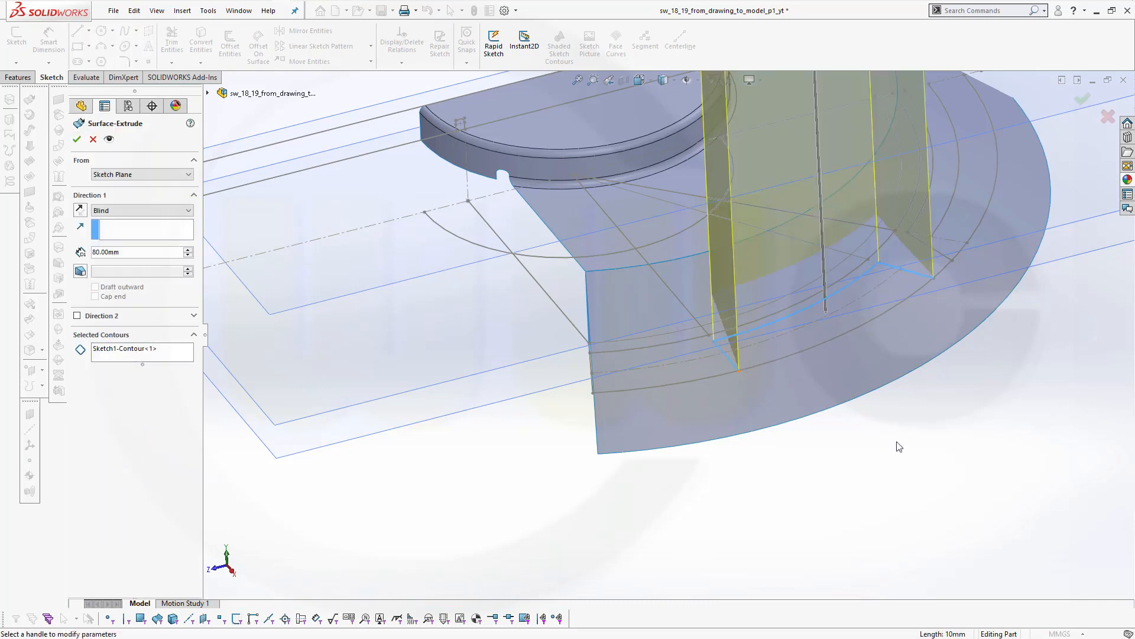
click(185, 211)
click(143, 237)
scroll(392, 265, up, 3)
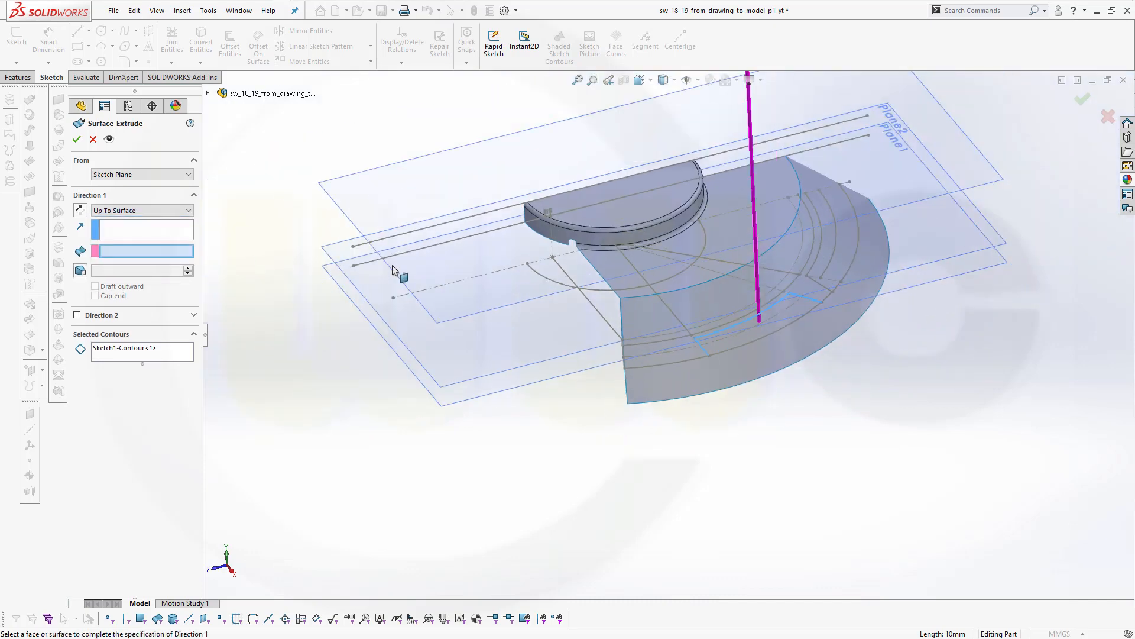
click(417, 168)
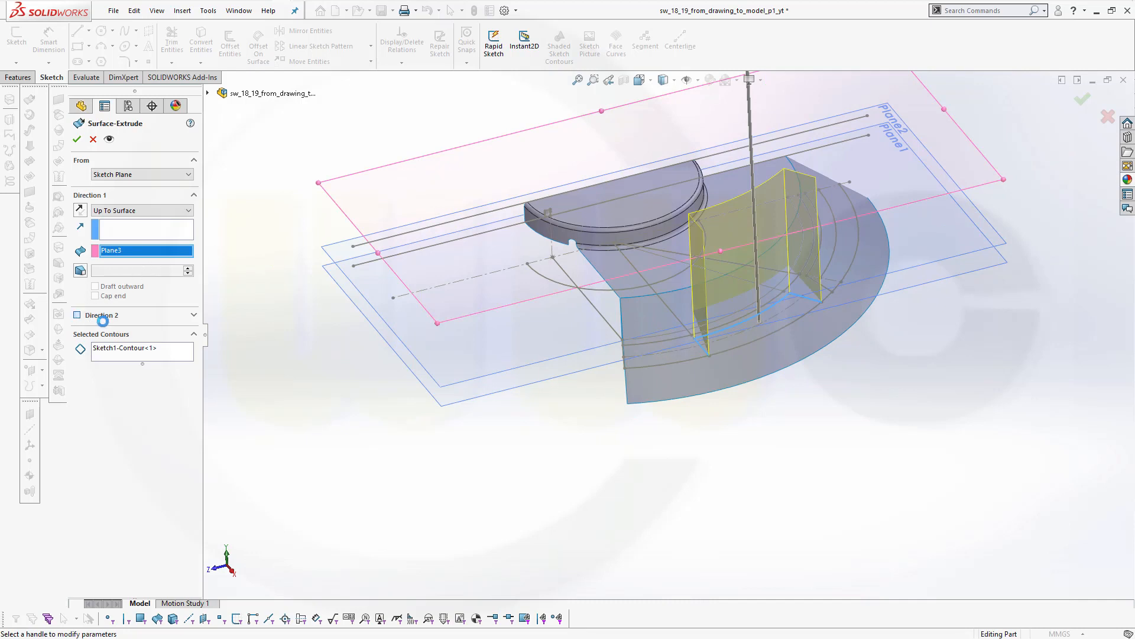
Add a second direction with a 20 mm Blind depth to the surface extrusion and create it
click(90, 318)
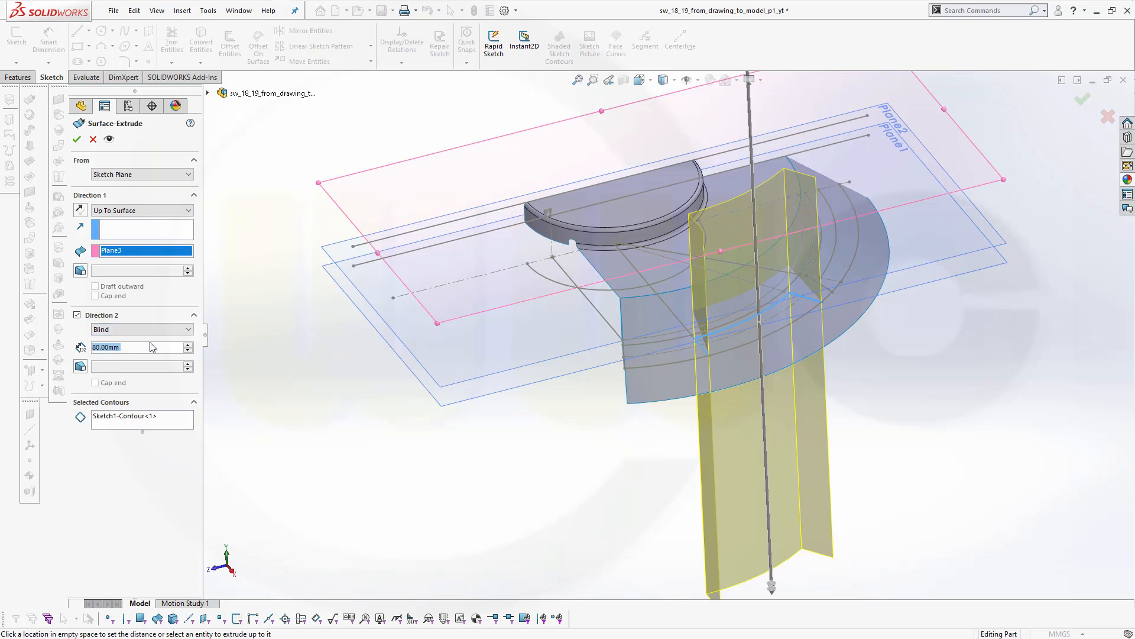
text(20)
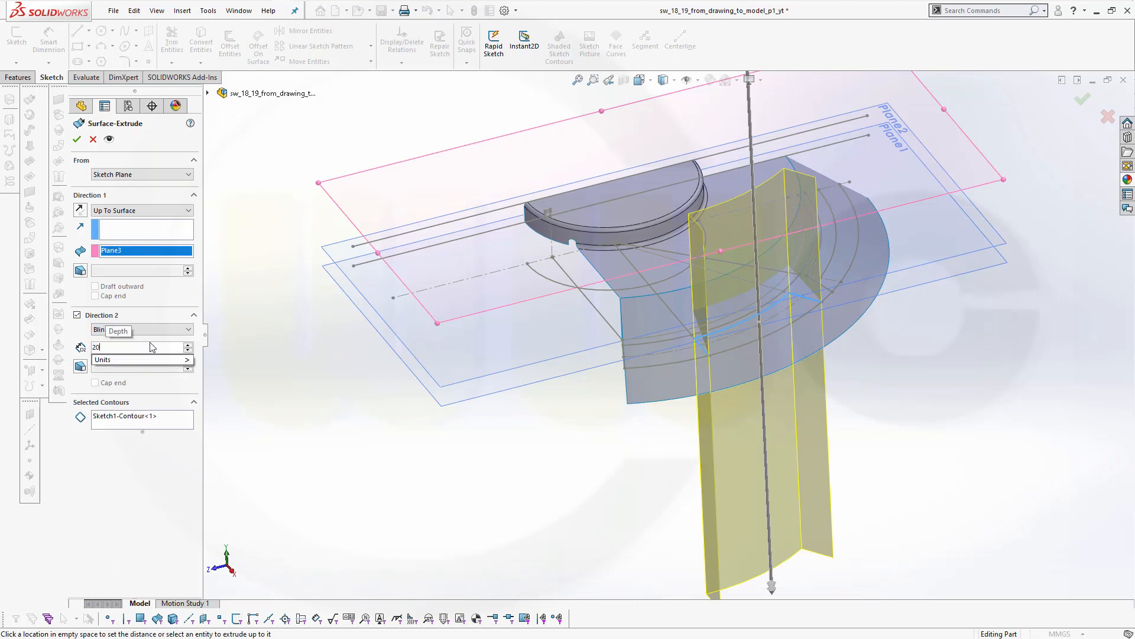
key(Return)
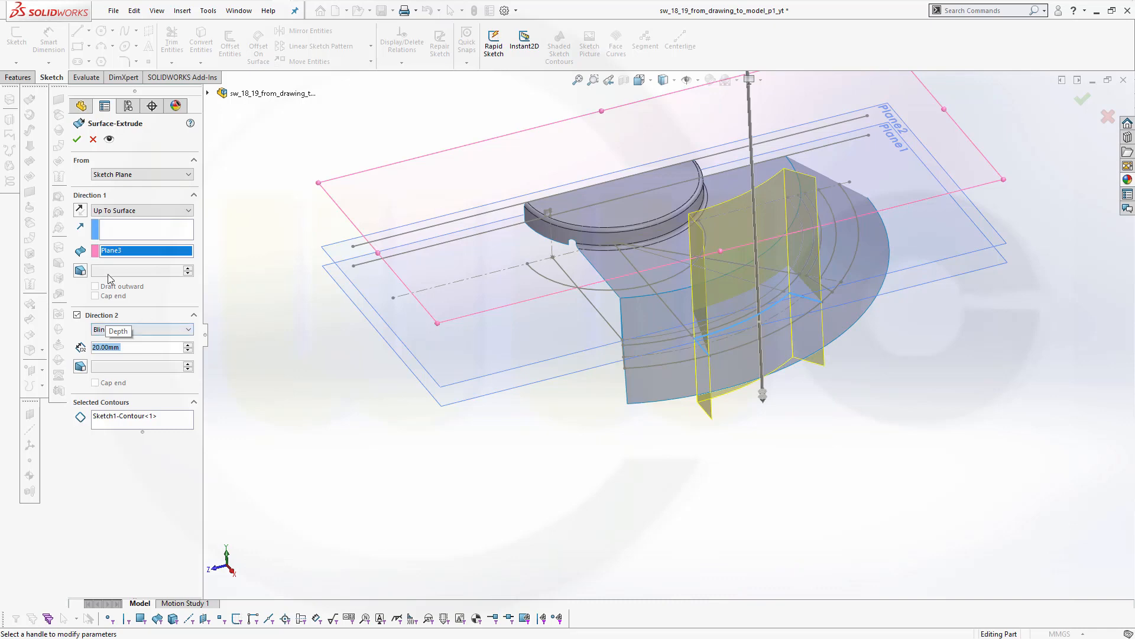
click(76, 139)
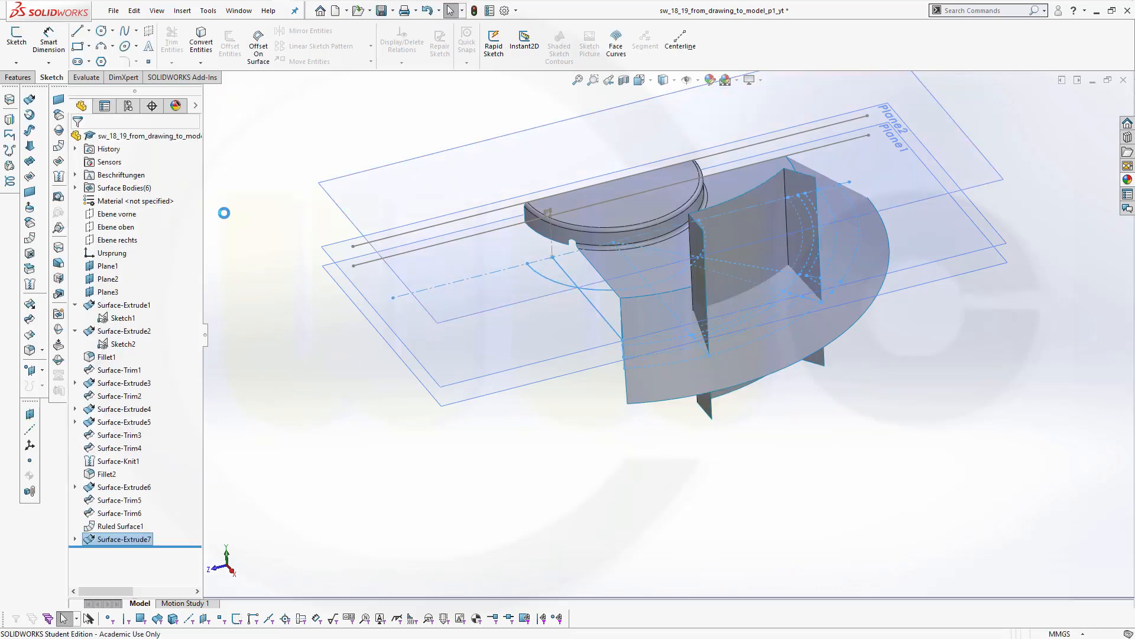
Hide the curved inner wall surface beneath the edge of the flat surface
mouse_move(467, 314)
middle_down()
mouse_move(515, 311)
mouse_move(446, 264)
middle_up()
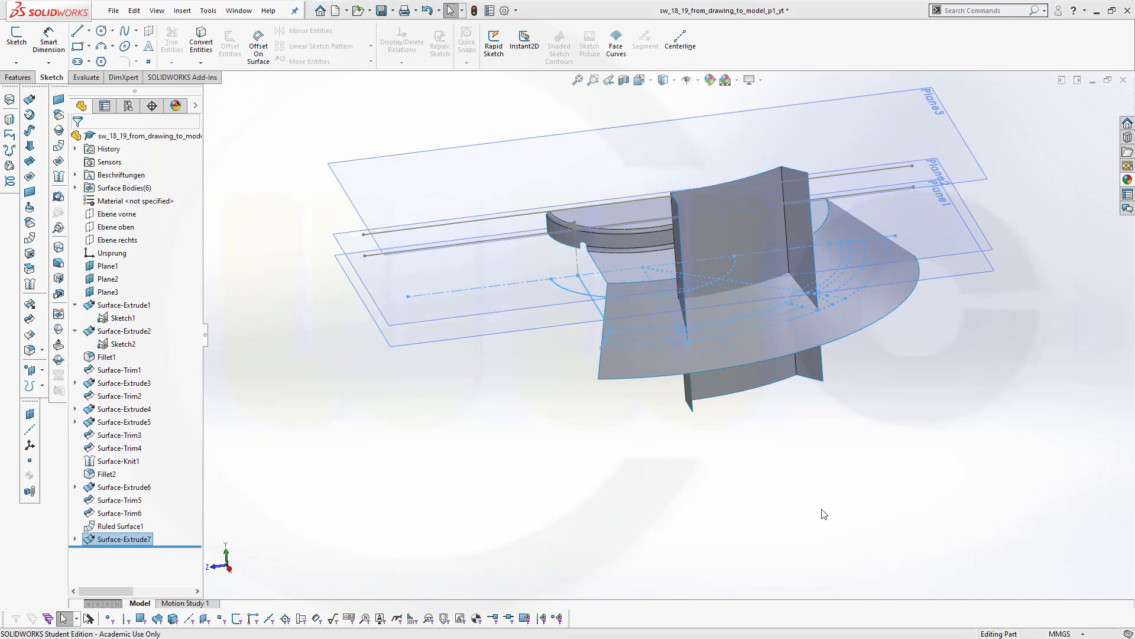
mouse_move(827, 516)
middle_down()
mouse_move(860, 467)
mouse_move(933, 446)
middle_up()
scroll(429, 161, up, 2)
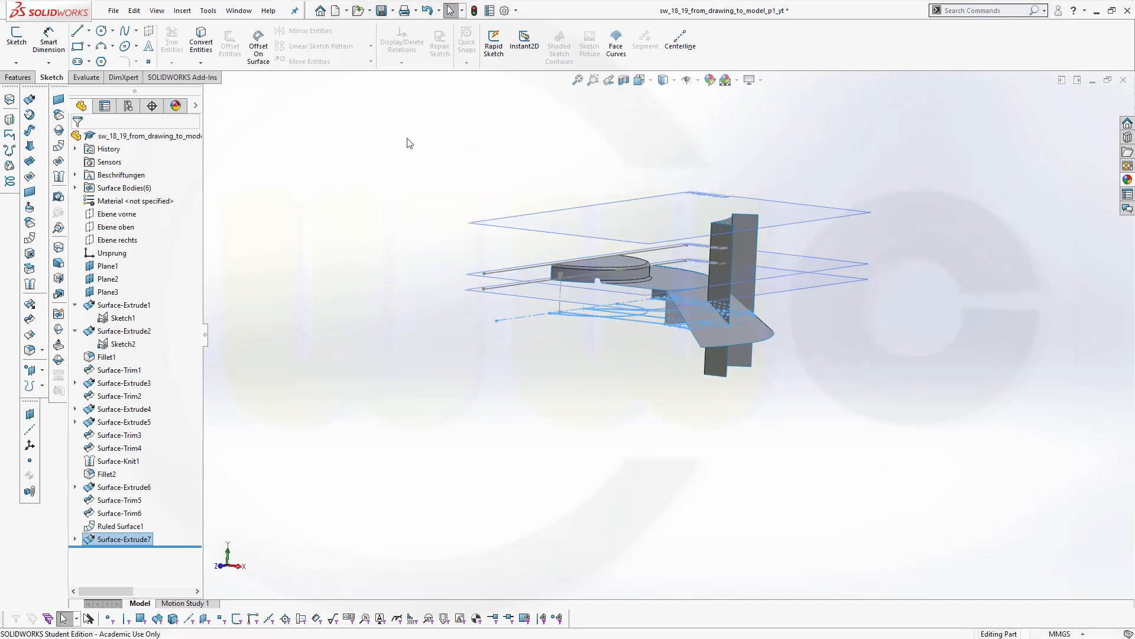
scroll(429, 161, down, 5)
scroll(541, 214, up, 1)
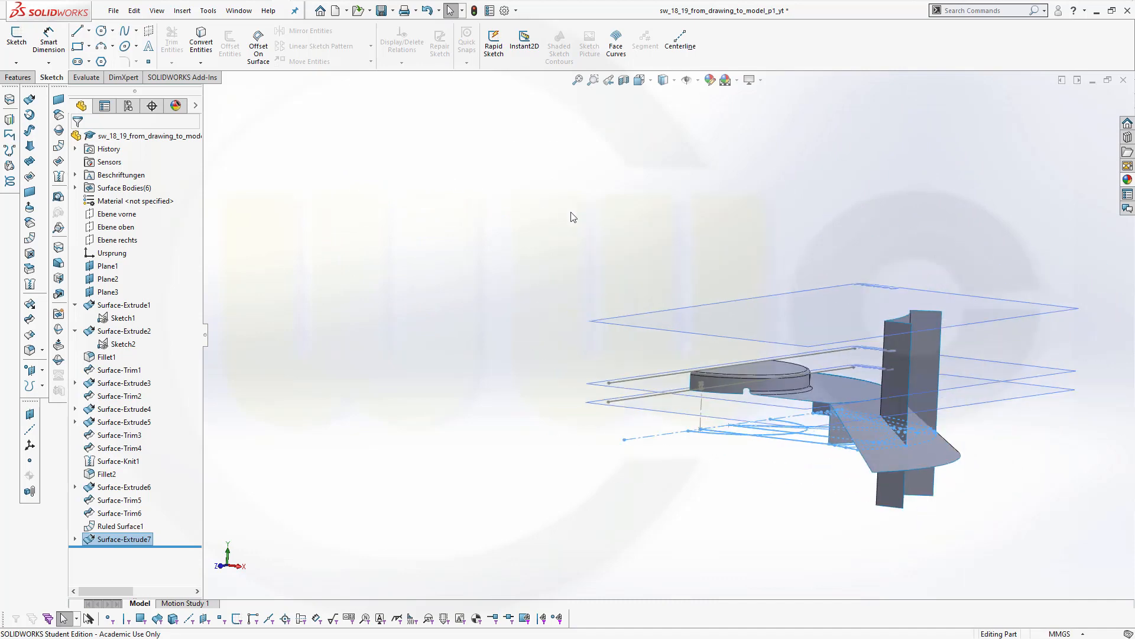
scroll(875, 462, down, 3)
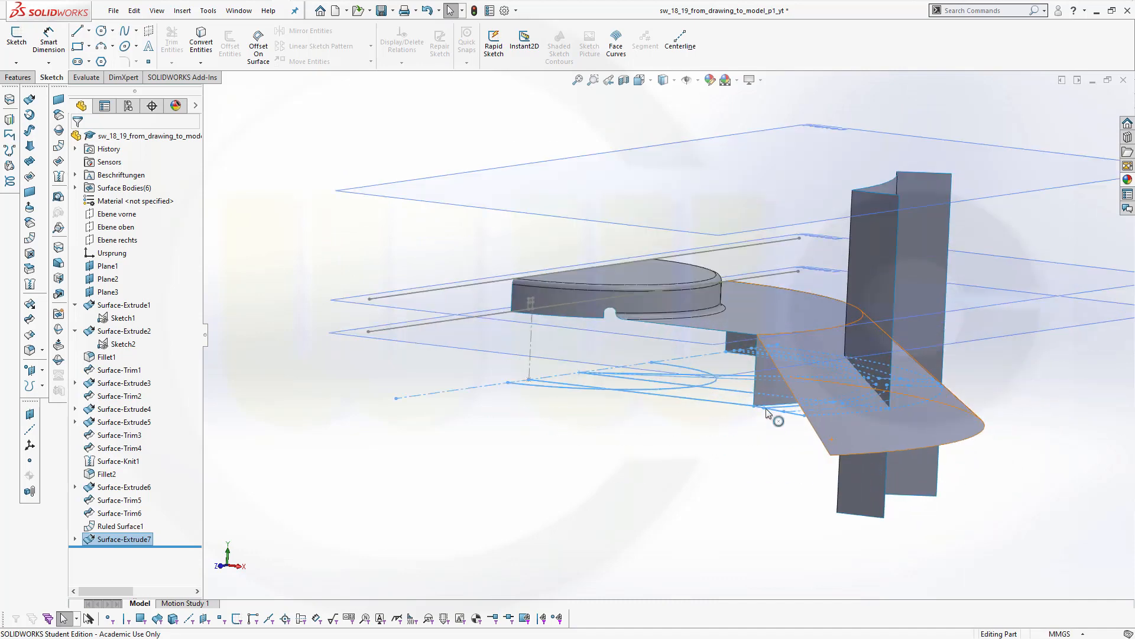
right_click(772, 391)
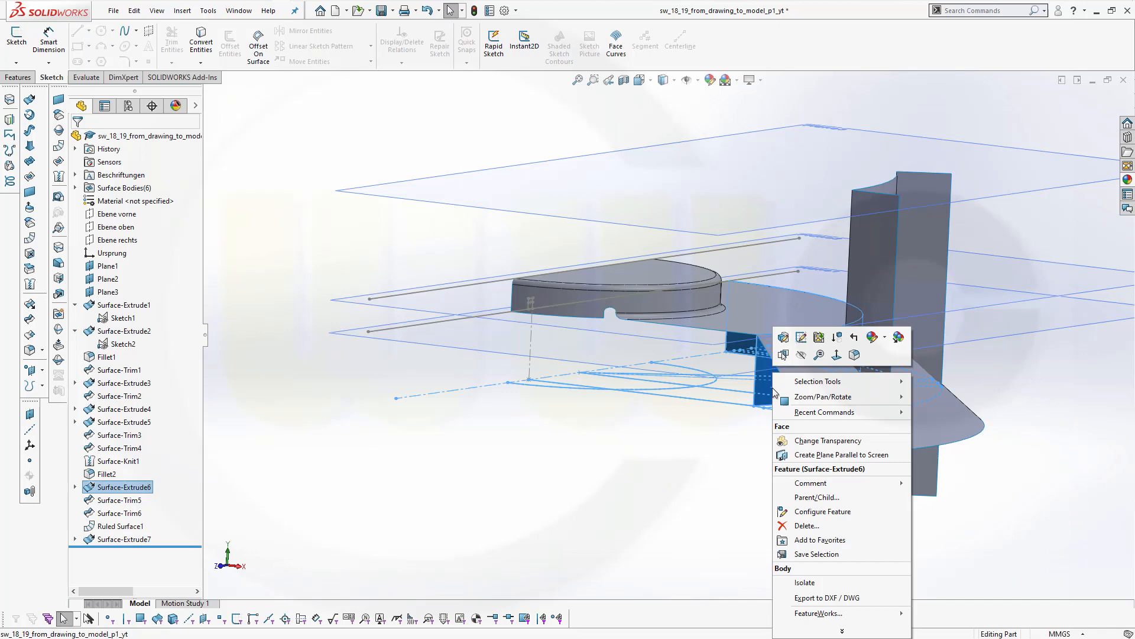
click(805, 354)
click(998, 449)
middle_drag(1031, 494, 1024, 502)
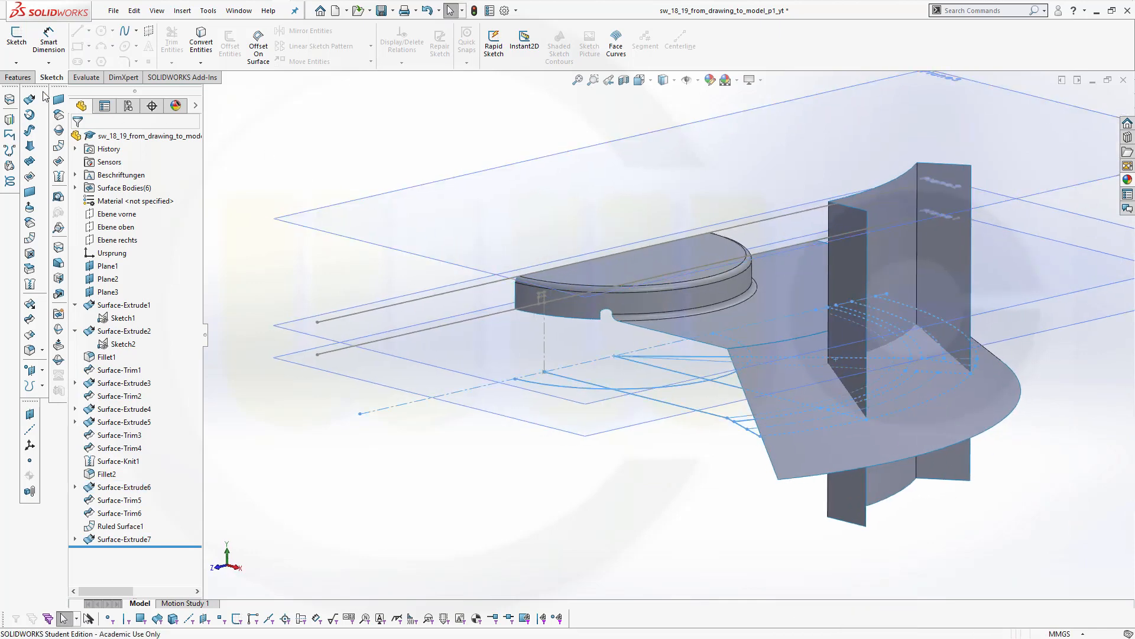
Set up a surface offset with the sloping ruled surface as the only selected face, clearing the other selections
click(29, 222)
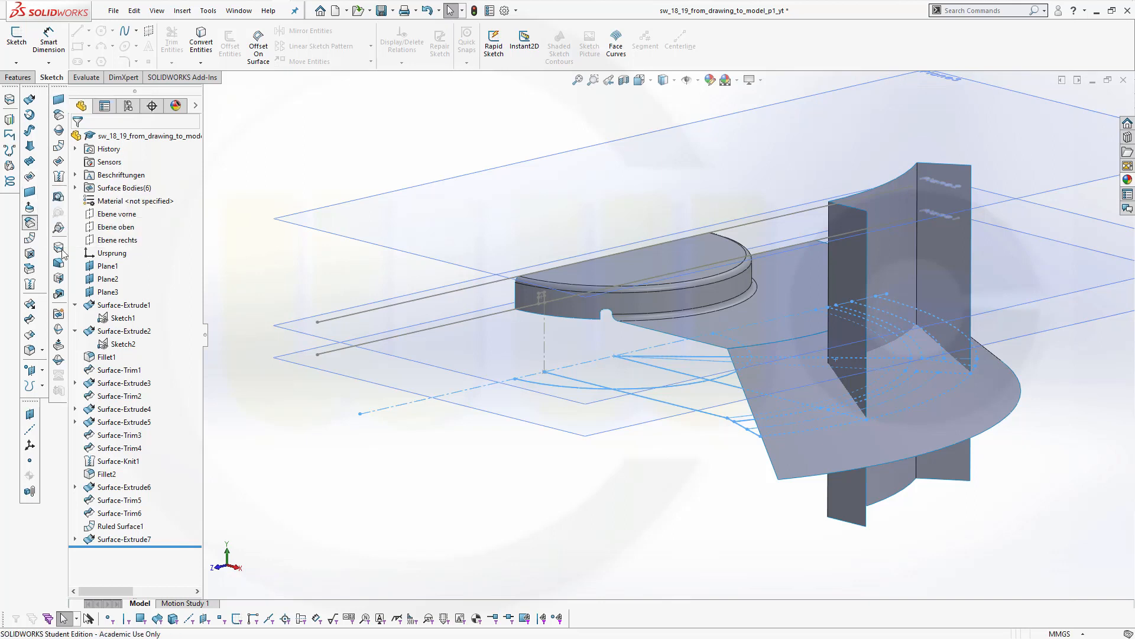
click(825, 456)
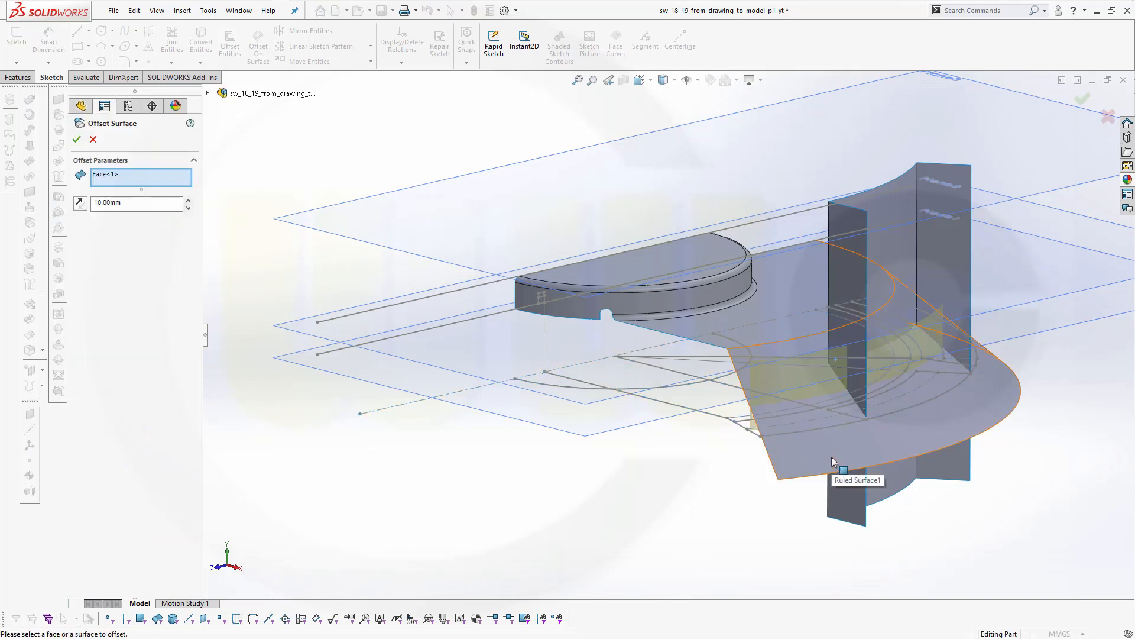
click(958, 424)
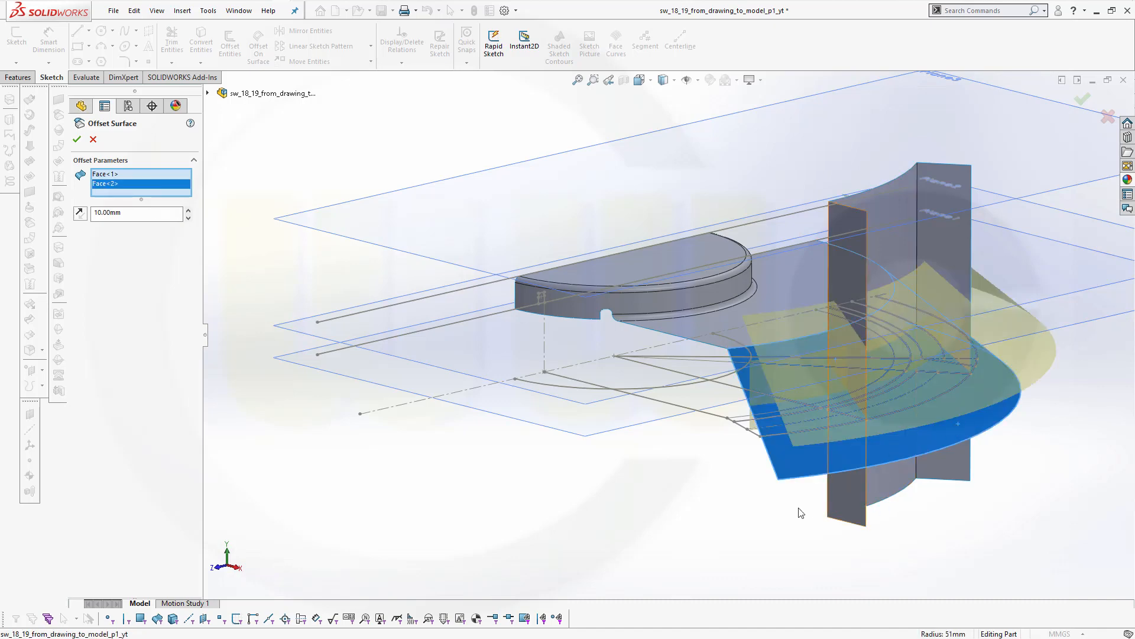
middle_drag(800, 515, 689, 466)
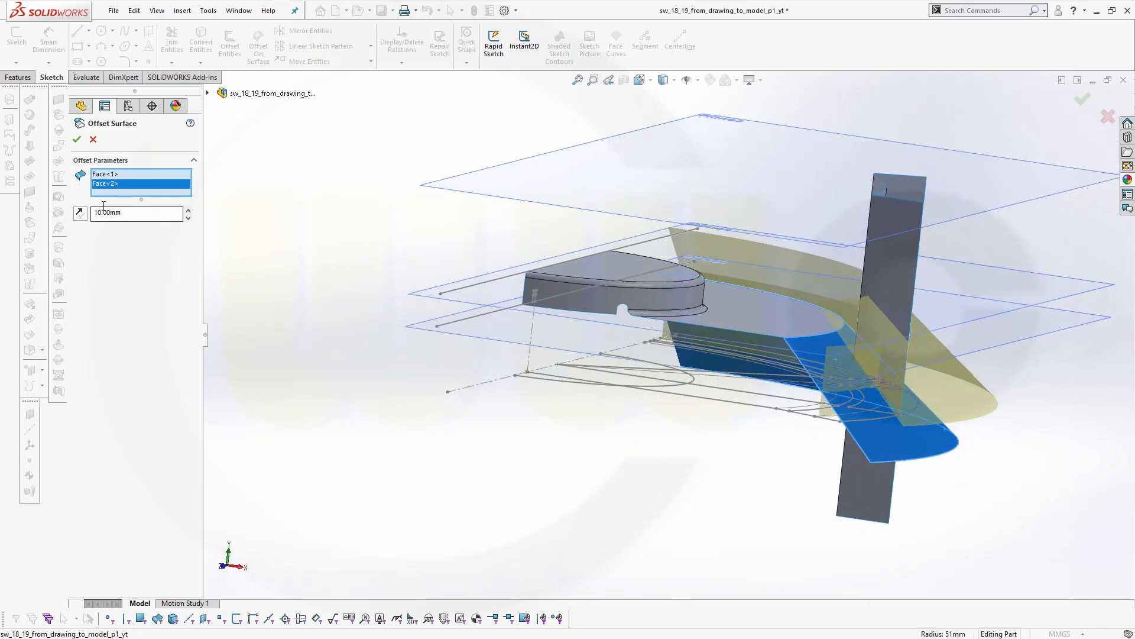
click(109, 174)
right_click(110, 176)
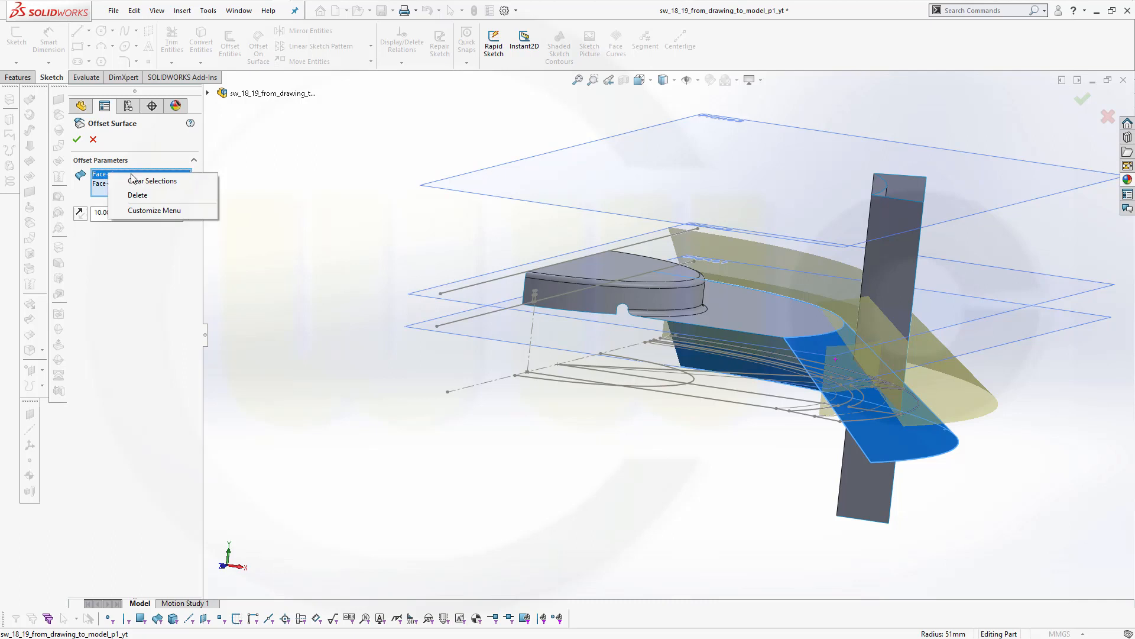
click(144, 184)
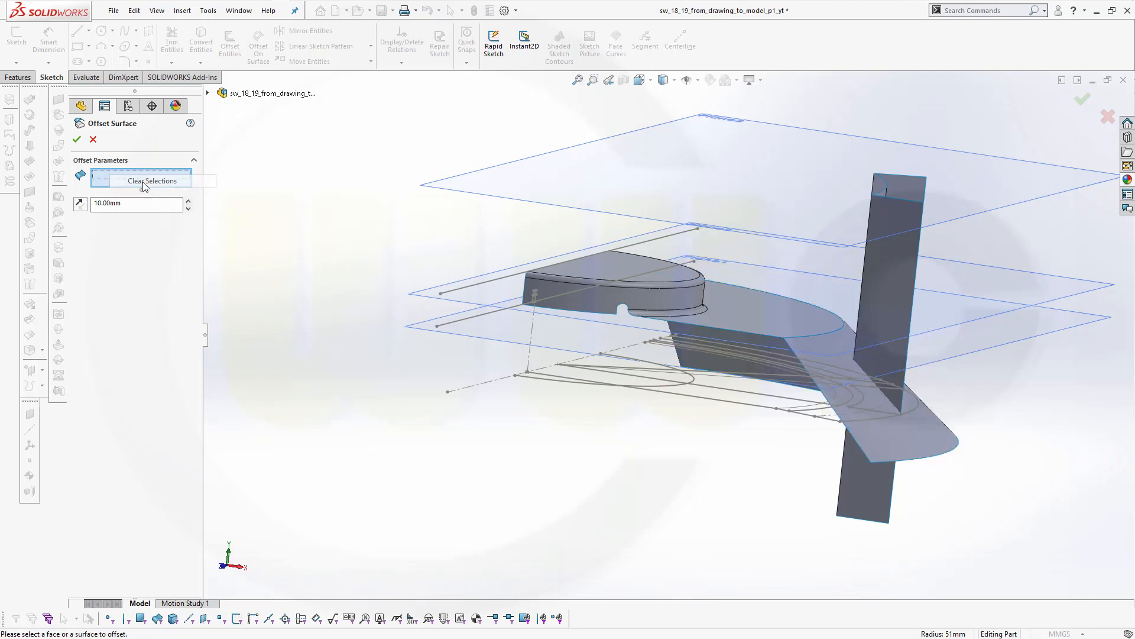
click(897, 445)
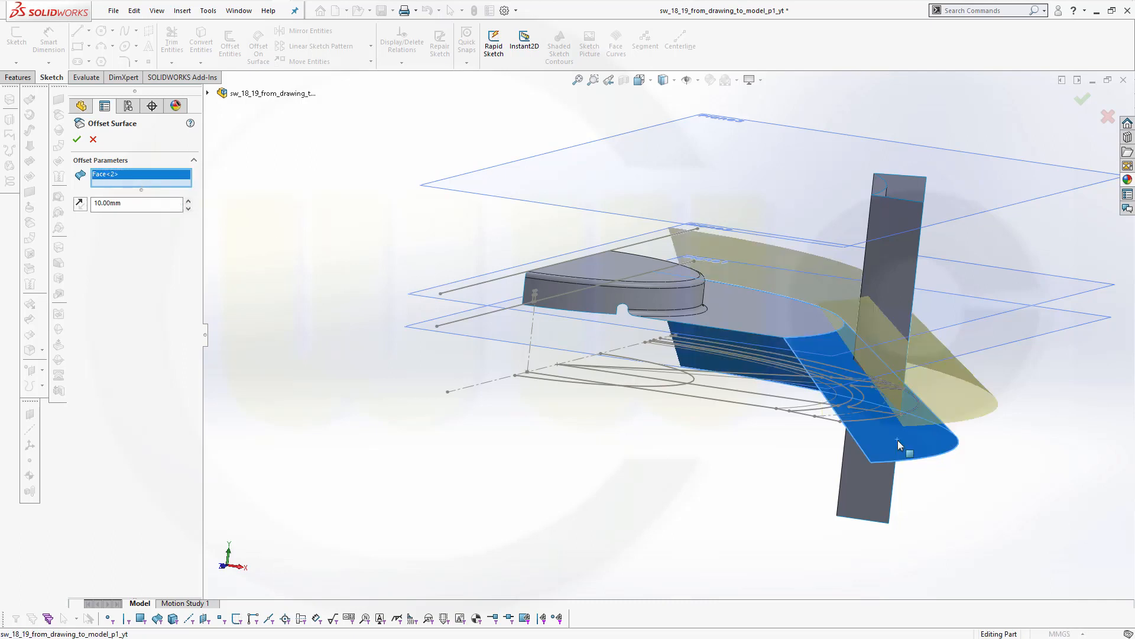
Reverse the offset to the underside of the ruled surface, set the distance to 2 mm and create it
click(80, 203)
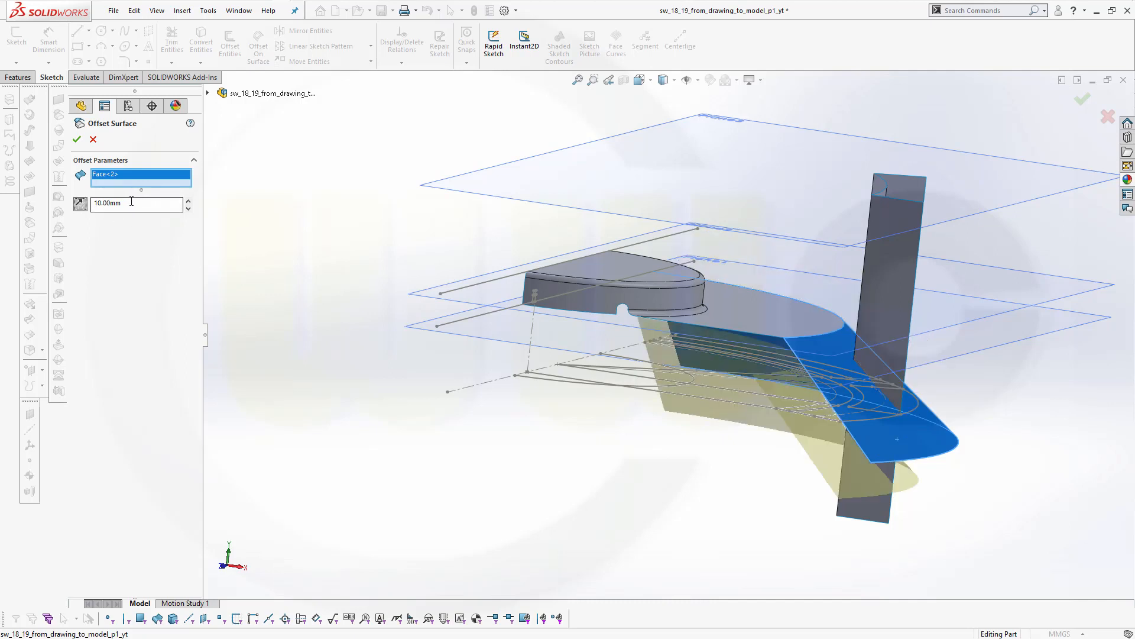
text(2)
key(Return)
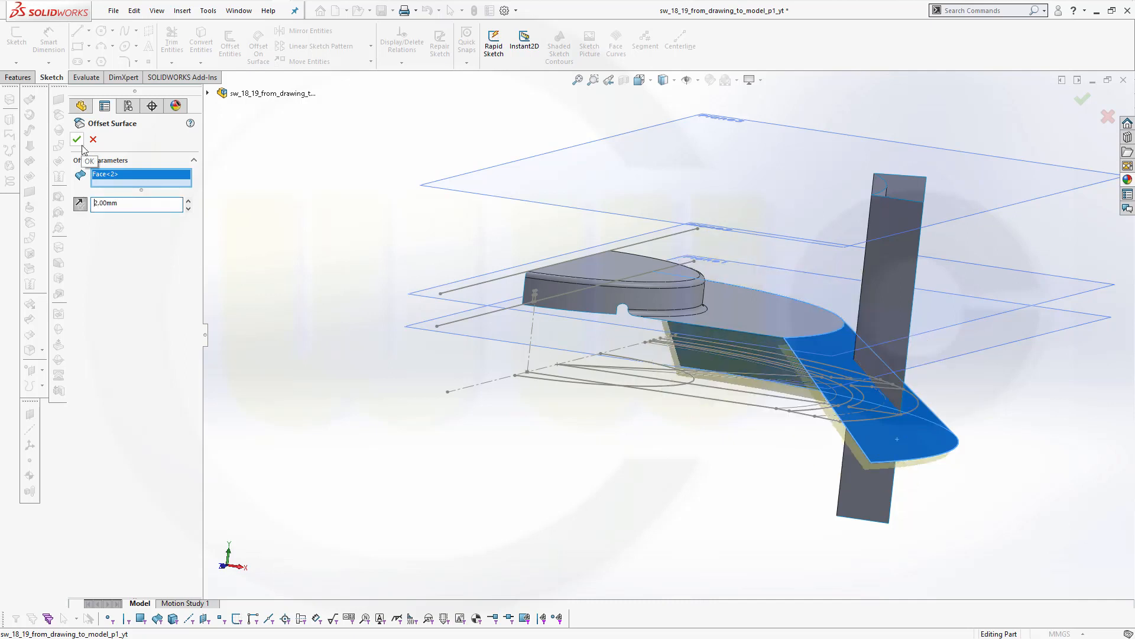
click(77, 139)
Extend the two outer vertical edges of the extruded wall surface by a distance of 5 mm using the Same surface type
middle_drag(1020, 457, 947, 460)
scroll(1000, 426, up, 3)
scroll(722, 314, down, 3)
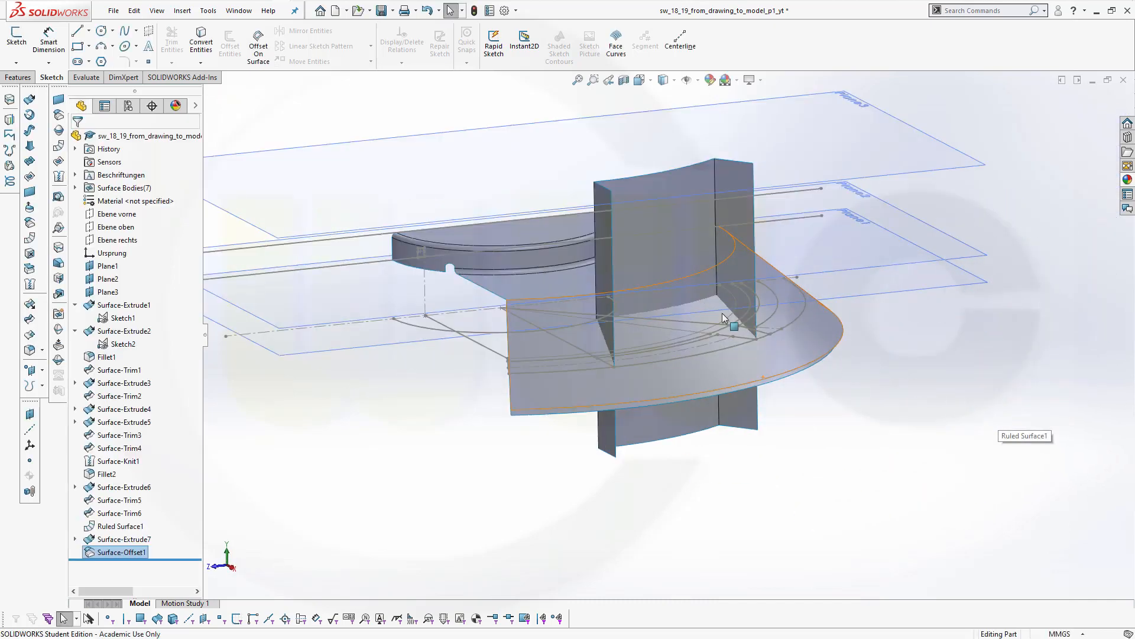
middle_drag(525, 208, 552, 195)
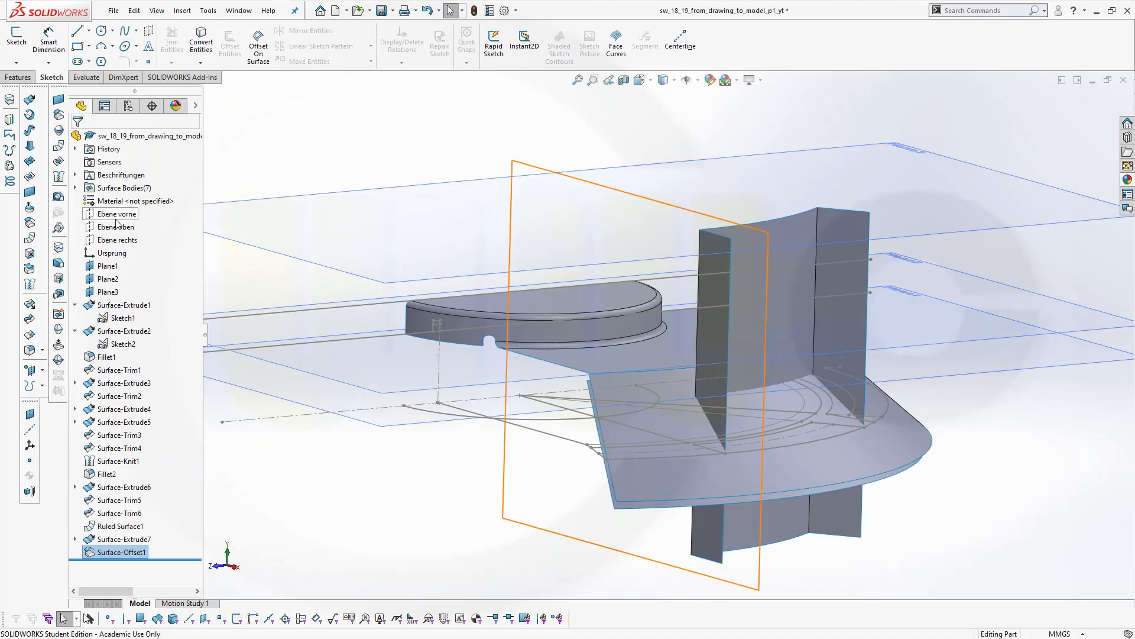
click(29, 305)
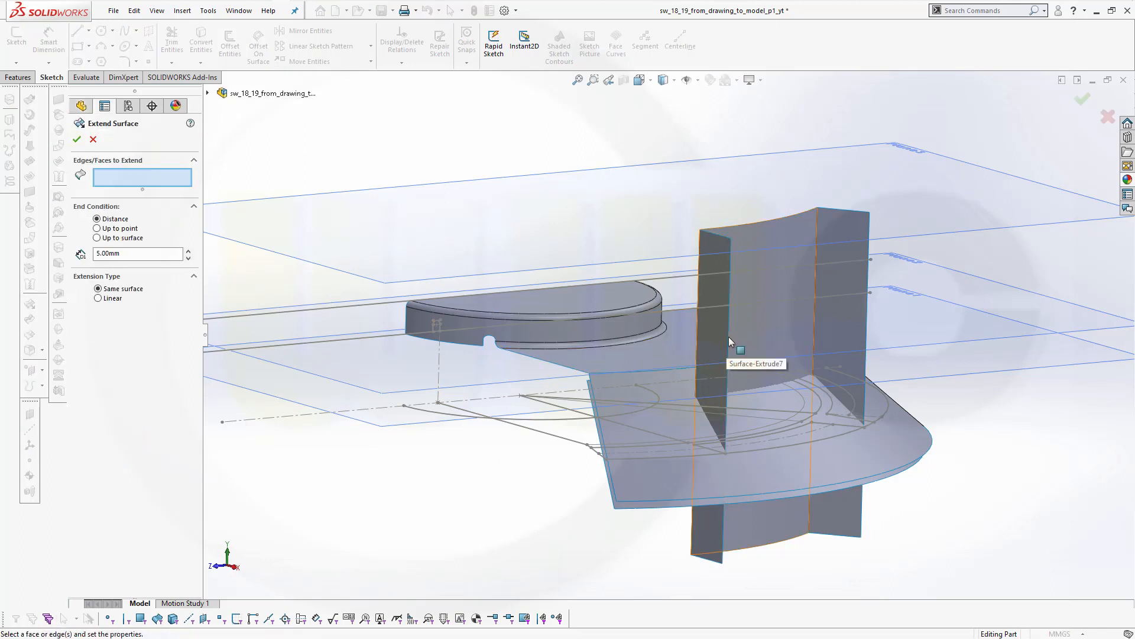
click(728, 337)
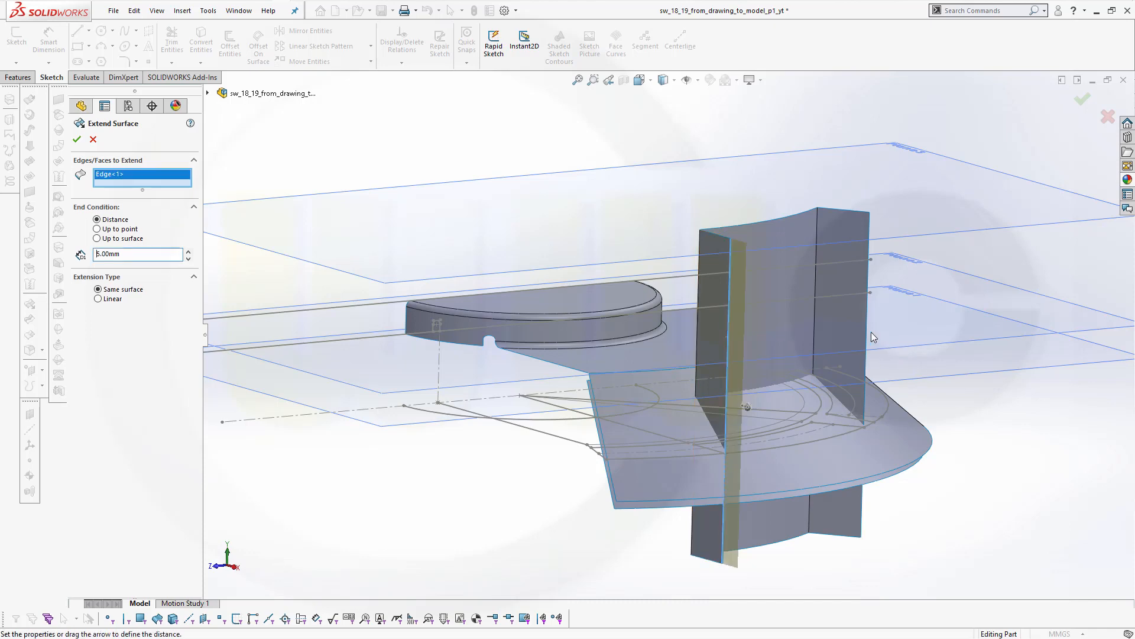
click(865, 414)
middle_drag(892, 558, 880, 611)
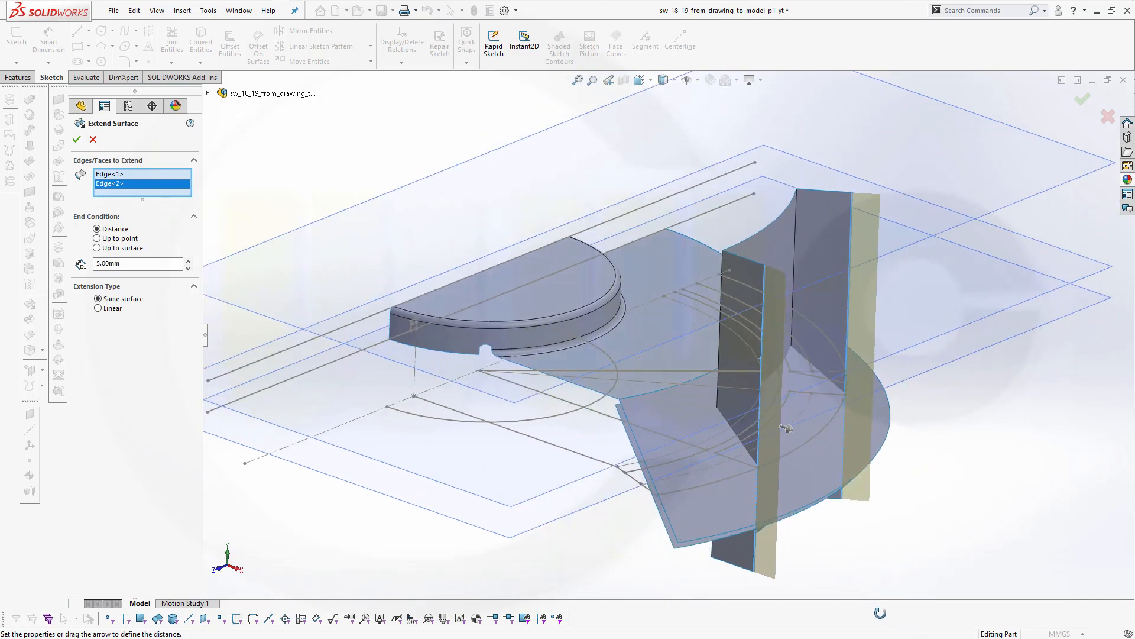
click(77, 140)
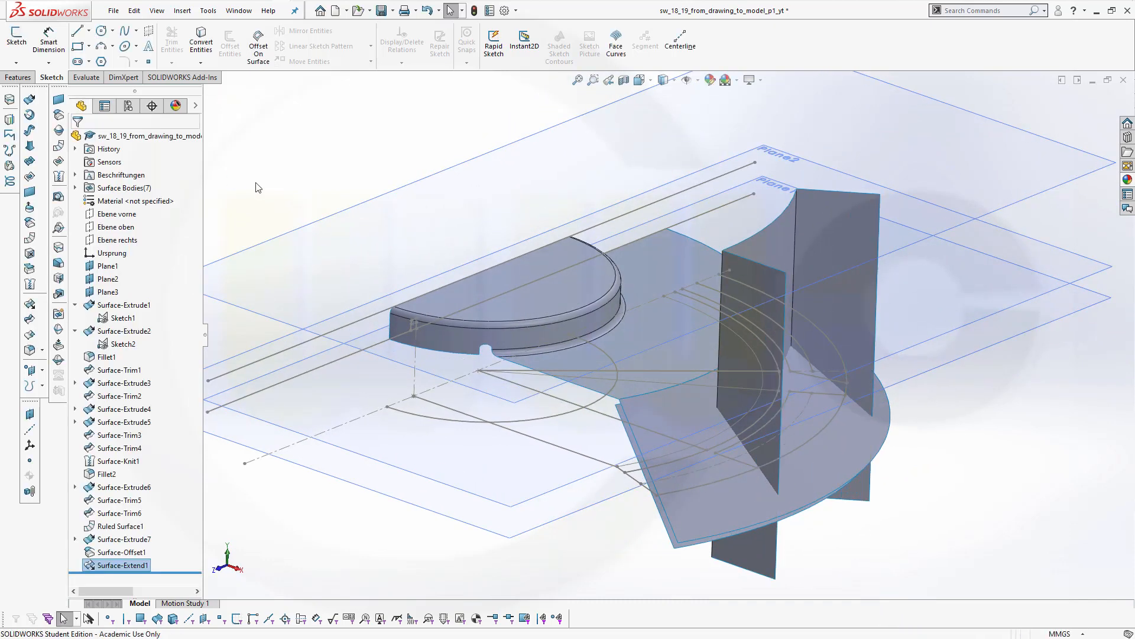
Fillet the two vertical corner edges between the curved wall and its side walls with a 0.5 mm radius
click(28, 351)
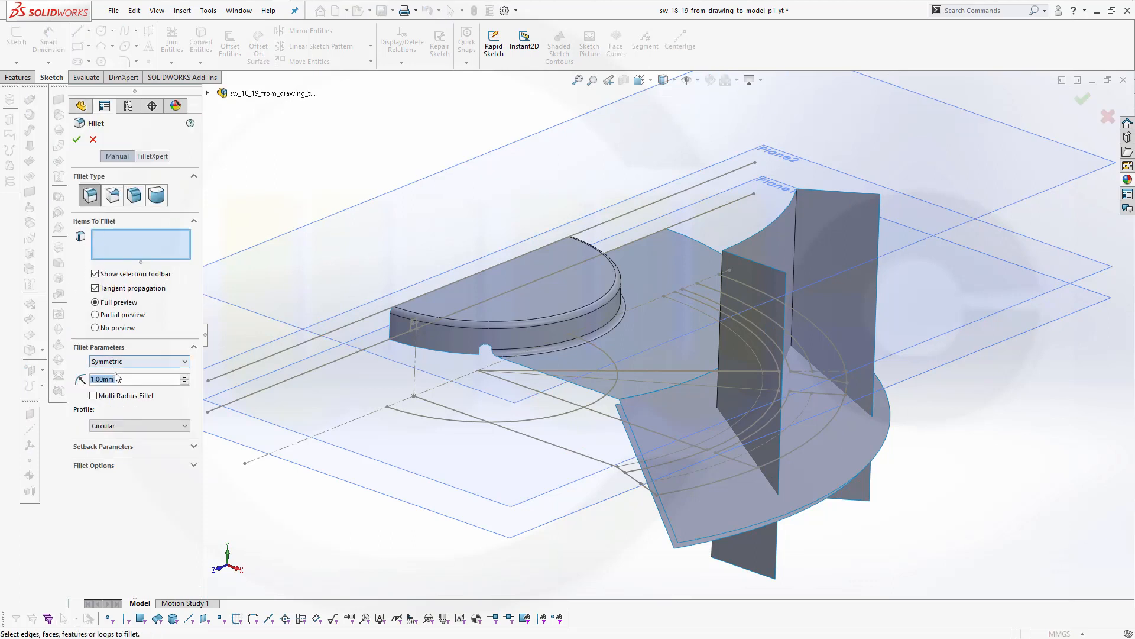
text(0.5)
key(Return)
click(796, 230)
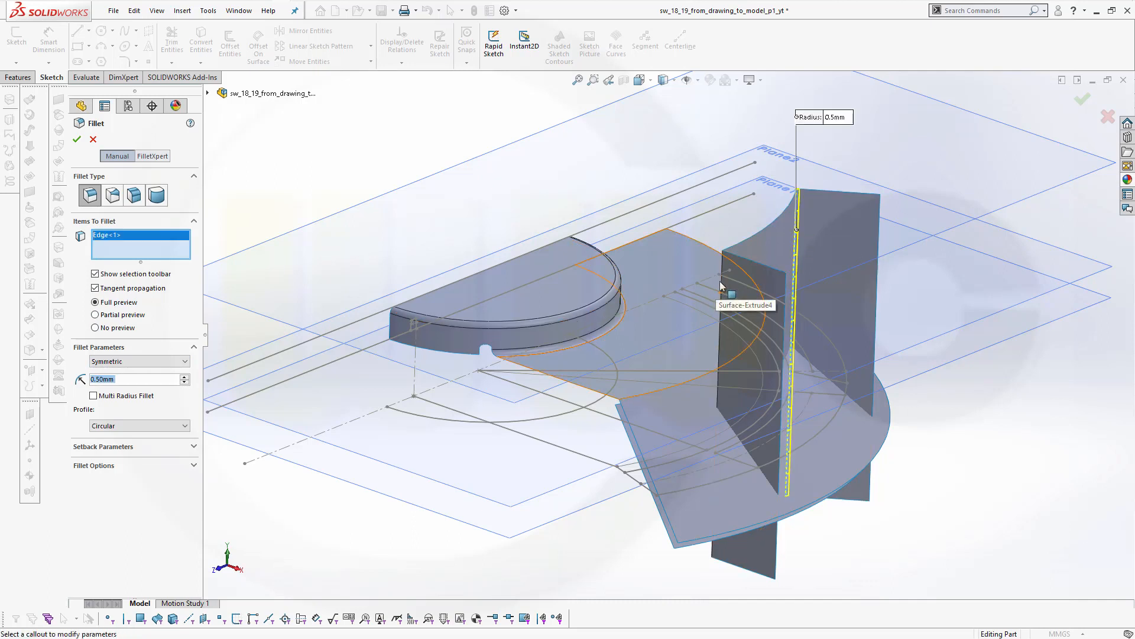
click(723, 294)
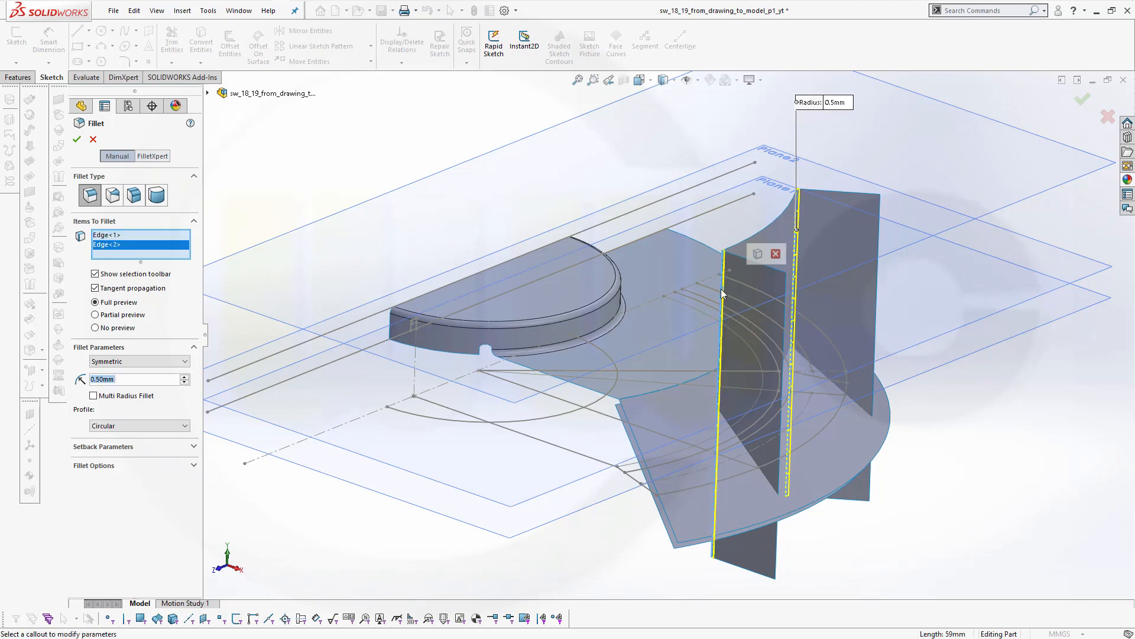
click(77, 141)
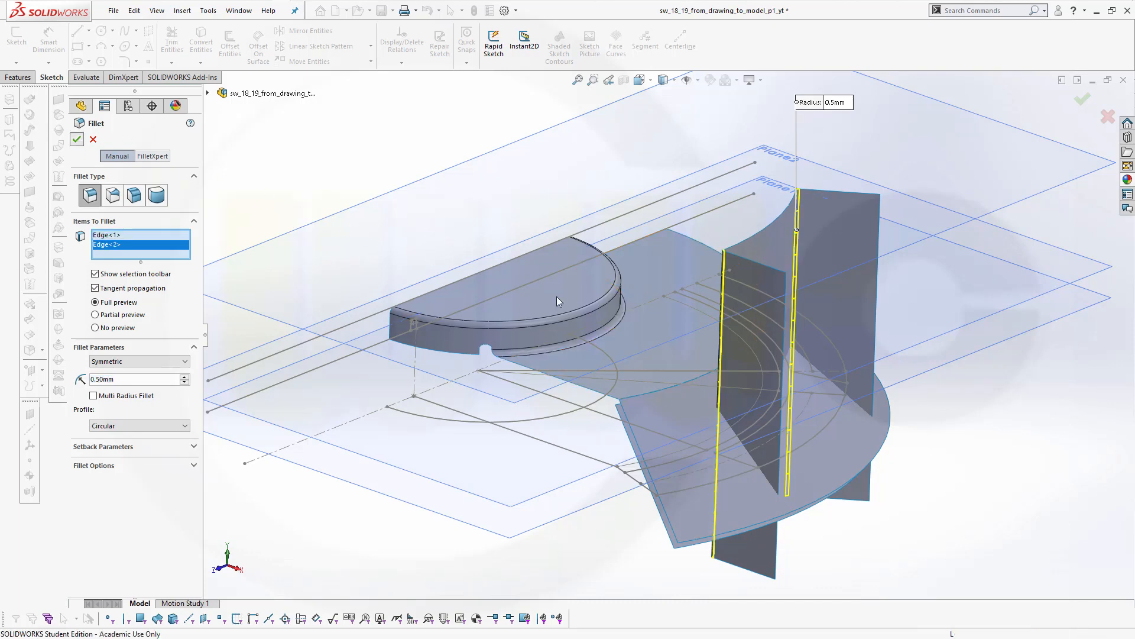
Set up a 0.5 mm face fillet with the extruded wall's curved face as the first face set, reversing its normal direction
middle_drag(901, 499, 948, 433)
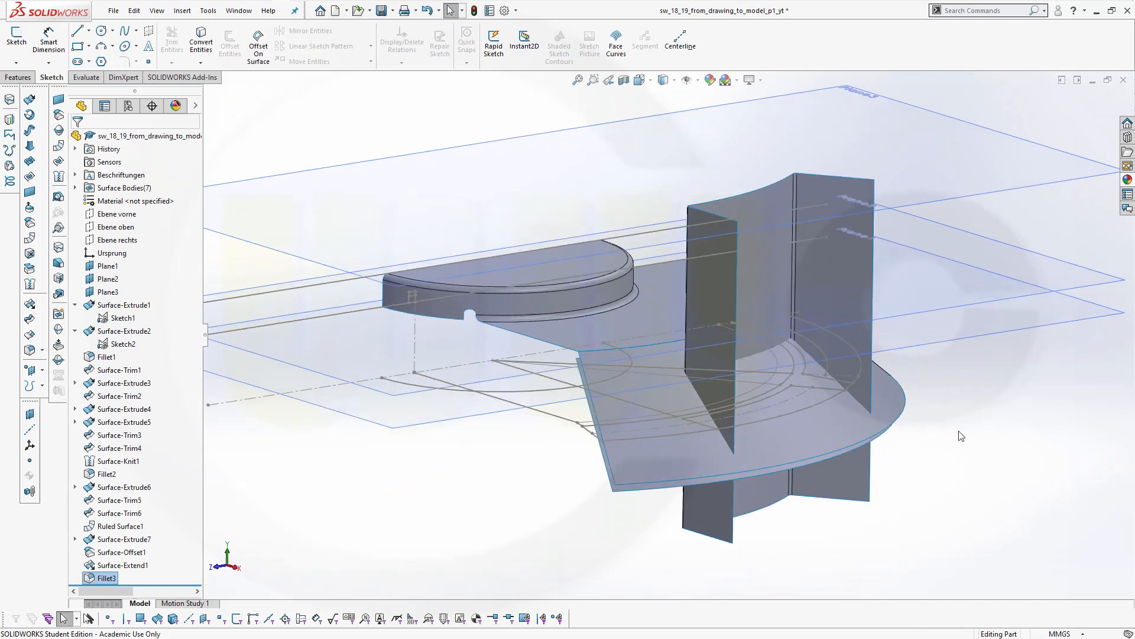
scroll(959, 431, up, 2)
scroll(959, 431, down, 2)
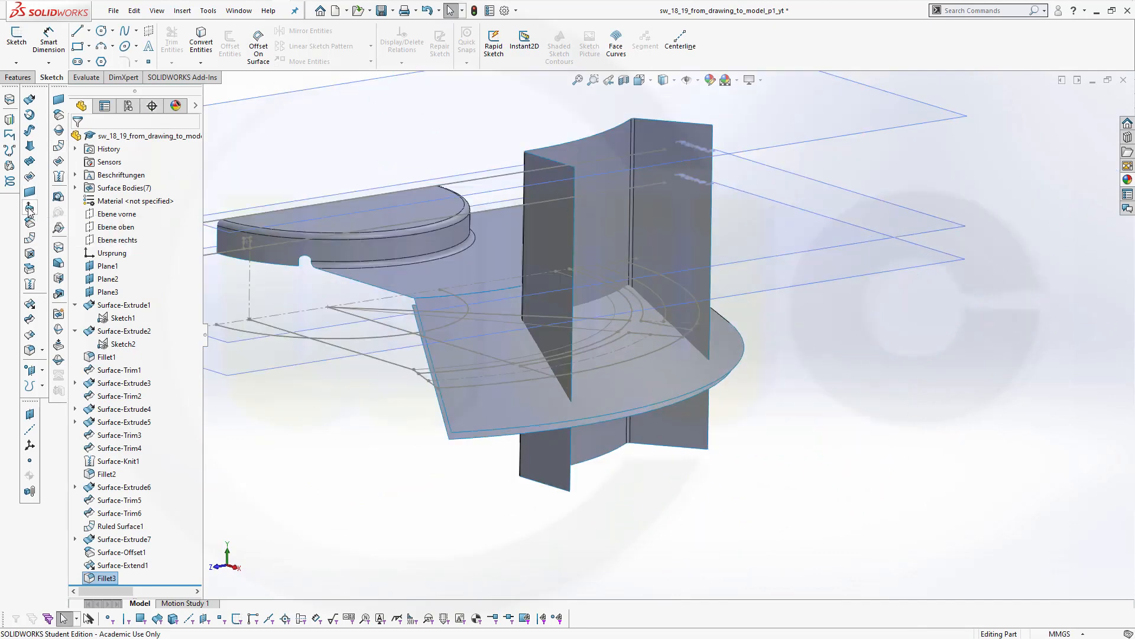
click(29, 350)
click(135, 195)
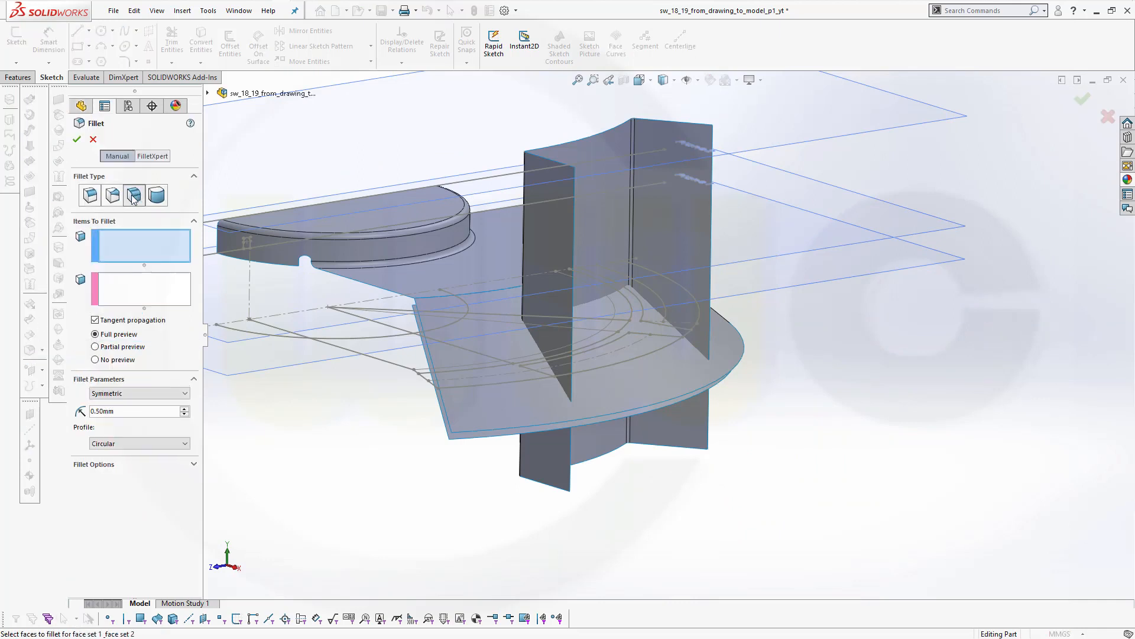
click(127, 246)
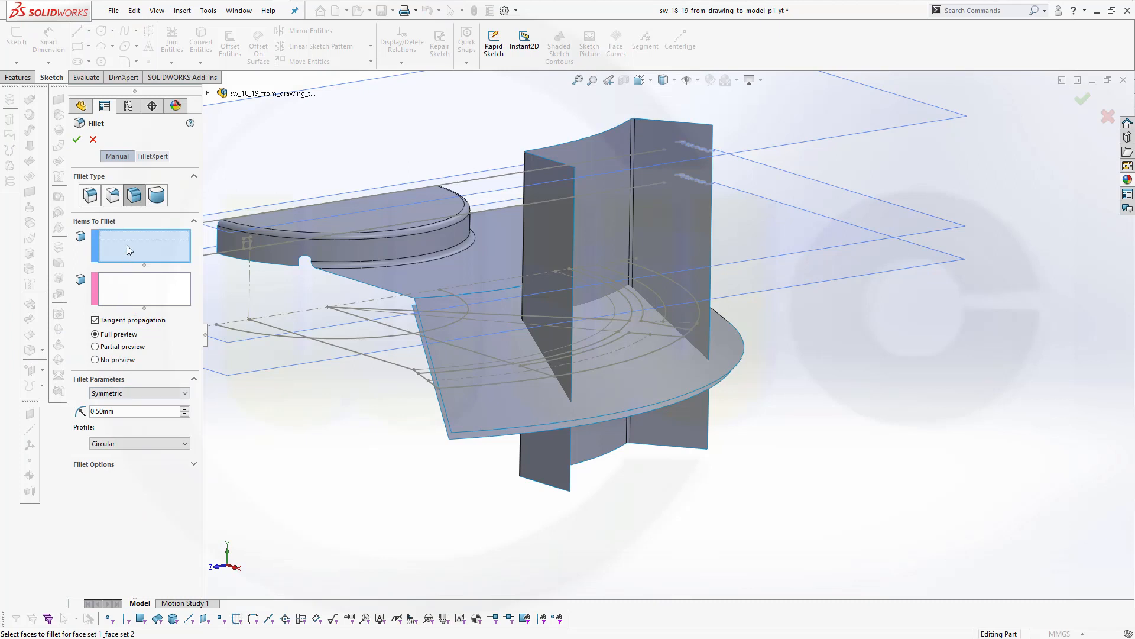
click(598, 234)
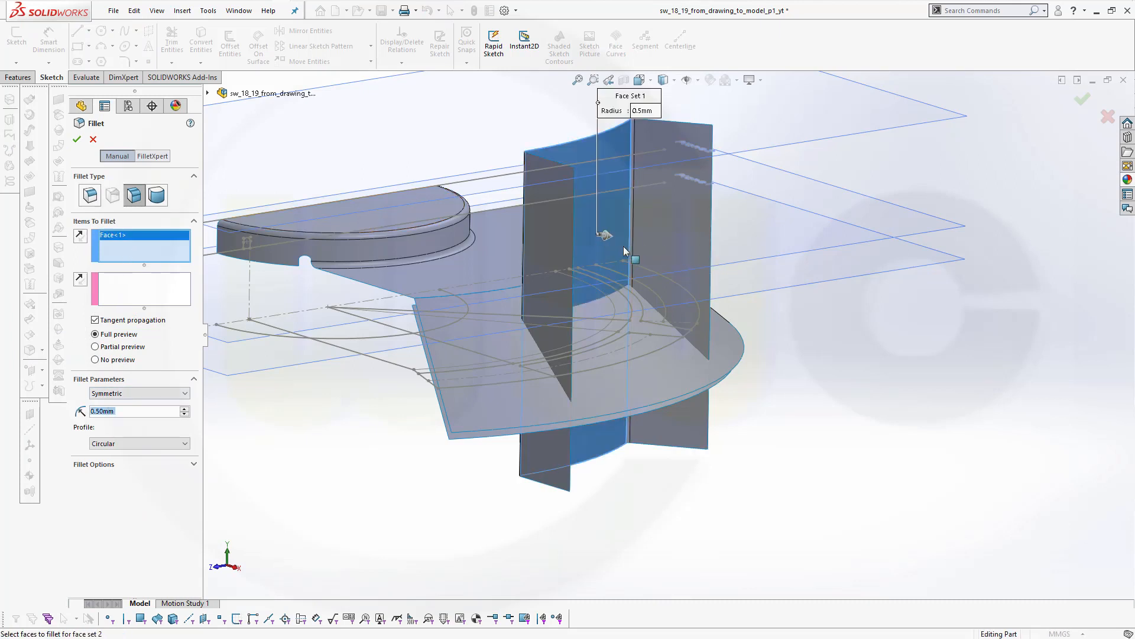
middle_drag(908, 474, 926, 523)
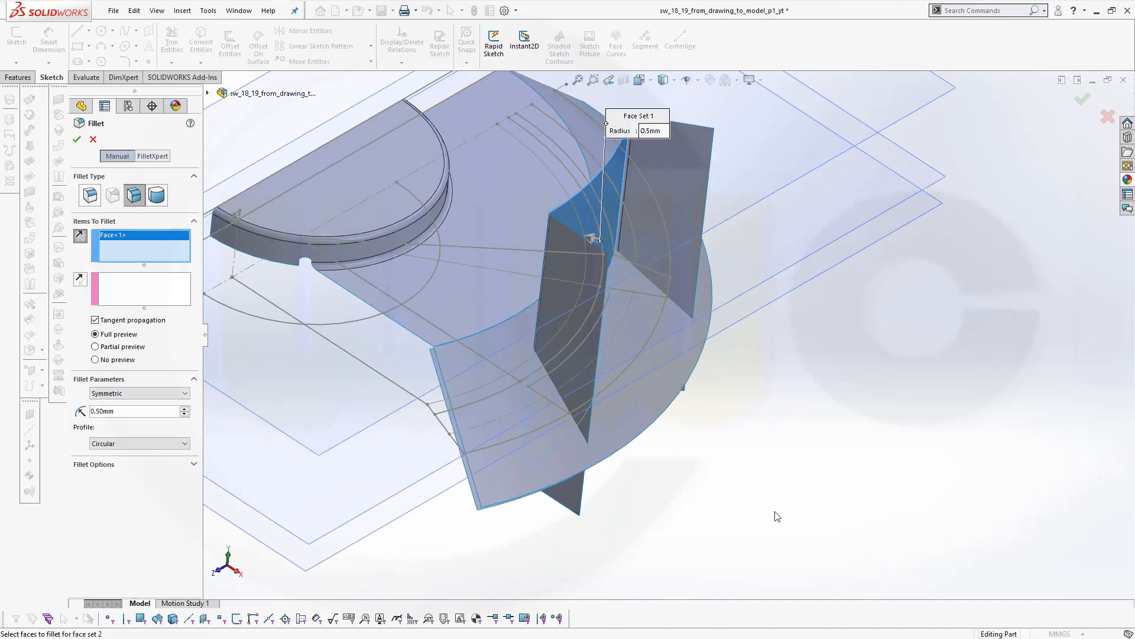
middle_drag(777, 516, 743, 451)
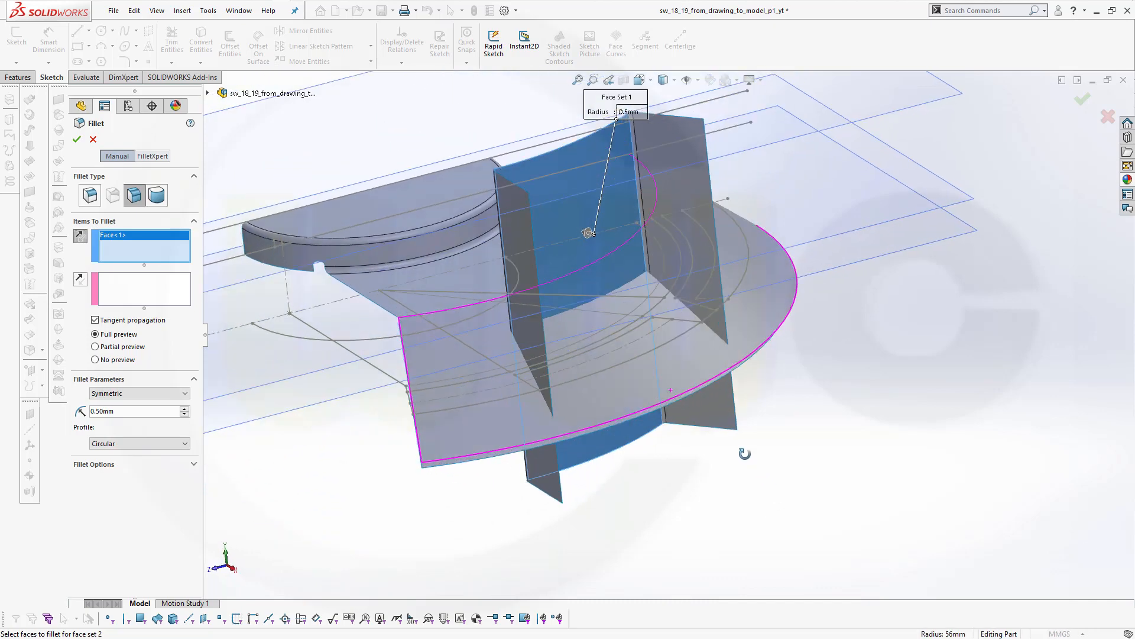
Add the upper sloping ruled surface as the second face set and create the face fillet
click(153, 285)
click(580, 319)
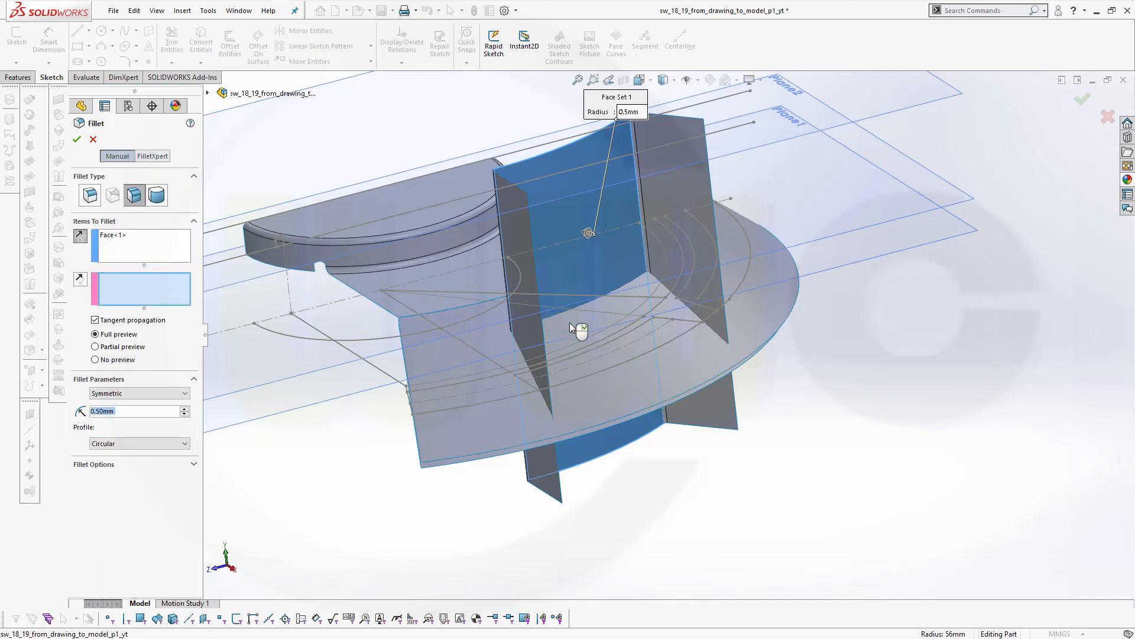
click(574, 325)
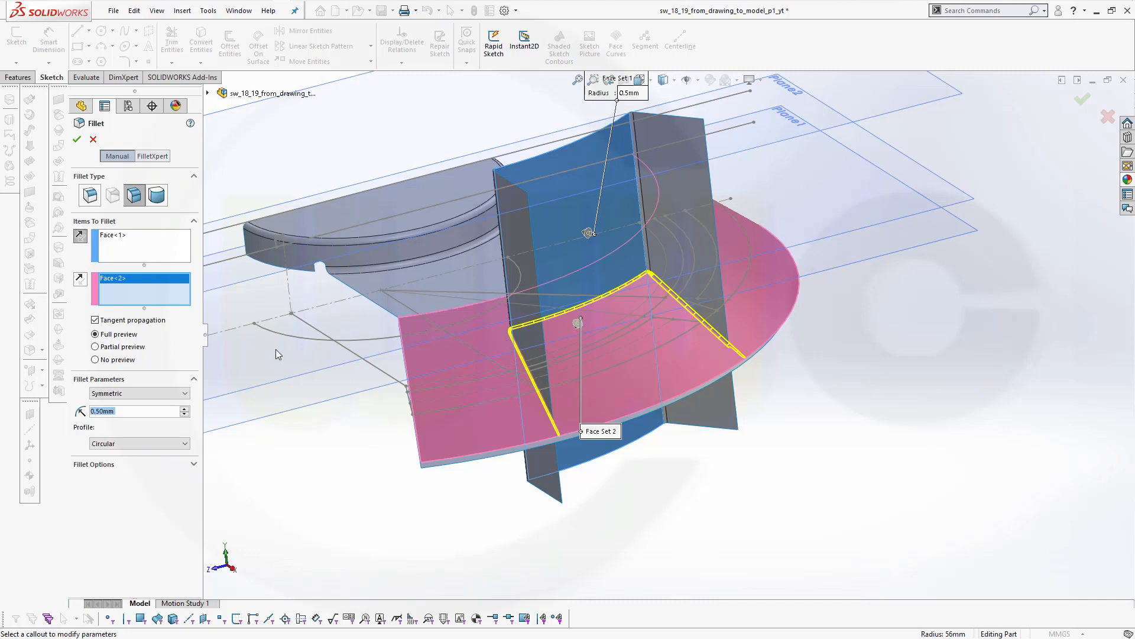
middle_drag(717, 529, 621, 485)
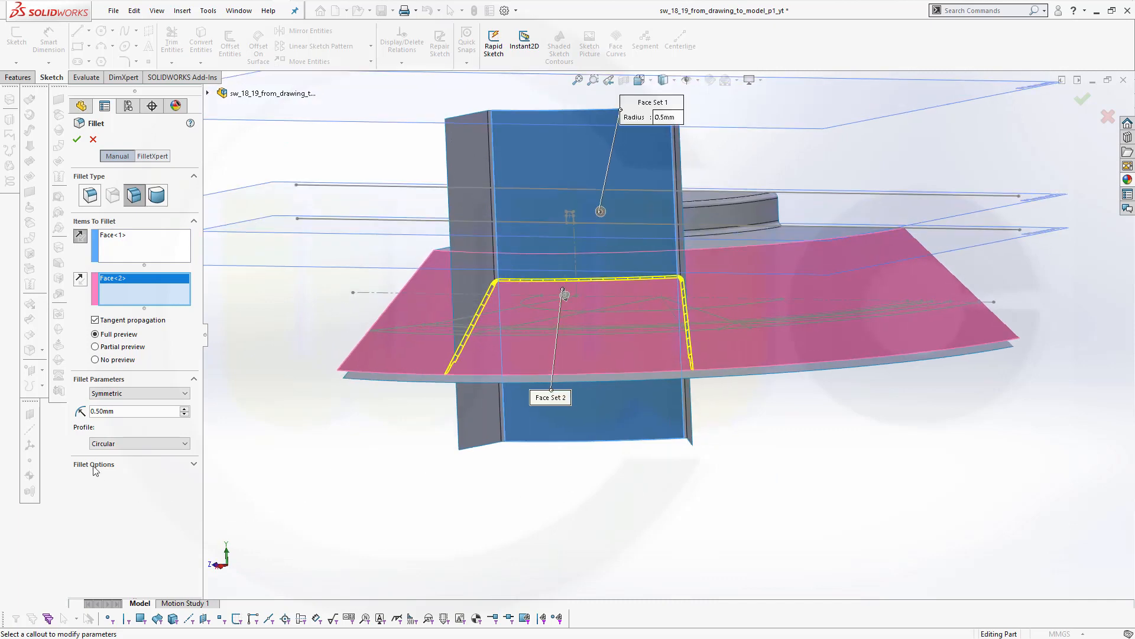
click(77, 140)
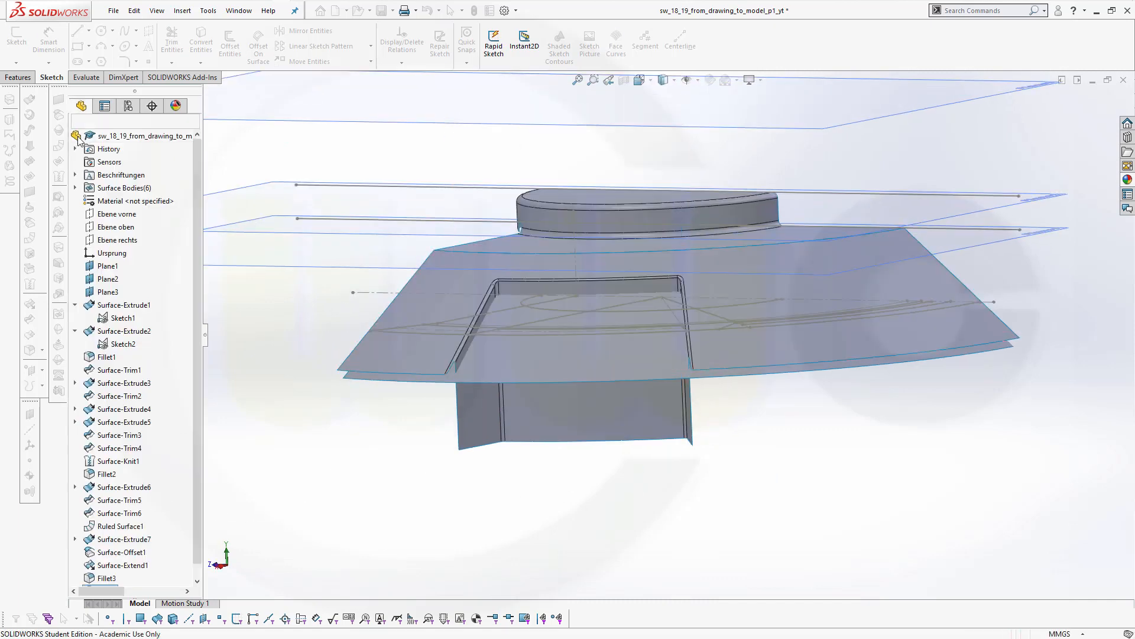
Create a 0.5 mm face fillet between the lower offset surface, with its normal reversed, and the wall's curved face
mouse_move(591, 459)
middle_down()
mouse_move(603, 484)
mouse_move(633, 491)
mouse_move(611, 471)
middle_up()
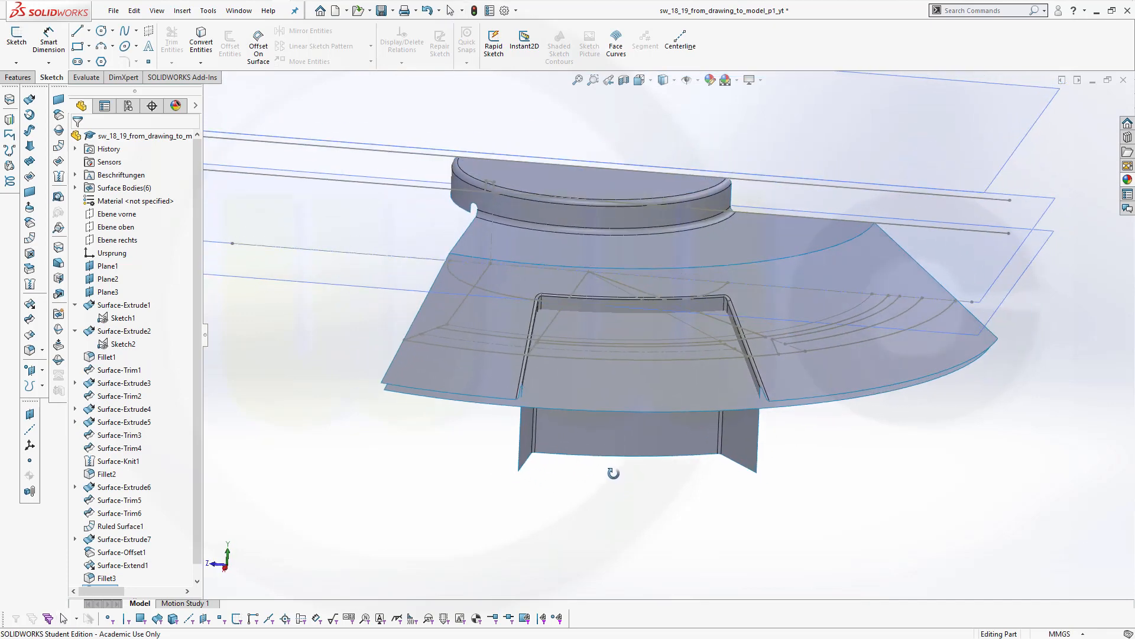
click(30, 349)
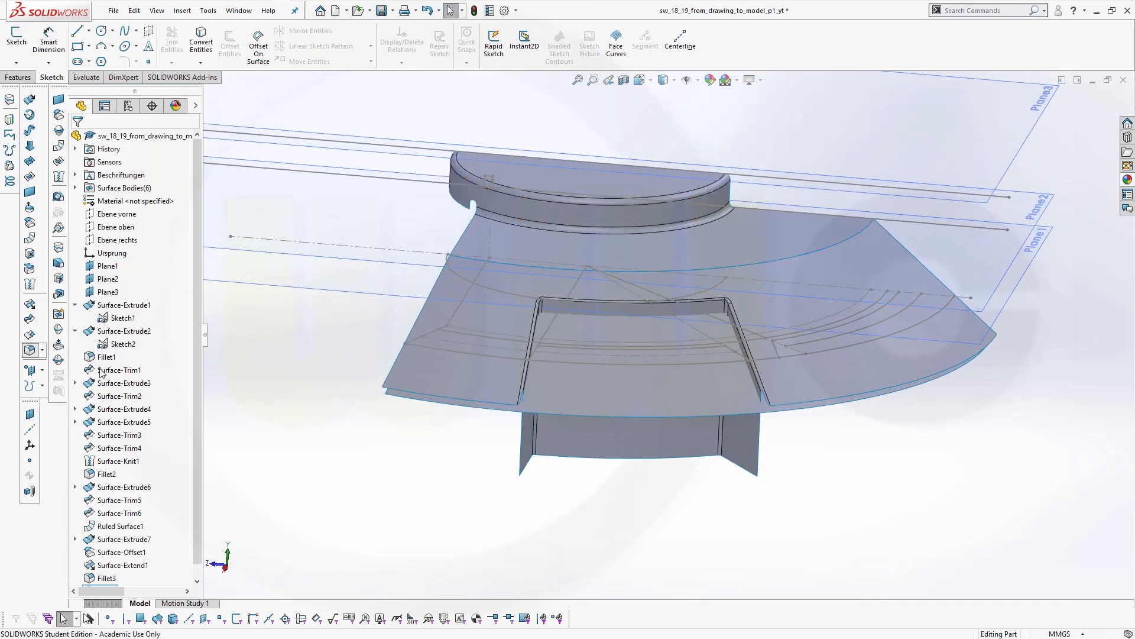
click(601, 392)
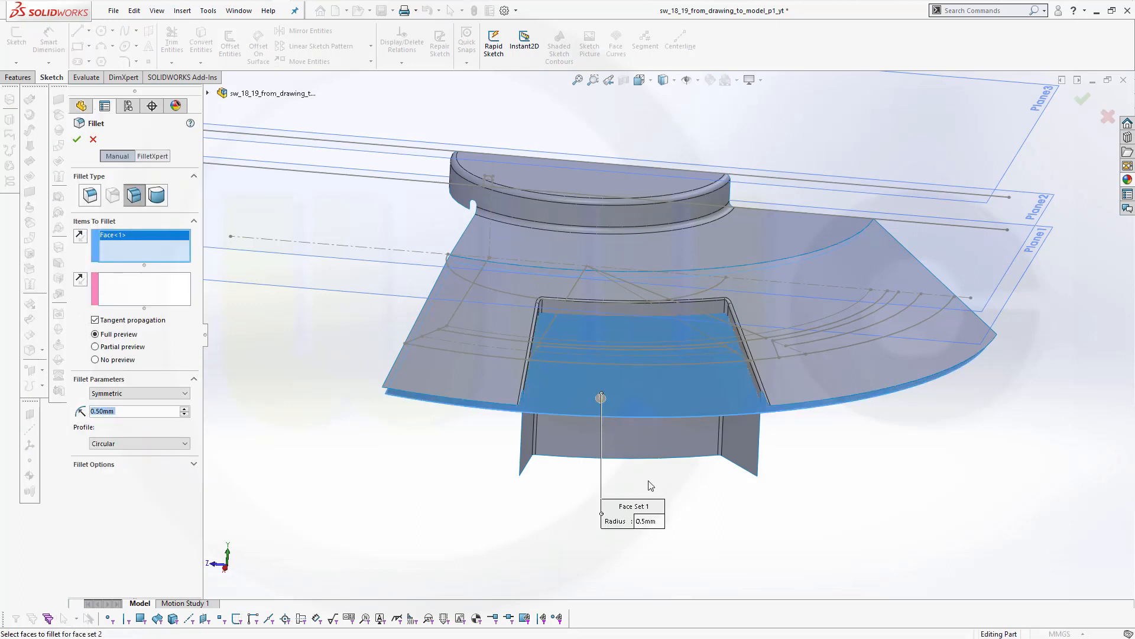
click(81, 237)
middle_drag(779, 579, 526, 501)
click(121, 287)
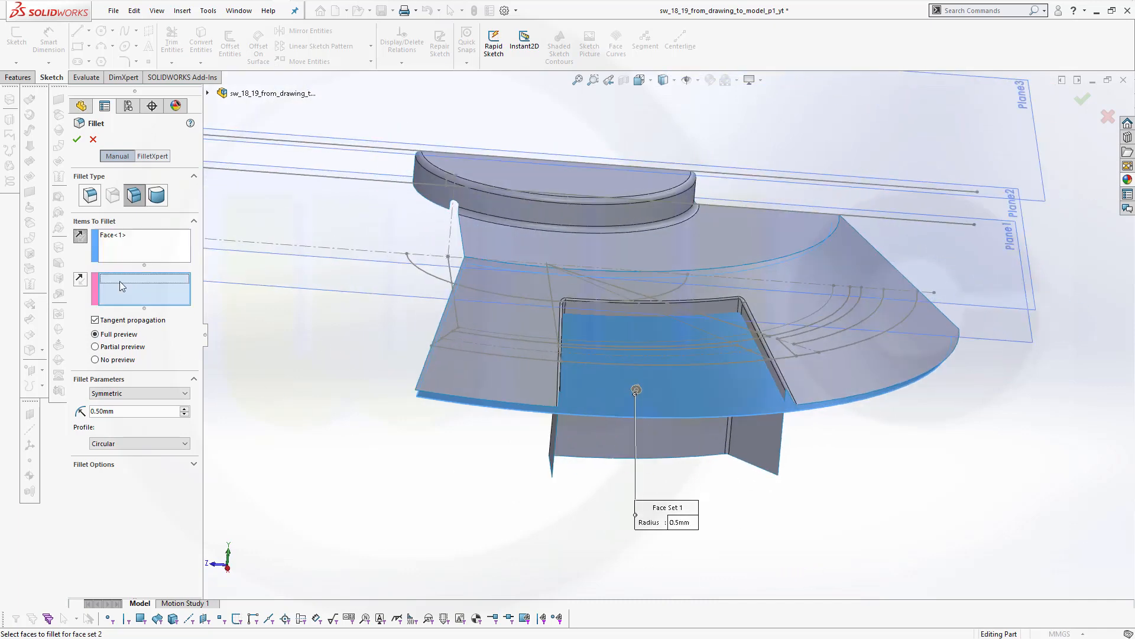
click(617, 309)
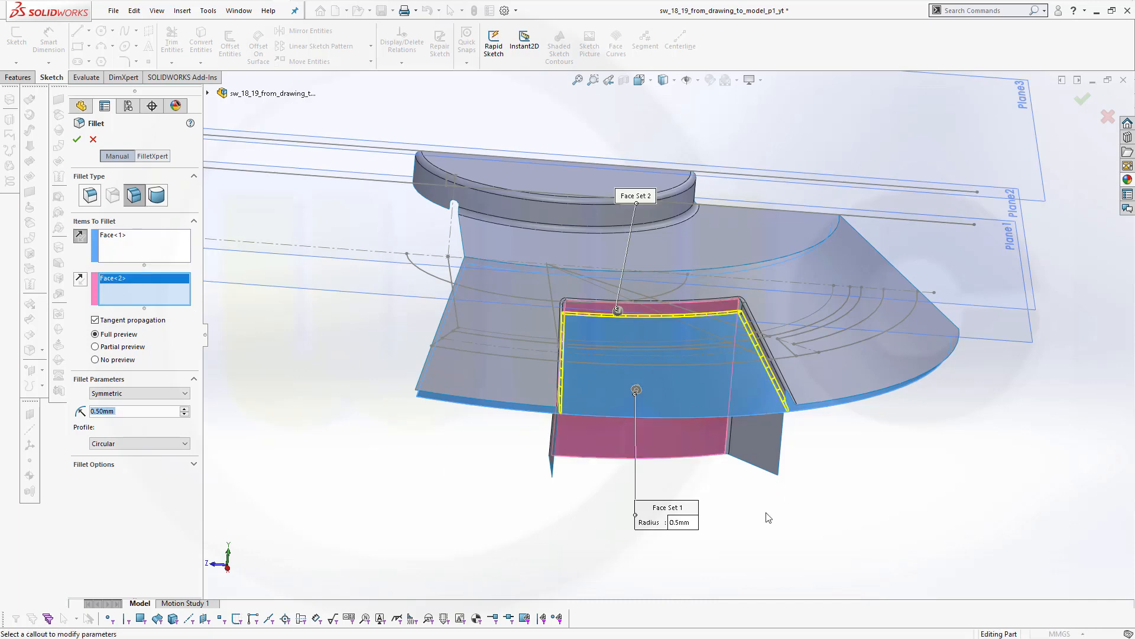
middle_drag(605, 565, 584, 505)
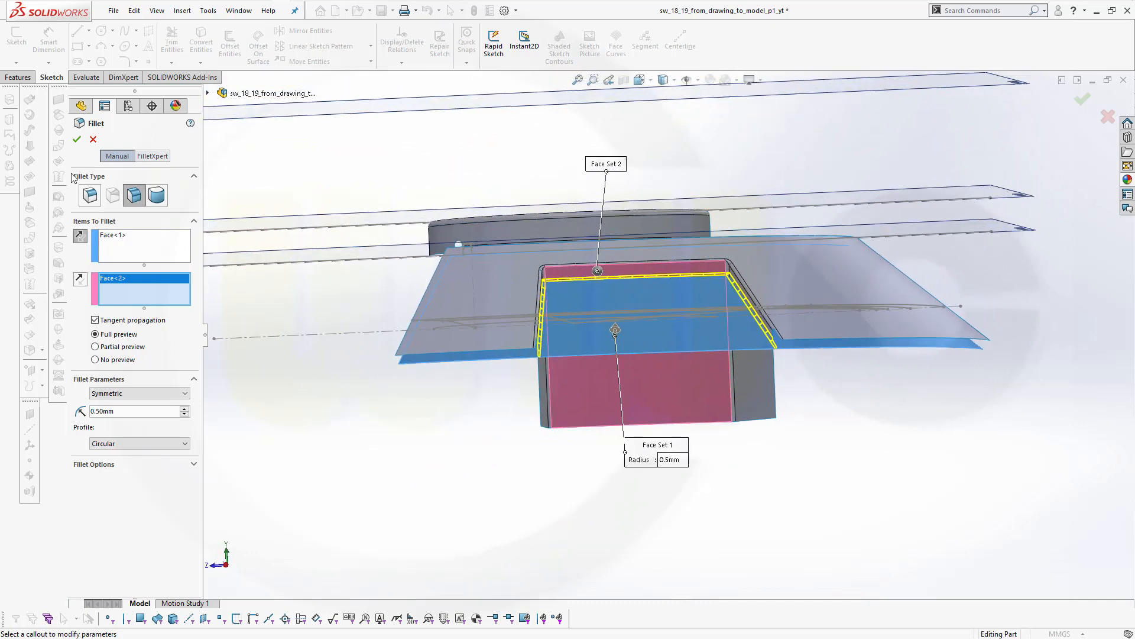
click(77, 139)
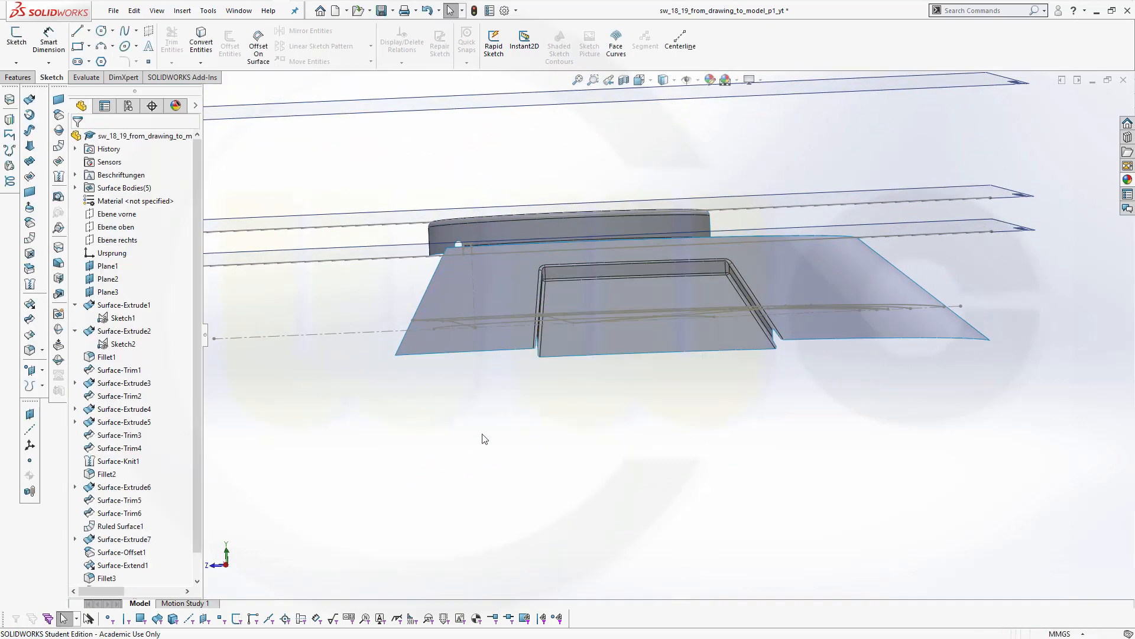
Set up a surface extrude of the outer 66 mm radius arc contour from Sketch1, ending up to Plane3
middle_drag(484, 438, 568, 618)
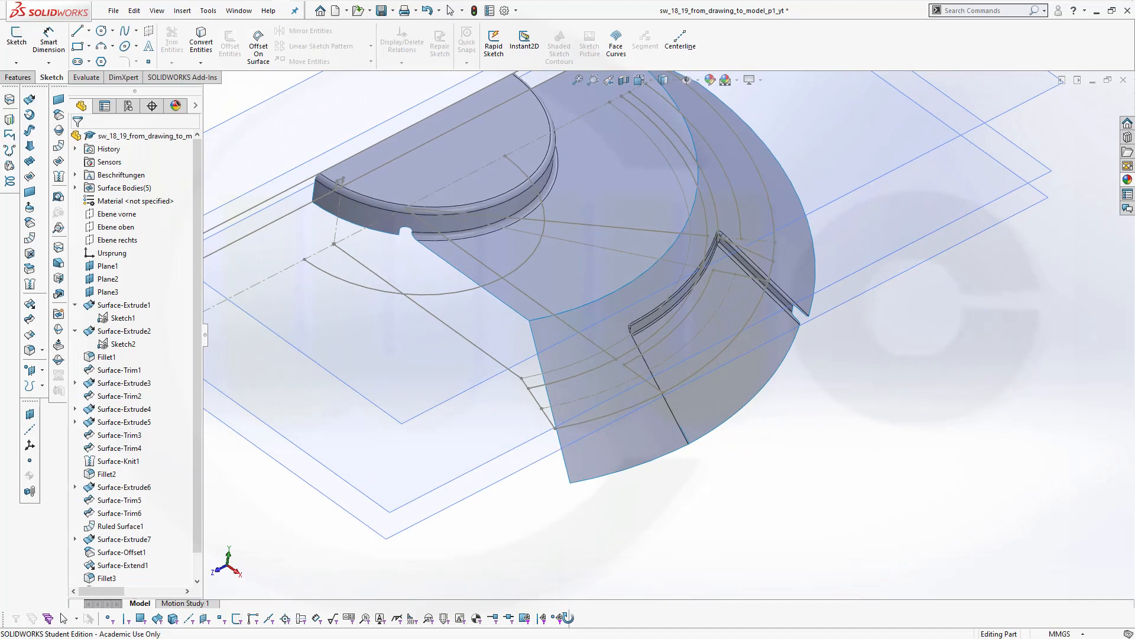
key(Escape)
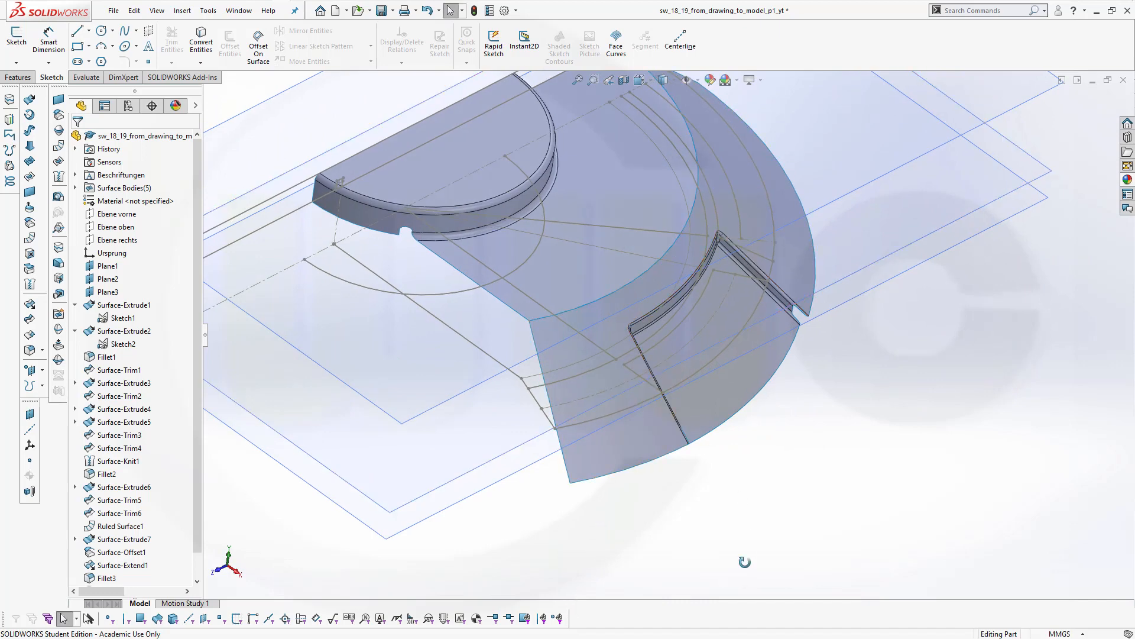
key(Up)
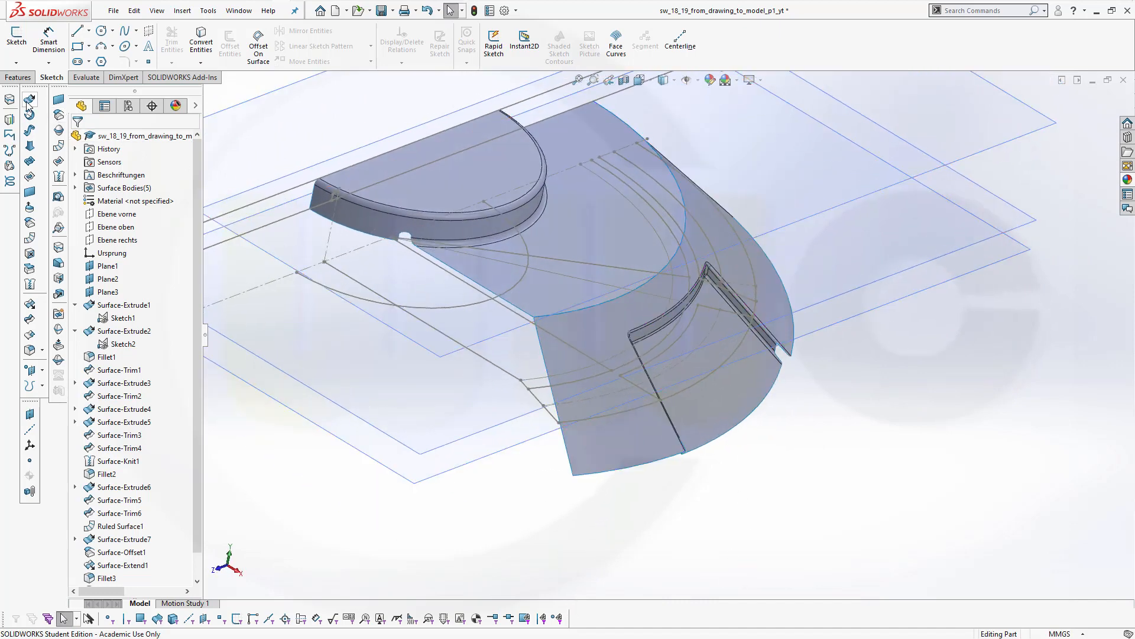
click(29, 101)
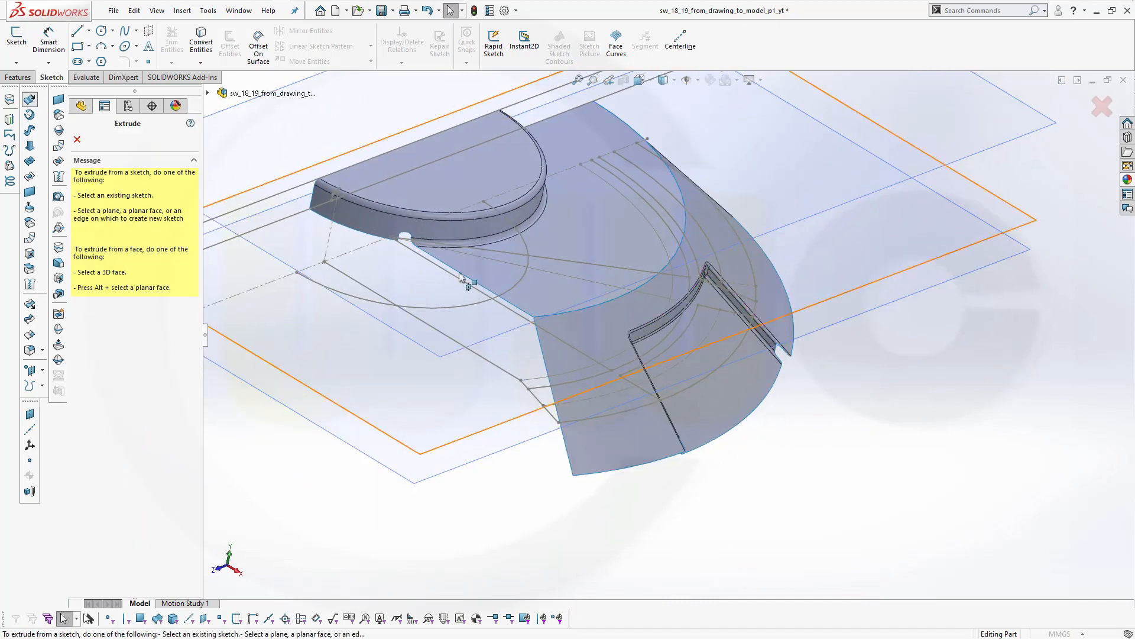
click(615, 411)
mouse_move(717, 451)
middle_down()
mouse_move(768, 468)
mouse_move(830, 443)
middle_up()
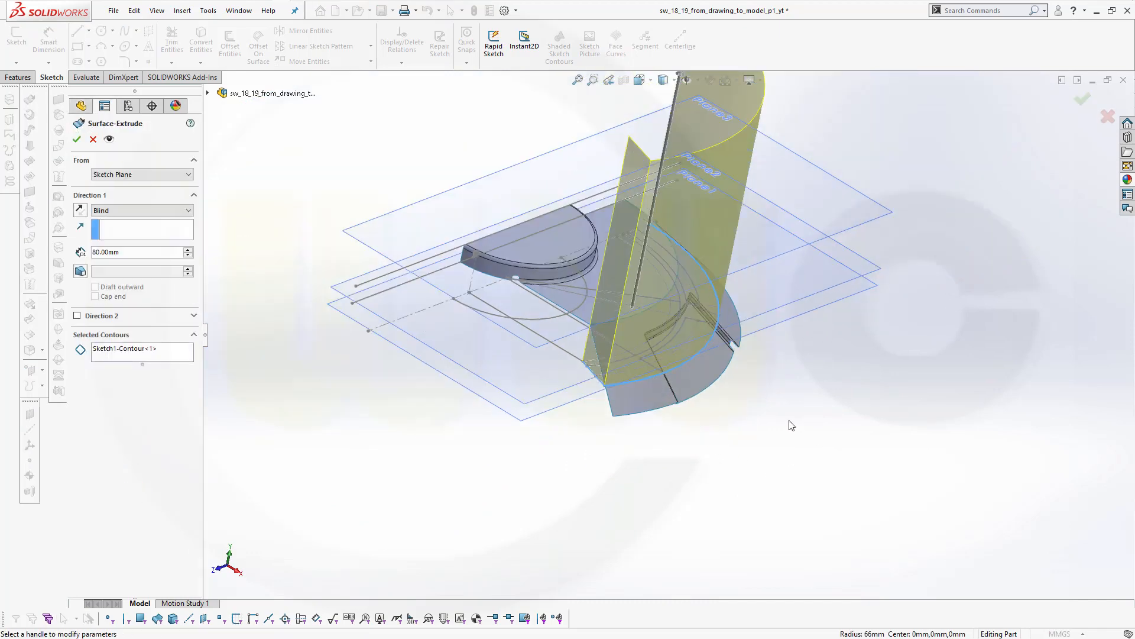
middle_drag(538, 409, 553, 431)
middle_drag(831, 513, 814, 485)
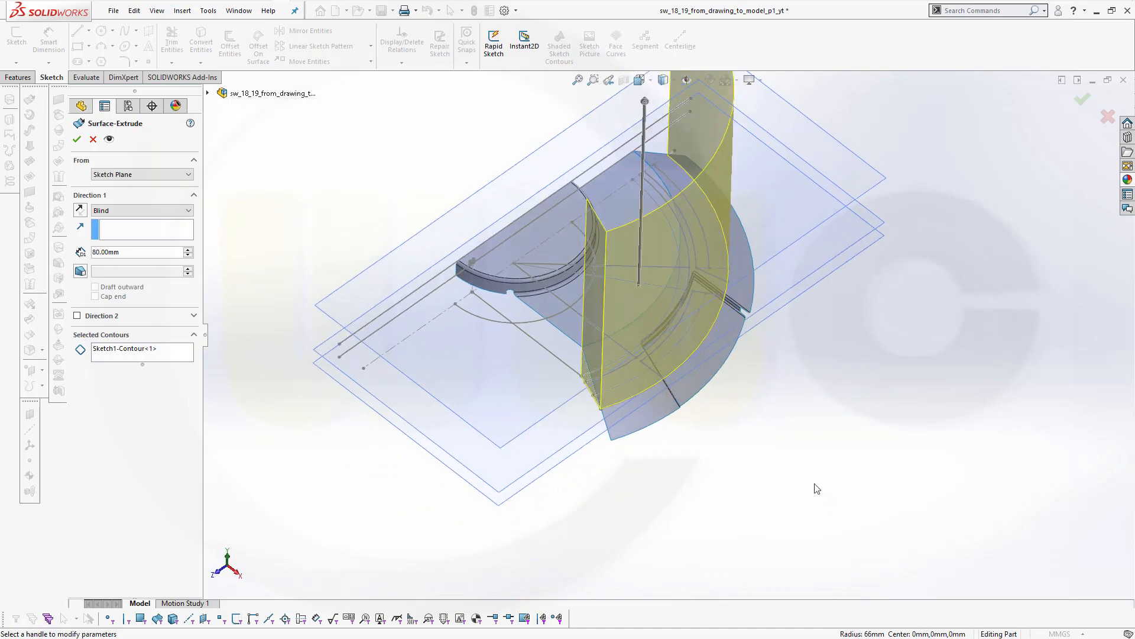
scroll(800, 322, up, 4)
scroll(716, 176, down, 2)
scroll(713, 201, up, 3)
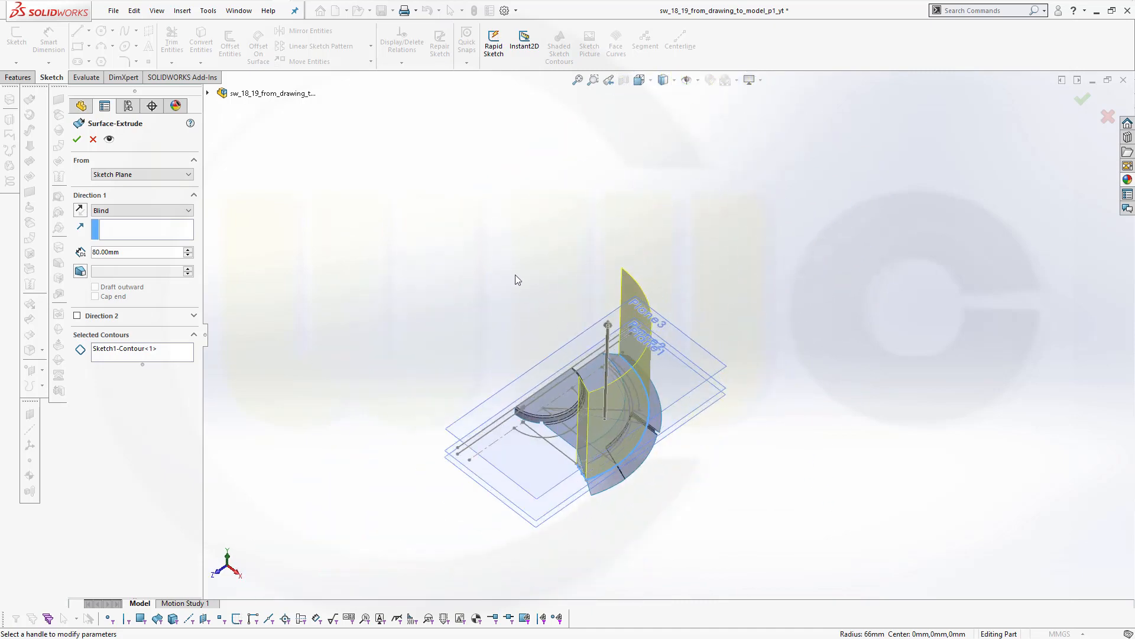
middle_drag(516, 274, 496, 251)
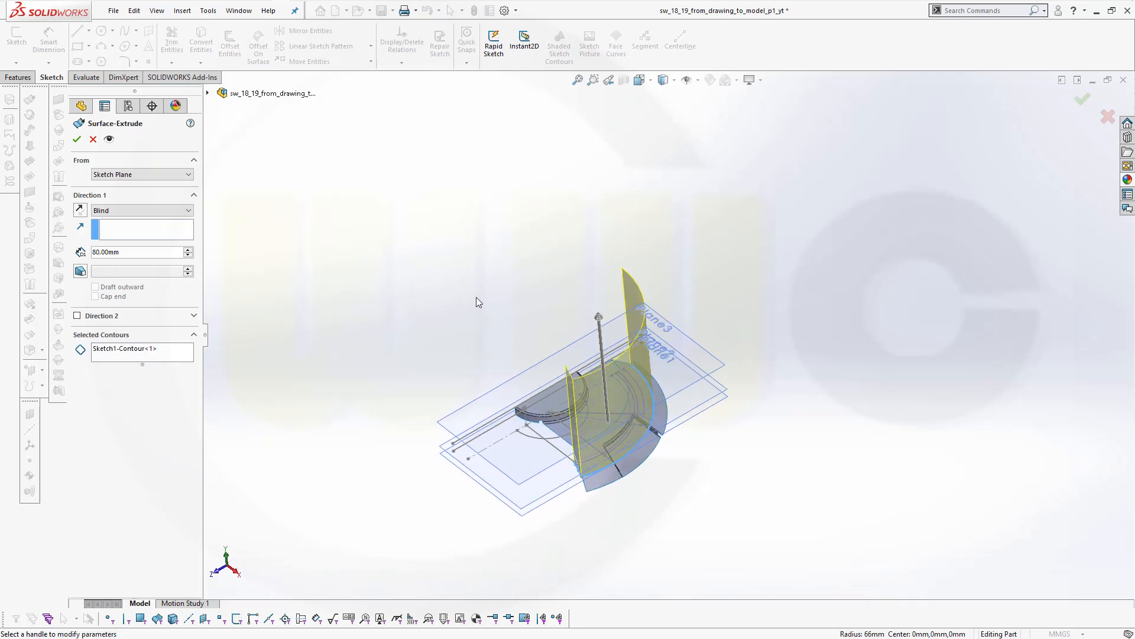
middle_drag(480, 285, 488, 242)
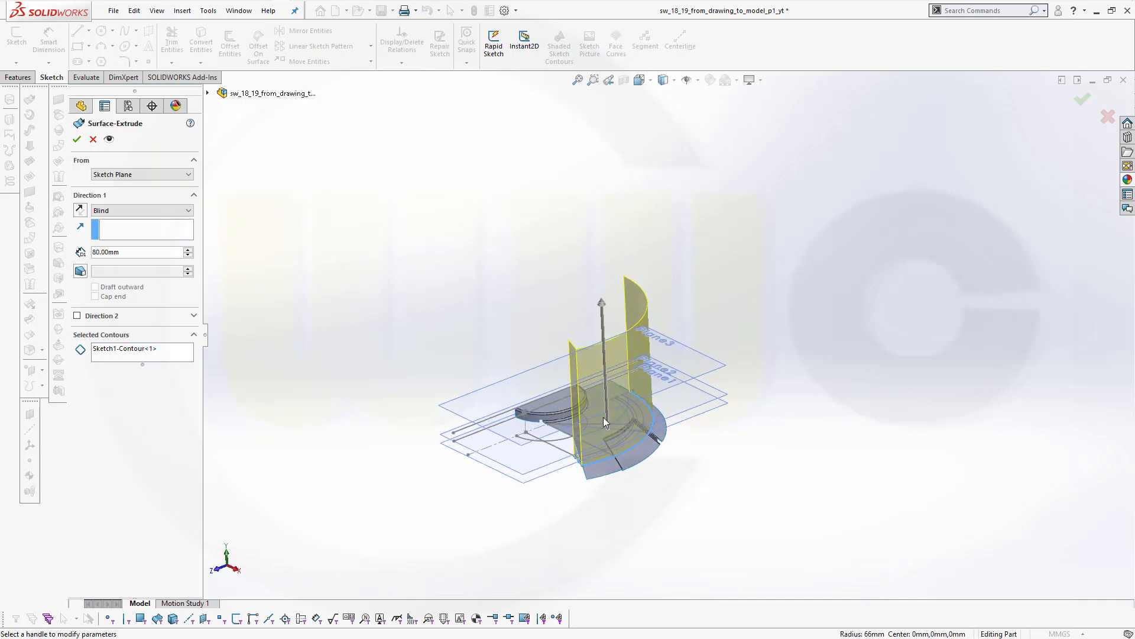
click(183, 211)
click(168, 232)
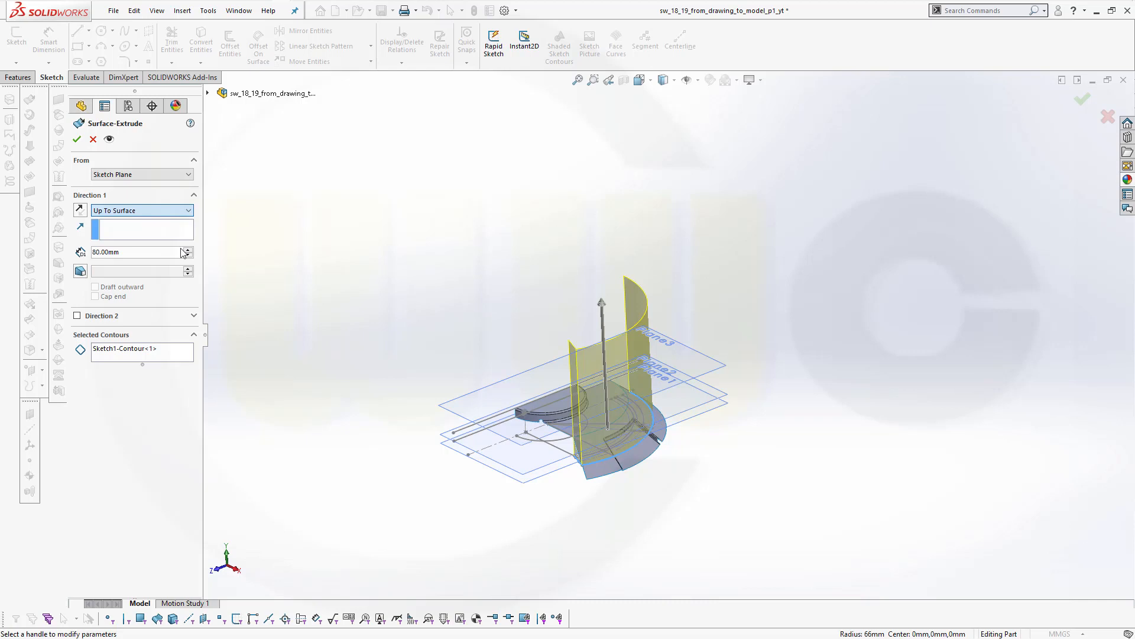
click(470, 395)
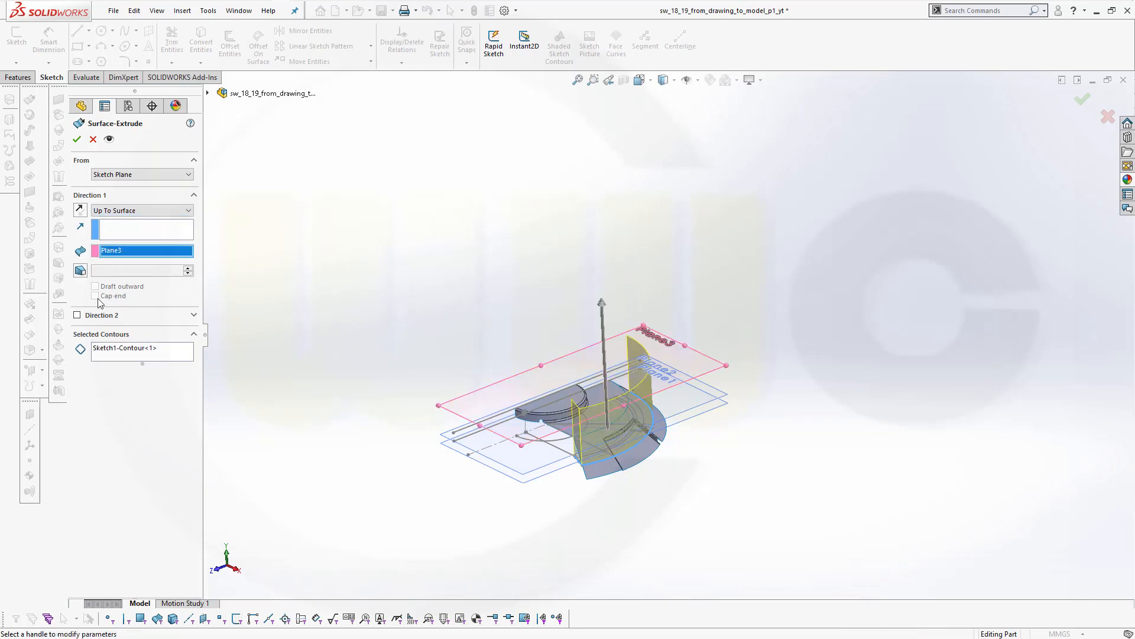
Add a second blind direction with a depth of 20 mm and create the extruded surface
click(76, 316)
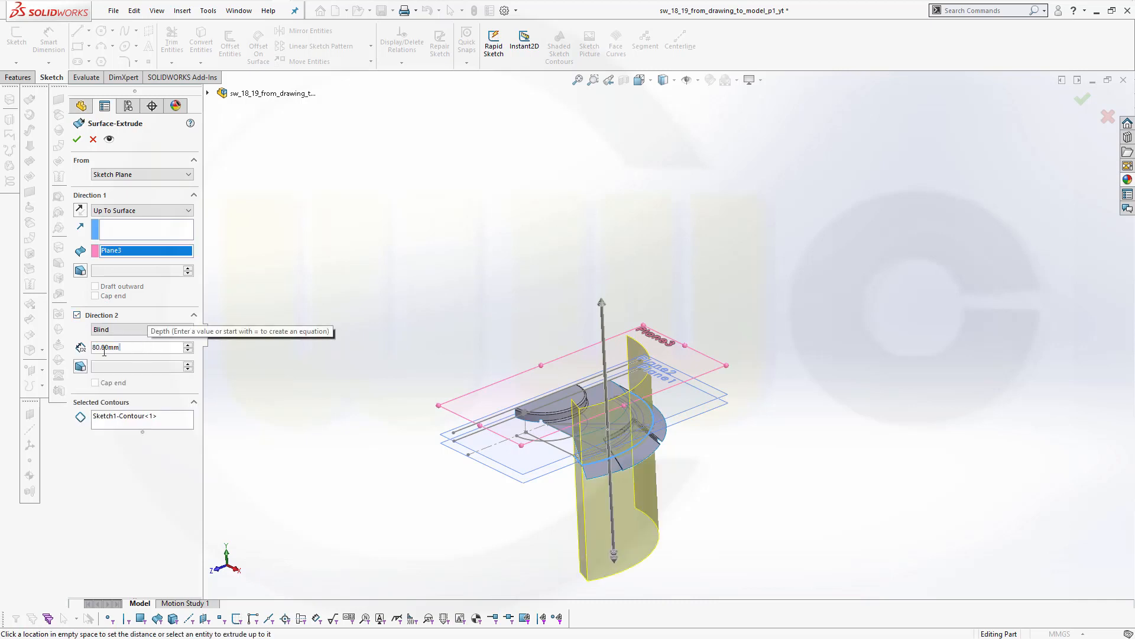
text(20)
key(Return)
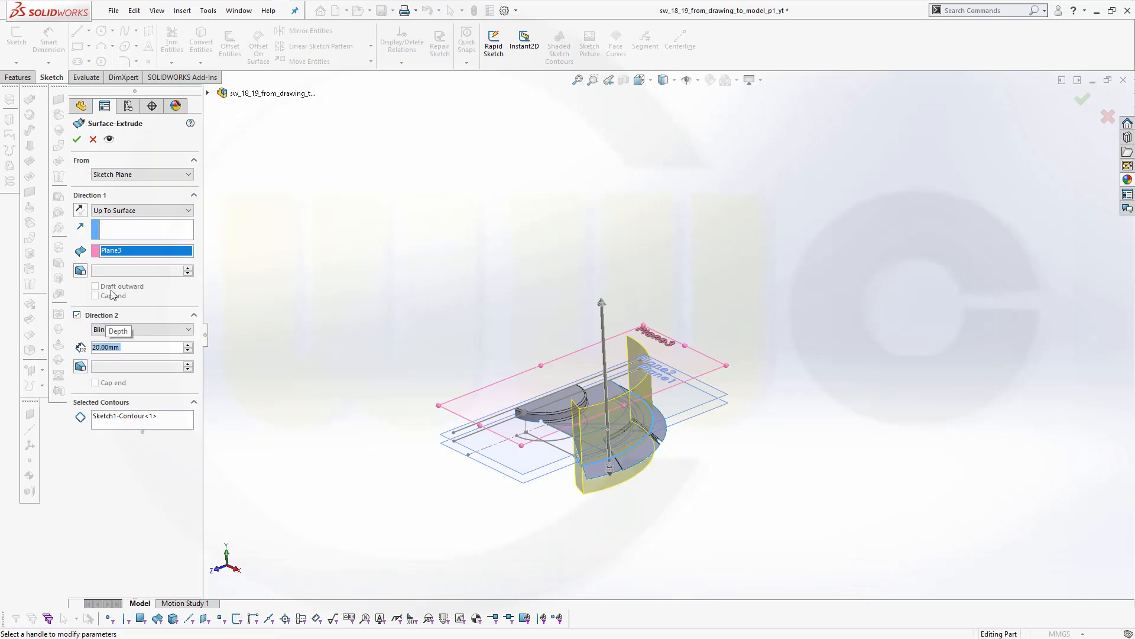
click(76, 140)
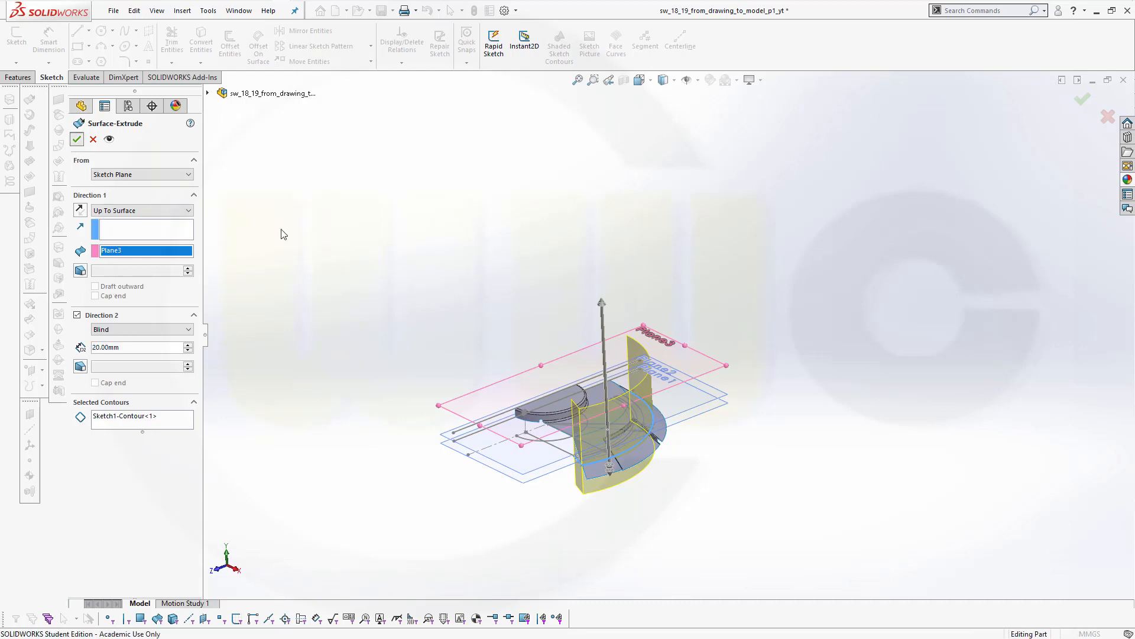
Trim the main filleted surface with the new extruded surface as trim tool, removing the portion outside the arc
middle_drag(430, 339, 406, 367)
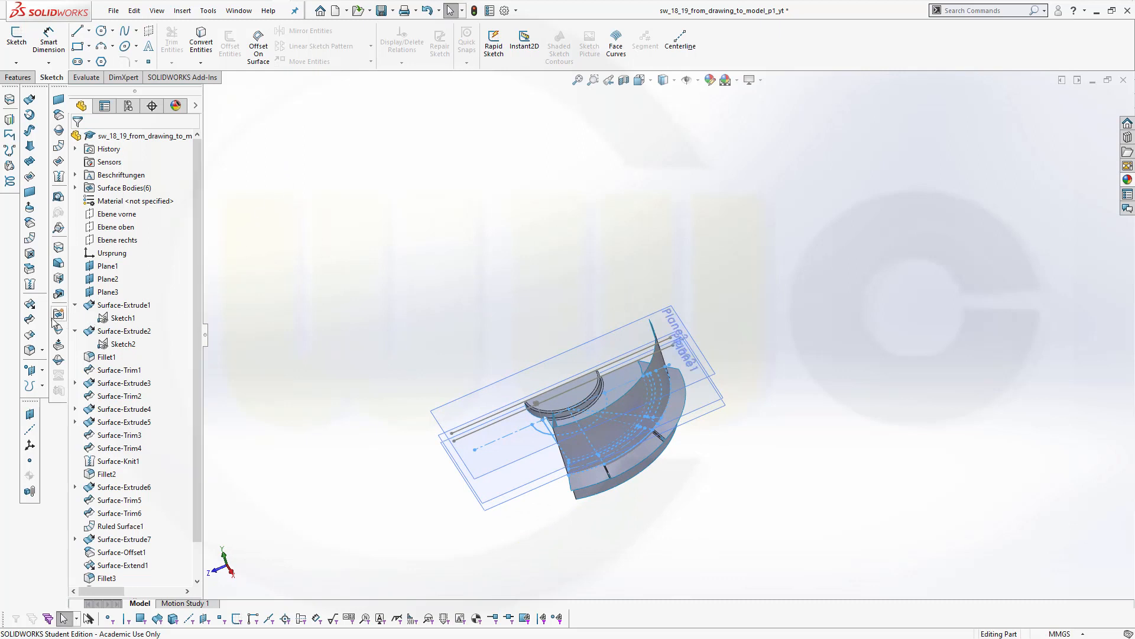
click(29, 318)
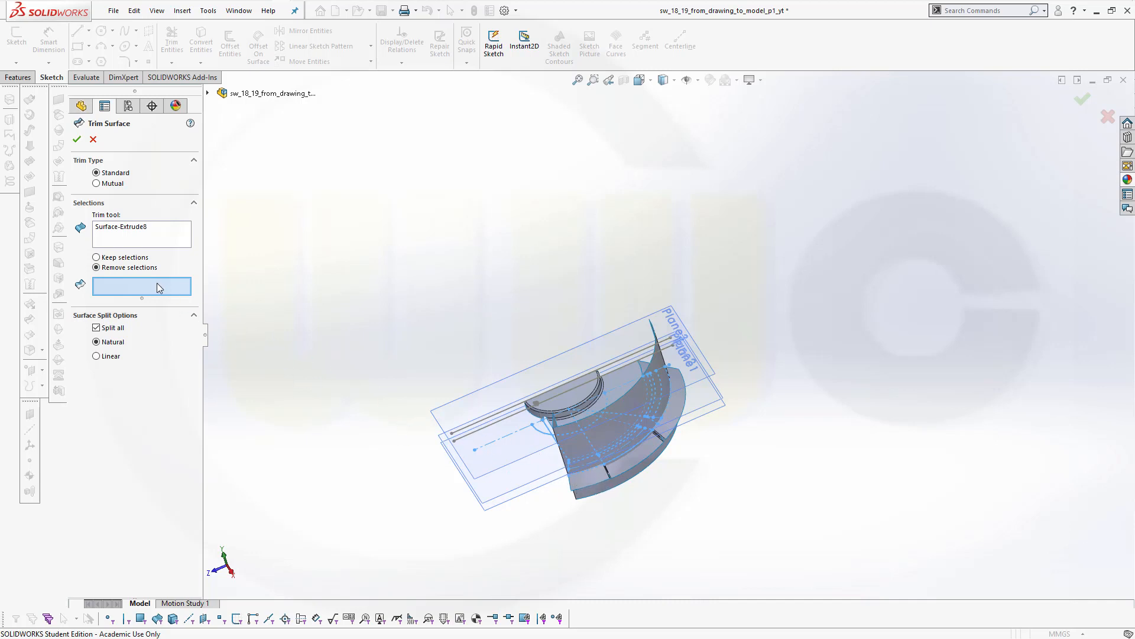
click(586, 478)
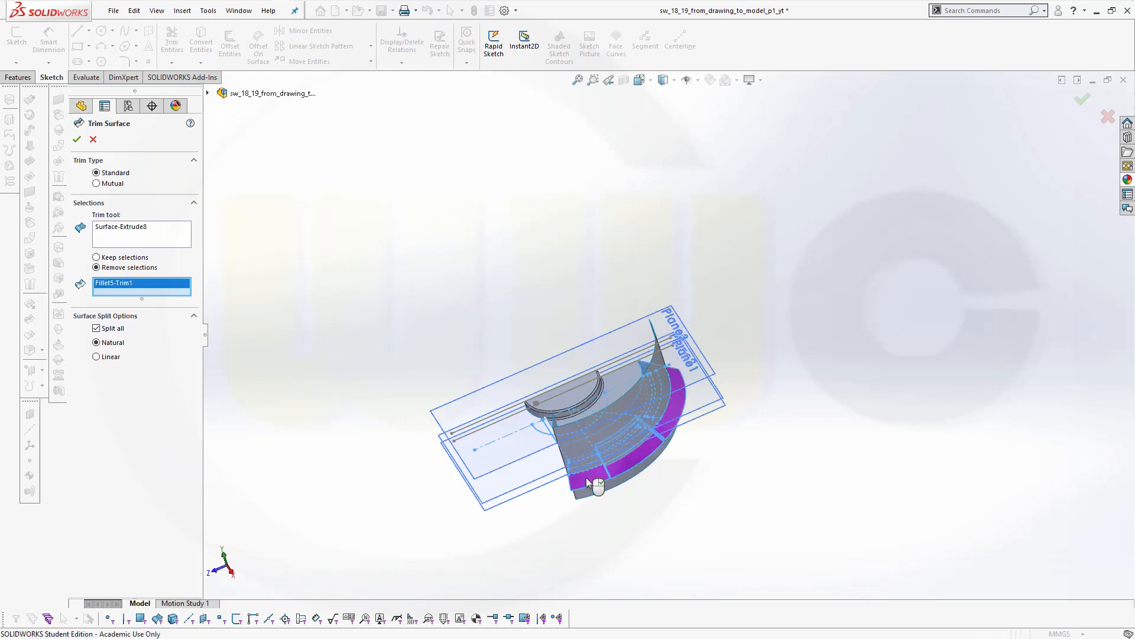
click(76, 141)
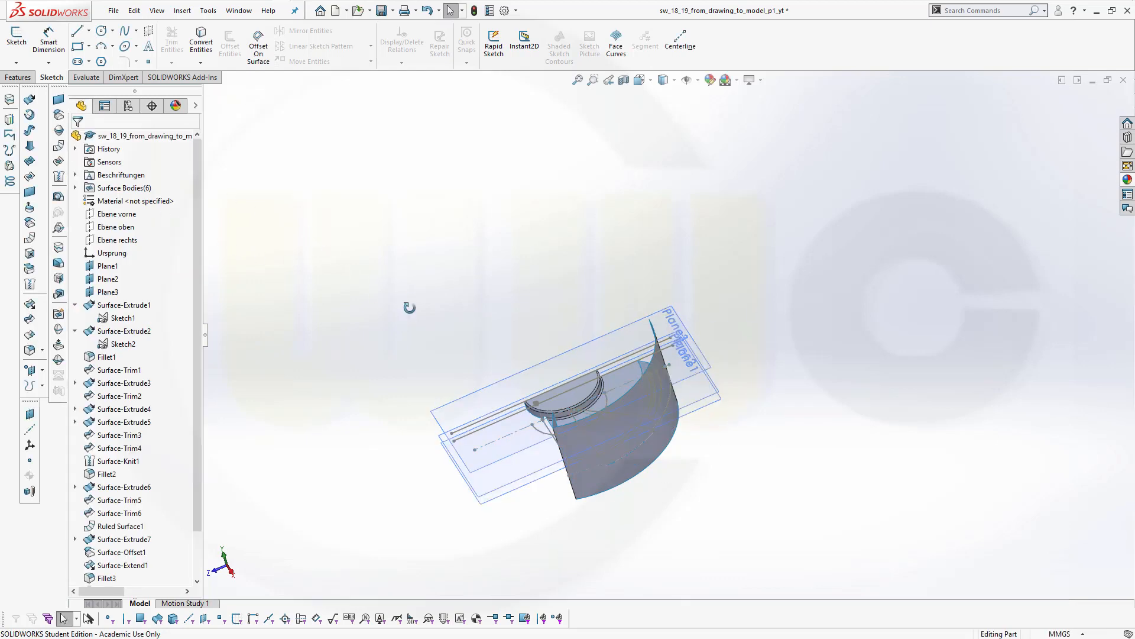
Hide the curved extruded surface used as the trim tool
middle_drag(409, 307, 565, 467)
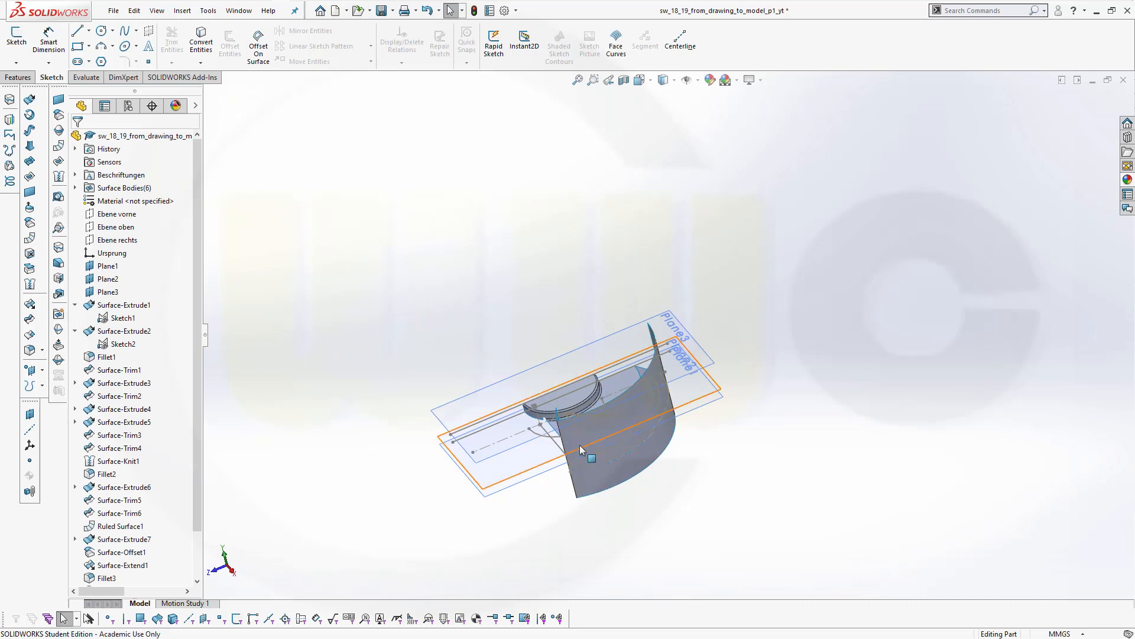
right_click(579, 444)
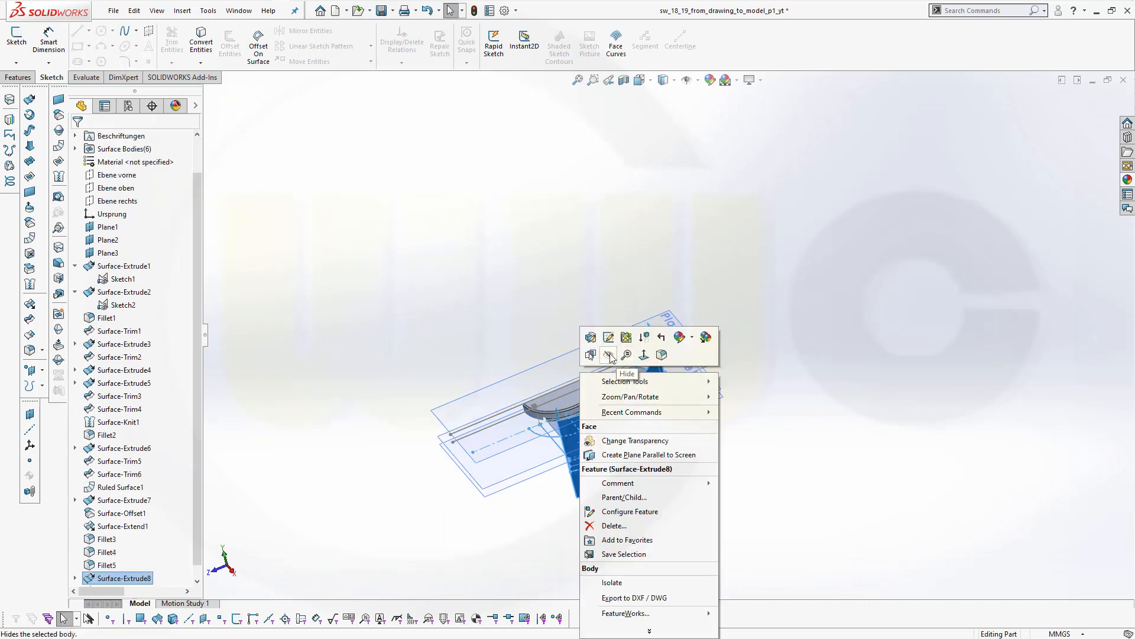
click(610, 357)
Switch to Adobe Acrobat Reader and examine the part drawing for the dimensions of the remaining features
middle_drag(583, 520, 598, 456)
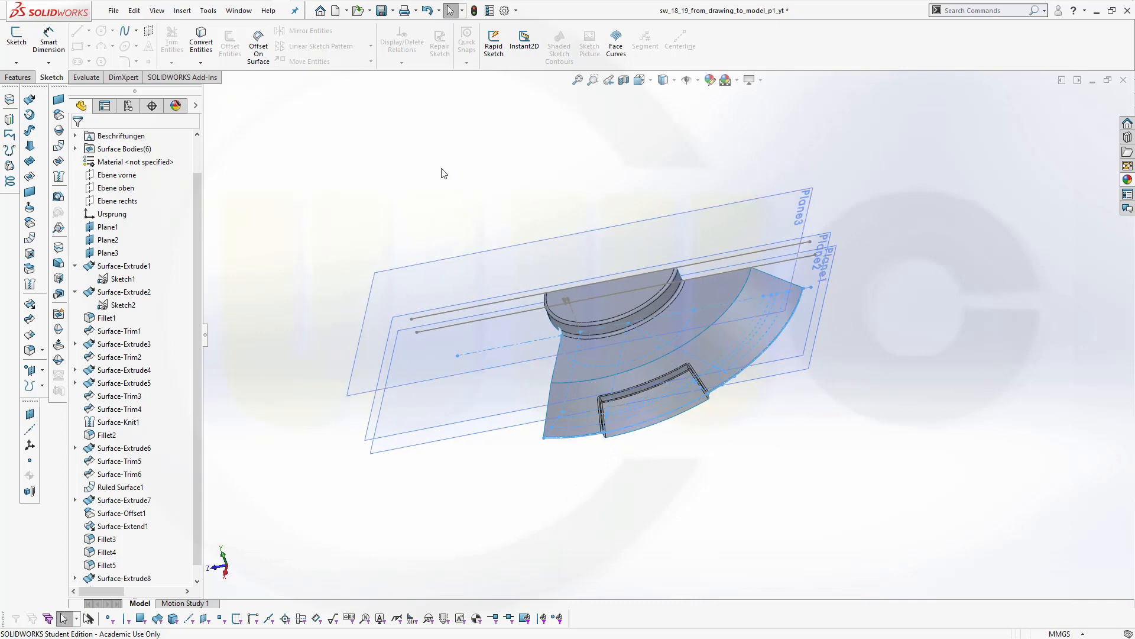
key(alt+Tab)
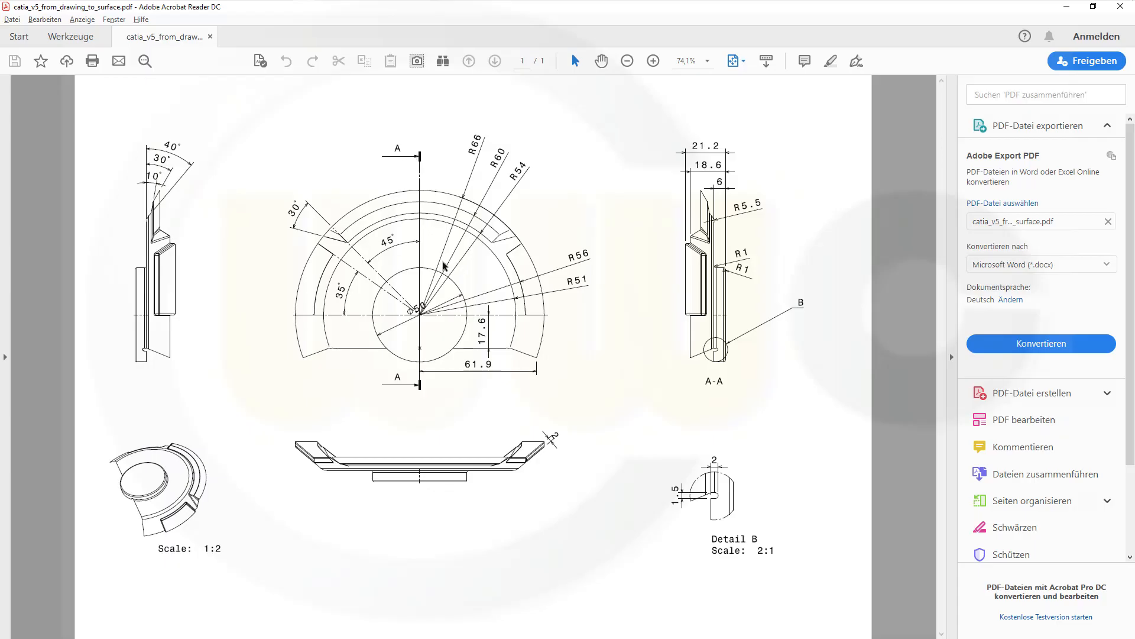
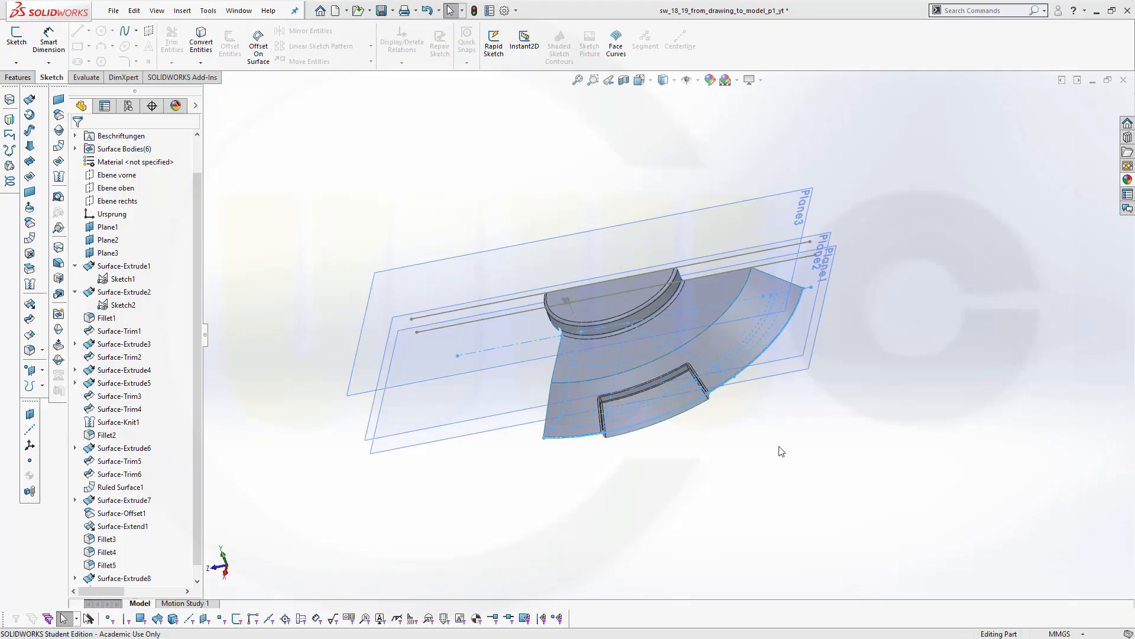
mouse_move(774, 420)
middle_down()
mouse_move(770, 398)
mouse_move(786, 432)
middle_up()
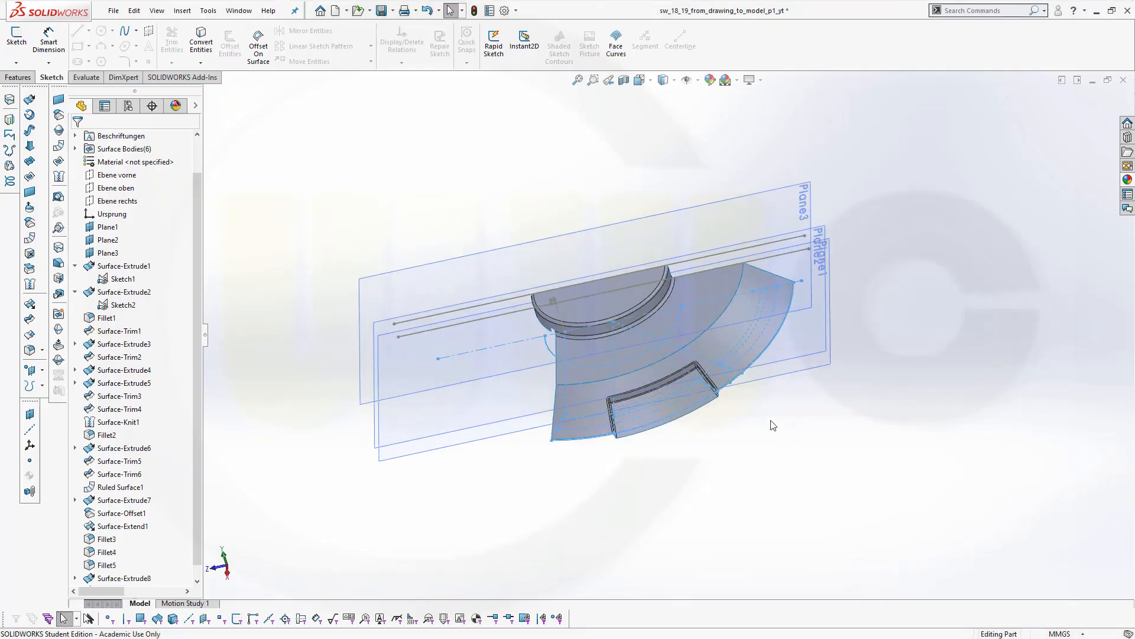
scroll(770, 414, up, 1)
scroll(767, 410, down, 4)
middle_drag(722, 335, 752, 380)
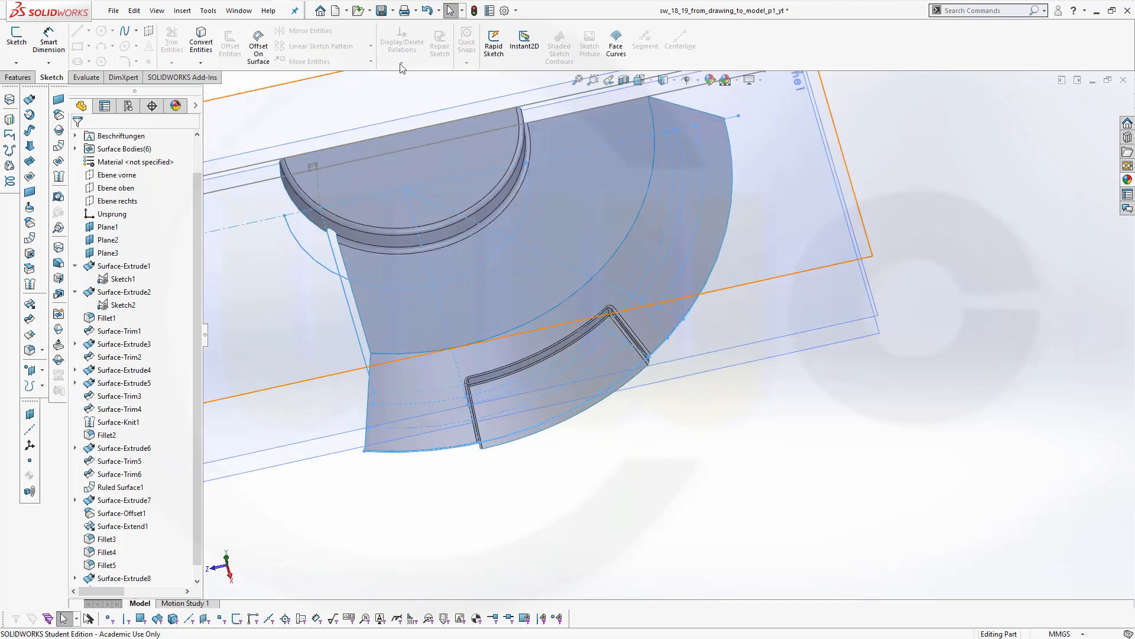
middle_drag(717, 379, 702, 354)
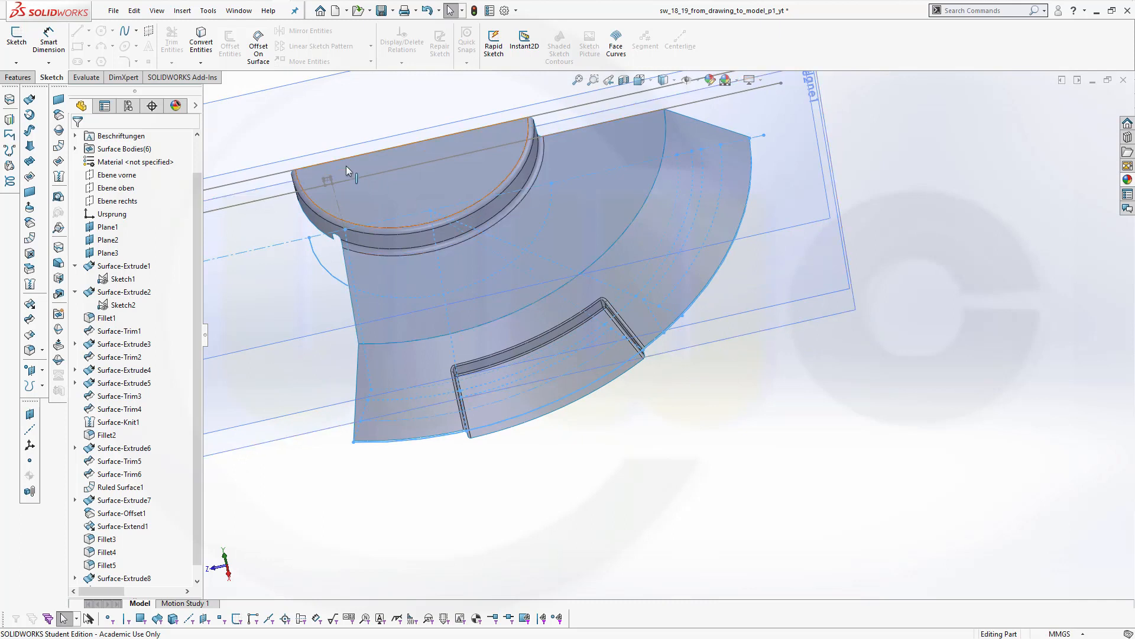
click(29, 99)
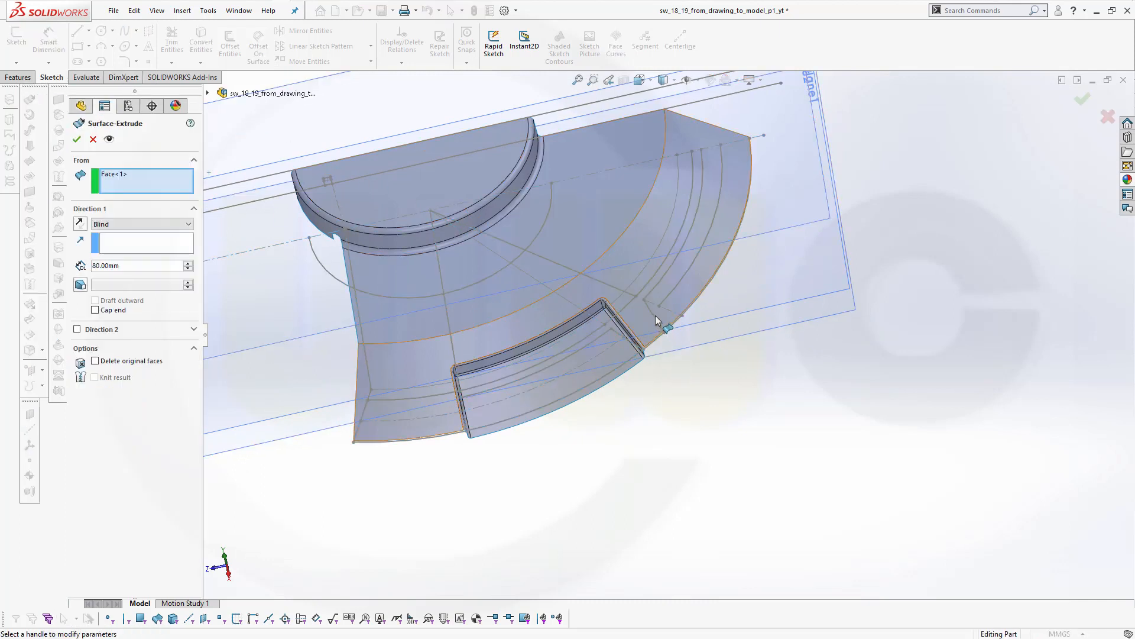
click(113, 176)
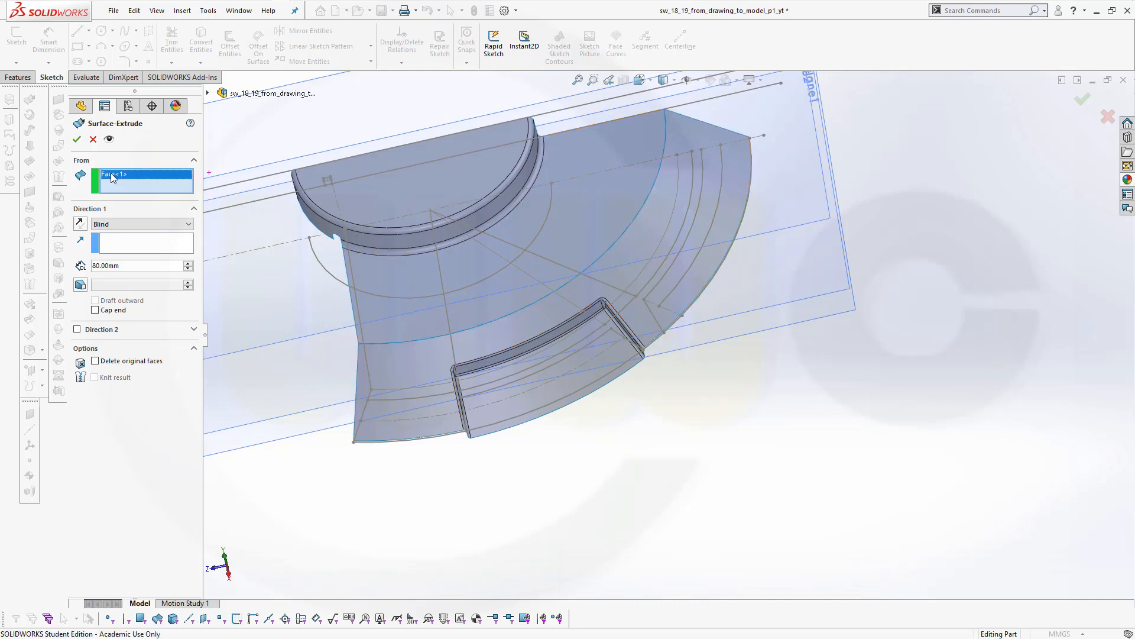
right_click(112, 175)
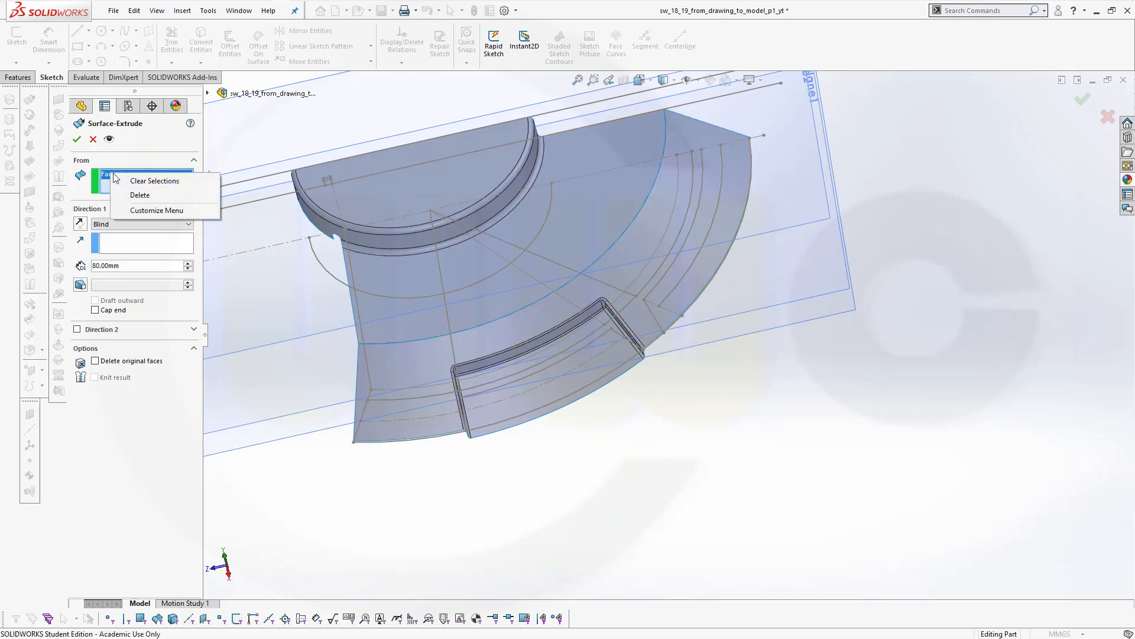
click(152, 181)
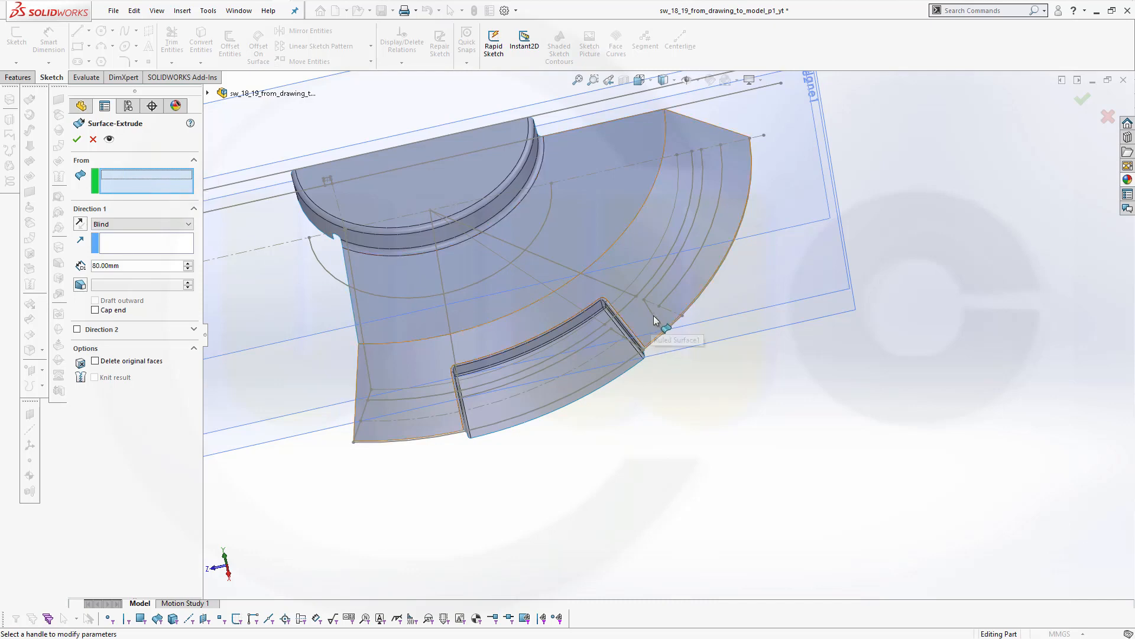
middle_drag(728, 376, 548, 161)
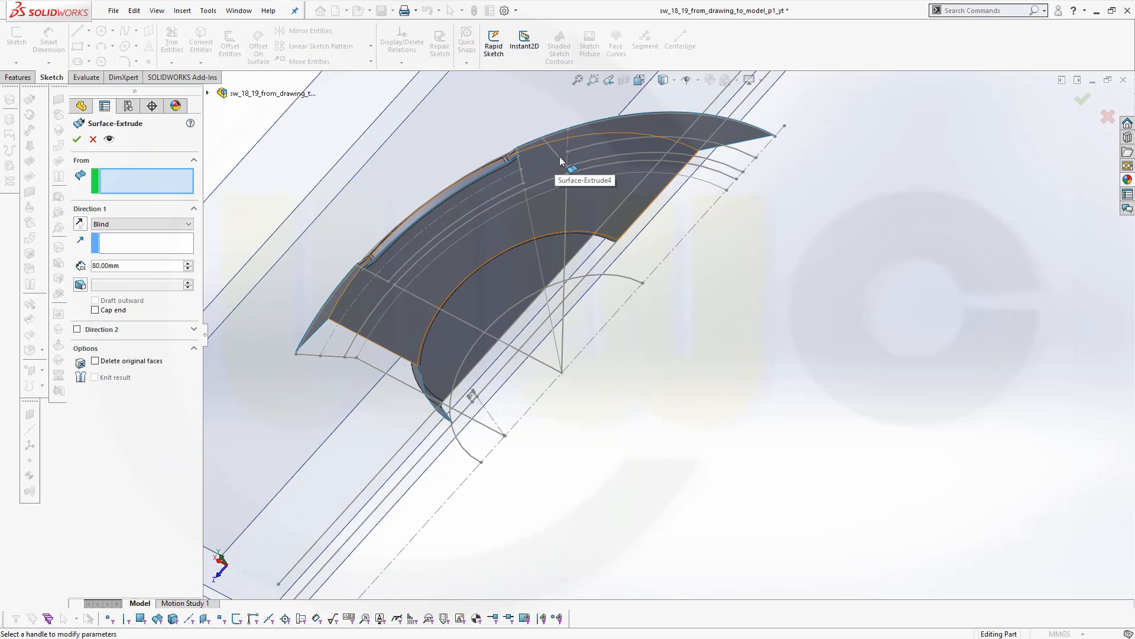
middle_drag(625, 194, 616, 171)
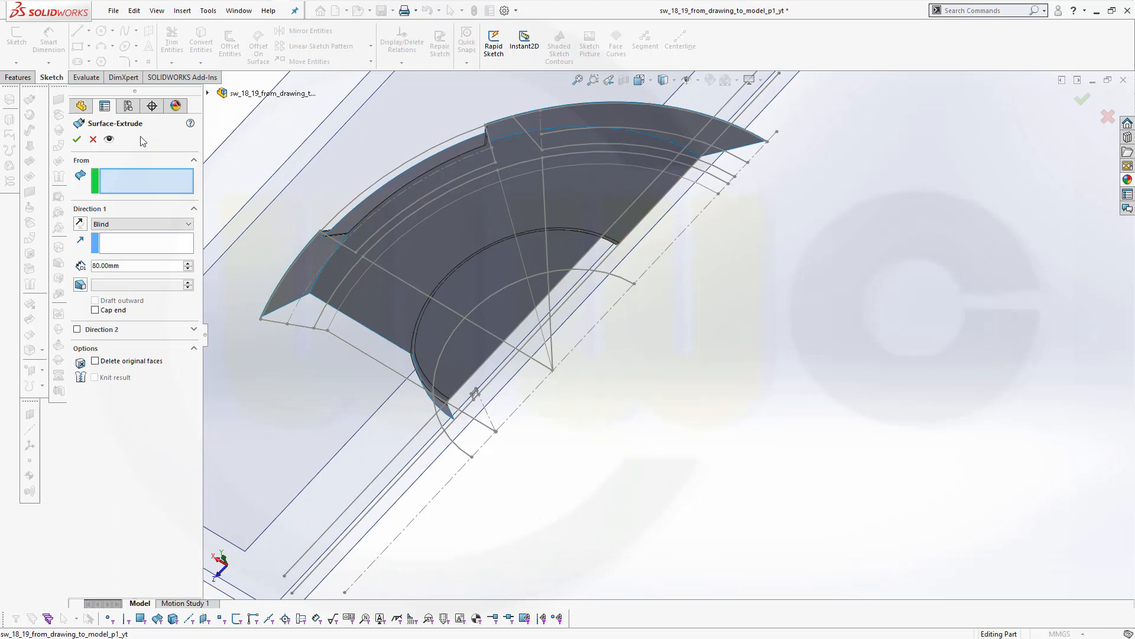
click(94, 140)
Hide the outer sloped ruled surface body so the sketch curves beneath it are exposed
middle_drag(734, 307, 687, 354)
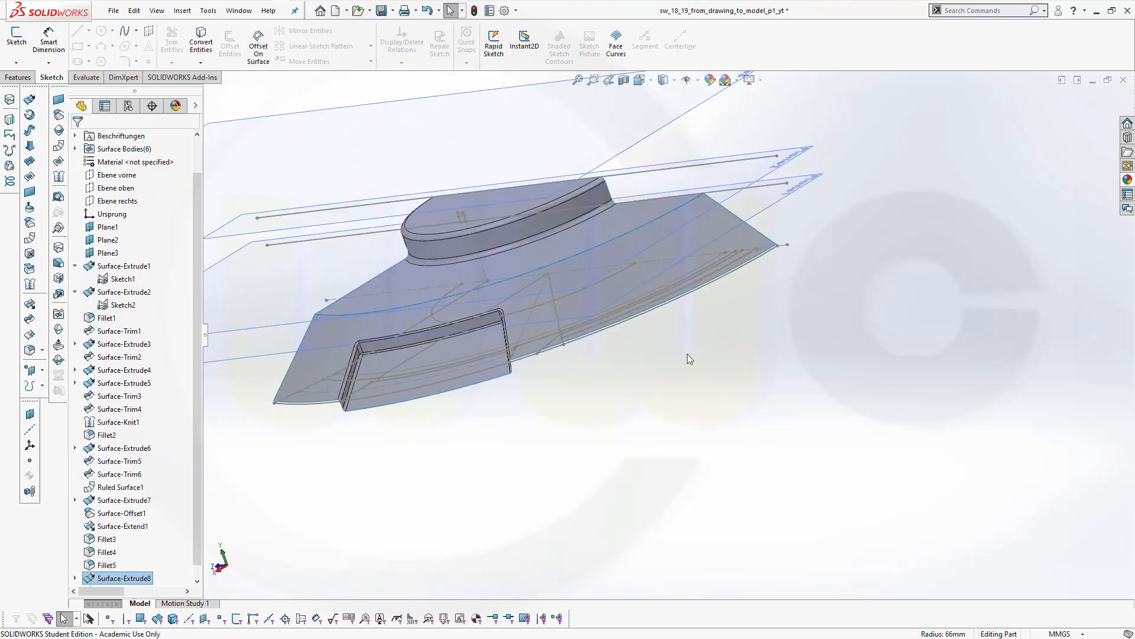
right_click(705, 225)
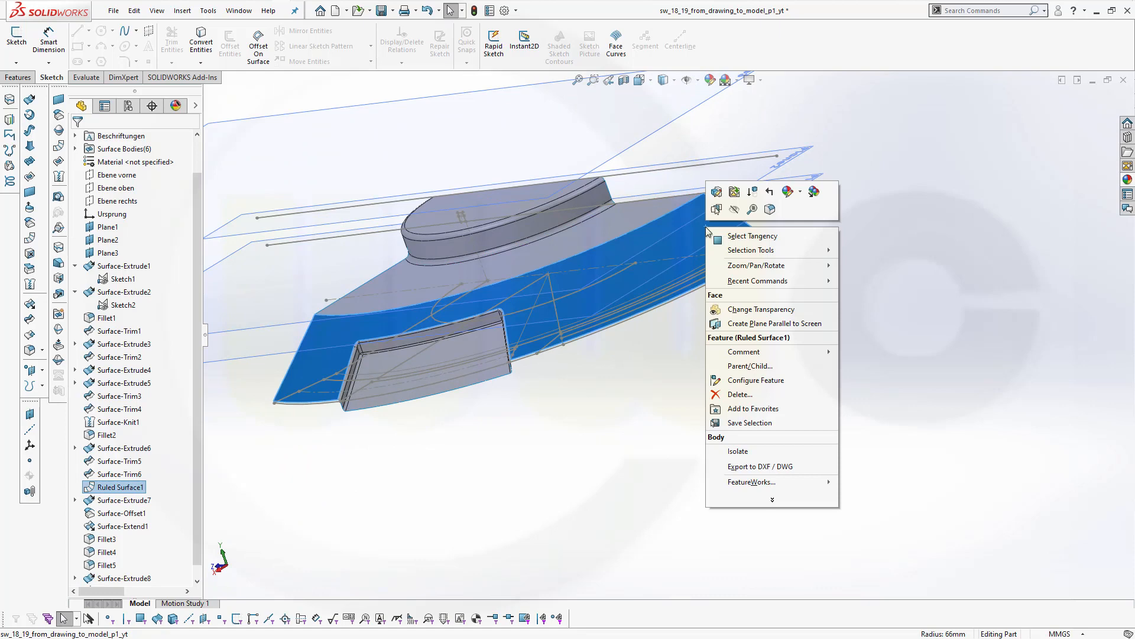
click(734, 208)
mouse_move(751, 261)
middle_down()
mouse_move(718, 412)
mouse_move(750, 391)
mouse_move(769, 352)
middle_up()
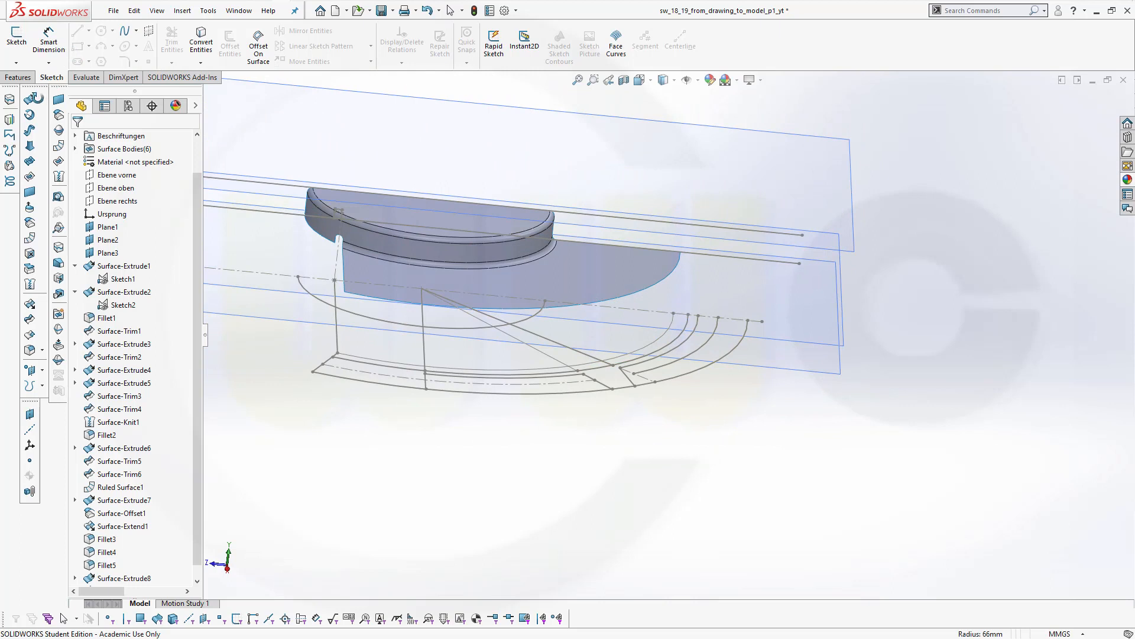
click(29, 99)
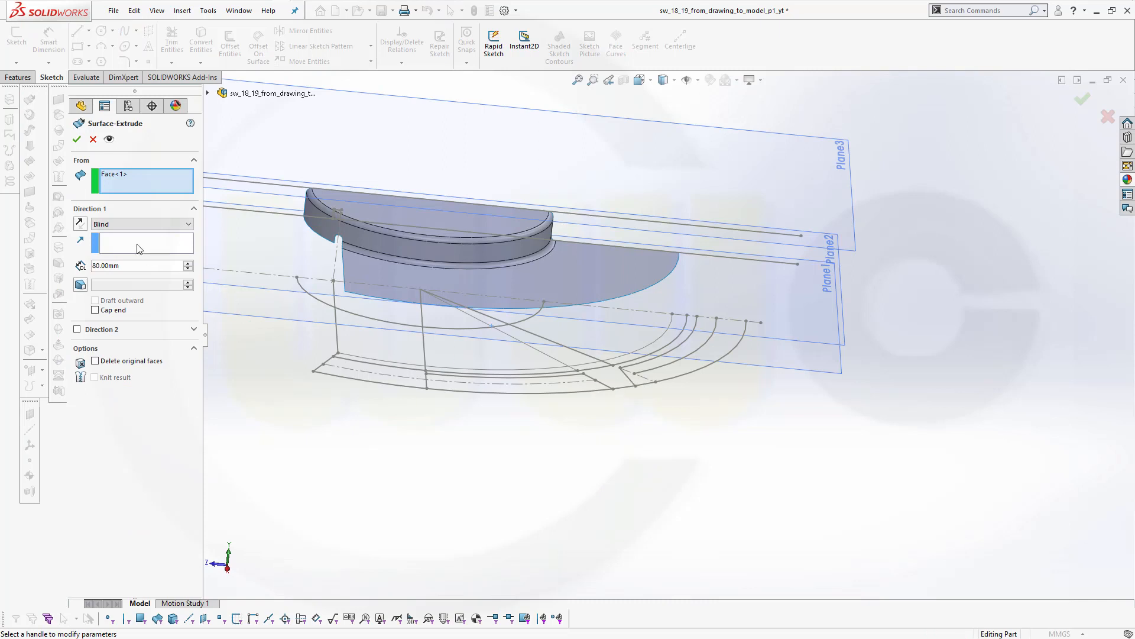
click(119, 175)
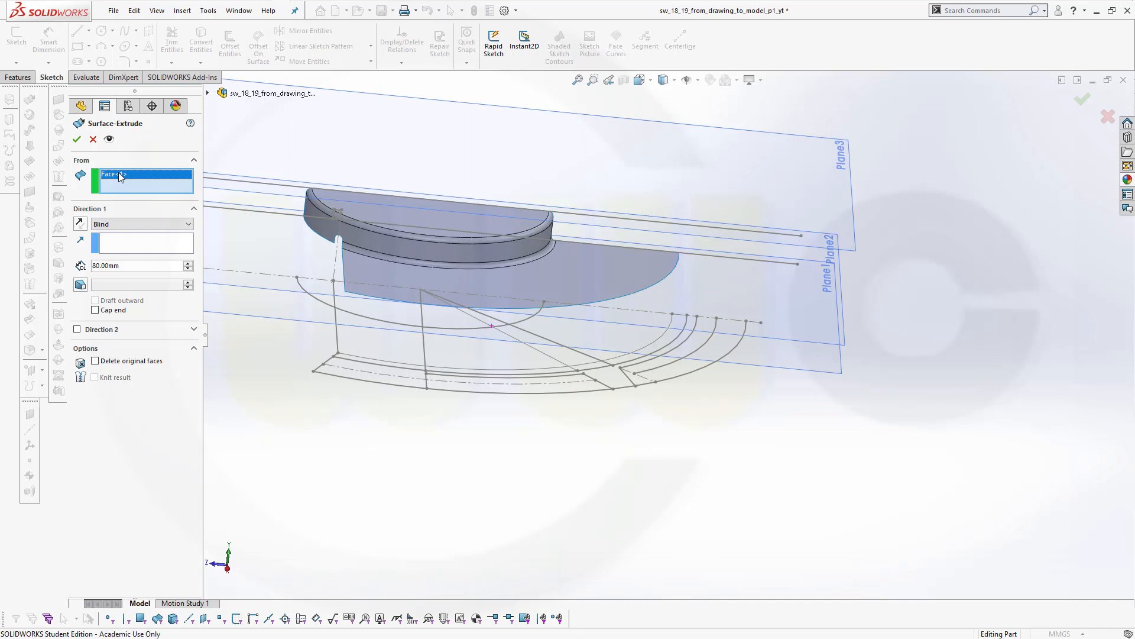
right_click(118, 173)
click(148, 195)
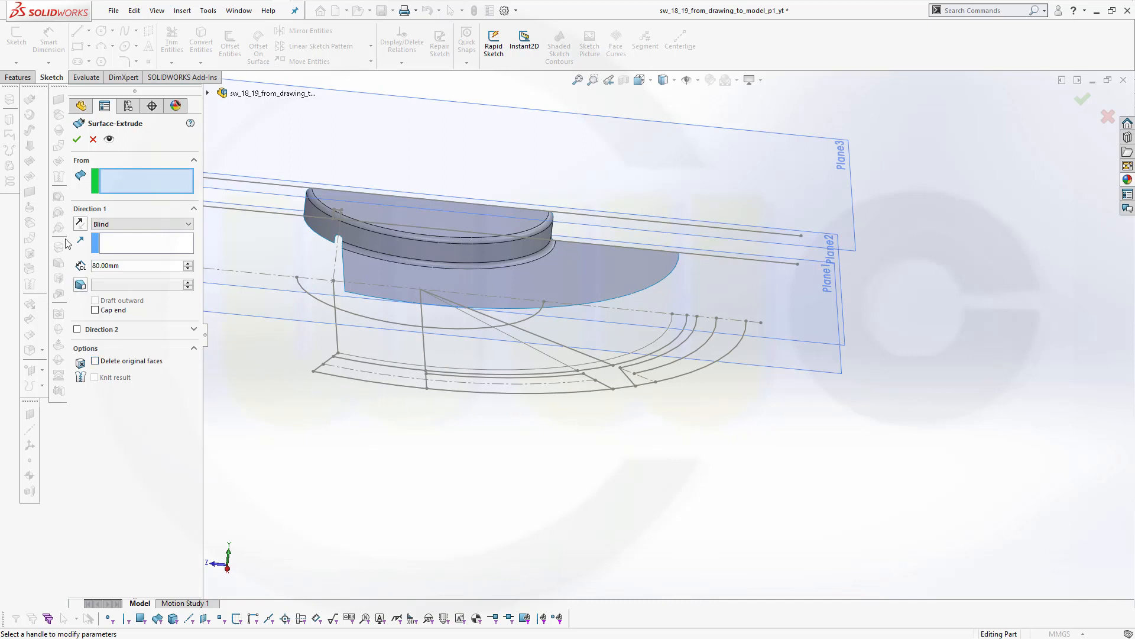
click(93, 139)
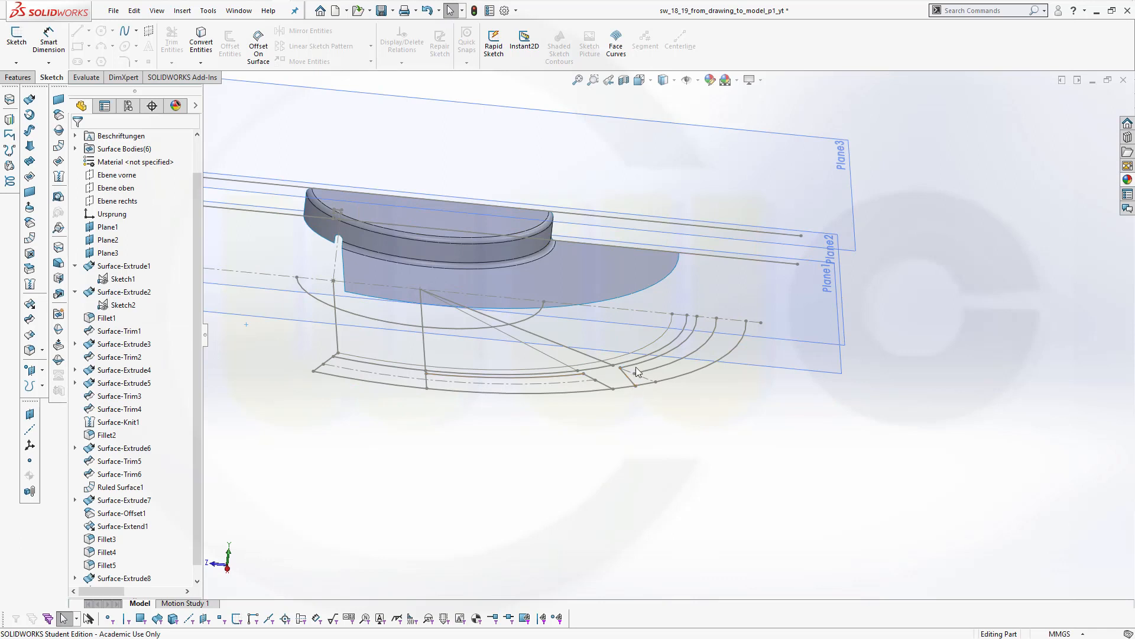
click(32, 100)
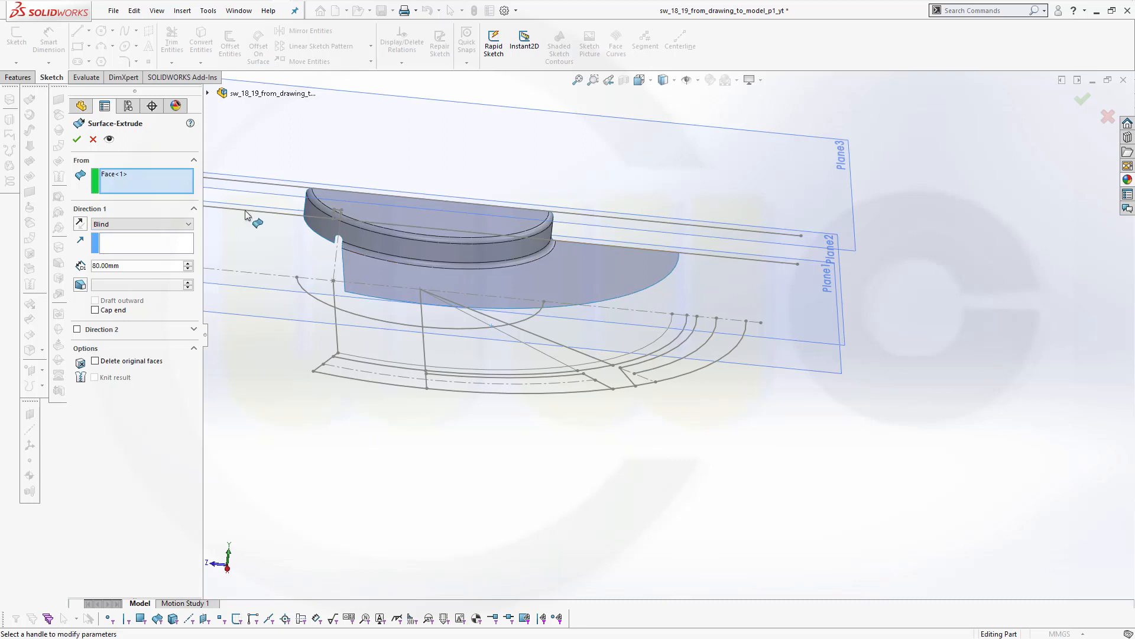
click(123, 175)
right_click(124, 179)
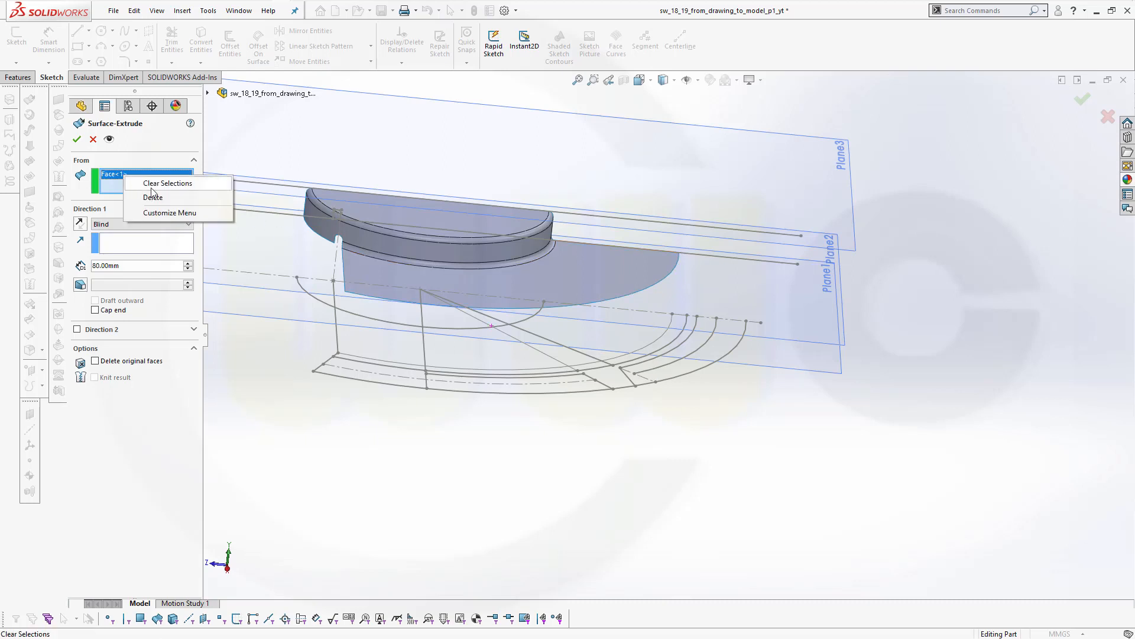
click(152, 187)
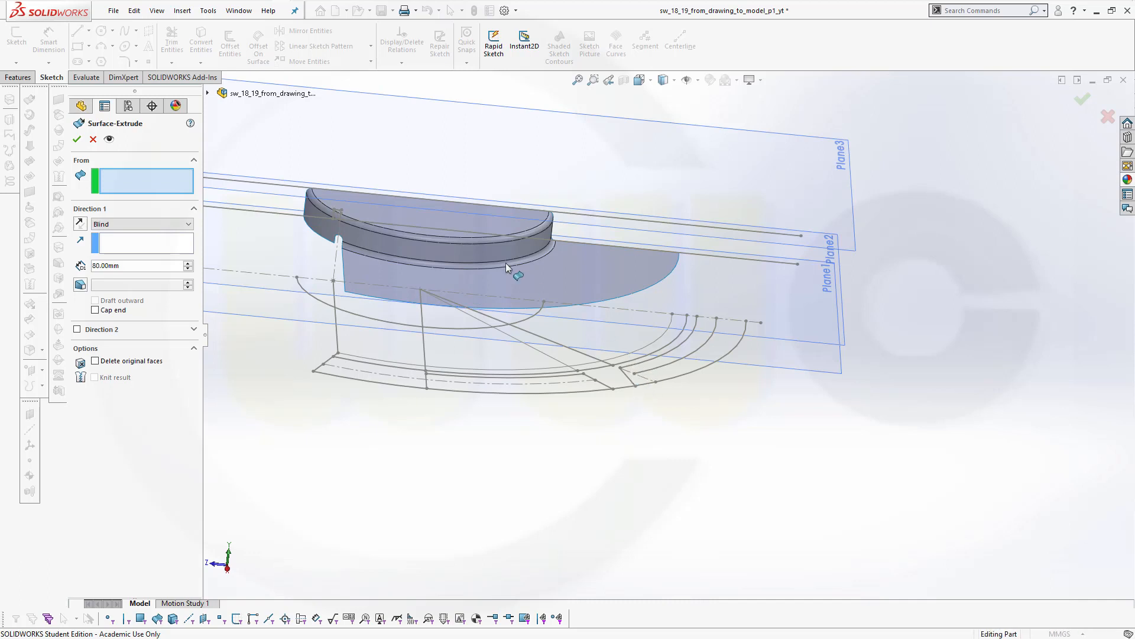
click(93, 140)
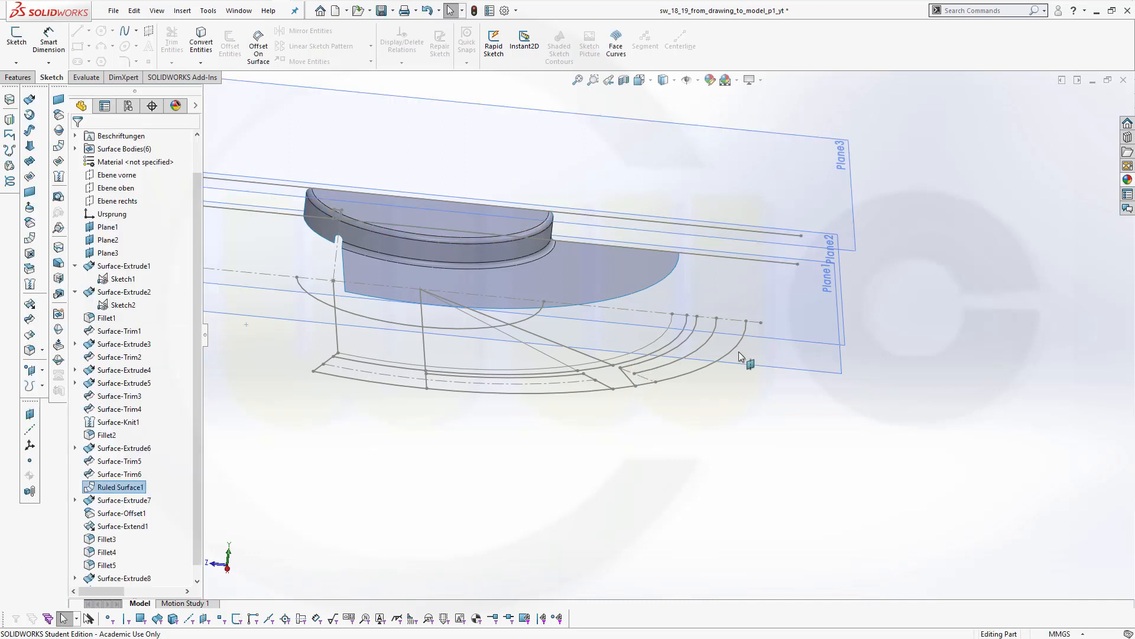
Open a new sketch on the Ebene oben plane and start Convert Entities for the existing layout sketch curves
middle_drag(739, 351, 733, 488)
key(Escape)
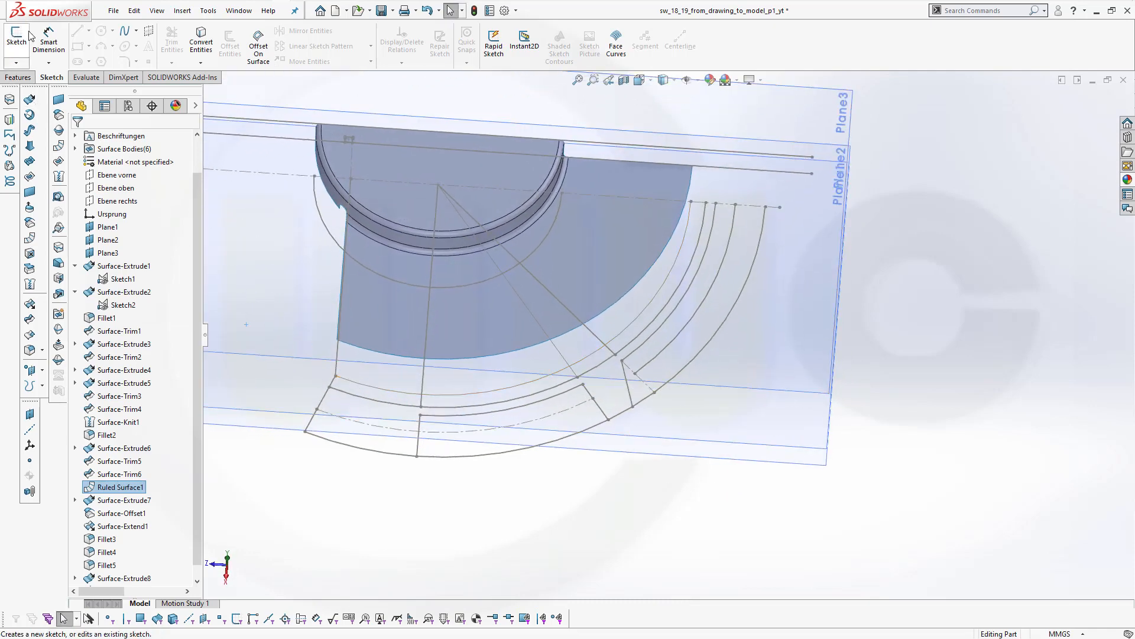
middle_drag(625, 456, 644, 401)
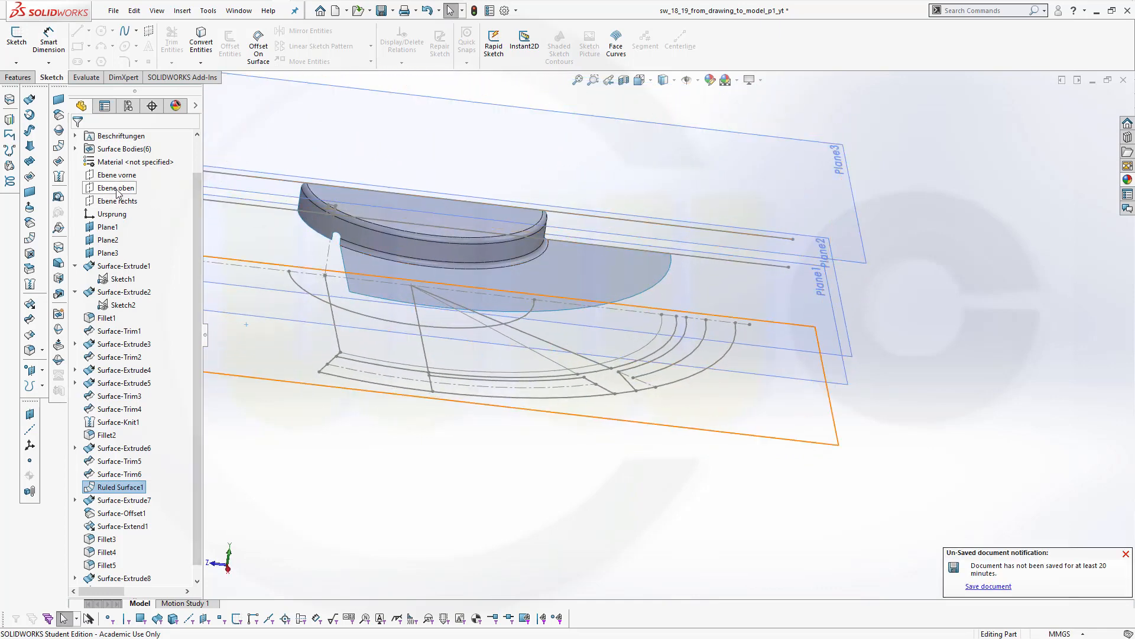
click(116, 188)
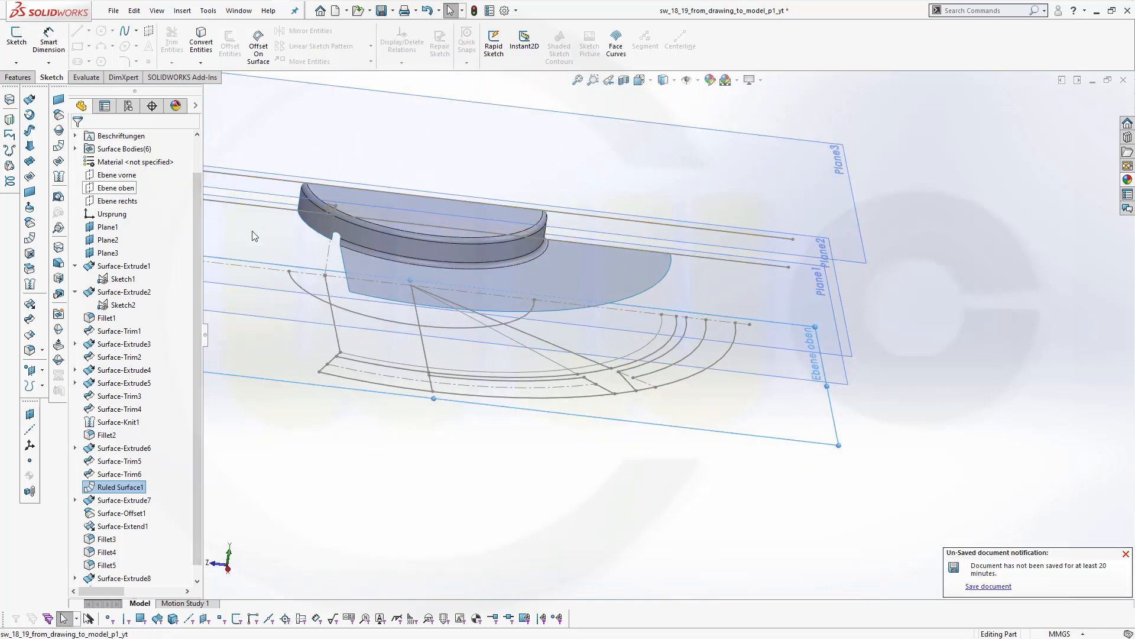
click(110, 188)
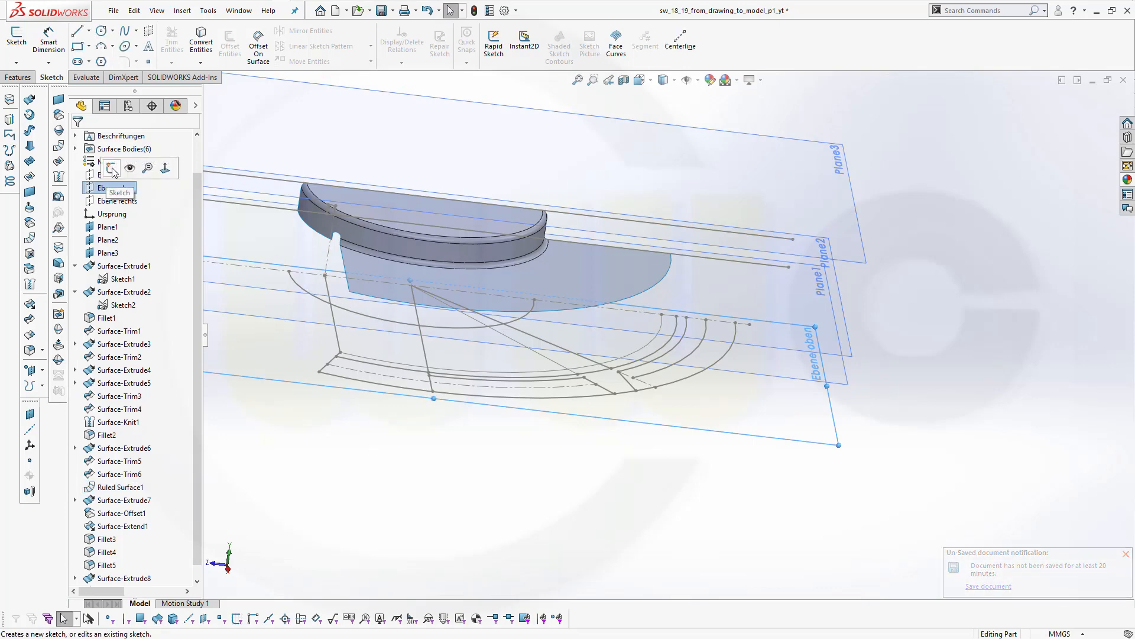
click(111, 169)
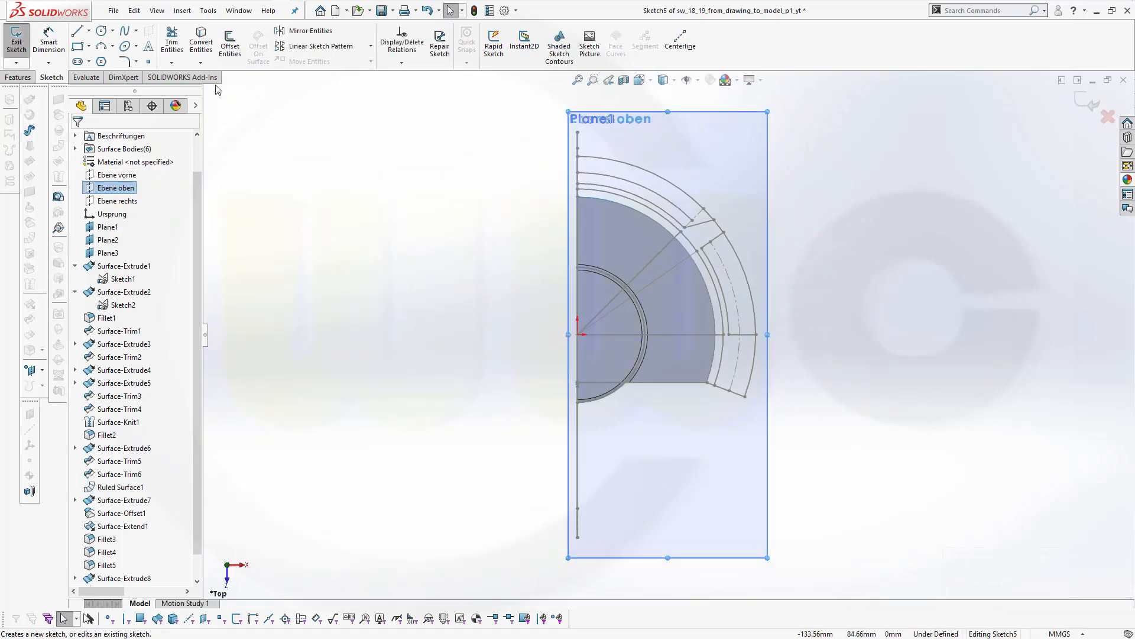
click(201, 43)
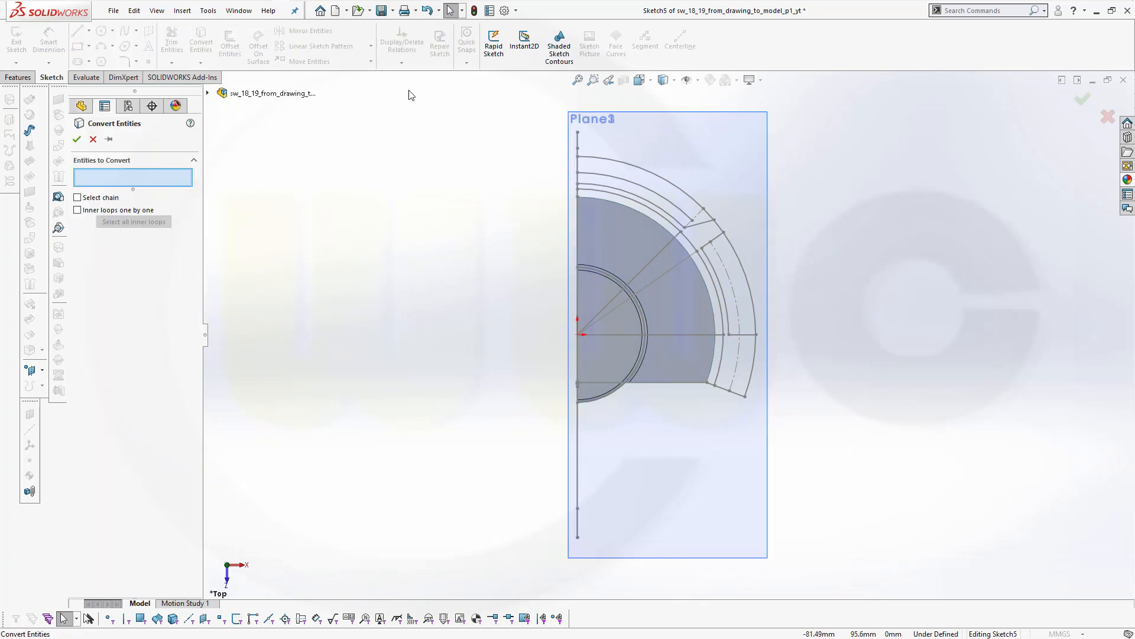
Convert Arc8 and the adjoining slanted Line7 of Sketch1 into the current sketch and exit the sketch
click(659, 206)
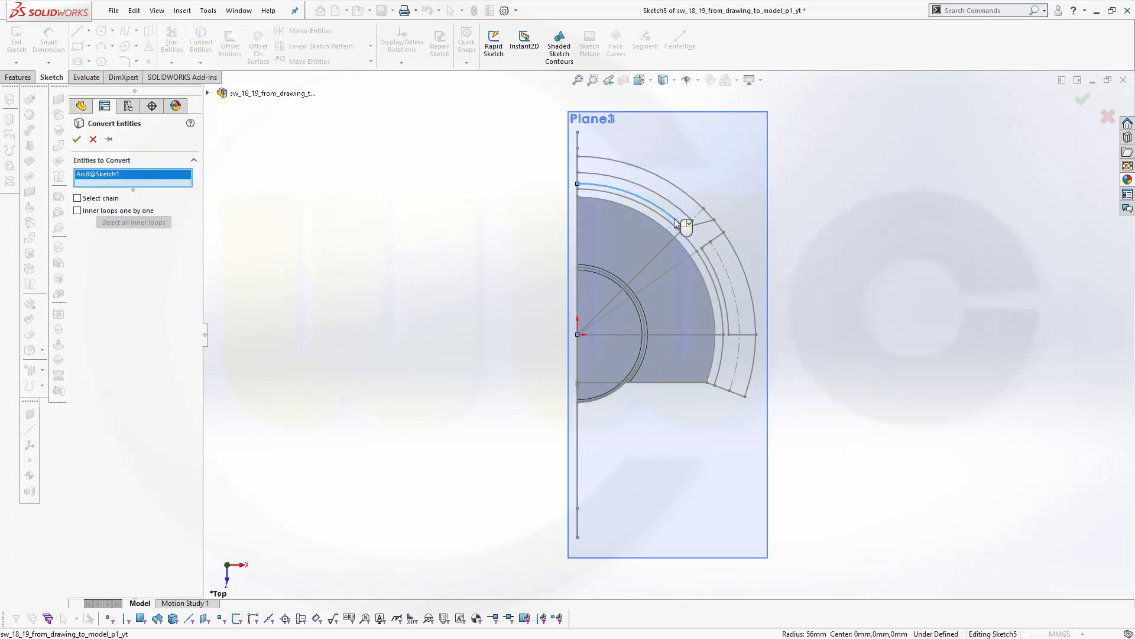
click(703, 225)
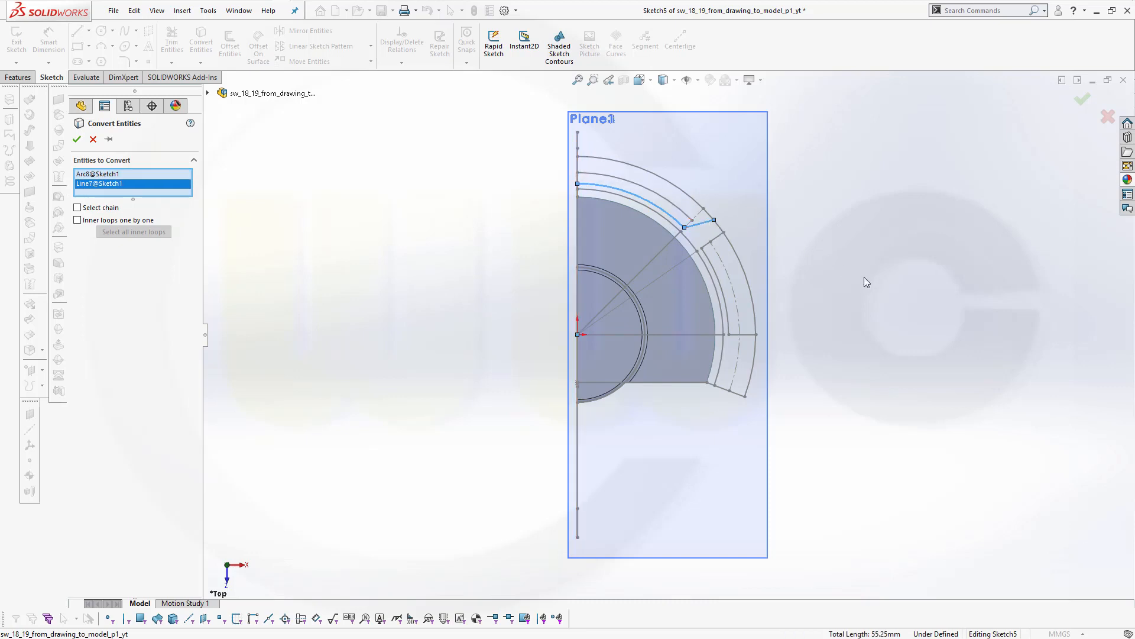
mouse_move(864, 276)
middle_down()
mouse_move(832, 307)
mouse_move(852, 294)
middle_up()
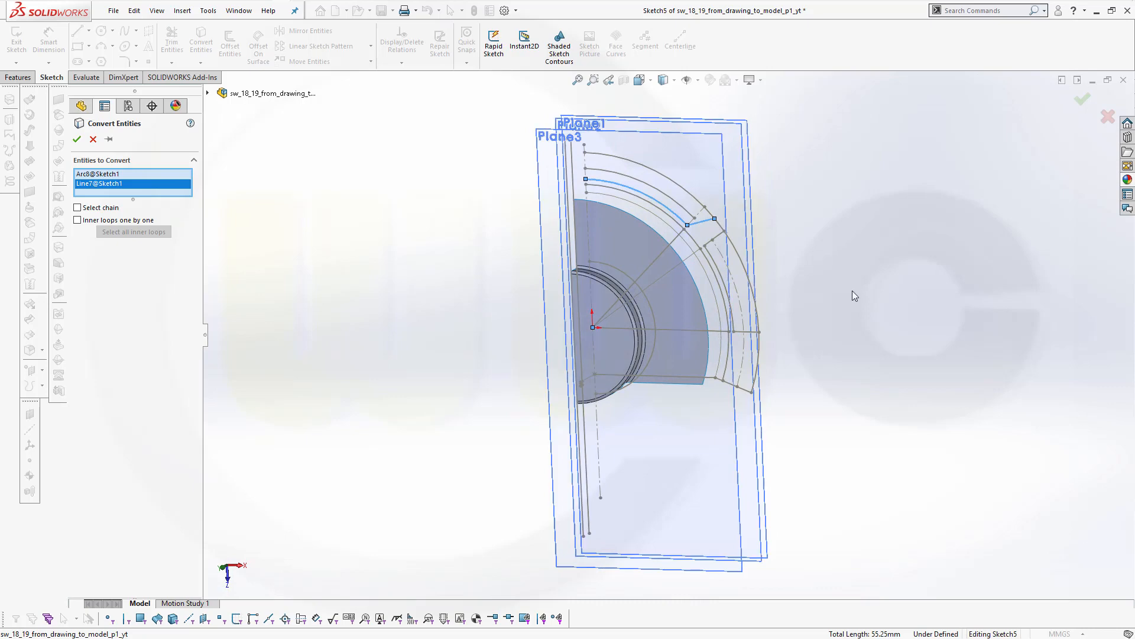
click(1085, 101)
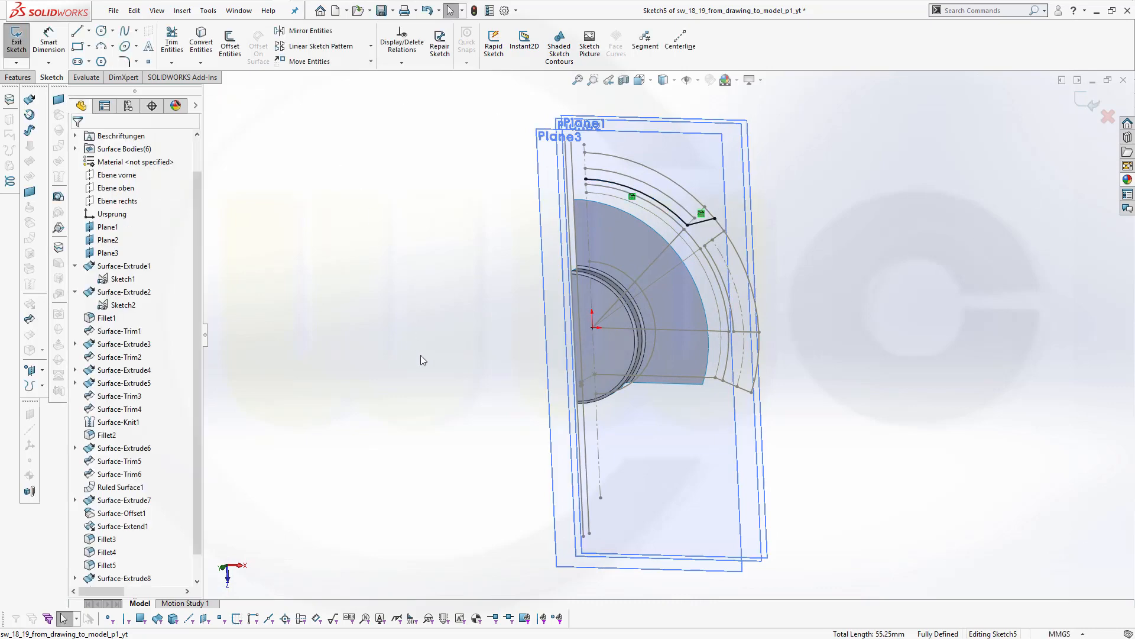
mouse_move(421, 355)
middle_down()
mouse_move(486, 325)
mouse_move(441, 203)
mouse_move(339, 178)
mouse_move(1029, 231)
middle_up()
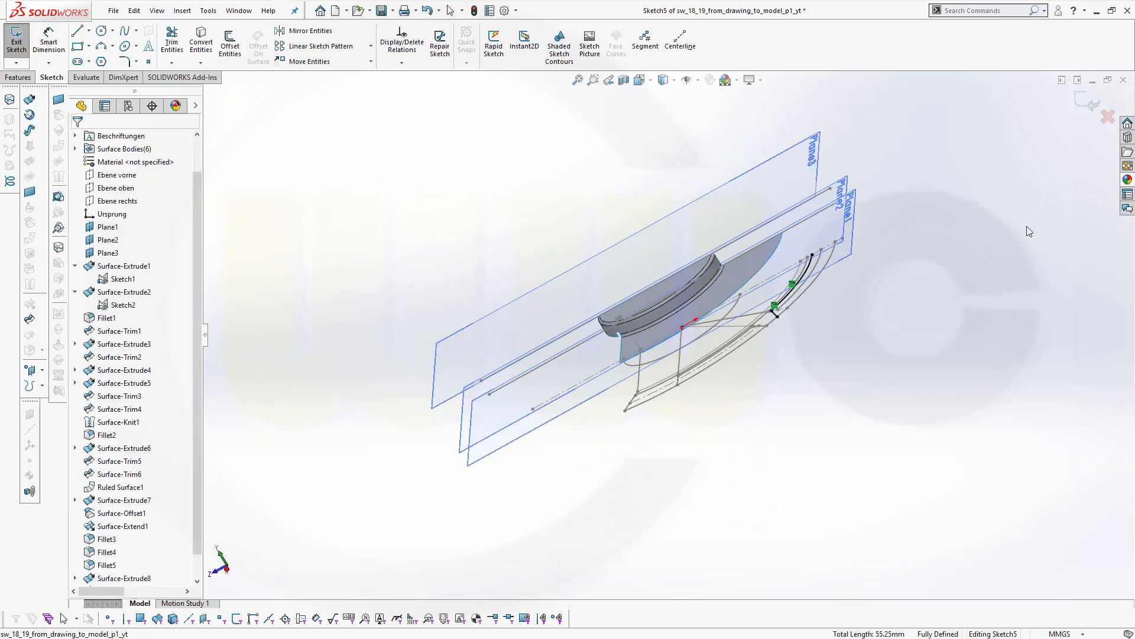
click(1093, 105)
Extrude the converted arc and line as a surface from the sketch plane up to Plane3
mouse_move(542, 167)
middle_down()
mouse_move(688, 173)
mouse_move(633, 159)
mouse_move(641, 172)
middle_up()
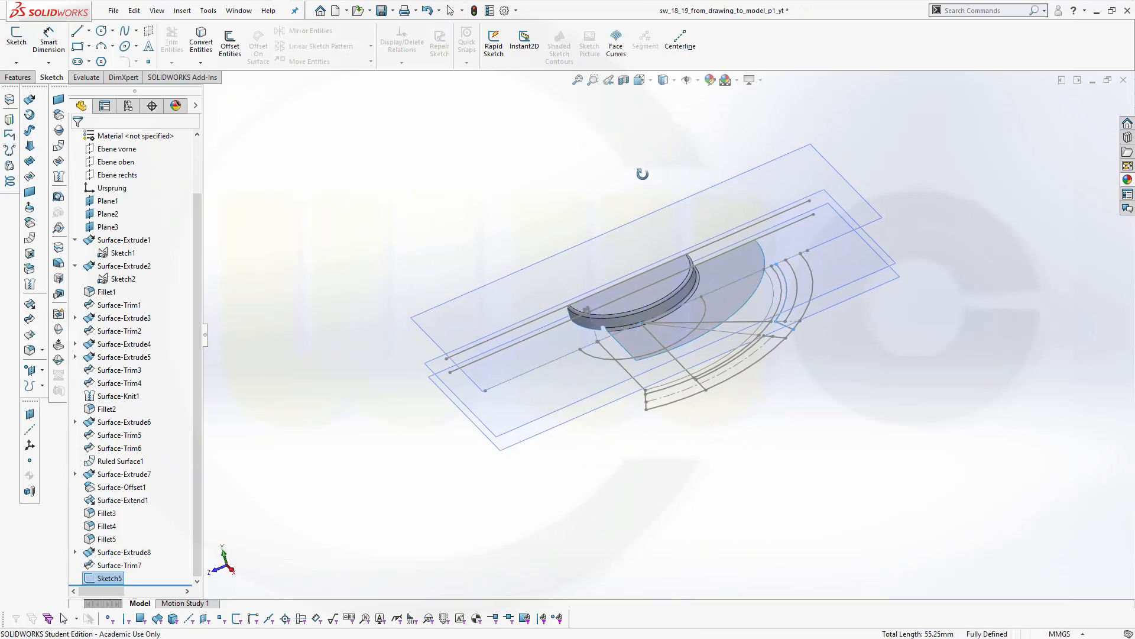
click(59, 101)
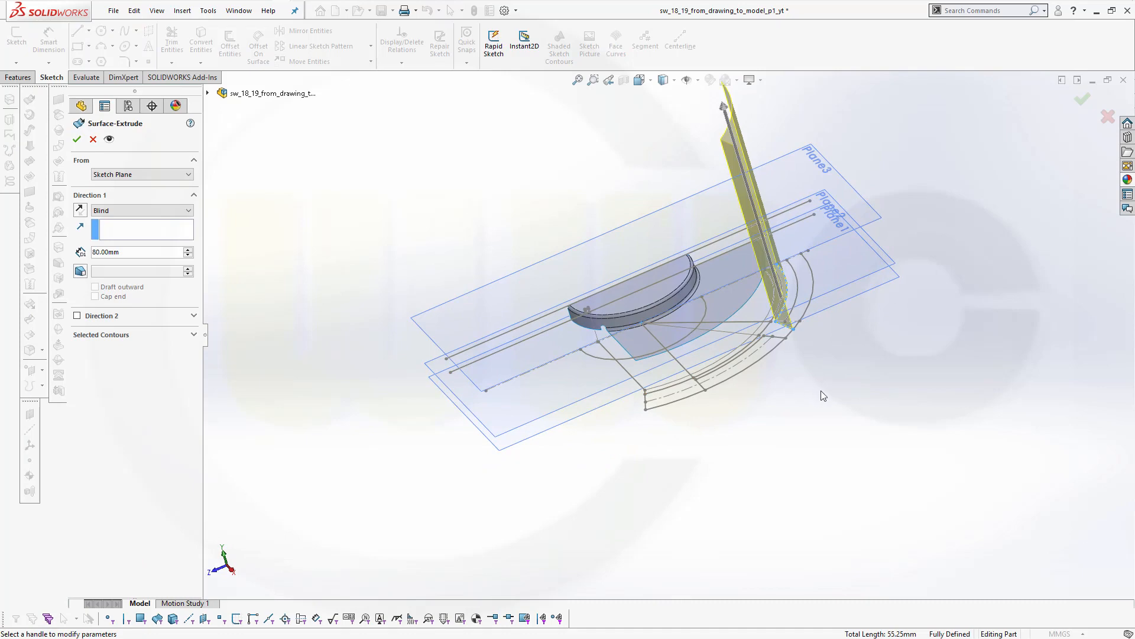
mouse_move(822, 395)
middle_down()
mouse_move(710, 304)
mouse_move(728, 385)
mouse_move(778, 460)
middle_up()
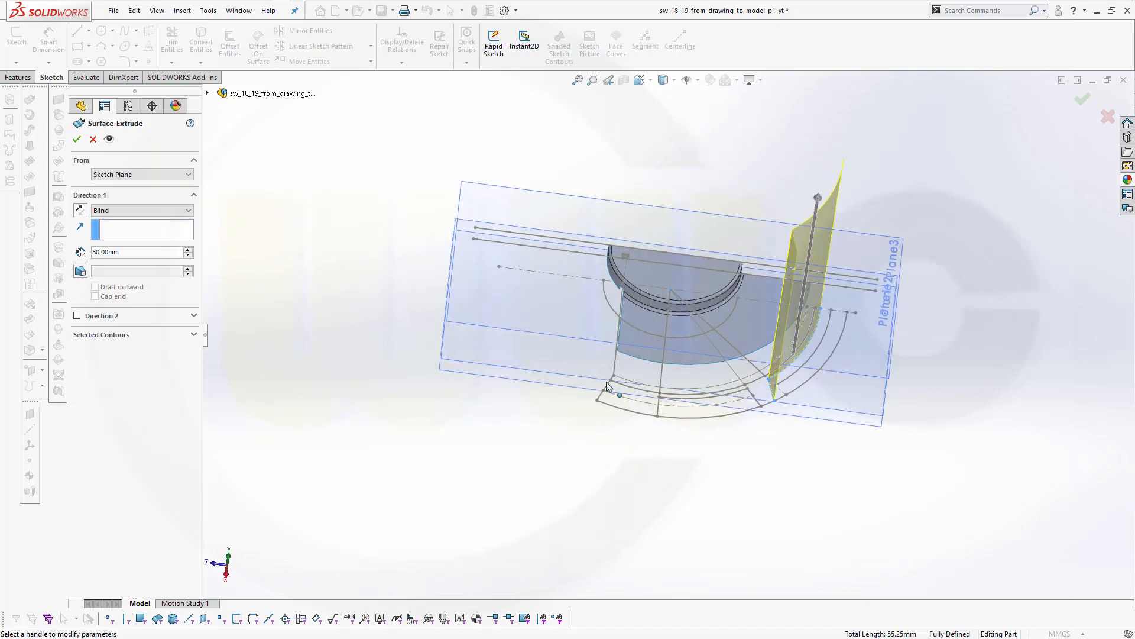
click(177, 212)
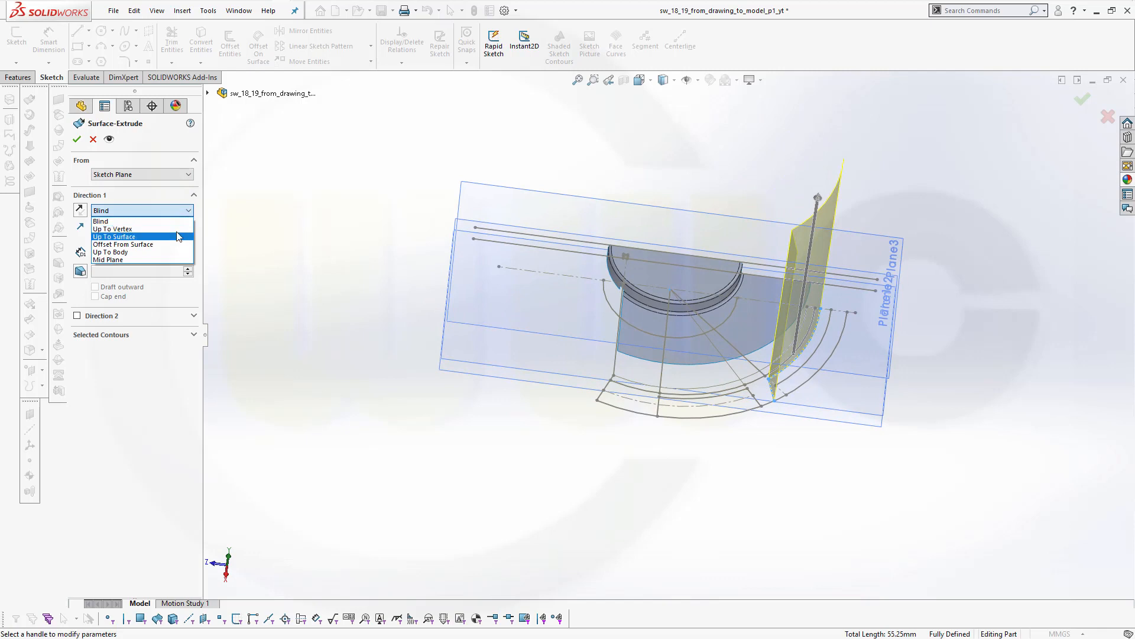
click(174, 237)
click(580, 198)
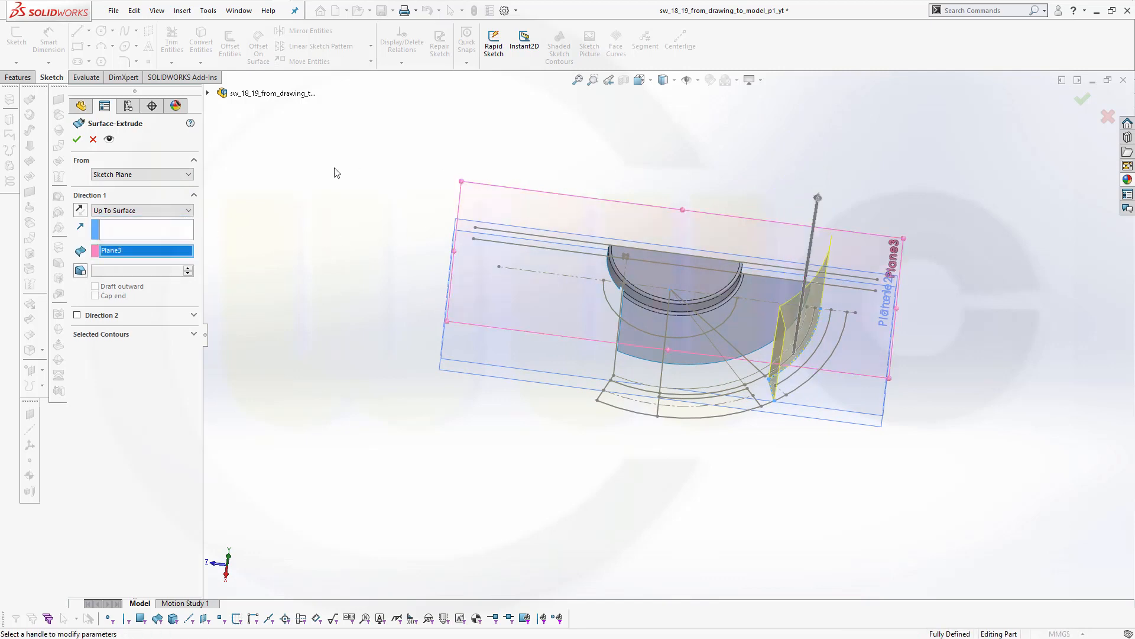
click(77, 139)
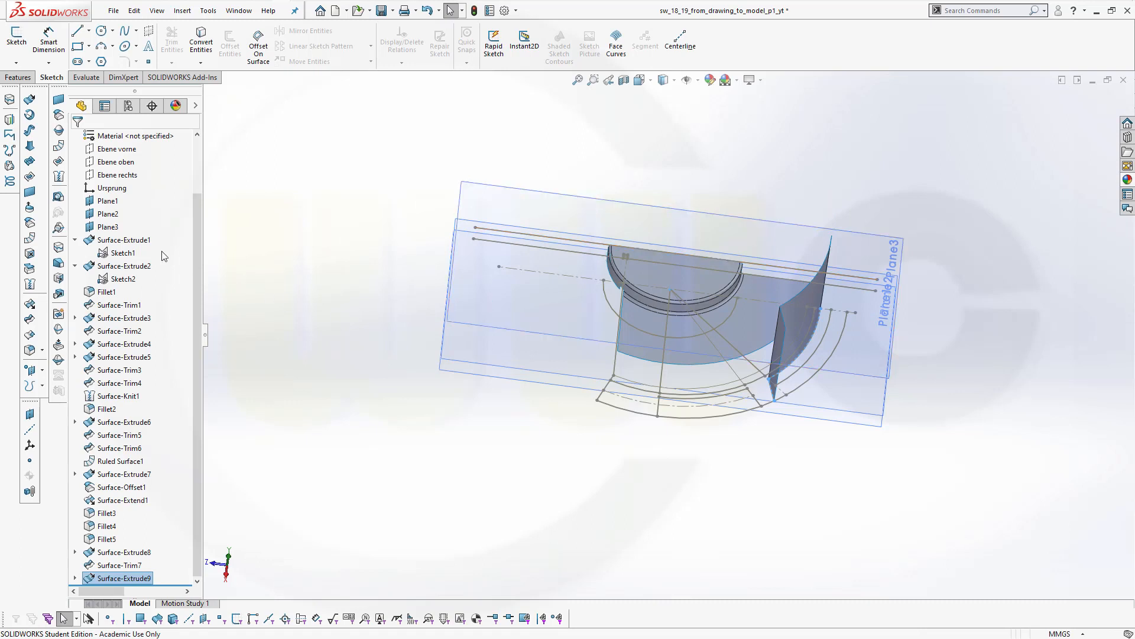
Show the hidden Surface-Trim7 body from the surface bodies list
scroll(149, 216, up, 2)
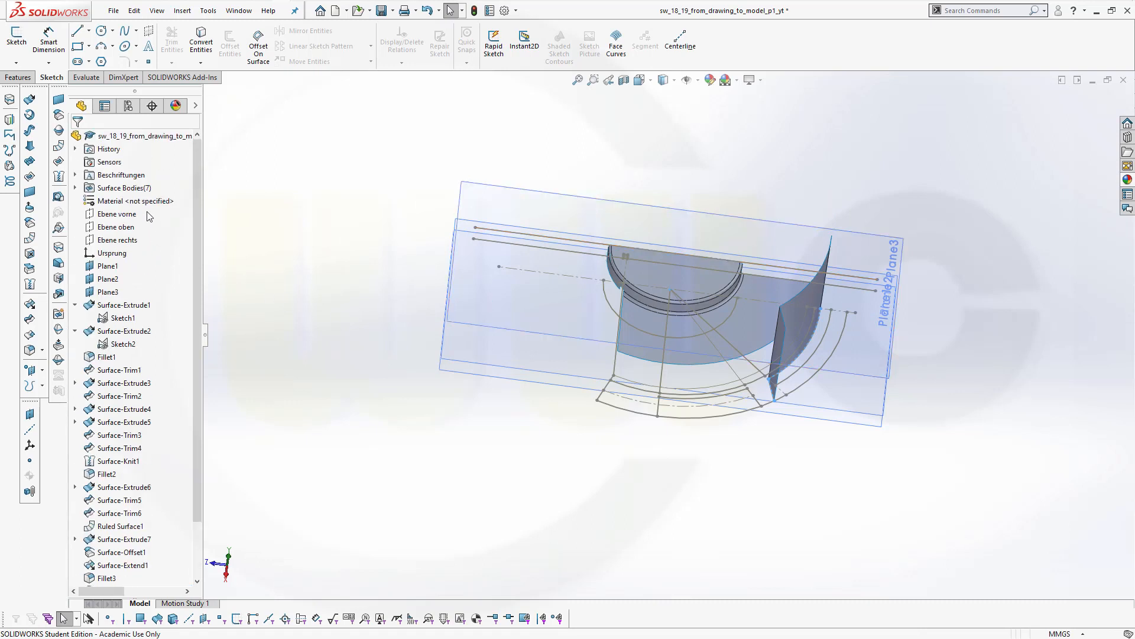
click(75, 187)
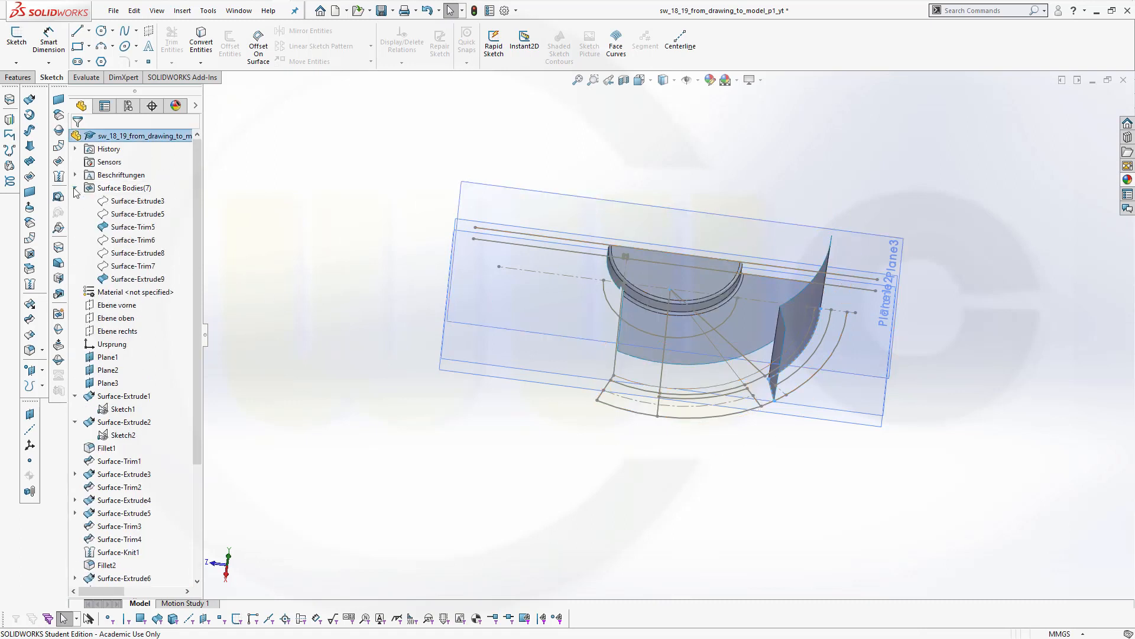
click(124, 268)
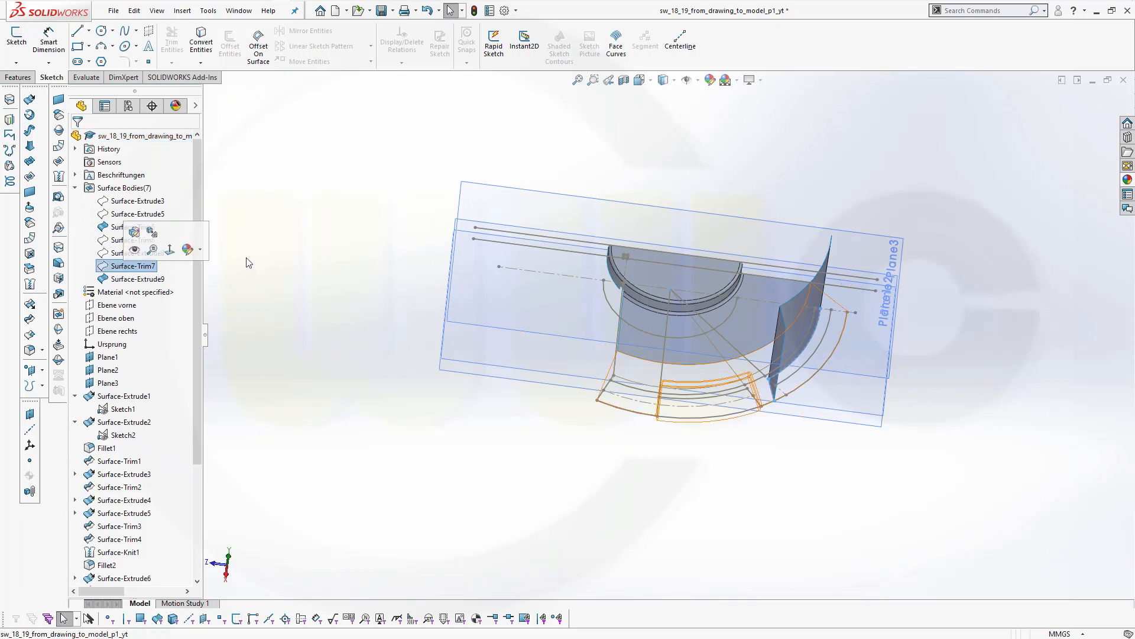
click(135, 249)
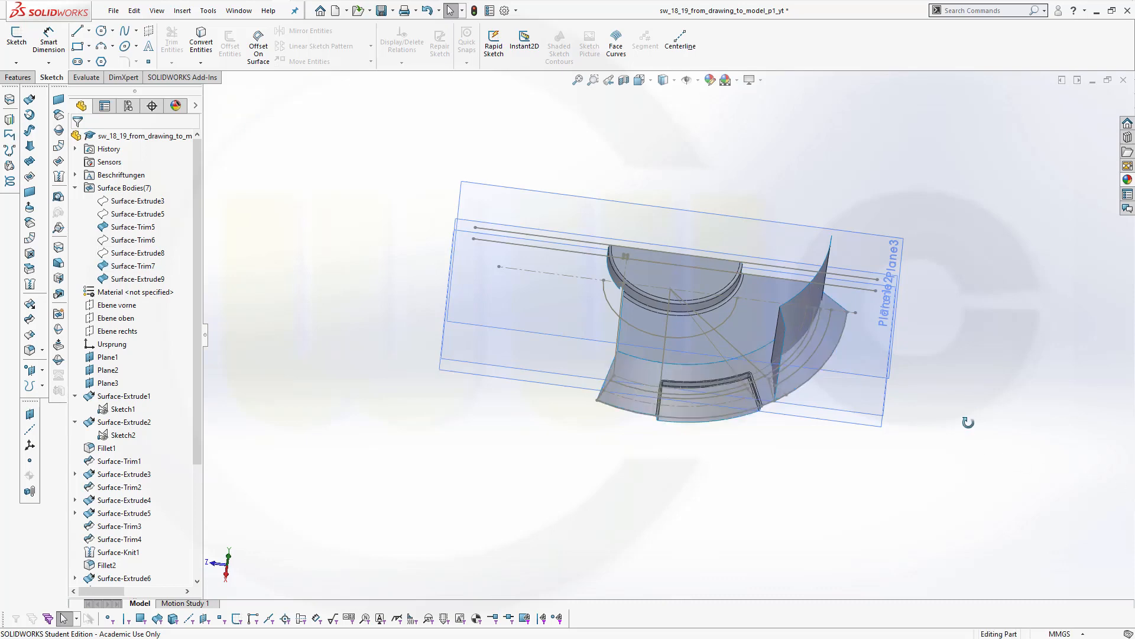
Trim the sloped flange with the Surface-Extrude9 wall as trim tool, removing the flange portion outside the wall
middle_drag(968, 422, 743, 271)
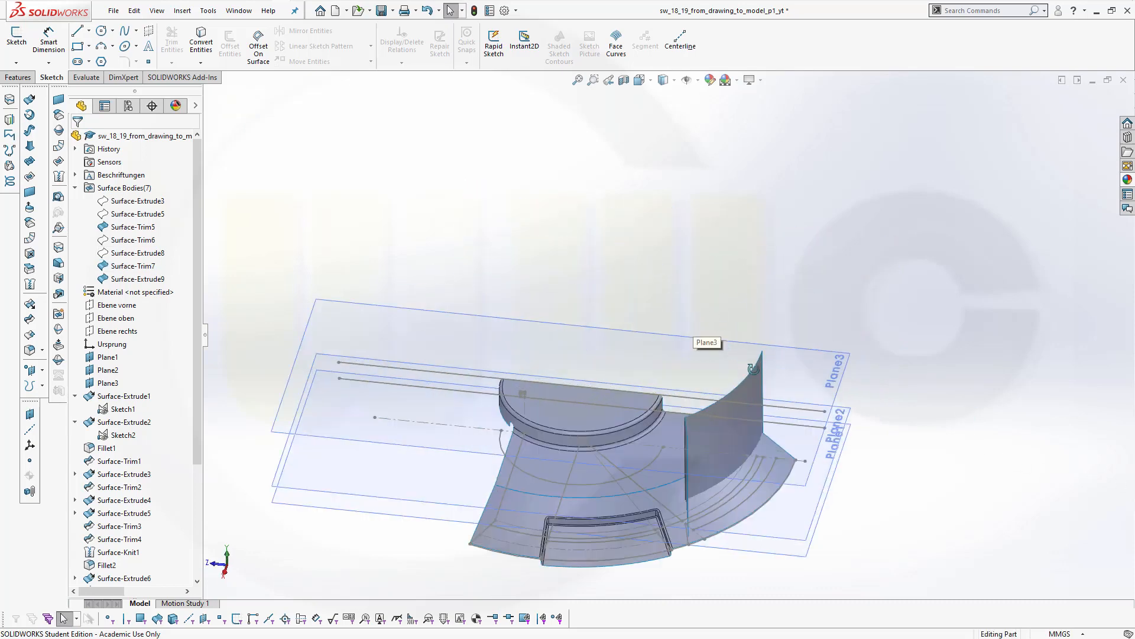
middle_drag(753, 369, 748, 393)
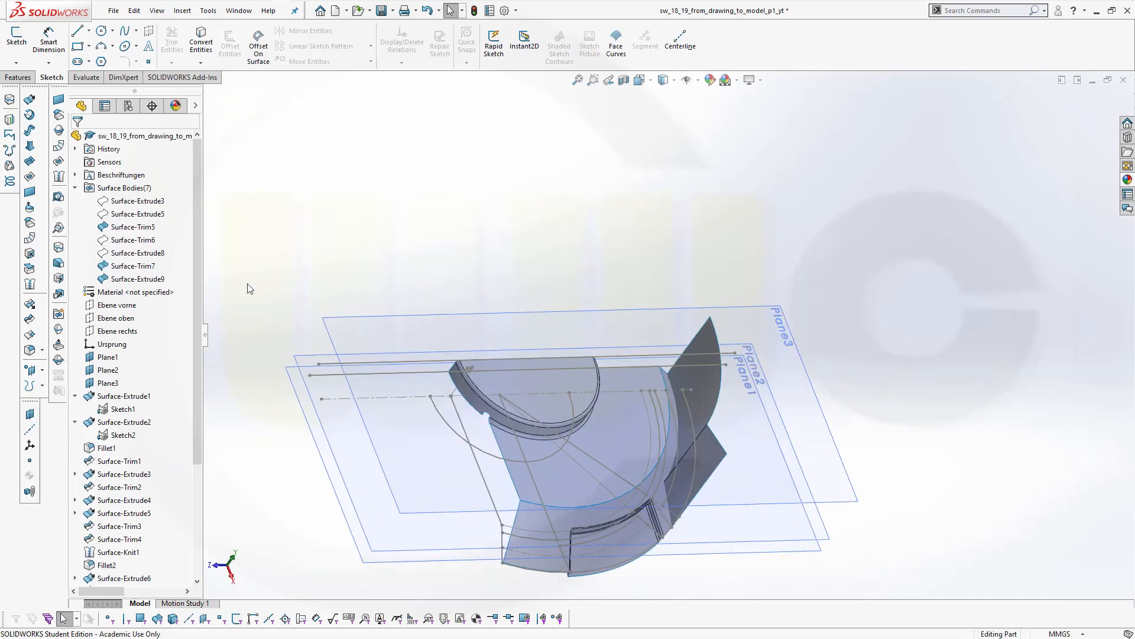
click(29, 320)
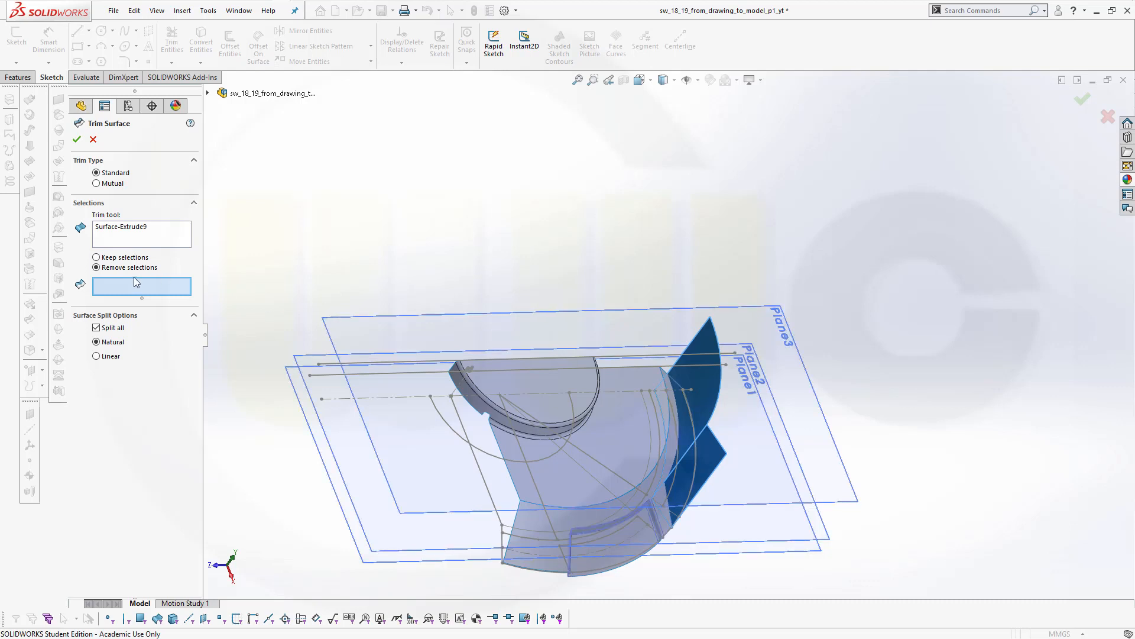
middle_drag(621, 562, 668, 561)
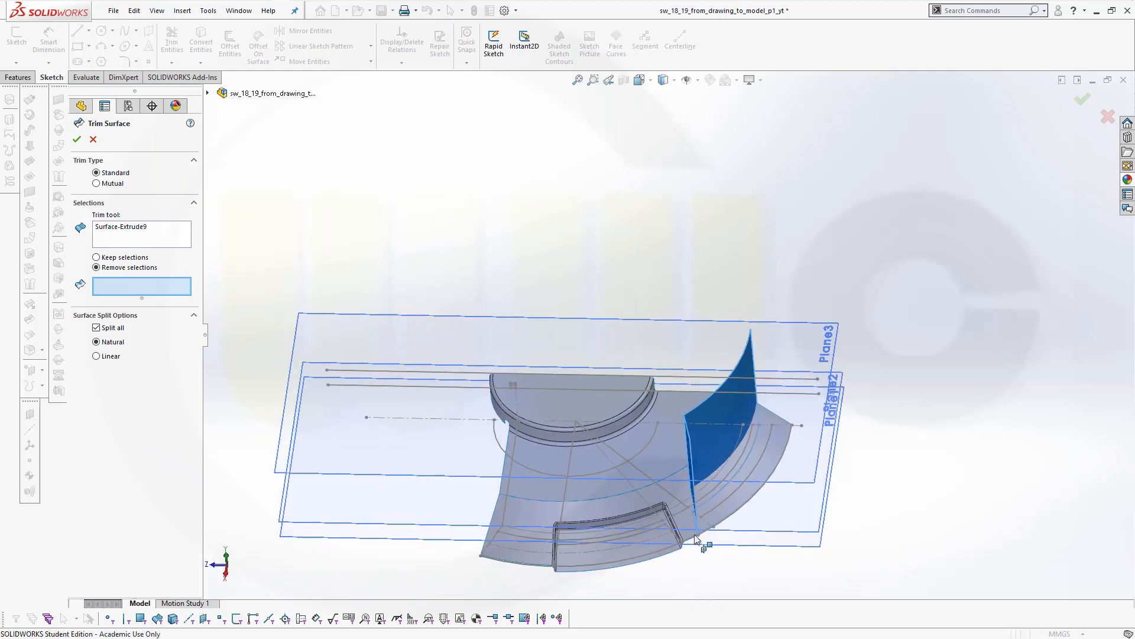
click(750, 495)
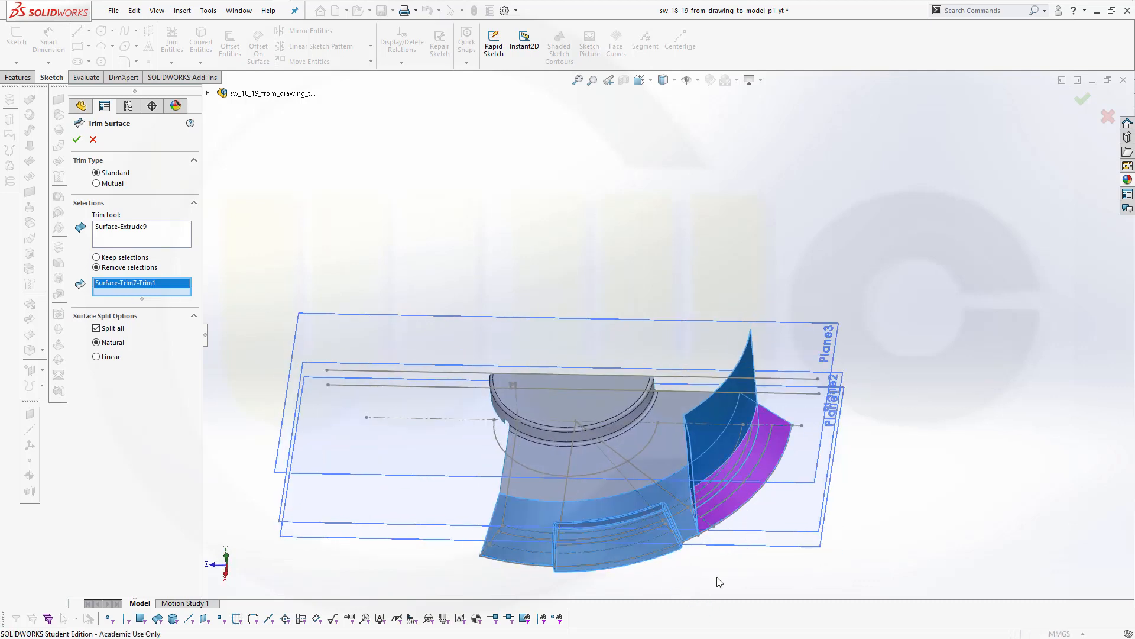
click(77, 140)
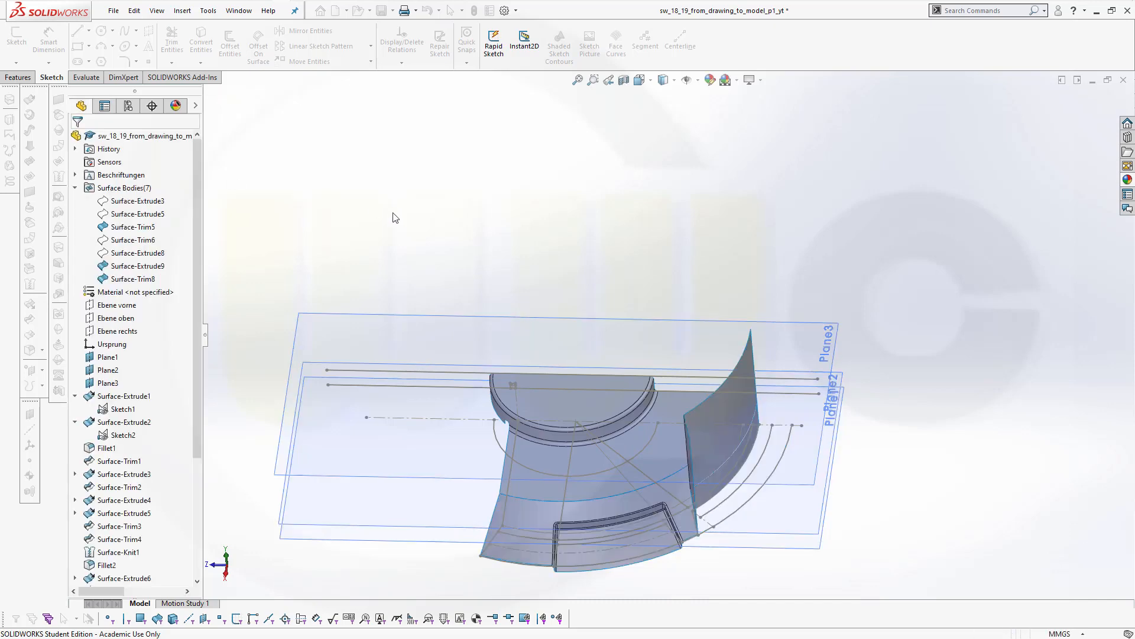
Examine where the tall extruded wall meets the trimmed flange from several angles
middle_drag(515, 335, 464, 228)
scroll(506, 256, up, 1)
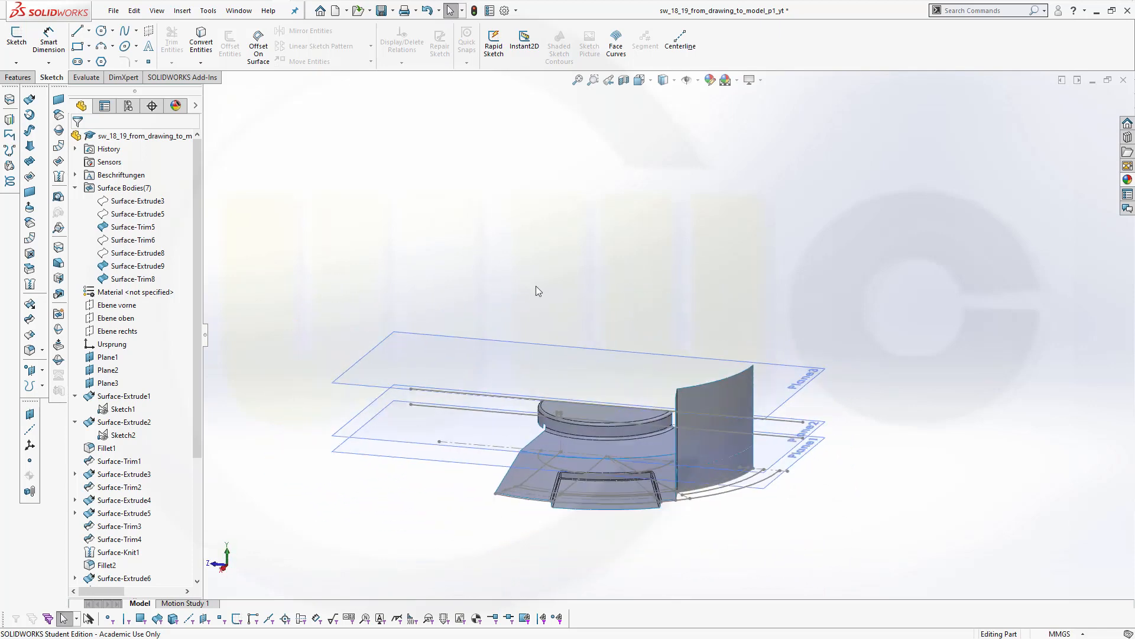
scroll(550, 300, down, 1)
scroll(658, 360, up, 2)
scroll(594, 512, down, 2)
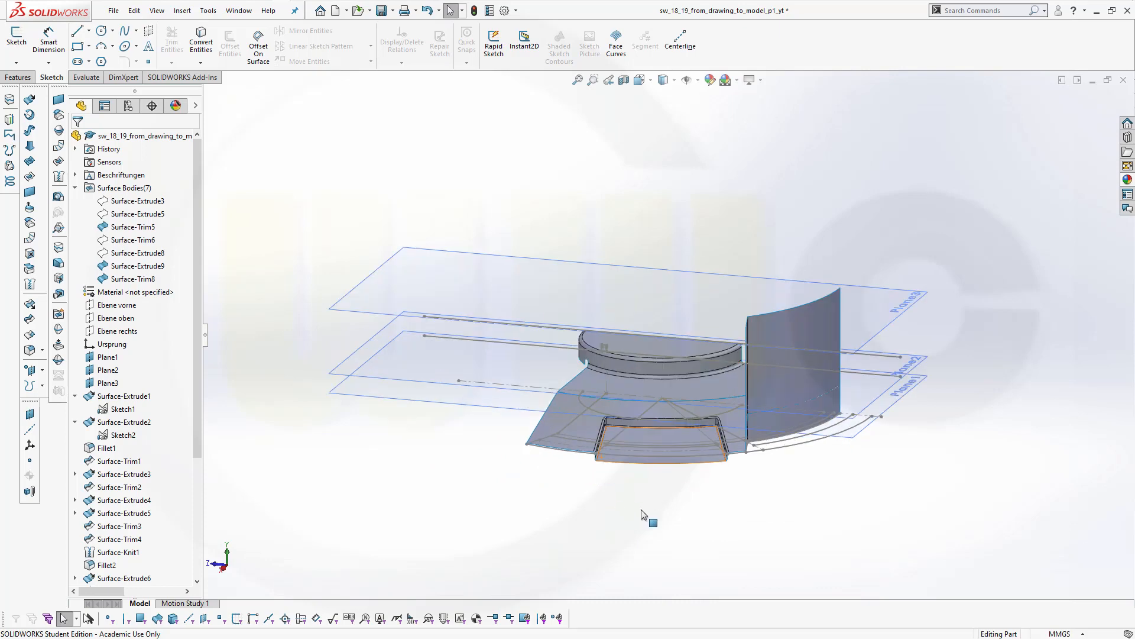
scroll(646, 508, down, 1)
scroll(678, 249, up, 2)
scroll(672, 222, down, 2)
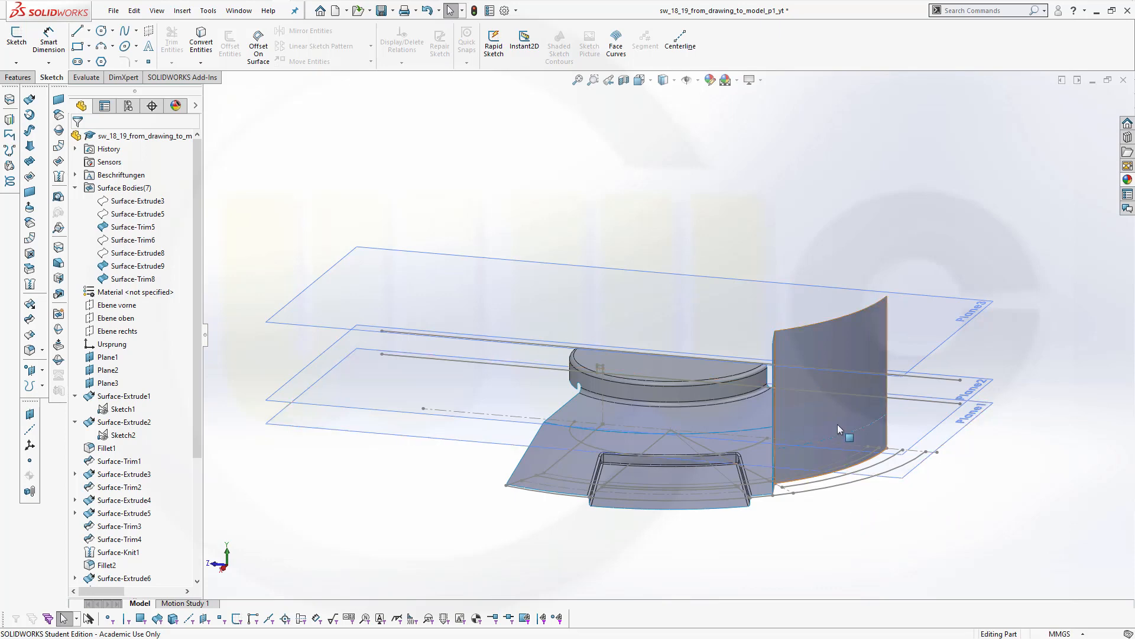
mouse_move(840, 425)
middle_down()
mouse_move(887, 445)
mouse_move(842, 415)
middle_up()
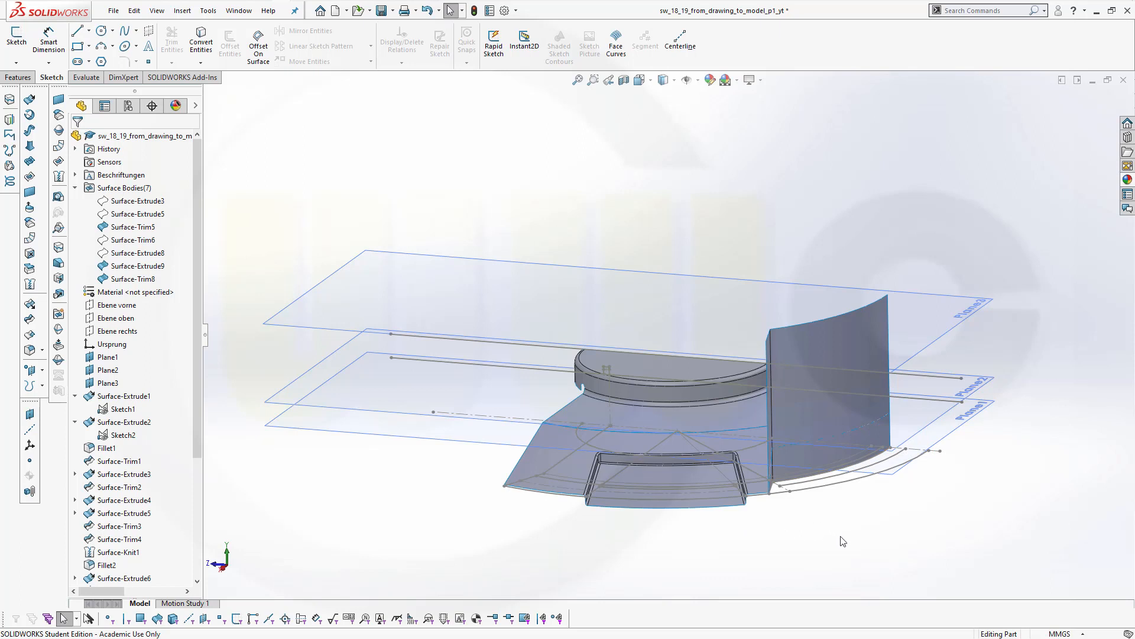
middle_drag(843, 541, 868, 568)
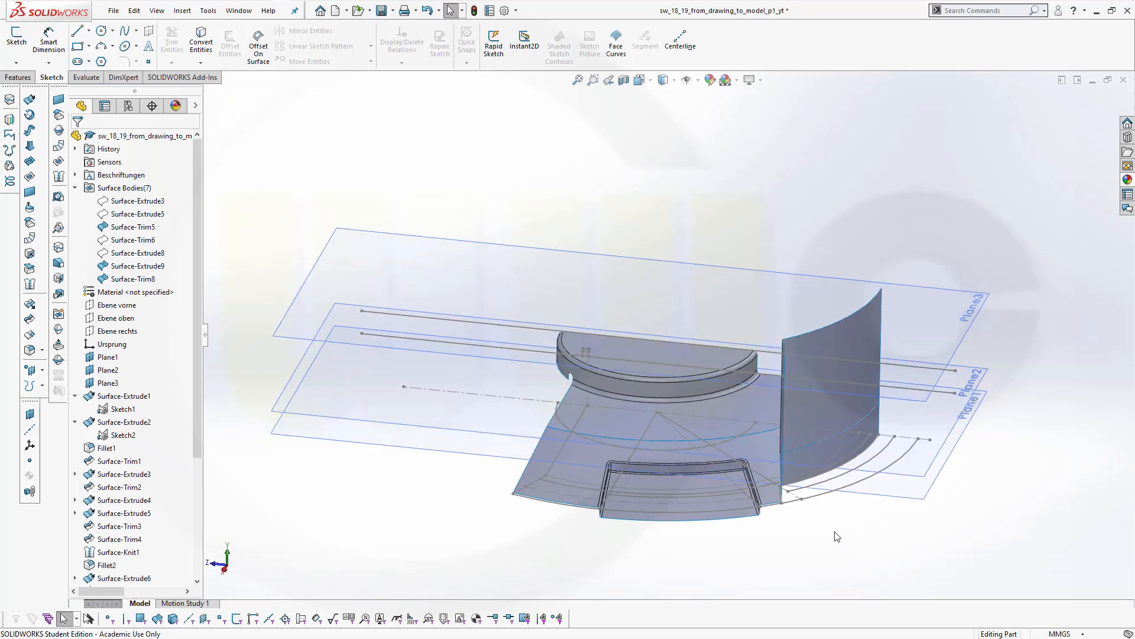
mouse_move(597, 253)
middle_down()
mouse_move(608, 248)
mouse_move(568, 252)
middle_up()
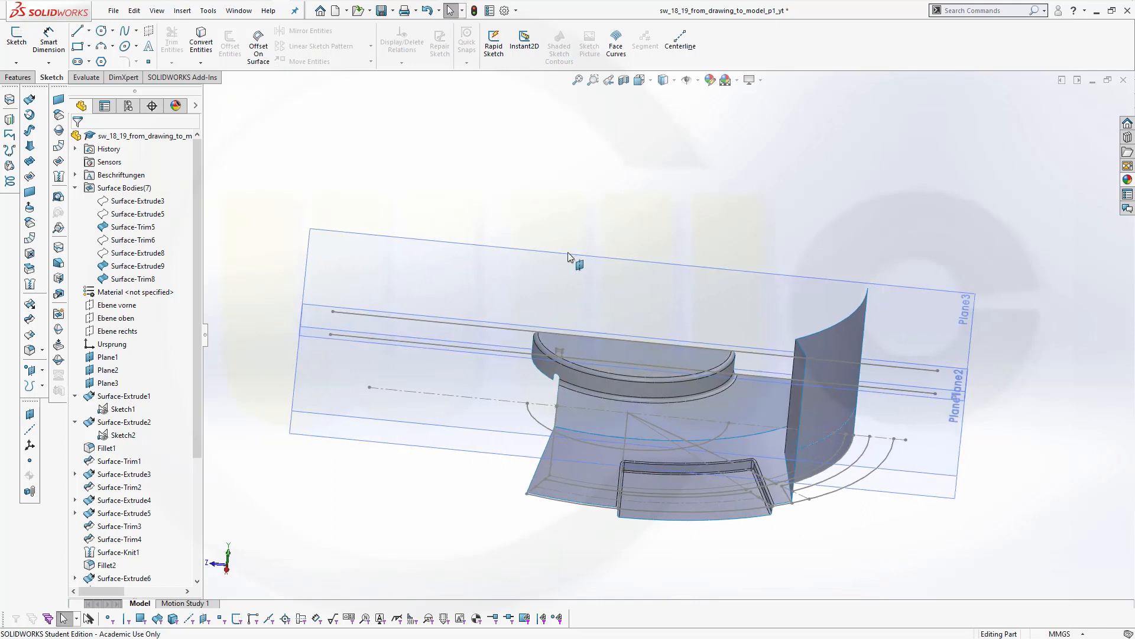
Trim the tall extruded wall with the sloped flange surface as trim tool, removing the wall portion above the flange
click(30, 320)
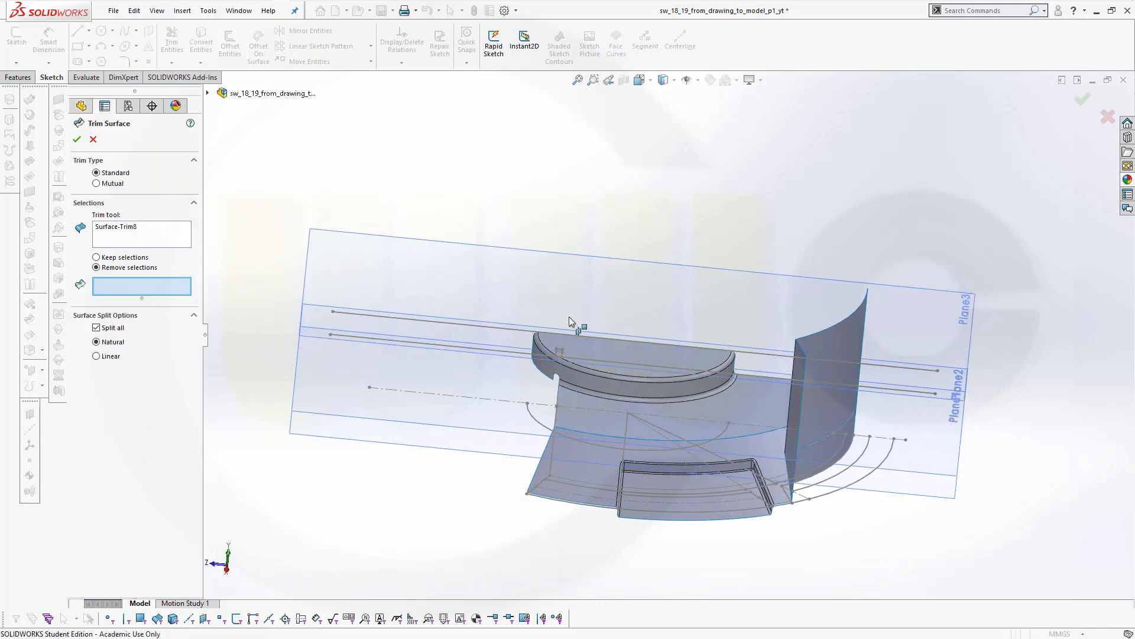
click(115, 229)
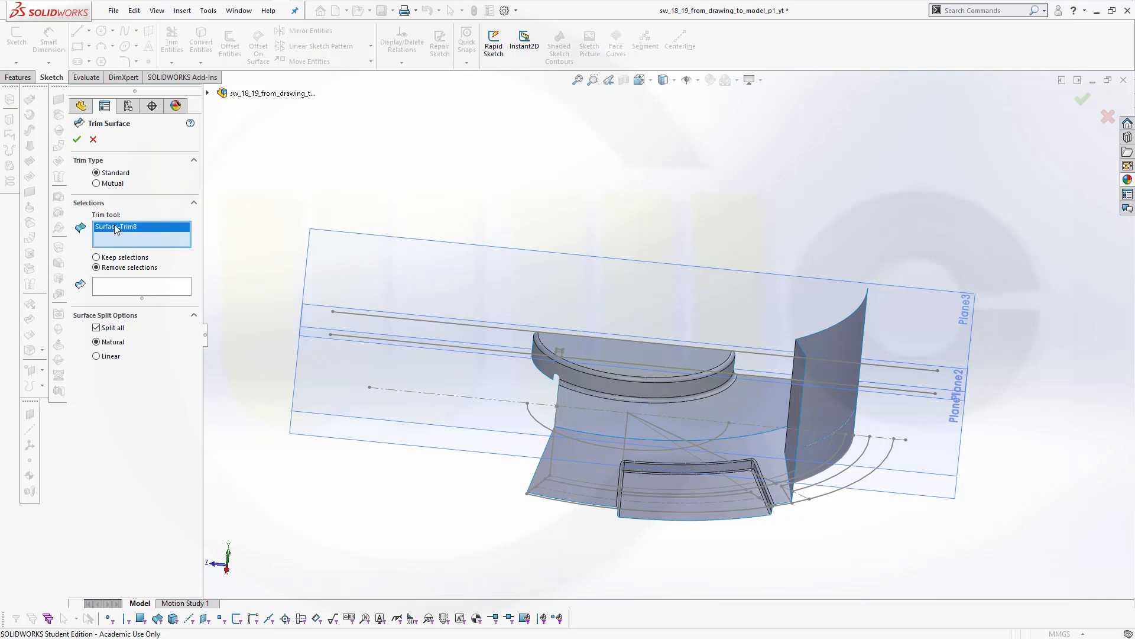
right_click(133, 225)
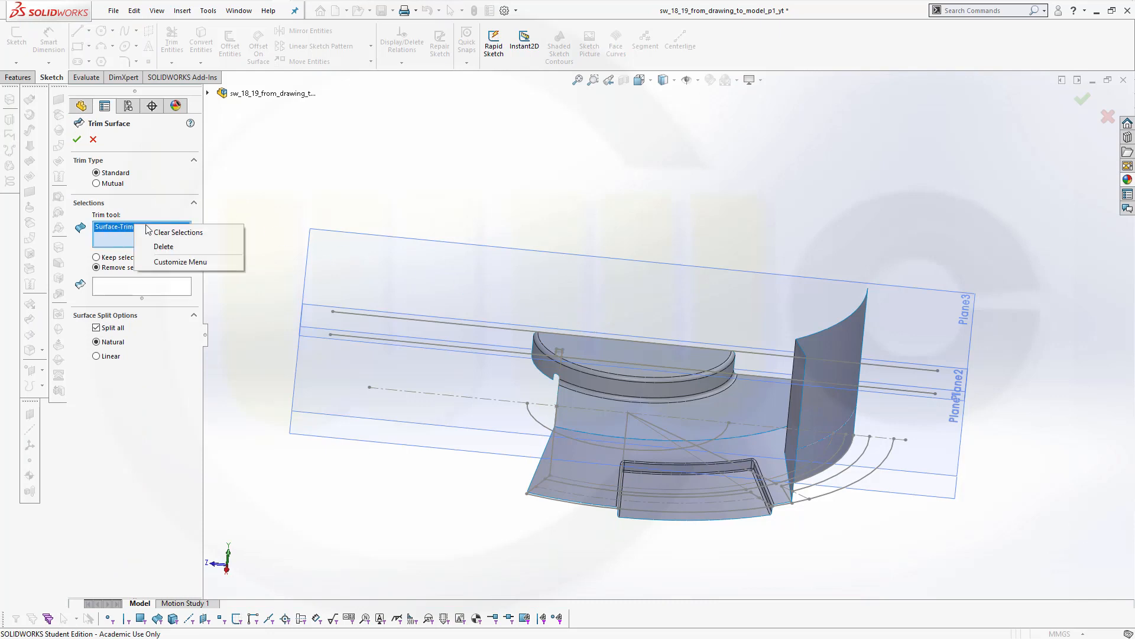
click(183, 232)
click(779, 458)
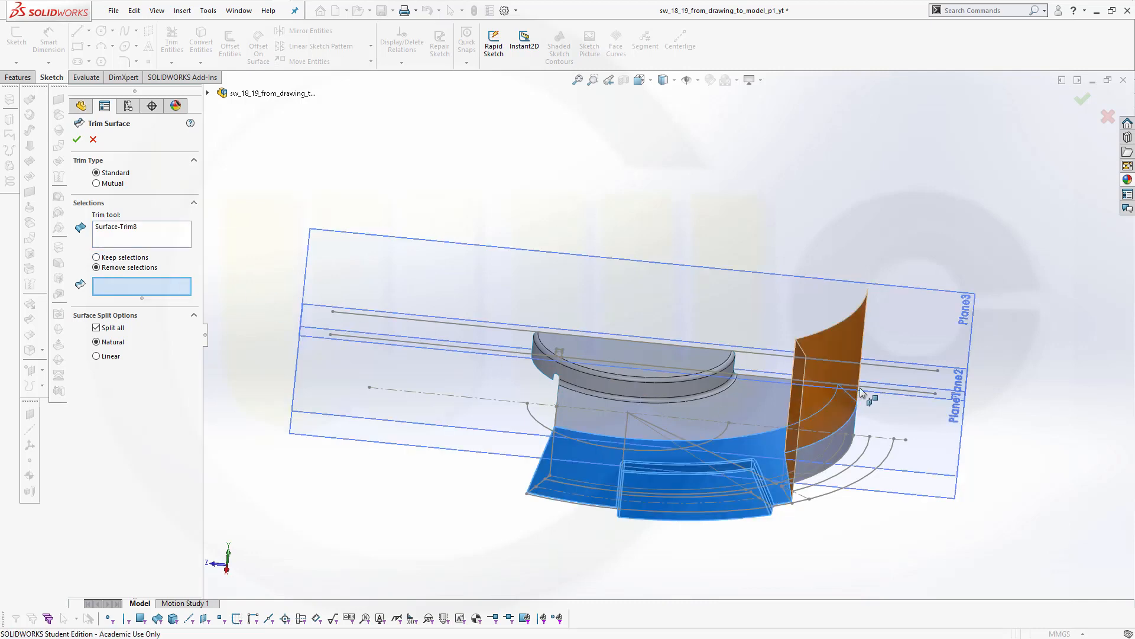
click(829, 352)
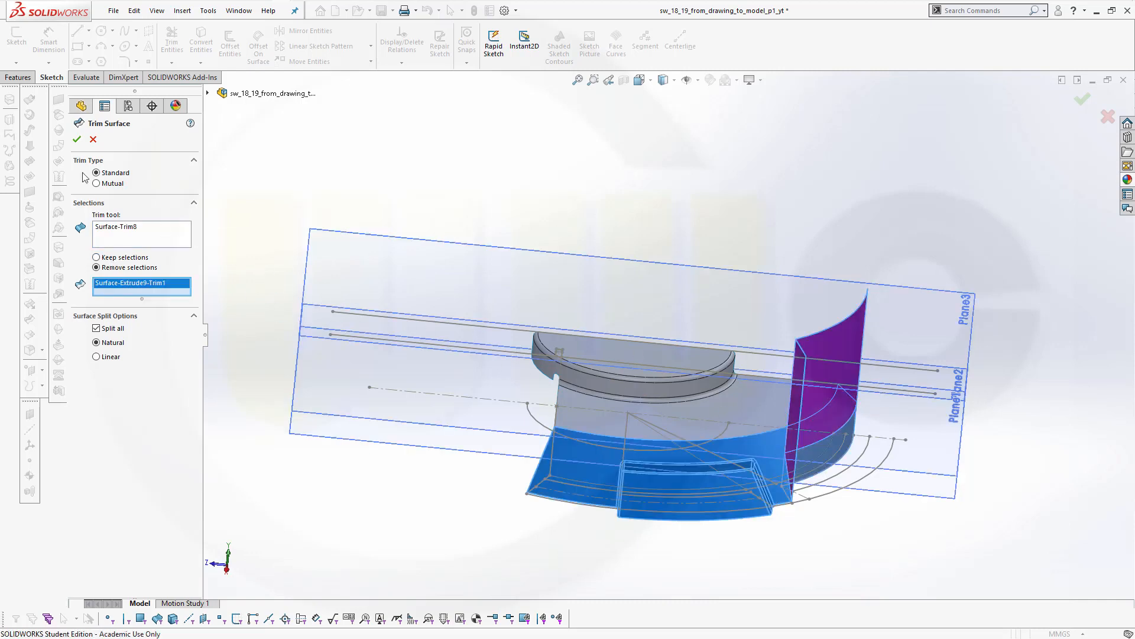
click(76, 141)
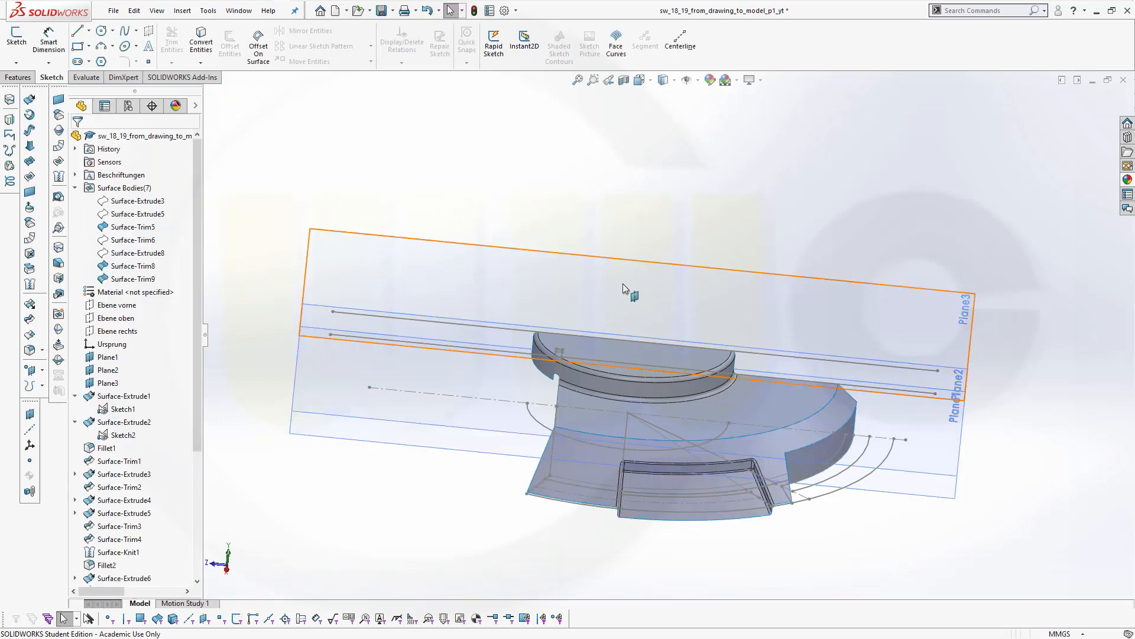
middle_drag(626, 286, 544, 273)
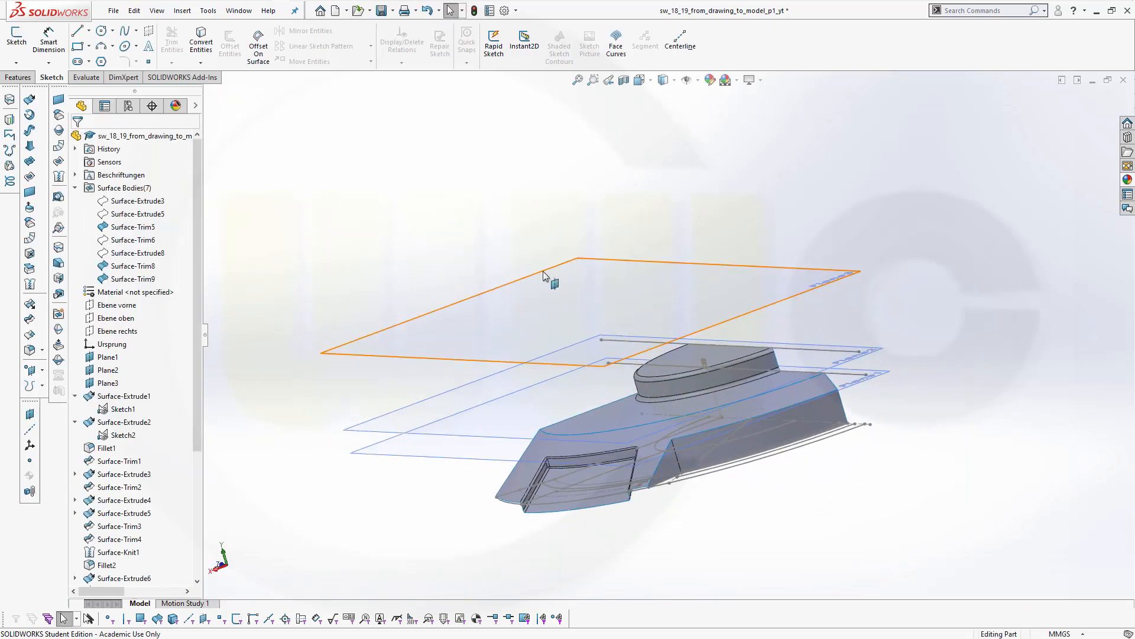
scroll(547, 275, up, 2)
scroll(569, 286, down, 3)
middle_drag(746, 398, 793, 421)
middle_click(784, 422)
scroll(782, 430, up, 2)
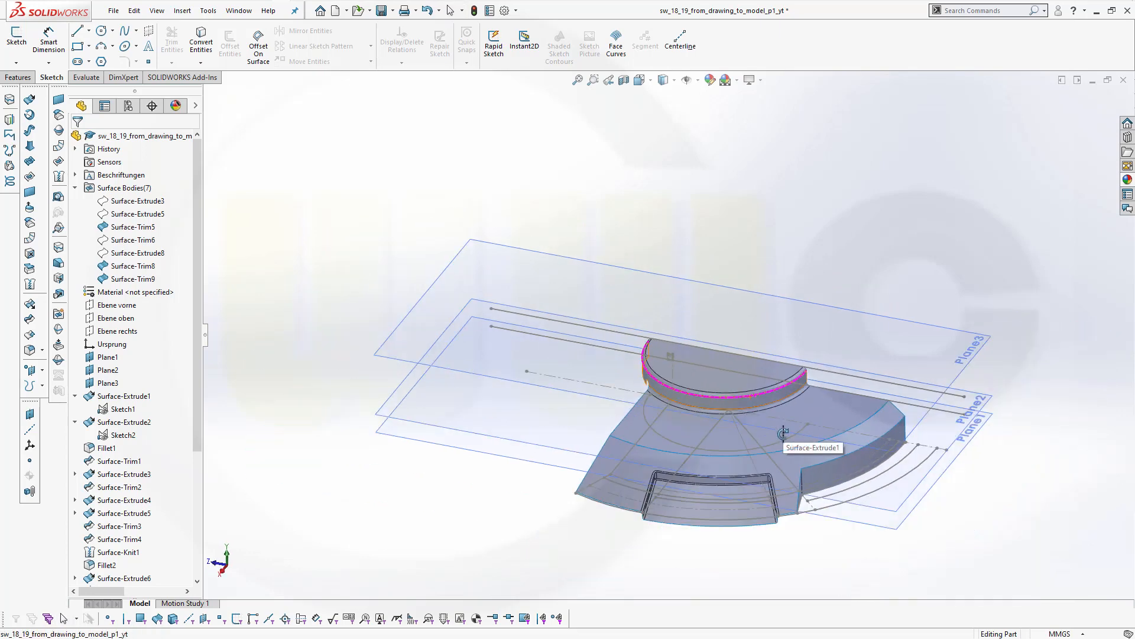
Create a 30 mm ruled surface from the trimmed wall's upper curved edge, tapered 50° to the Plane1 vector
key(Escape)
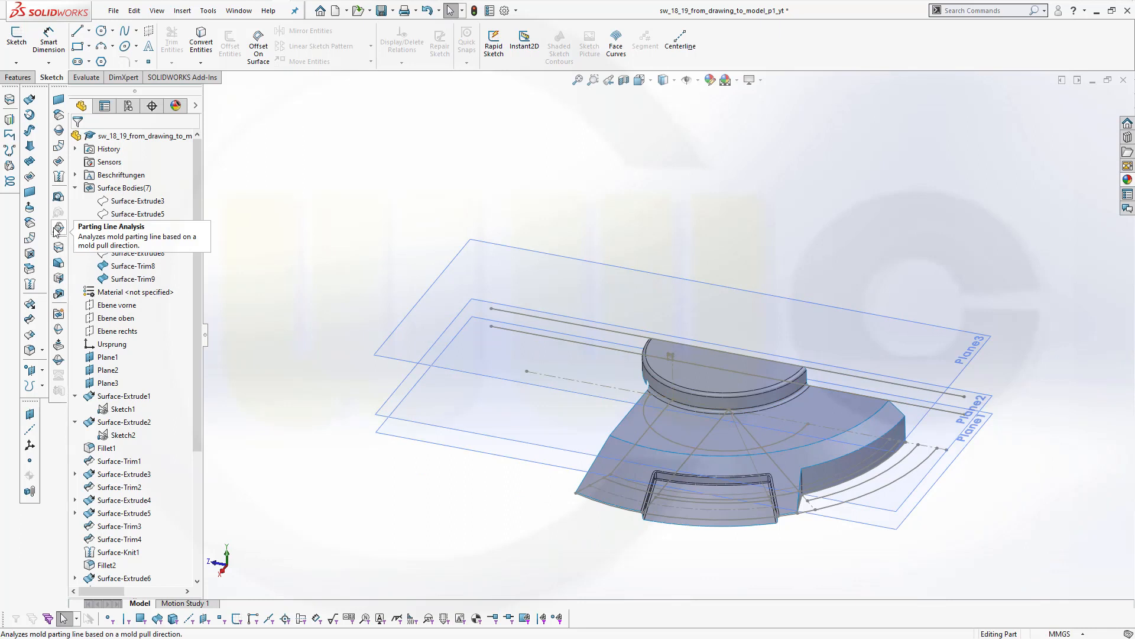
click(29, 237)
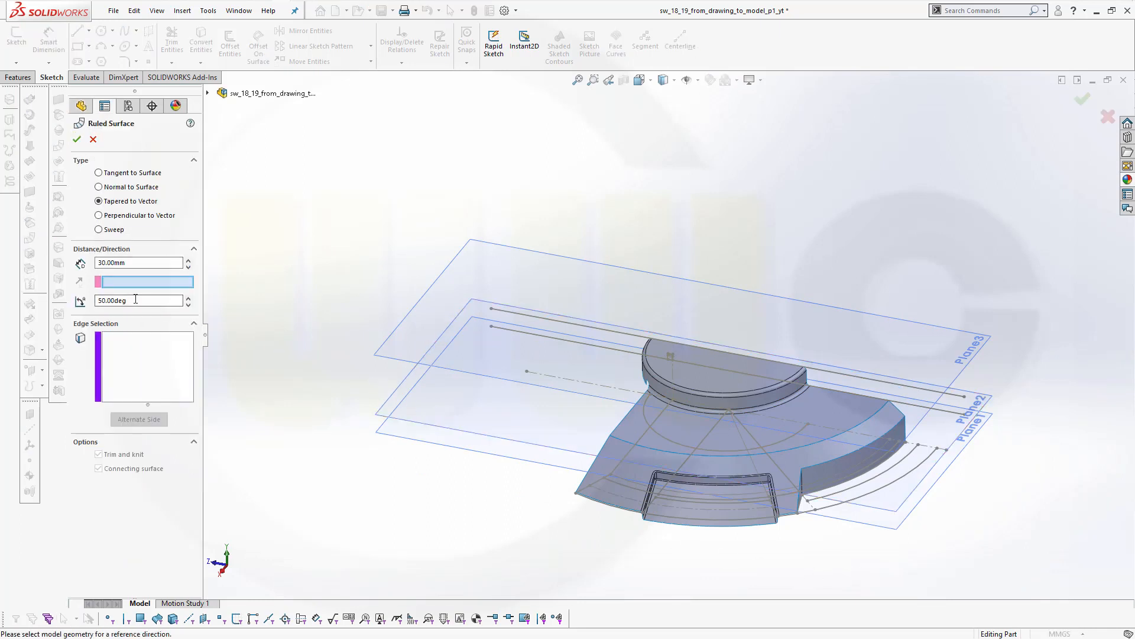
click(150, 363)
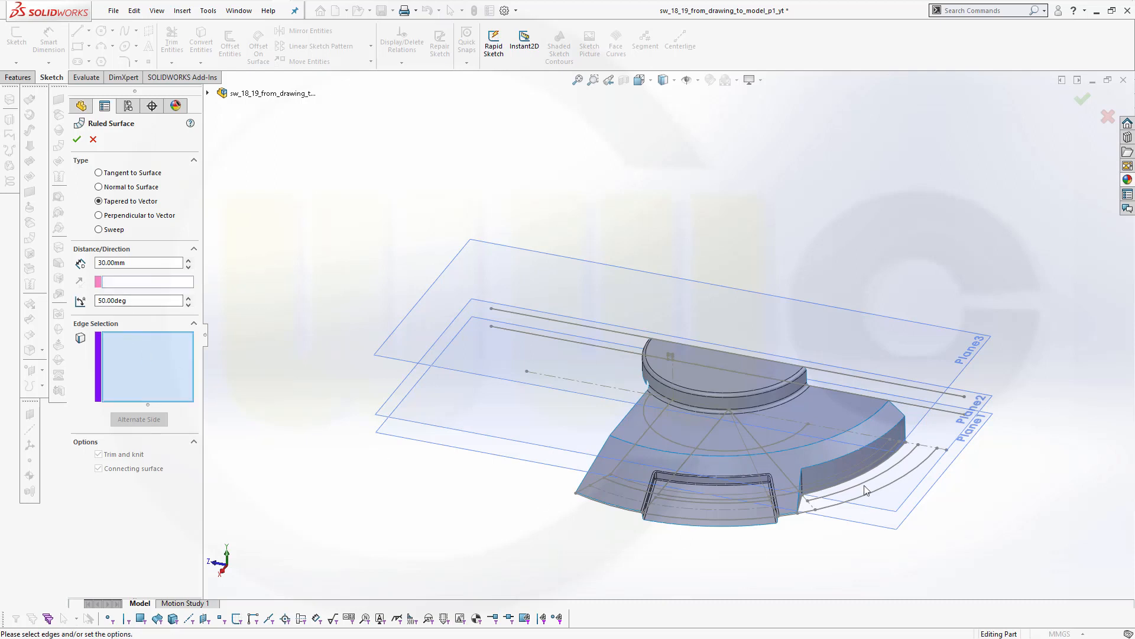
click(853, 453)
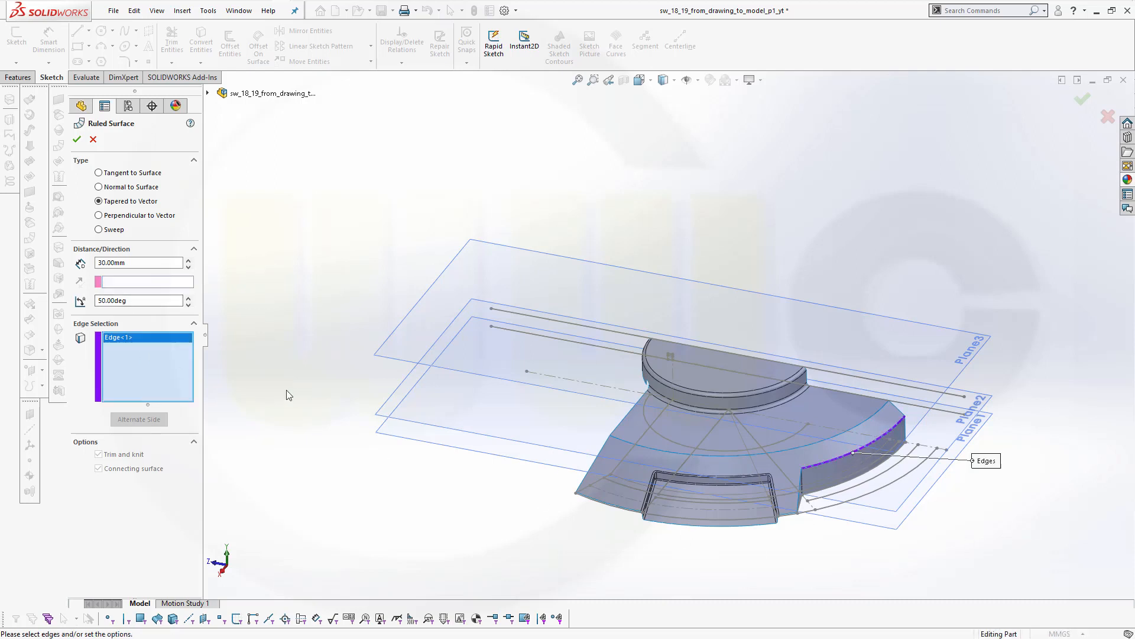
click(166, 281)
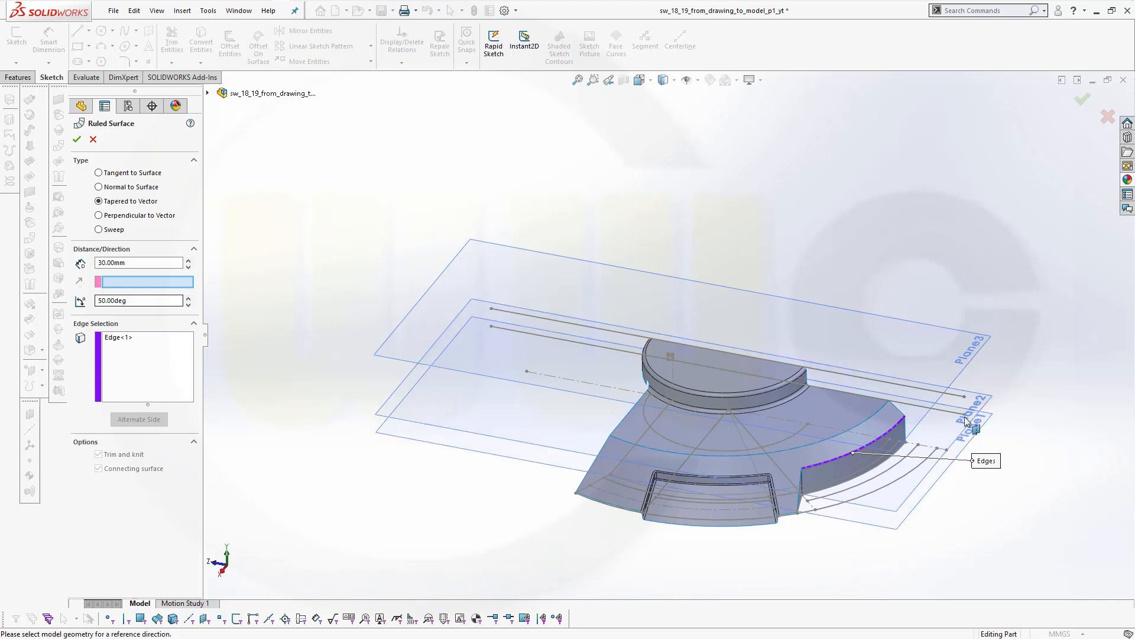
click(886, 535)
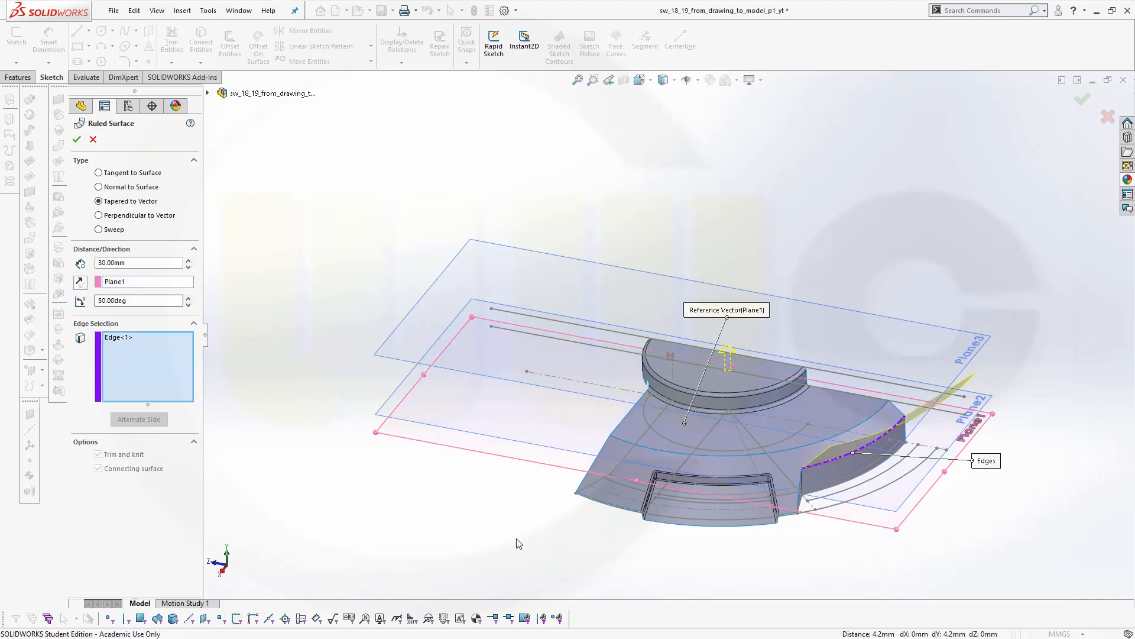
middle_drag(518, 543, 565, 530)
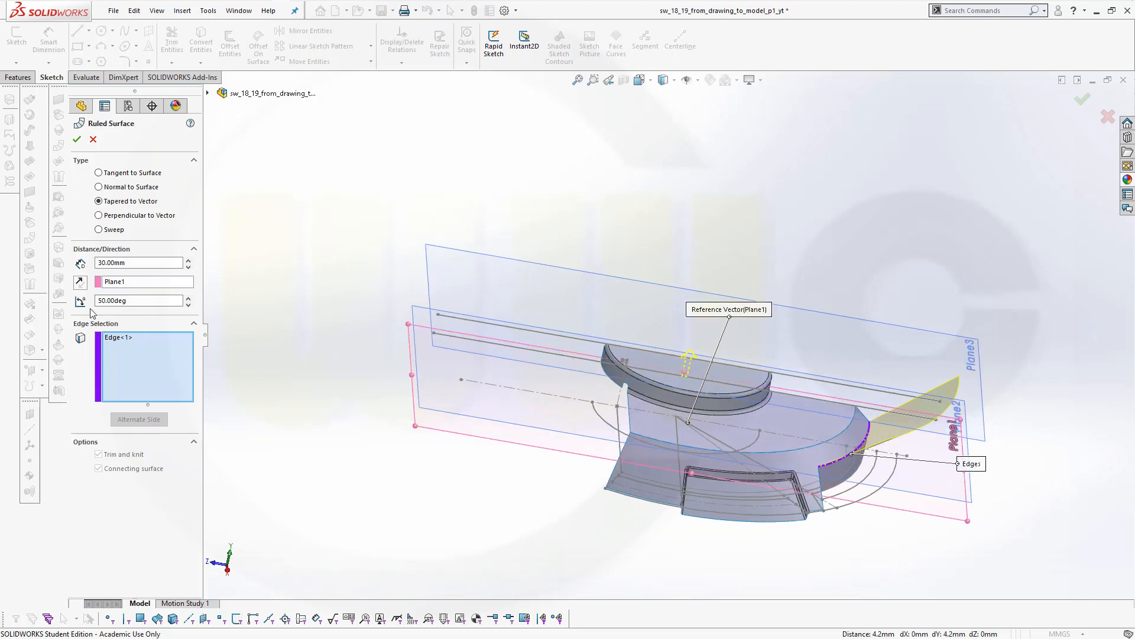
click(81, 283)
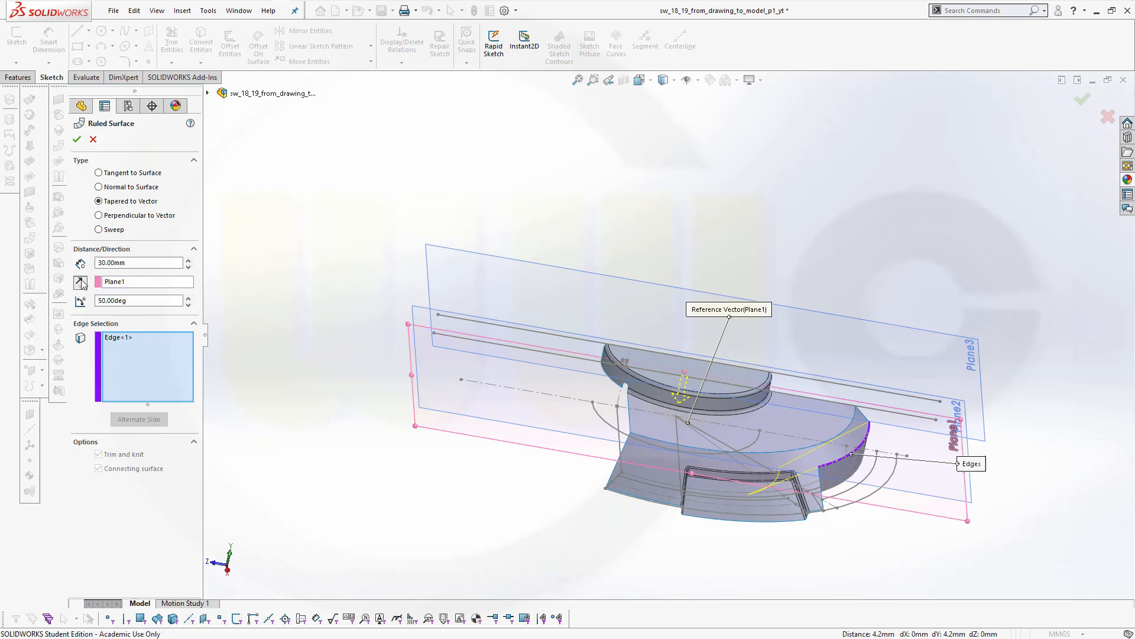
click(81, 282)
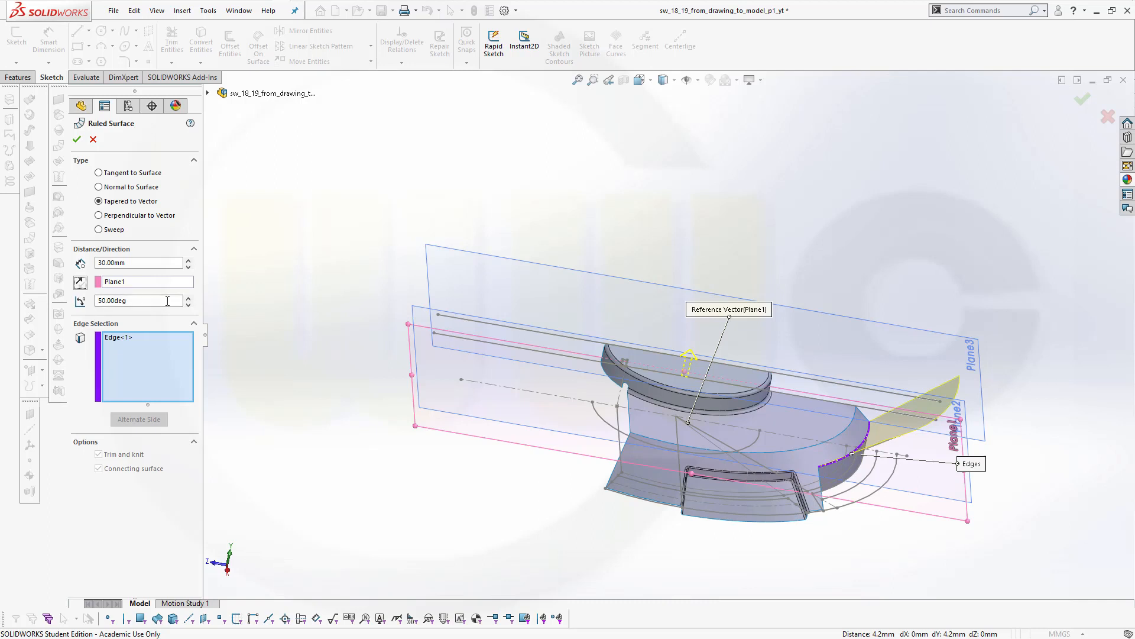
click(77, 140)
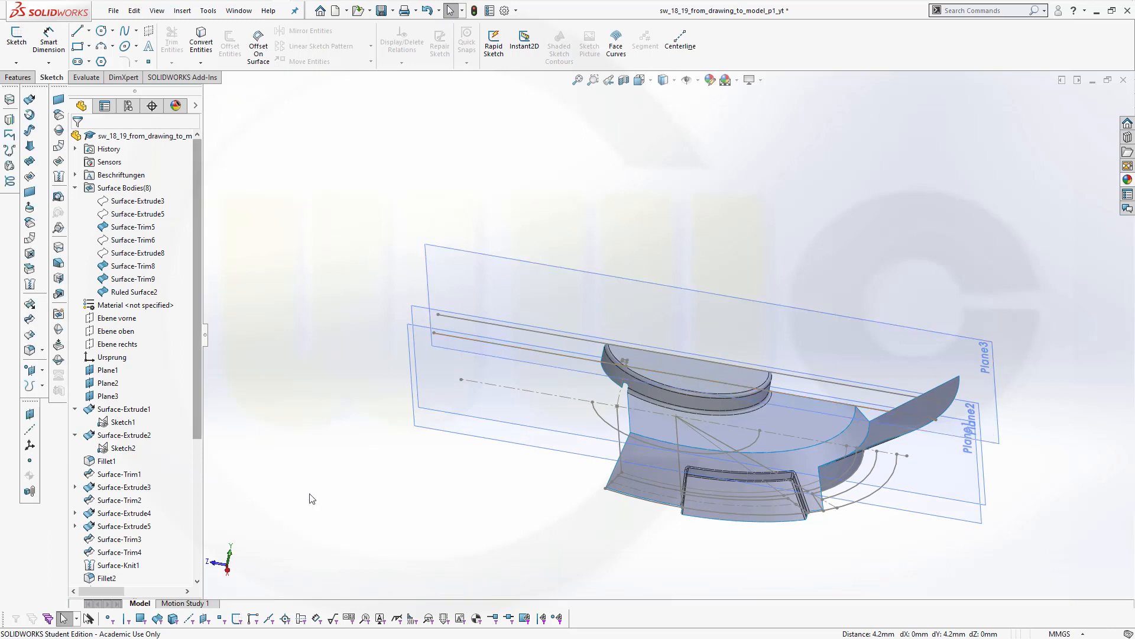
Delete the Ruled Surface2 feature
scroll(192, 433, down, 5)
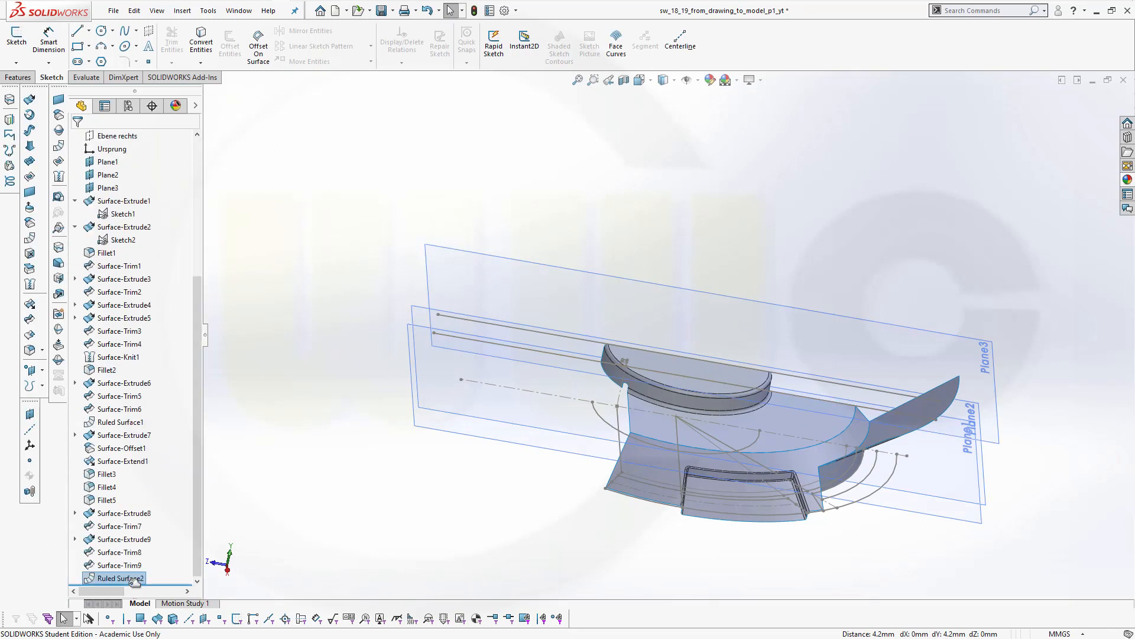
right_click(135, 580)
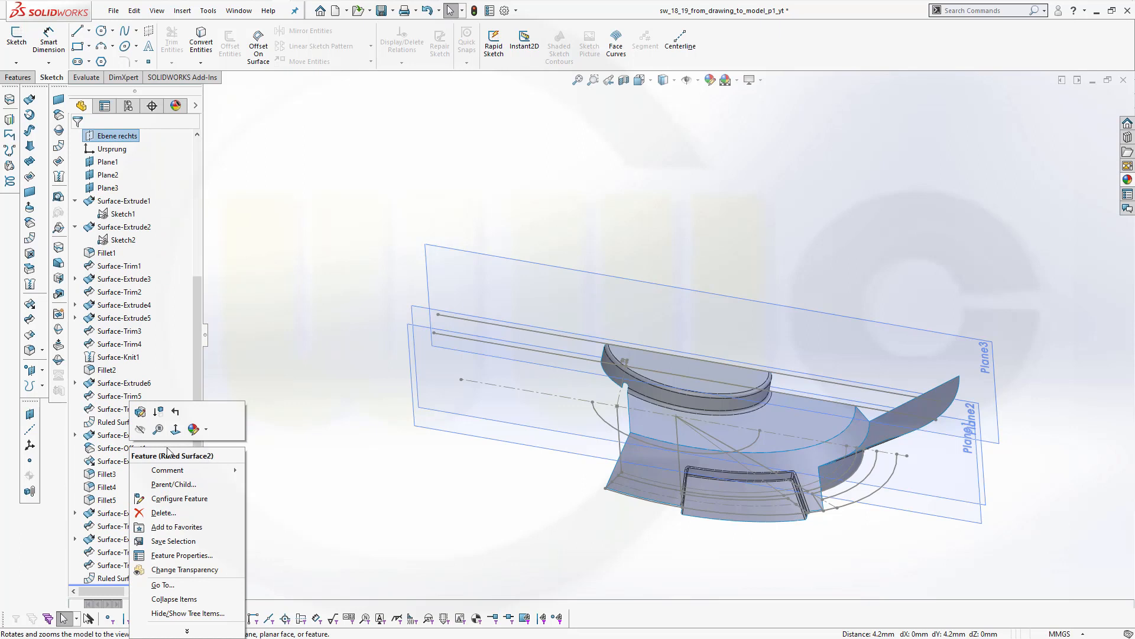
click(169, 516)
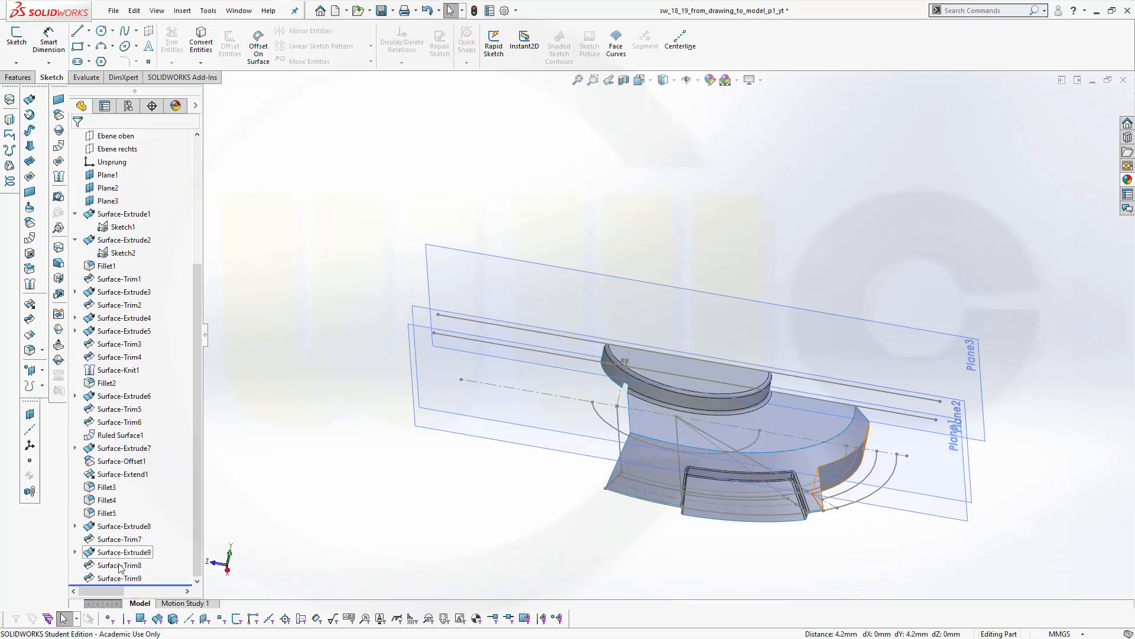
Edit Surface-Trim9 to keep the selected wall portion above the sloped flange and discard the lower portion
click(110, 579)
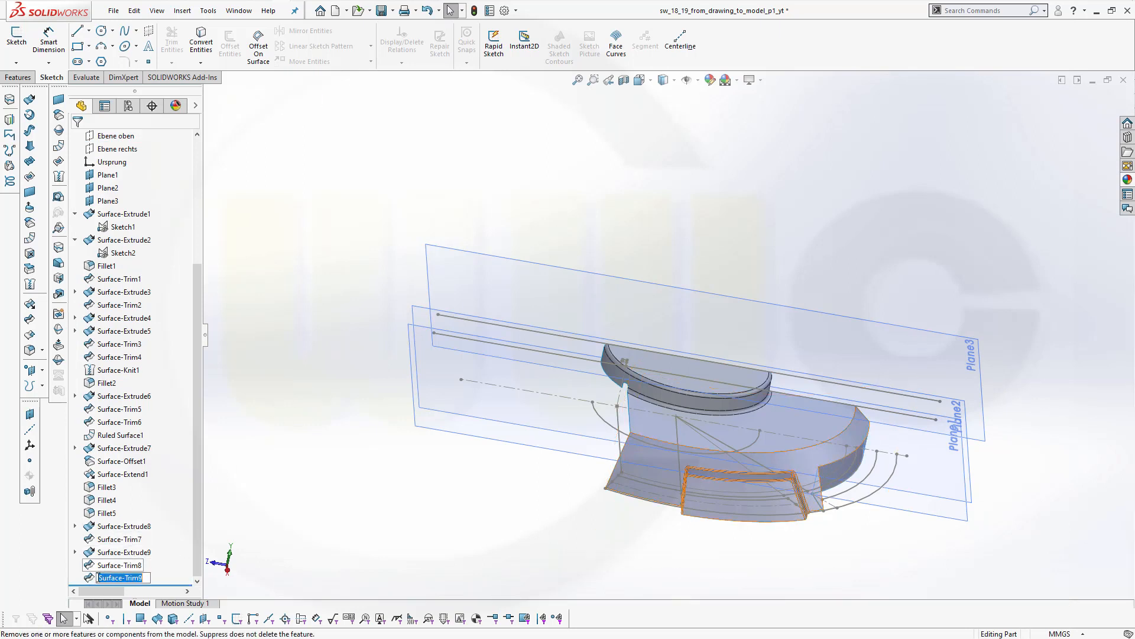
click(98, 580)
click(91, 578)
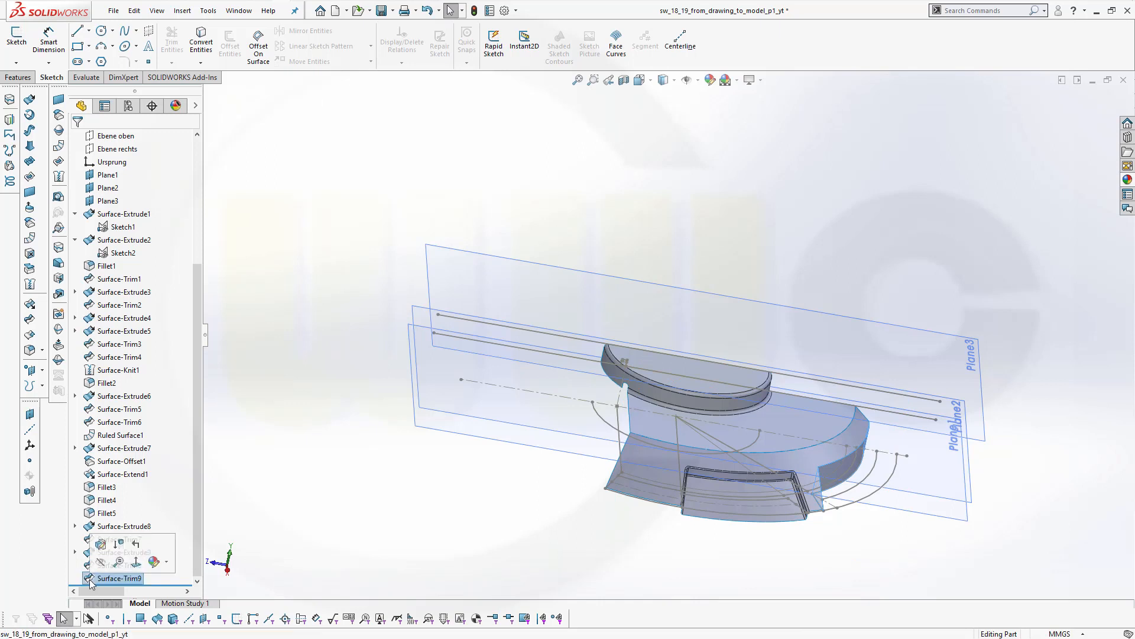
click(99, 546)
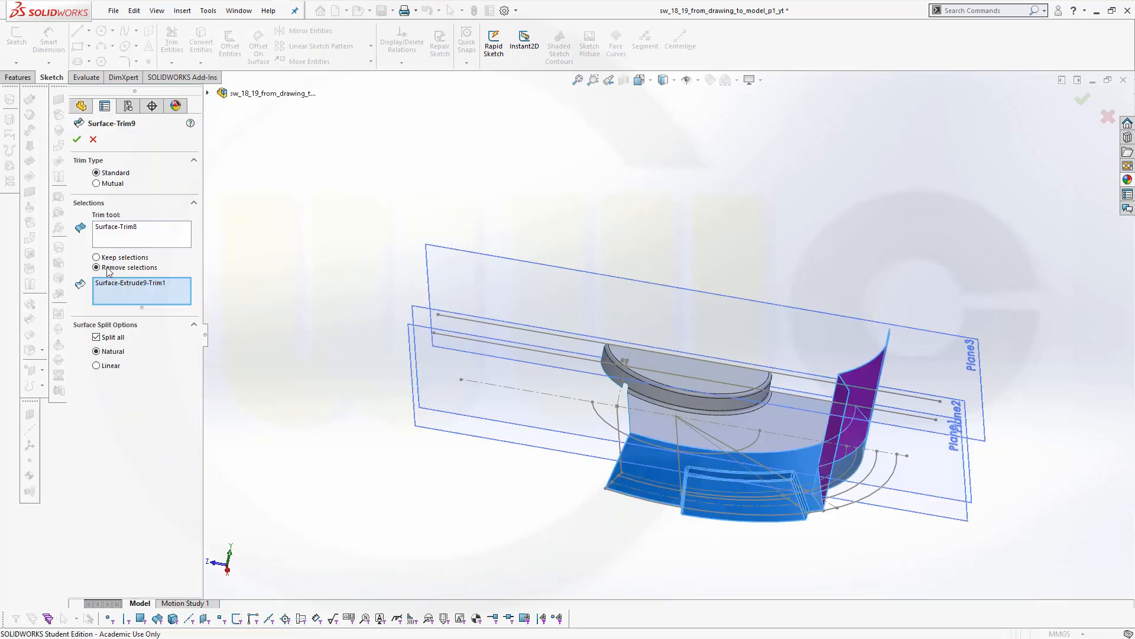
click(77, 140)
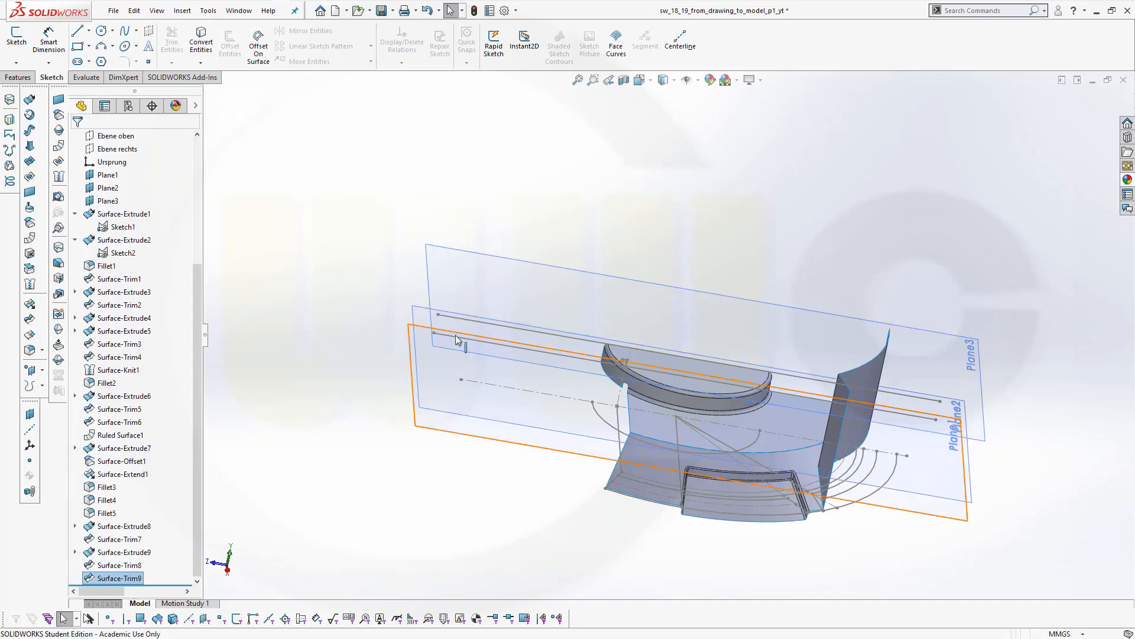
middle_drag(457, 339, 372, 248)
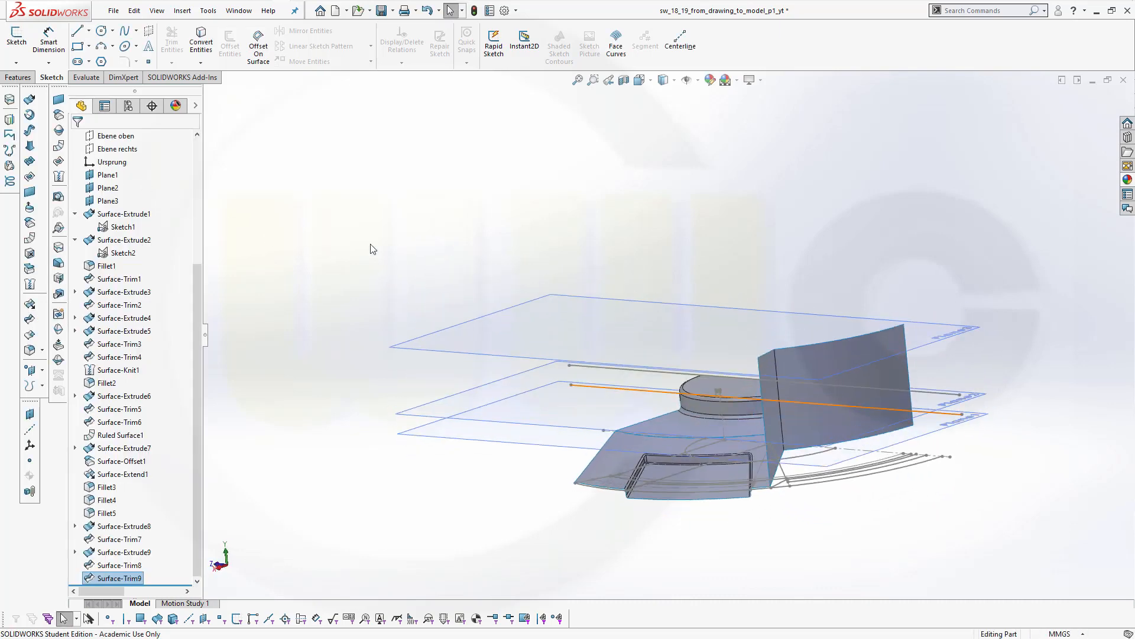
click(58, 145)
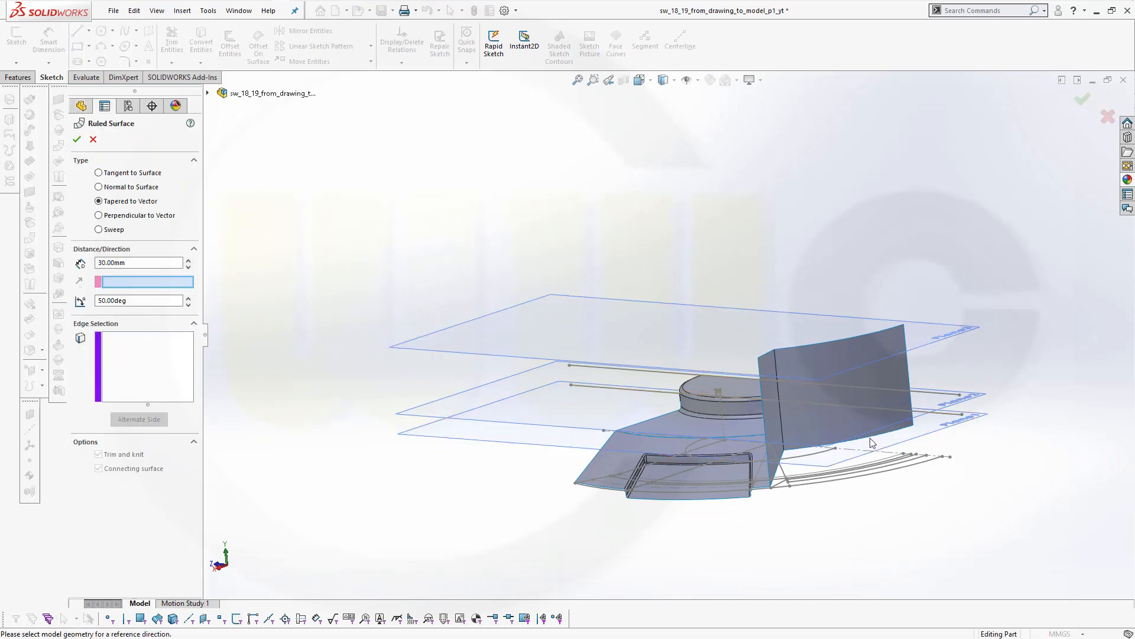
click(156, 341)
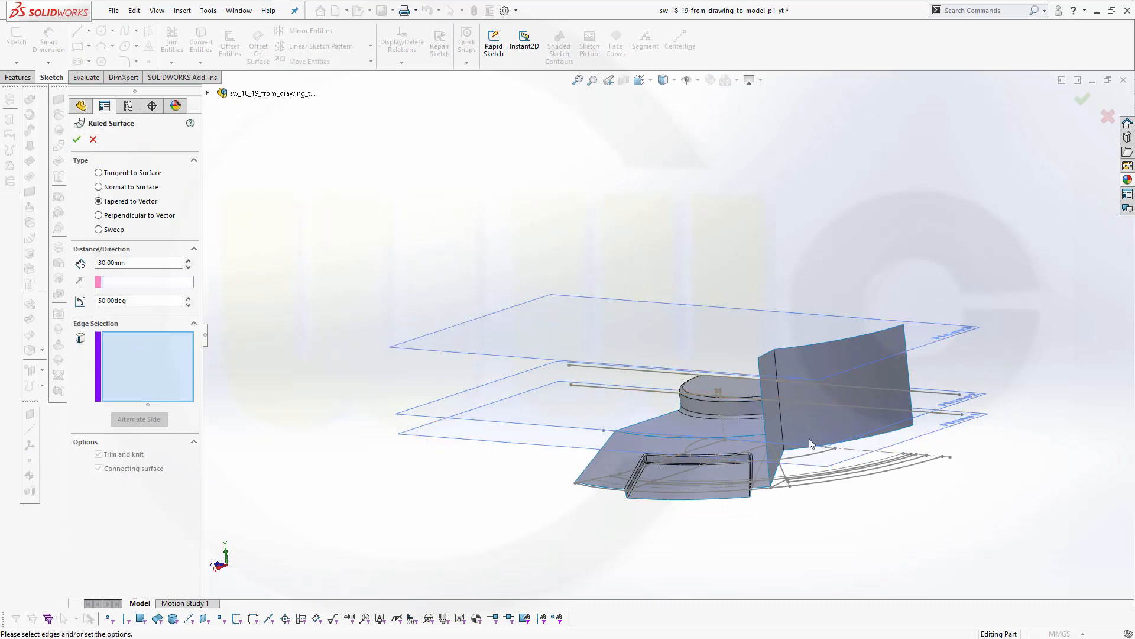
click(856, 446)
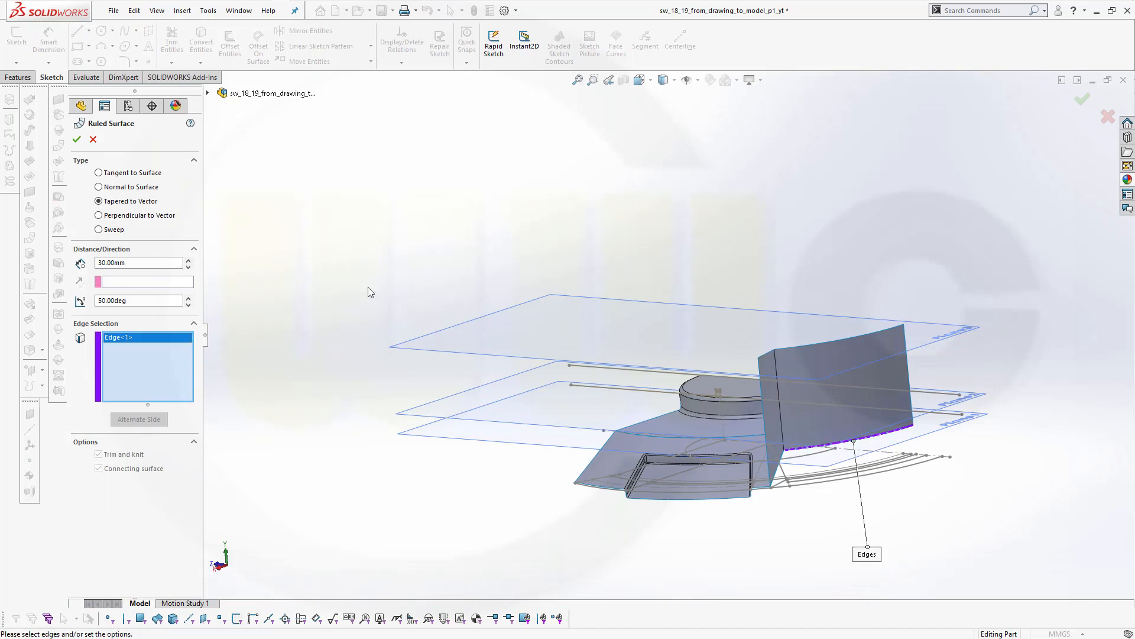
click(167, 283)
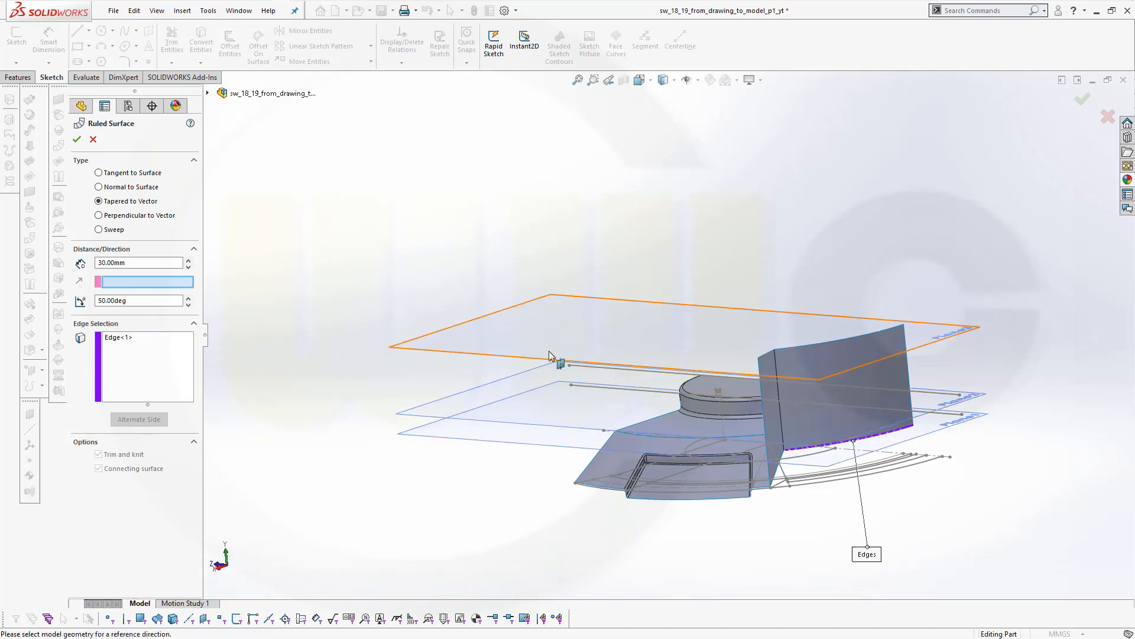
click(534, 361)
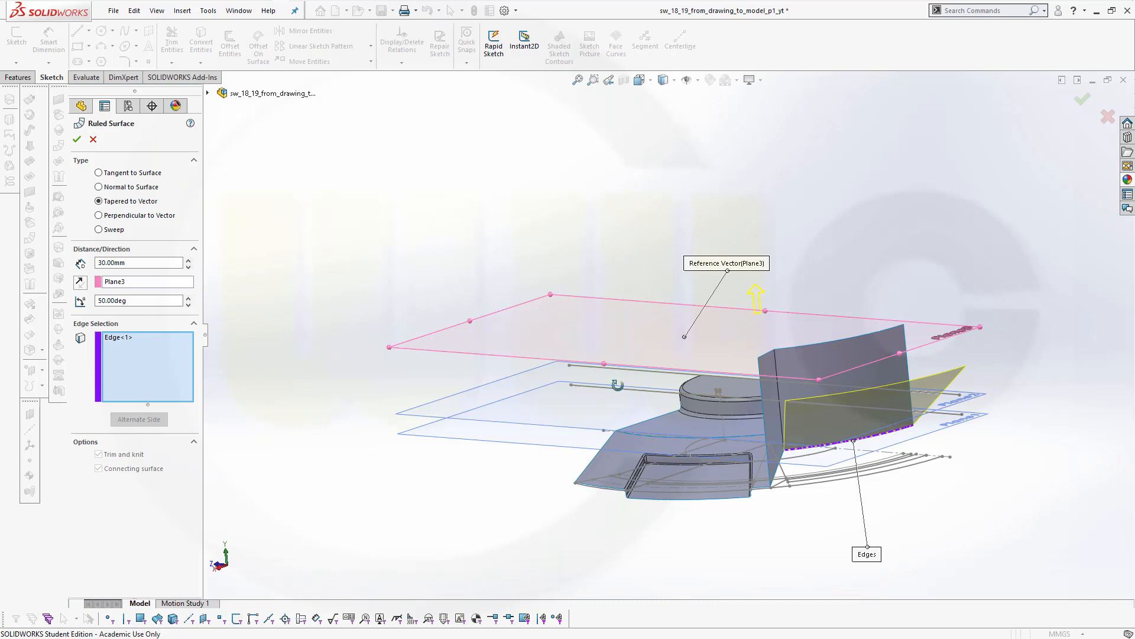
middle_drag(614, 382, 634, 401)
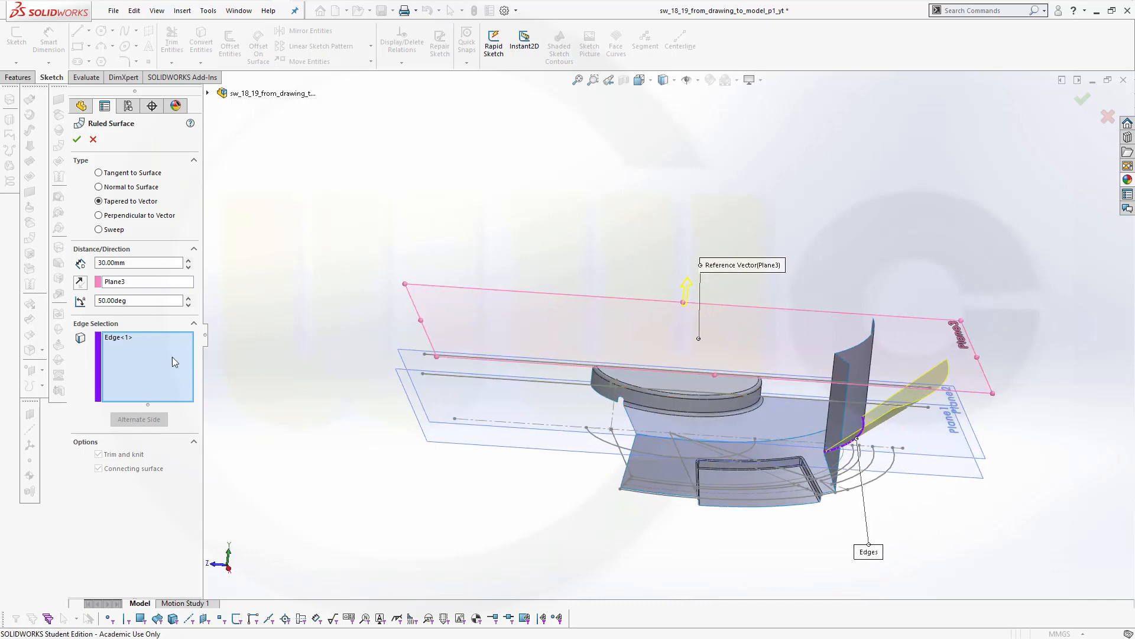
click(93, 140)
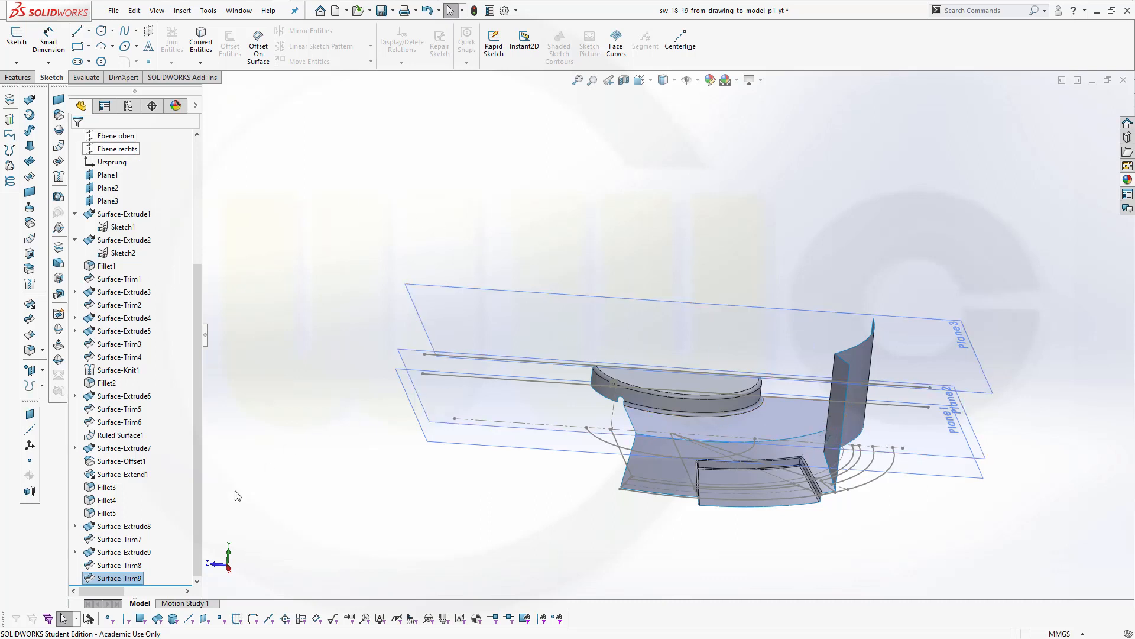
Set Surface-Trim9 back to removing the selected wall portion above the flange
right_click(108, 577)
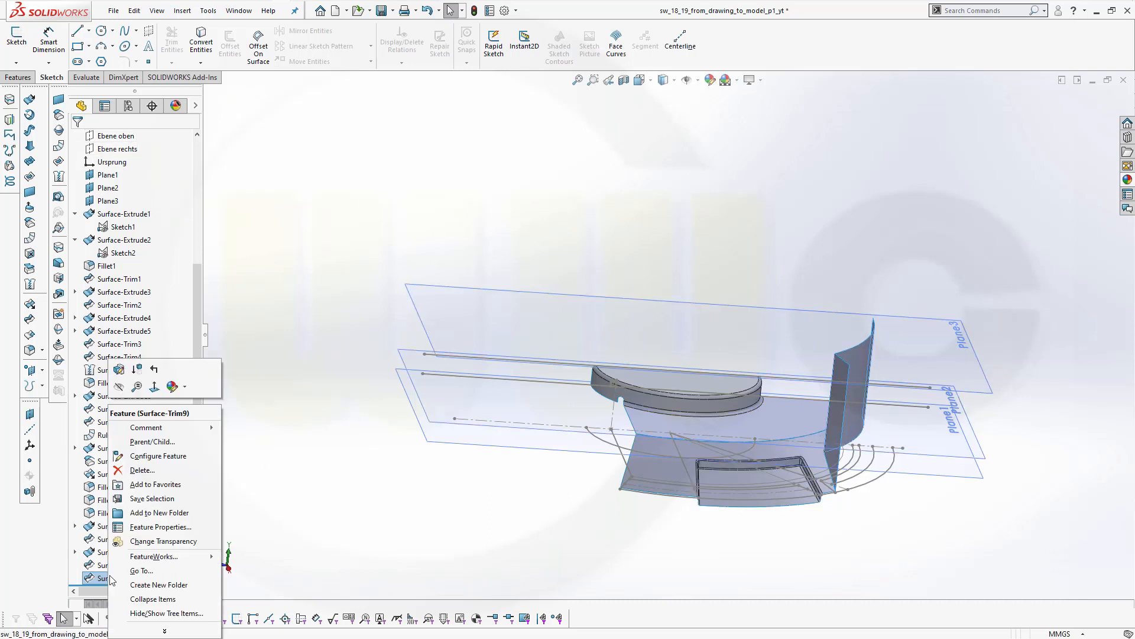
click(95, 578)
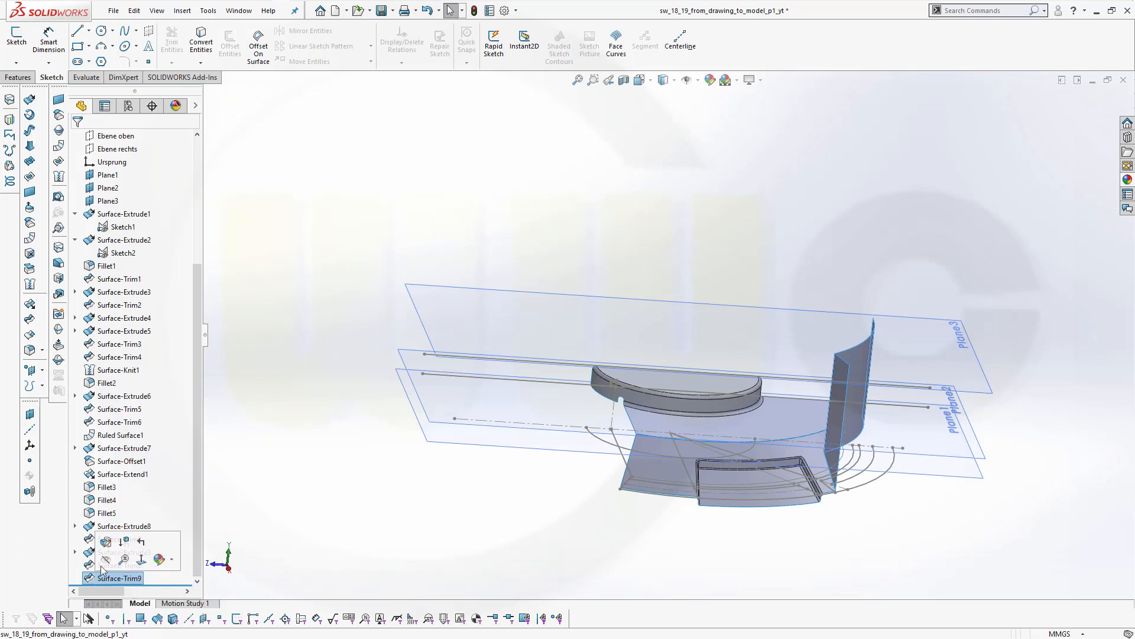
click(106, 542)
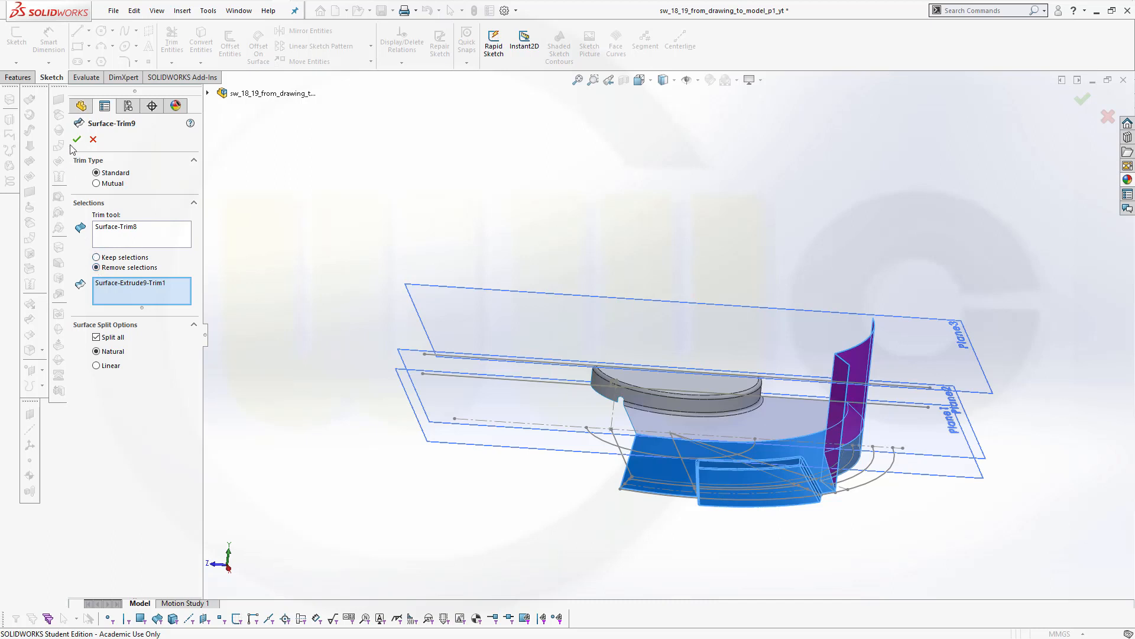
click(76, 139)
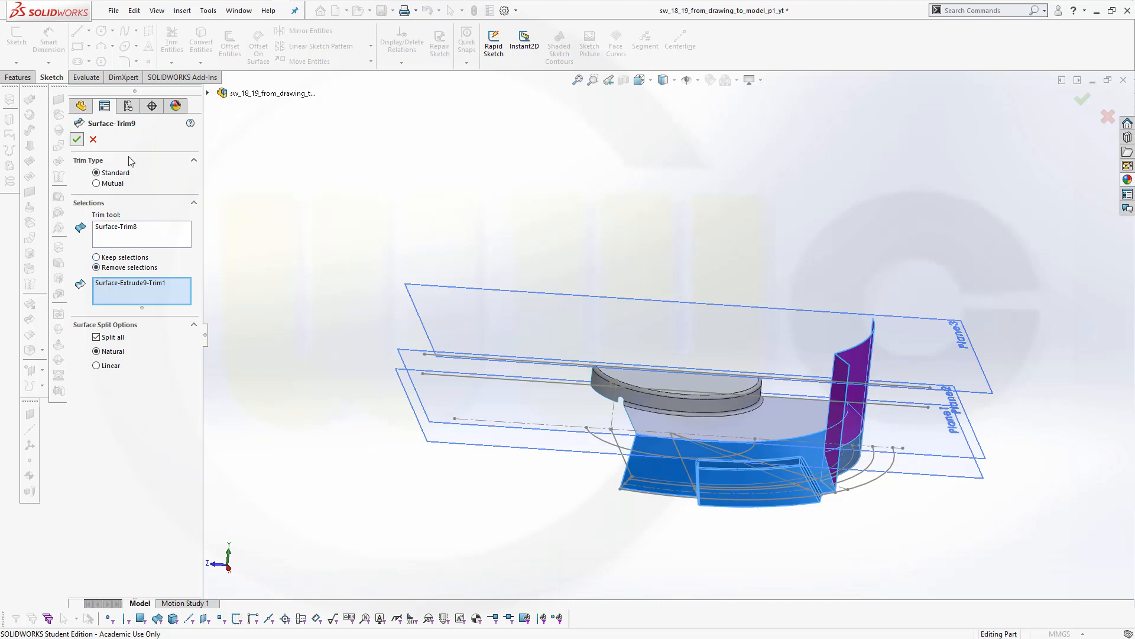
Hide the sloped flange surface body that carries the rectangular pocket
right_click(651, 466)
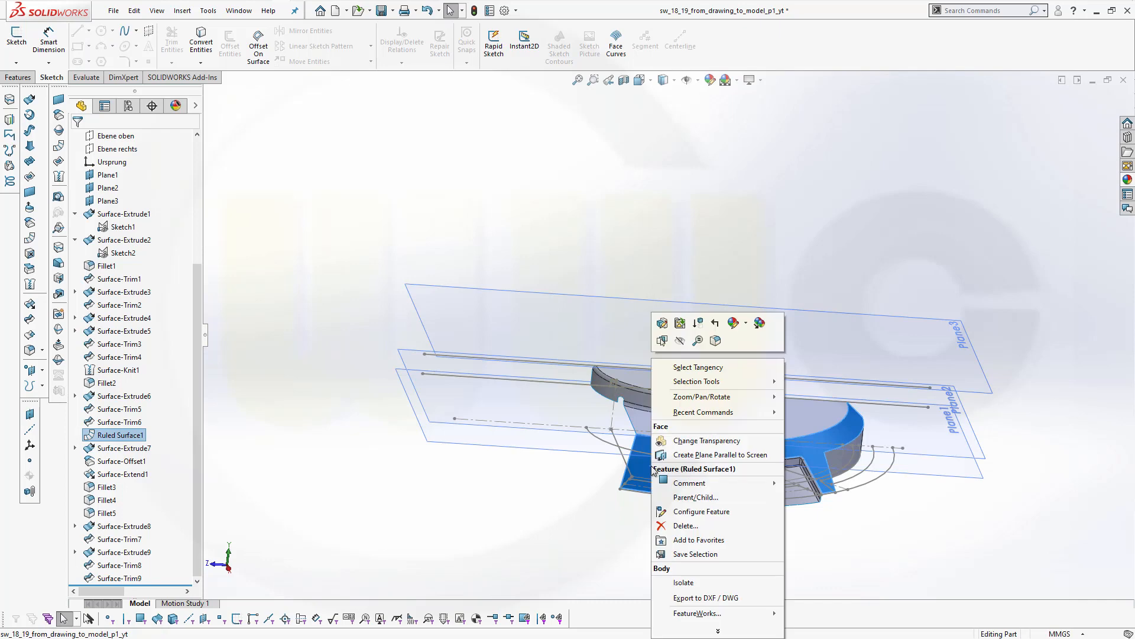
click(680, 342)
middle_drag(828, 437, 381, 269)
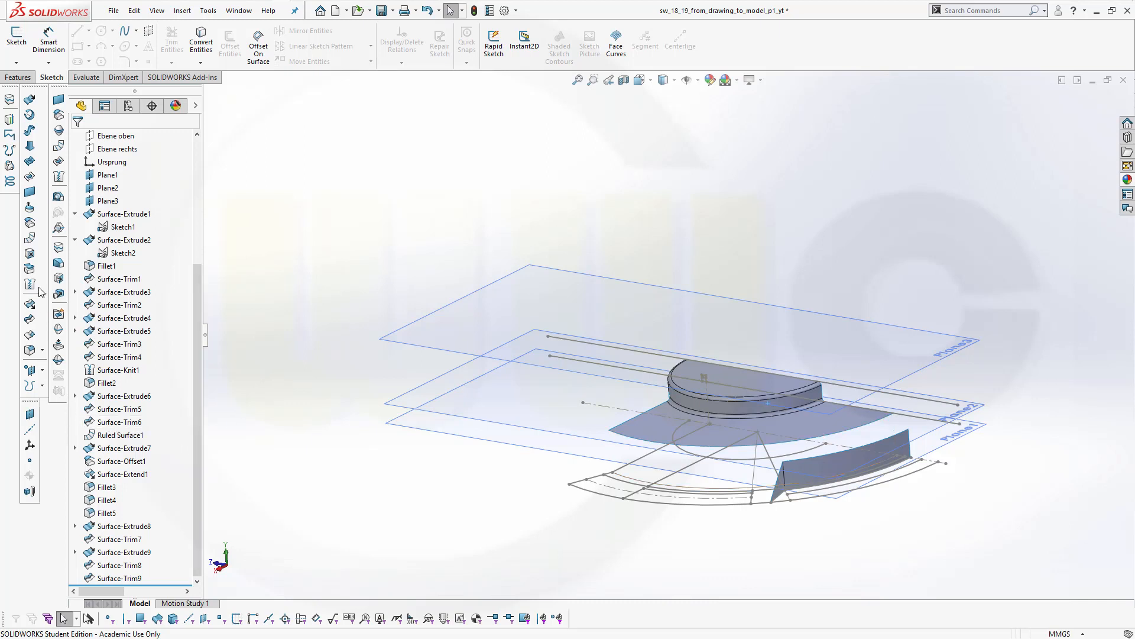
click(58, 176)
click(899, 454)
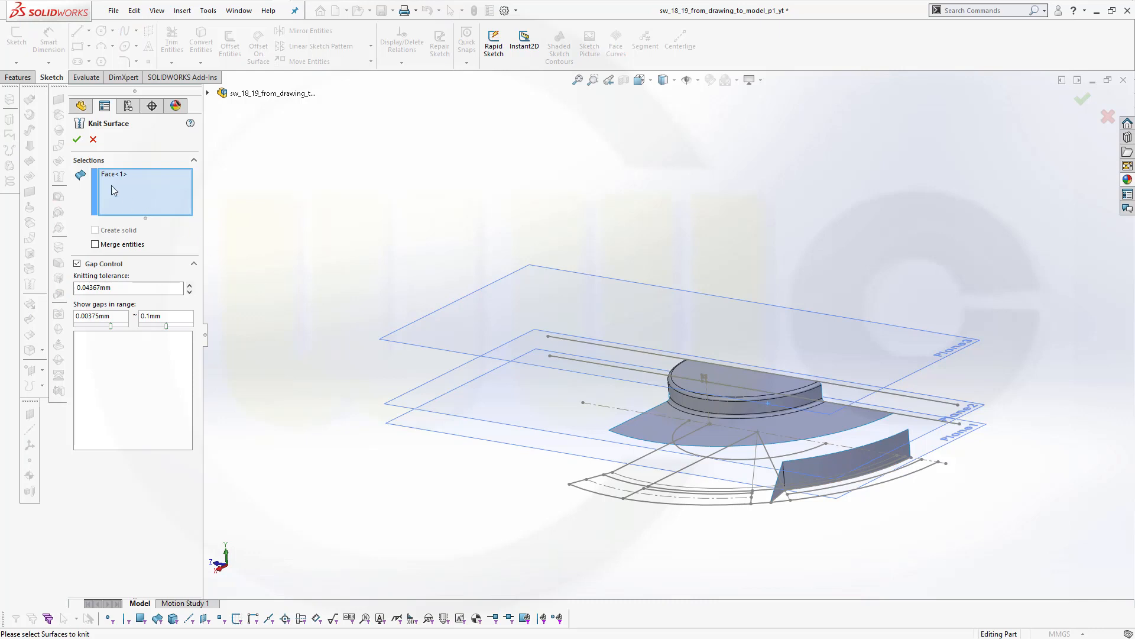
click(93, 139)
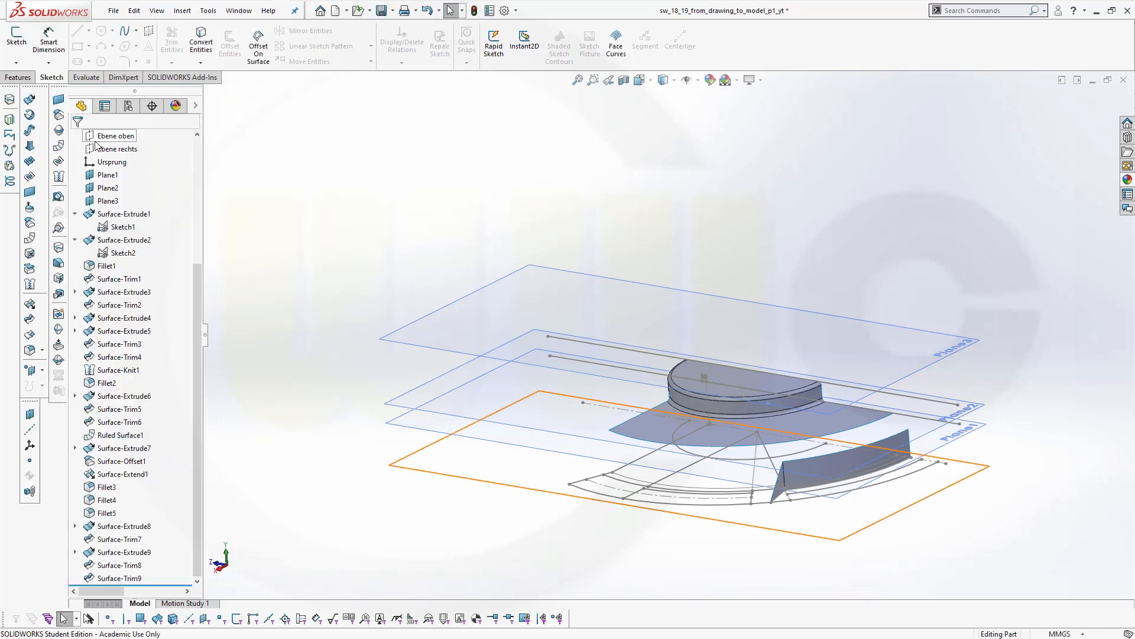
Start a tapered-to-vector ruled surface from the curved wall's upper edge, using Plane3 as the reference direction
click(58, 149)
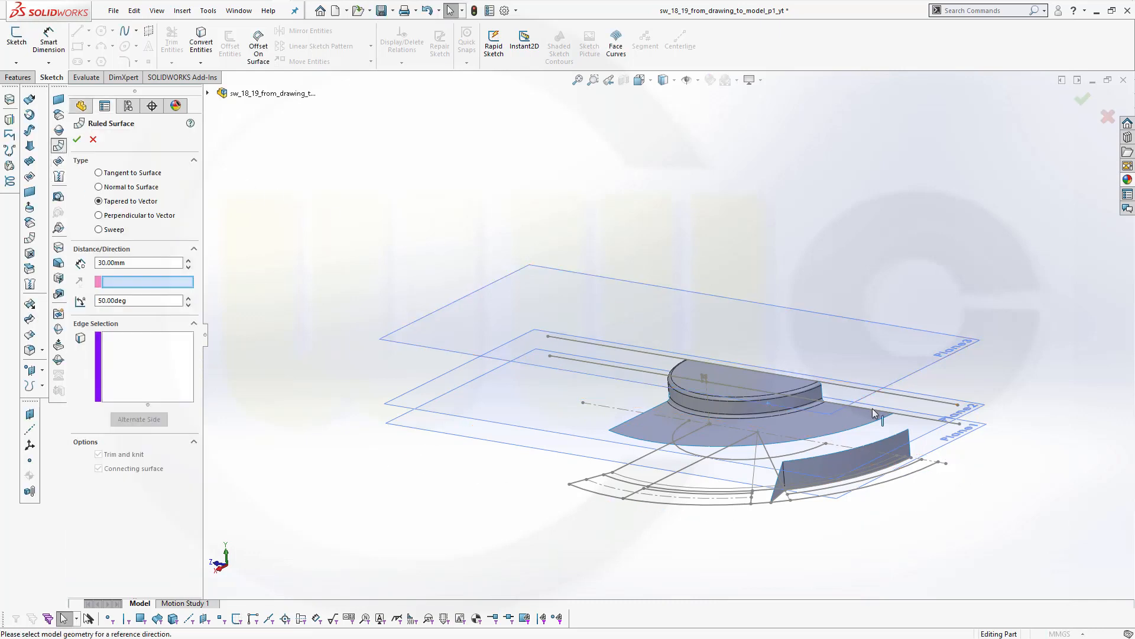
click(142, 351)
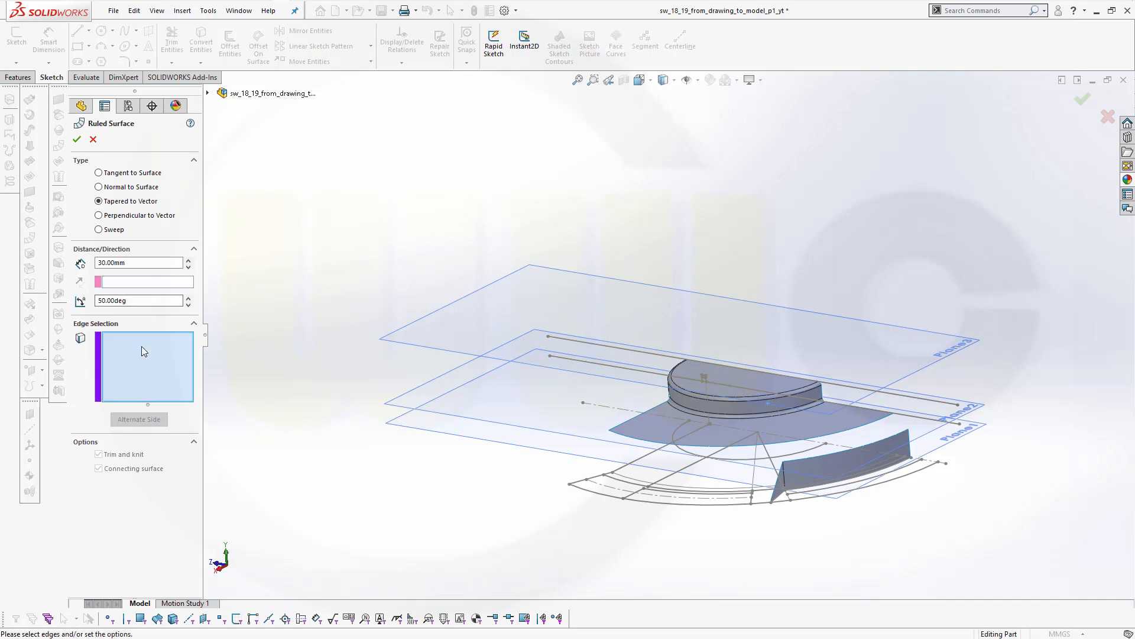
click(825, 454)
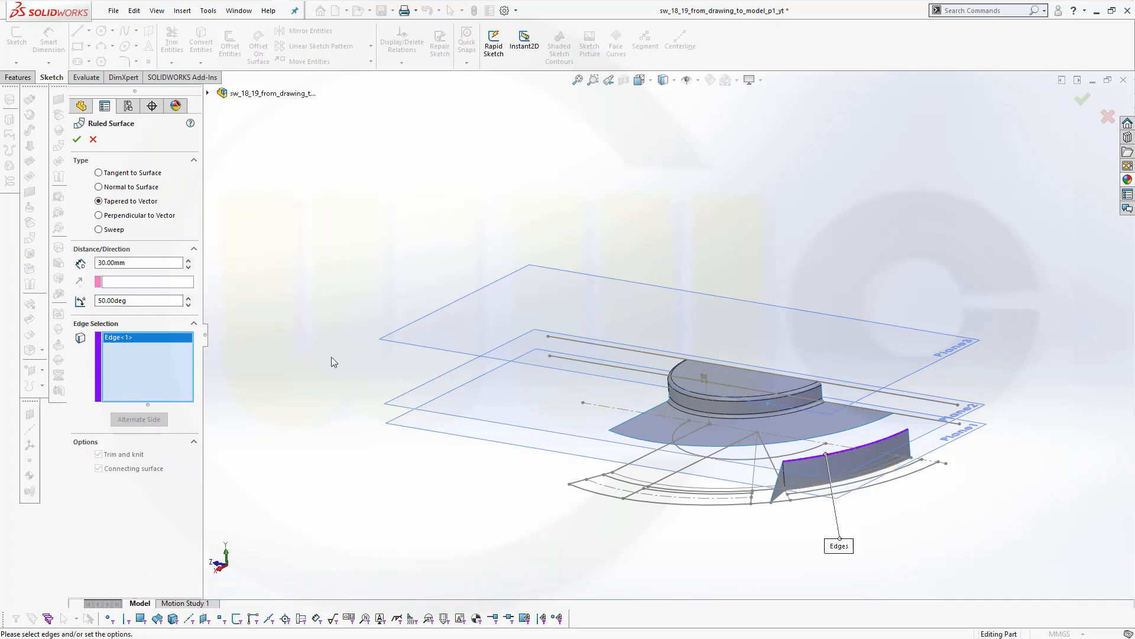
click(147, 282)
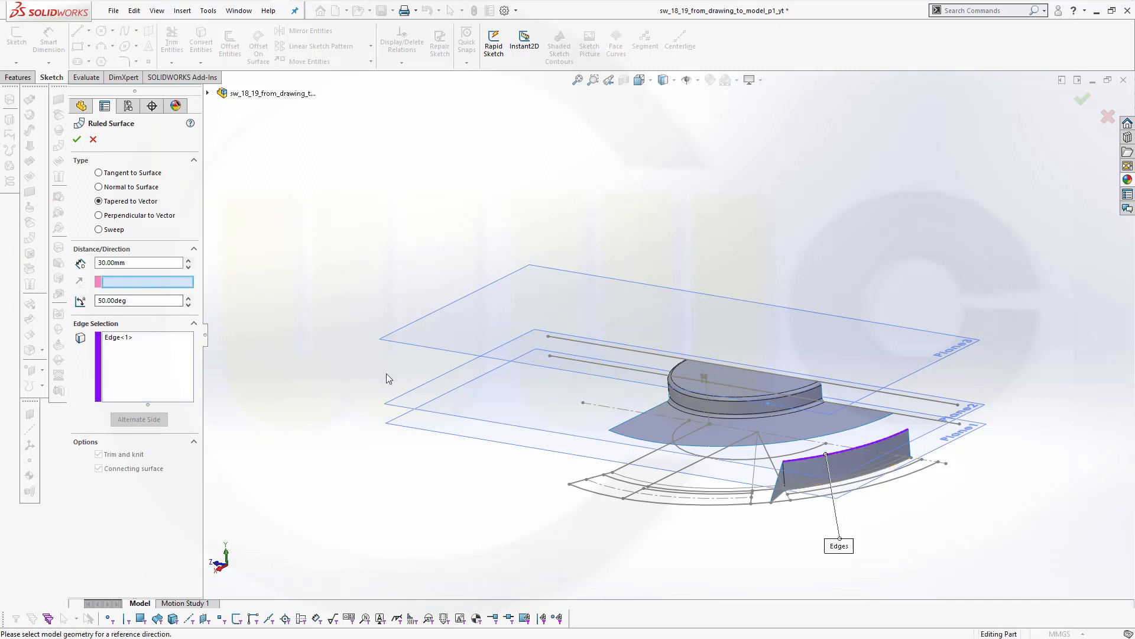
click(906, 384)
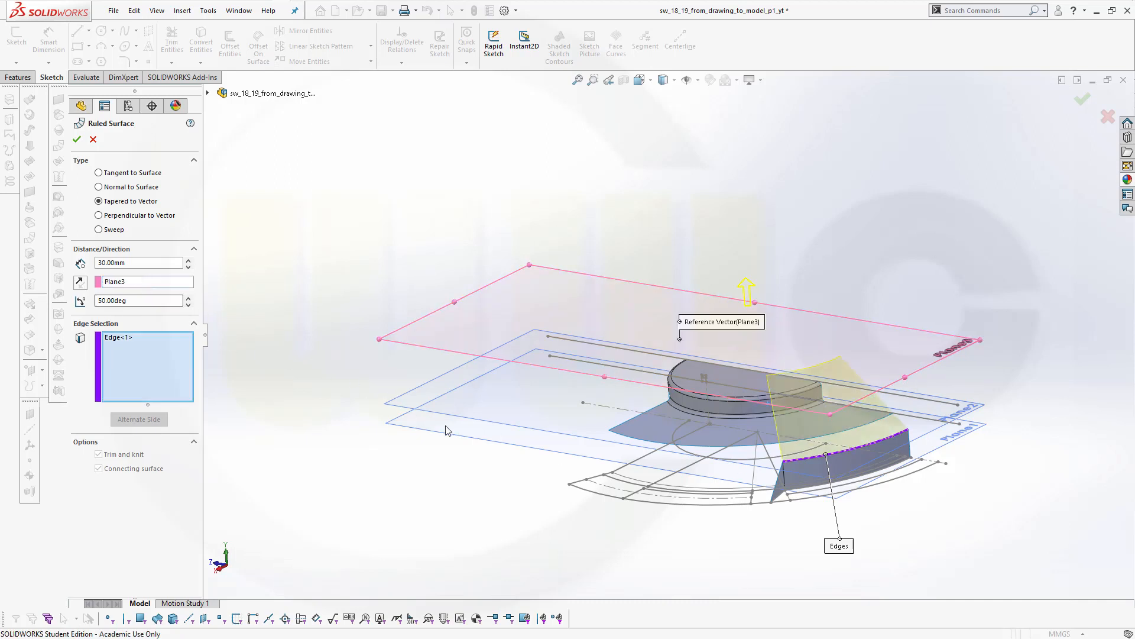
Reverse the ruled surface's reference direction and set its taper angle to 80 degrees
middle_drag(715, 524, 865, 484)
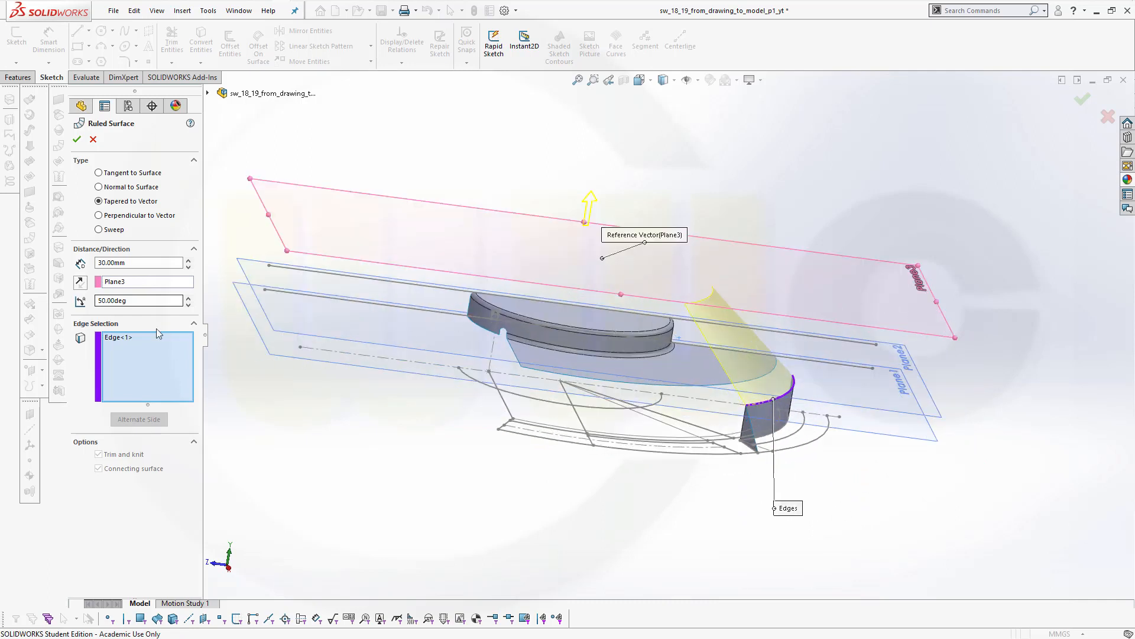
click(85, 281)
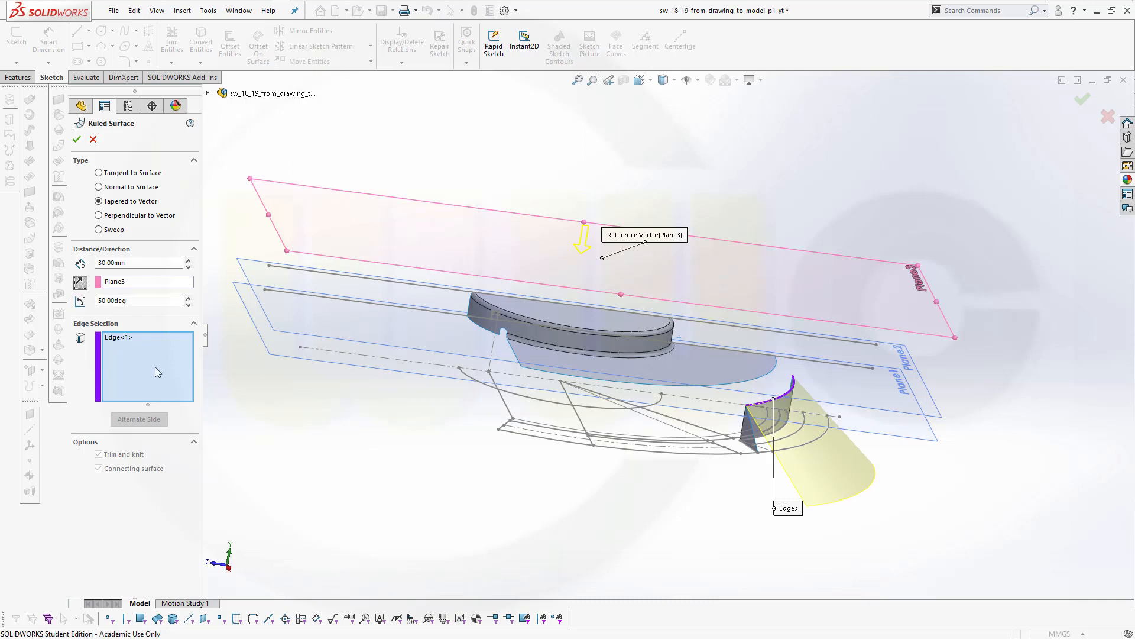
drag(134, 300, 27, 288)
text(80)
key(Return)
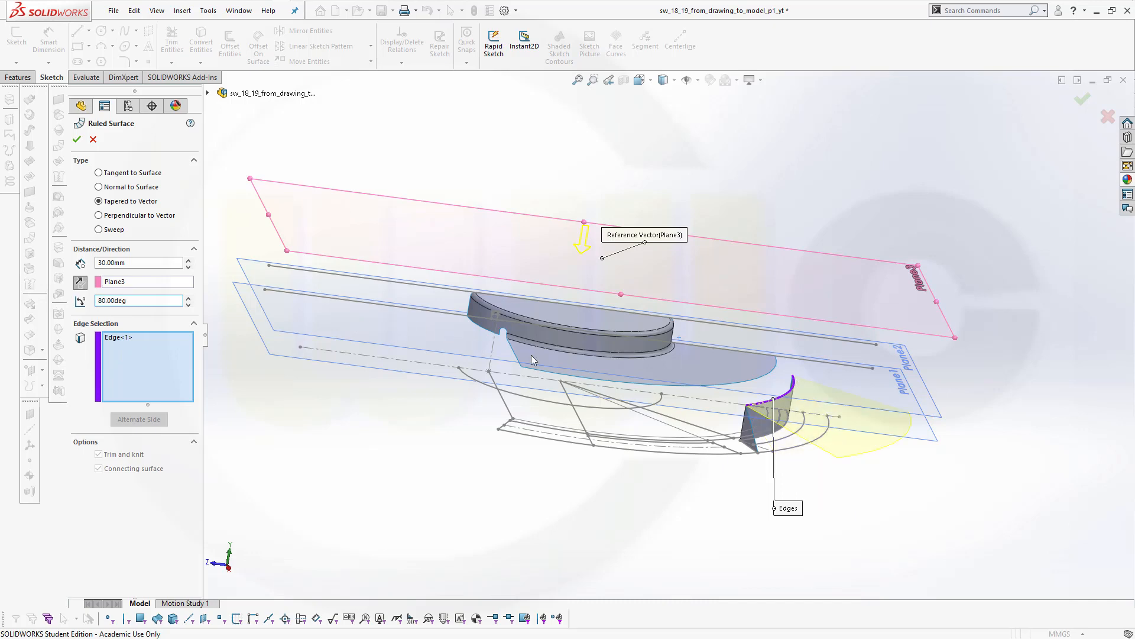
Set the ruled surface's distance to 10 mm and create the surface
middle_drag(265, 398, 321, 413)
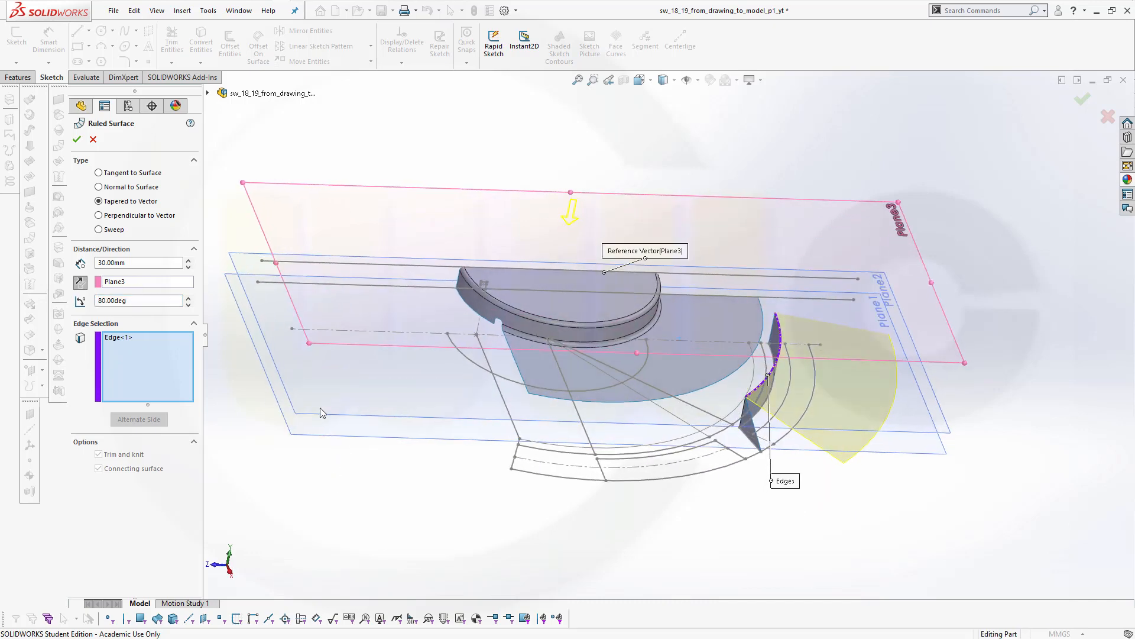
click(118, 262)
text(10)
key(Return)
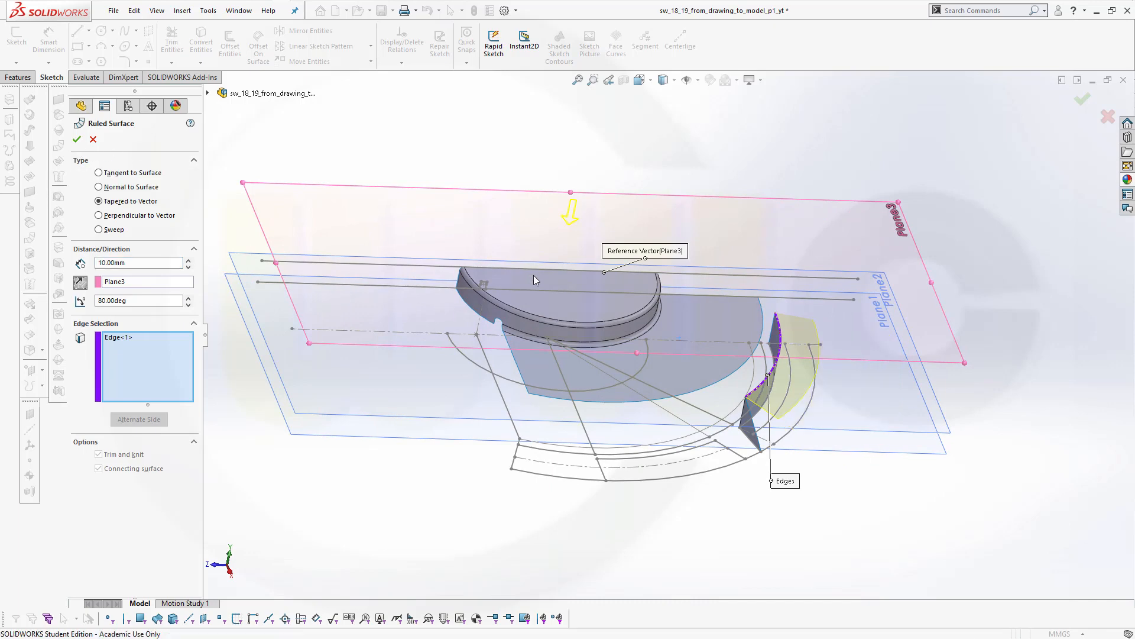
middle_drag(533, 275, 478, 296)
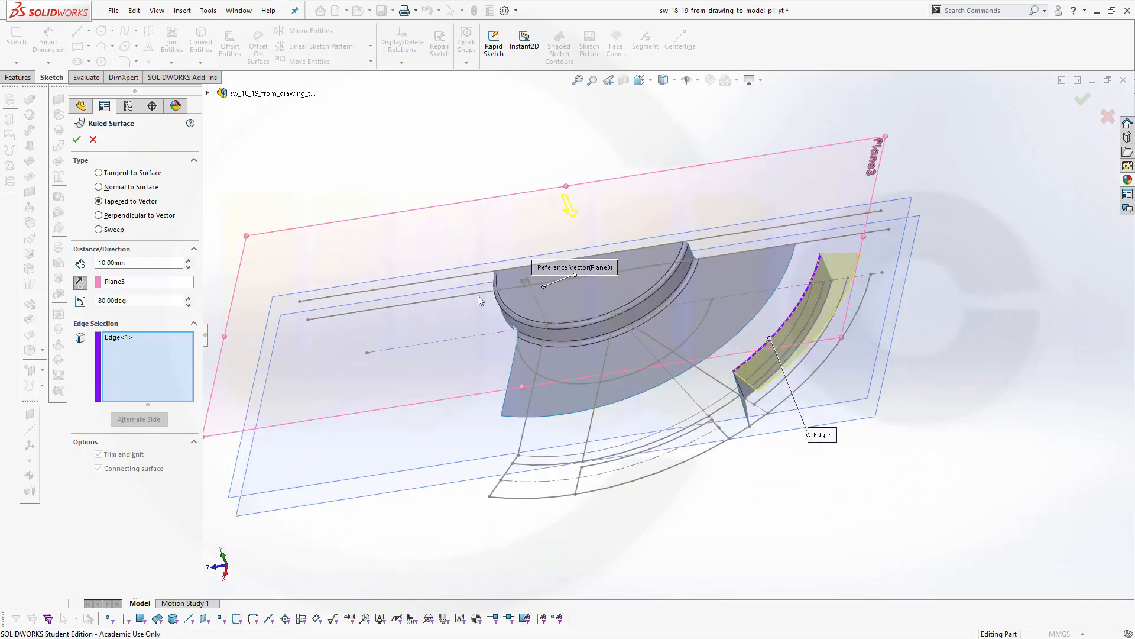
click(77, 139)
Hide the curved wall surface body beneath the new ruled surface
middle_drag(412, 361, 451, 321)
click(751, 375)
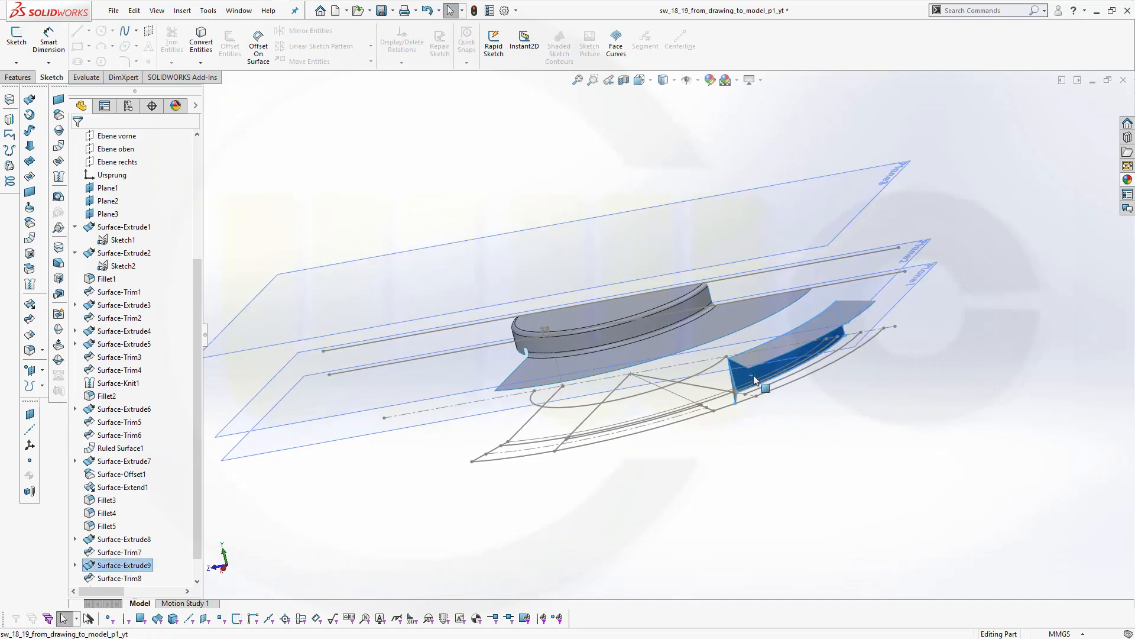
right_click(753, 375)
click(781, 355)
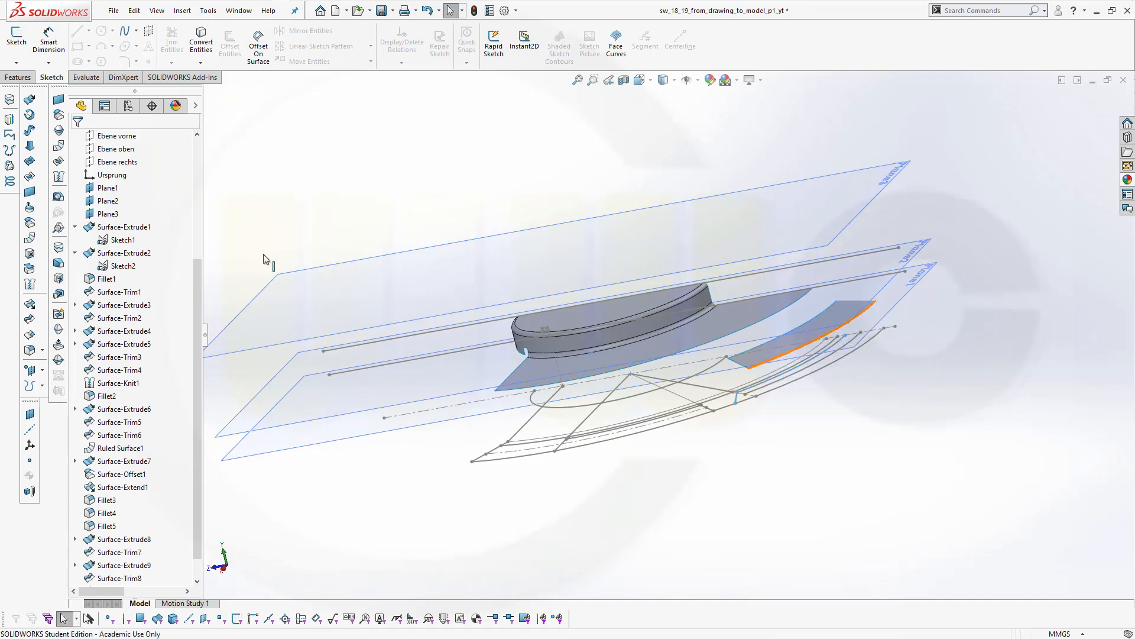
Show the hidden Surface-Trim8 body with the sloped flange and rectangular pocket
scroll(148, 177, up, 2)
click(150, 176)
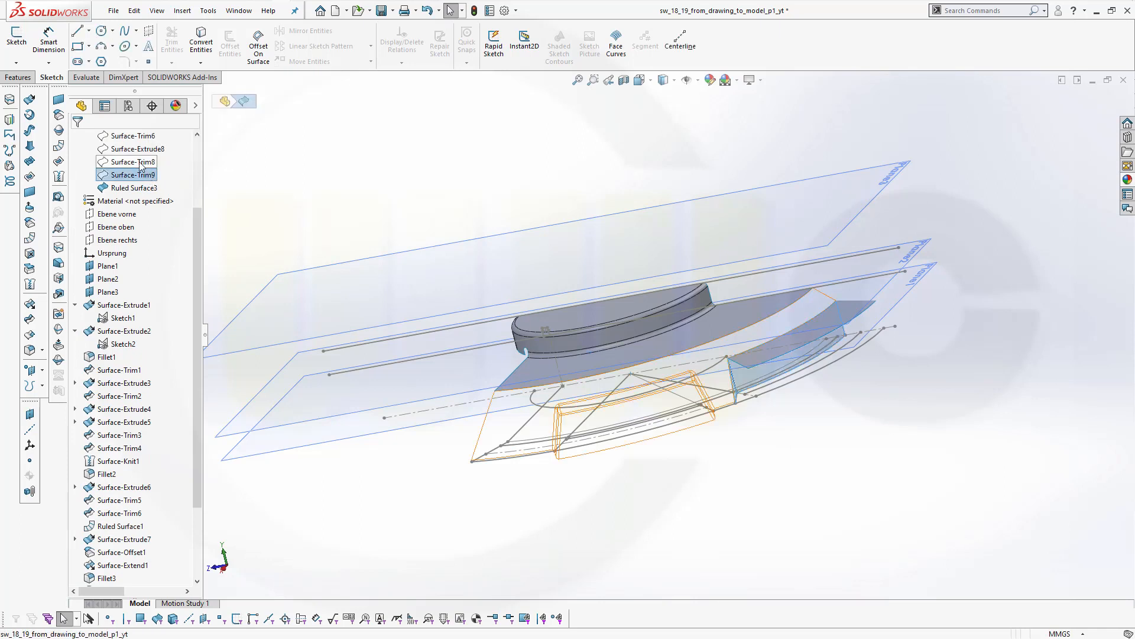
click(141, 165)
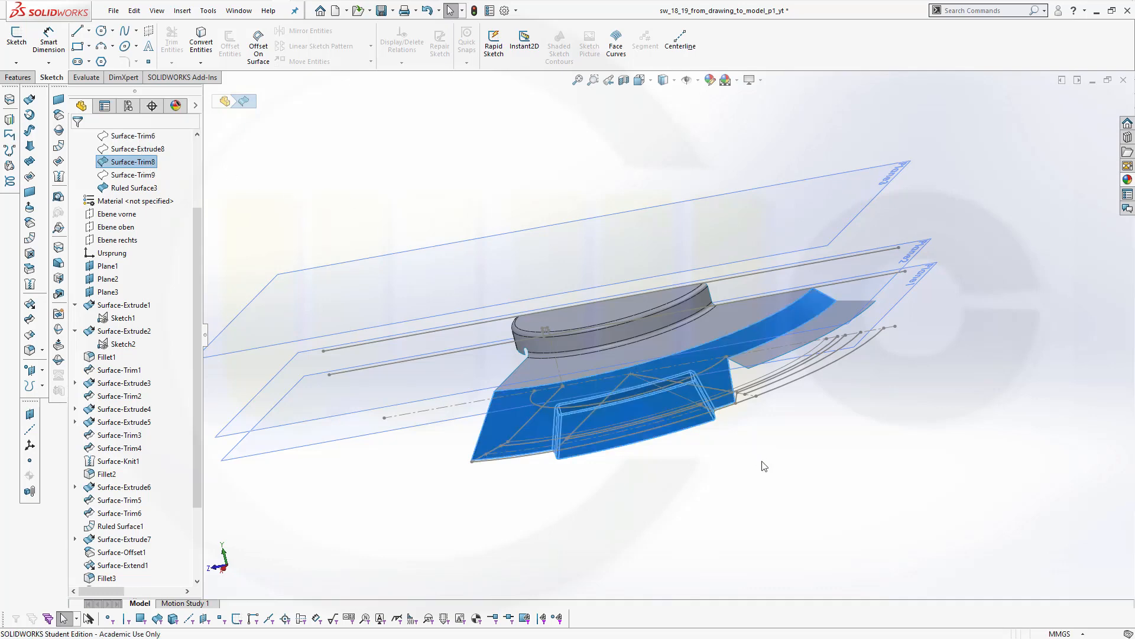
click(776, 471)
middle_drag(807, 437, 816, 350)
scroll(571, 352, down, 5)
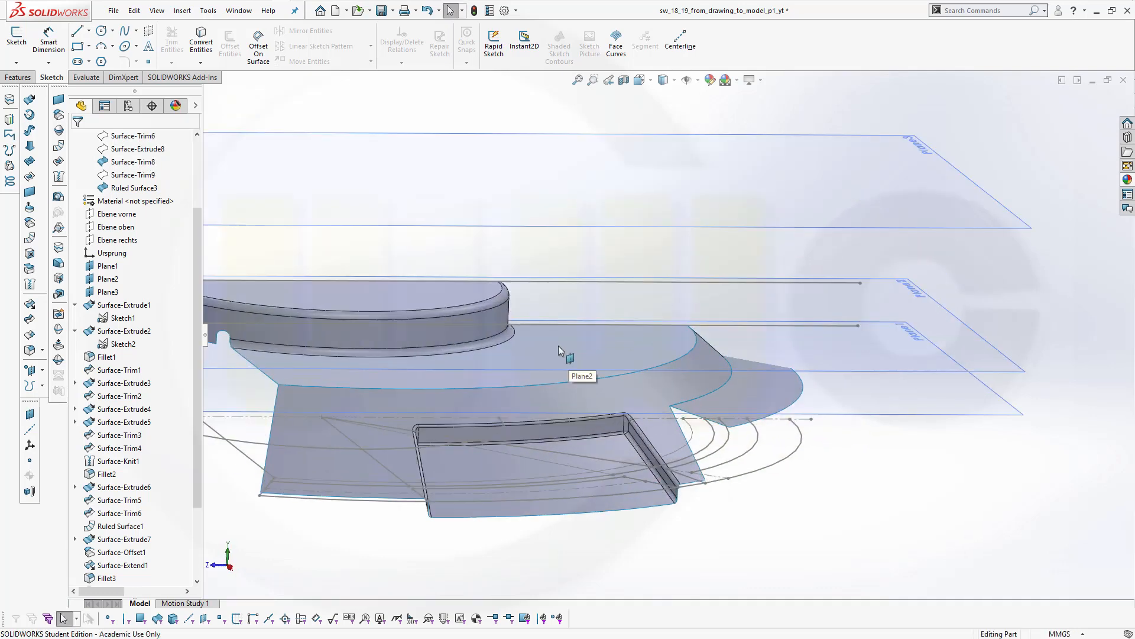
scroll(558, 346, up, 2)
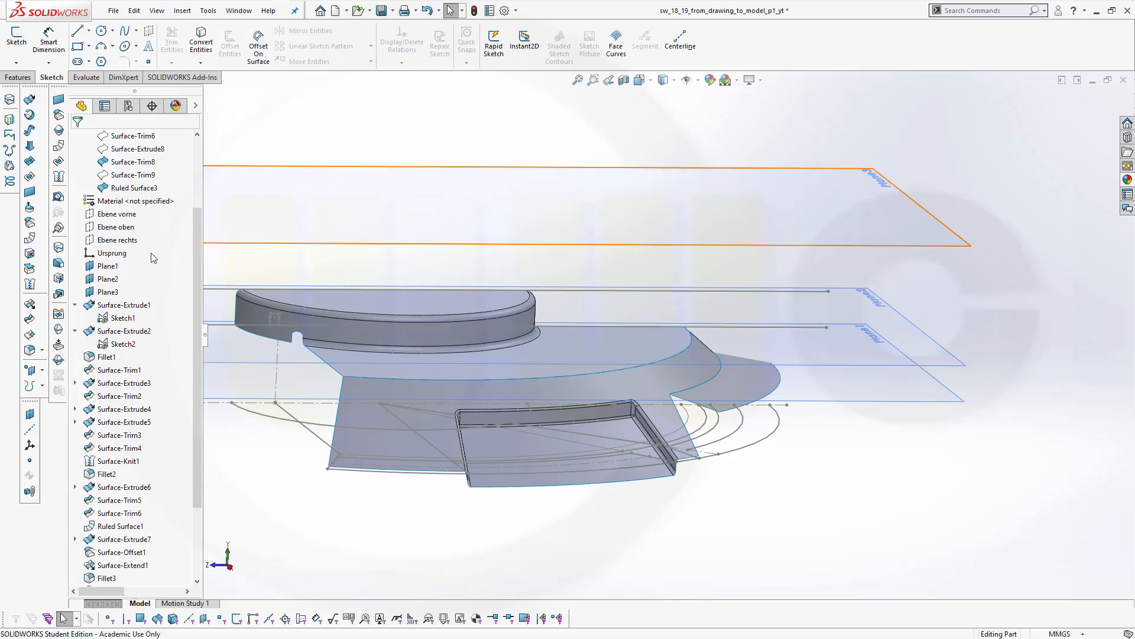
click(30, 241)
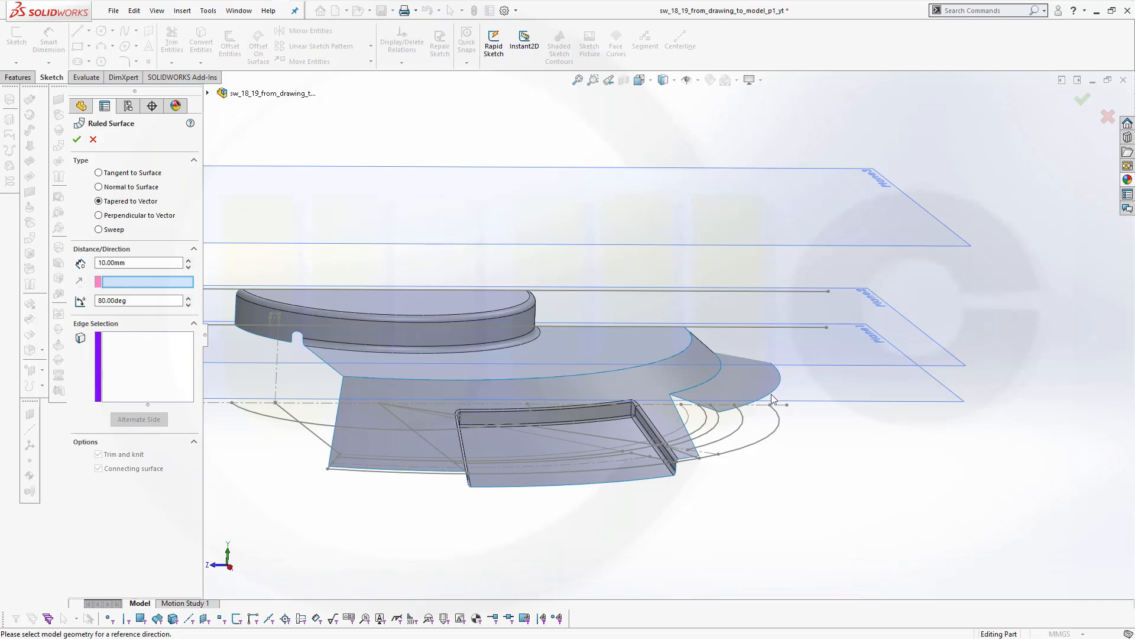
click(165, 342)
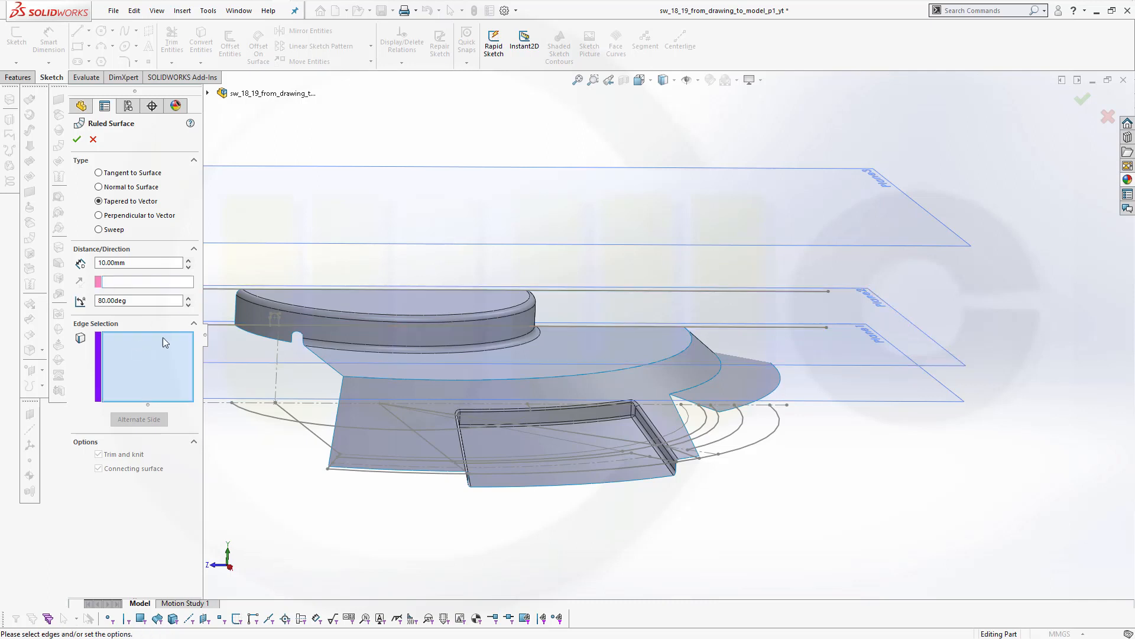
click(770, 396)
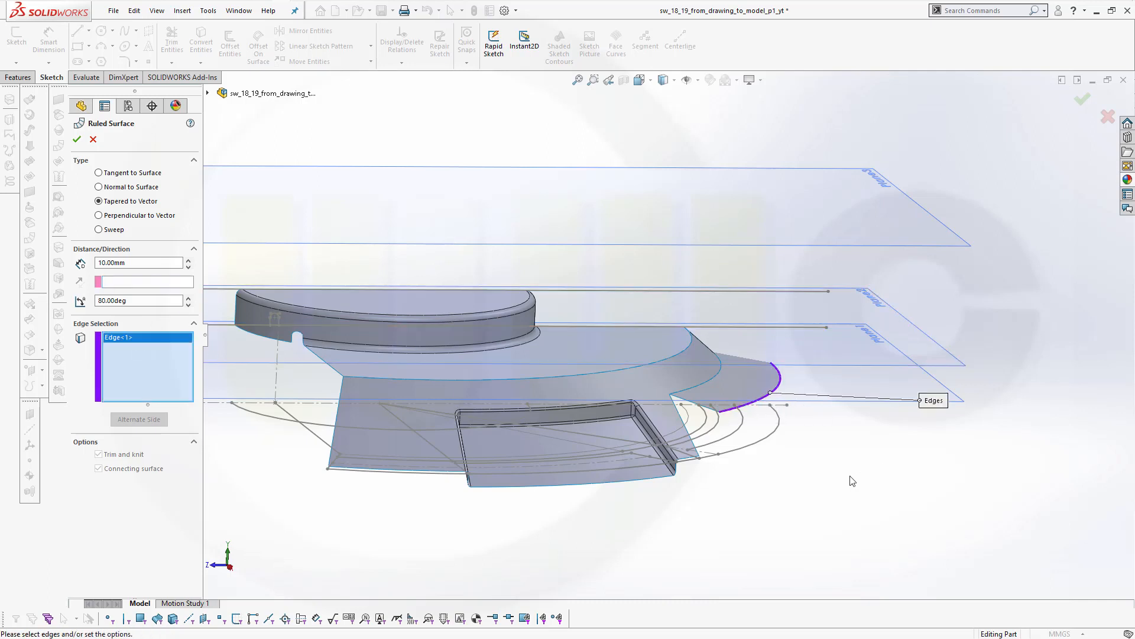
click(141, 281)
click(935, 245)
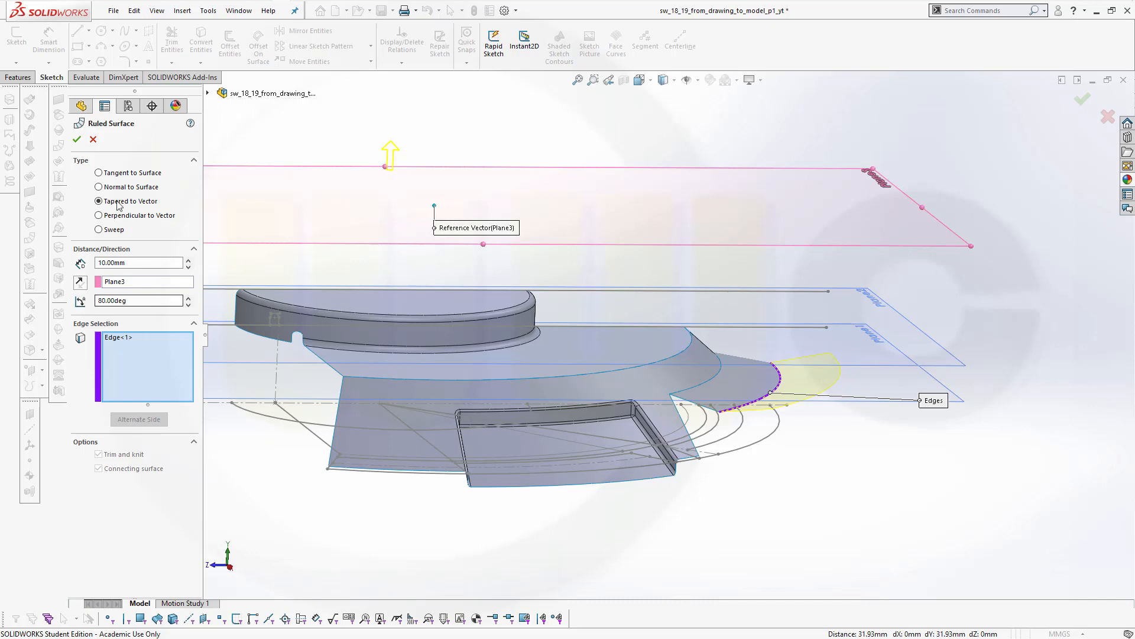
click(93, 140)
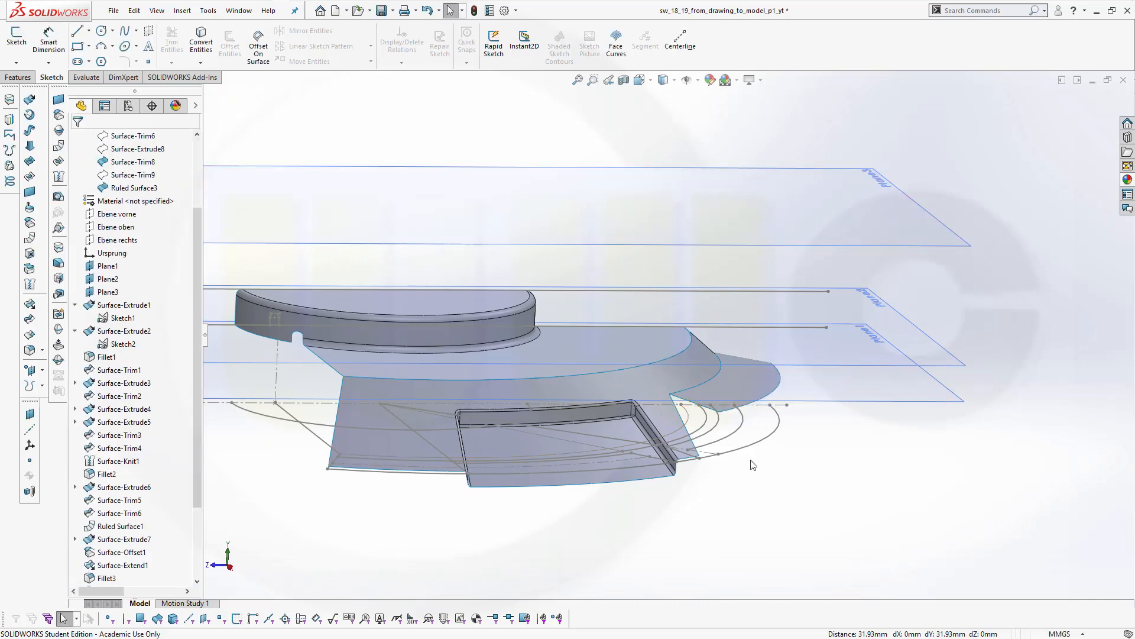
Extrude the 60 mm radius arc contour of Sketch1 as a surface up to Plane3
middle_drag(705, 422, 722, 502)
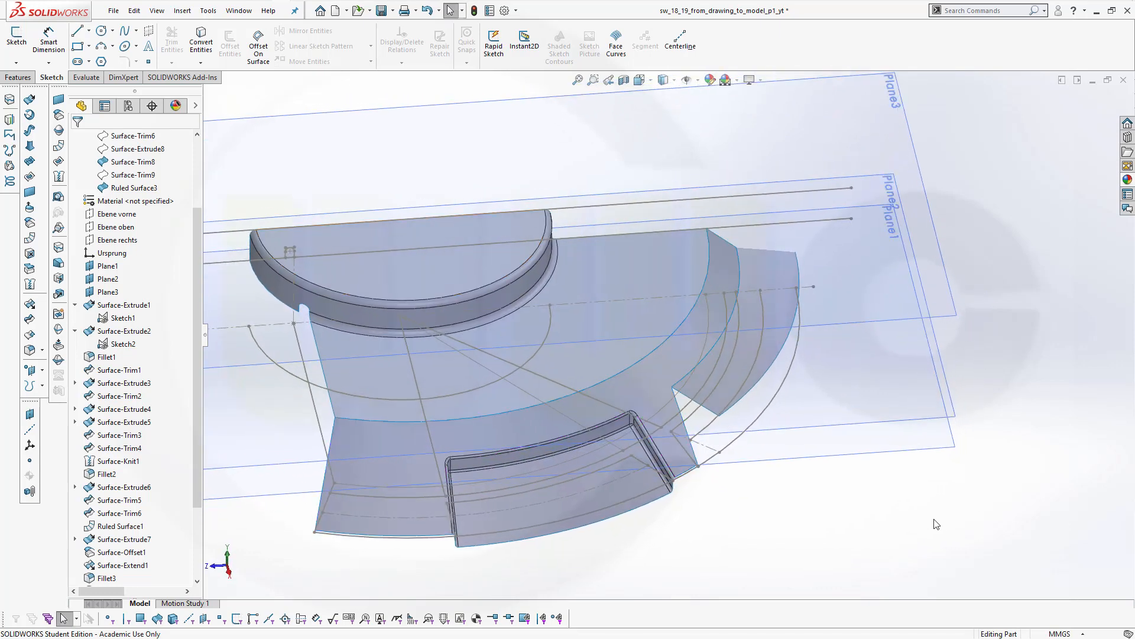
mouse_move(824, 520)
middle_down()
mouse_move(811, 469)
mouse_move(807, 508)
middle_up()
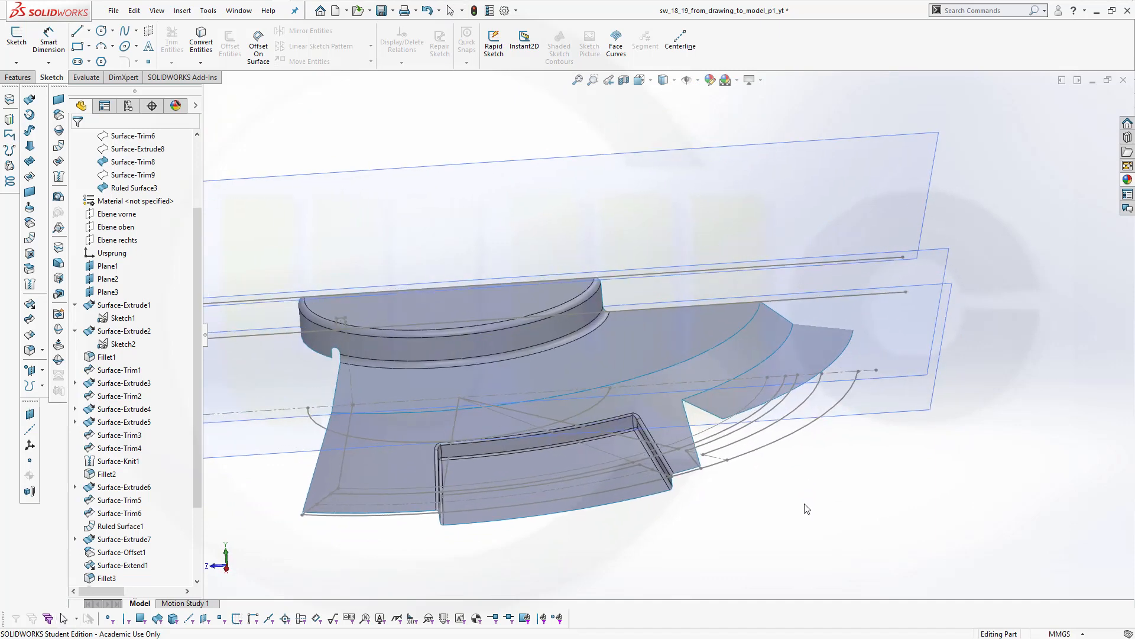
click(743, 448)
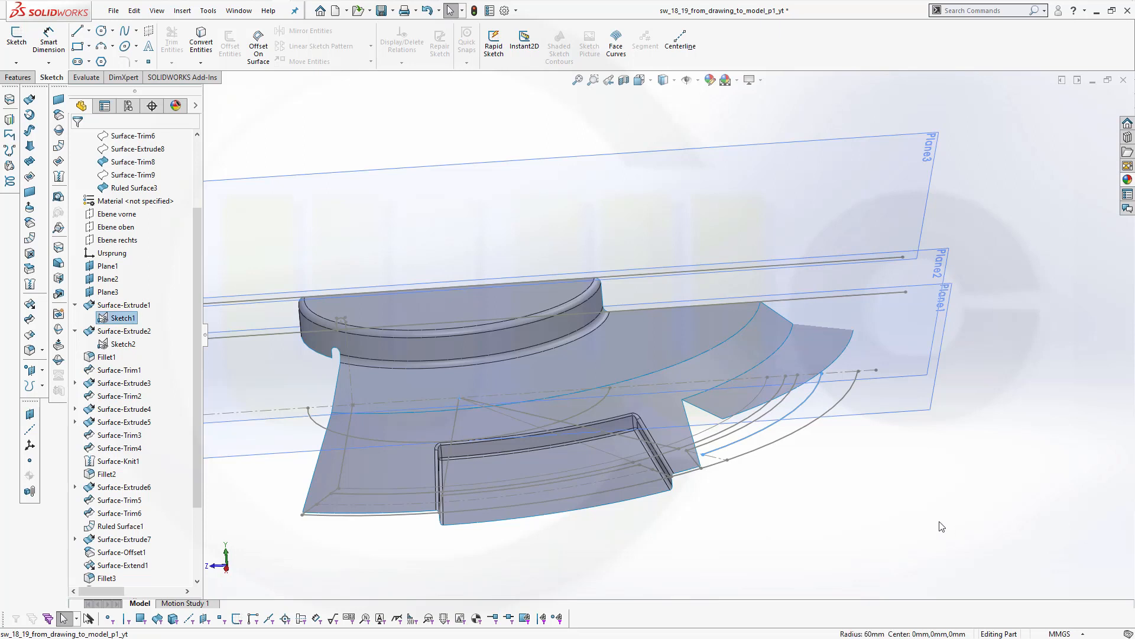
click(32, 114)
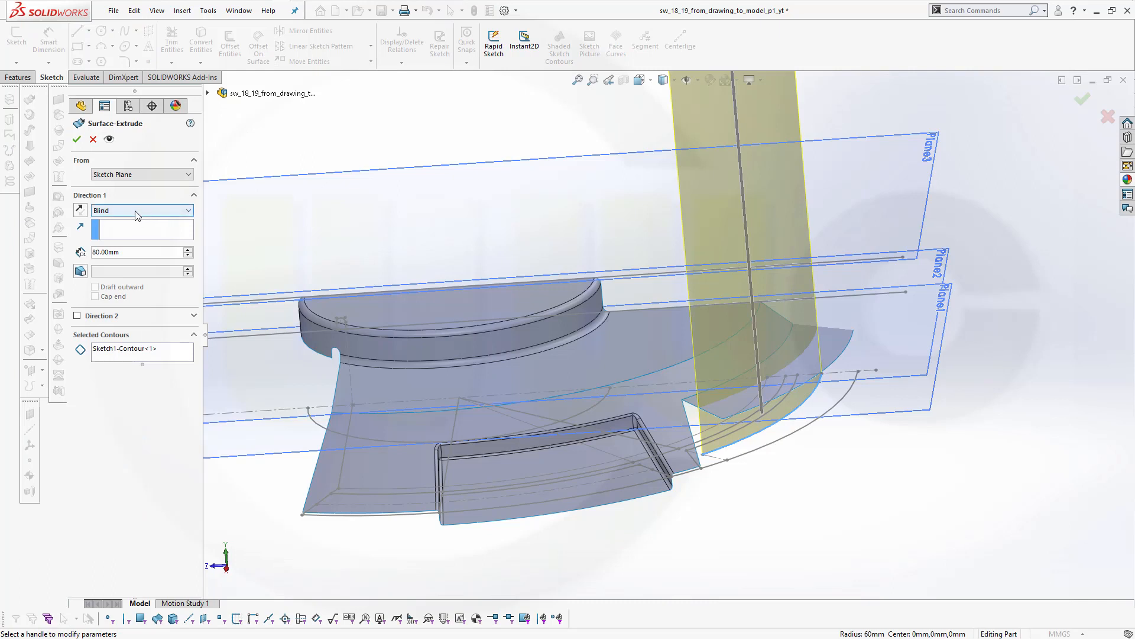
click(189, 210)
click(171, 237)
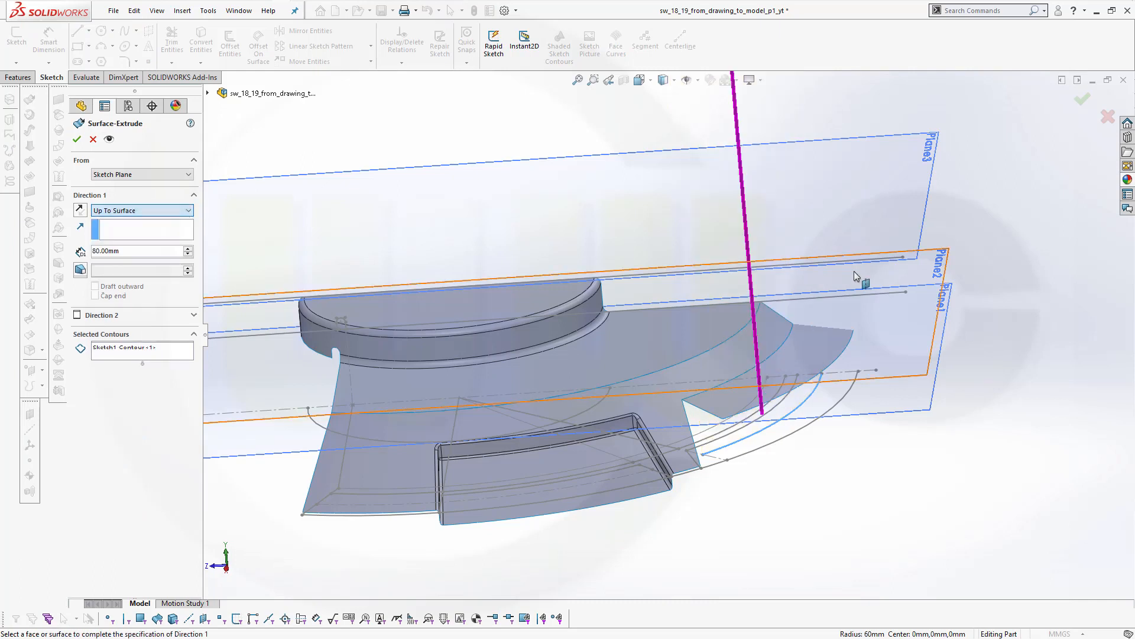
click(926, 222)
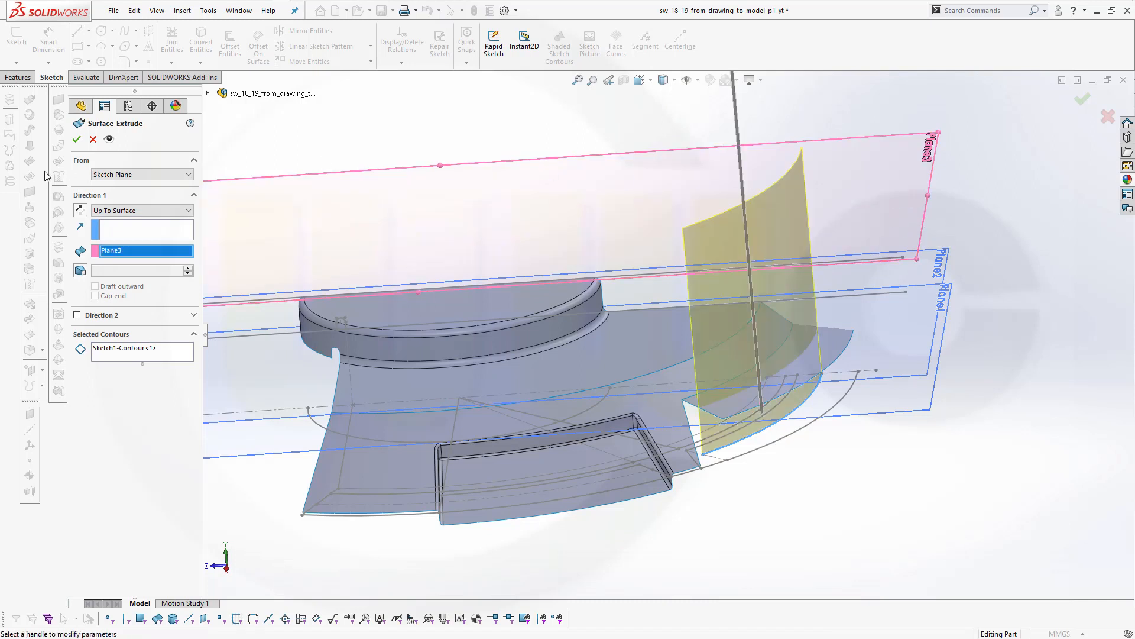
click(79, 138)
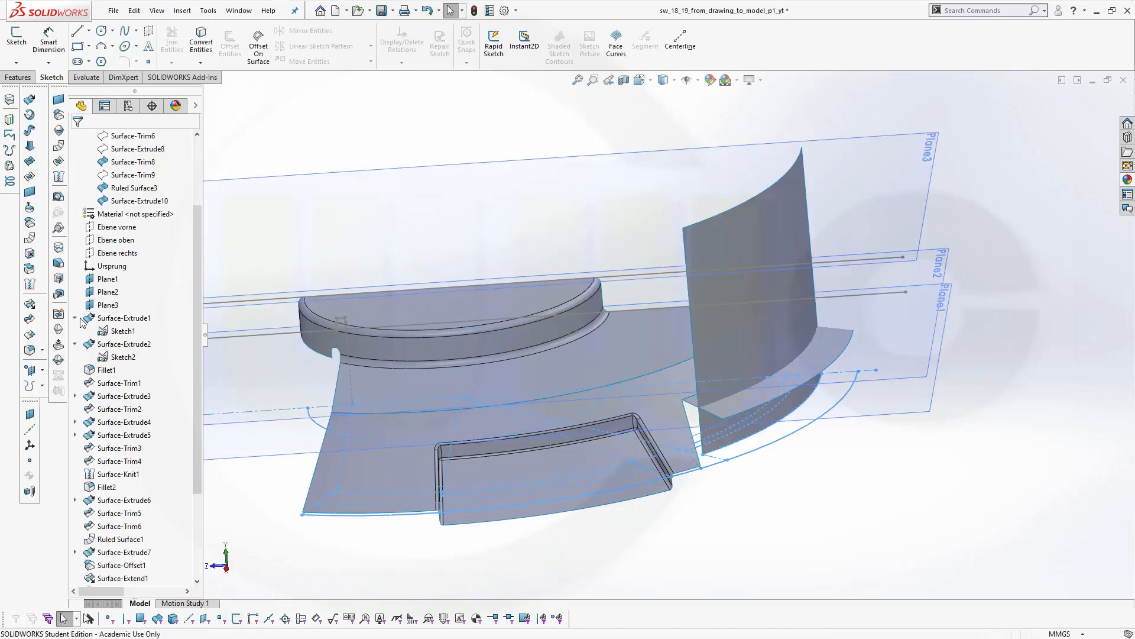
Trim the ruled surface with the new extruded wall, removing the portion outside the wall
click(30, 321)
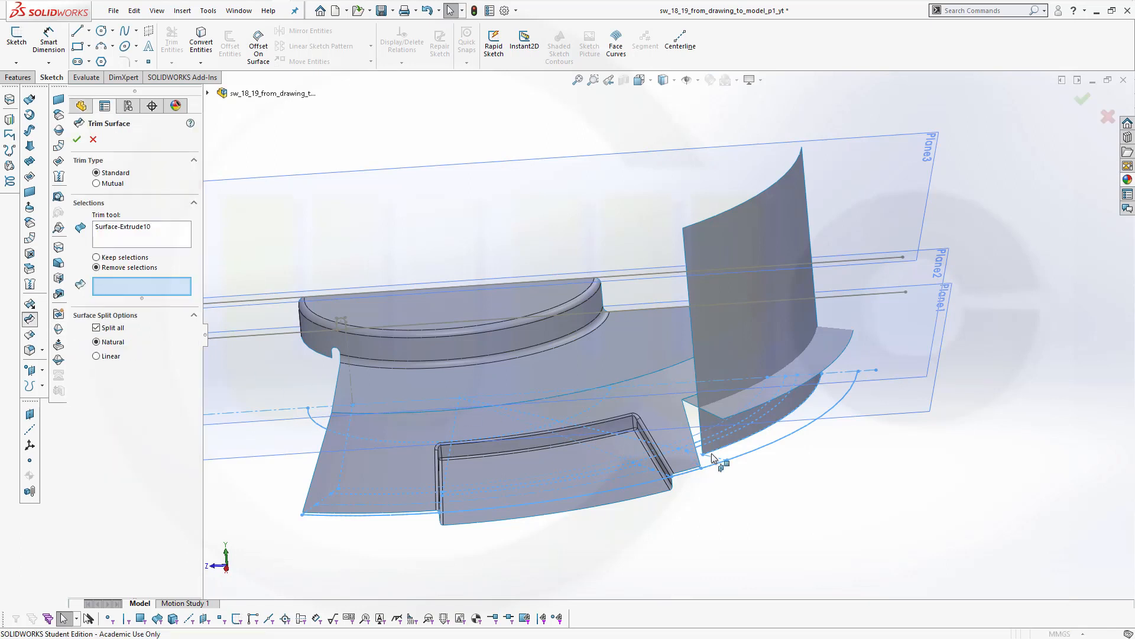
click(736, 401)
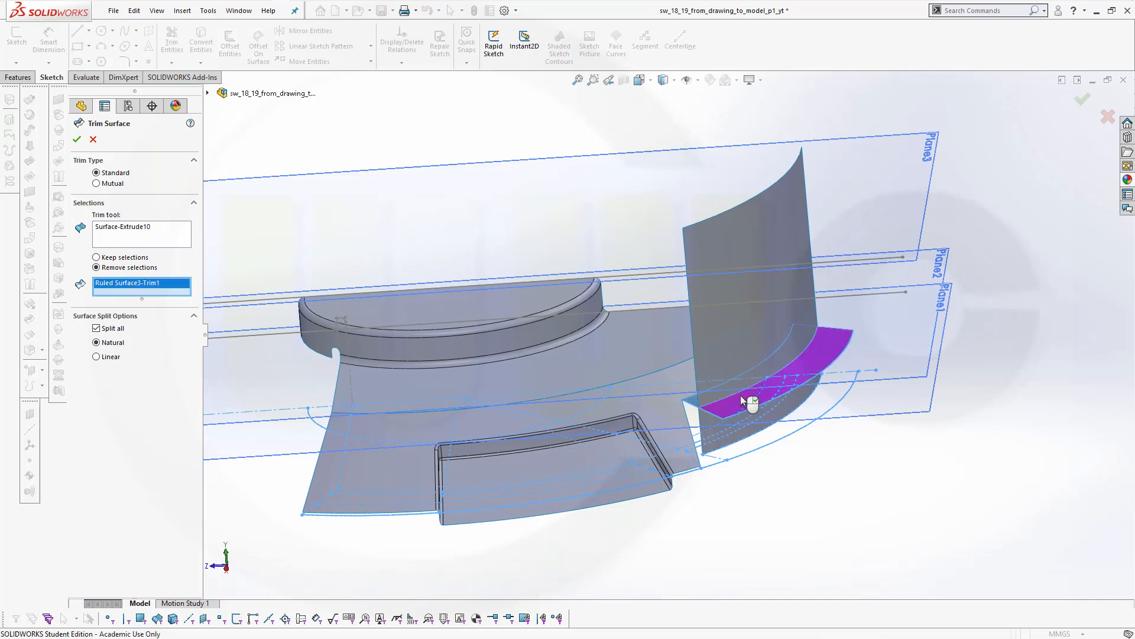
click(76, 141)
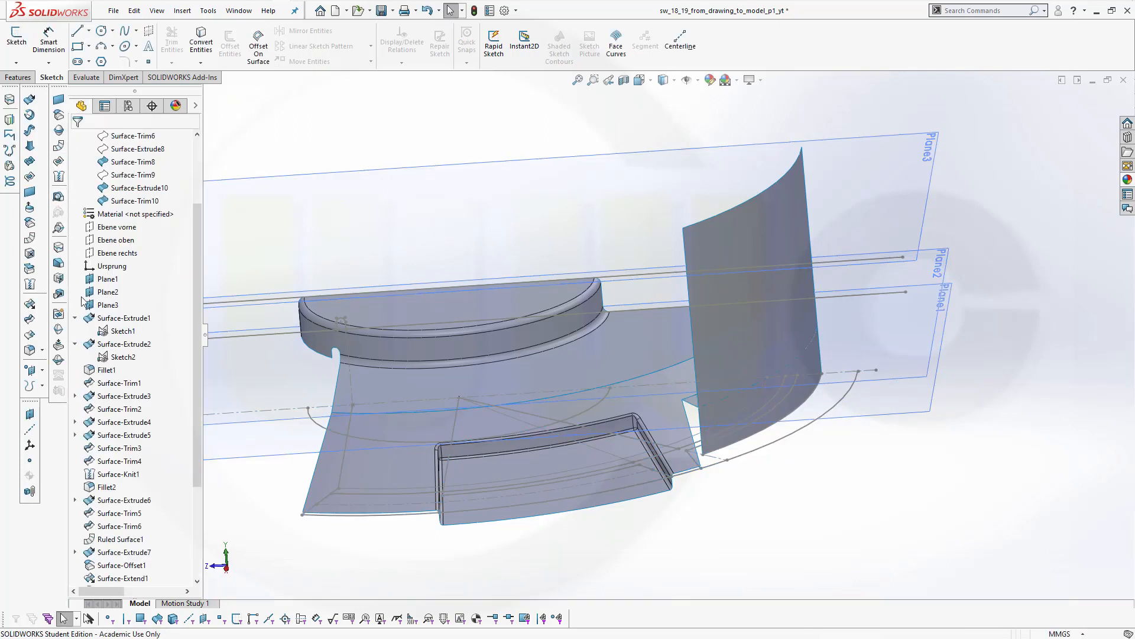
Trim the extruded wall with the Surface-Trim10 ruled surface, removing the wall portion above it
click(30, 320)
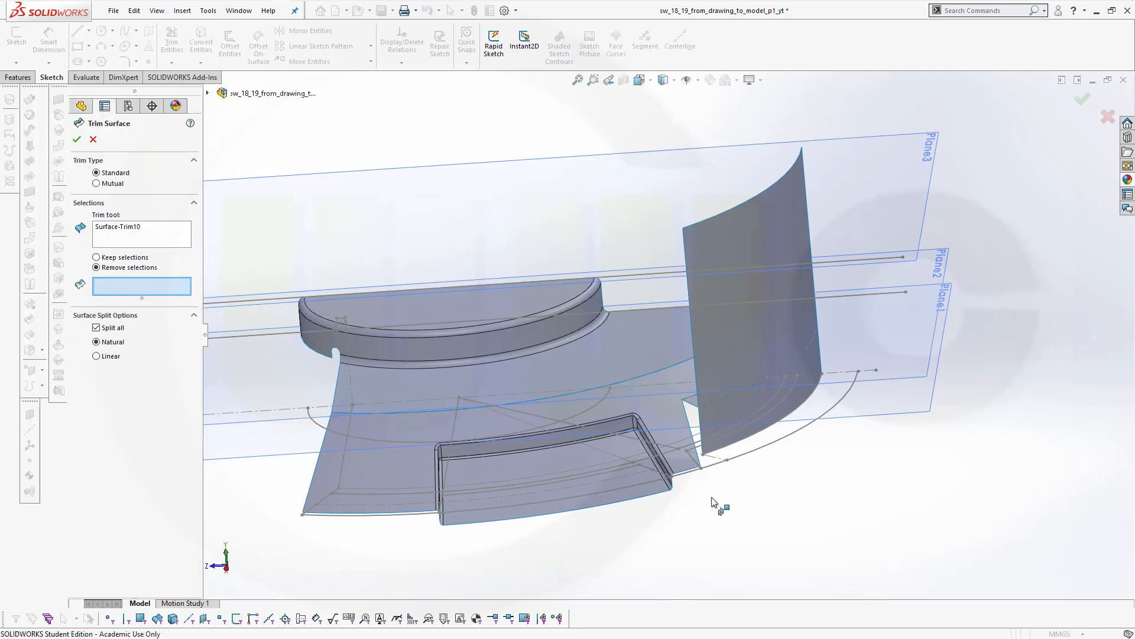
middle_drag(791, 540, 786, 512)
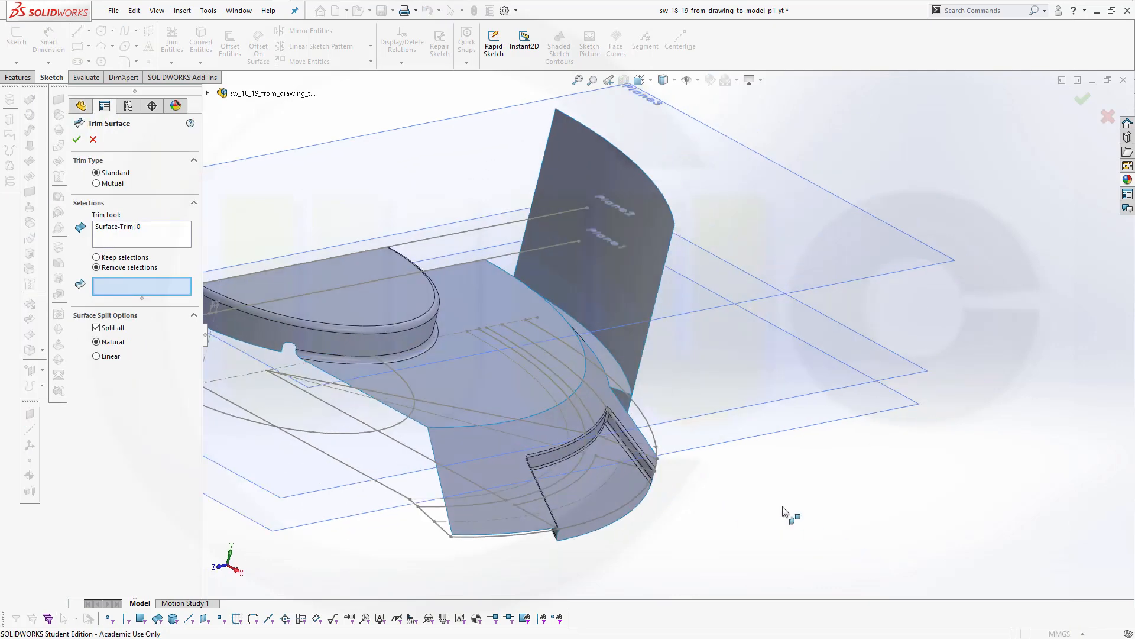
click(611, 369)
click(118, 228)
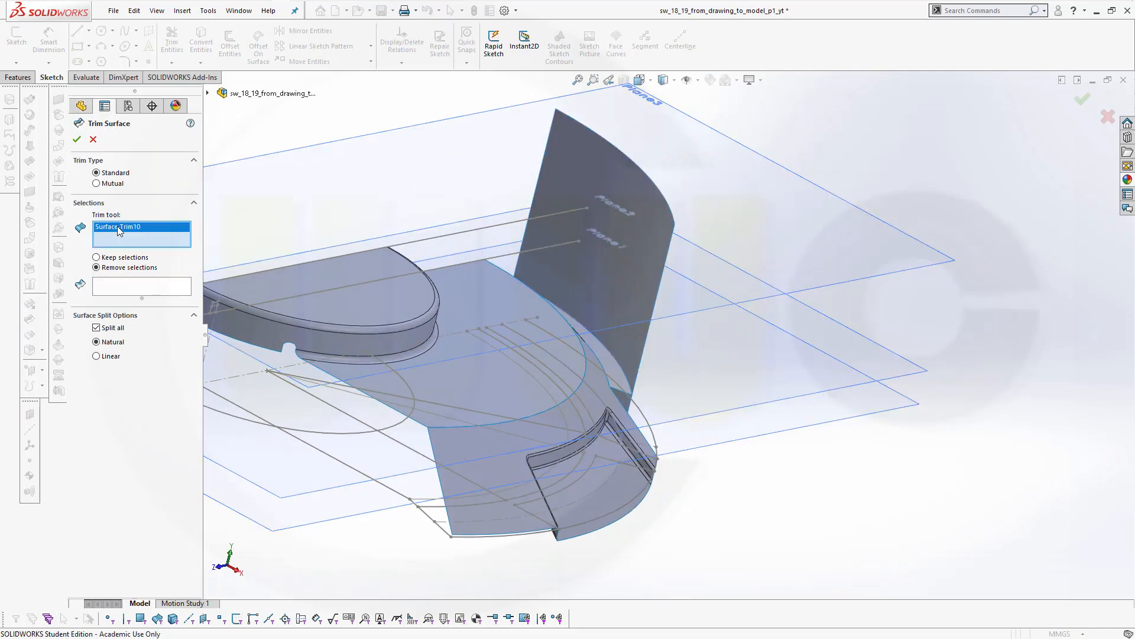
right_click(119, 227)
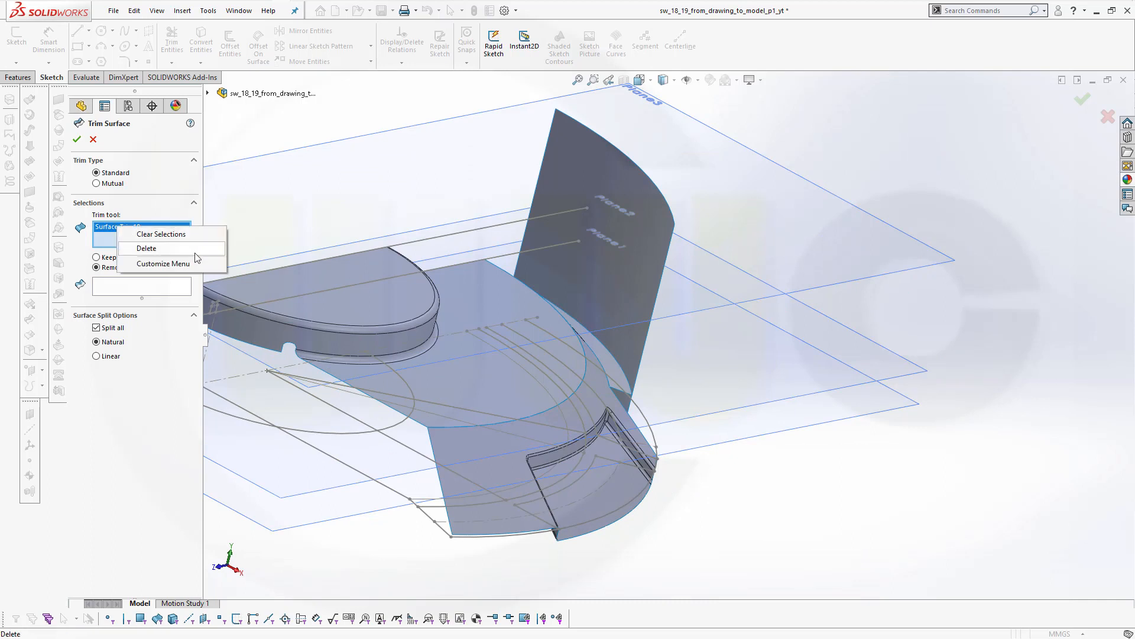
click(166, 233)
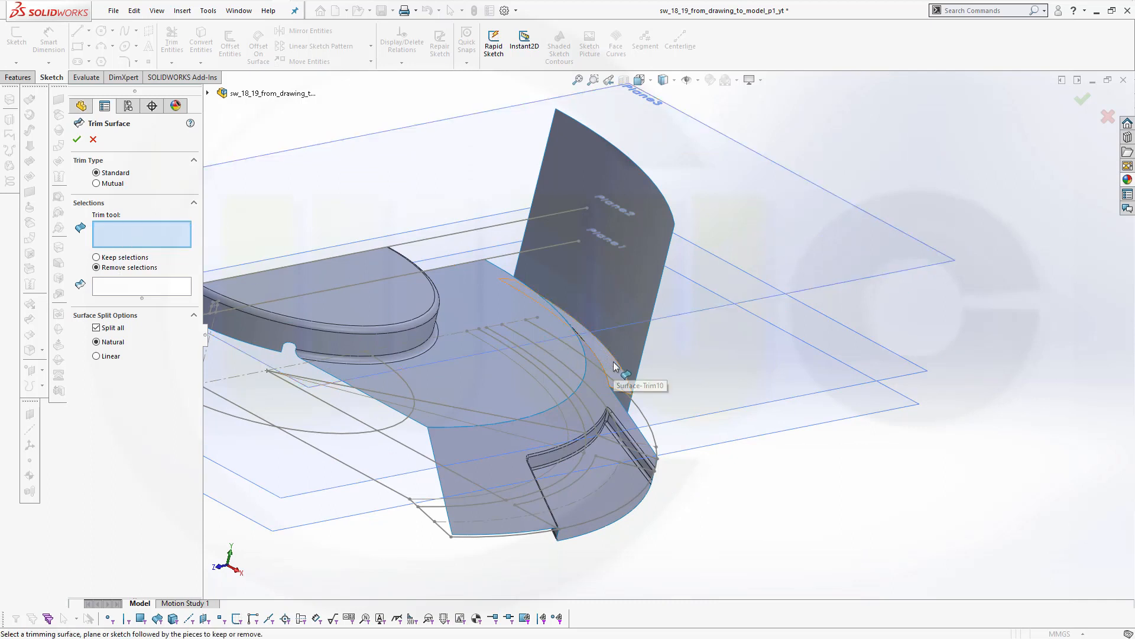
click(565, 377)
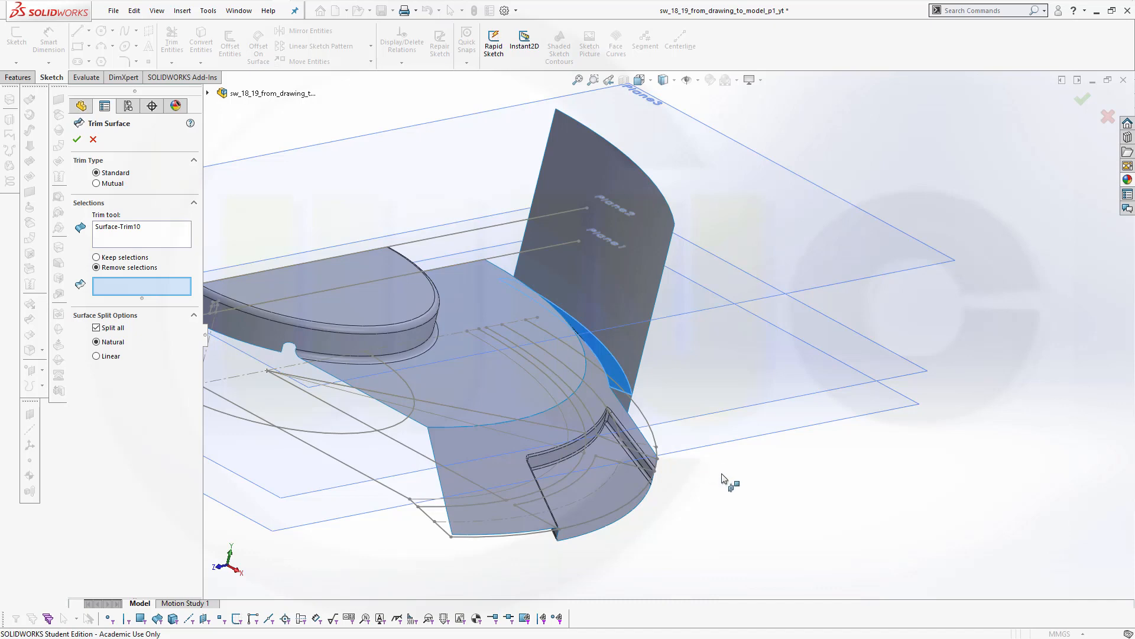
middle_drag(724, 479, 704, 372)
click(693, 264)
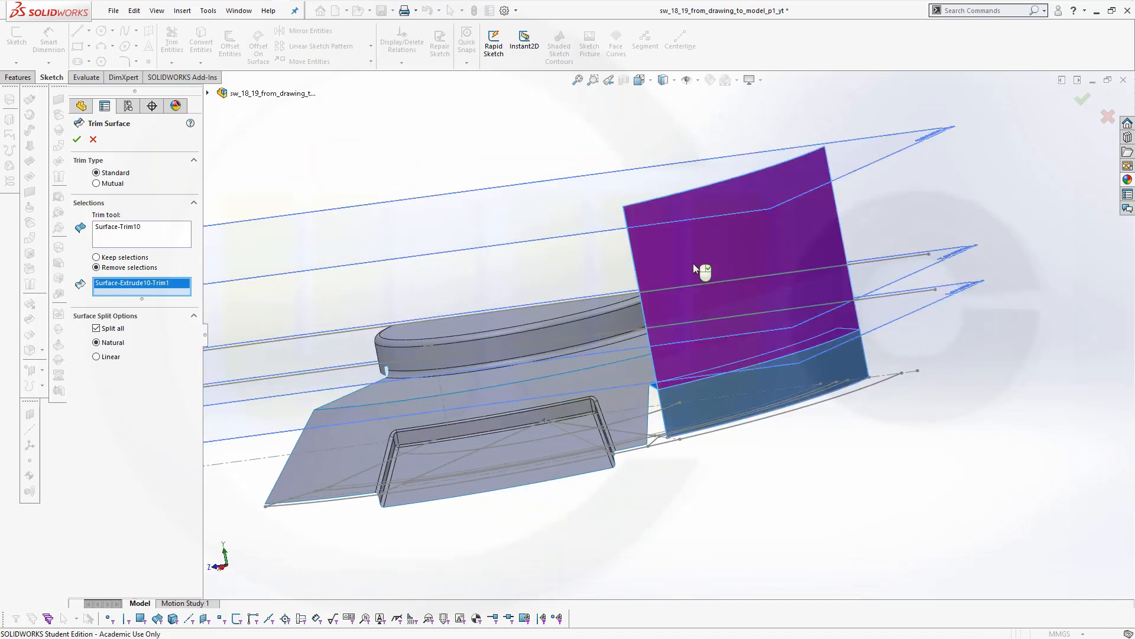
click(77, 139)
Hide the narrow ruled surface body between the main surface and the trimmed wall
middle_drag(830, 491, 708, 364)
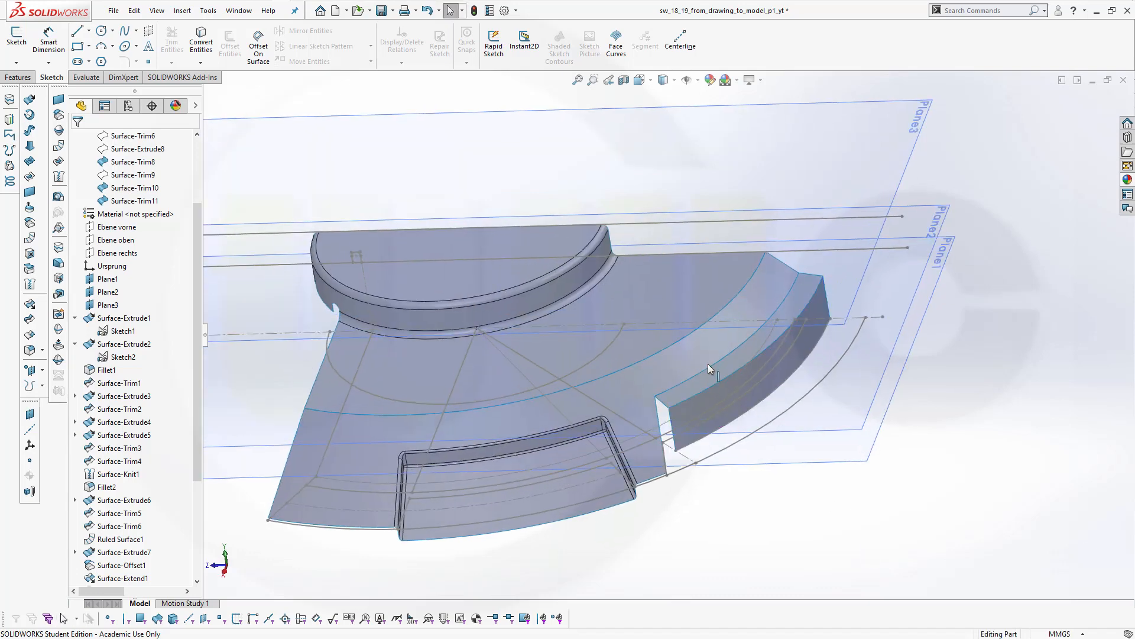
click(712, 379)
right_click(711, 378)
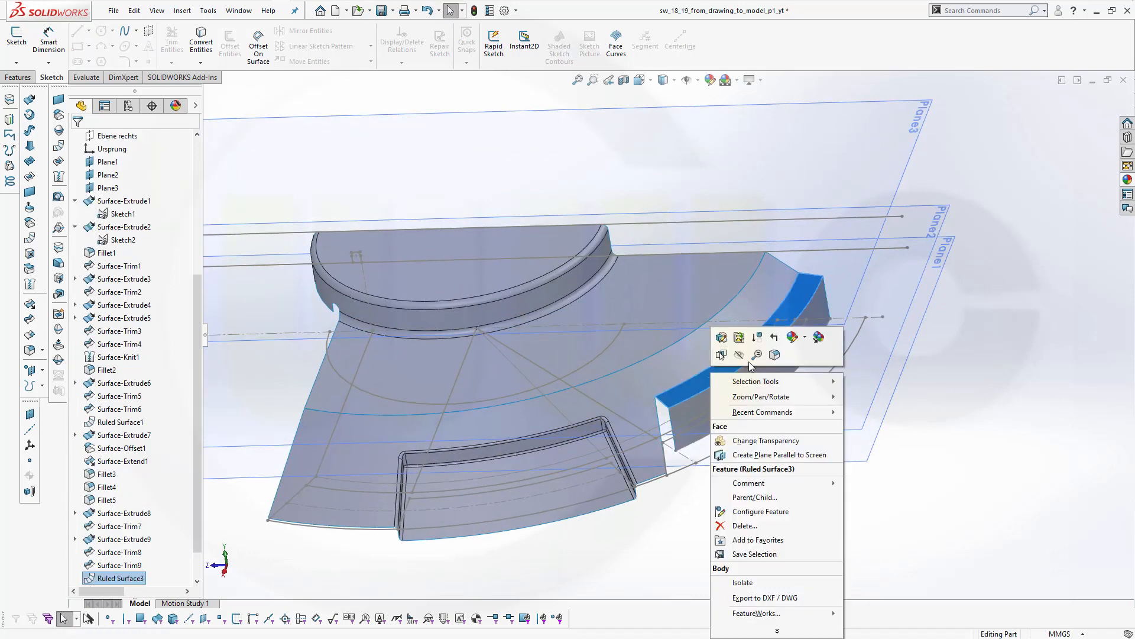
key(Escape)
key(Tab)
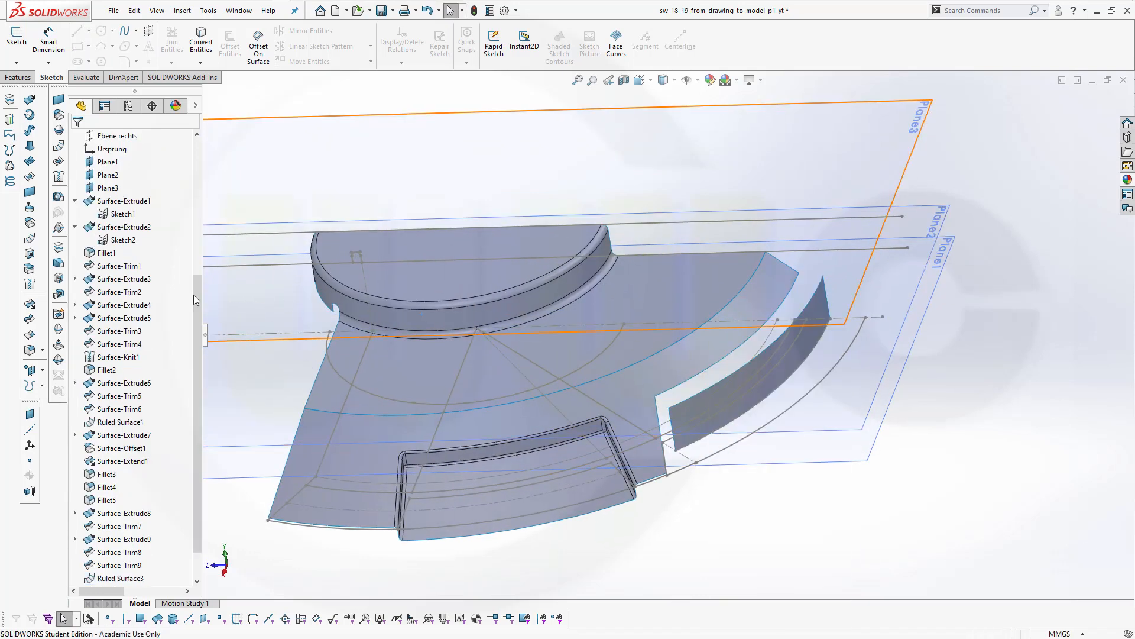
Start a tapered-to-vector ruled surface from the trimmed wall's upper curved edge with Plane3 as the reference vector
click(30, 238)
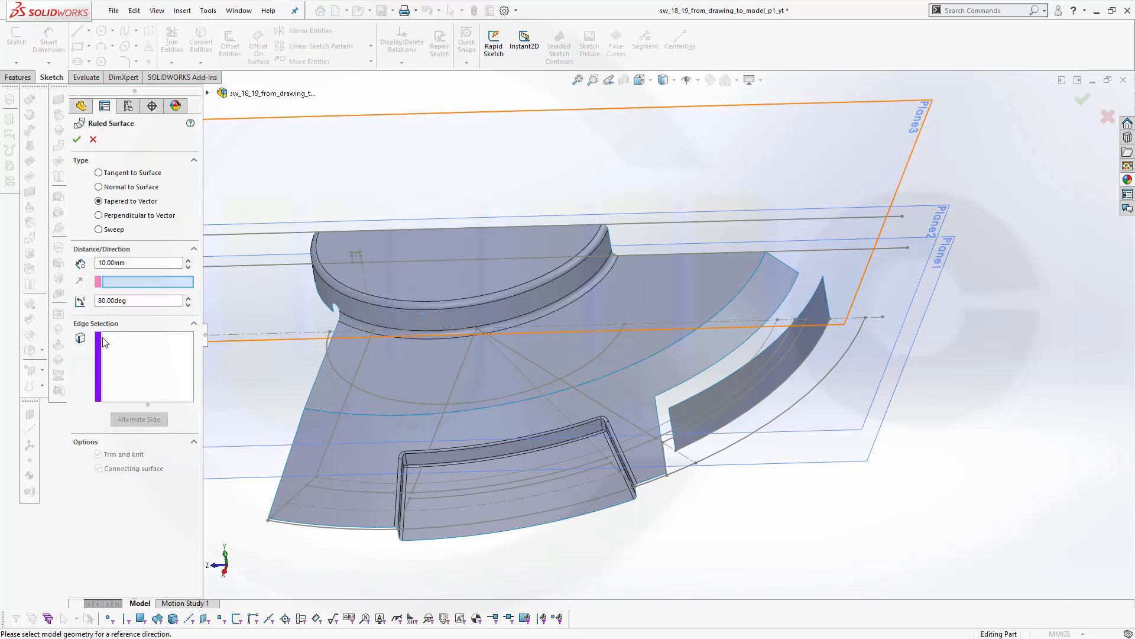
click(129, 343)
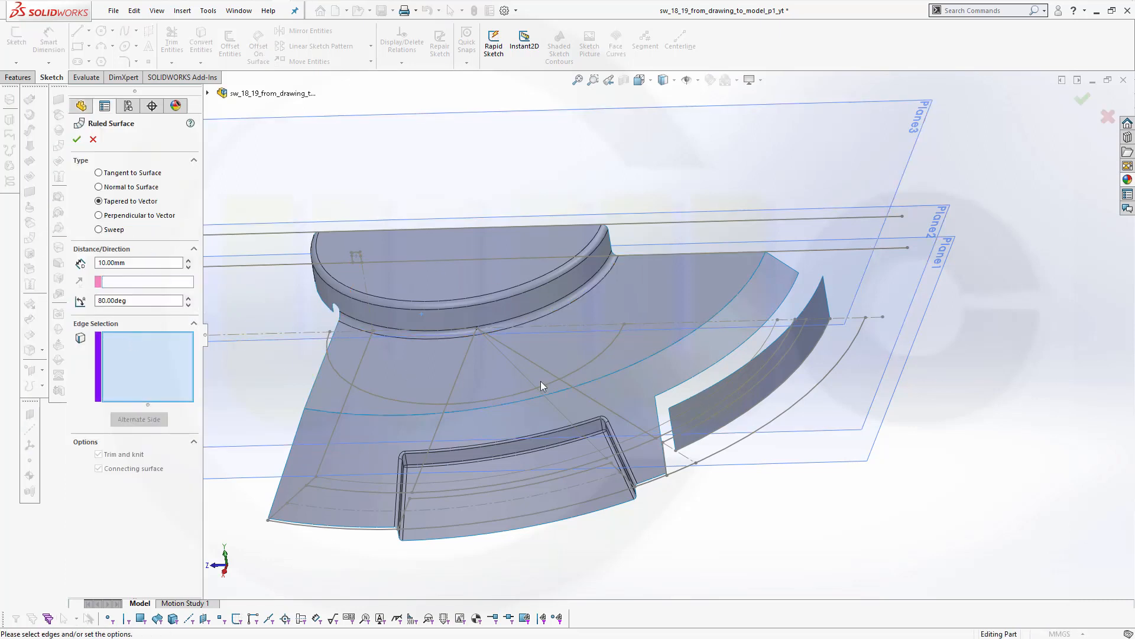
click(690, 396)
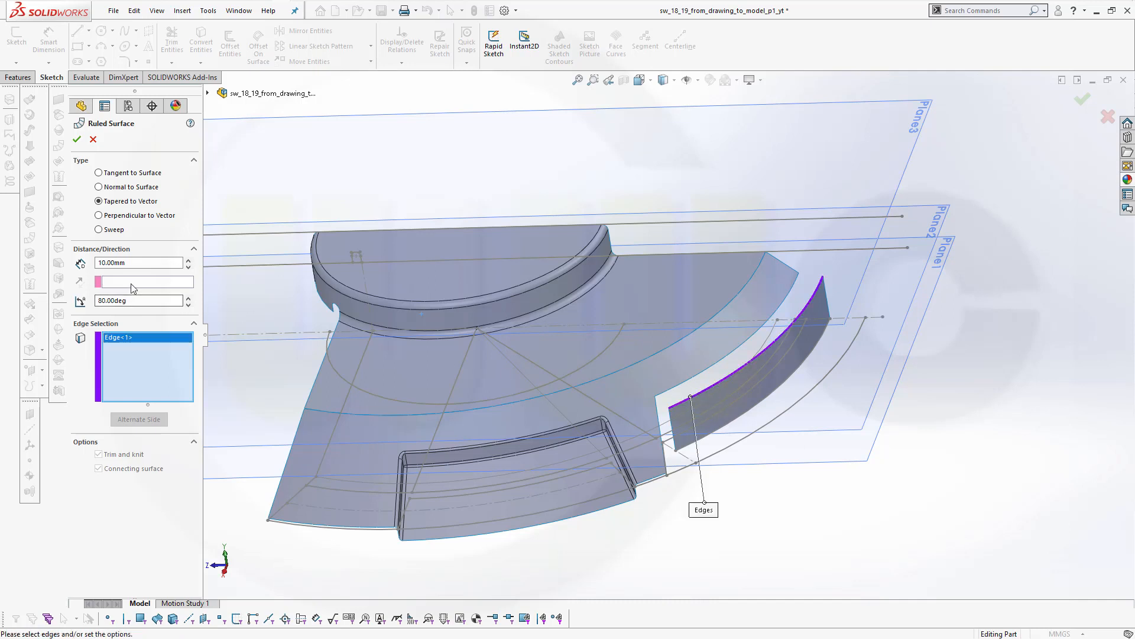
click(177, 282)
click(905, 181)
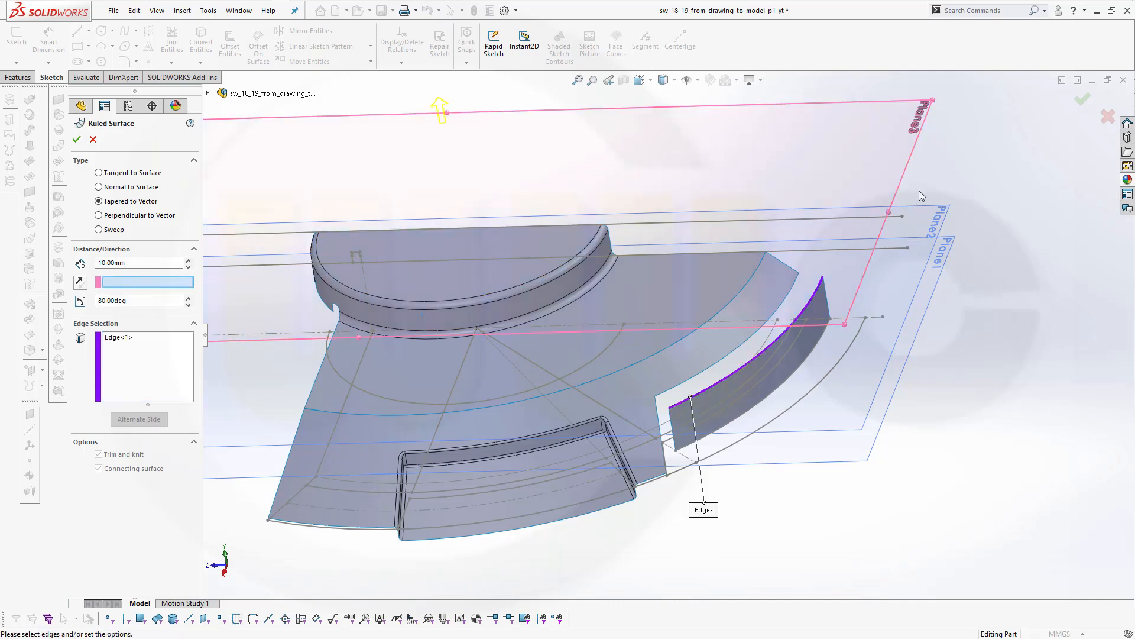
middle_drag(814, 508, 686, 438)
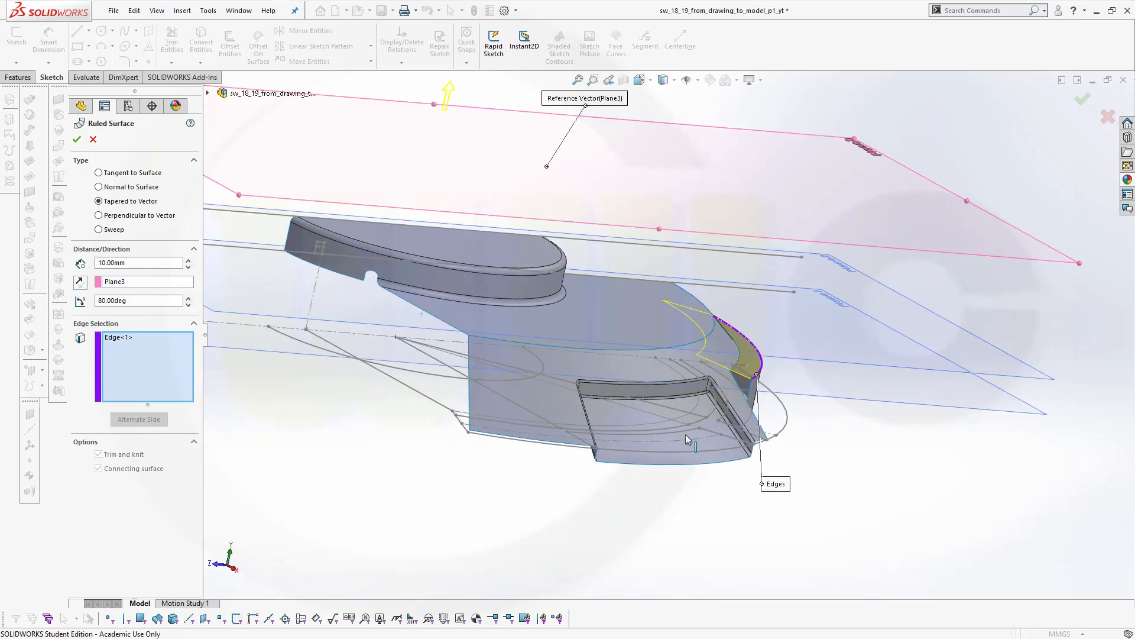
Set the ruled surface's taper angle to 60°, reverse its direction to slope outward and down, and create it at 10 mm
click(127, 300)
double_click(131, 300)
text(6)
key(Return)
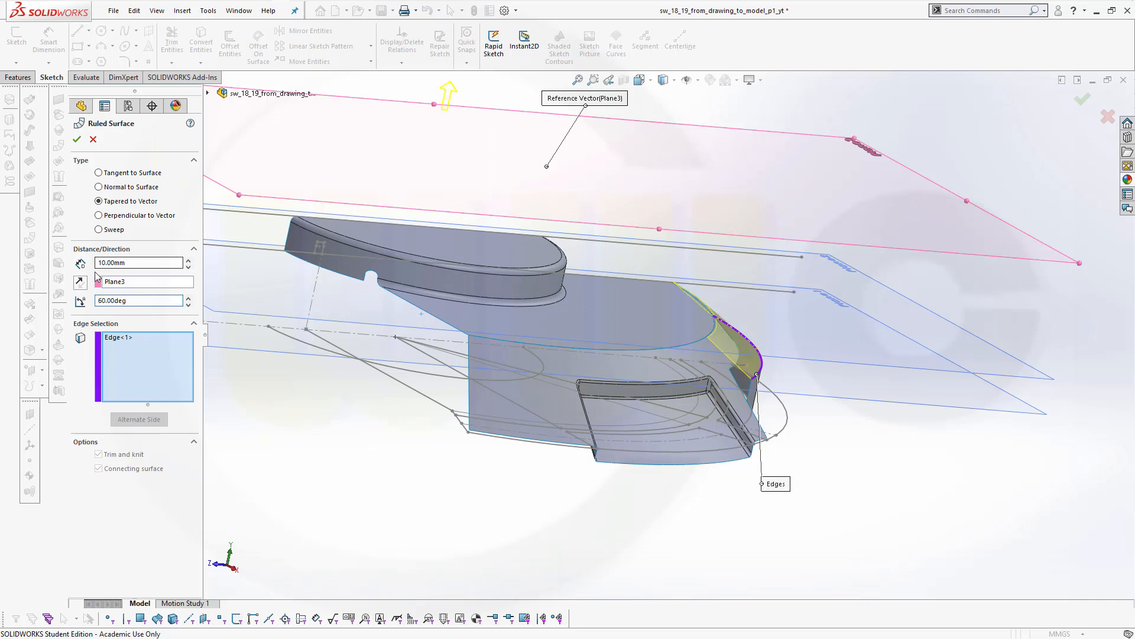
click(82, 284)
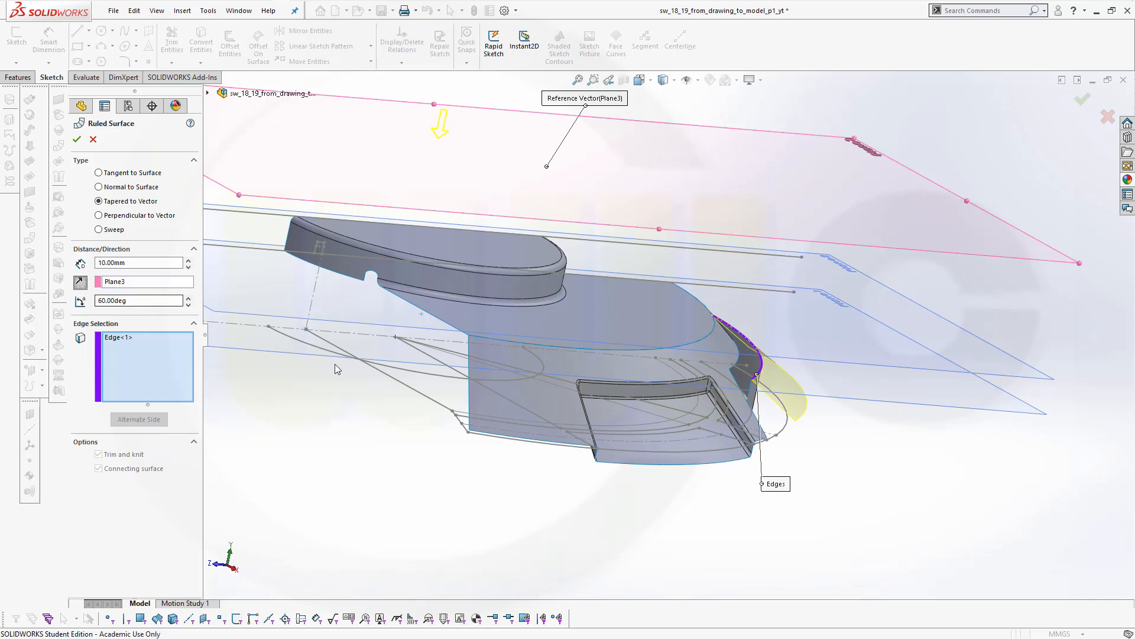
middle_drag(574, 341, 533, 507)
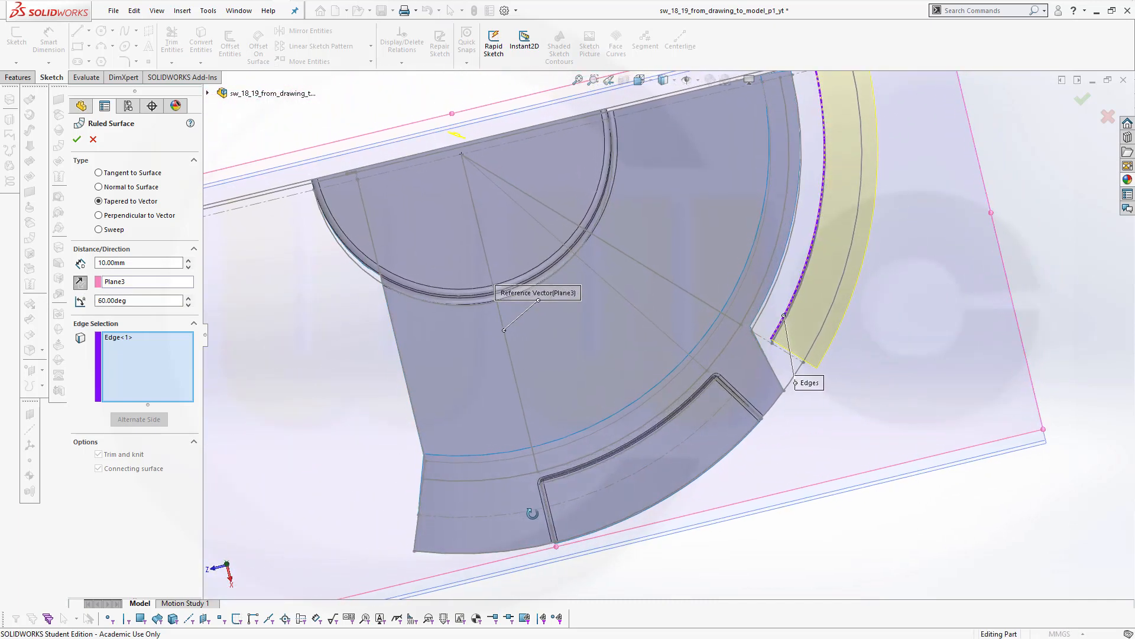
click(77, 140)
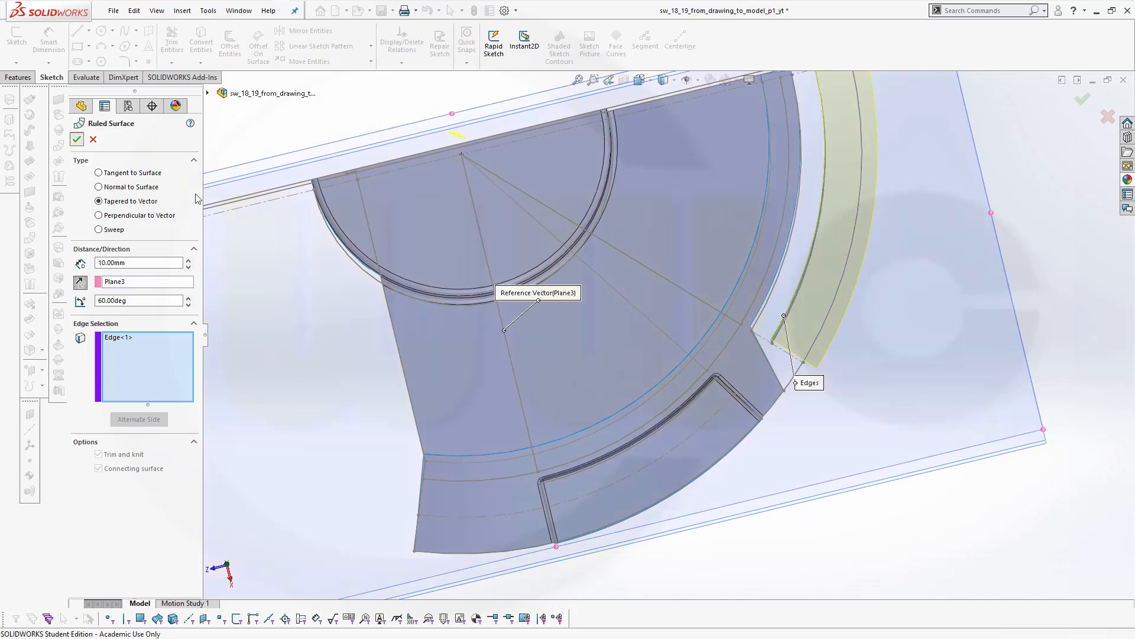
Hide the trimmed vertical wall body beneath the new sloped ruled surface
middle_drag(446, 385, 481, 285)
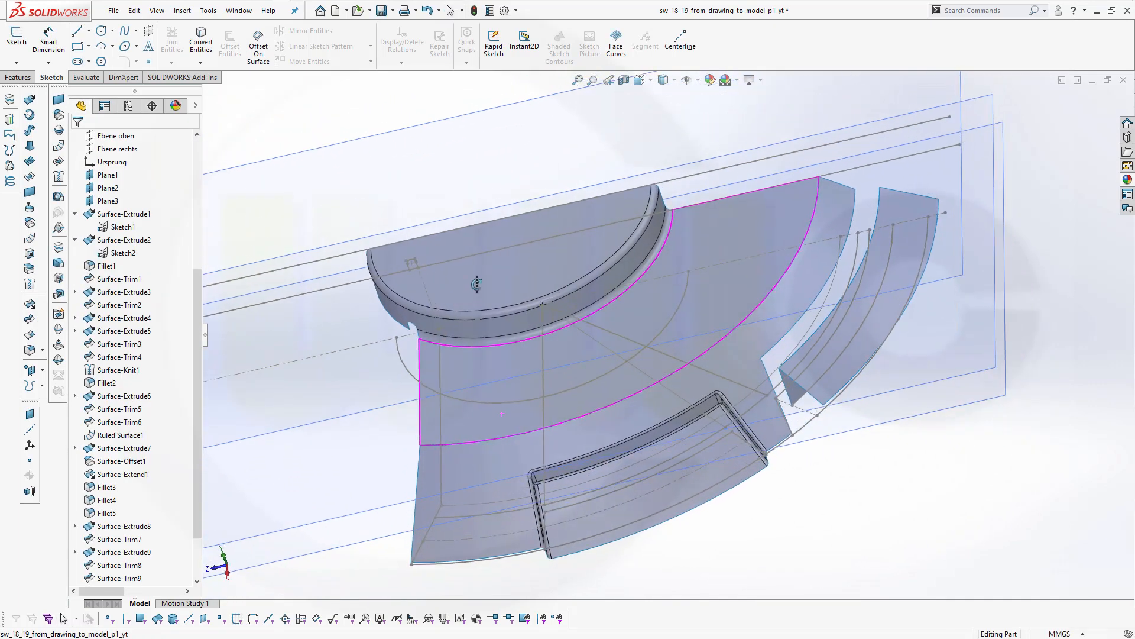
right_click(796, 389)
click(830, 359)
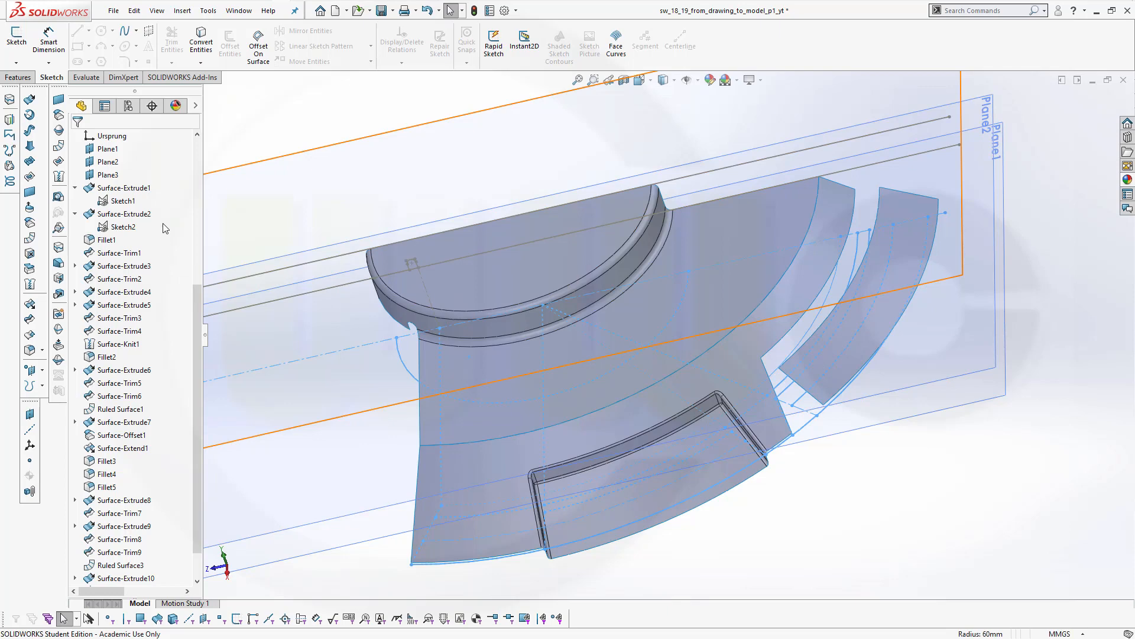
Show the hidden Surface-Trim10 body between the main surface and the sloped ruled surface
scroll(181, 173, up, 2)
scroll(180, 175, up, 2)
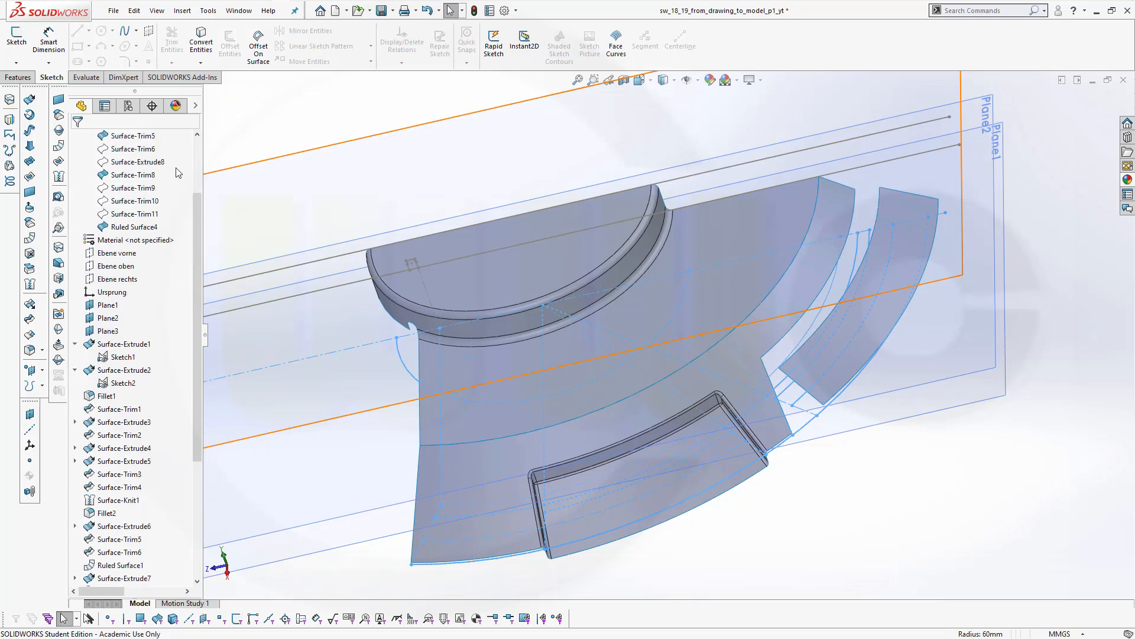
click(139, 218)
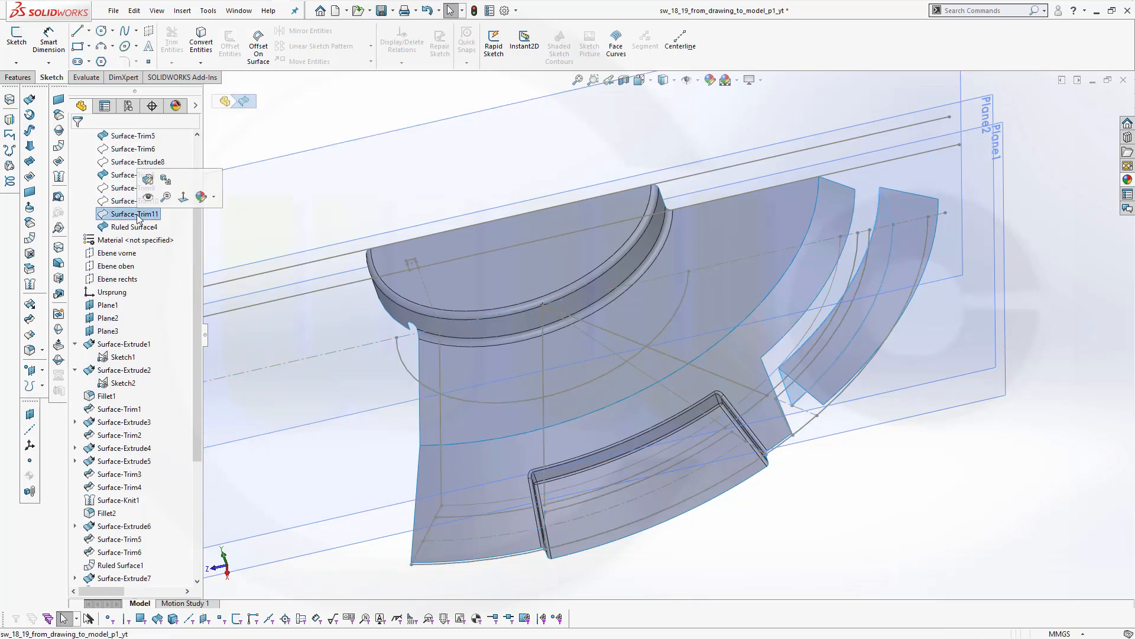
click(120, 201)
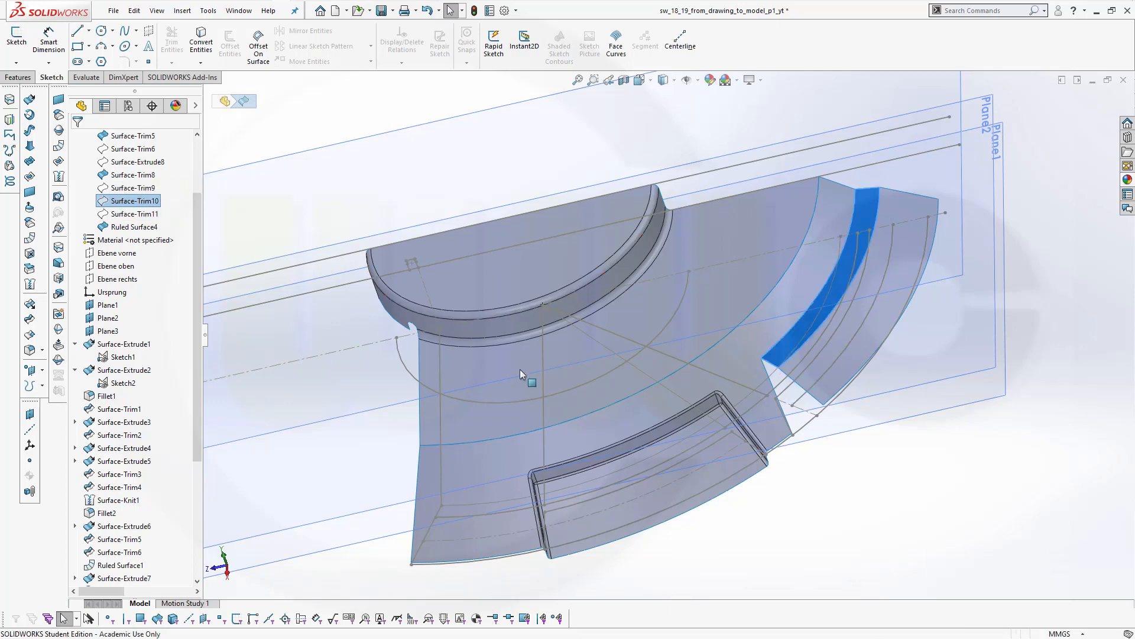
Hide Sketch1 with the arc contours
middle_drag(899, 544, 919, 449)
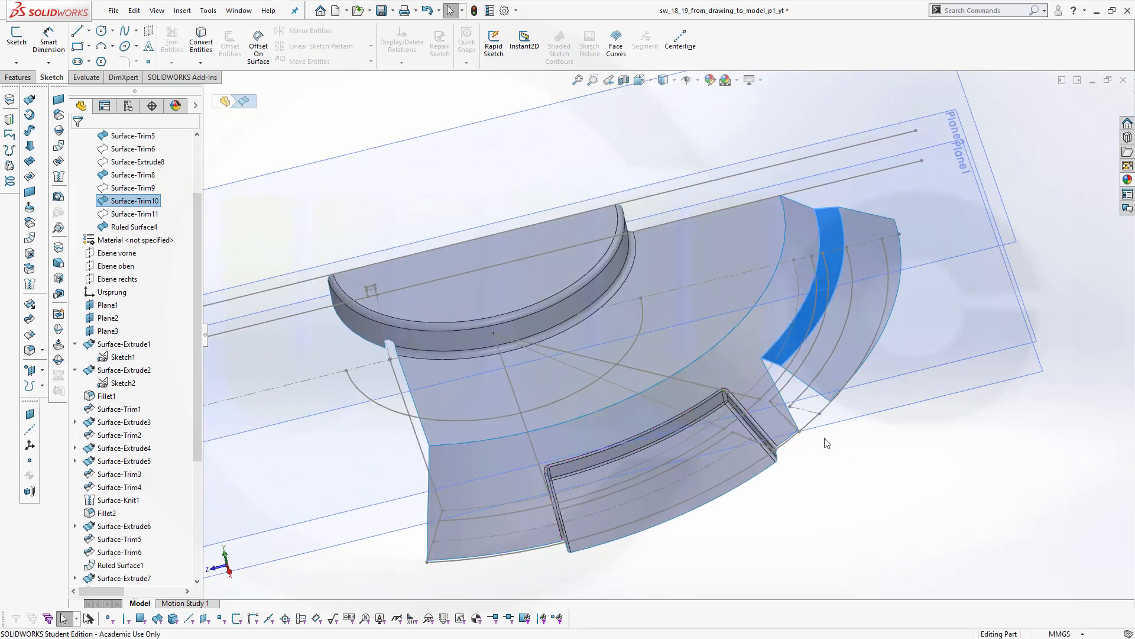
click(815, 418)
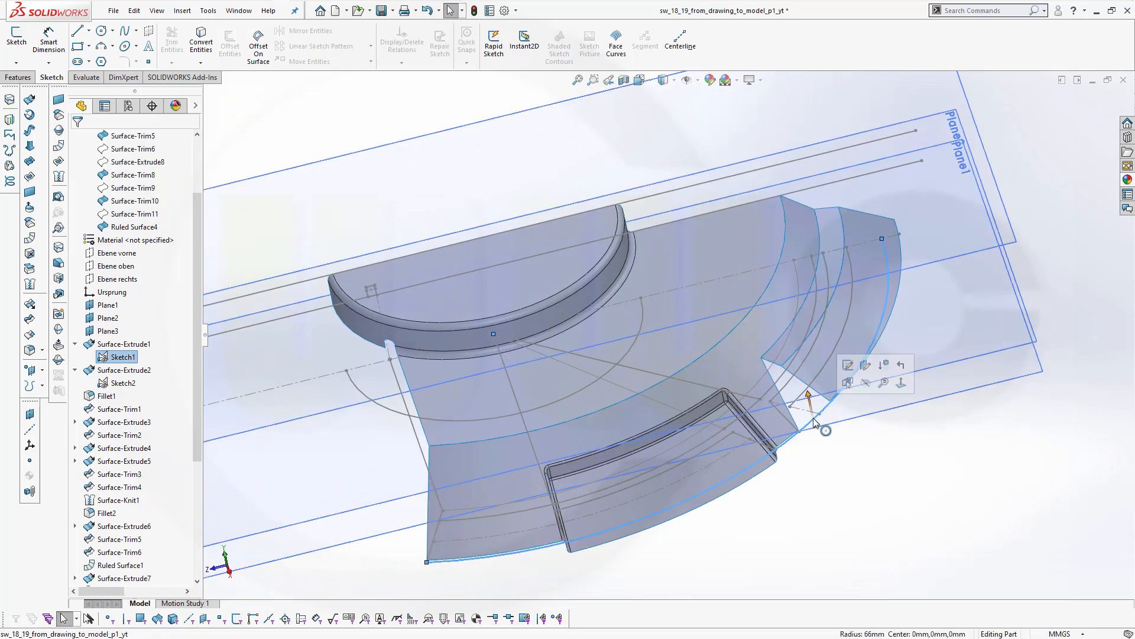
click(871, 381)
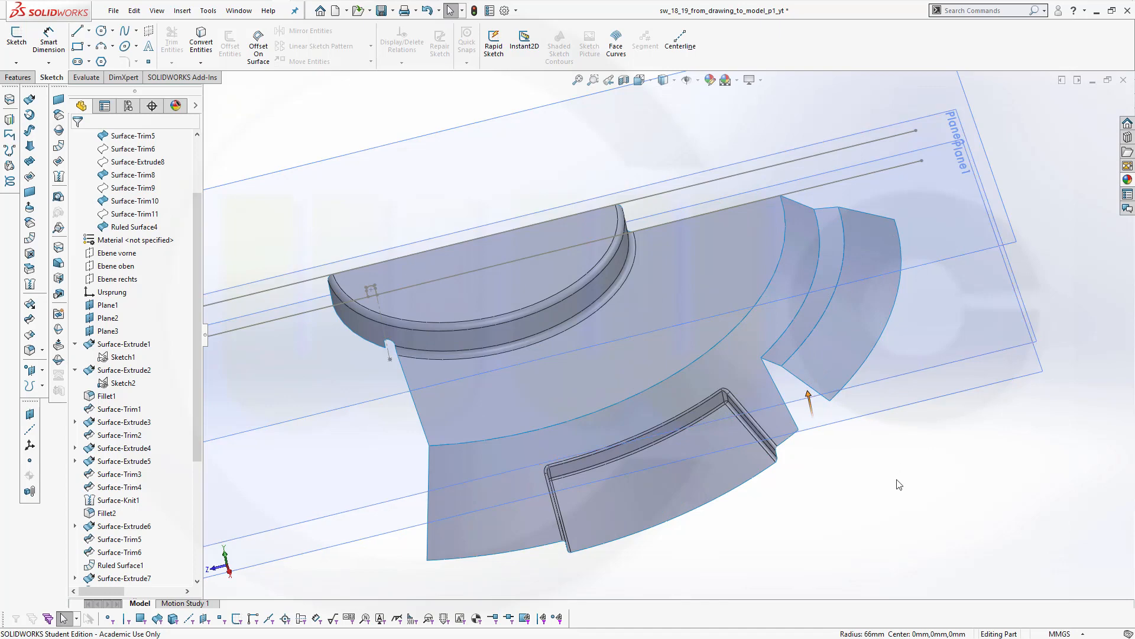
Show the Surface-Extrude8 body and trim the sloped ruled surface with it, removing the portion outside the wall
mouse_move(895, 484)
middle_down()
mouse_move(922, 465)
mouse_move(846, 446)
middle_up()
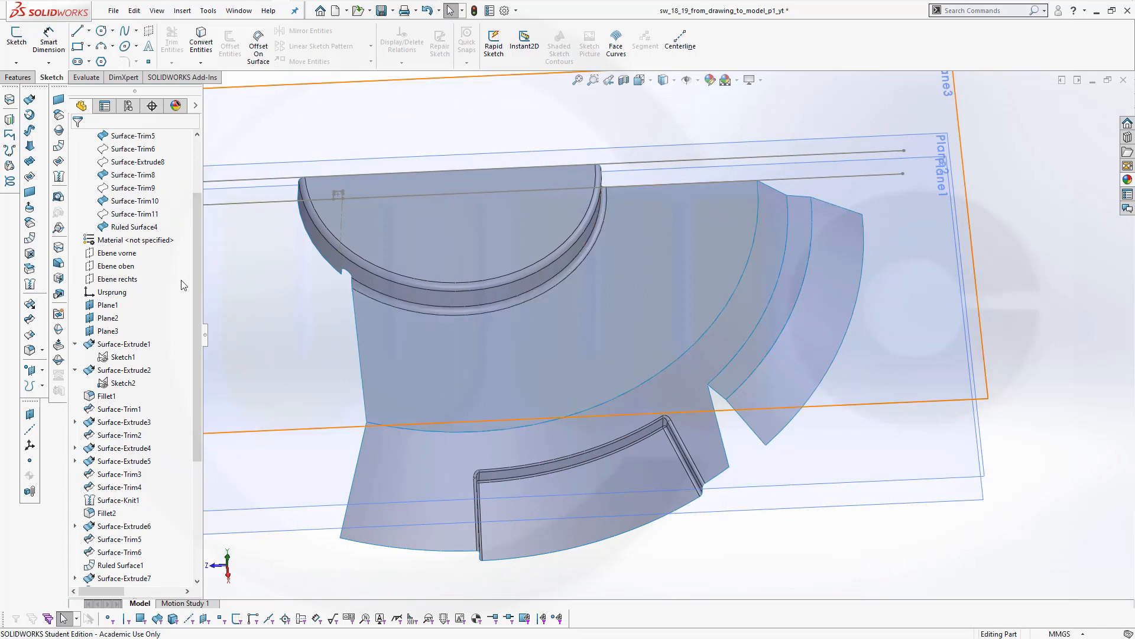
click(135, 163)
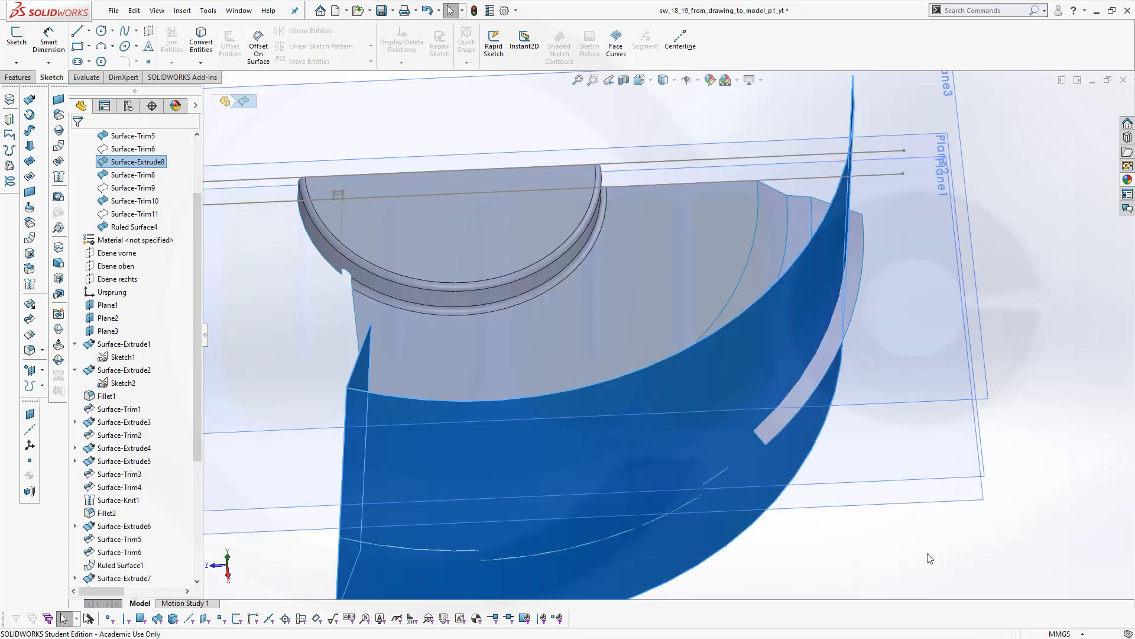
click(30, 320)
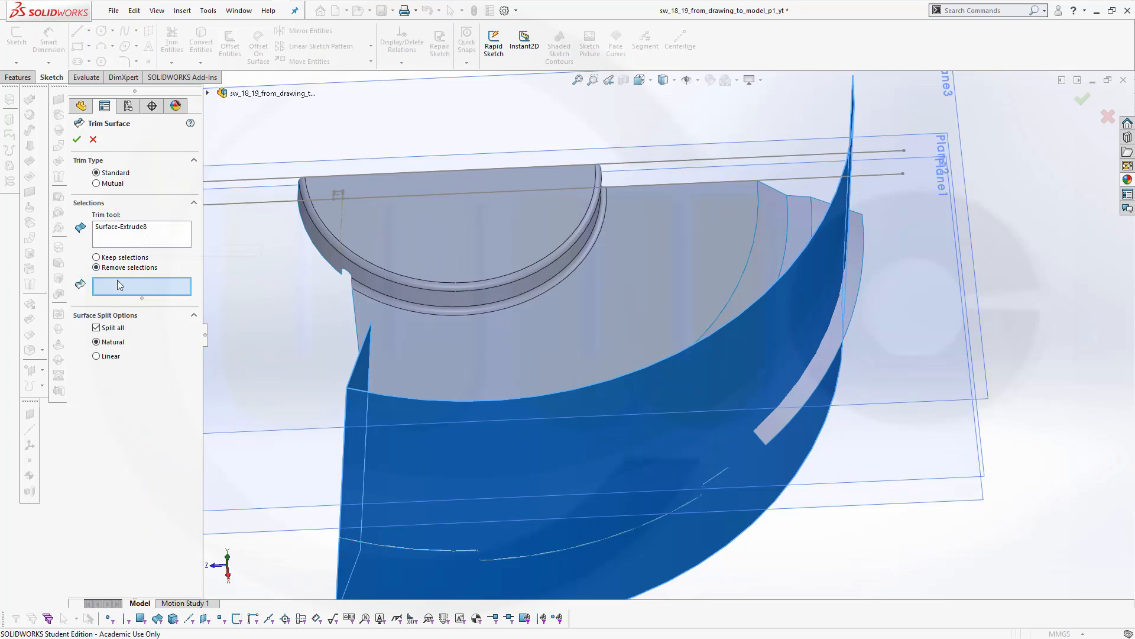
click(782, 420)
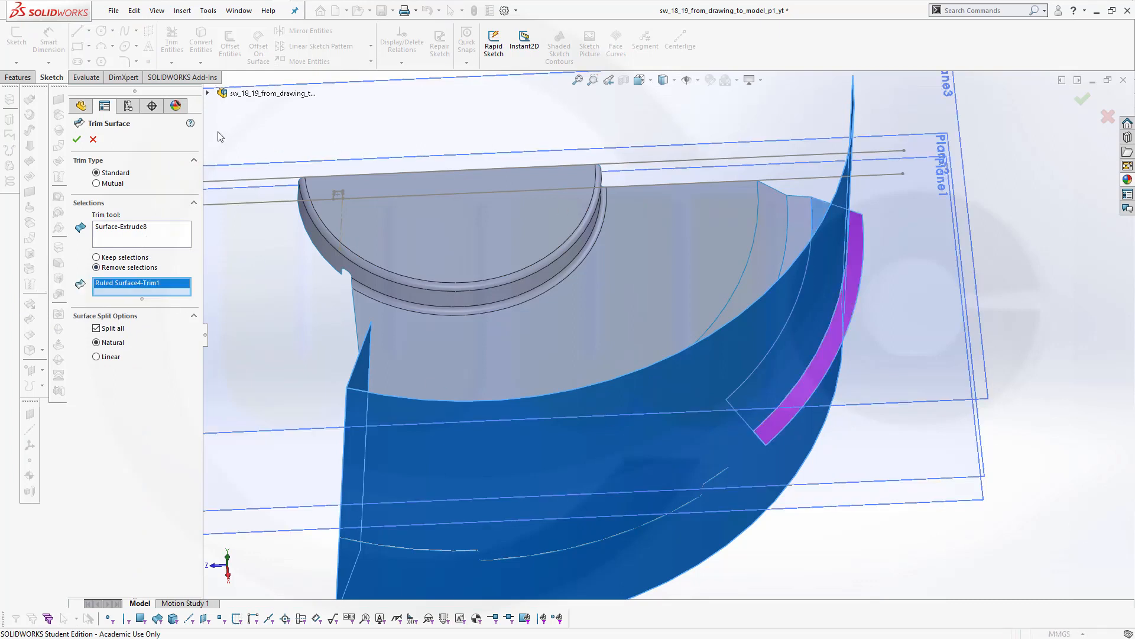
click(80, 139)
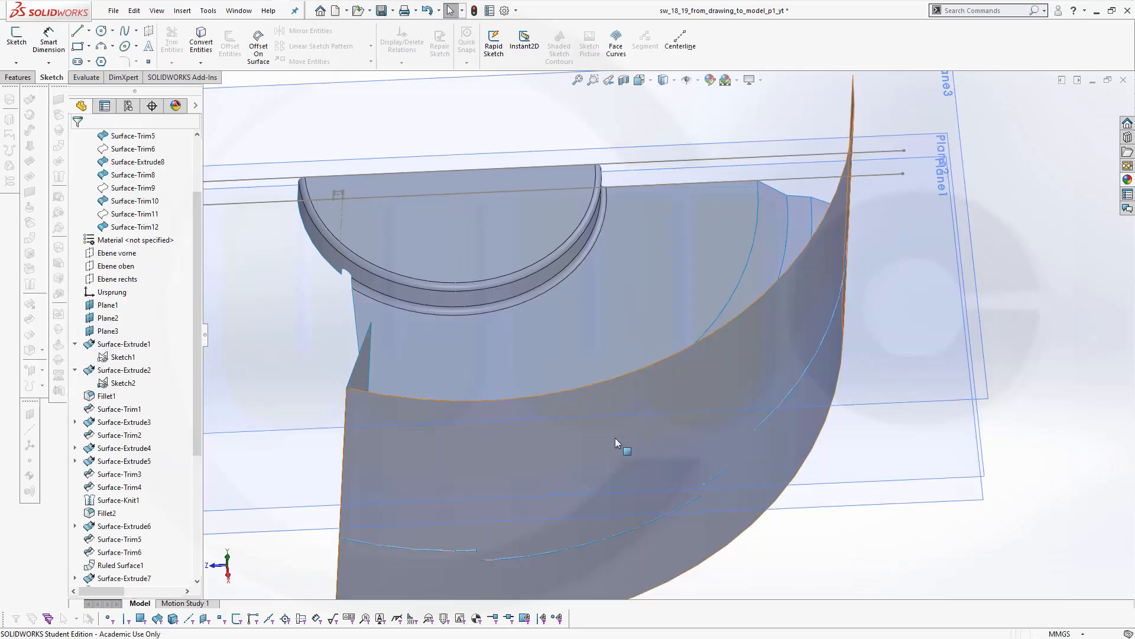
Hide the large Surface-Extrude8 wall body used as the trim tool
click(811, 276)
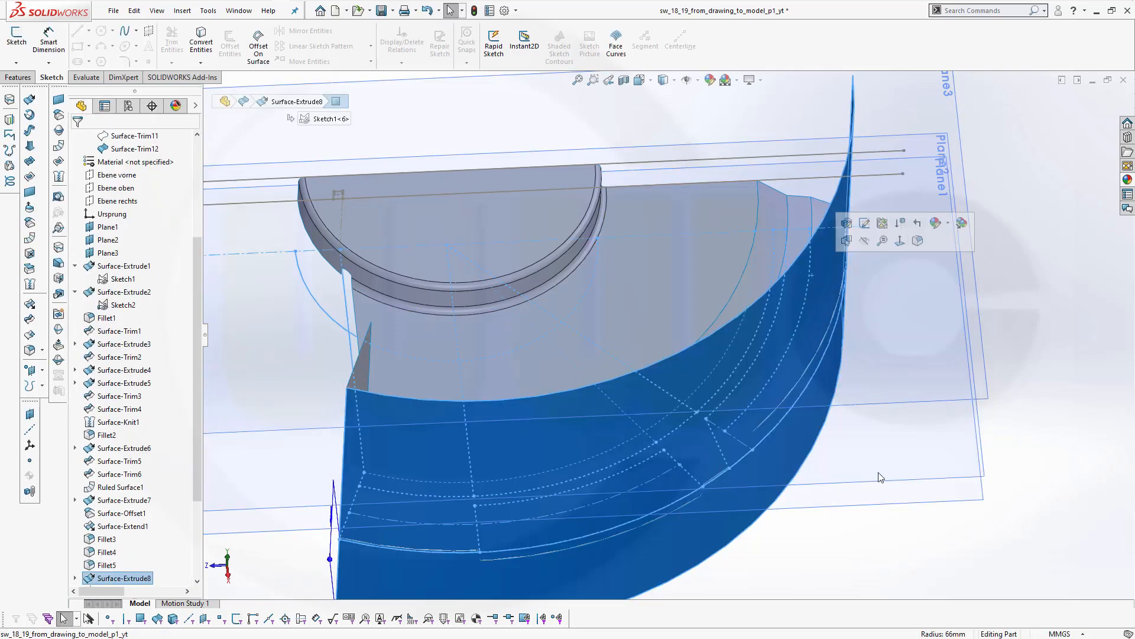
click(864, 241)
middle_drag(848, 499, 827, 488)
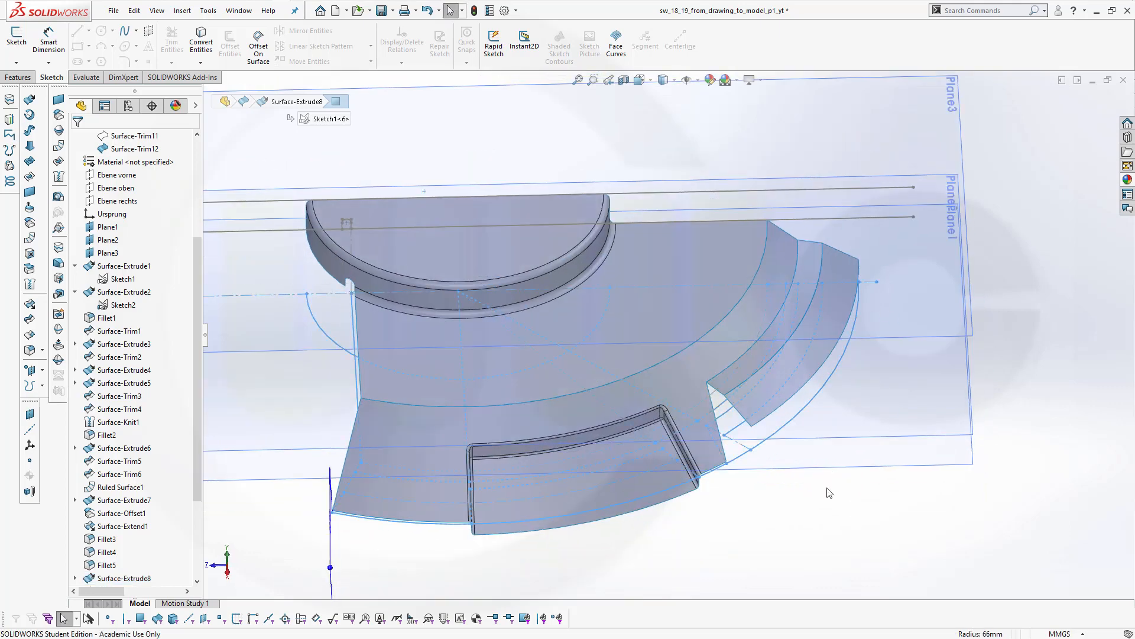
click(814, 533)
scroll(708, 470, up, 2)
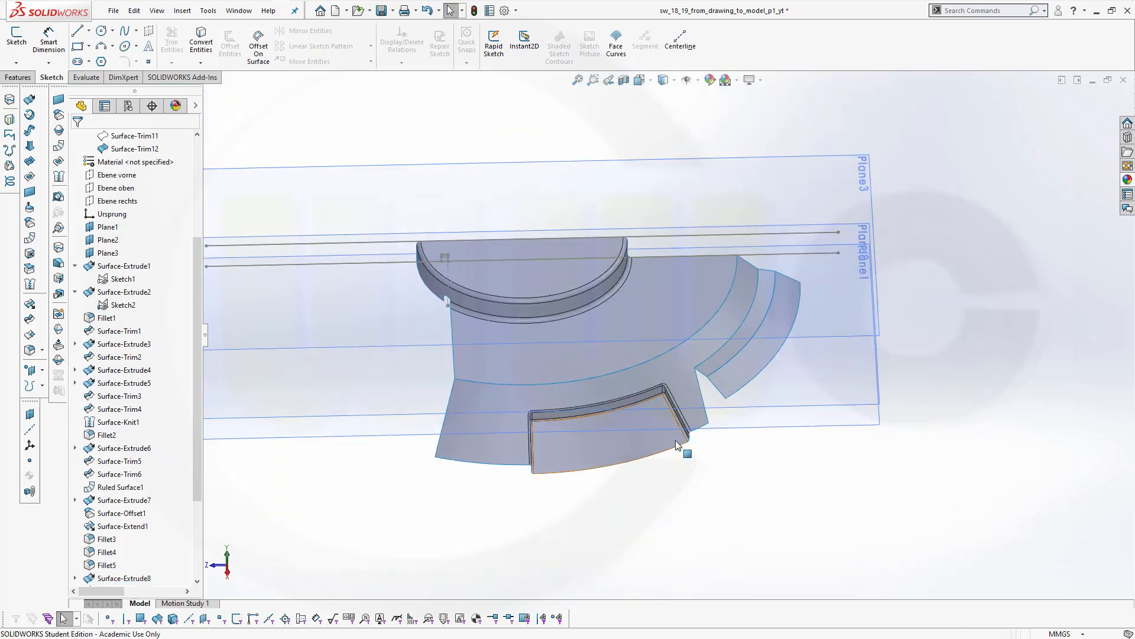
Hide the reference planes Plane3, Plane2 and Plane1 around the surface bodies
scroll(432, 272, up, 3)
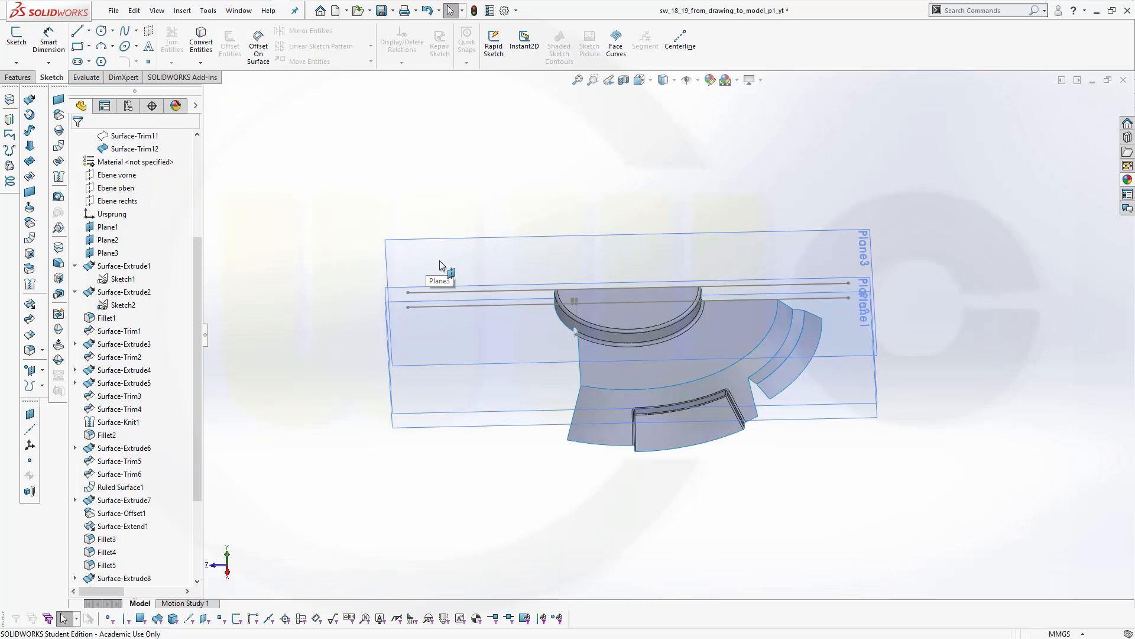
mouse_move(449, 256)
middle_down()
mouse_move(445, 228)
mouse_move(444, 248)
middle_up()
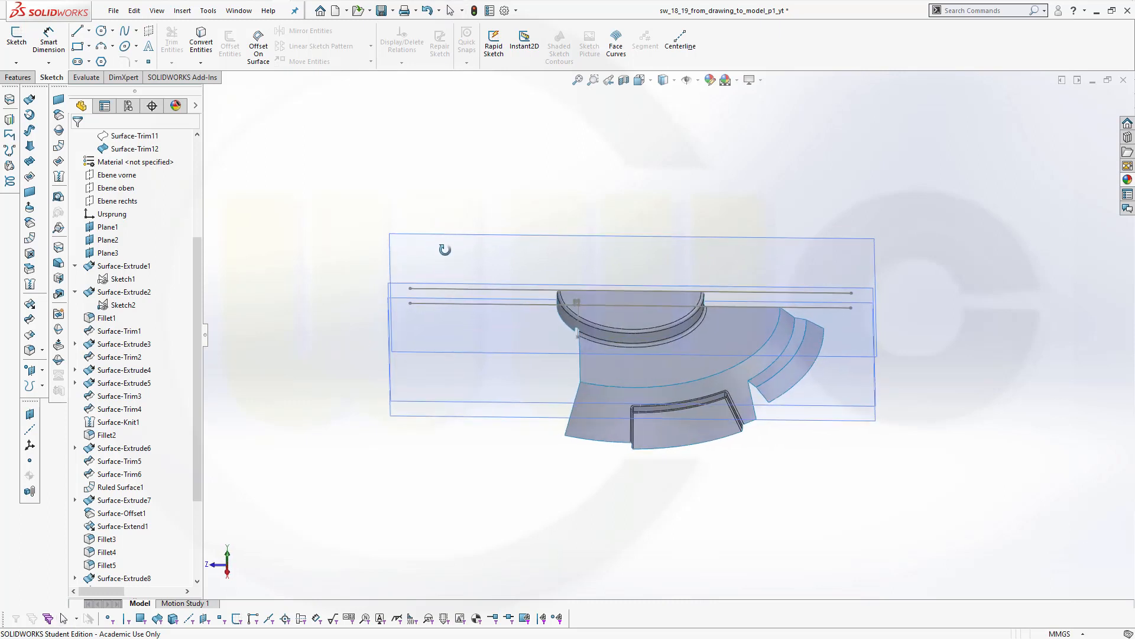
click(445, 236)
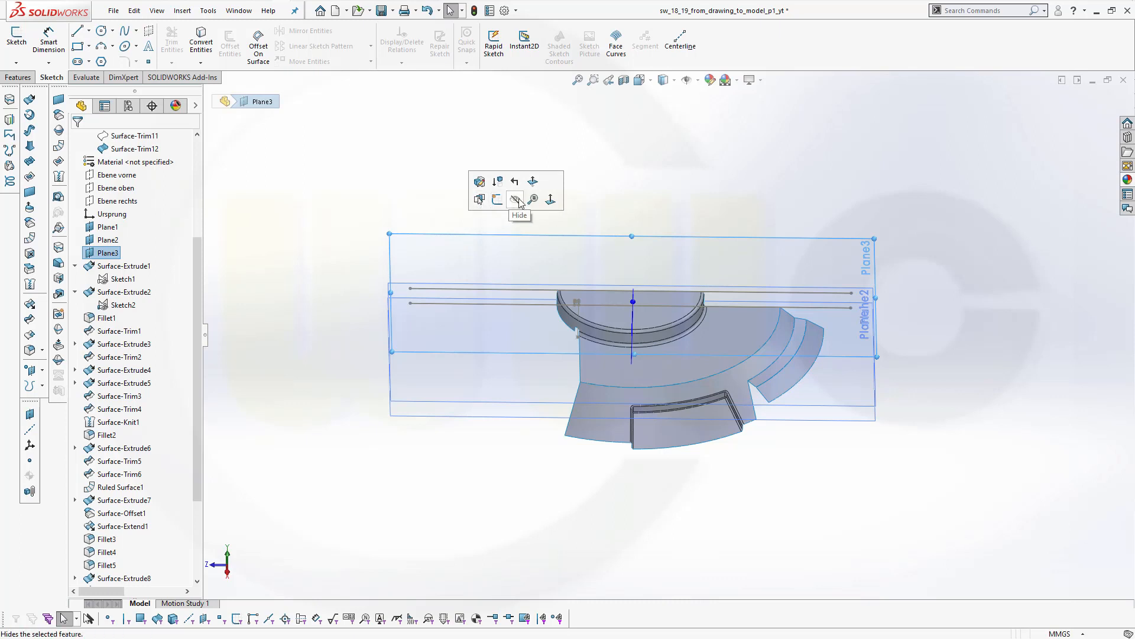
click(518, 200)
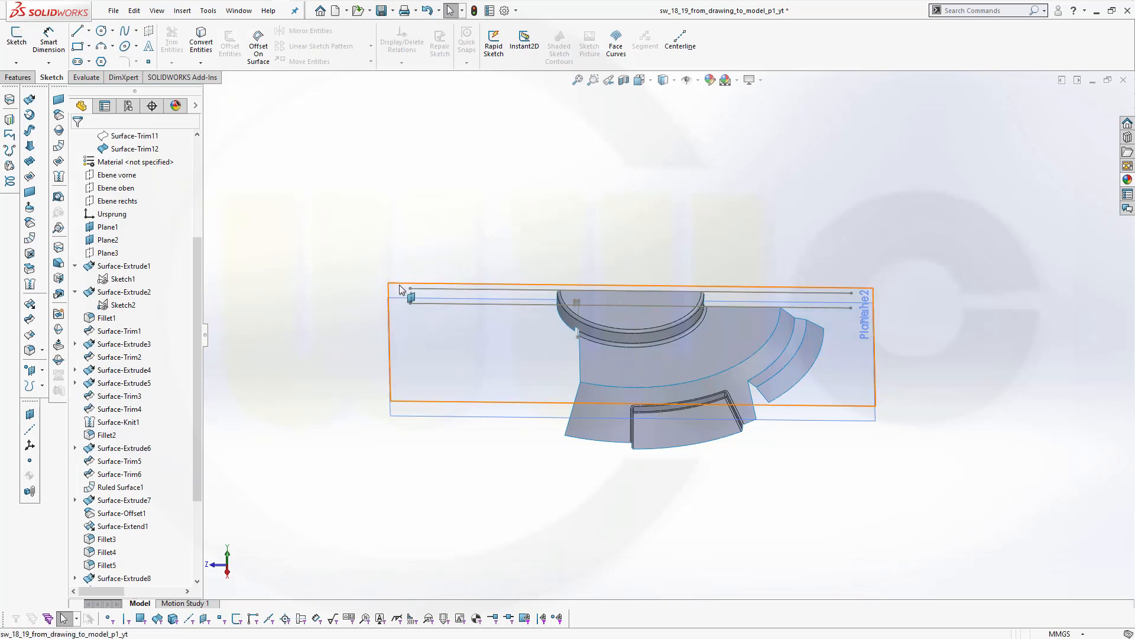
click(403, 287)
click(468, 249)
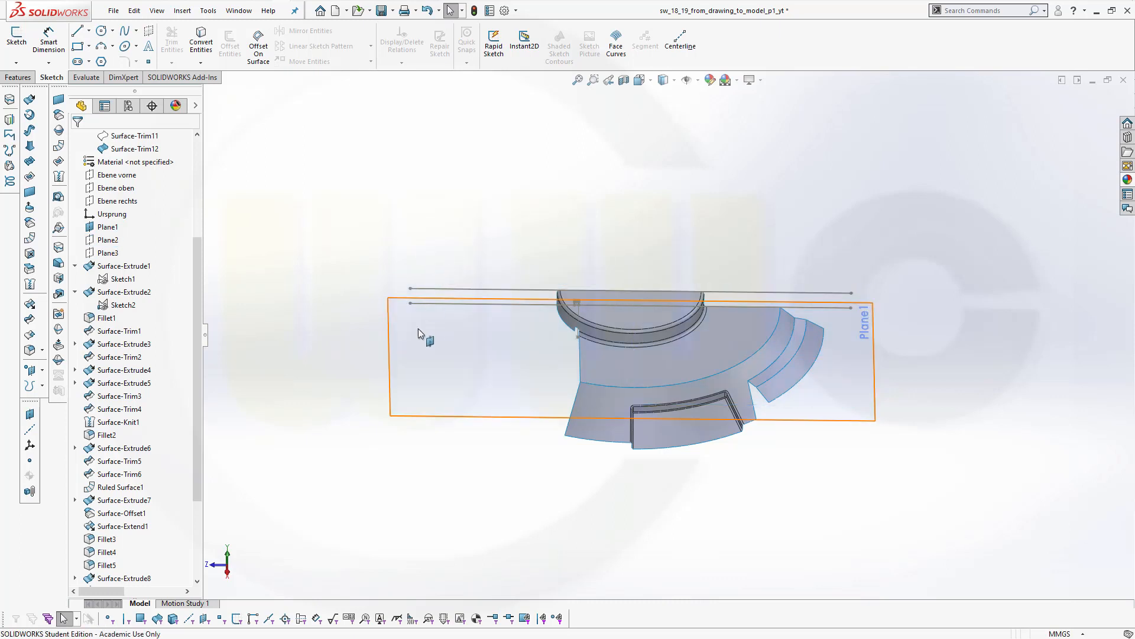
click(405, 417)
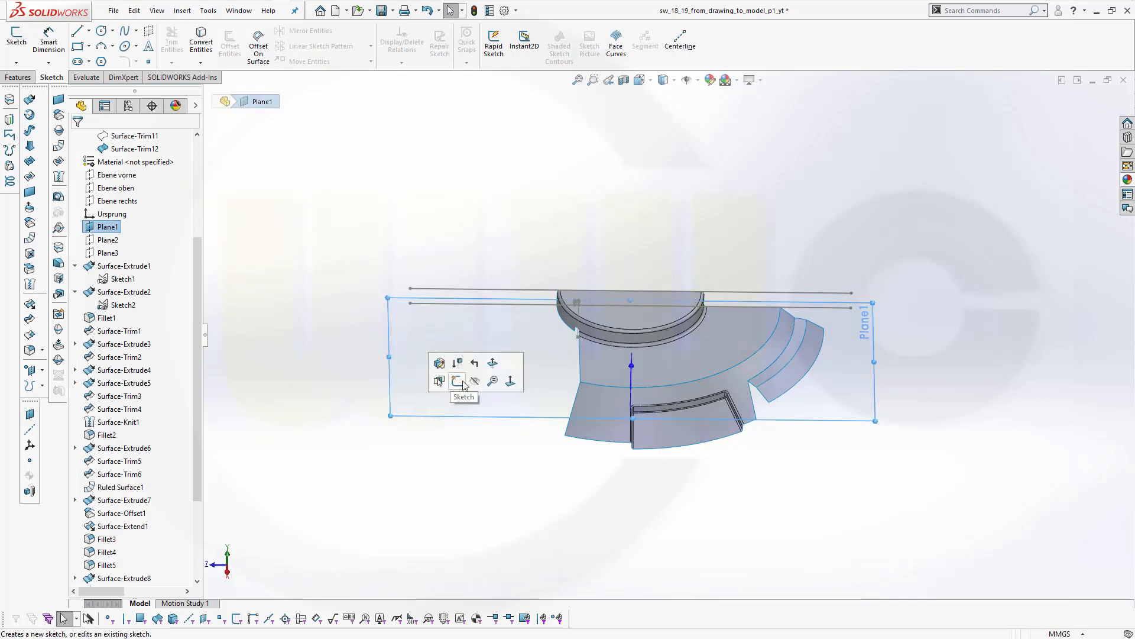
click(475, 380)
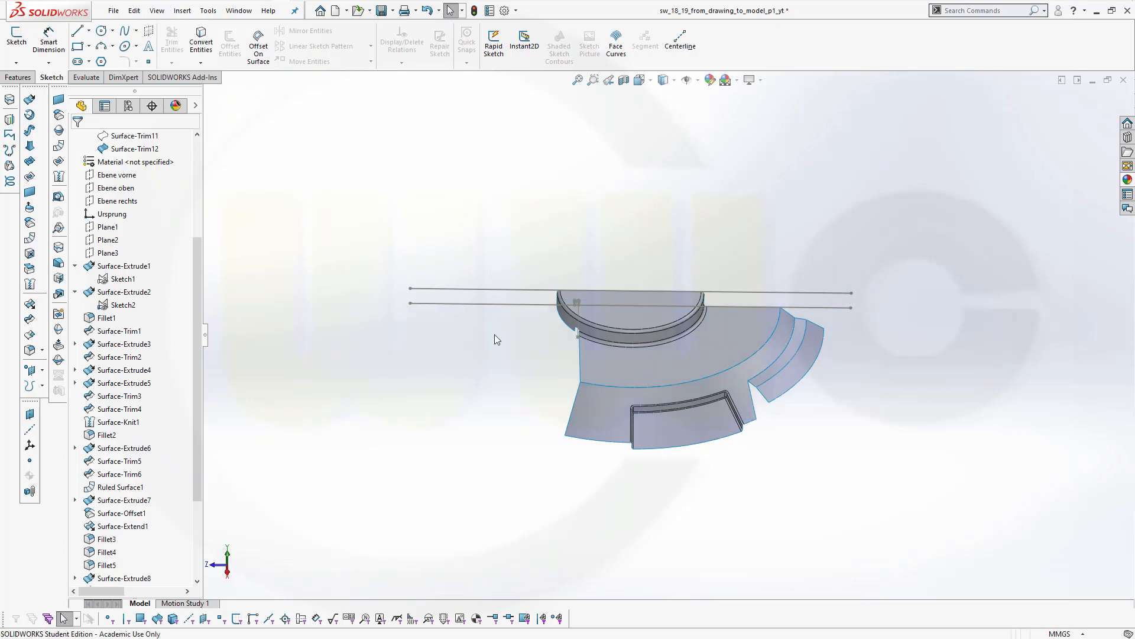
Hide Sketch2 so that neither of the two long straight sketch lines across the model is displayed
click(482, 289)
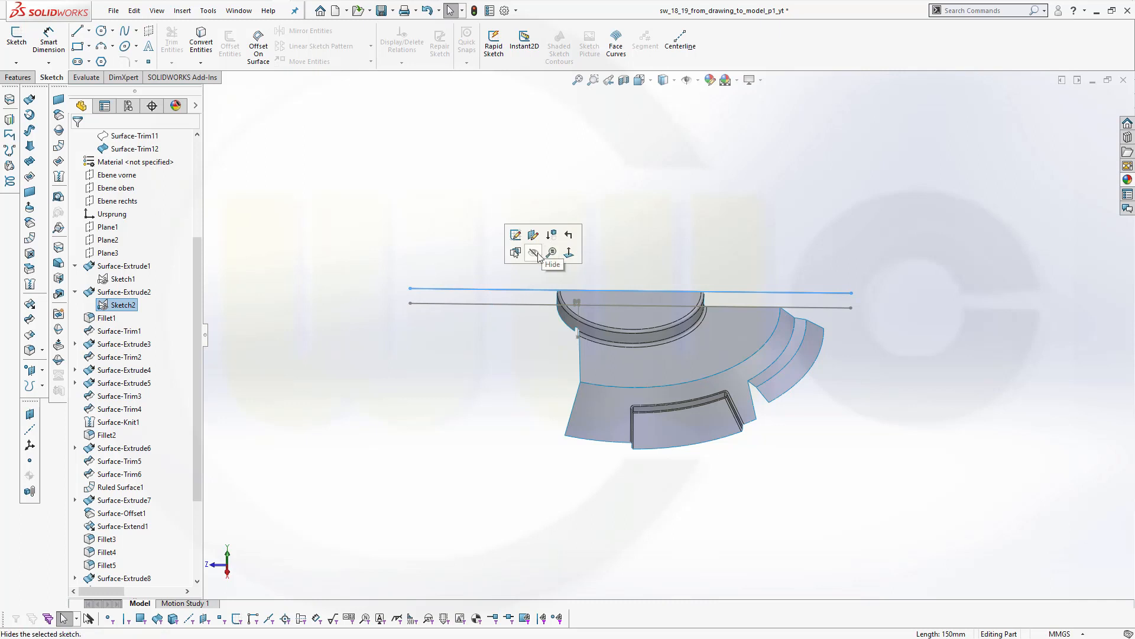
click(480, 312)
middle_drag(556, 357, 551, 353)
click(533, 308)
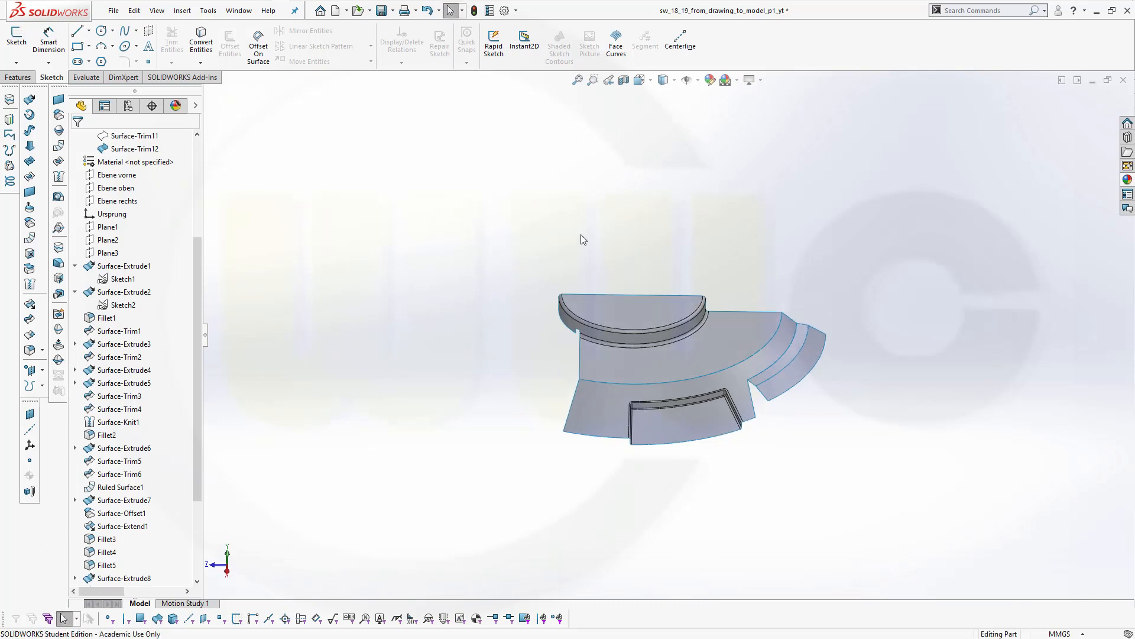
Create a 3D sketch with a closed triangle of three lines joining the notch corner, the flange corner and the sloped surface's lower corner
scroll(795, 421, up, 2)
scroll(701, 382, down, 4)
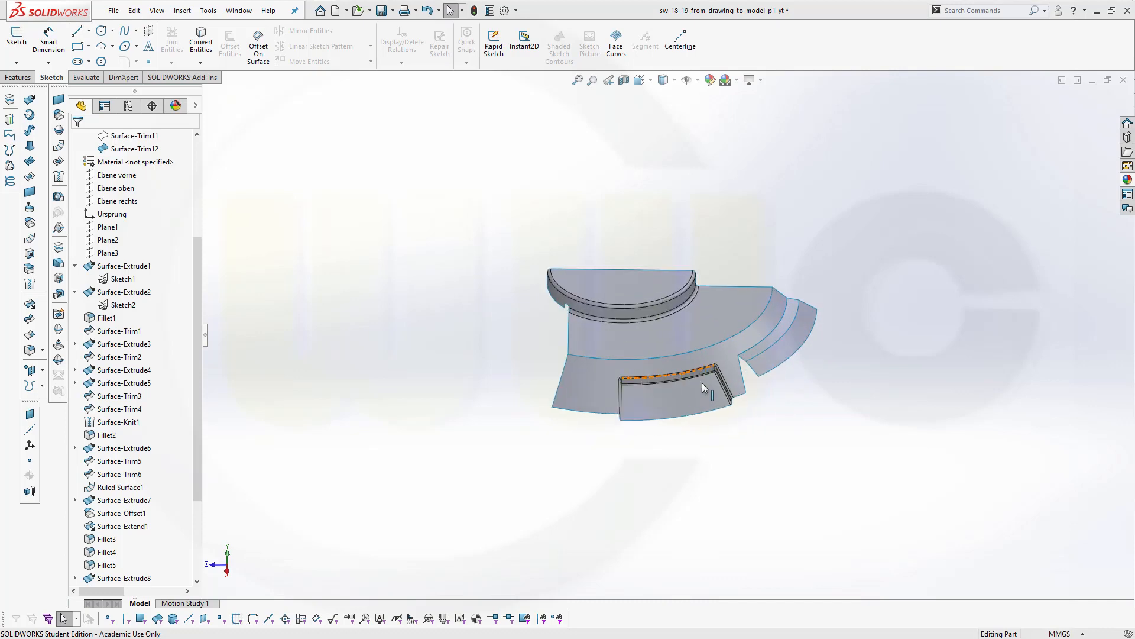
scroll(773, 324, down, 3)
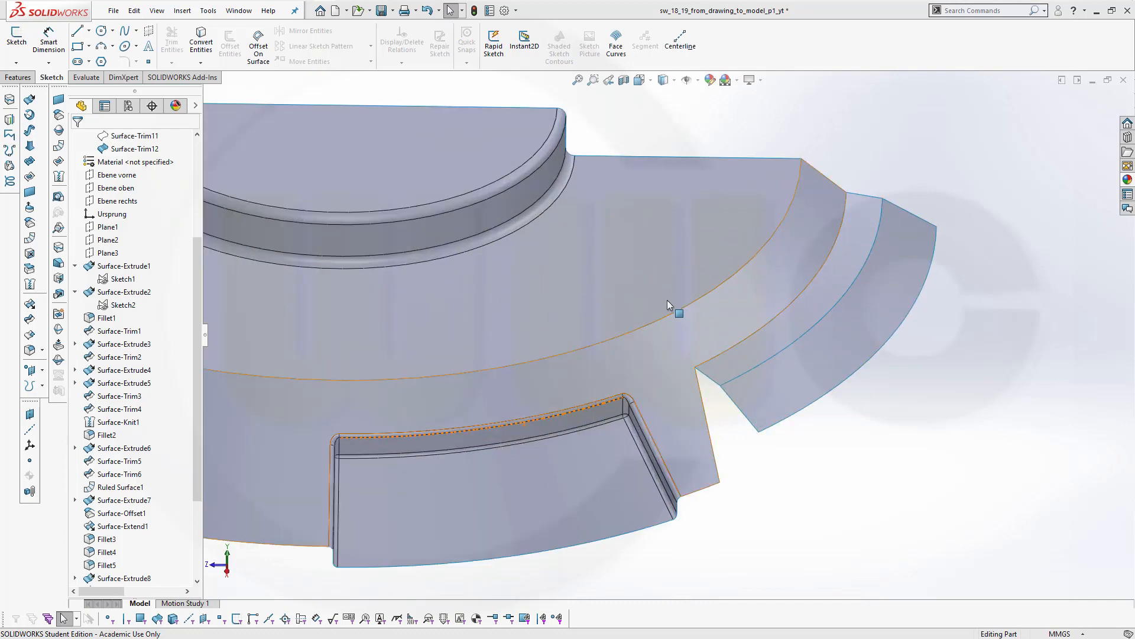
middle_drag(667, 300, 680, 243)
scroll(306, 209, up, 3)
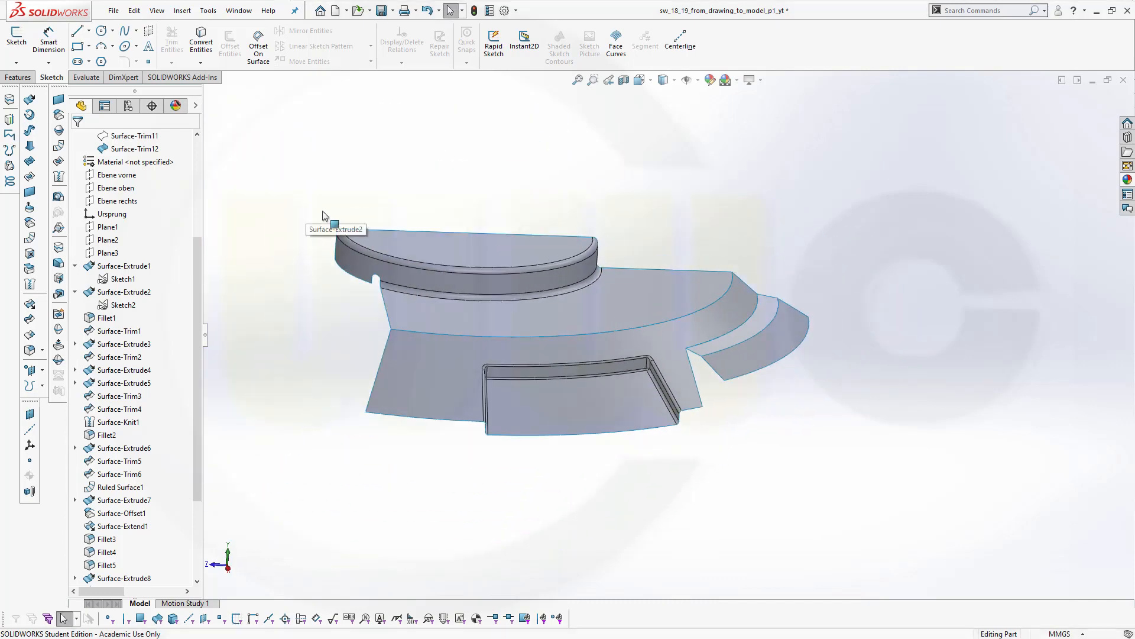
scroll(325, 216, down, 1)
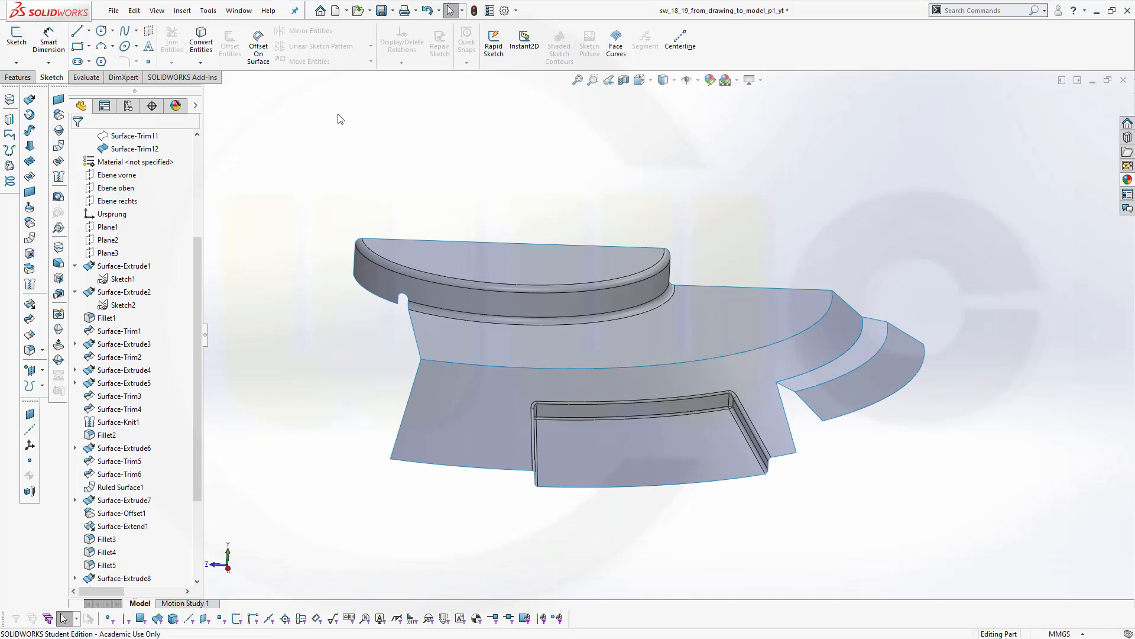
click(24, 63)
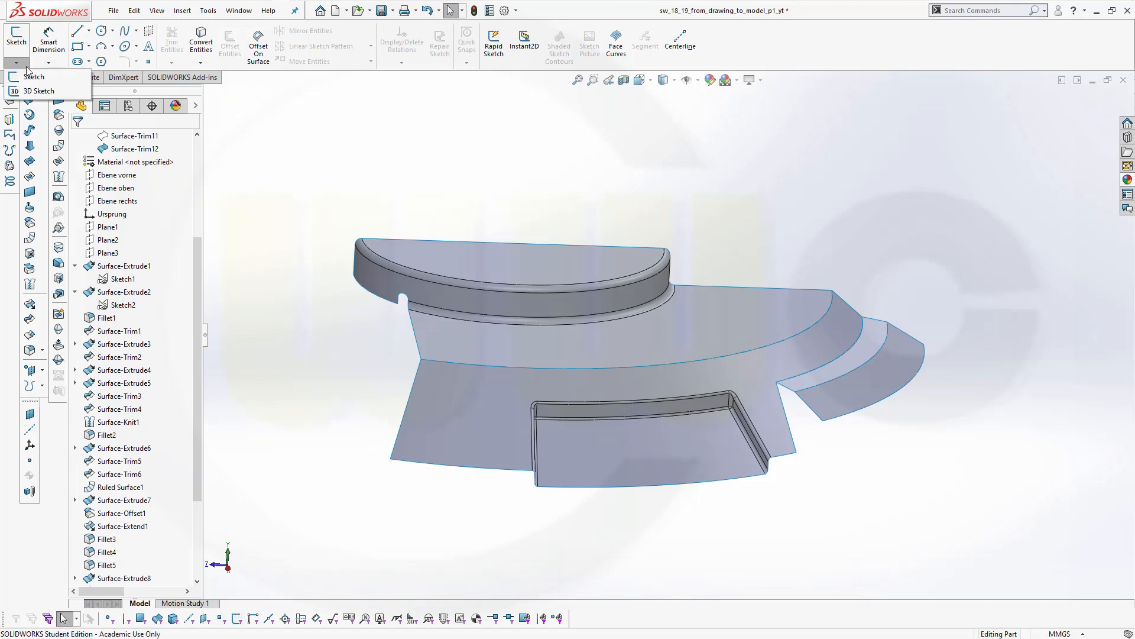
click(37, 91)
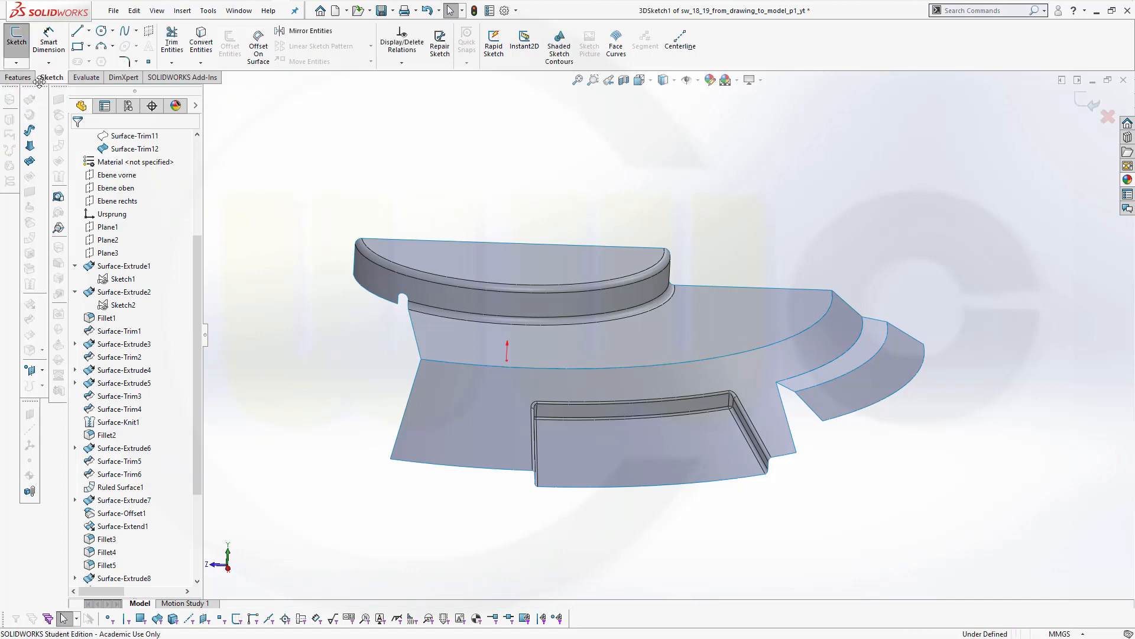
click(77, 31)
scroll(816, 500, up, 3)
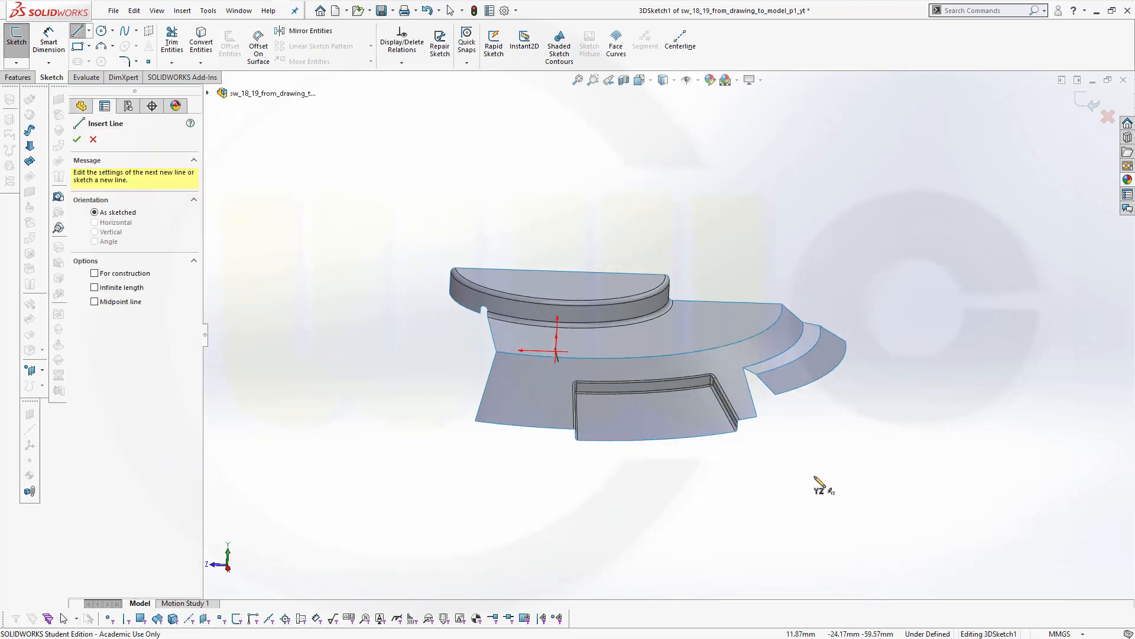
scroll(824, 482, down, 5)
scroll(690, 310, down, 5)
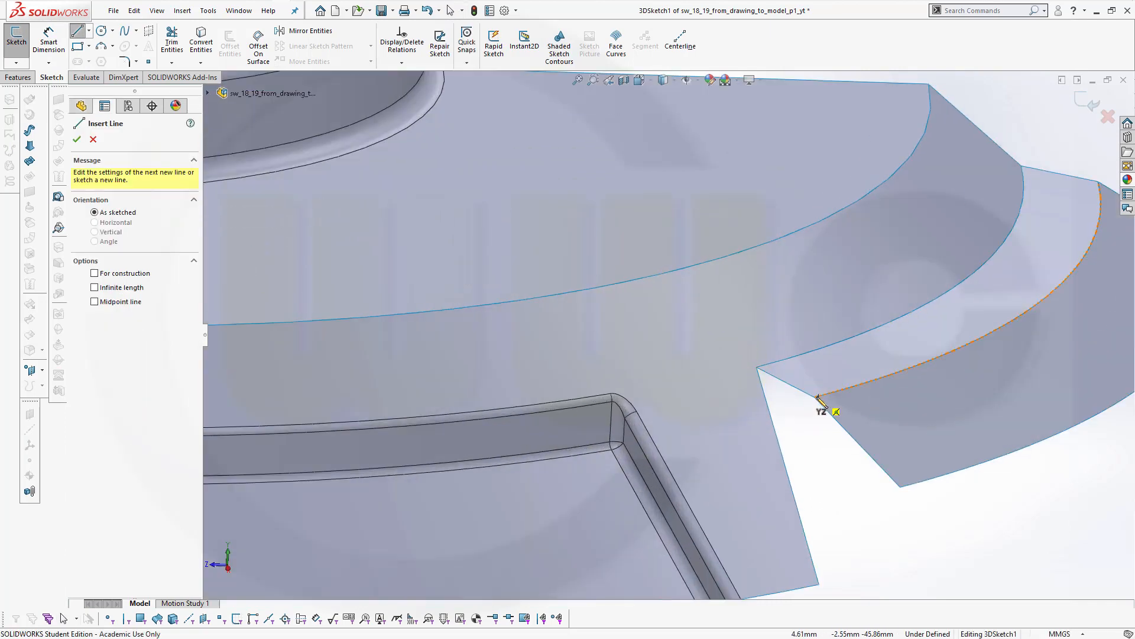
click(815, 397)
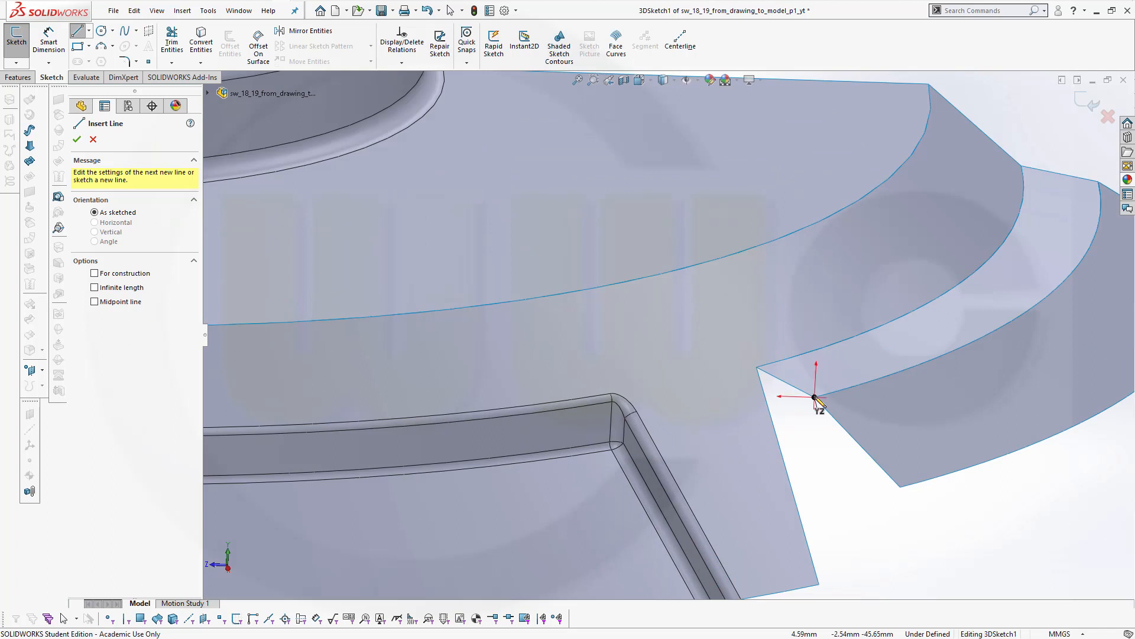
click(757, 367)
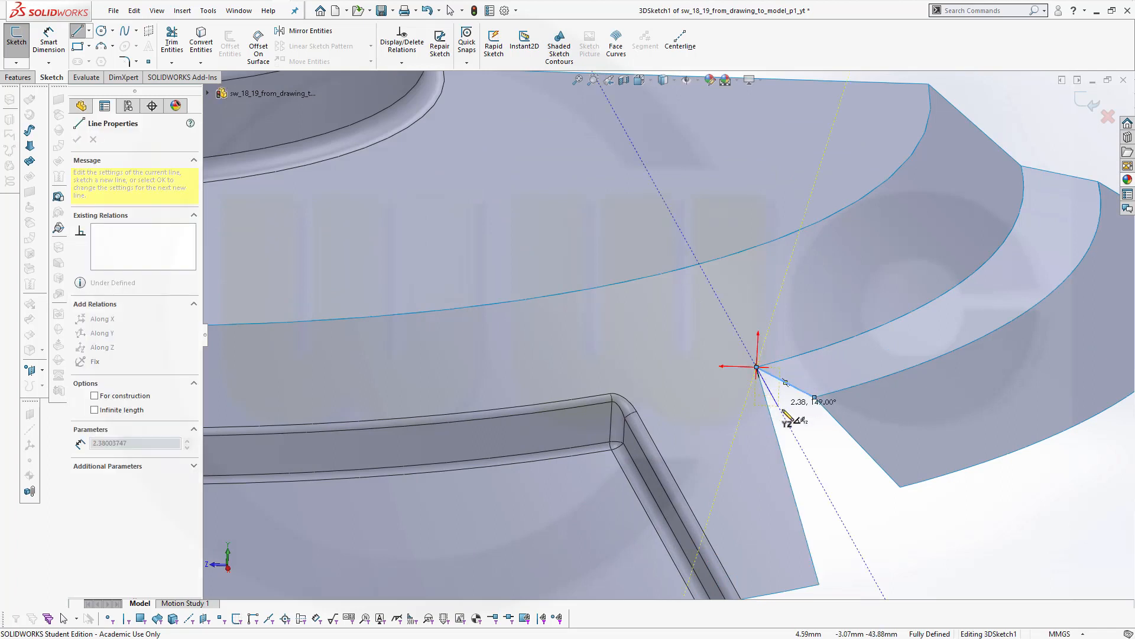
click(819, 584)
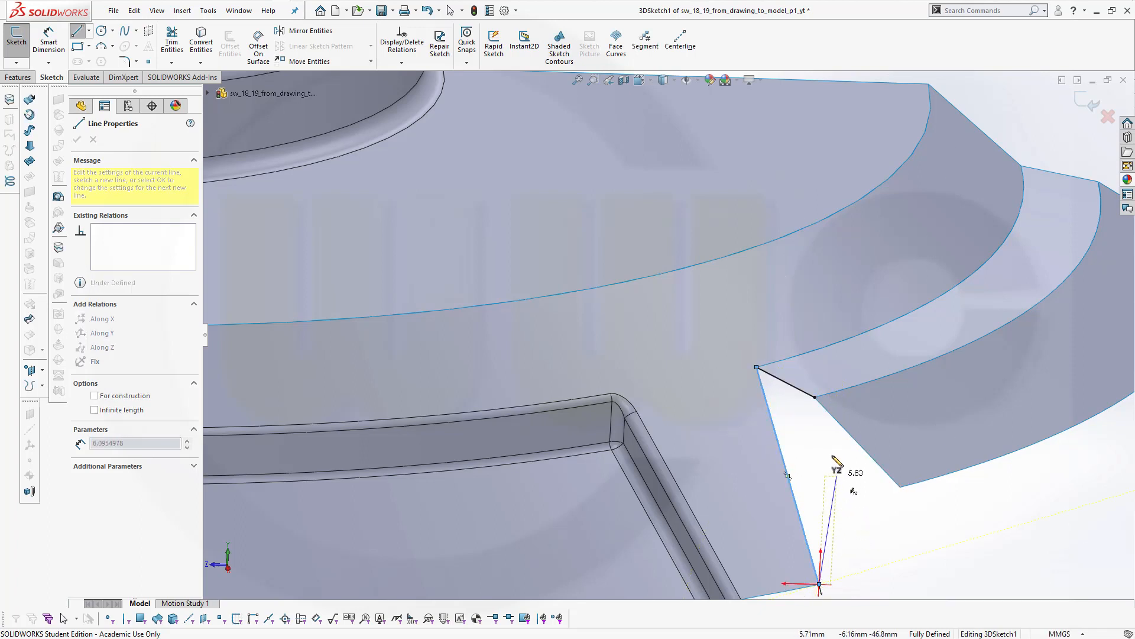
click(815, 397)
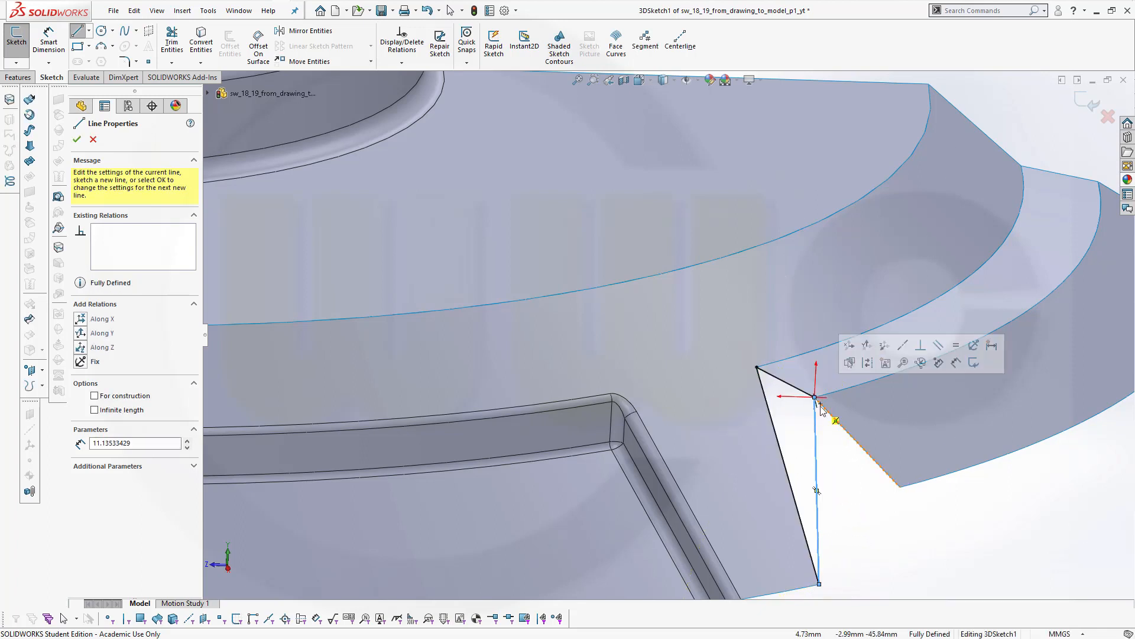
key(Escape)
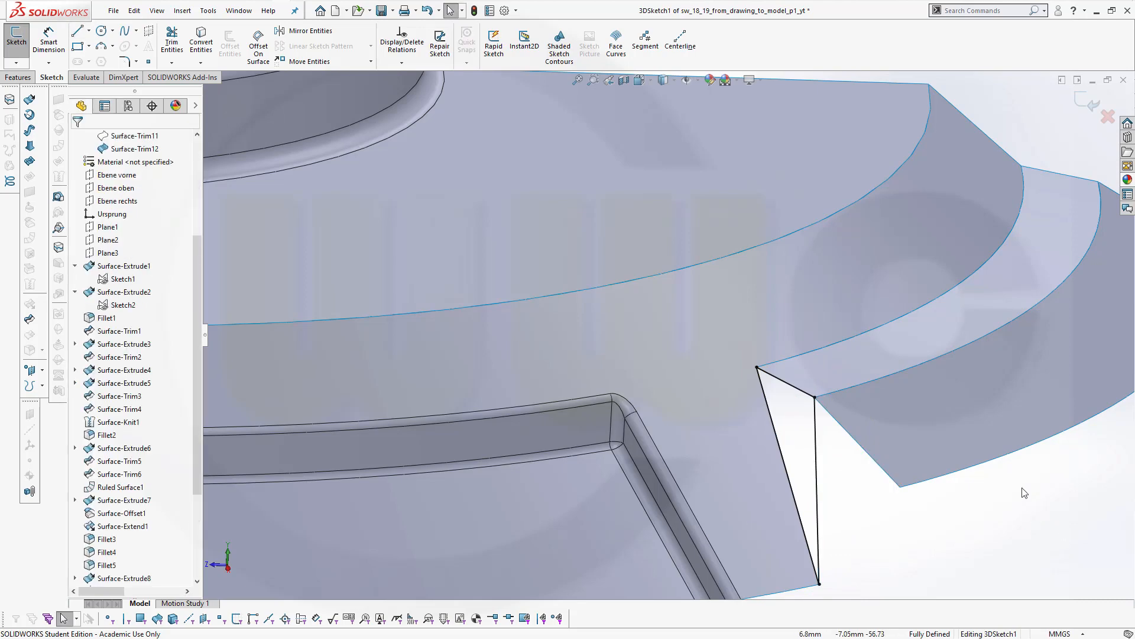
click(1092, 104)
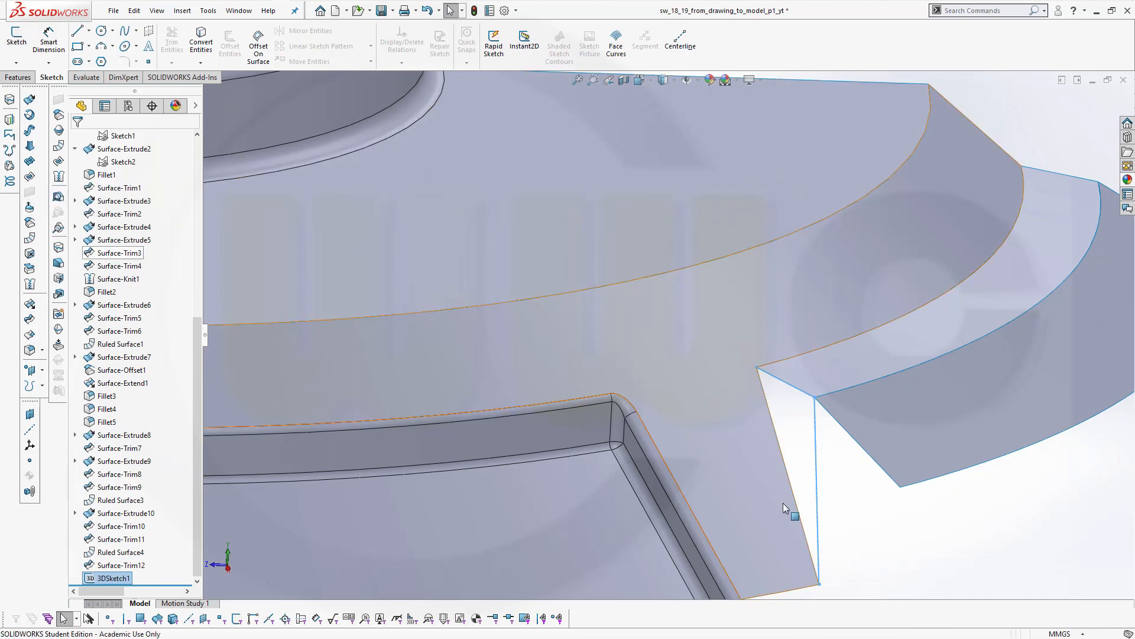
Fill the closed triangular 3D sketch contour at the notch with a Filled Surface, using the Contact edge setting
click(902, 553)
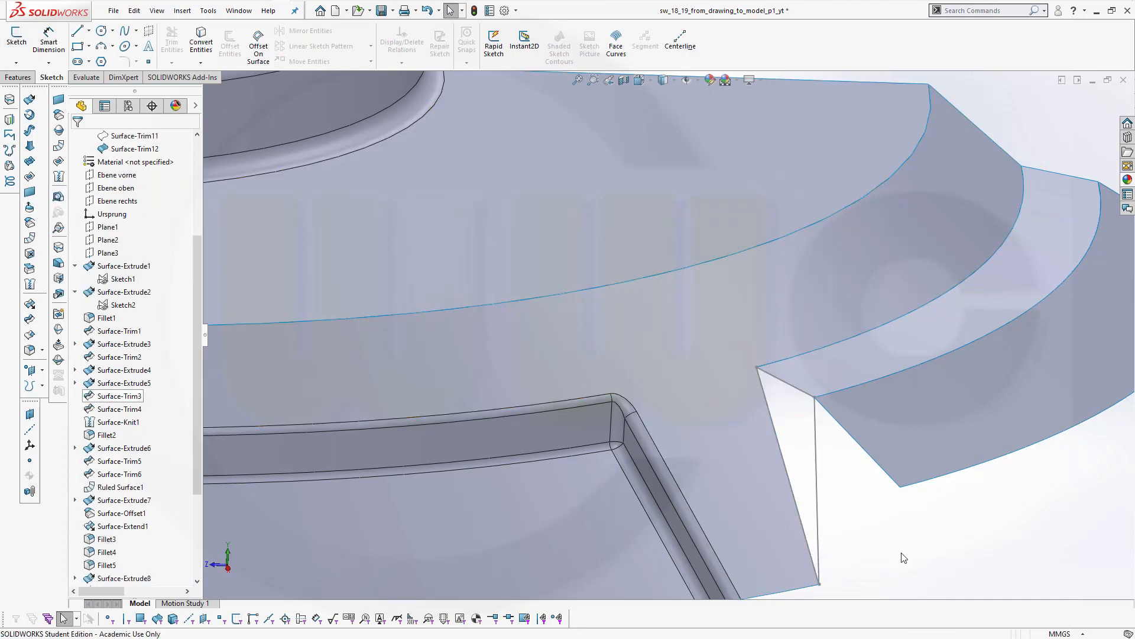
click(30, 193)
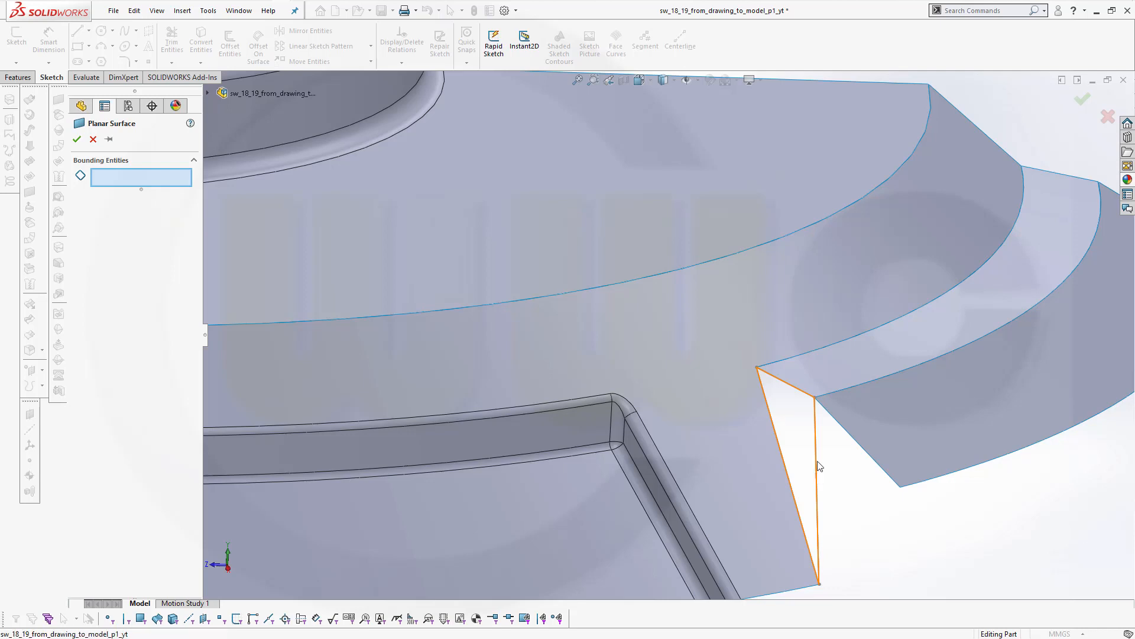
click(93, 140)
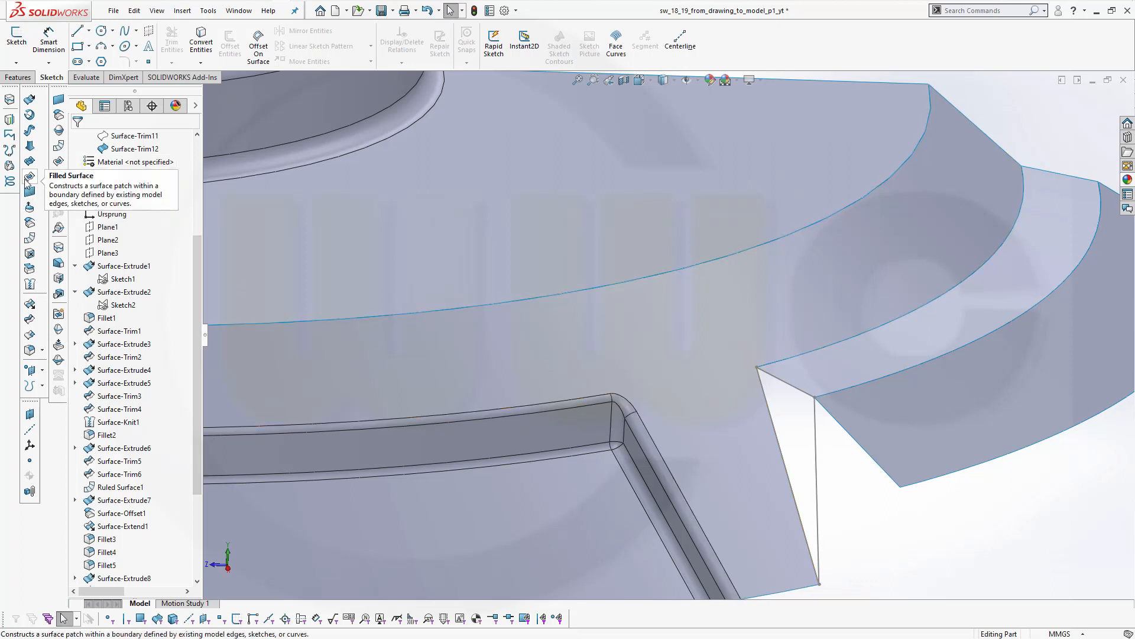
click(28, 178)
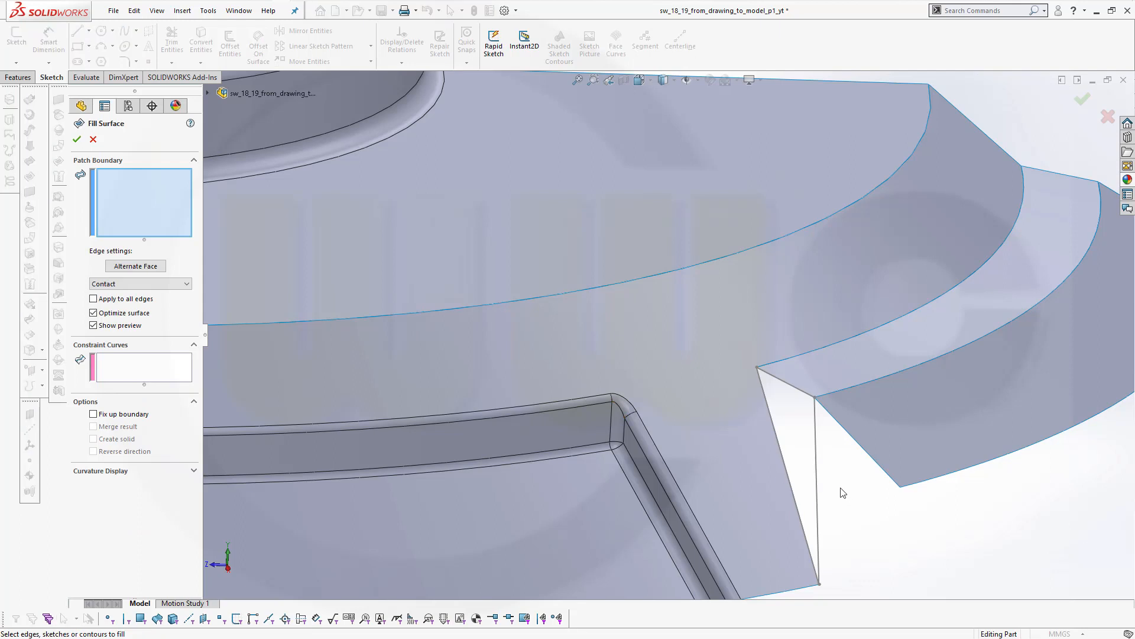
click(816, 471)
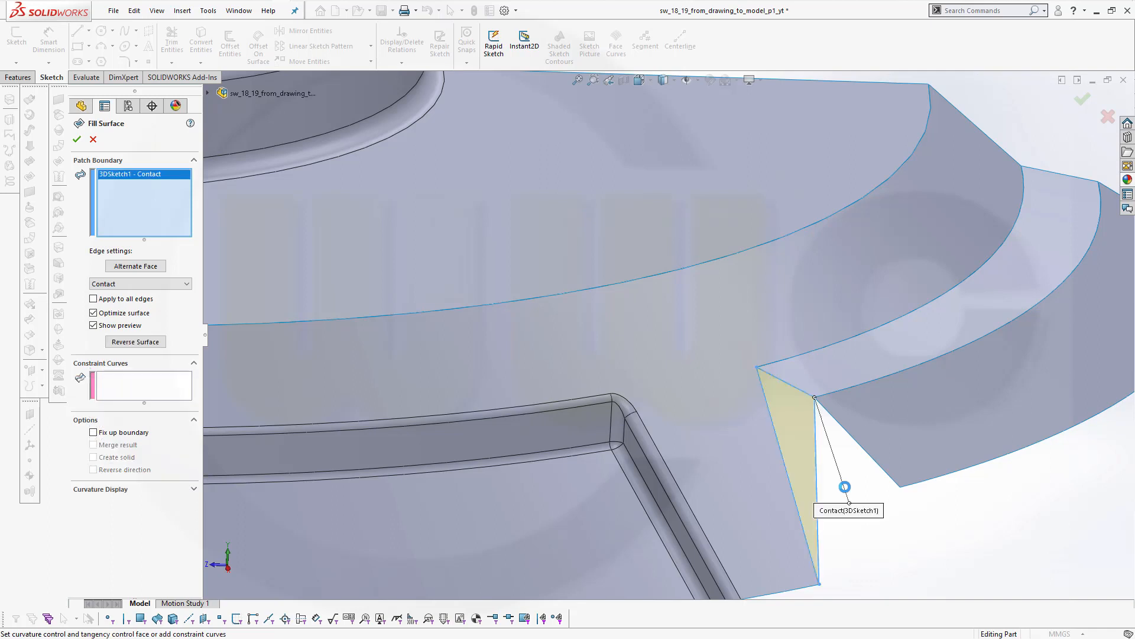
click(92, 140)
Extend the outer vertical edge of the triangular filled surface by a distance of 5 mm with the Same surface extension type
scroll(918, 532, up, 2)
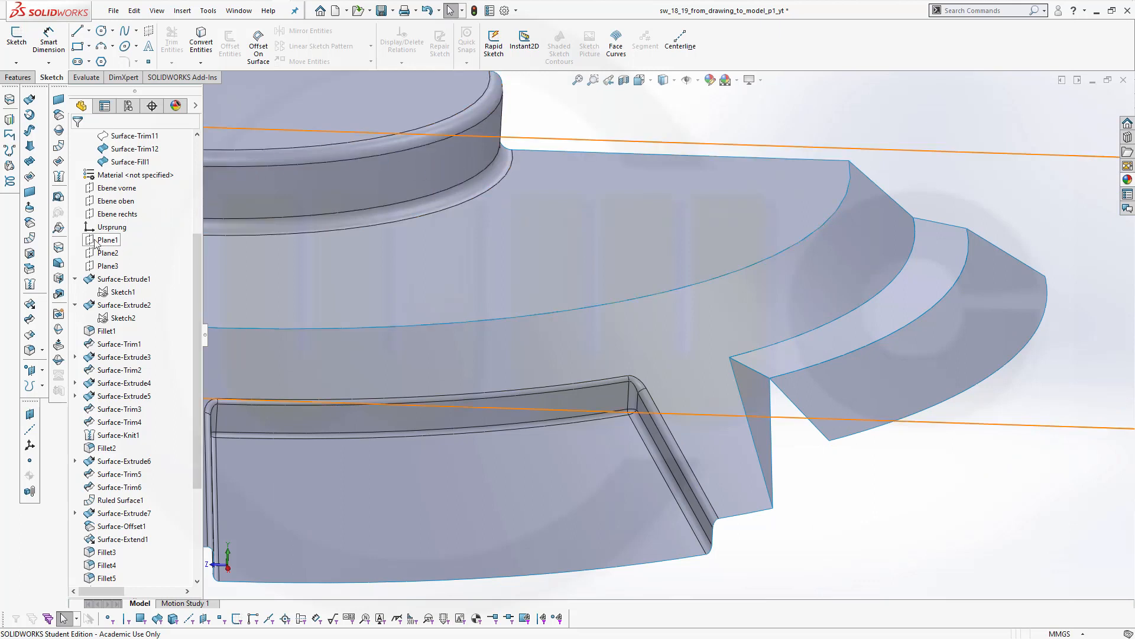
click(30, 304)
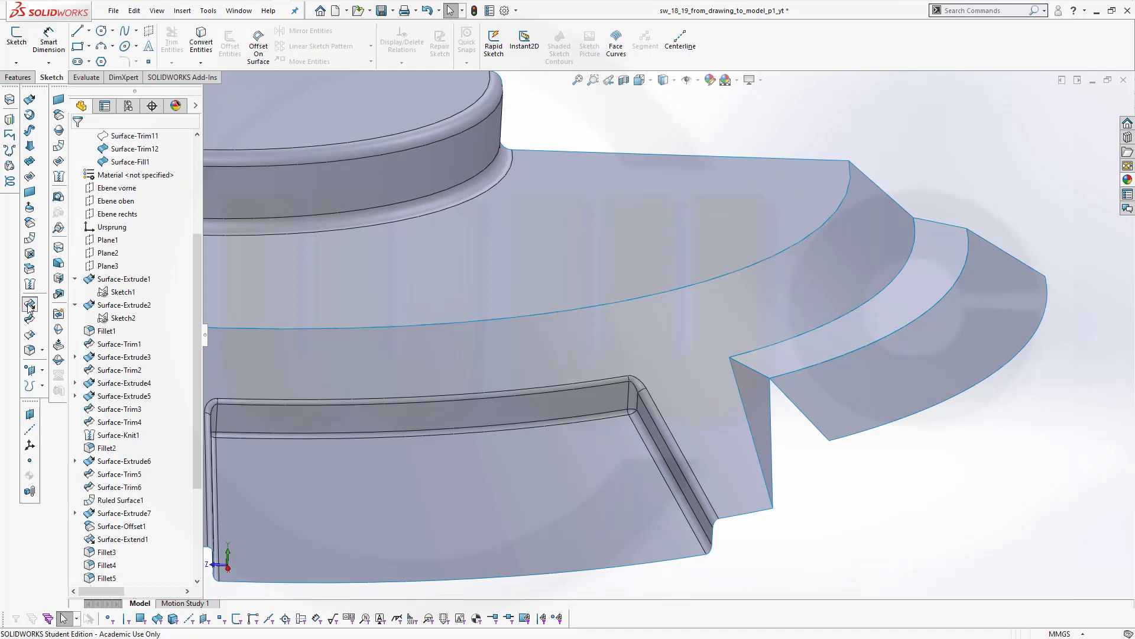
click(771, 440)
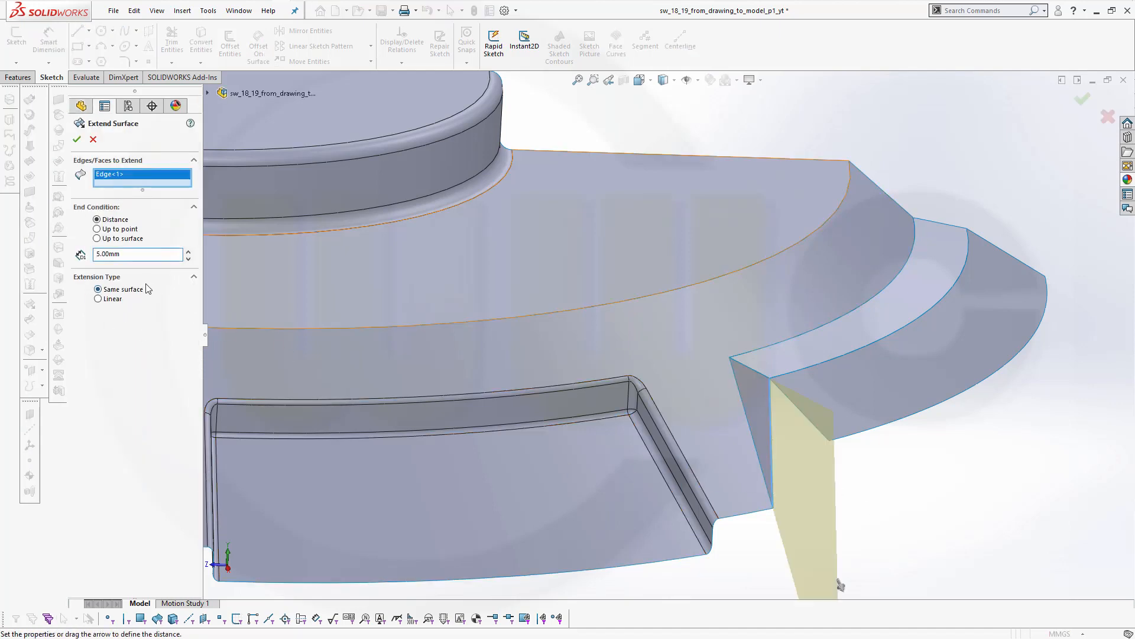
scroll(950, 517, up, 3)
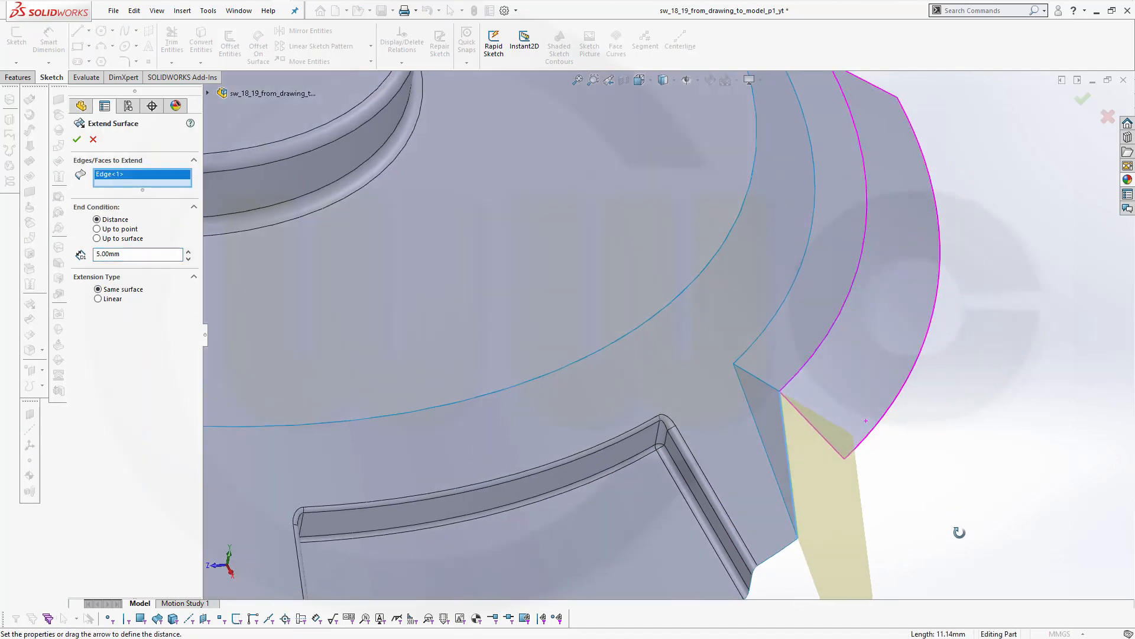
click(77, 139)
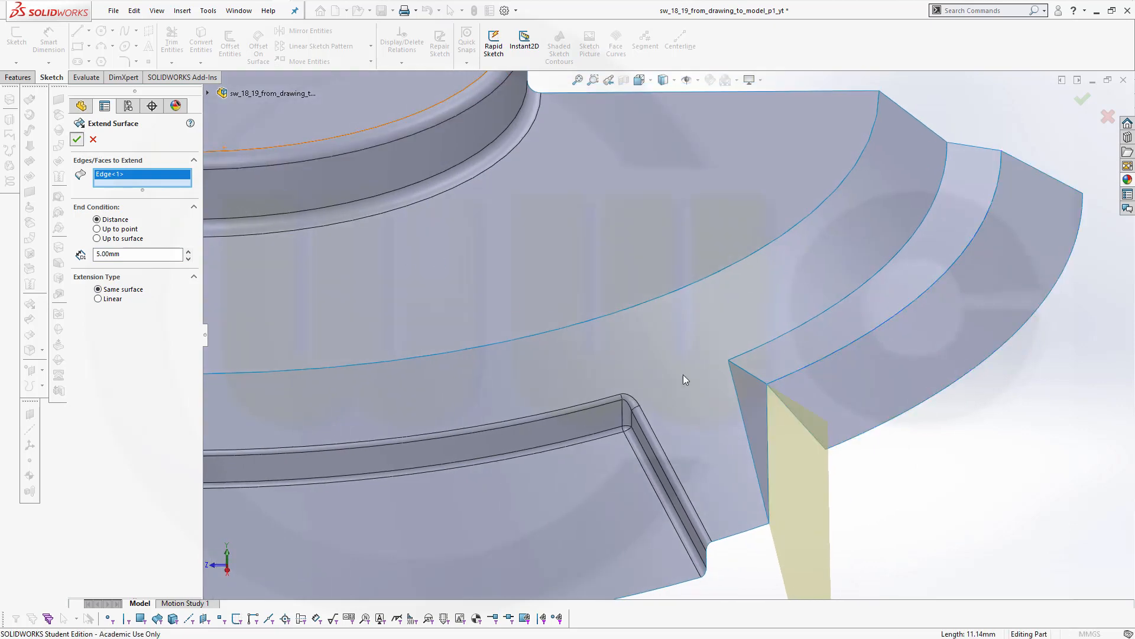
Extend the notch-side end edge of the outermost flange wall up to the extended triangular surface, with the Same surface extension type
middle_drag(739, 414, 822, 477)
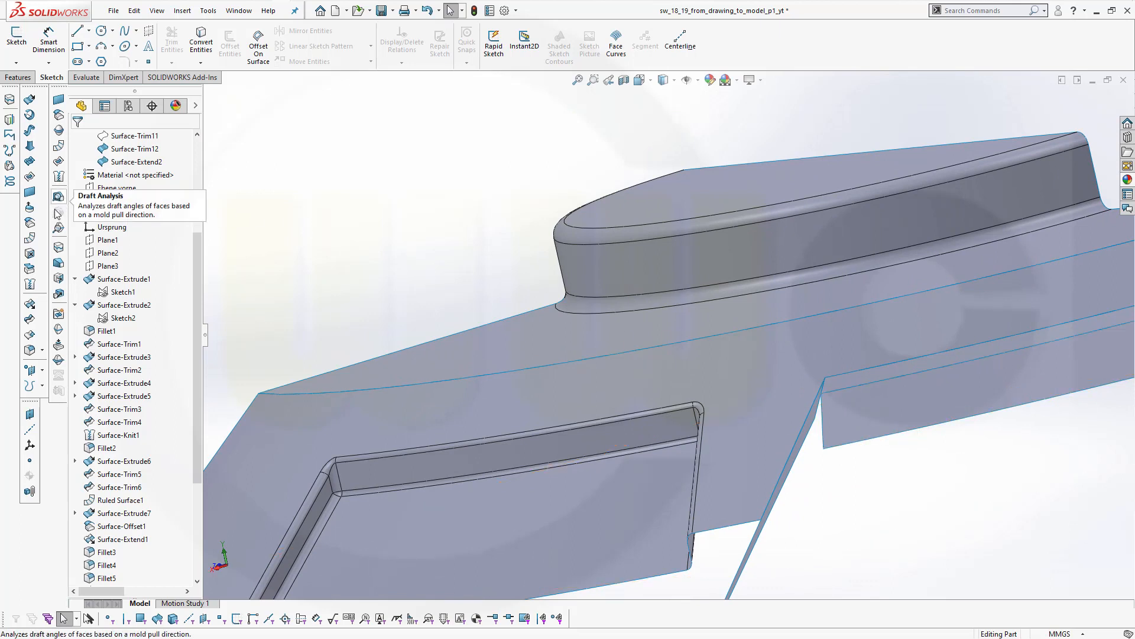
click(27, 308)
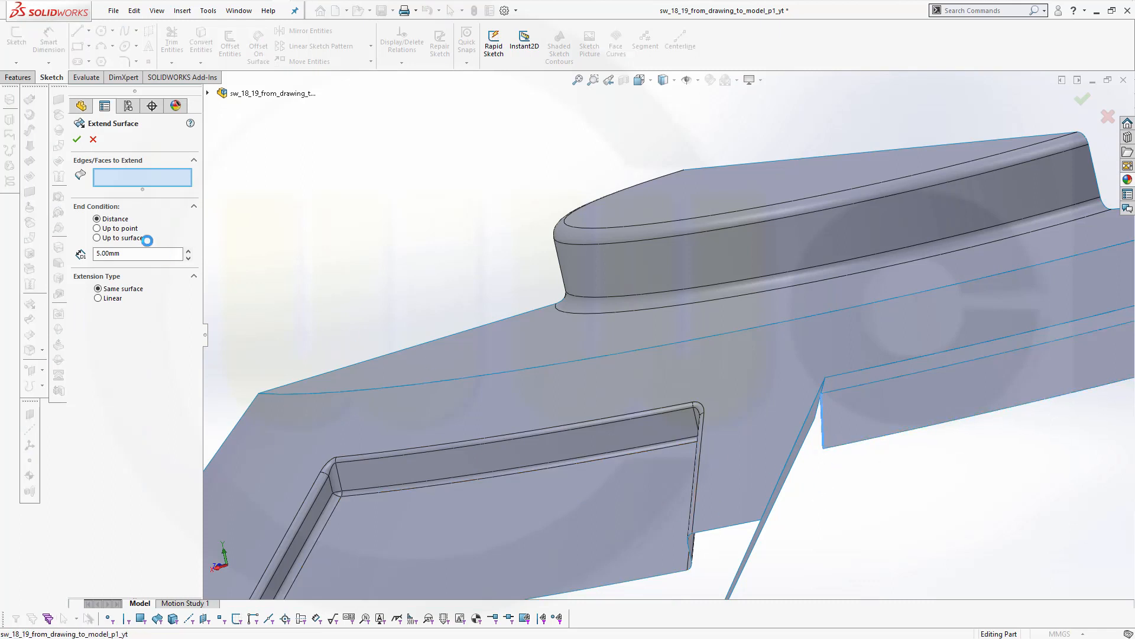
click(97, 239)
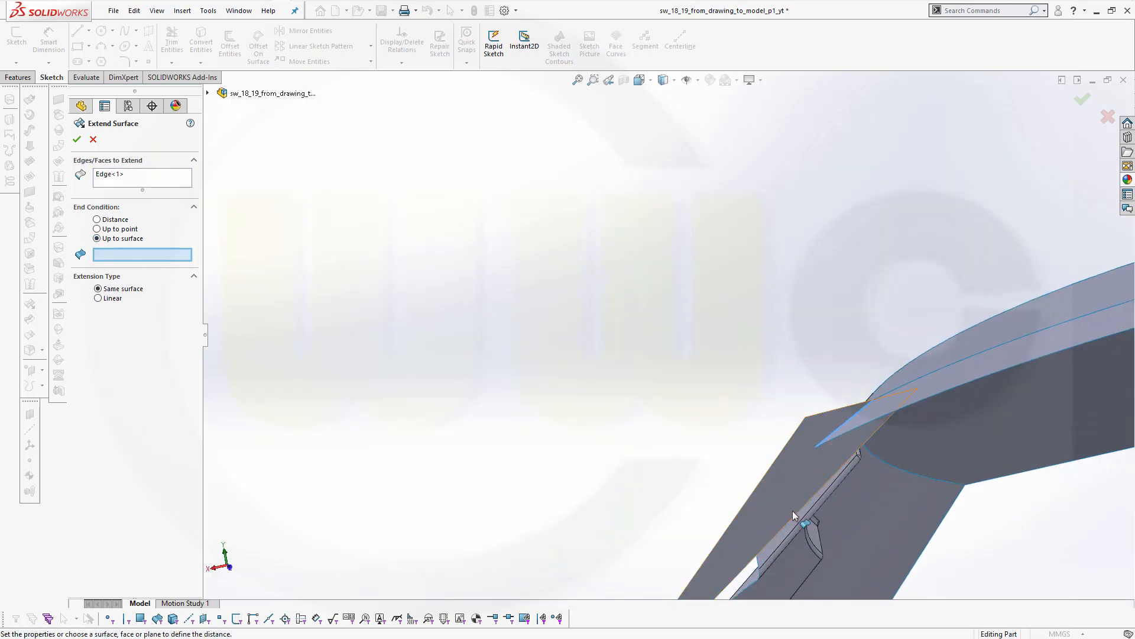
click(786, 480)
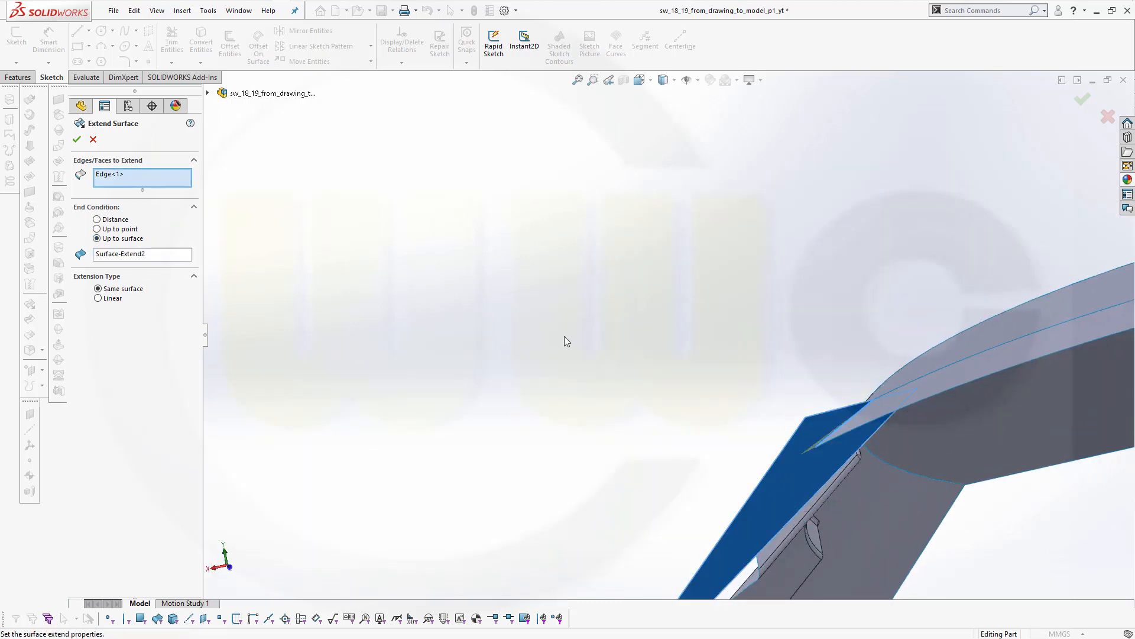
middle_drag(564, 336, 601, 388)
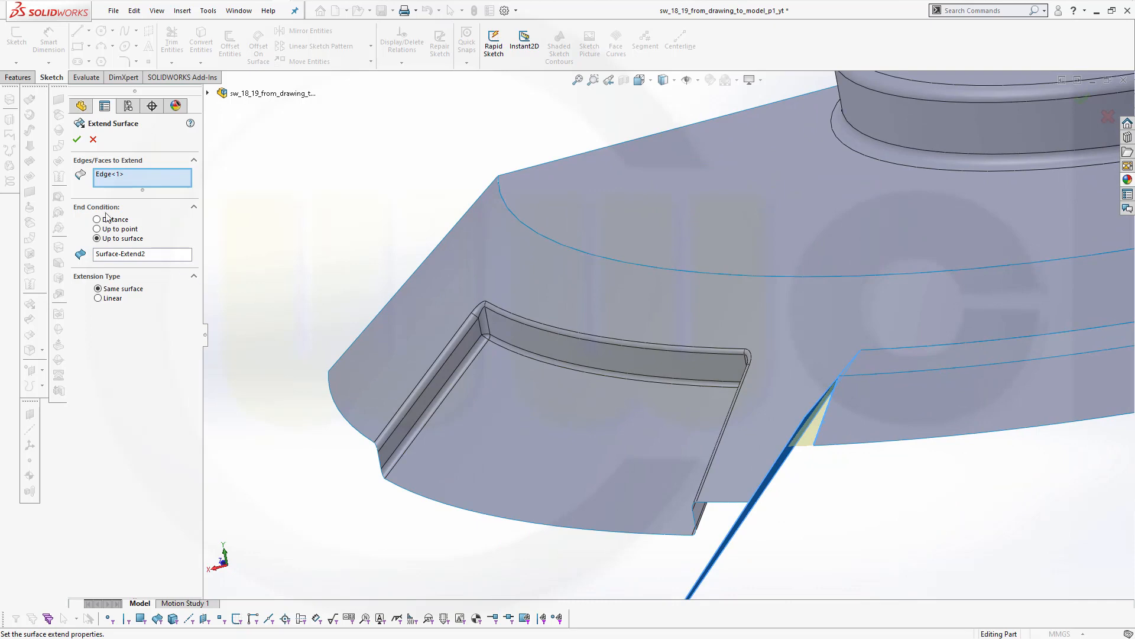
click(77, 140)
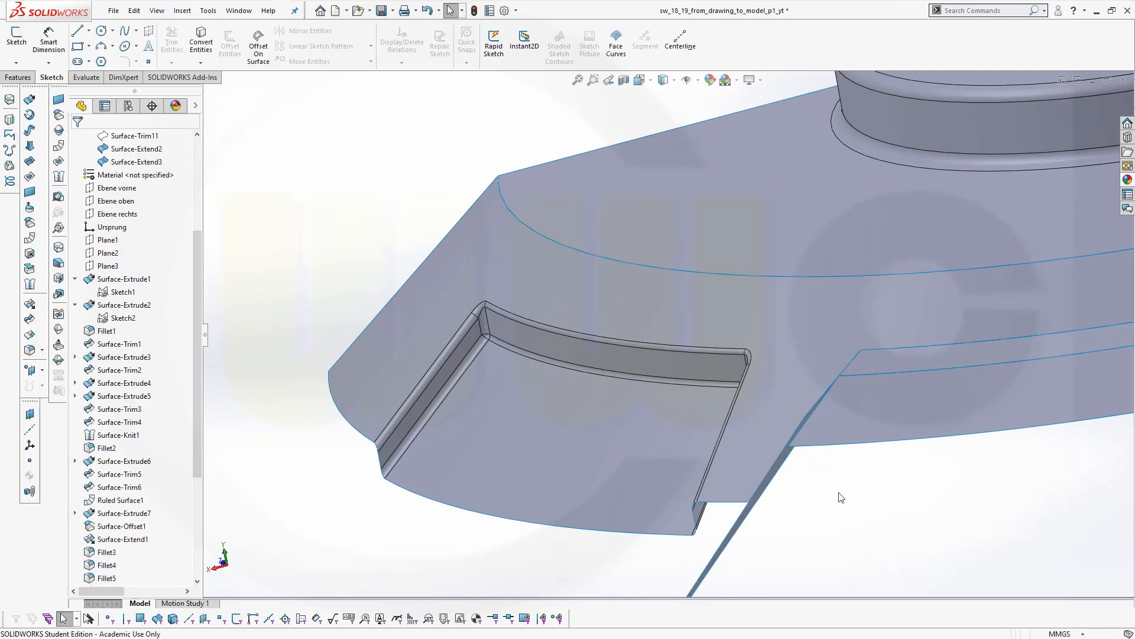
Show the hidden curved outer wall body Surface-Extrude8 around the part
middle_drag(748, 436, 892, 524)
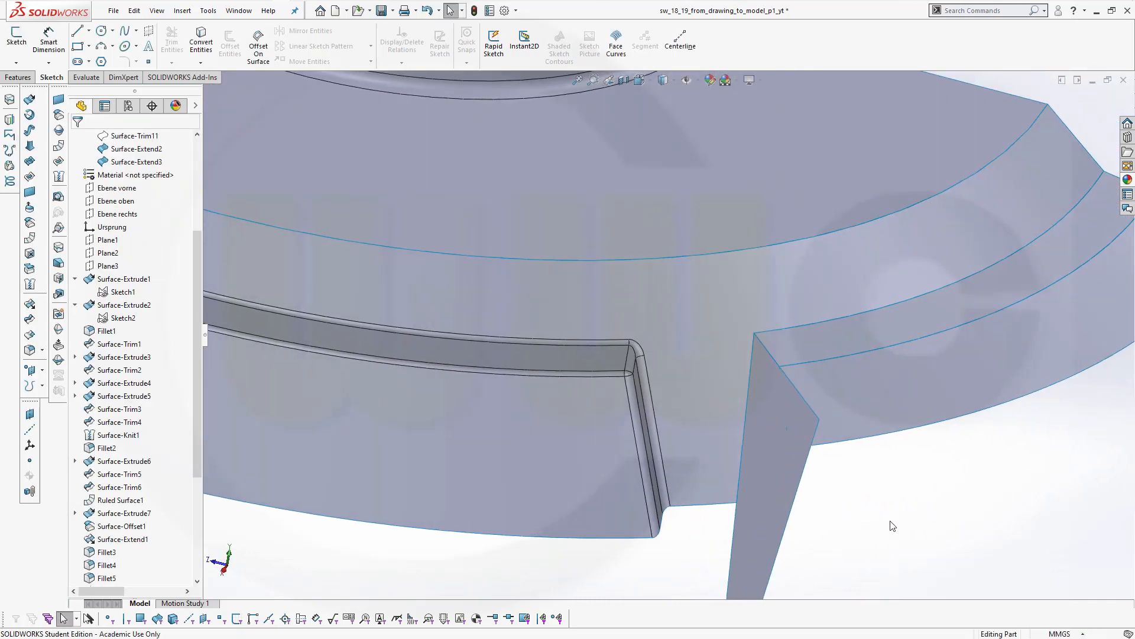
key(f)
scroll(608, 377, down, 2)
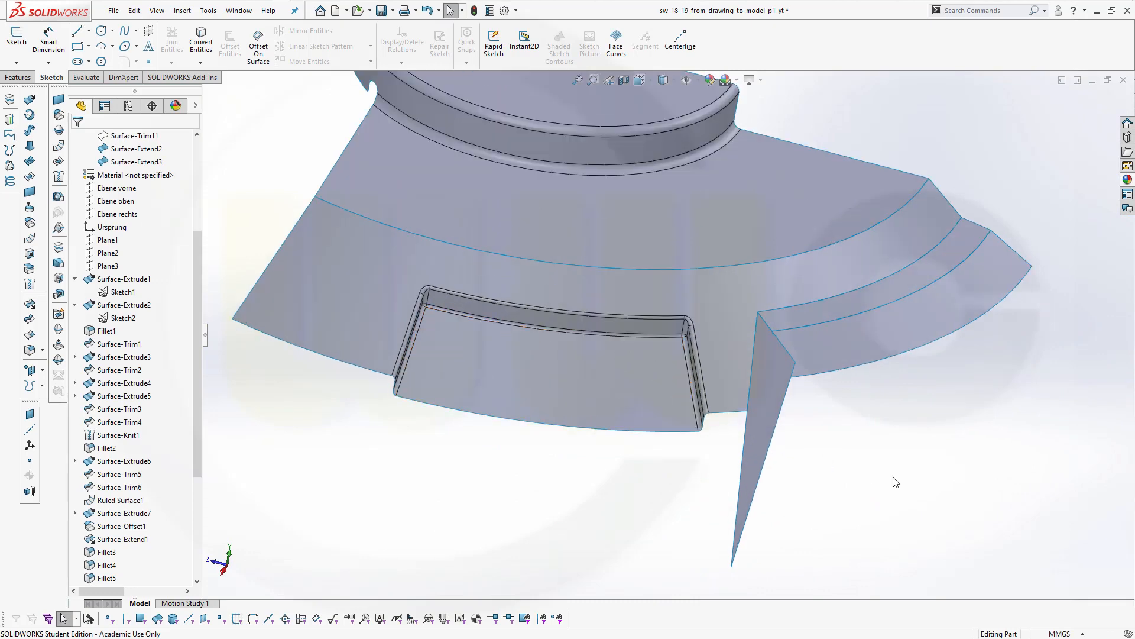
middle_drag(892, 476, 913, 446)
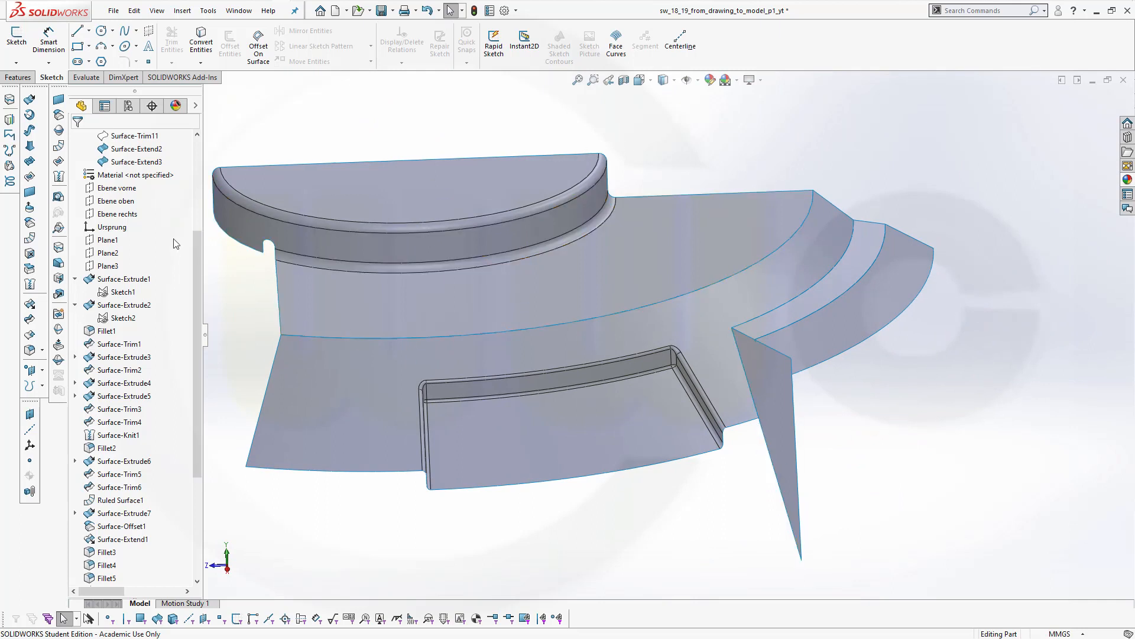
scroll(159, 202, up, 1)
scroll(159, 203, up, 1)
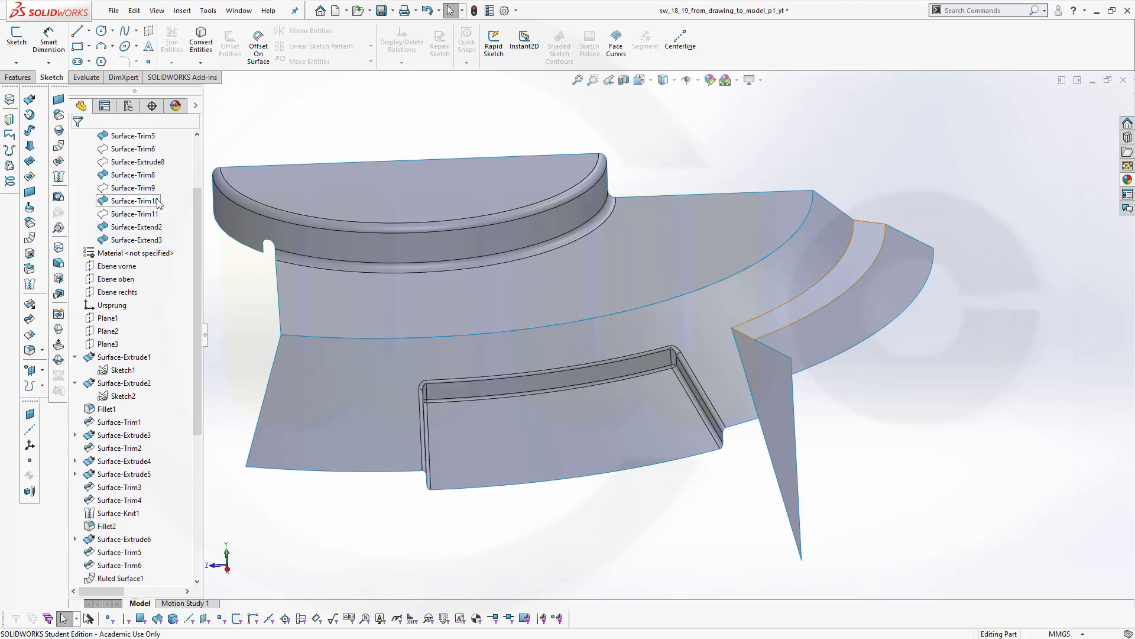
click(142, 163)
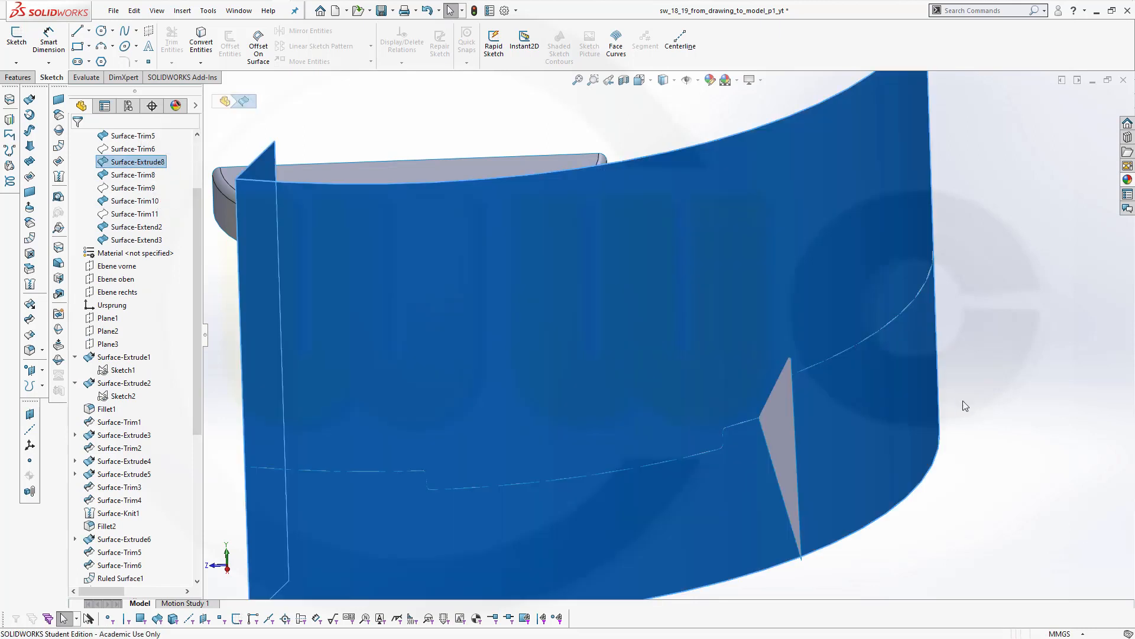
middle_drag(982, 401, 1021, 430)
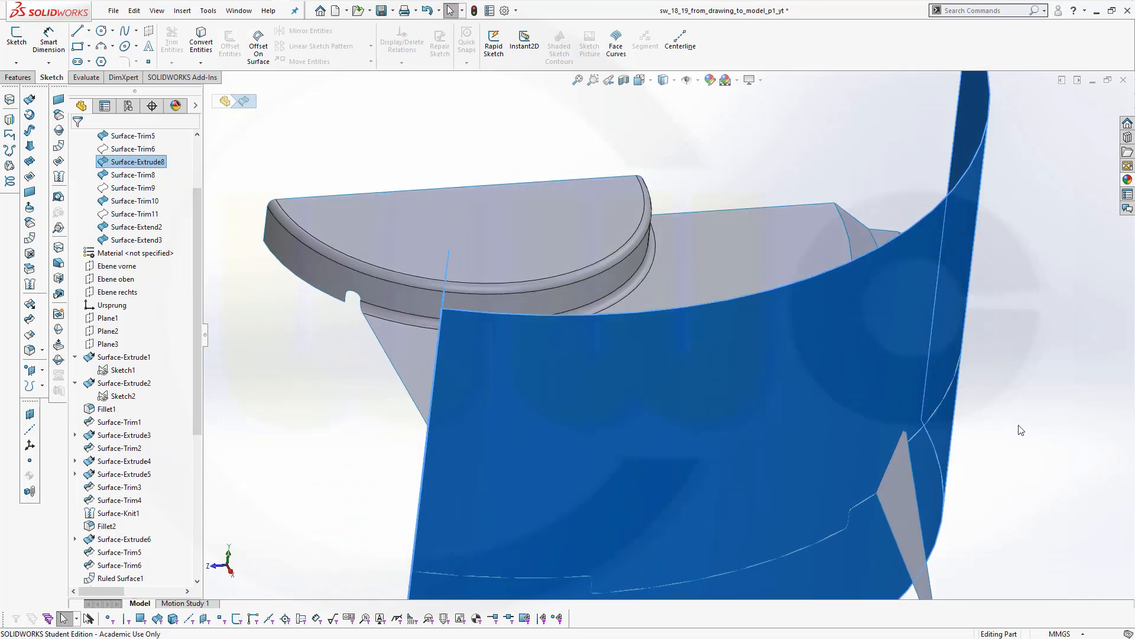
Trim the triangular surface with Surface-Extrude8, removing the portion outside the curved wall, and hide Surface-Extrude8
click(28, 321)
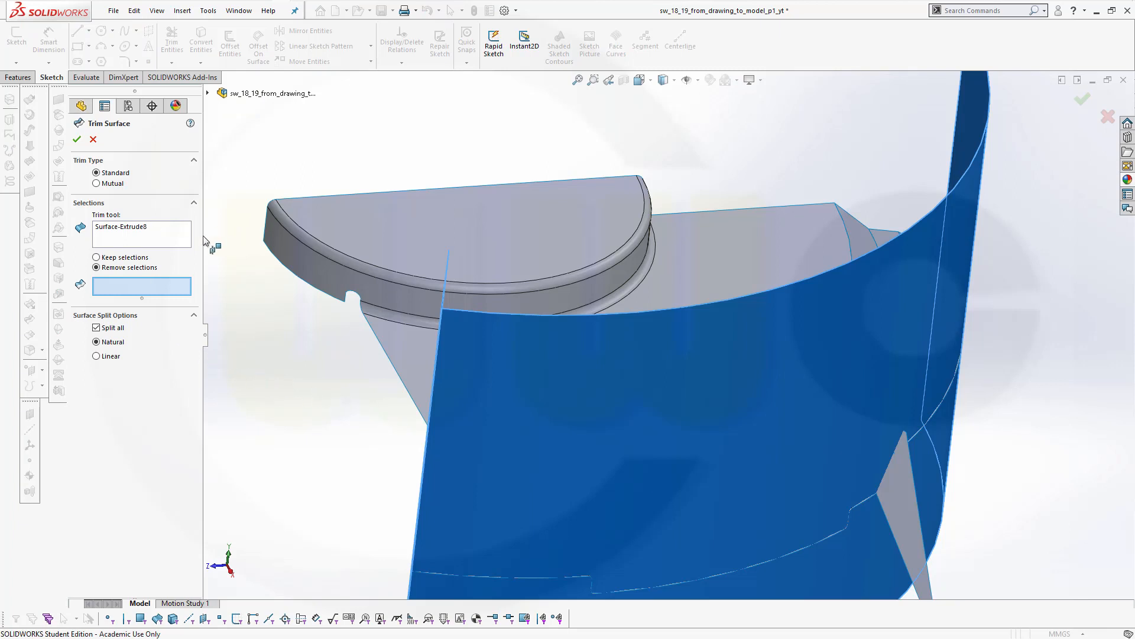
click(906, 511)
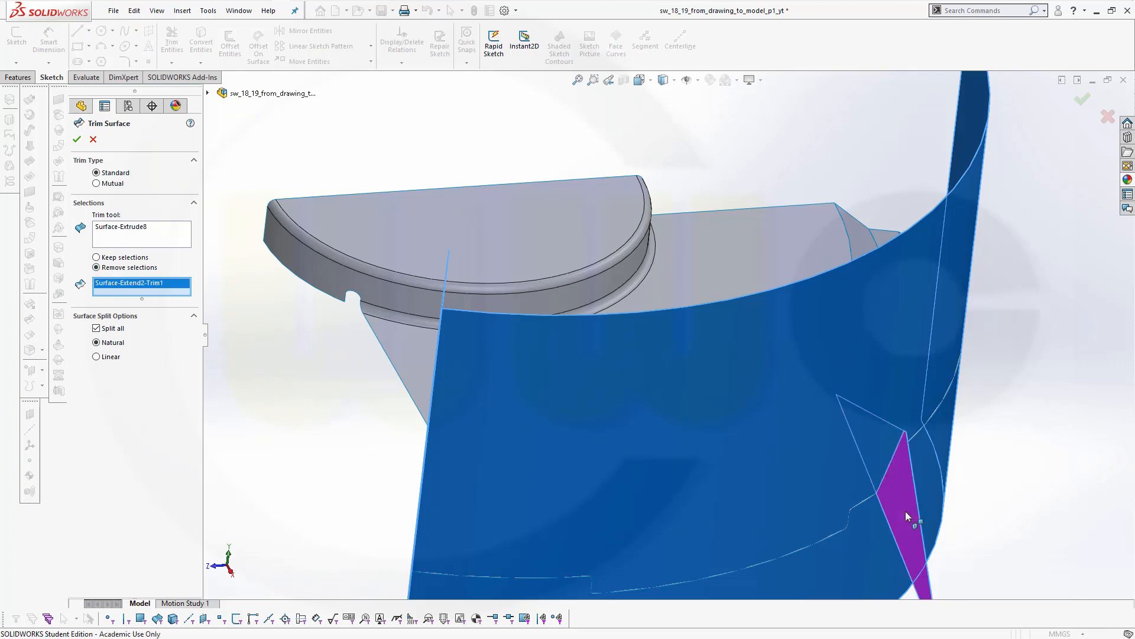
click(77, 139)
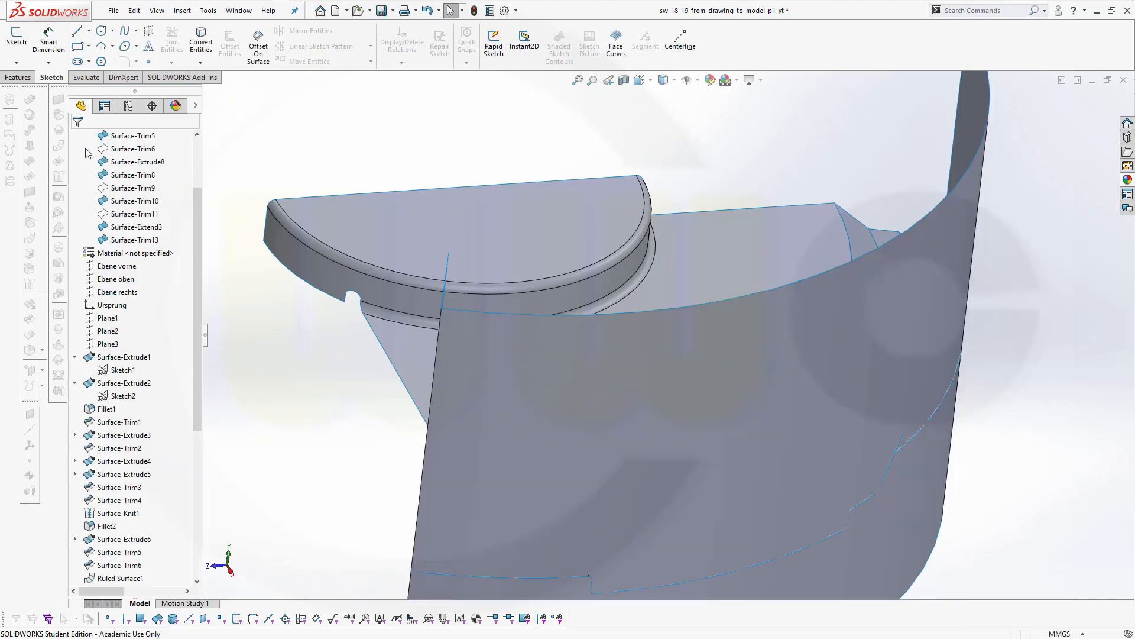
click(474, 372)
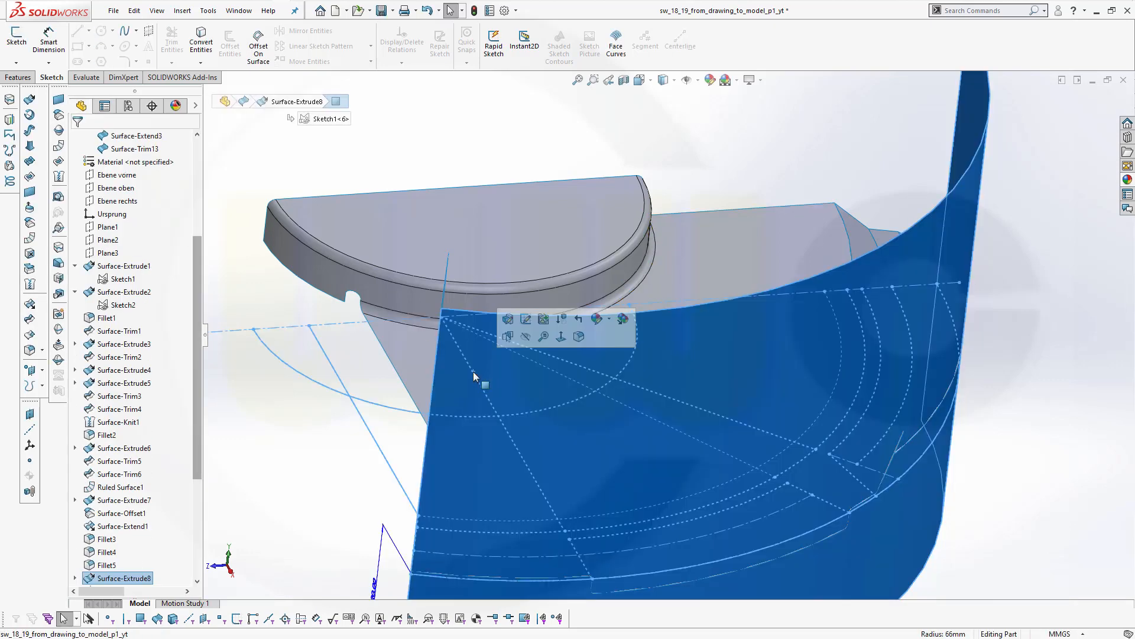
click(524, 343)
middle_drag(948, 464, 1047, 508)
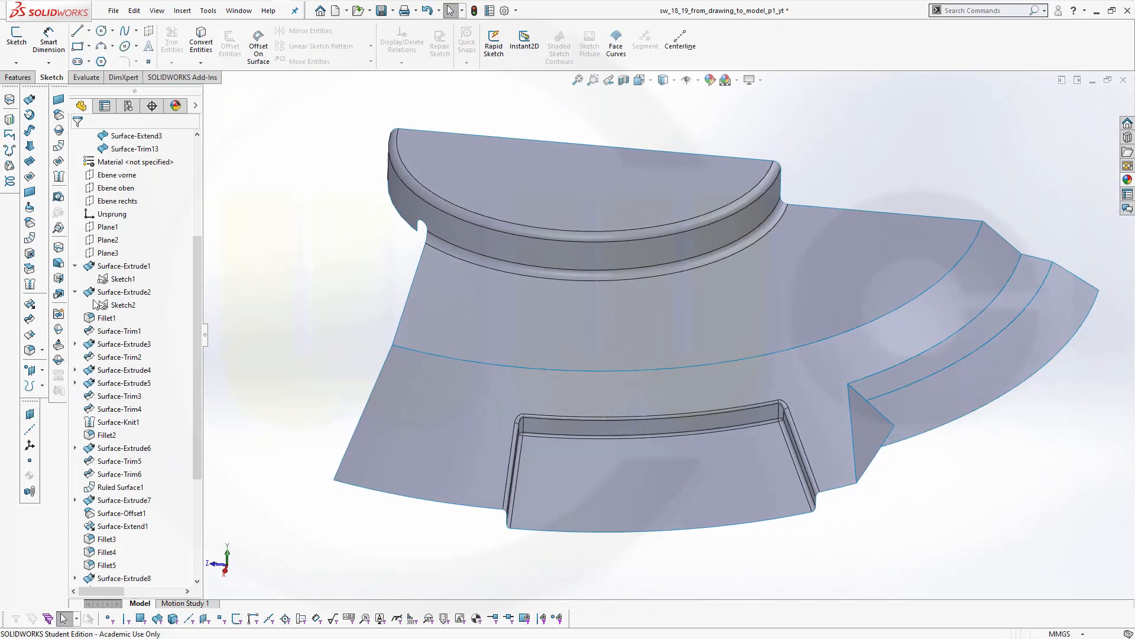
Trim the triangular notch surface using the extended outermost flange wall as trim tool, removing the tip that protrudes beyond it
click(29, 320)
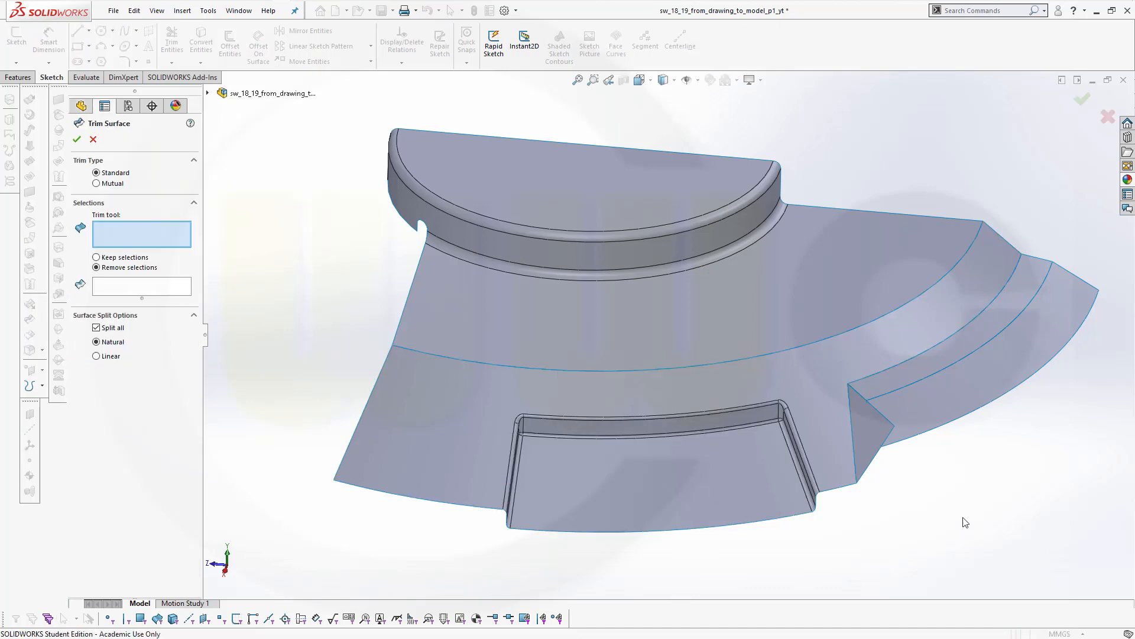
click(900, 384)
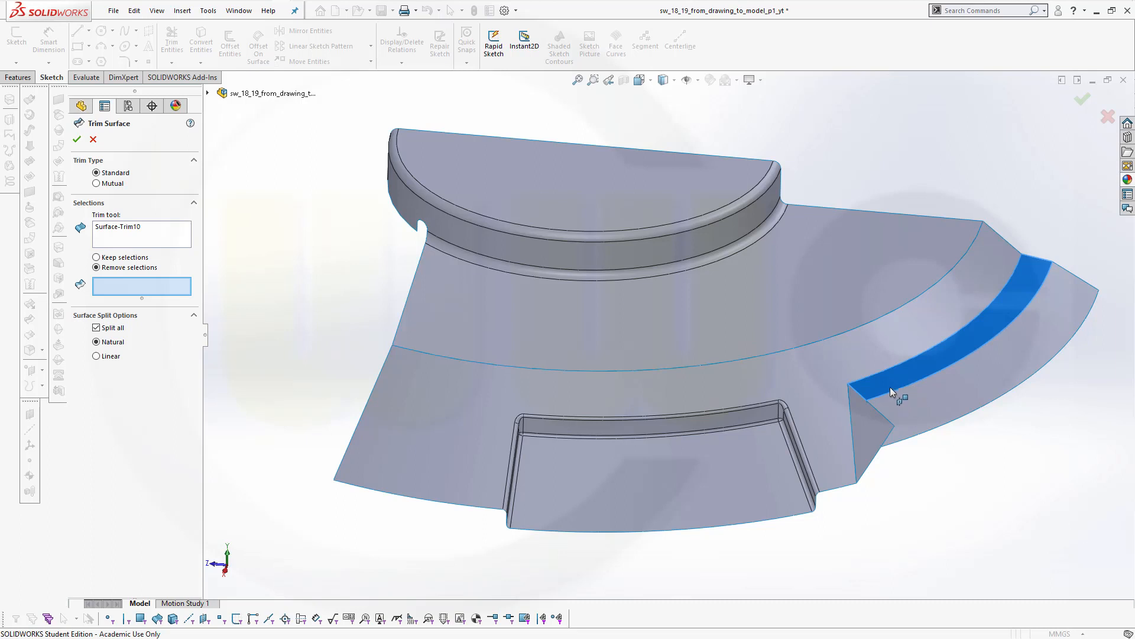
click(136, 226)
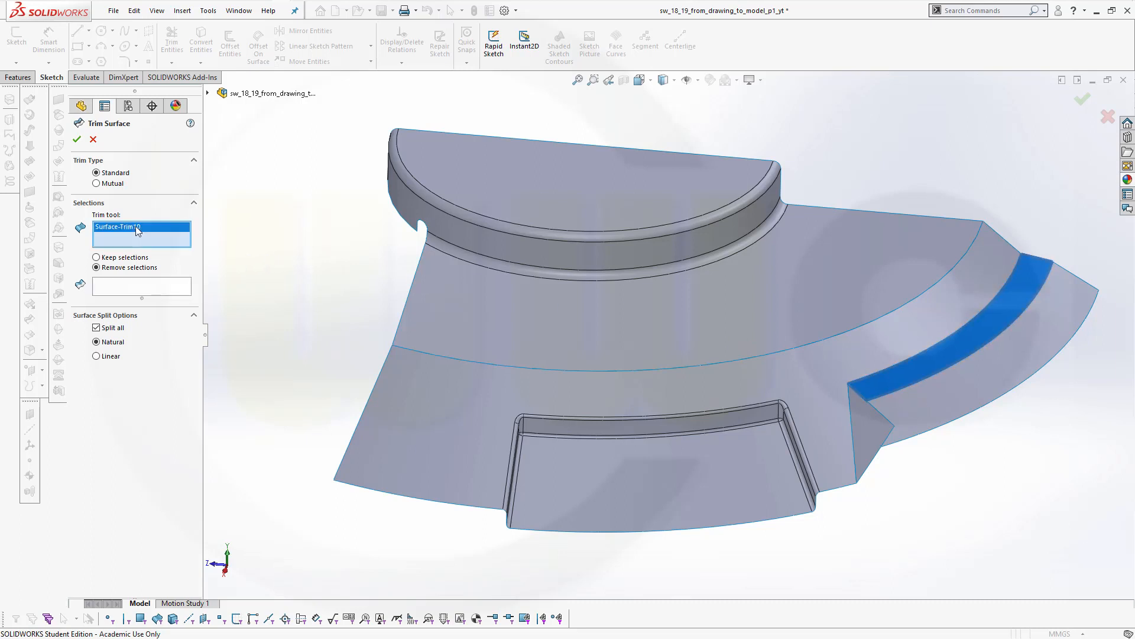
right_click(136, 225)
click(164, 235)
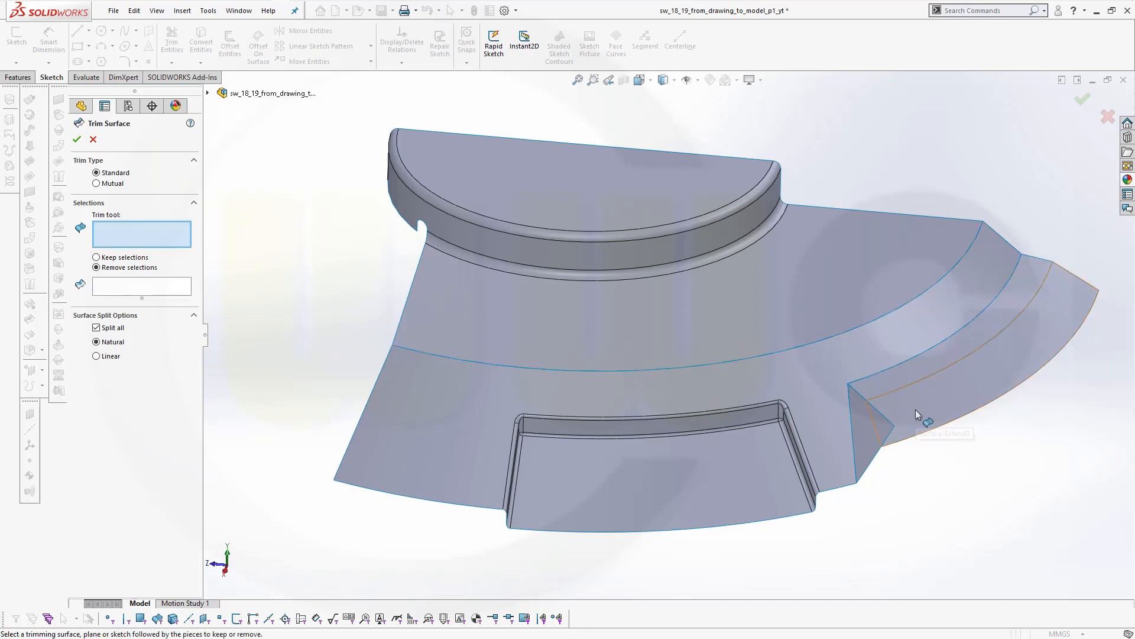
click(916, 410)
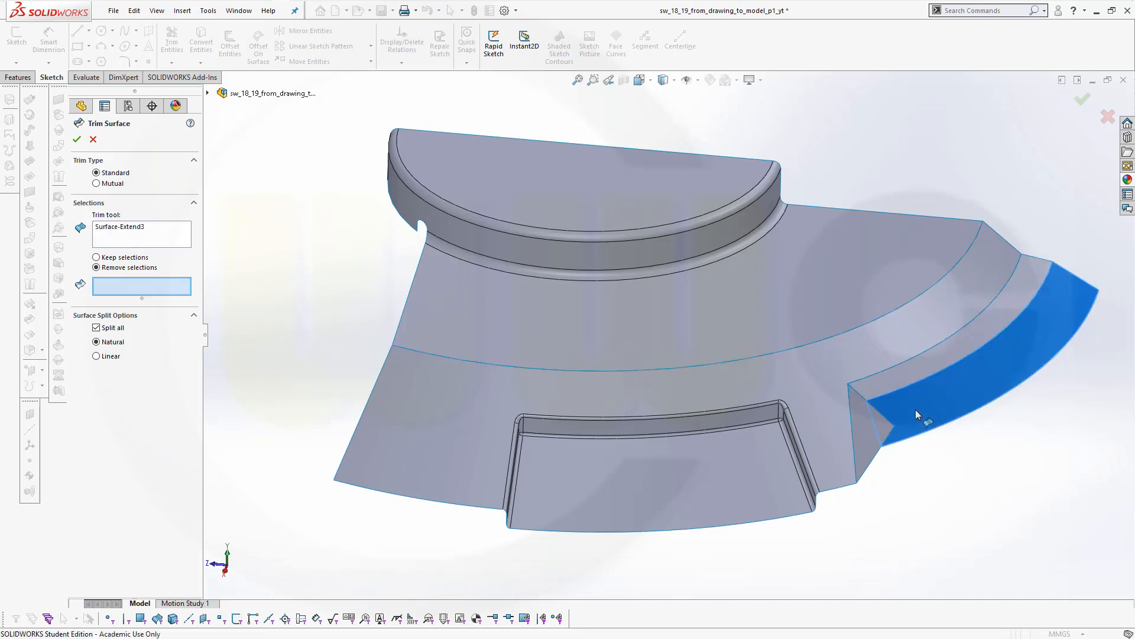
click(890, 430)
click(76, 139)
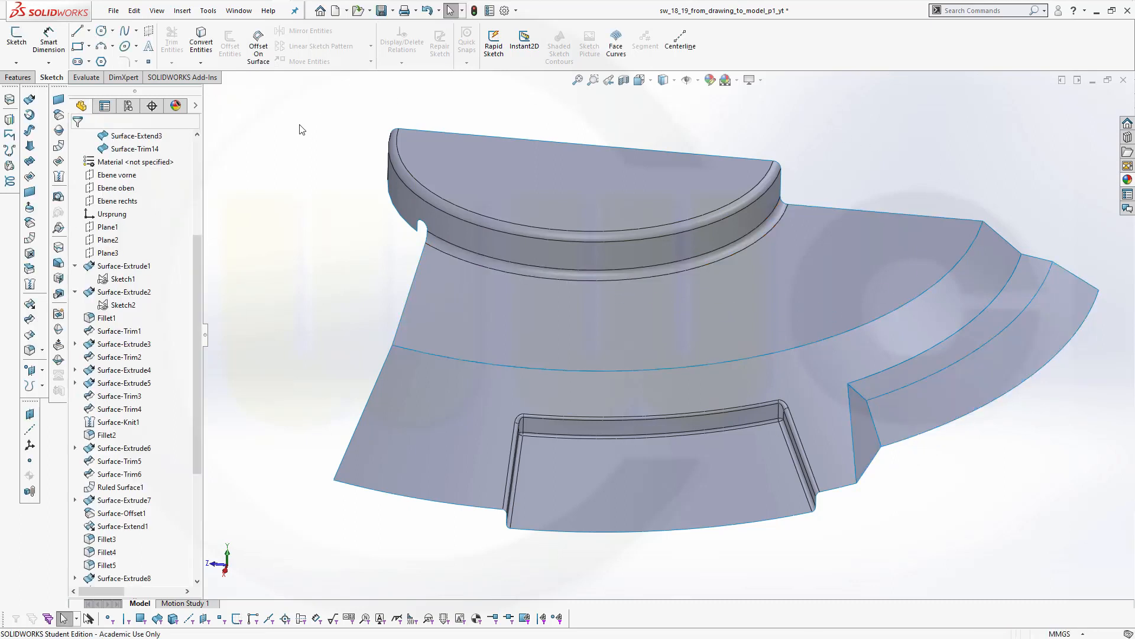
Knit the trimmed triangular surface, the outermost flange wall and the adjoining flange strip into one surface, with Merge entities off
click(29, 283)
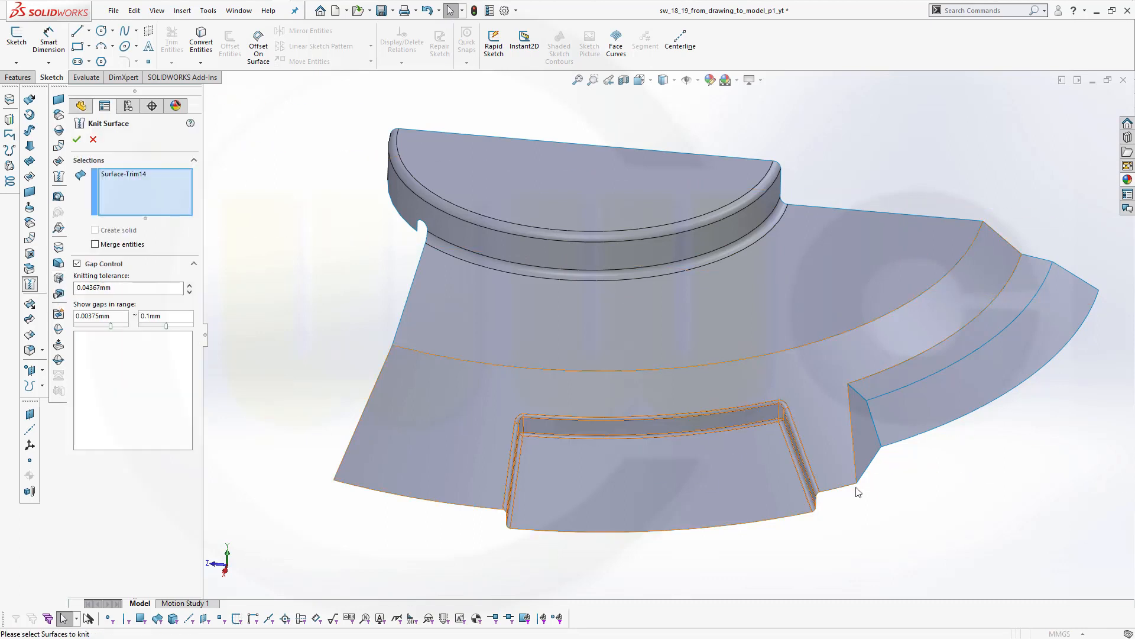
click(922, 416)
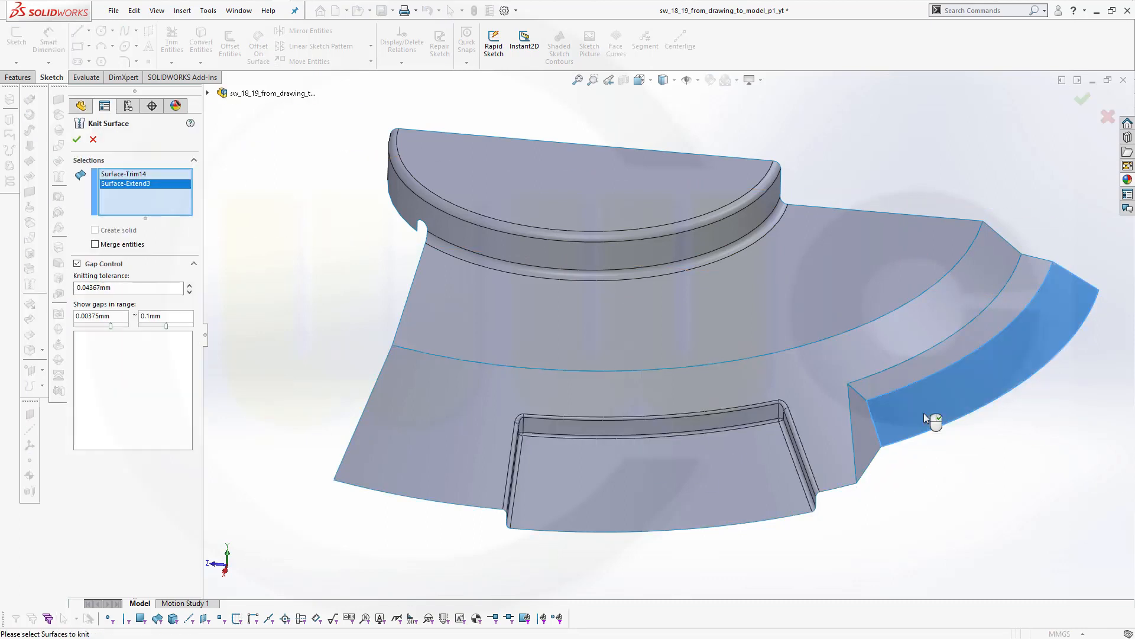
click(976, 336)
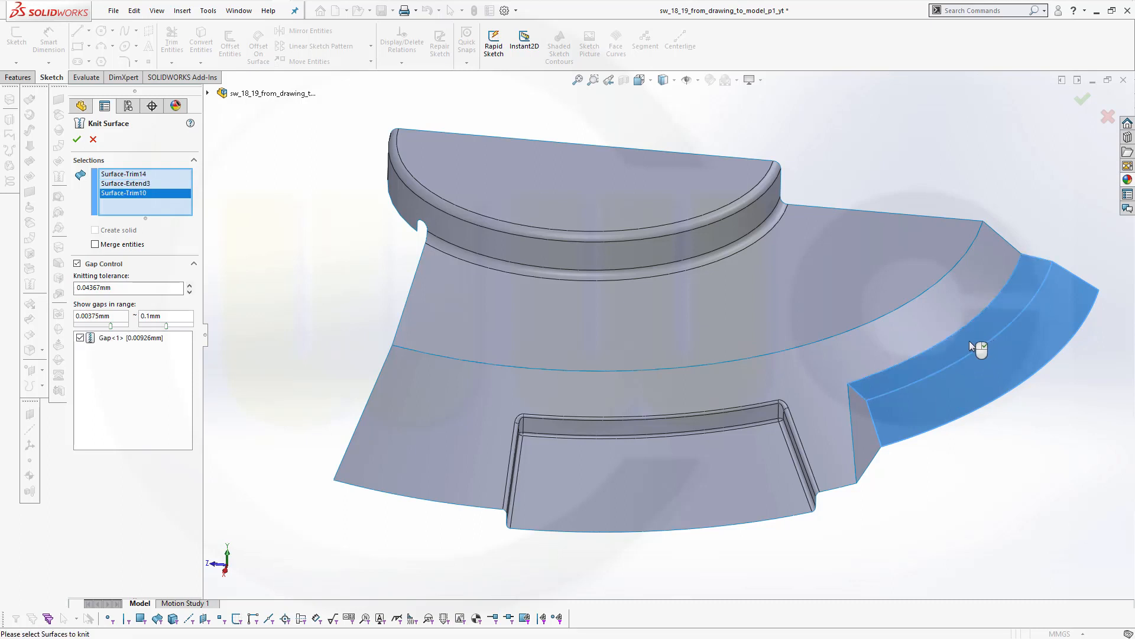
click(77, 139)
Examine the knitted notch corner up close and the whole surface model from several directions
middle_drag(1054, 451, 1075, 380)
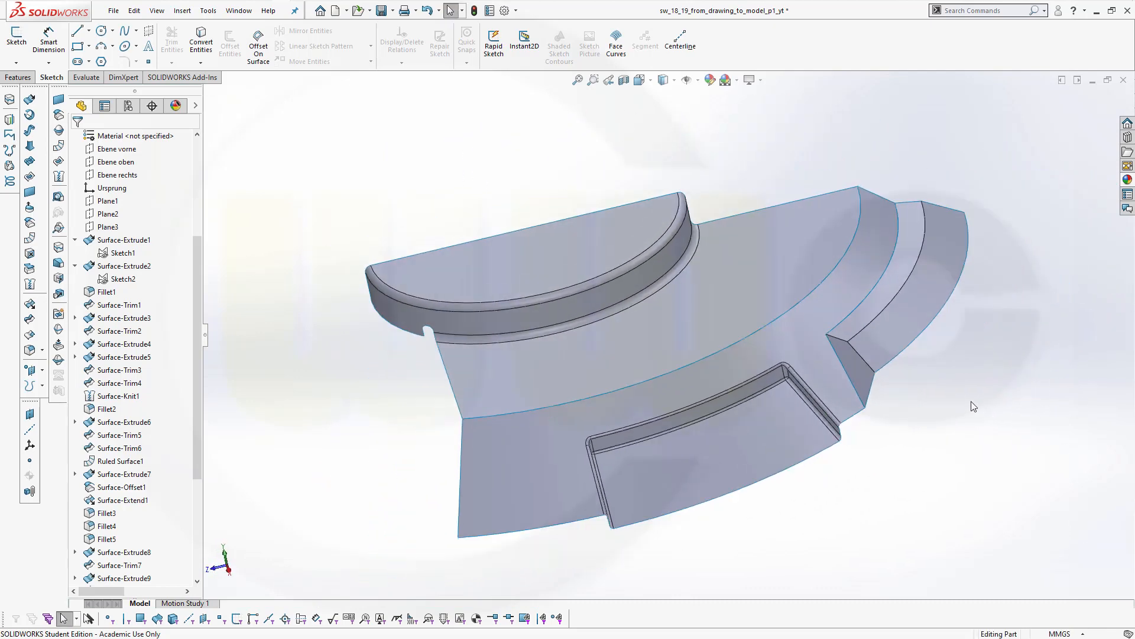
scroll(820, 362, down, 8)
scroll(725, 314, down, 5)
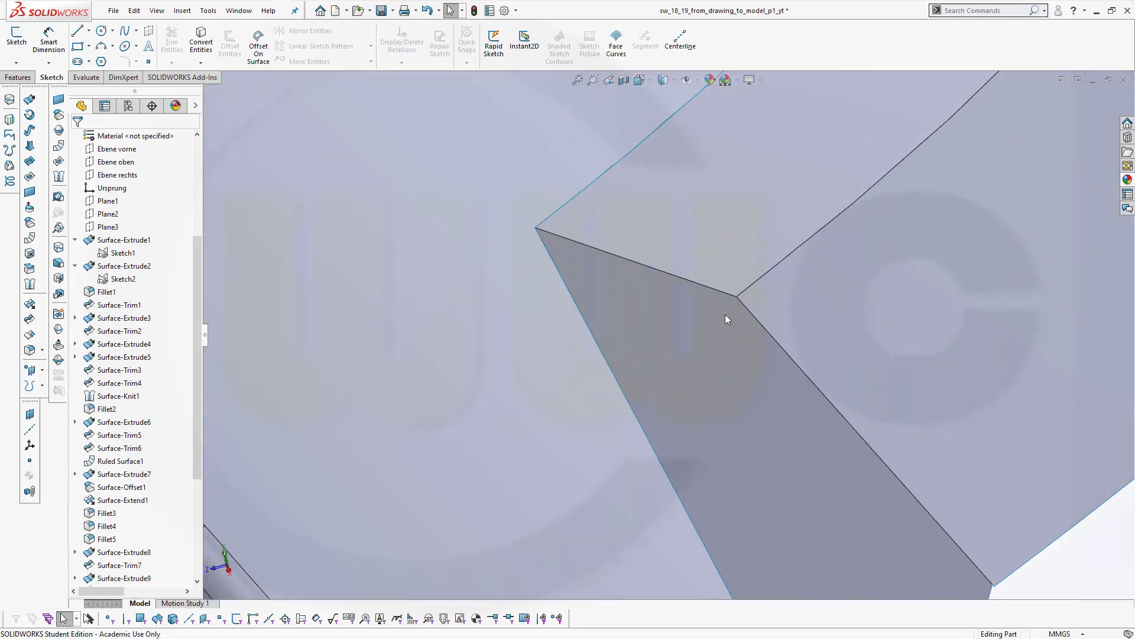
scroll(651, 473, up, 4)
scroll(695, 477, up, 3)
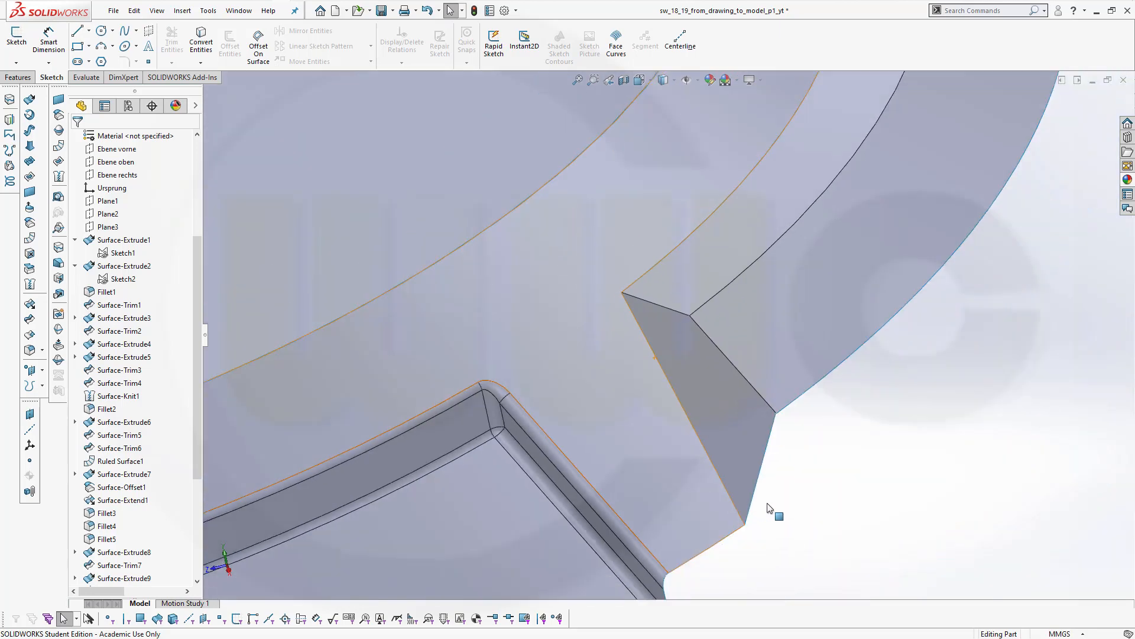
middle_drag(756, 431, 761, 358)
scroll(832, 274, up, 5)
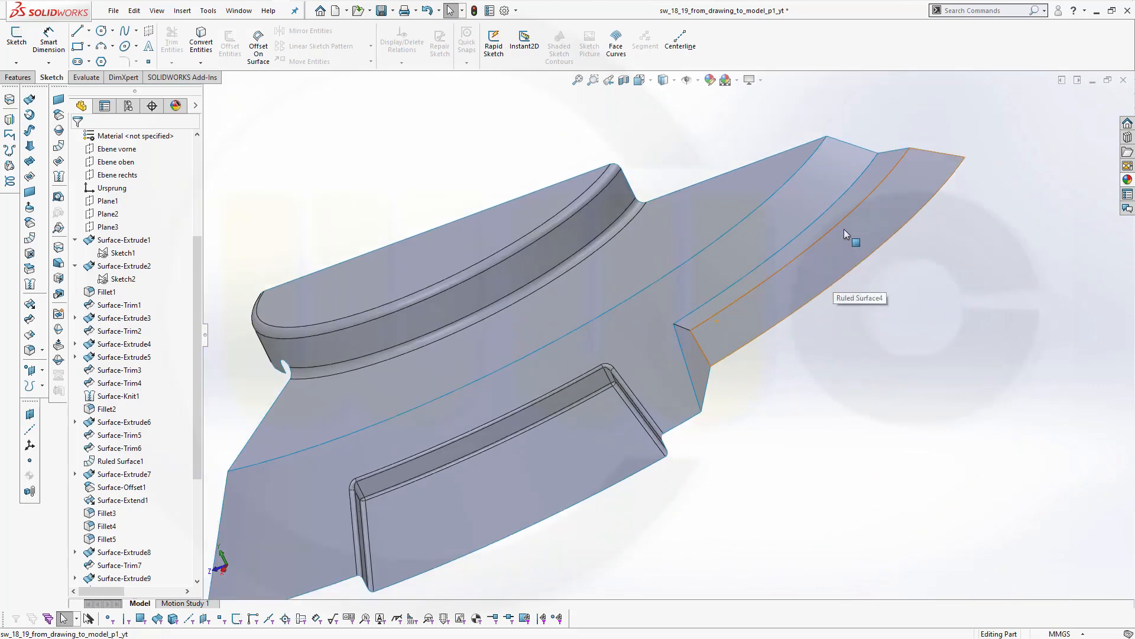
middle_drag(851, 236, 596, 240)
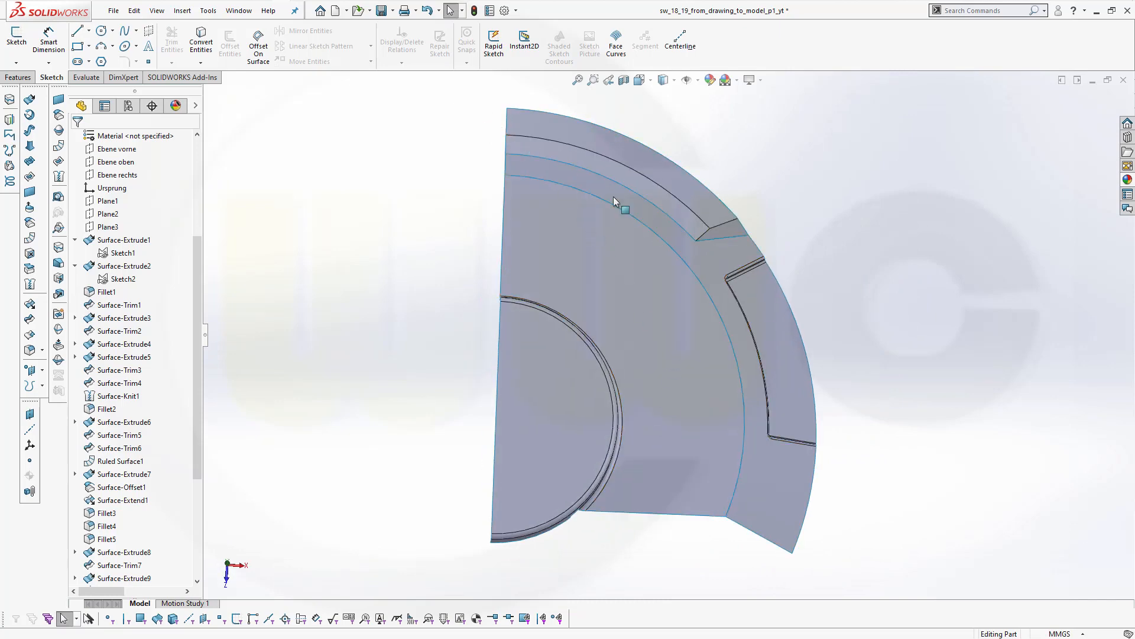
middle_drag(614, 201, 509, 314)
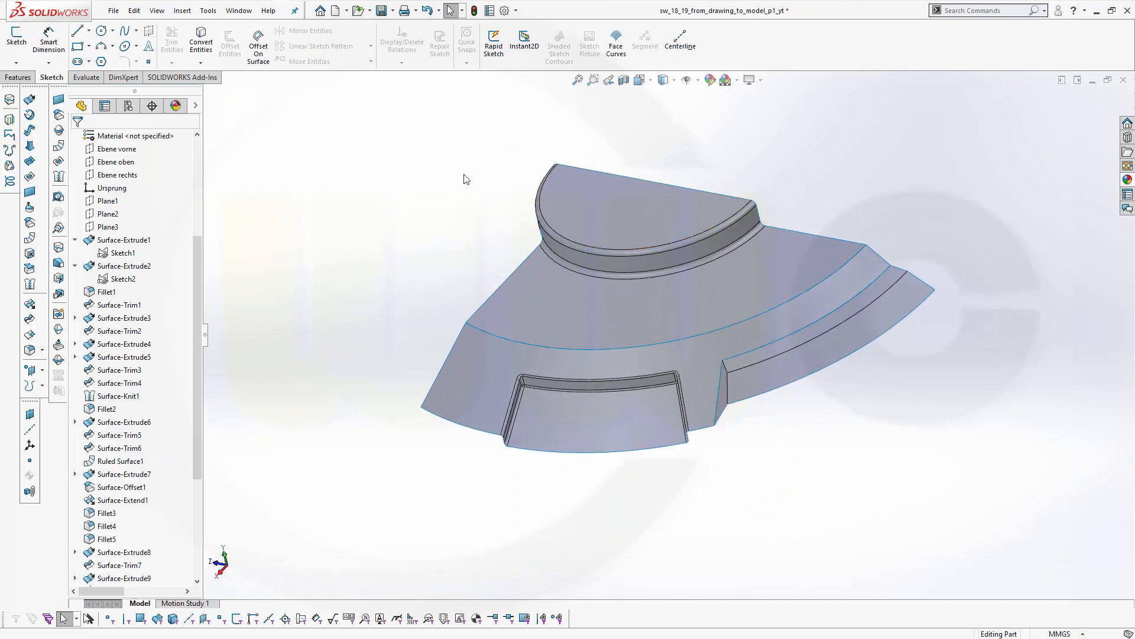
middle_drag(837, 449, 859, 453)
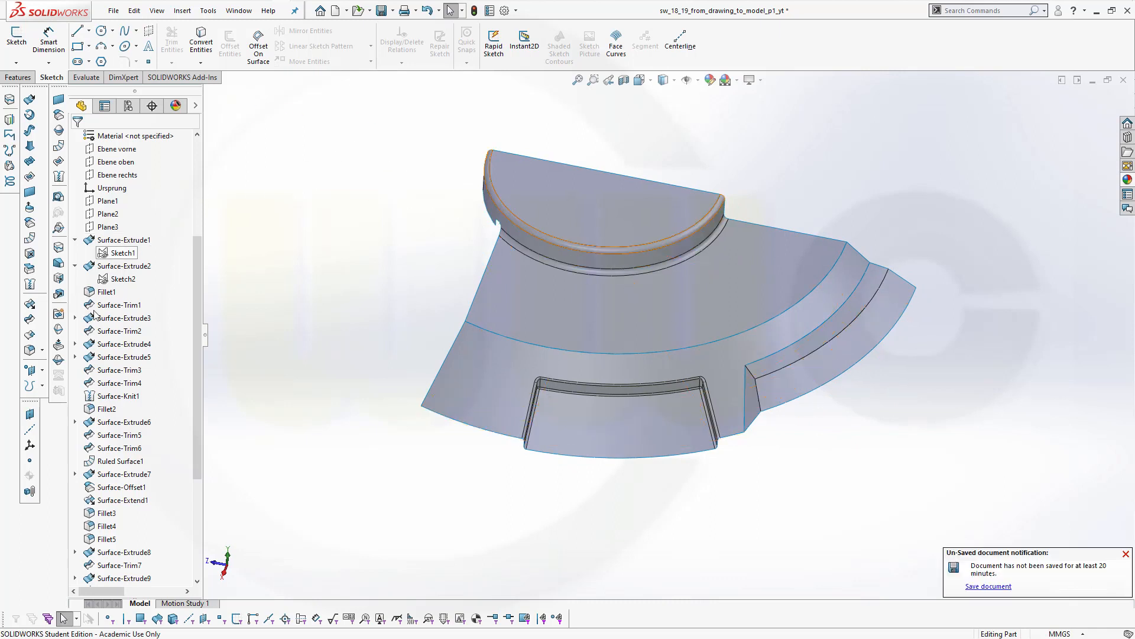
Fillet the long curved edge between the flange strip and the outermost flange wall with a constant 1 mm radius
click(29, 349)
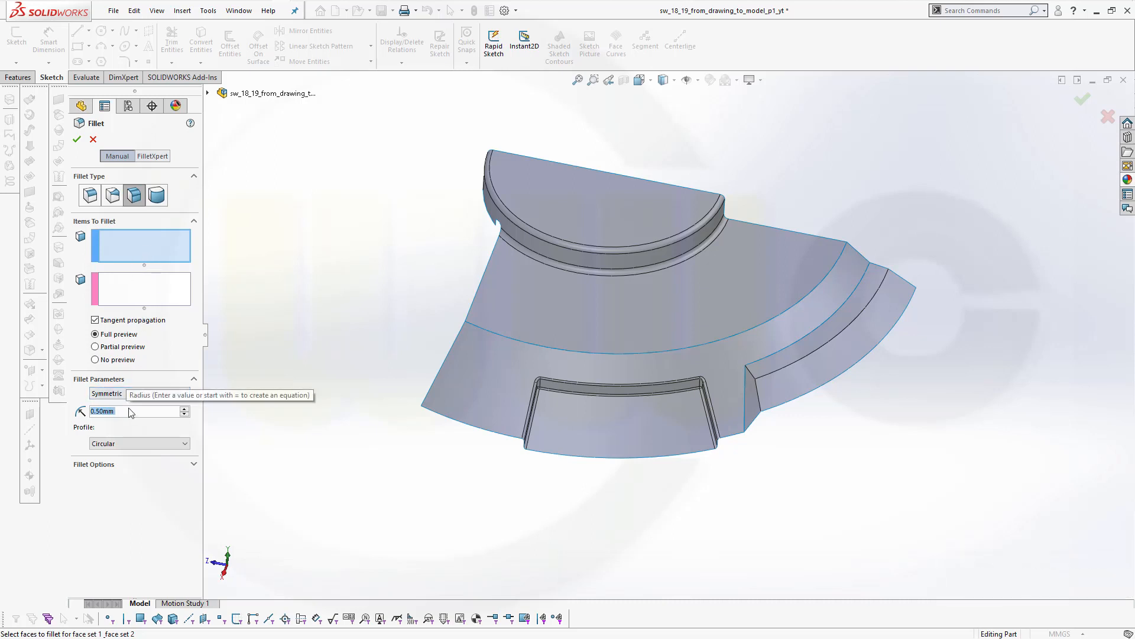
text(1)
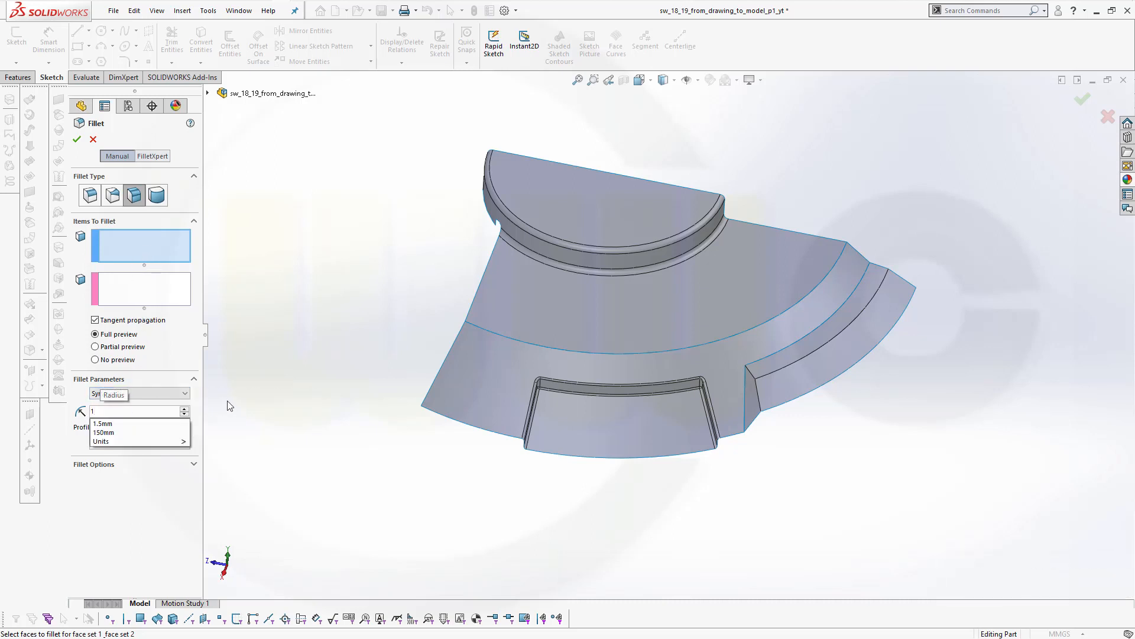
key(Tab)
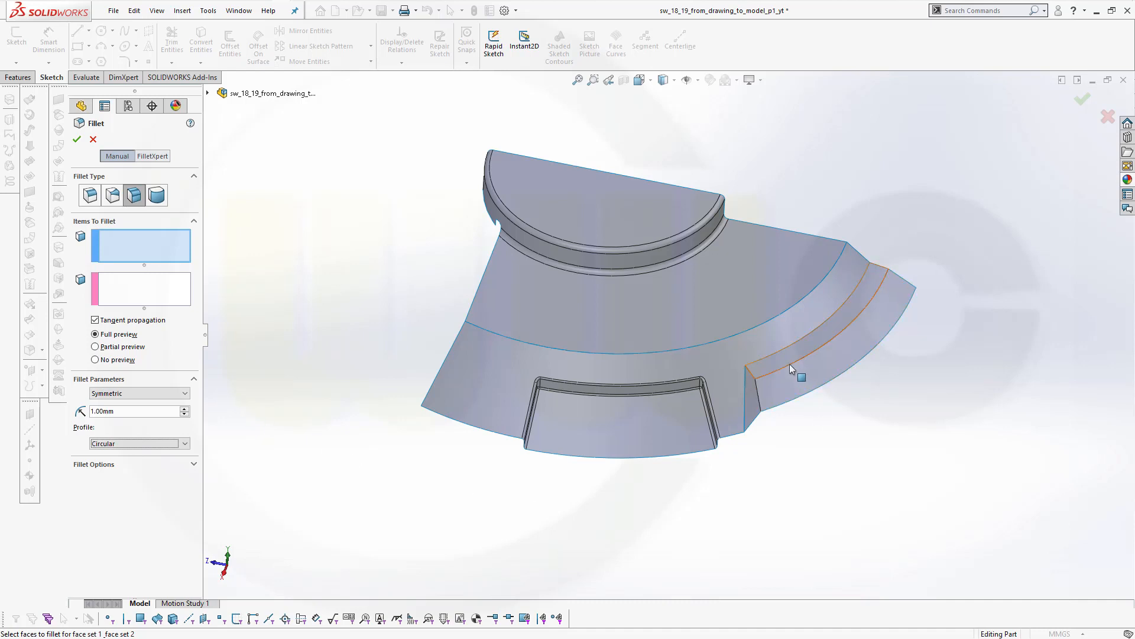
click(91, 197)
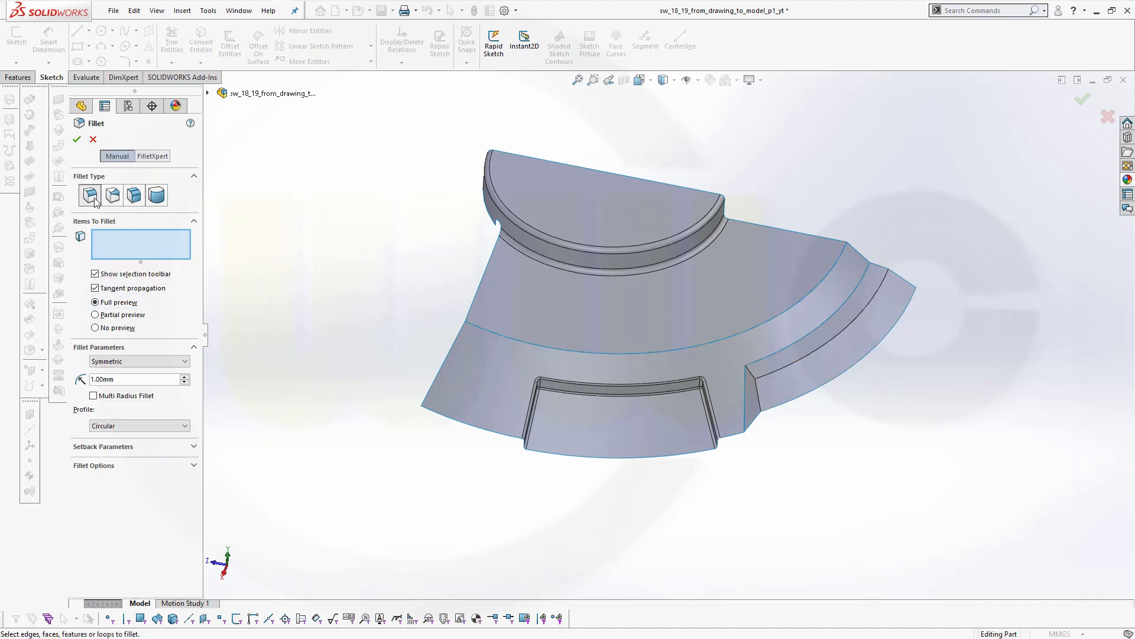
click(780, 374)
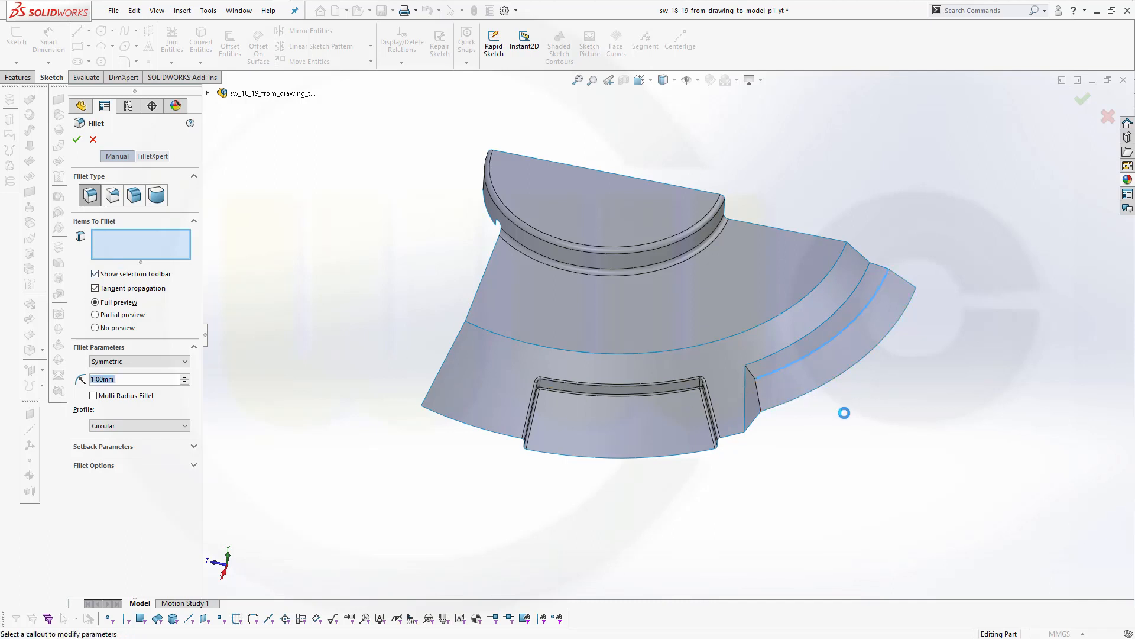
click(77, 140)
Fillet the edge joining the triangular notch surface to the flange strip and outermost wall with a 1 mm radius
scroll(800, 434, up, 2)
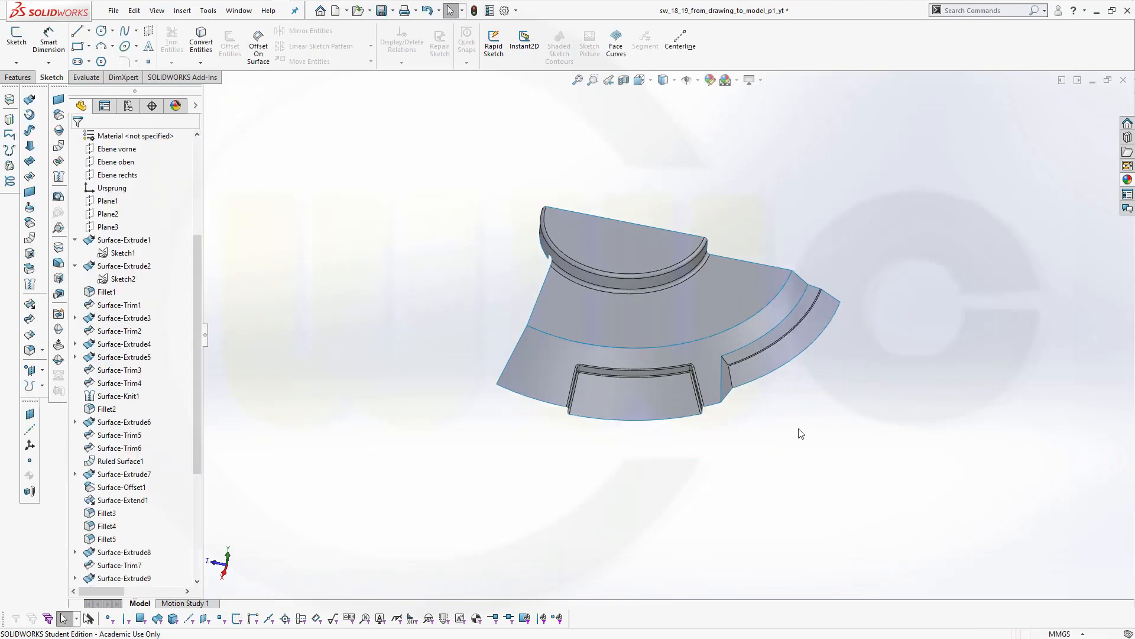
scroll(555, 219, down, 2)
scroll(469, 169, down, 2)
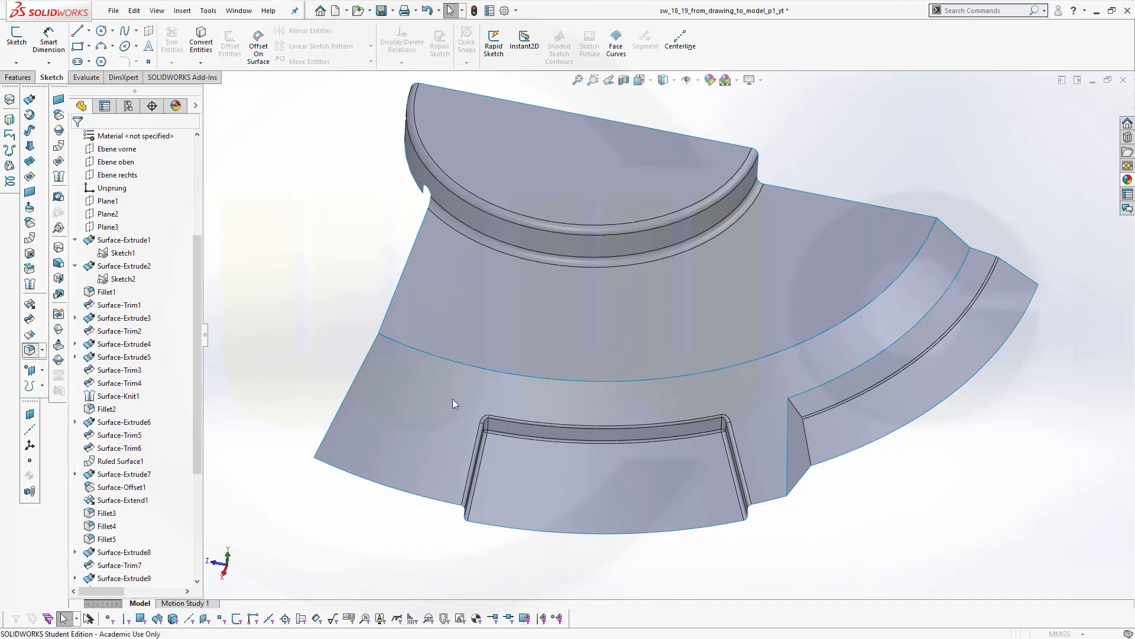
key(Return)
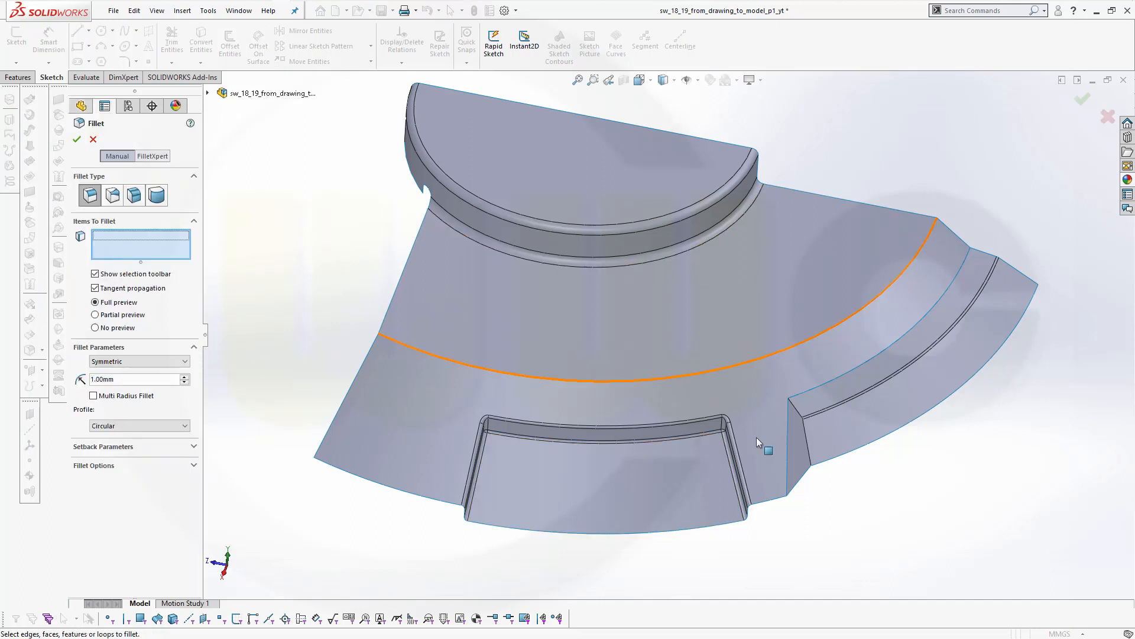
click(808, 442)
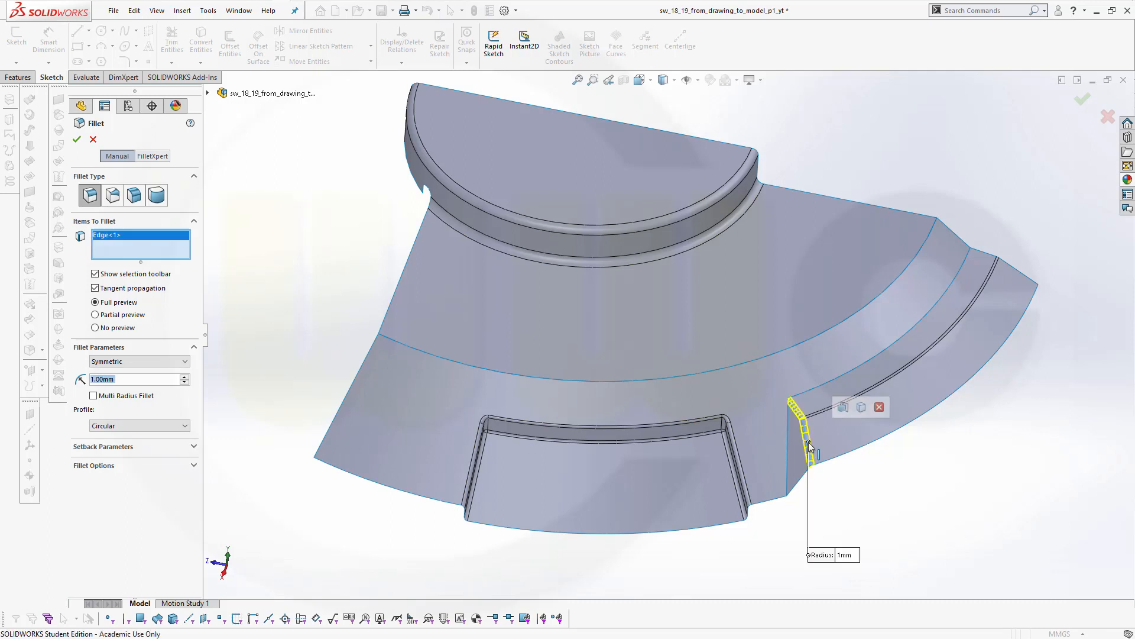
click(77, 139)
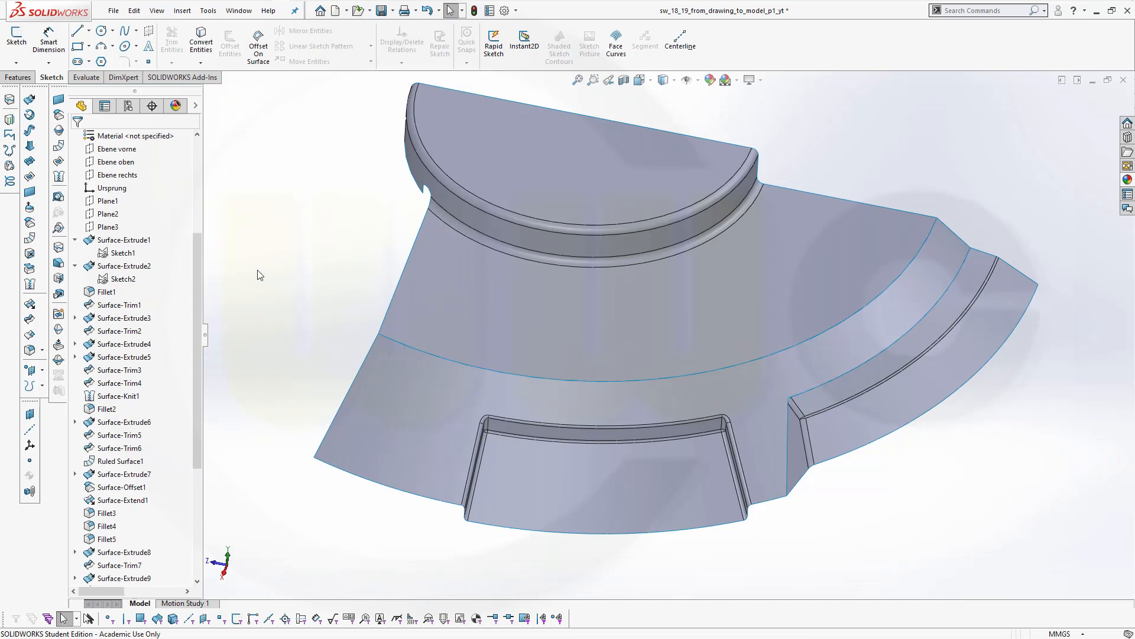
Create a 1 mm face fillet between the sloped outer wall and the flange strip, reversing both face normals
click(29, 350)
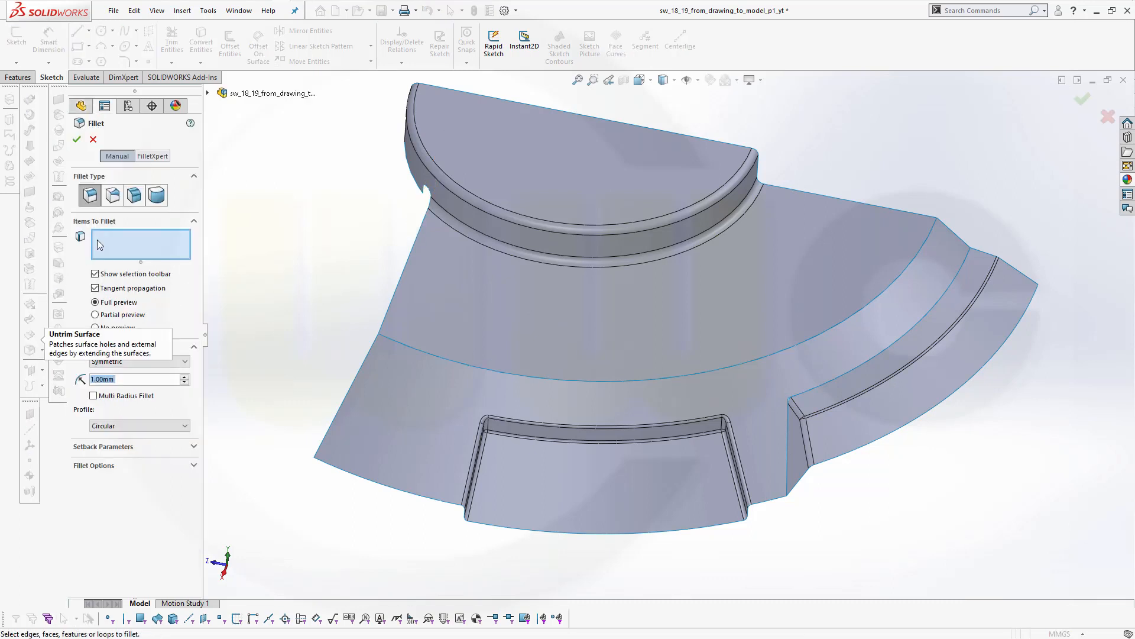
click(134, 195)
click(132, 255)
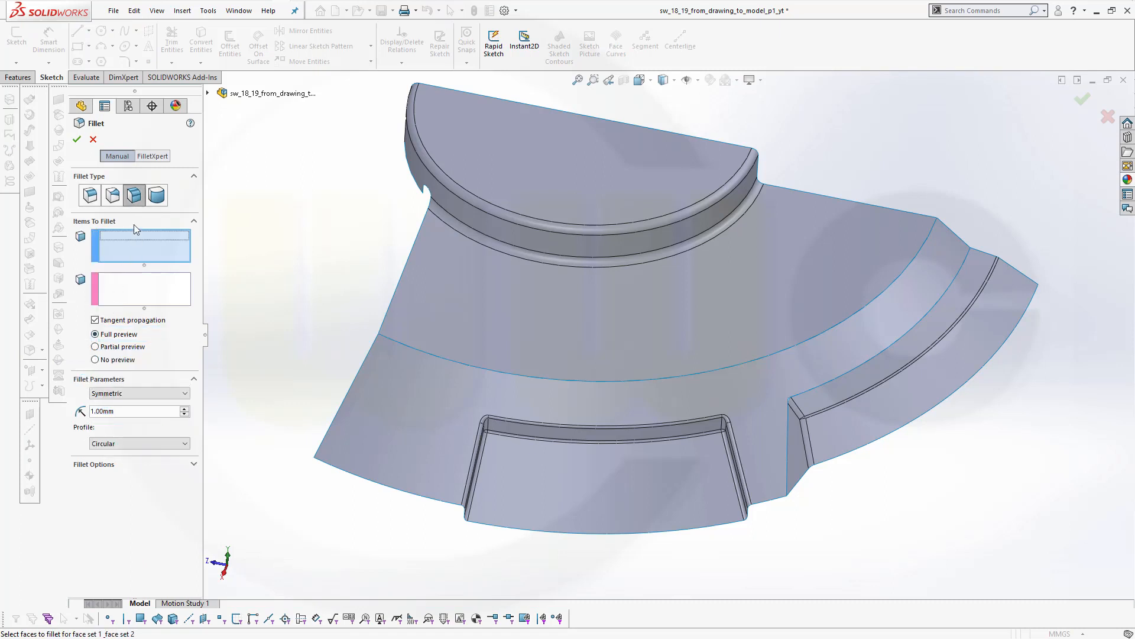
click(813, 369)
click(143, 295)
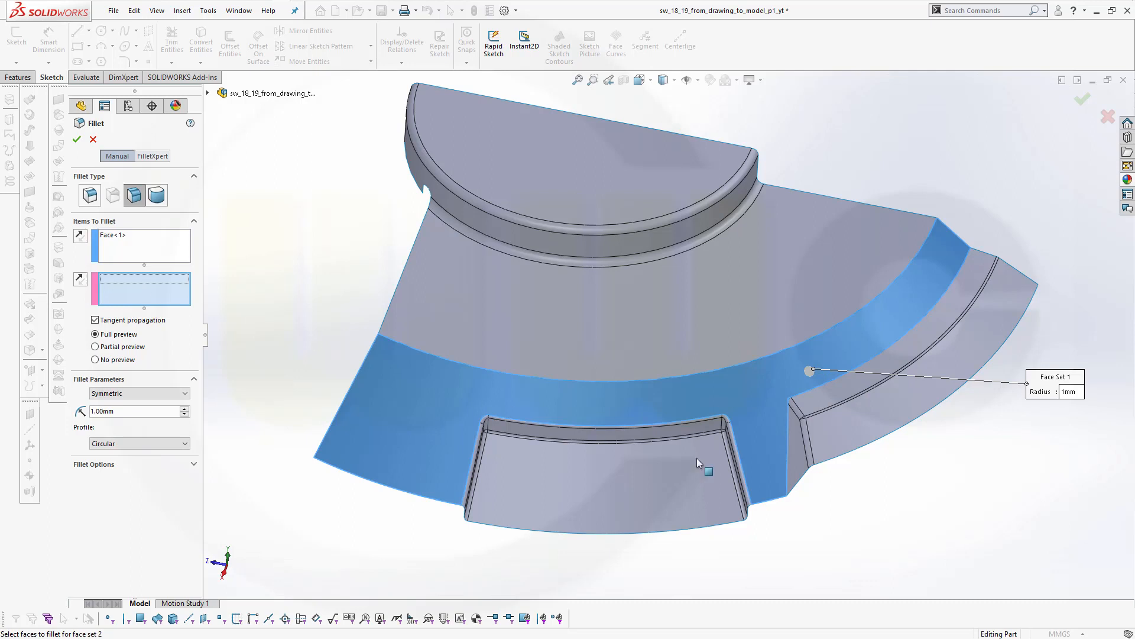
middle_drag(921, 487, 968, 463)
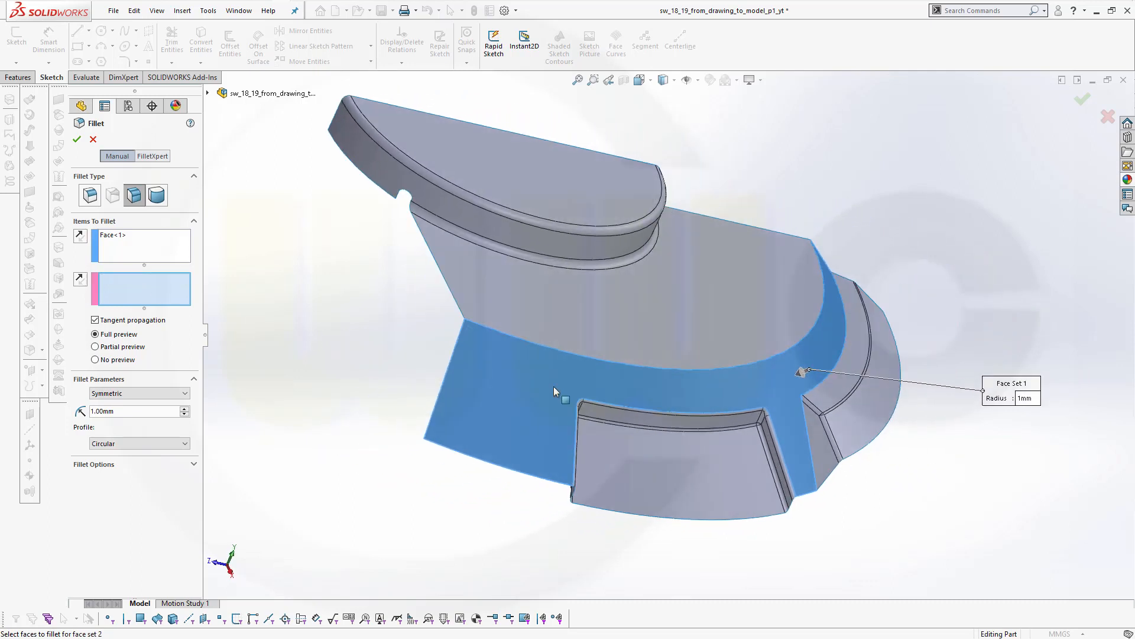
click(81, 237)
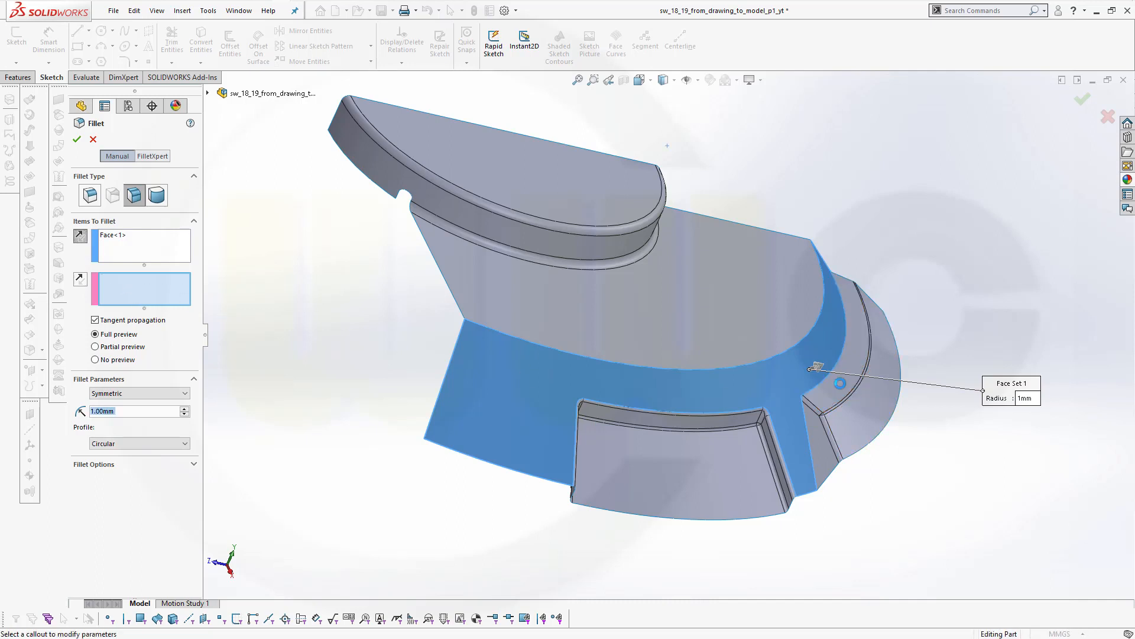
click(840, 383)
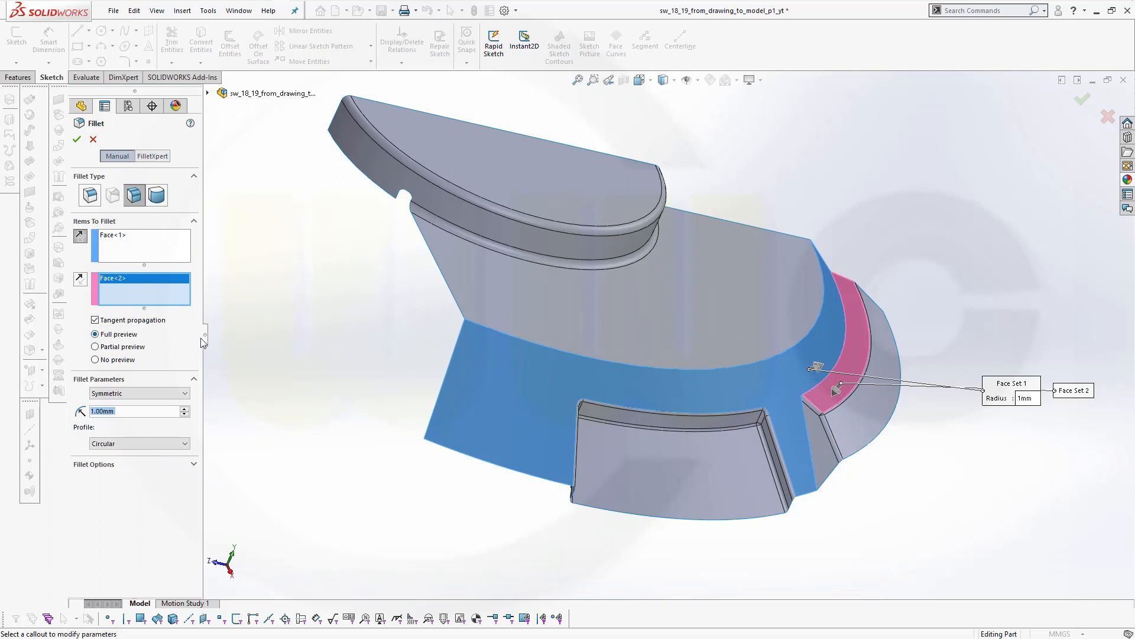
click(81, 280)
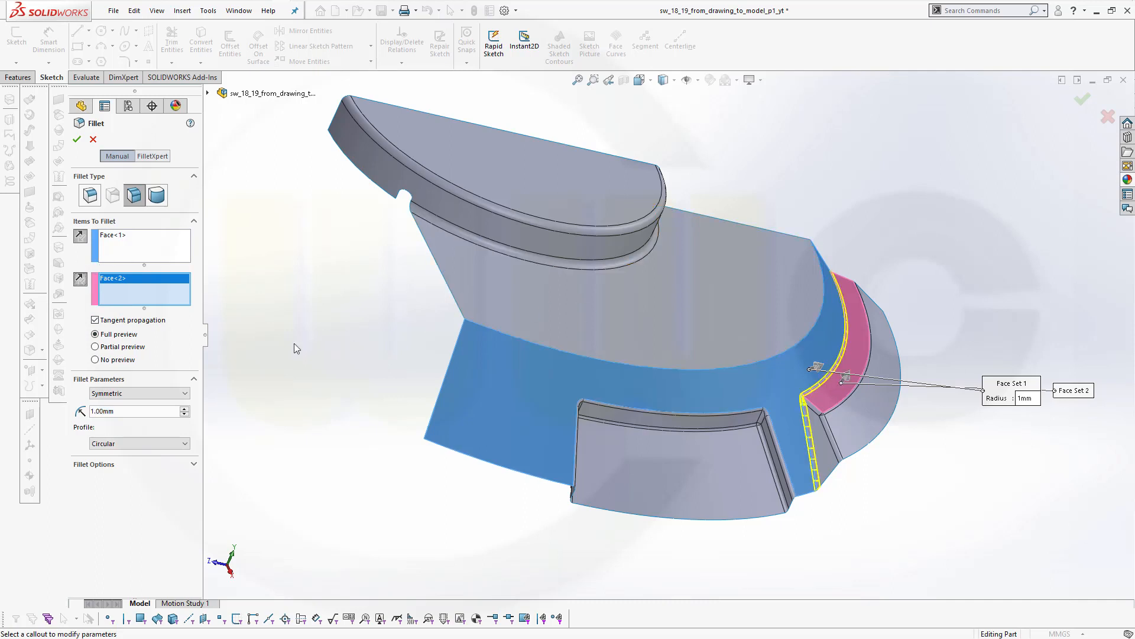
click(77, 139)
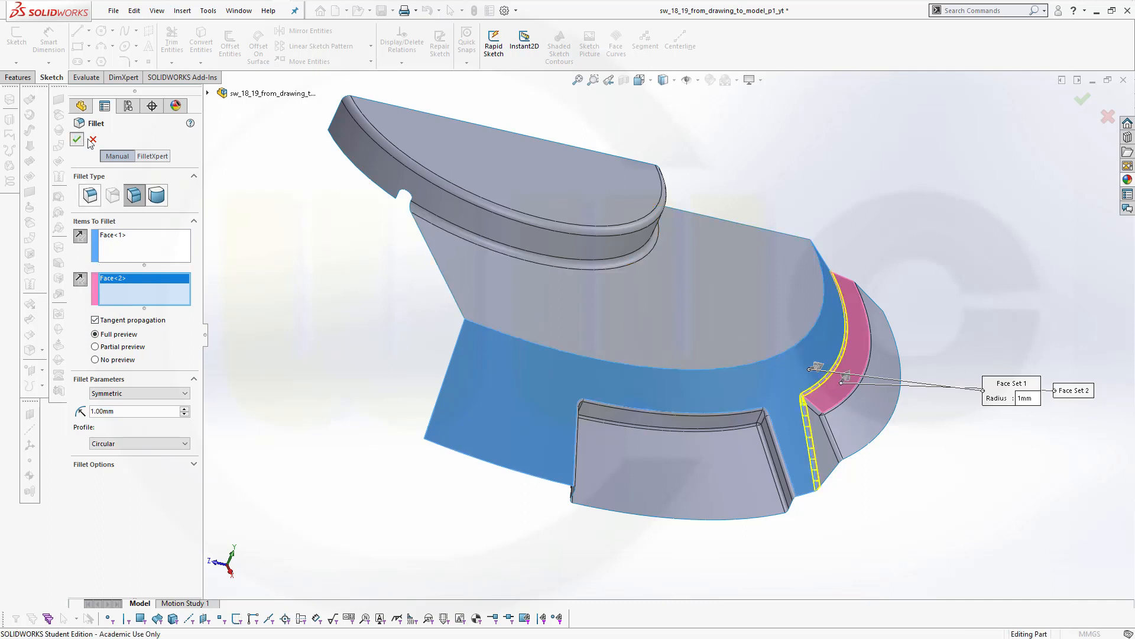
middle_drag(362, 213, 412, 344)
scroll(434, 209, up, 4)
scroll(436, 209, down, 1)
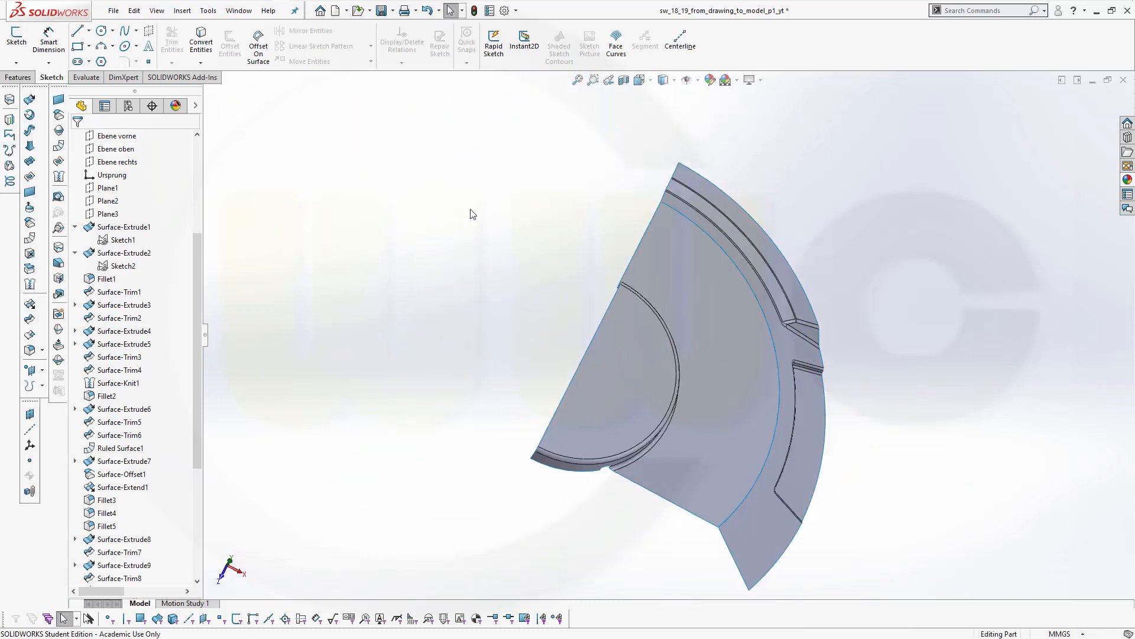
middle_drag(482, 224, 451, 264)
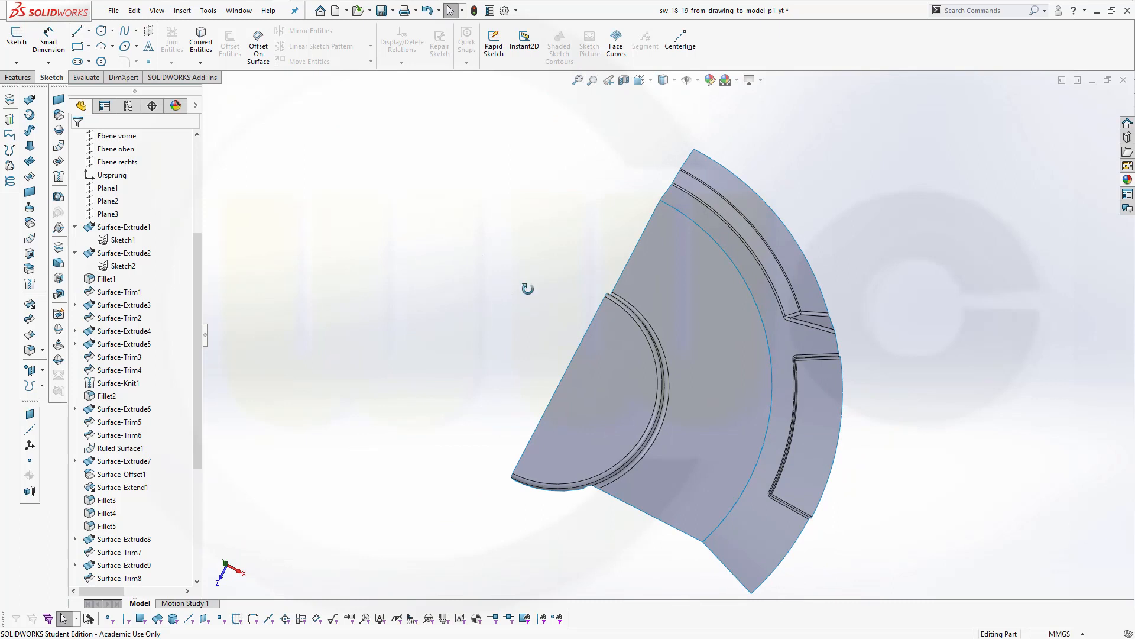
middle_drag(527, 288, 525, 237)
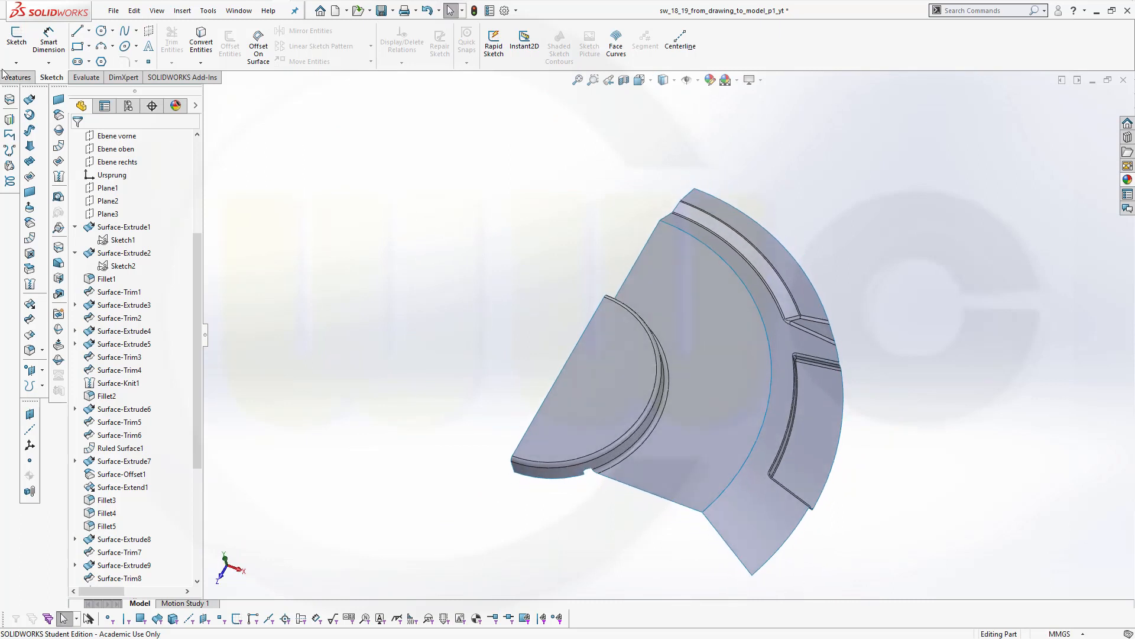
click(27, 83)
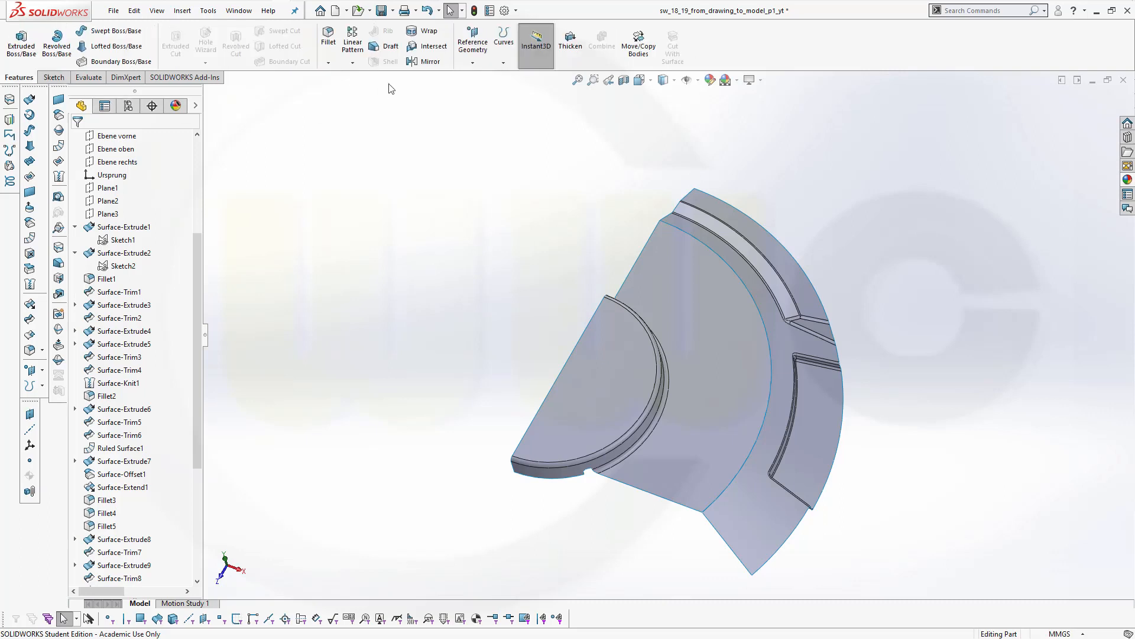
click(426, 61)
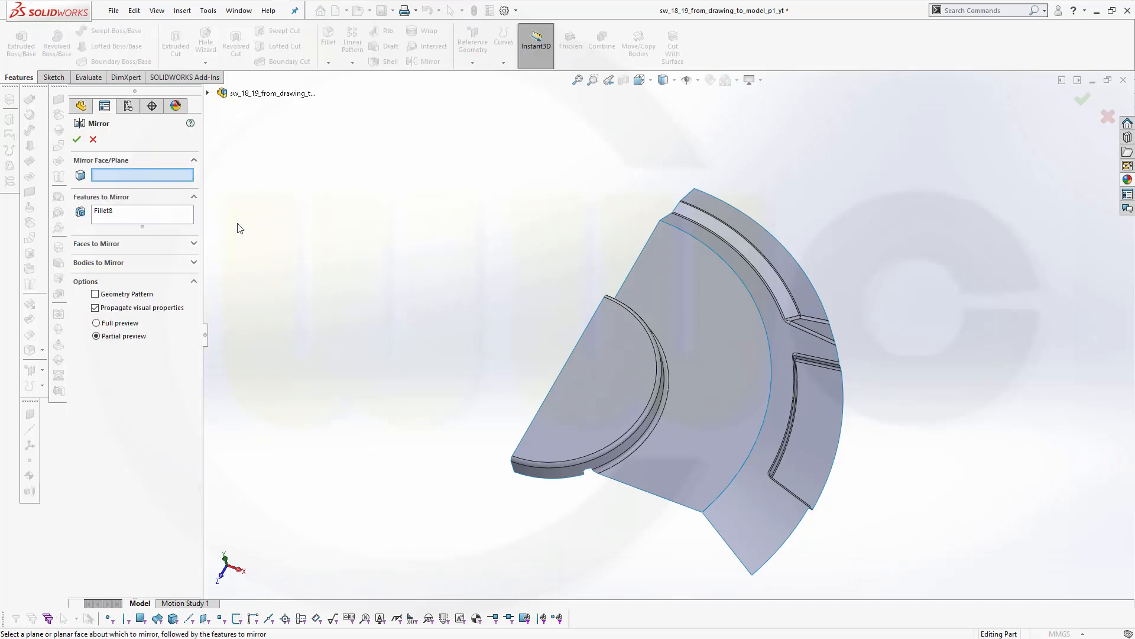
click(108, 212)
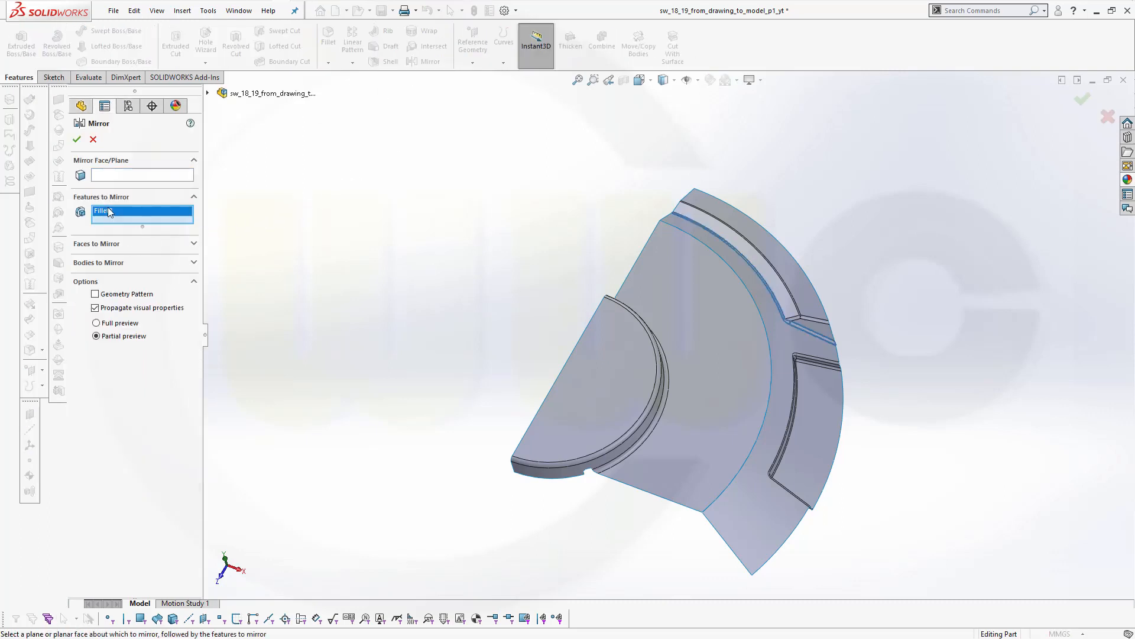
right_click(117, 212)
click(141, 231)
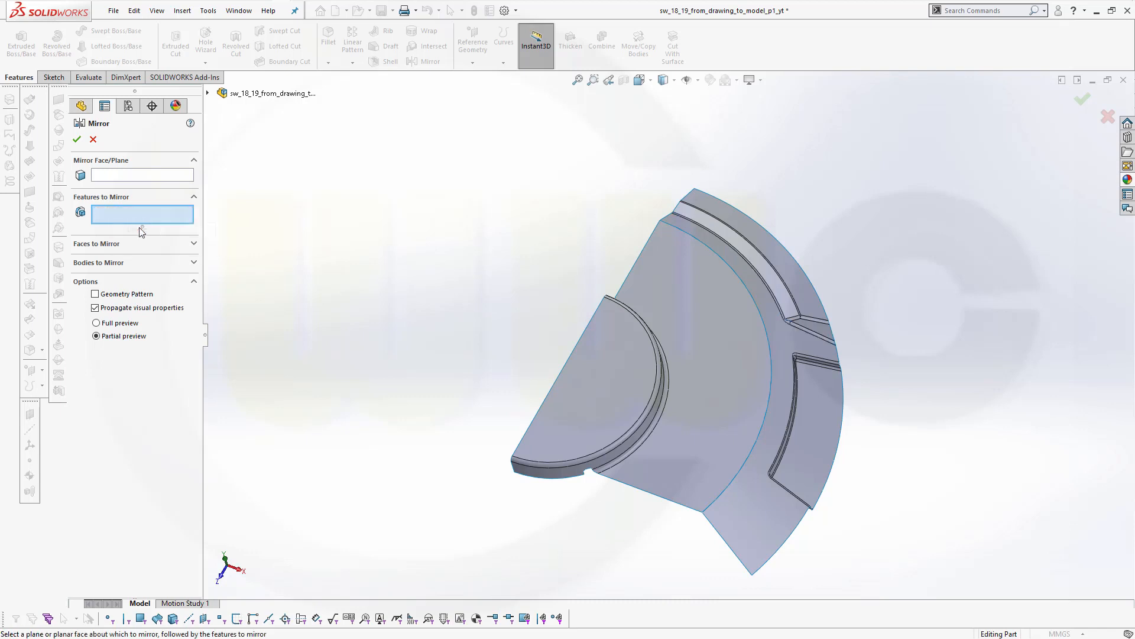
click(132, 179)
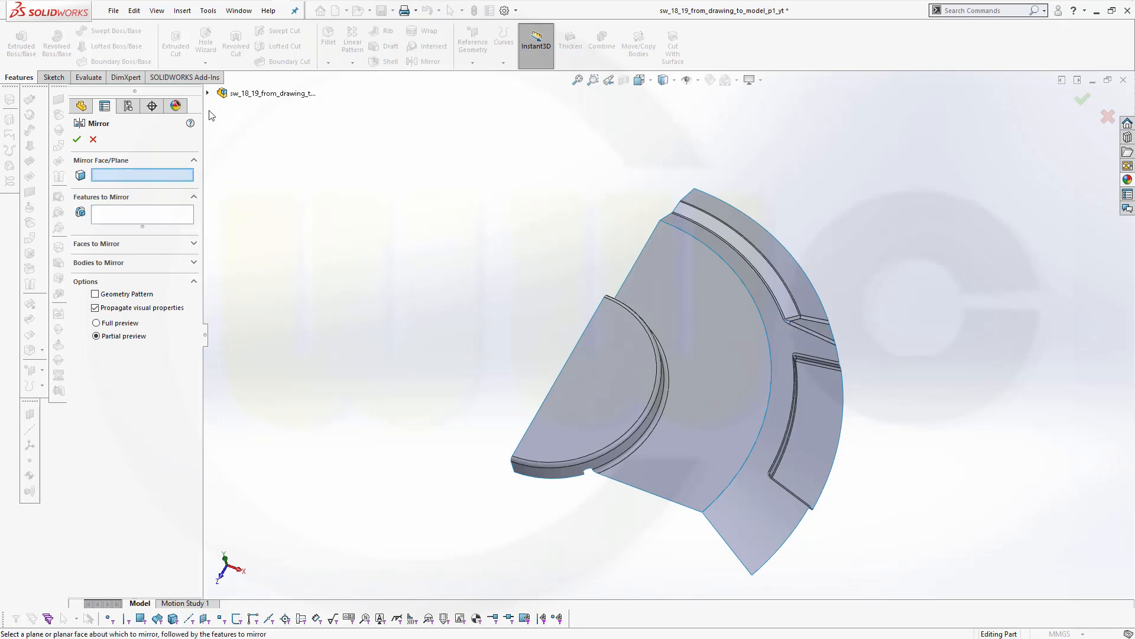
click(209, 93)
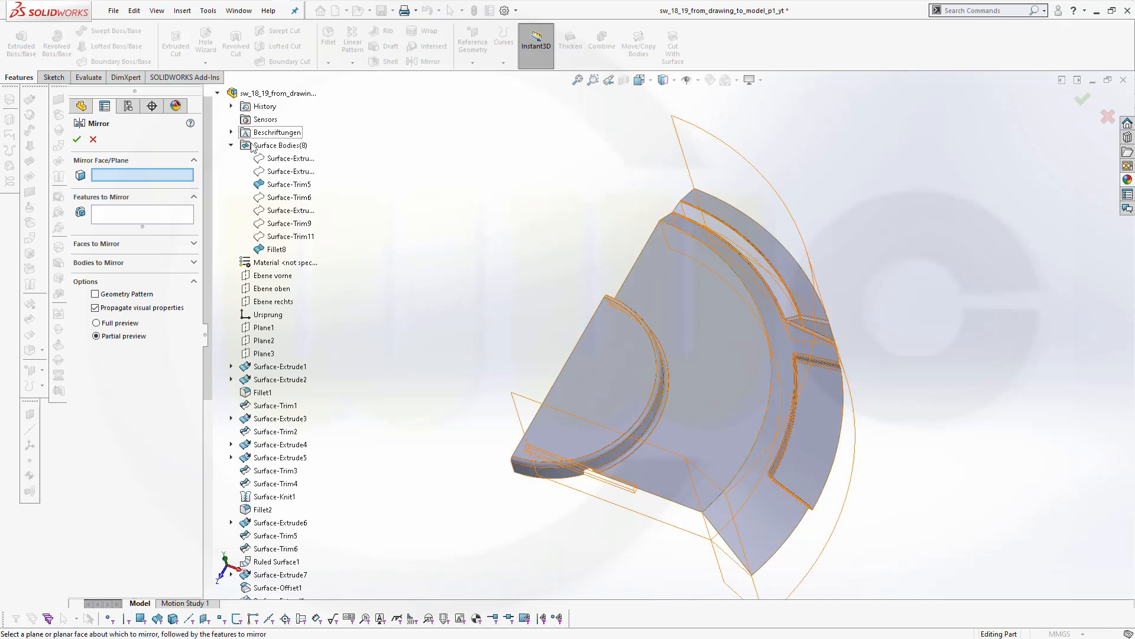
click(286, 303)
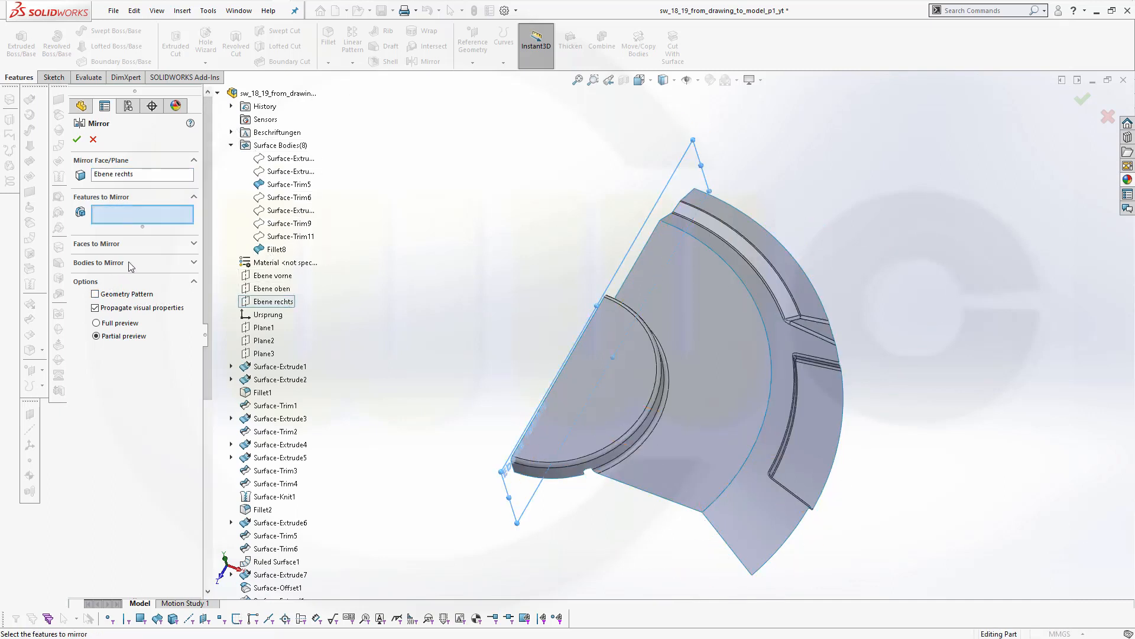
click(193, 262)
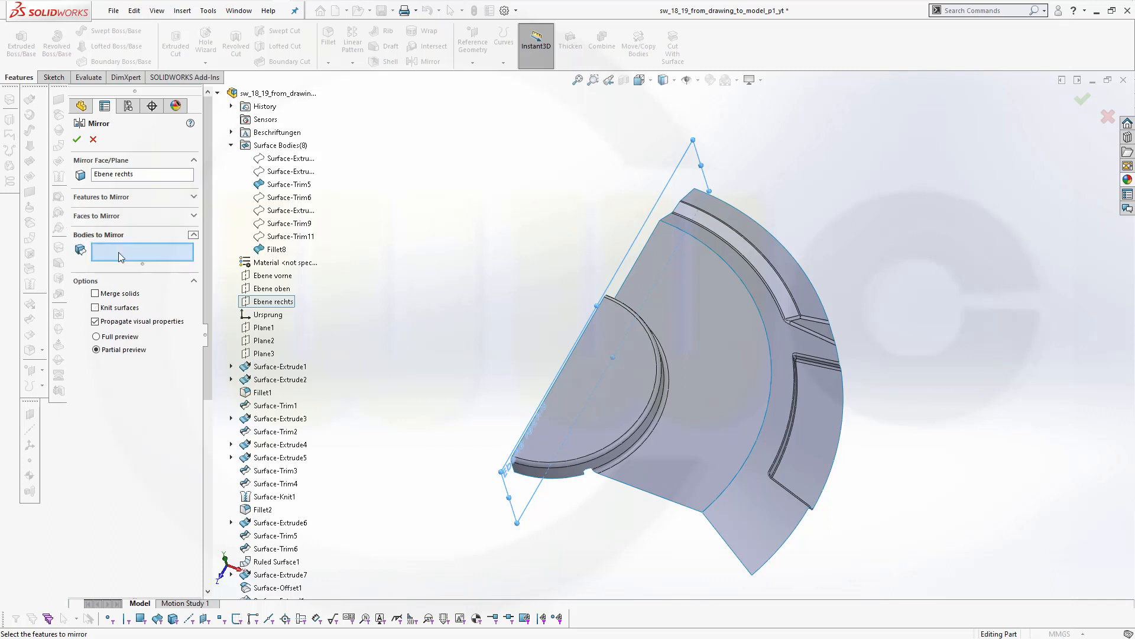
click(743, 407)
click(77, 140)
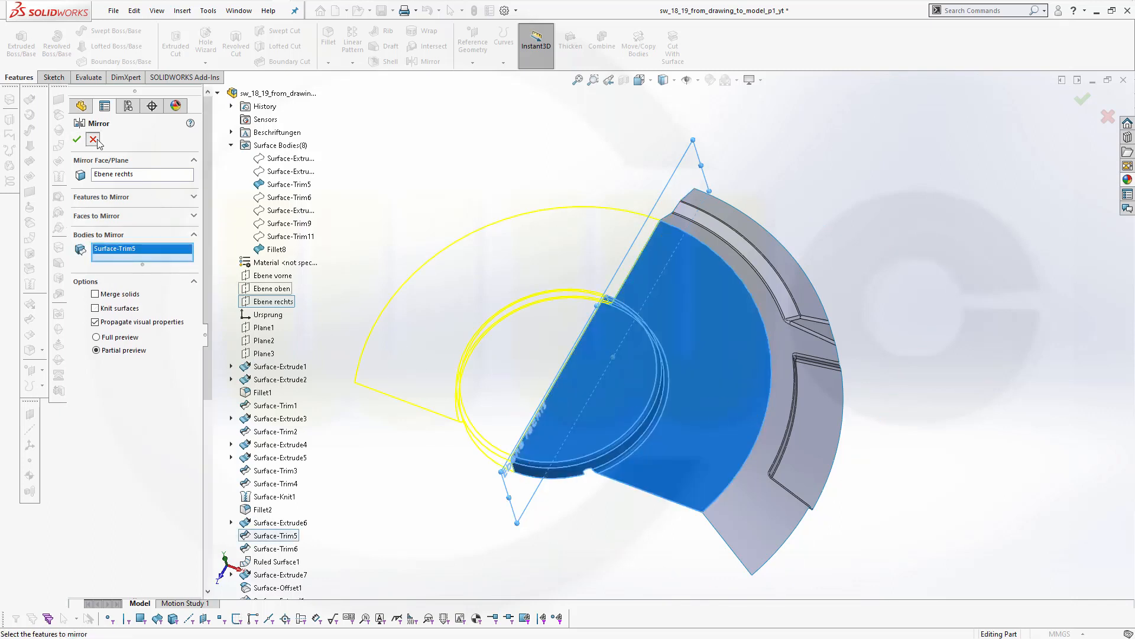
Knit the inner surface with the raised semicircular cap to the filleted outer flange surface, with Merge entities off
middle_drag(1001, 398, 704, 317)
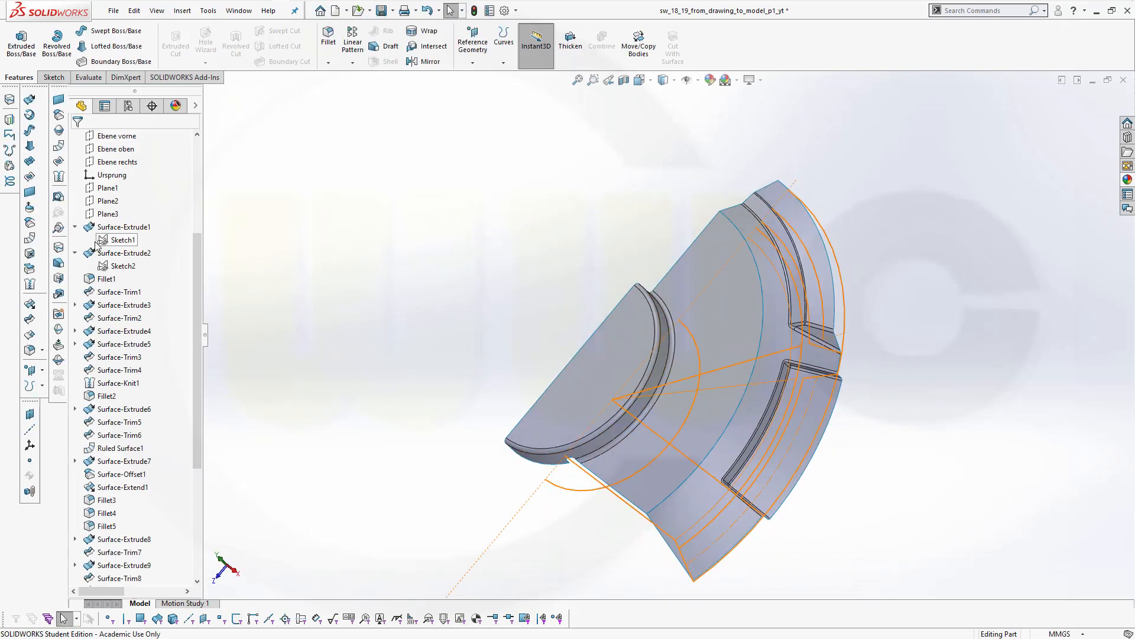
click(30, 283)
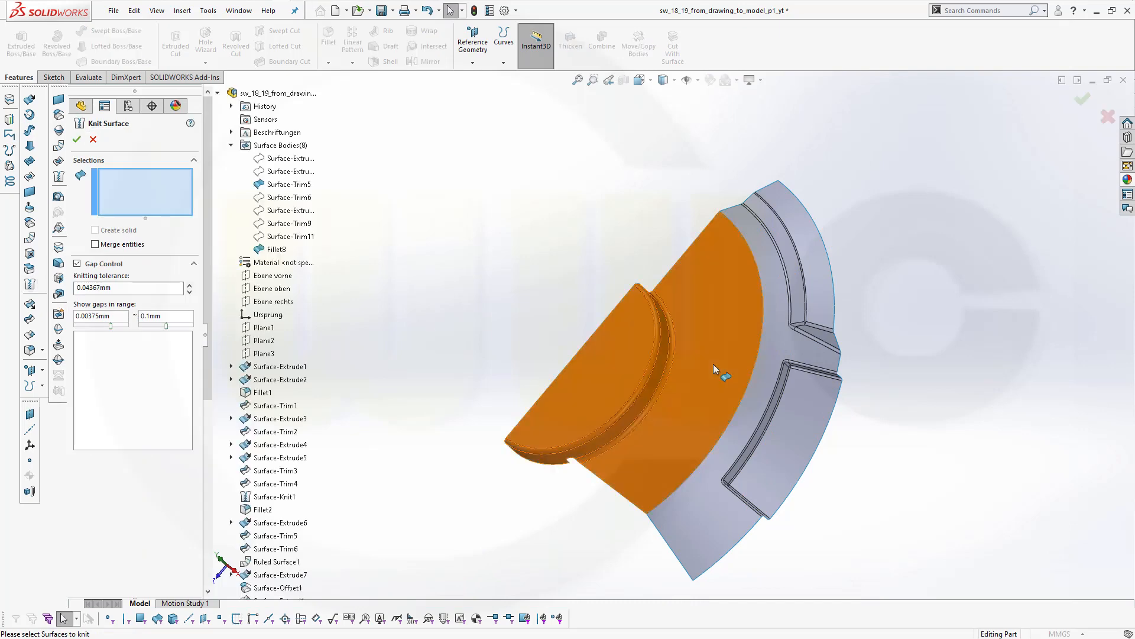
click(713, 364)
click(778, 341)
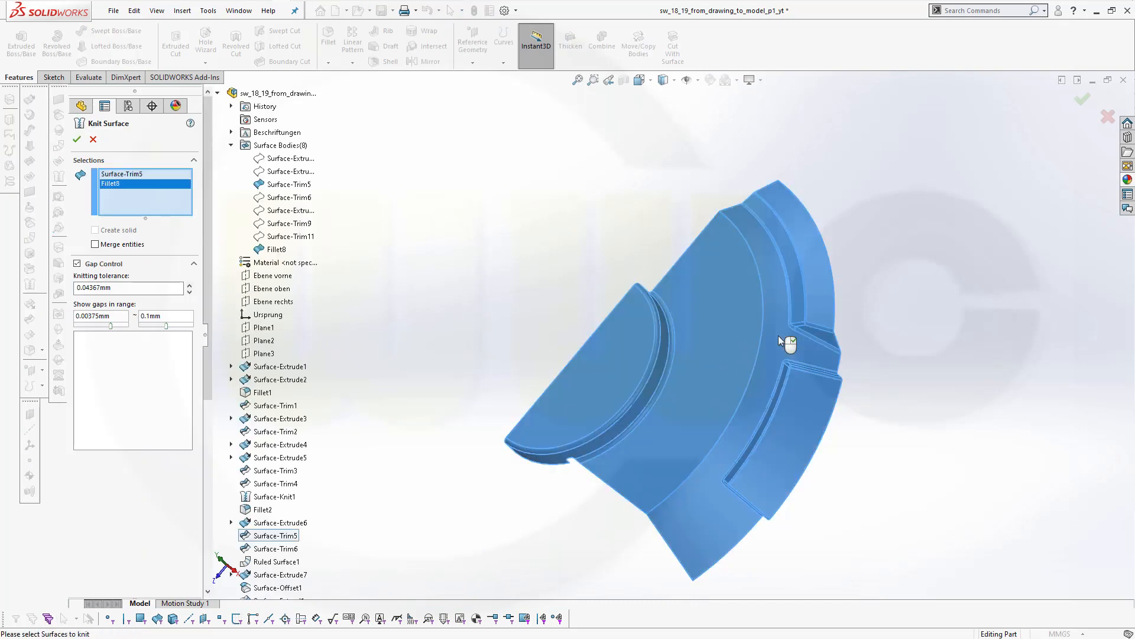
click(76, 139)
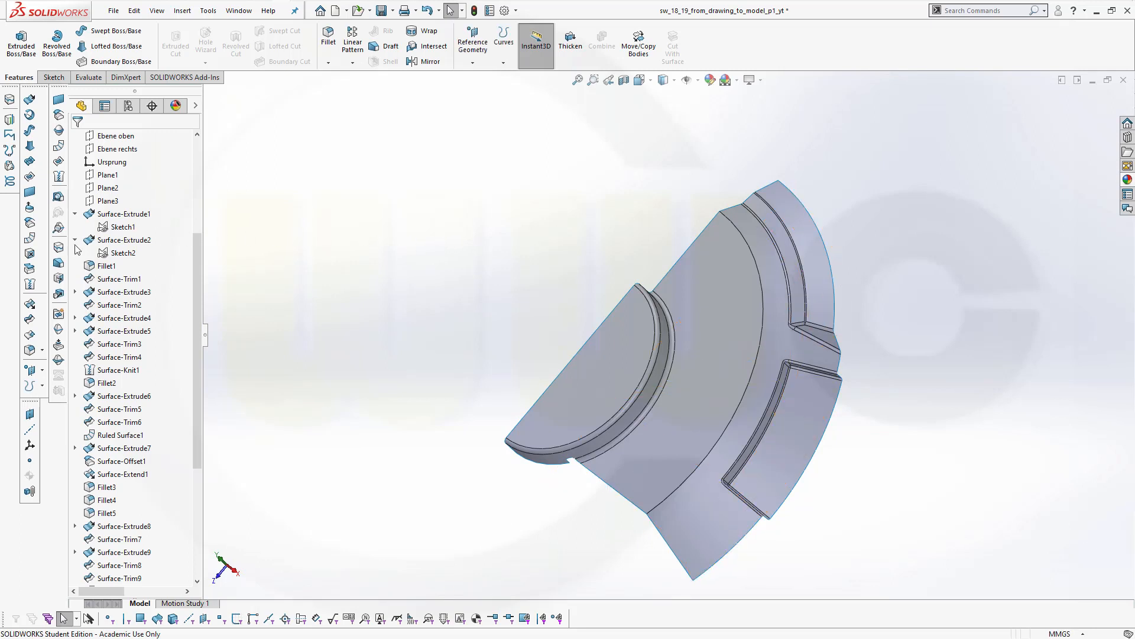
Fillet the long curved edge between the flat inner surface and the outer flange surface with a constant symmetric radius of 5.5 mm
click(29, 350)
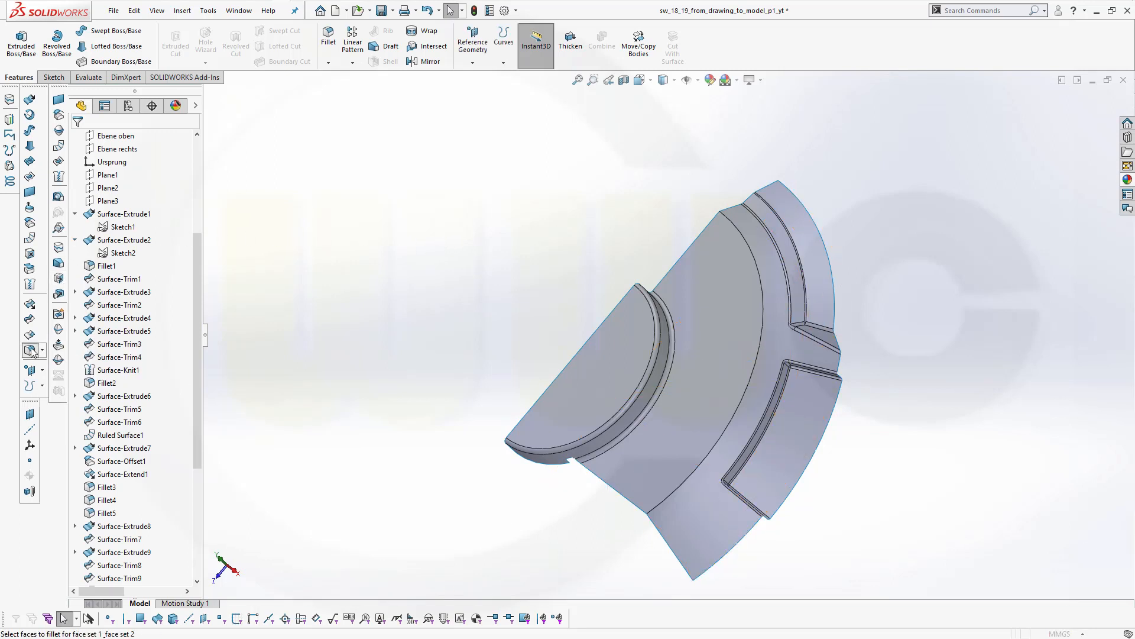
click(89, 195)
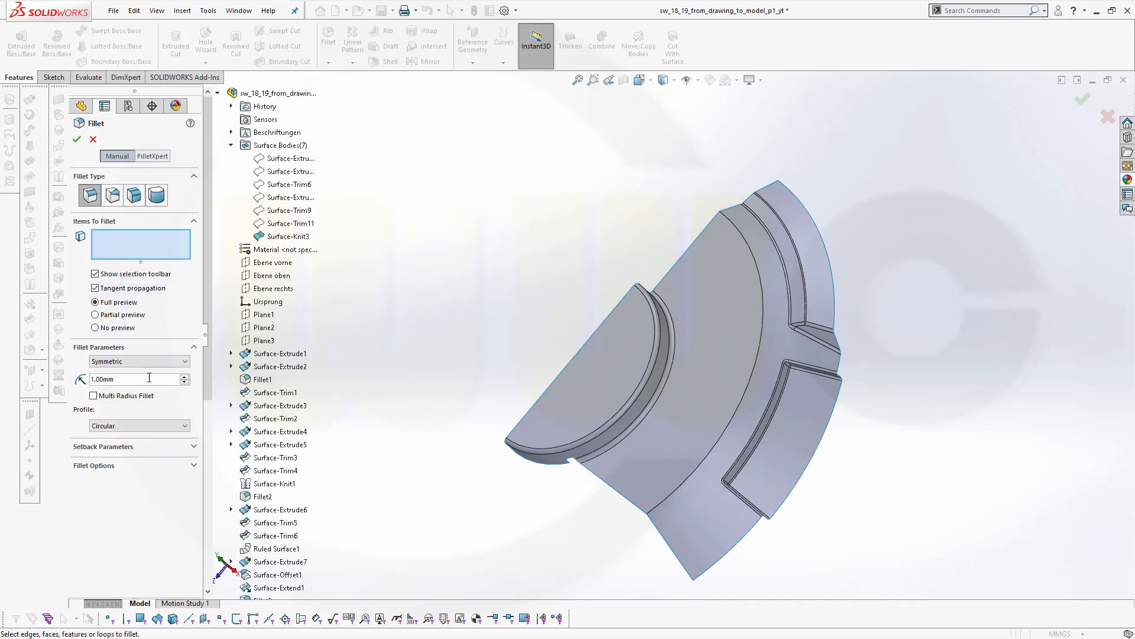
text(5.5)
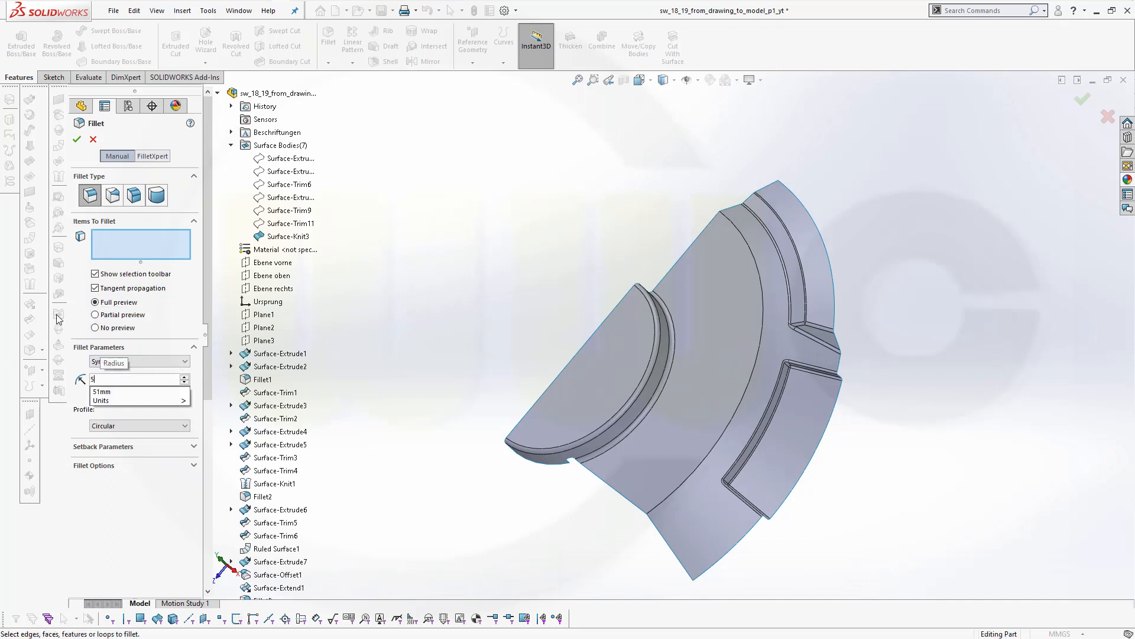
key(Return)
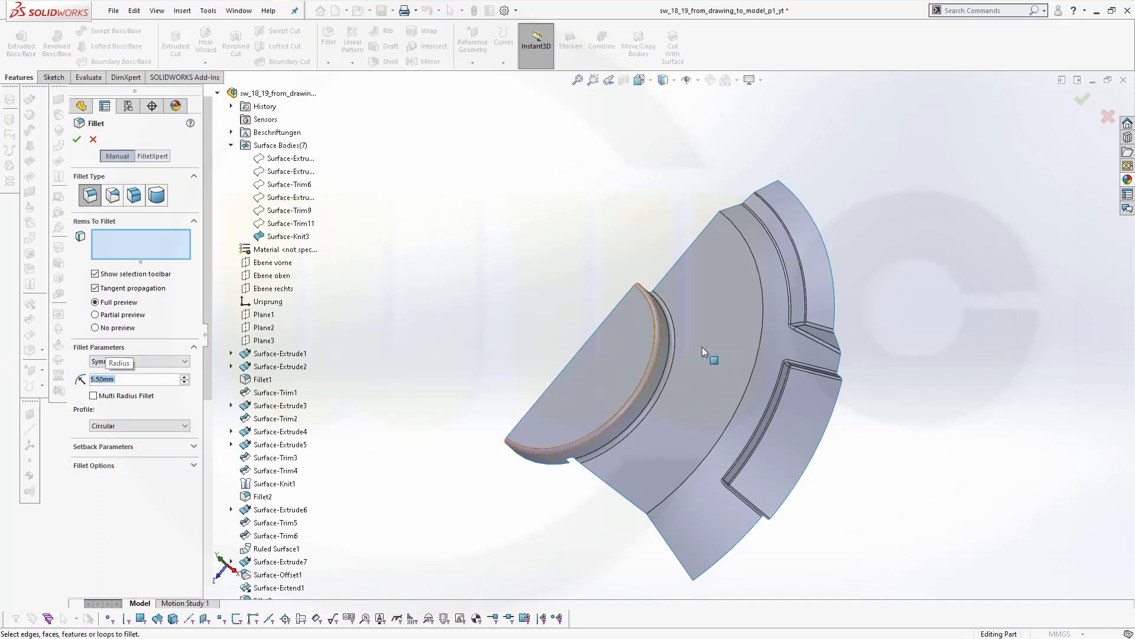
click(750, 388)
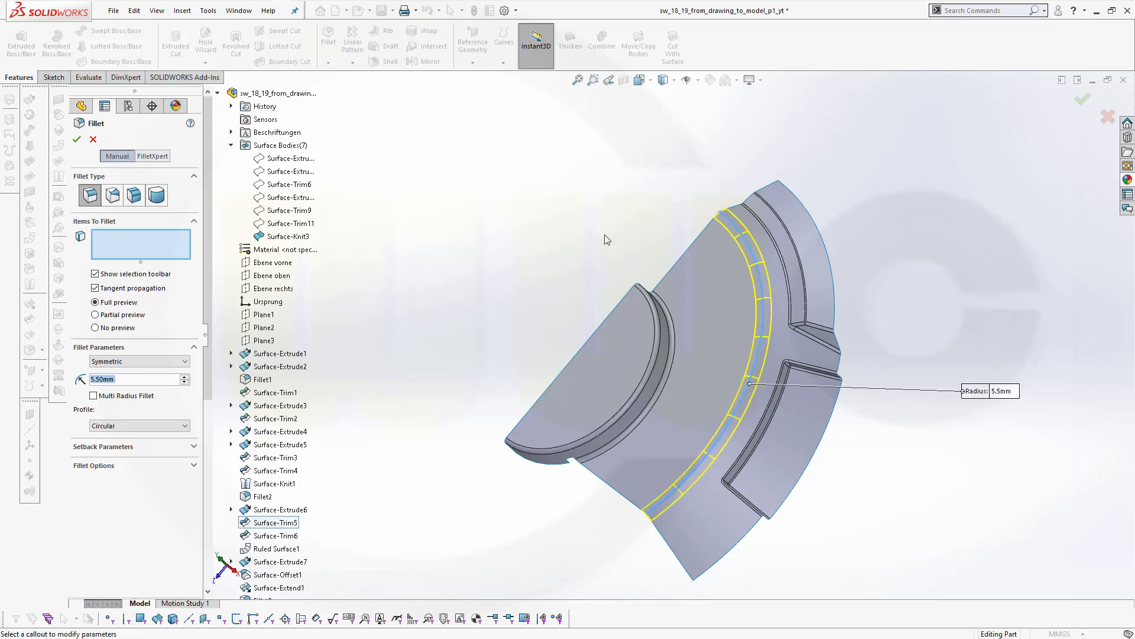
click(76, 139)
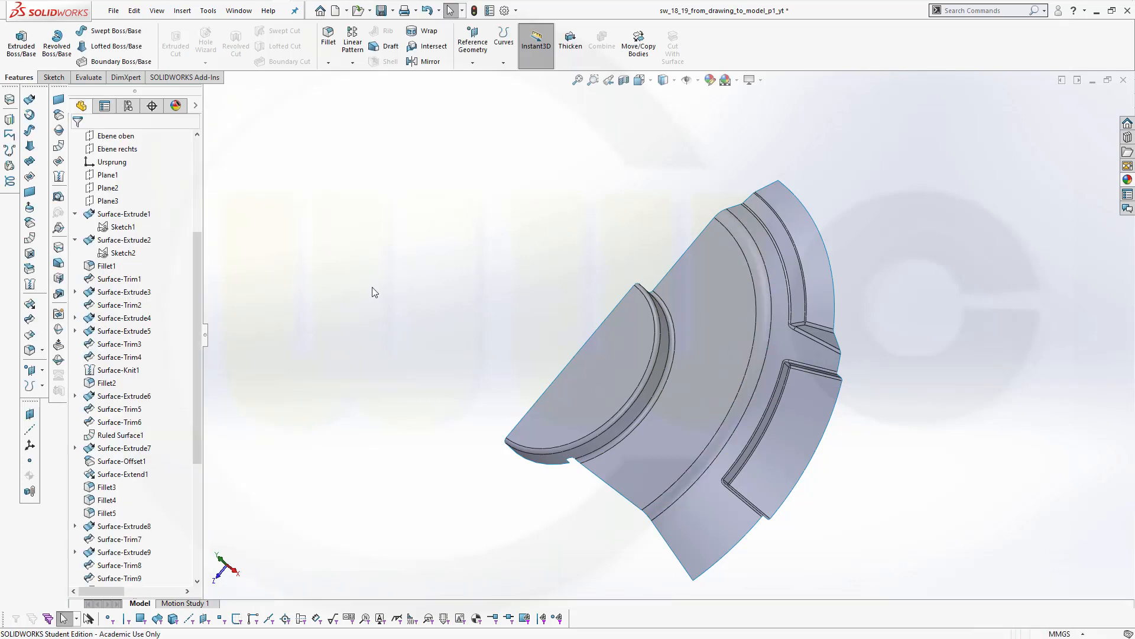
Mirror the filleted surface body about the Ebene rechts plane, removing Fillet9 from the features to mirror
click(430, 61)
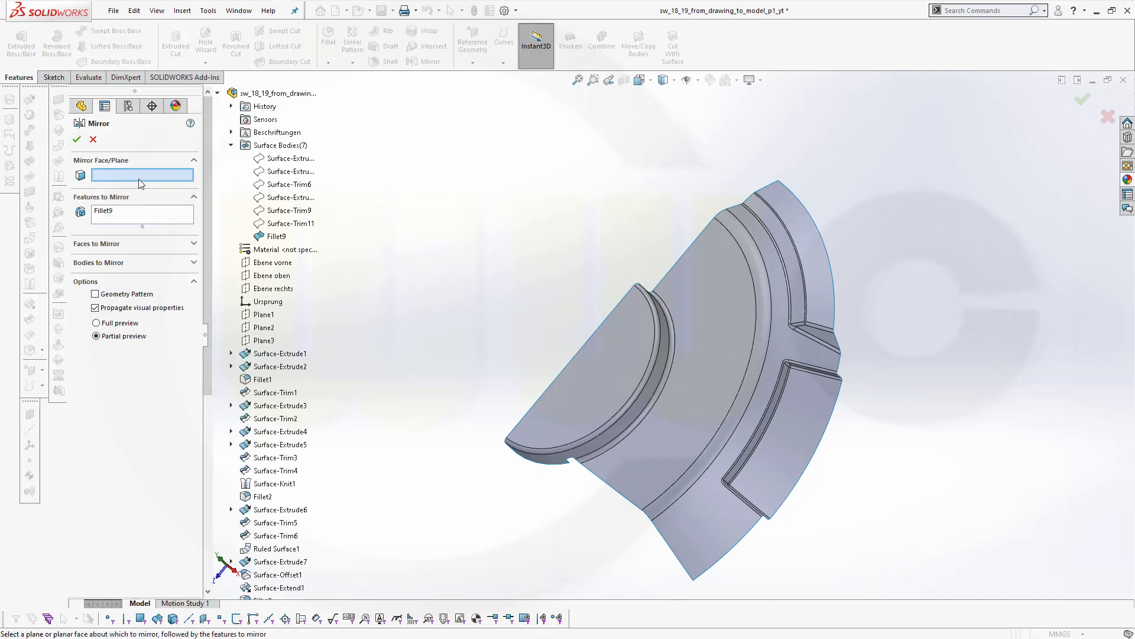
click(273, 288)
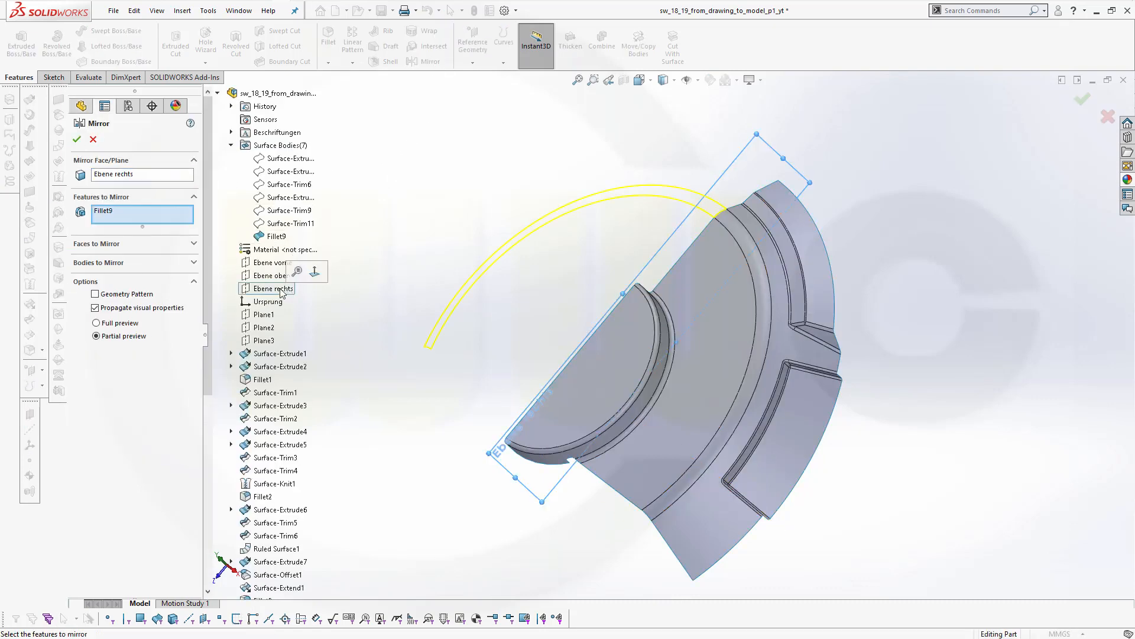
right_click(115, 214)
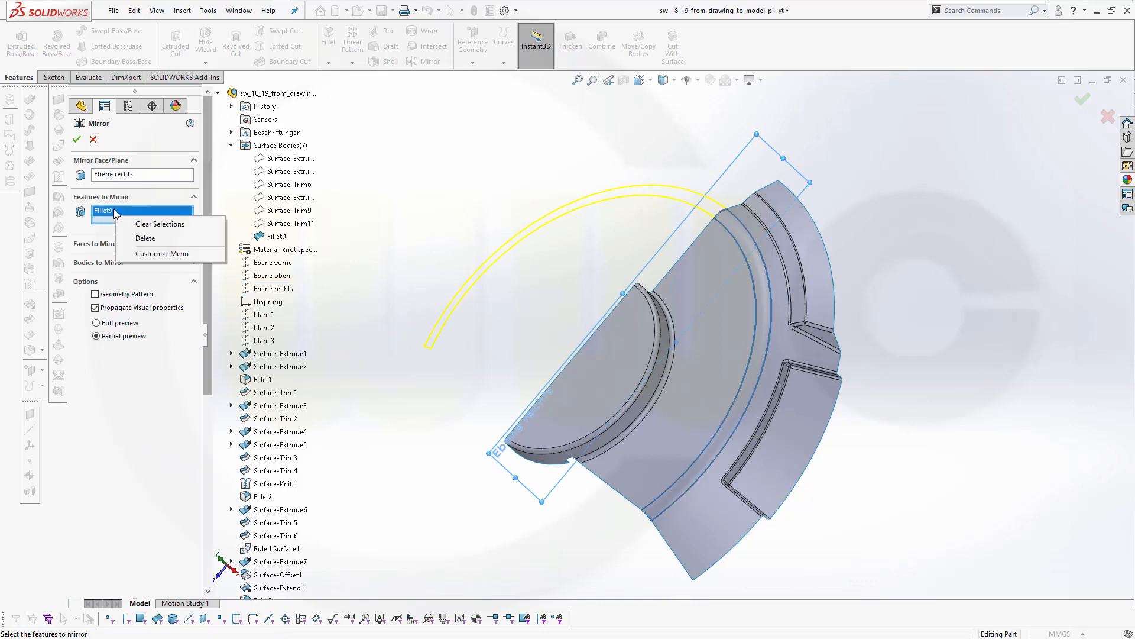
click(145, 237)
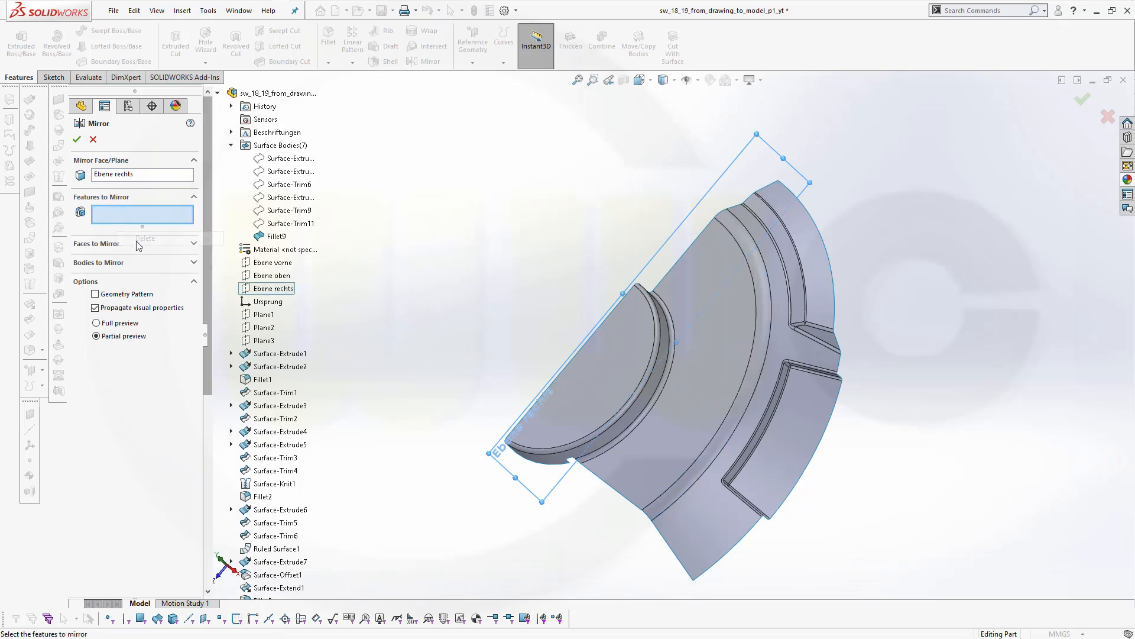
click(98, 263)
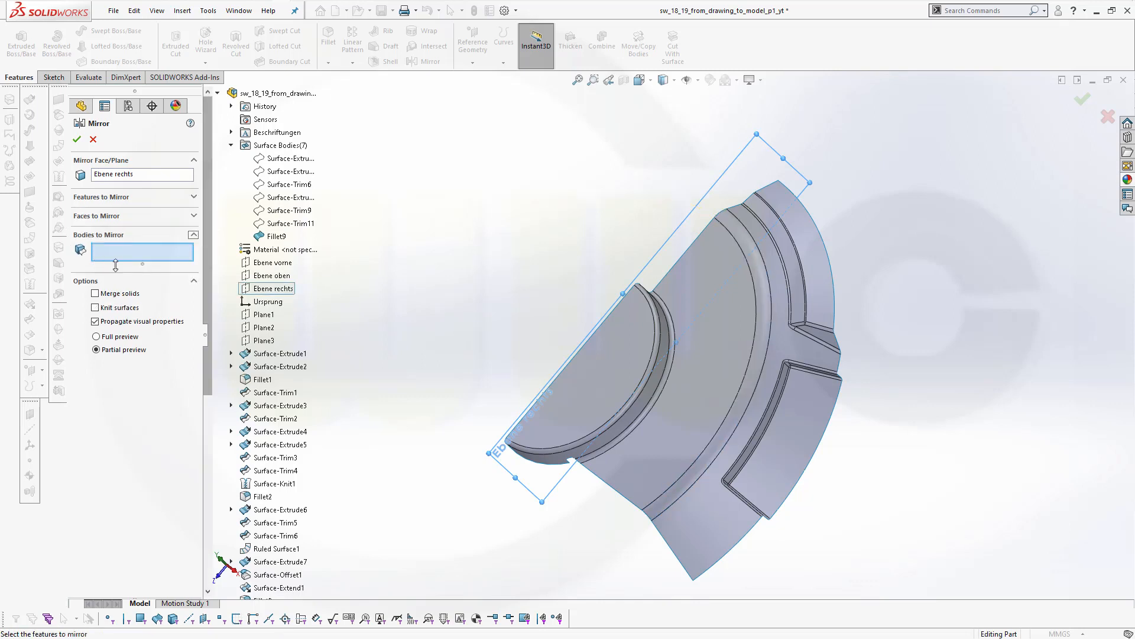
click(695, 399)
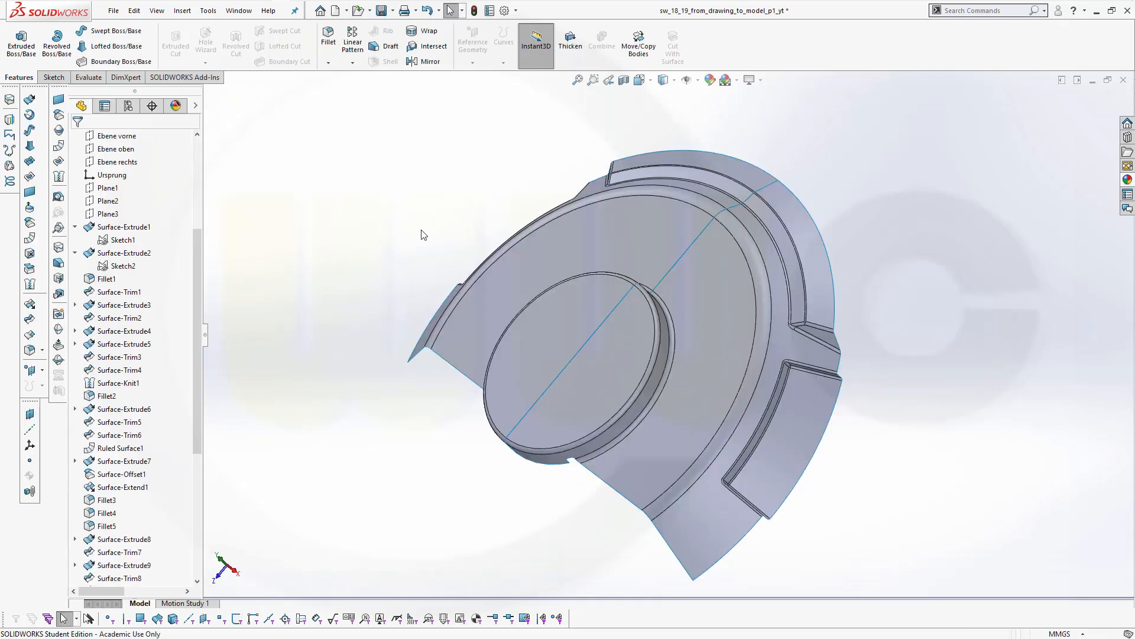
Examine the seam between the original and mirrored halves closely where it crosses the outer flange
middle_drag(469, 236, 492, 333)
scroll(780, 177, up, 3)
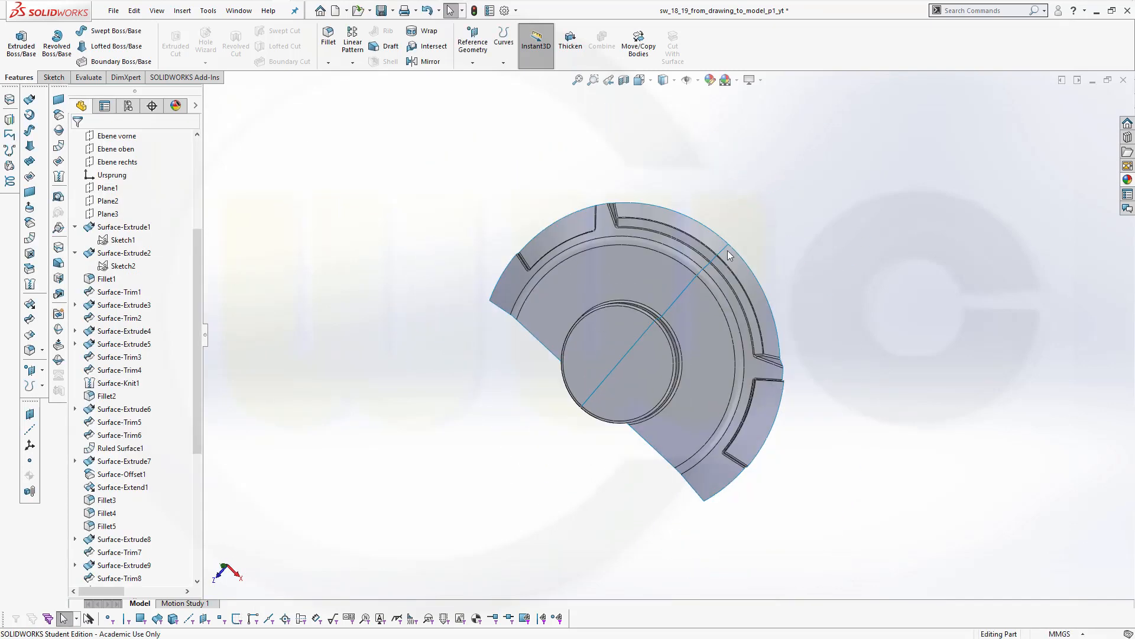
scroll(698, 275, down, 3)
scroll(664, 355, down, 4)
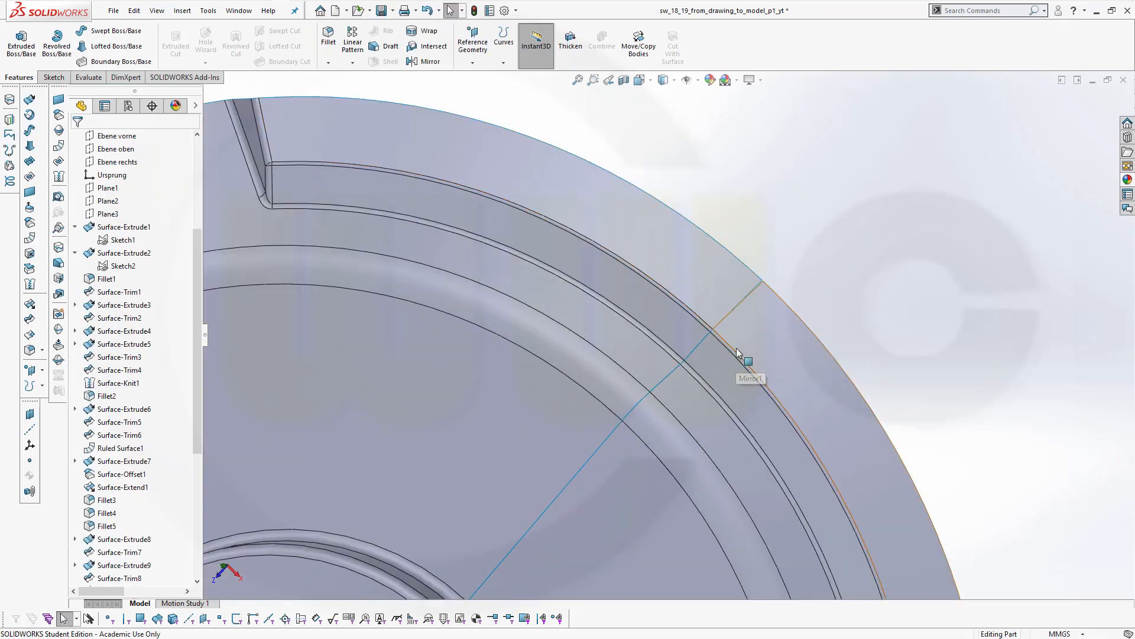
scroll(739, 352, down, 5)
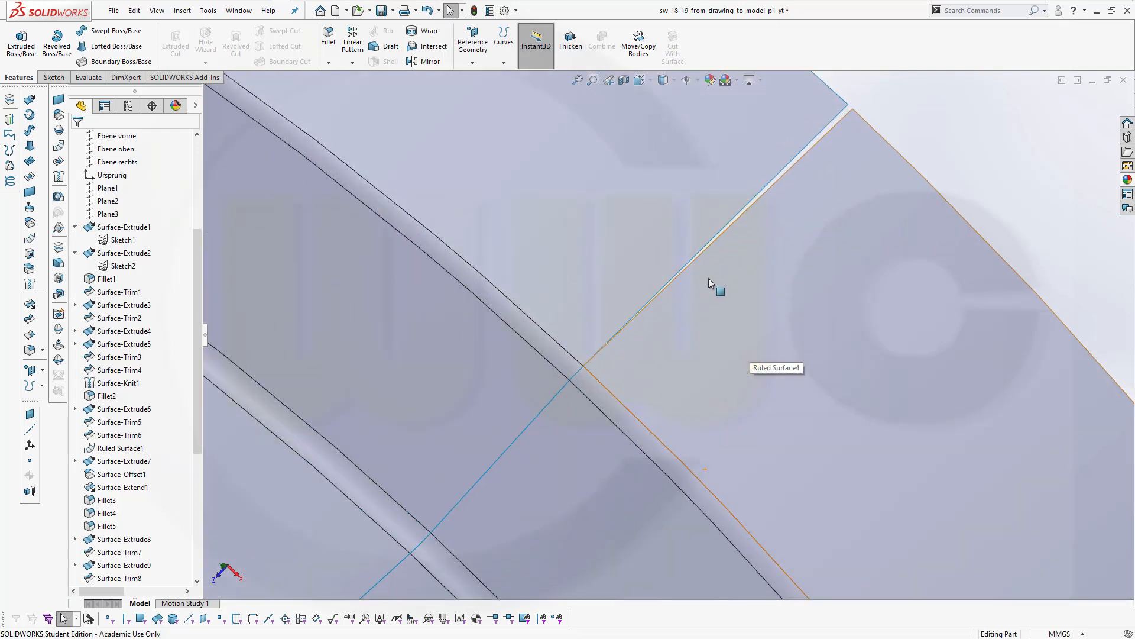
scroll(715, 275, up, 6)
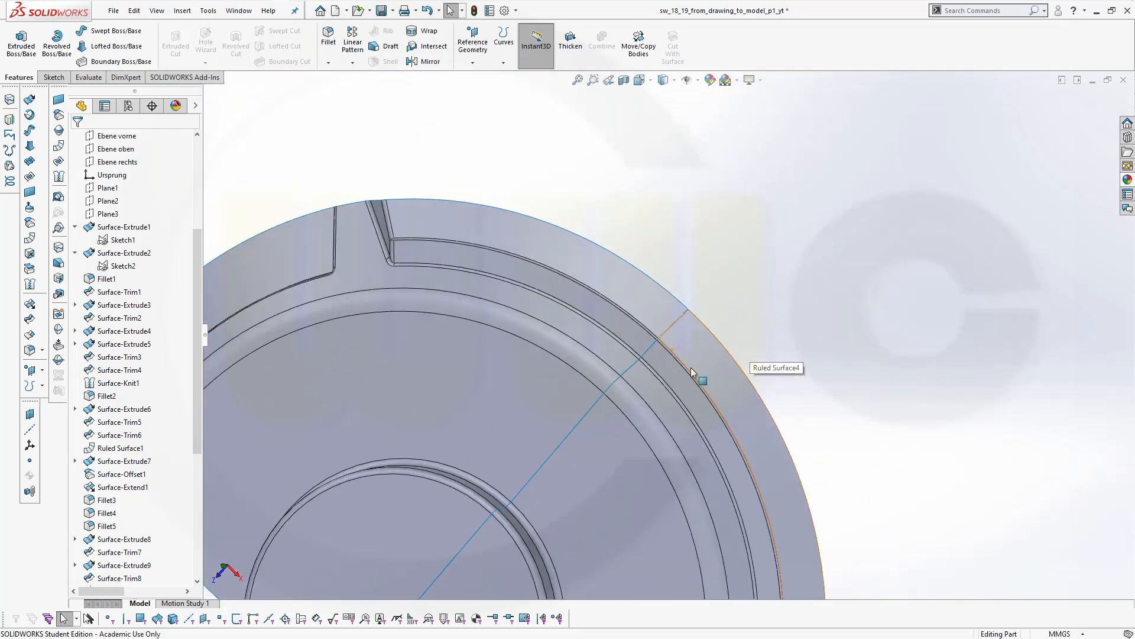
scroll(692, 372, up, 4)
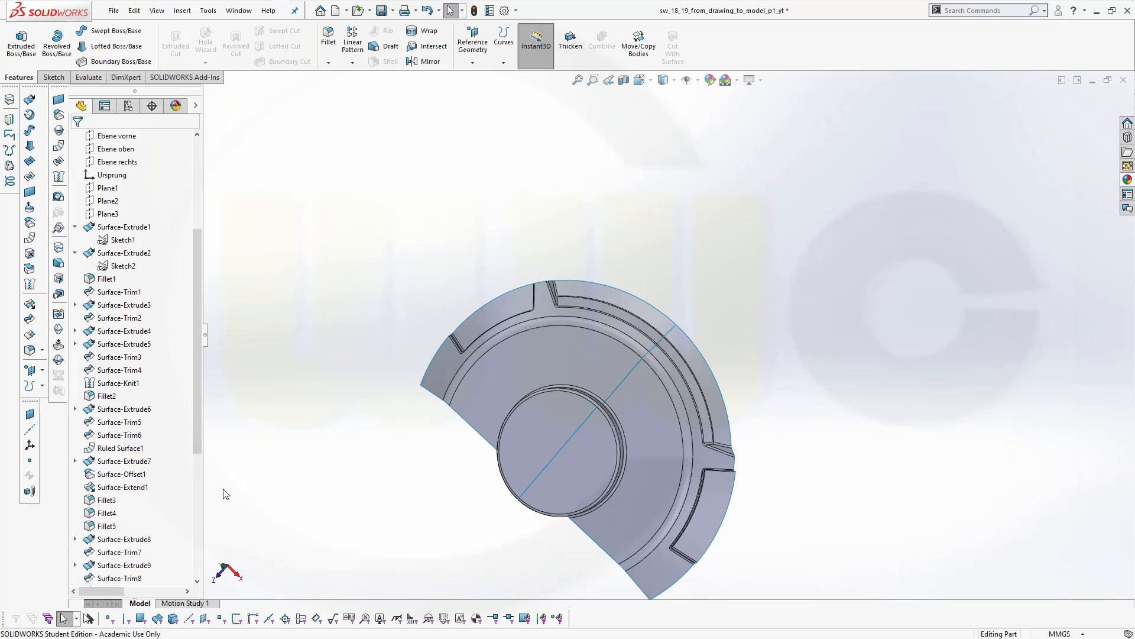
Roll the feature history back to between Fillet7 and Fillet8
drag(199, 440, 149, 592)
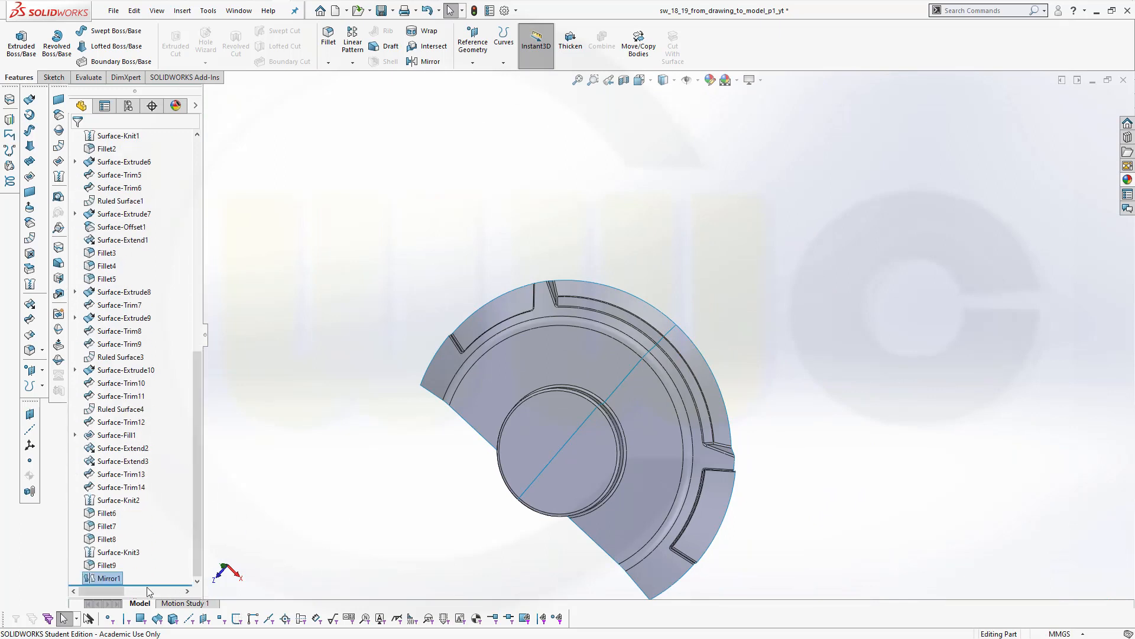
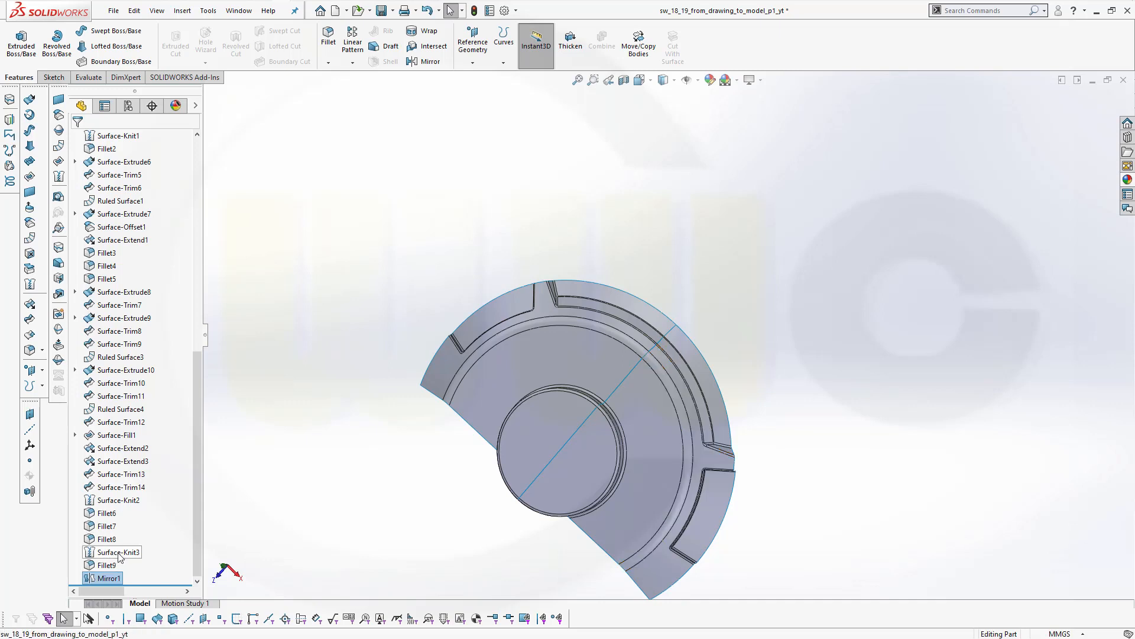
click(166, 556)
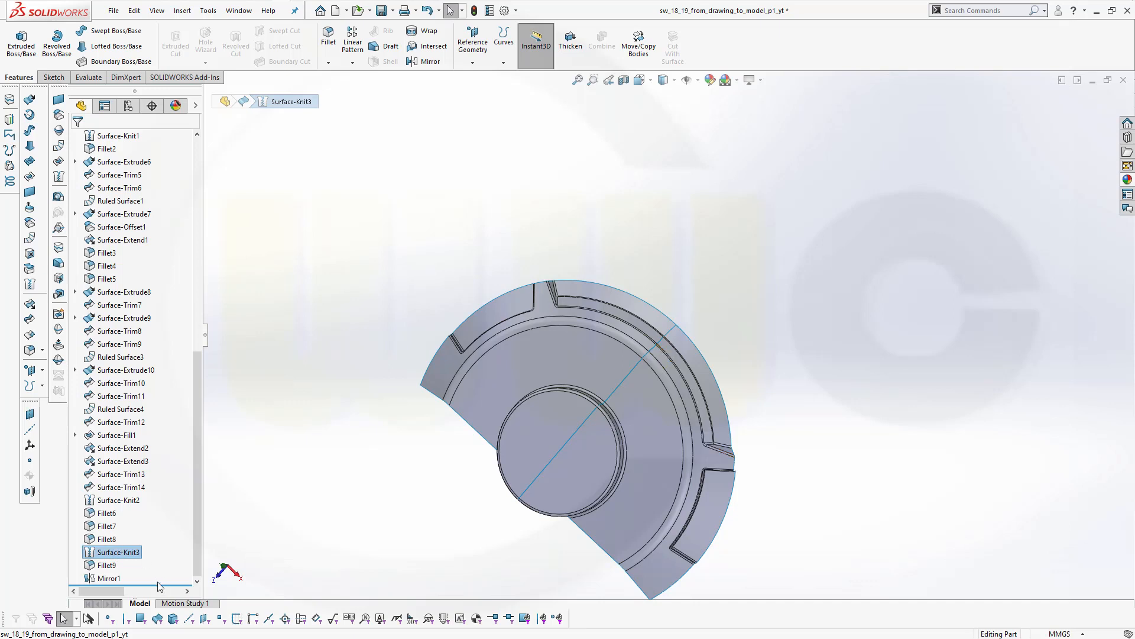
drag(164, 585, 165, 531)
middle_drag(618, 313, 643, 338)
scroll(643, 338, down, 2)
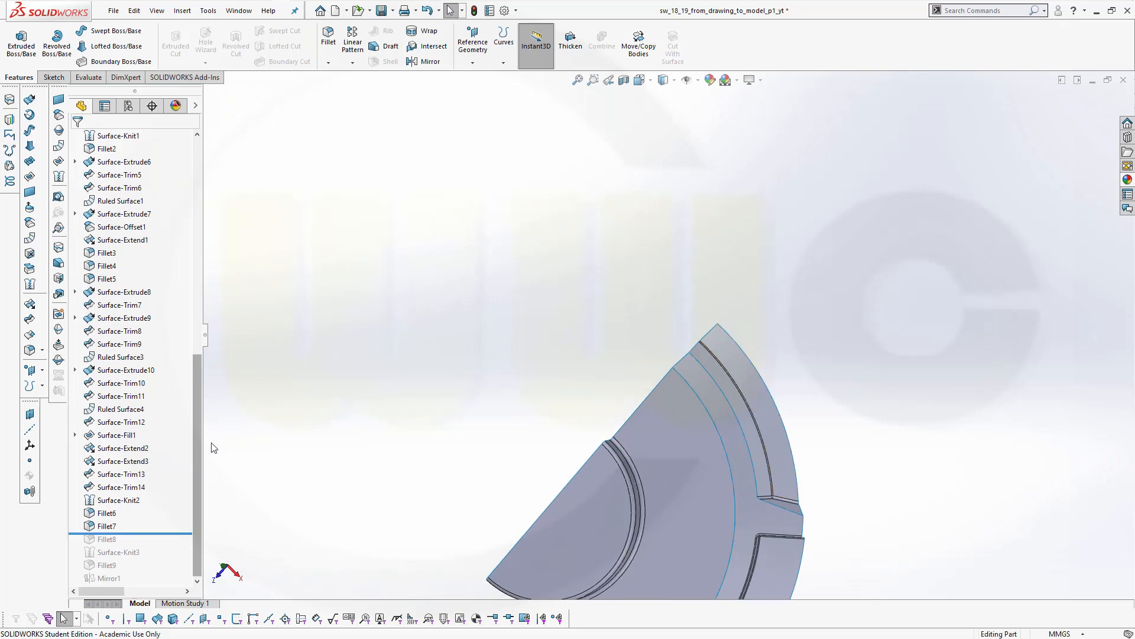
click(30, 304)
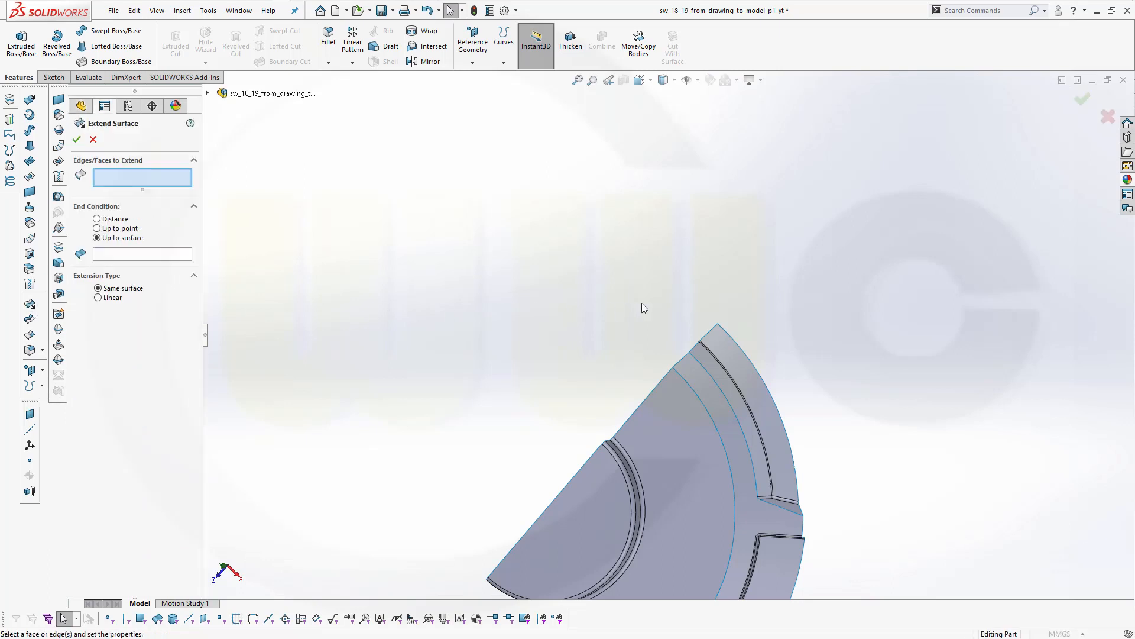
click(707, 334)
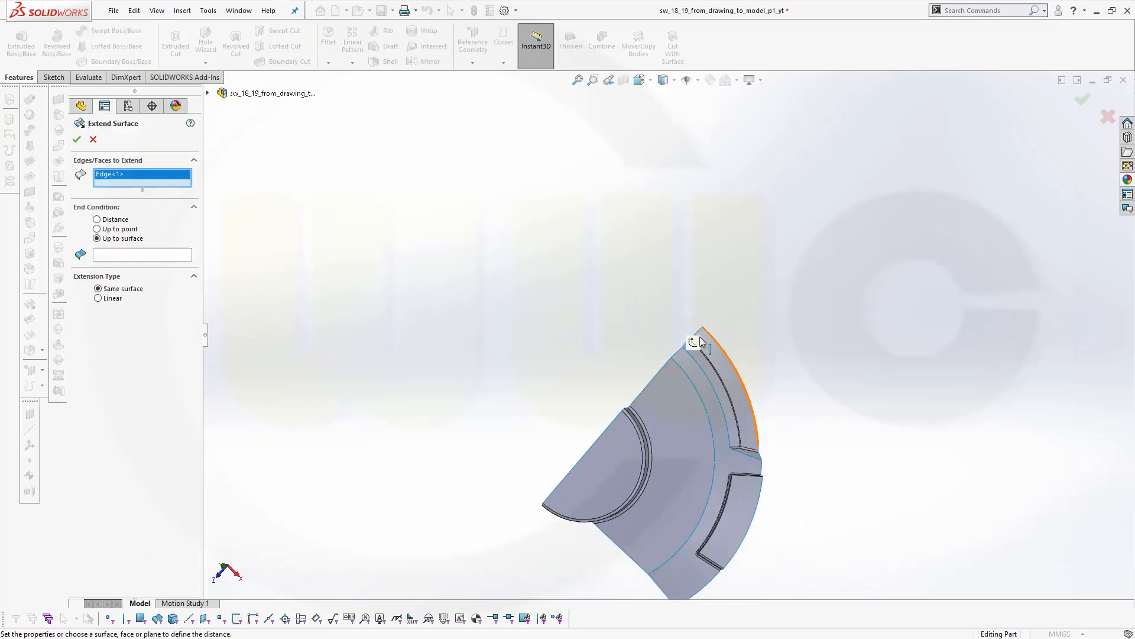
scroll(695, 335, down, 5)
scroll(629, 275, up, 2)
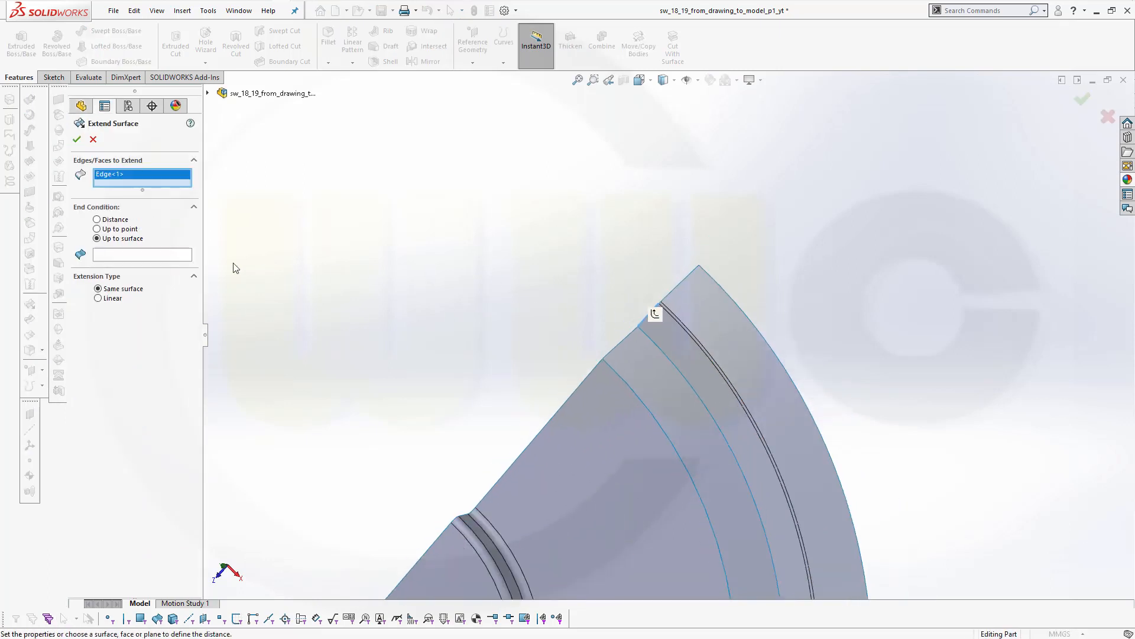
key(Escape)
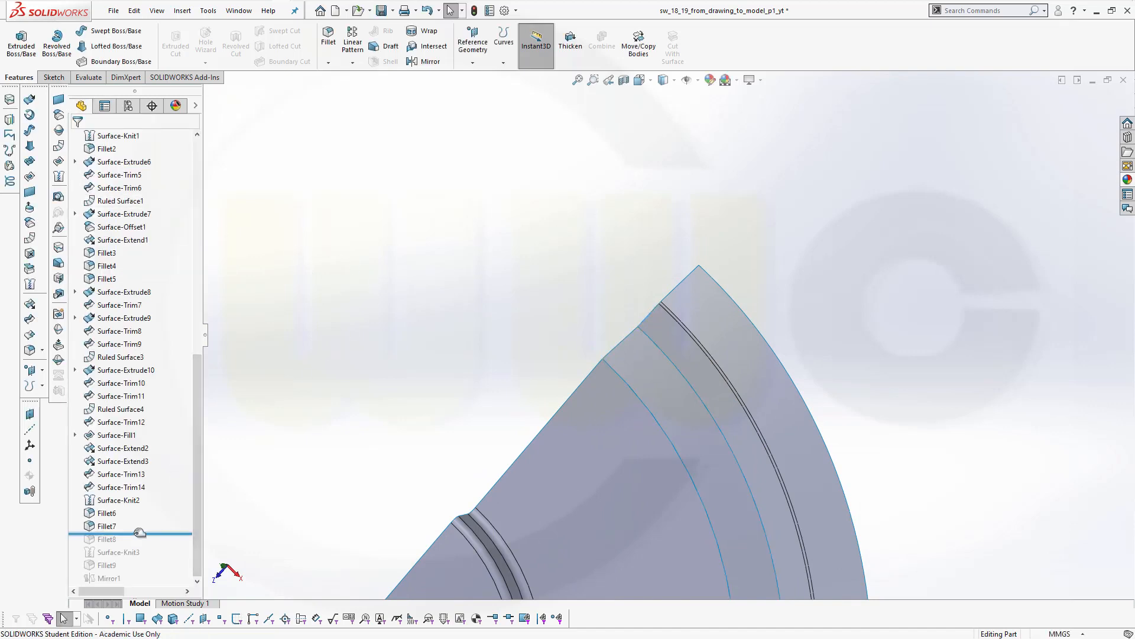
Insert a Same surface extension of the flange's two end edges up to Ebene rechts between Surface-Knit2 and Fillet6, and roll forward past Mirror1
drag(139, 532, 146, 506)
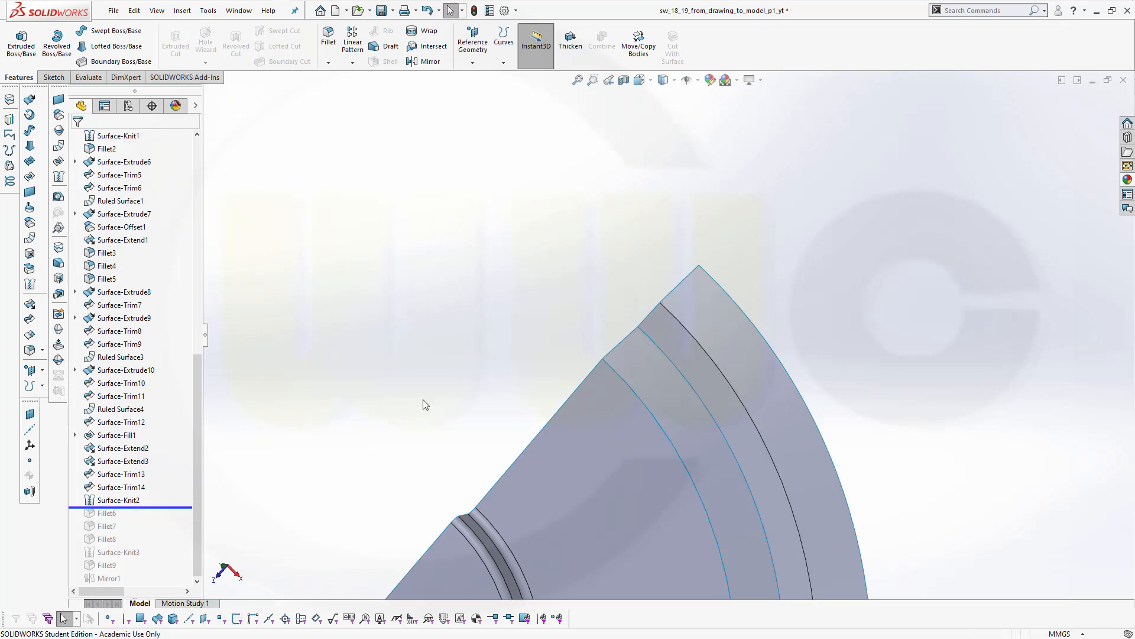
click(31, 307)
middle_drag(401, 309, 629, 304)
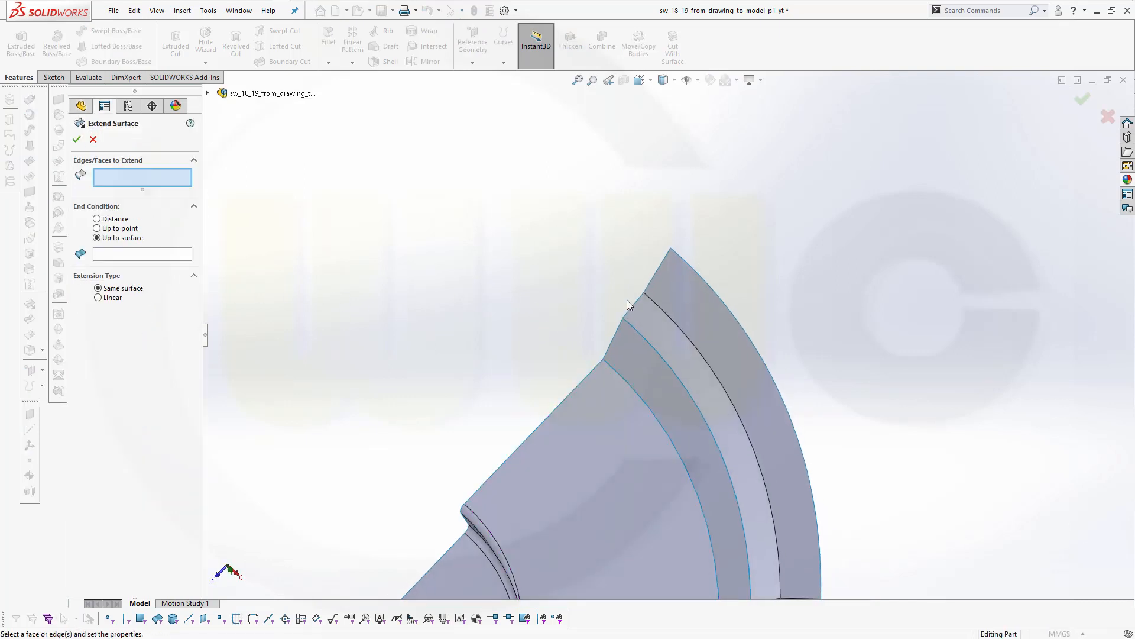
click(637, 305)
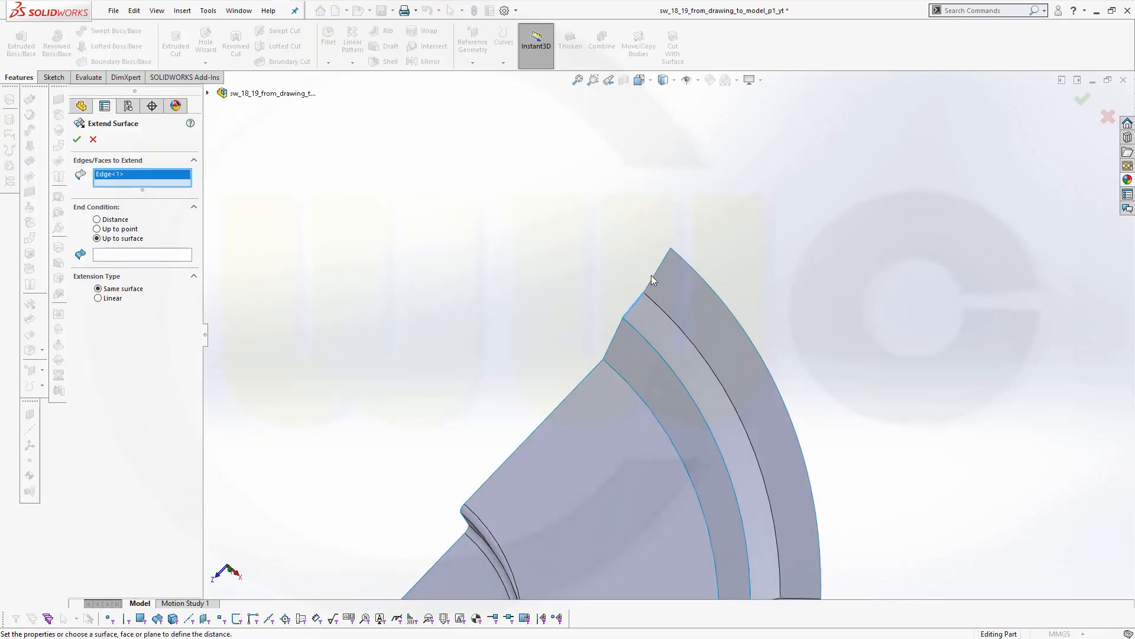
click(652, 282)
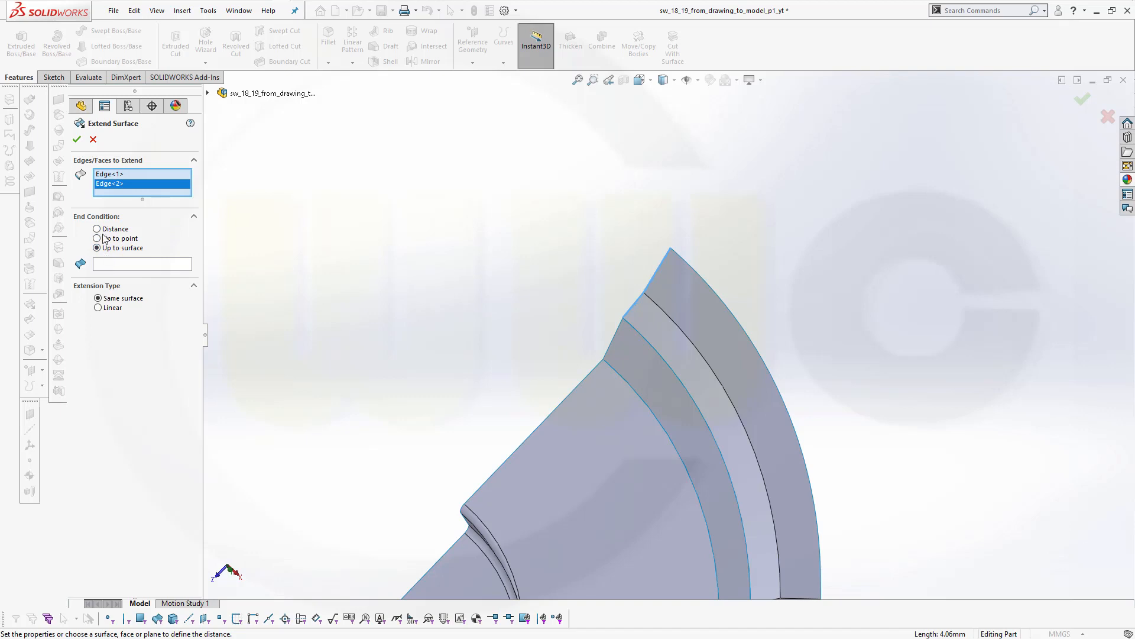
click(98, 229)
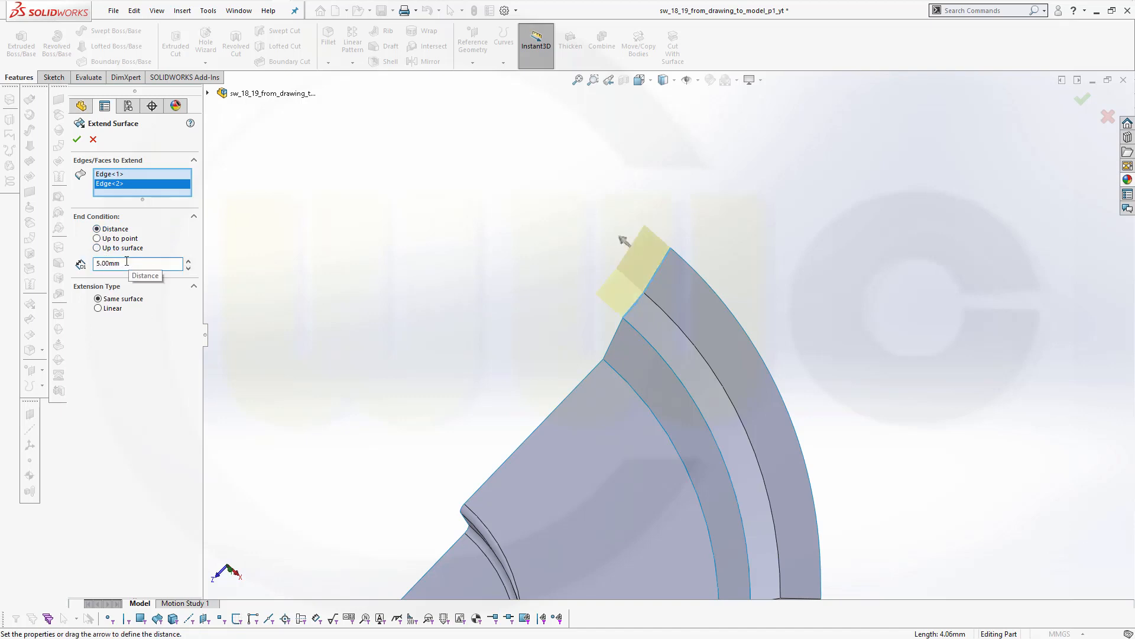
click(98, 248)
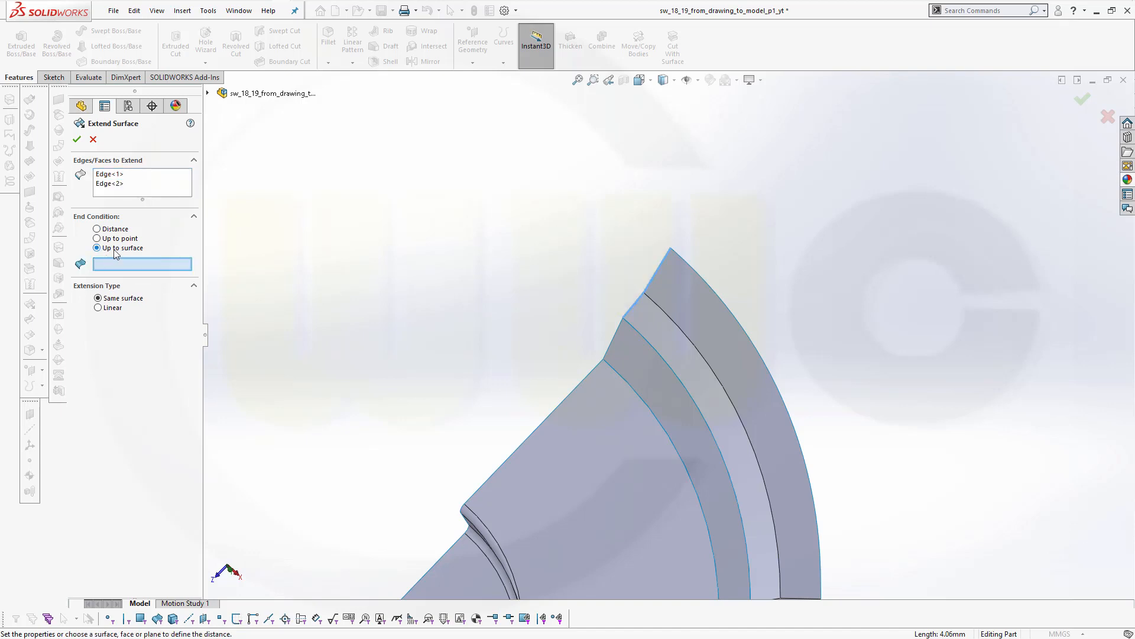
click(207, 93)
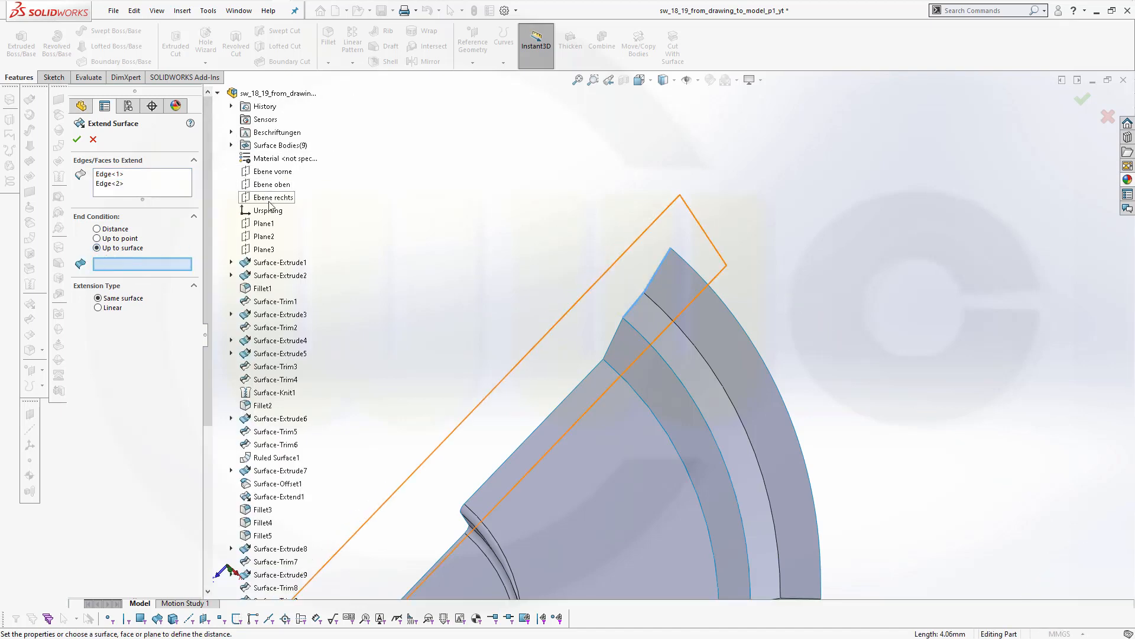
click(271, 201)
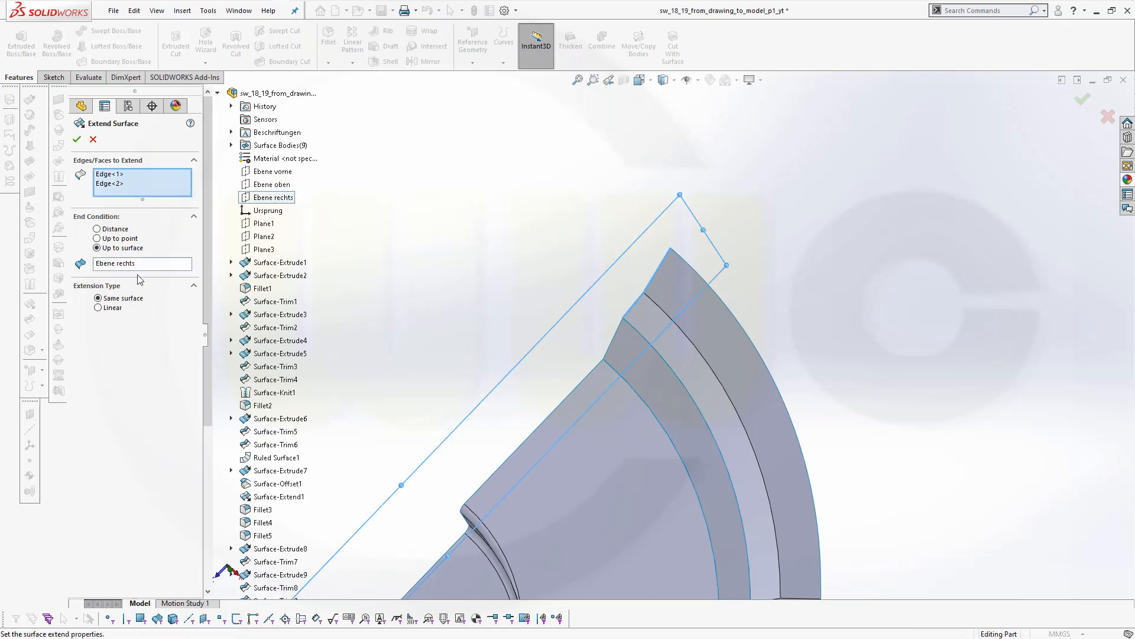
click(77, 140)
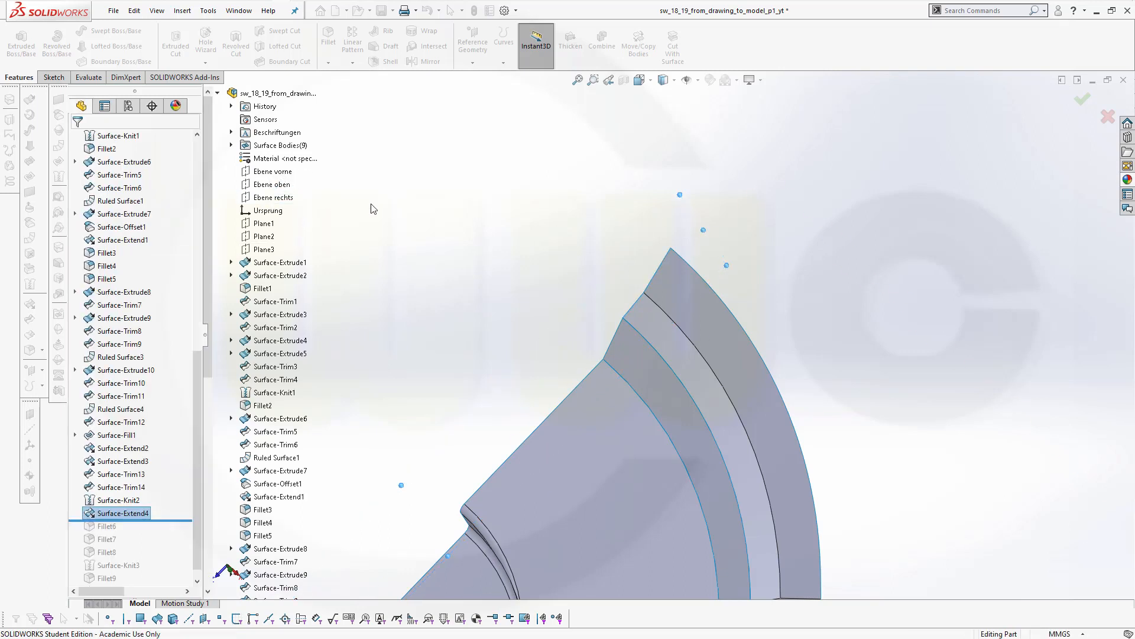
drag(195, 514, 175, 596)
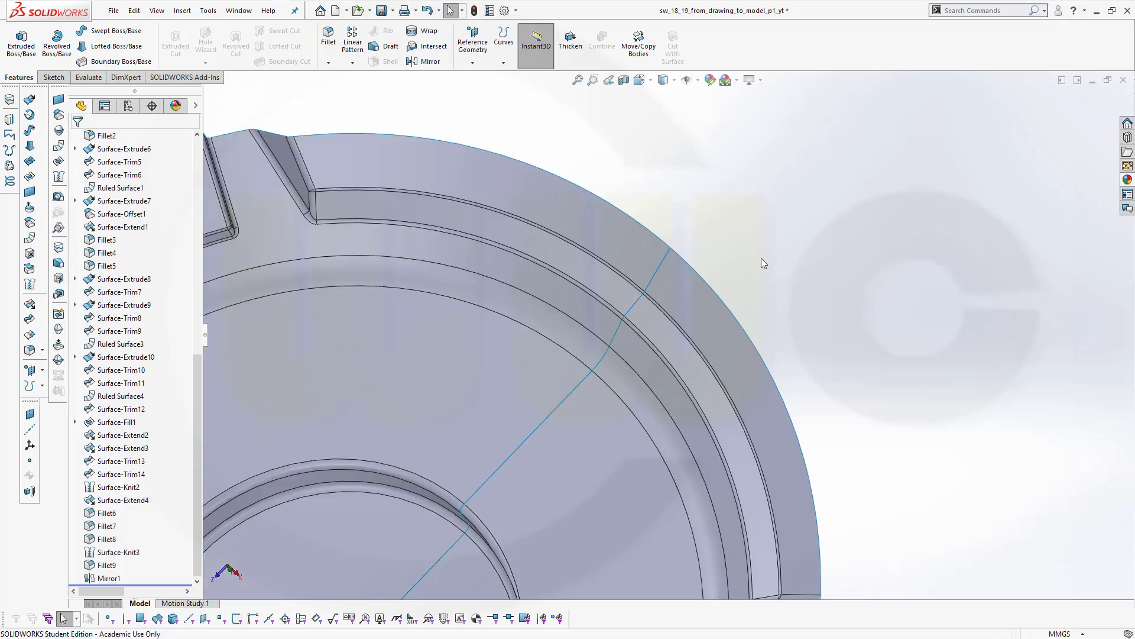
Examine the seam between the two halves closely at the outer flange edge for remaining gaps
mouse_move(489, 299)
middle_down()
mouse_move(418, 309)
mouse_move(450, 285)
mouse_move(495, 289)
middle_up()
scroll(691, 319, down, 9)
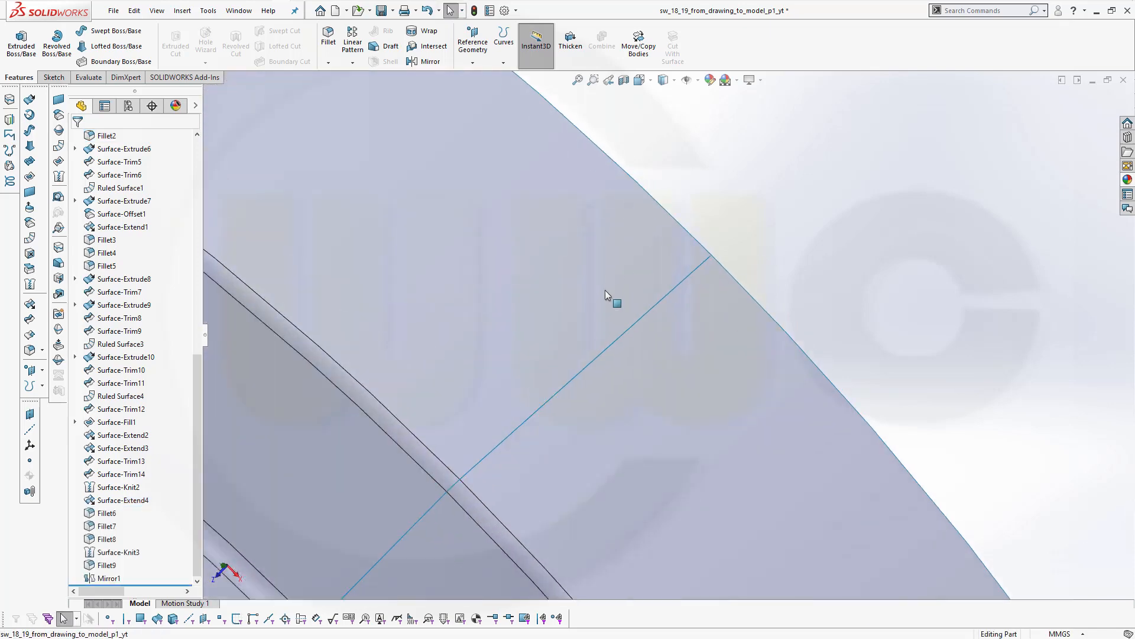
scroll(615, 301, down, 5)
scroll(753, 325, down, 4)
scroll(727, 349, up, 10)
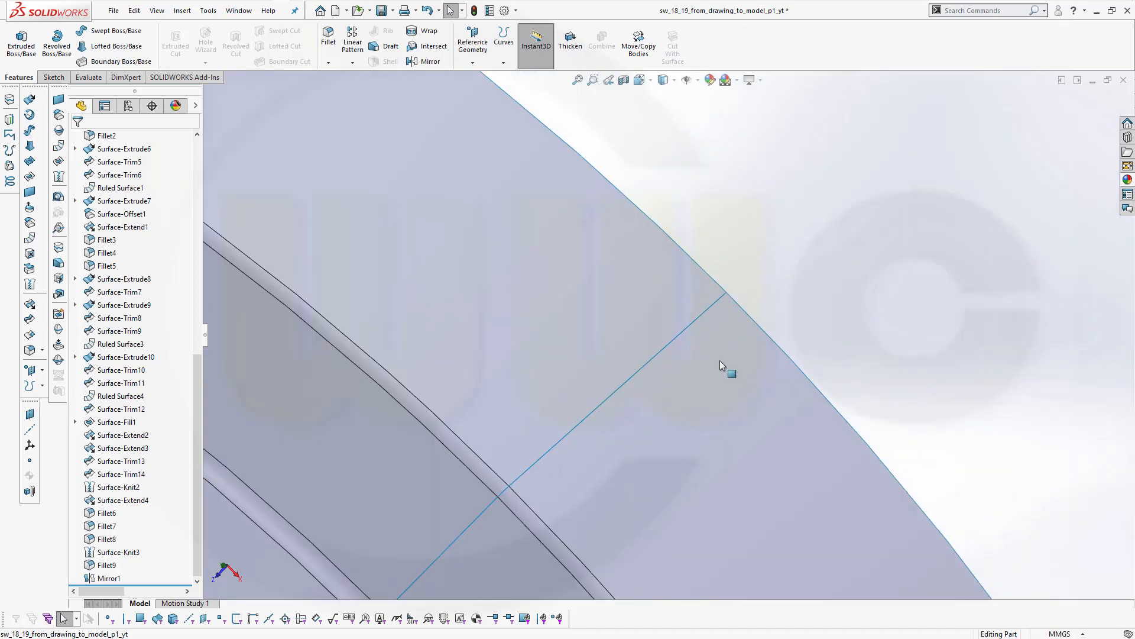
scroll(613, 399, up, 10)
middle_drag(739, 440, 503, 262)
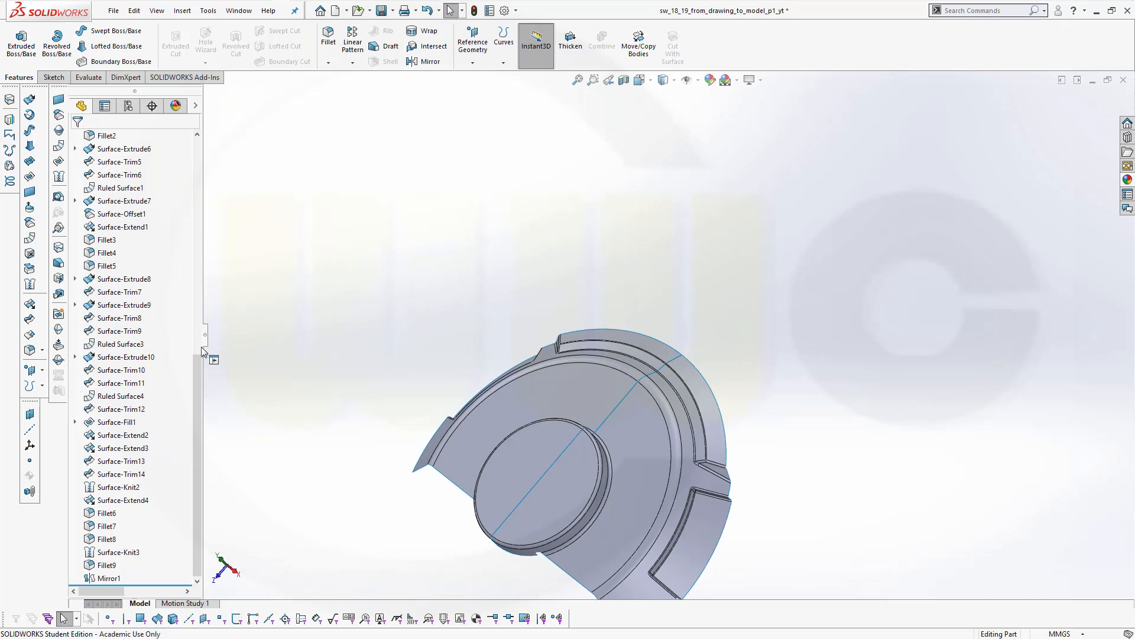
Knit the Fillet9 and Mirror1 surface bodies into one surface, leaving entities unmerged and the knitting tolerance at 0.04367 mm
click(30, 285)
click(635, 465)
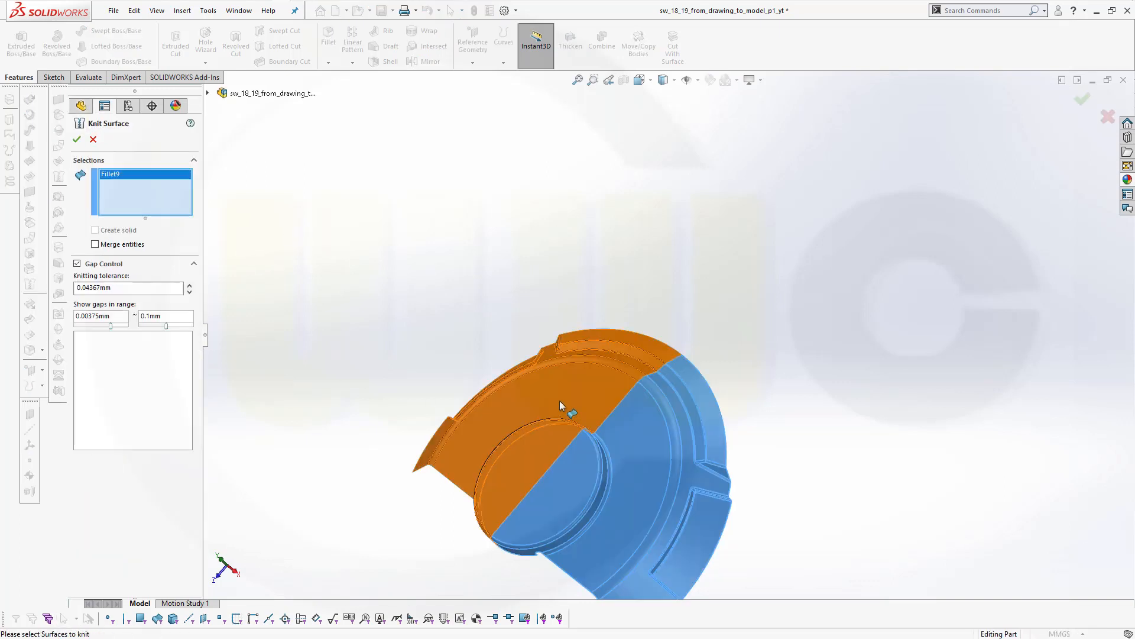
click(464, 362)
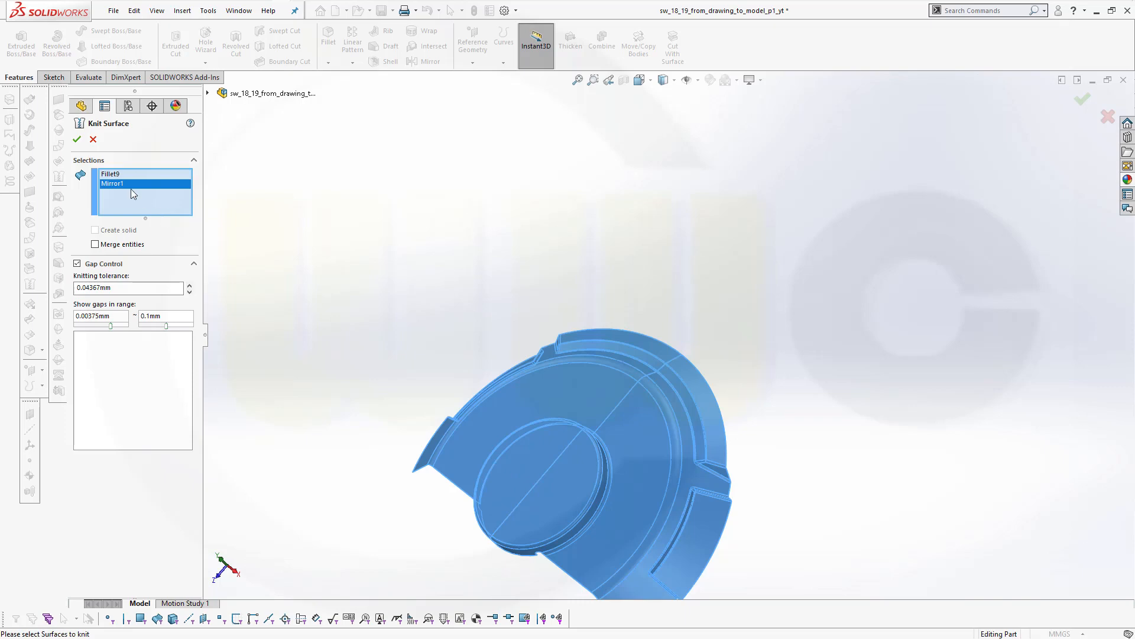
click(77, 139)
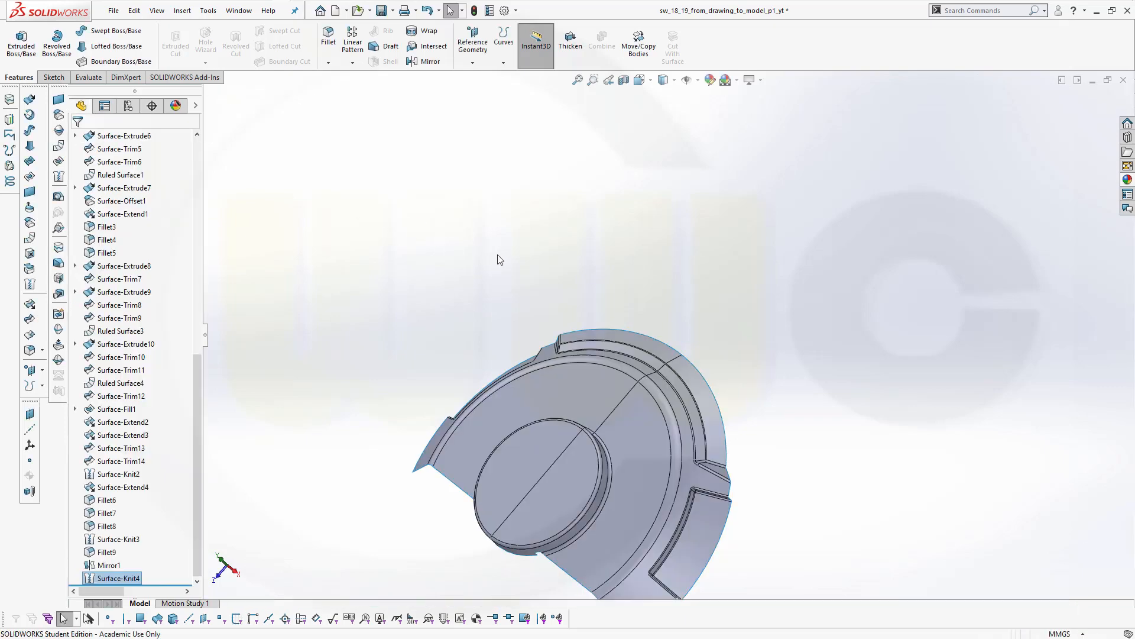
middle_drag(500, 259, 496, 452)
middle_drag(630, 340, 737, 266)
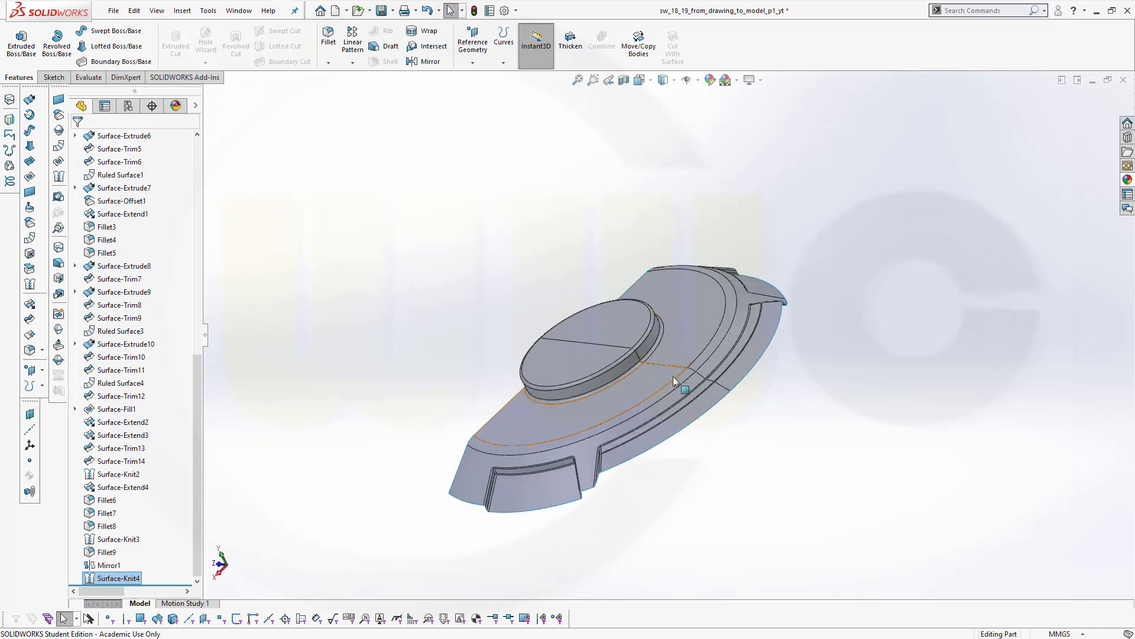
scroll(713, 425, down, 1)
click(761, 457)
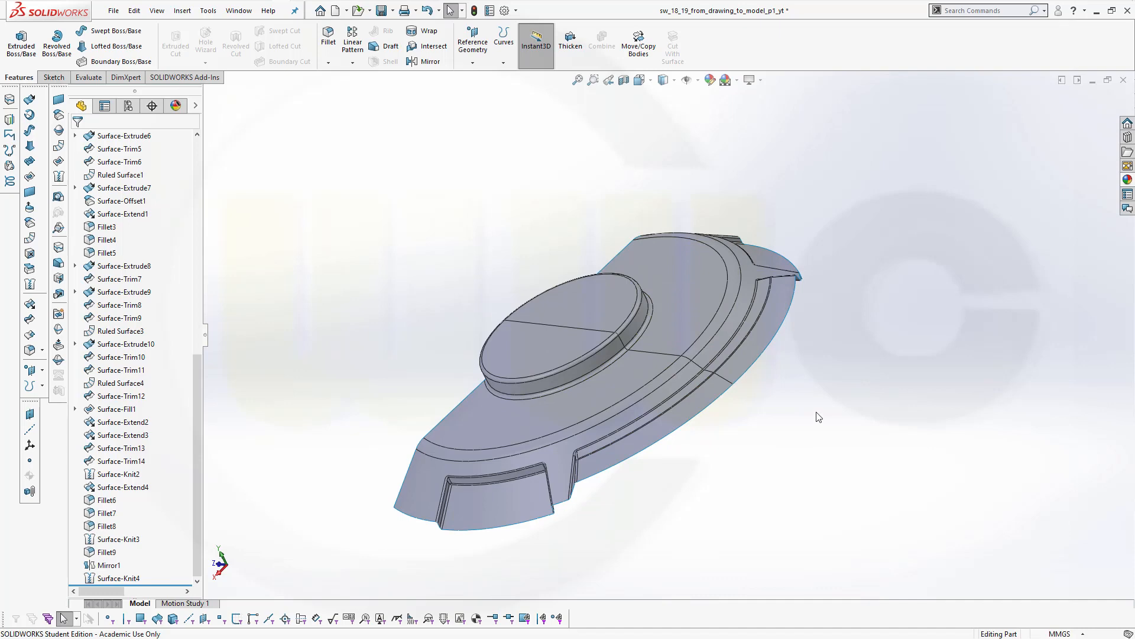
middle_drag(838, 443, 798, 502)
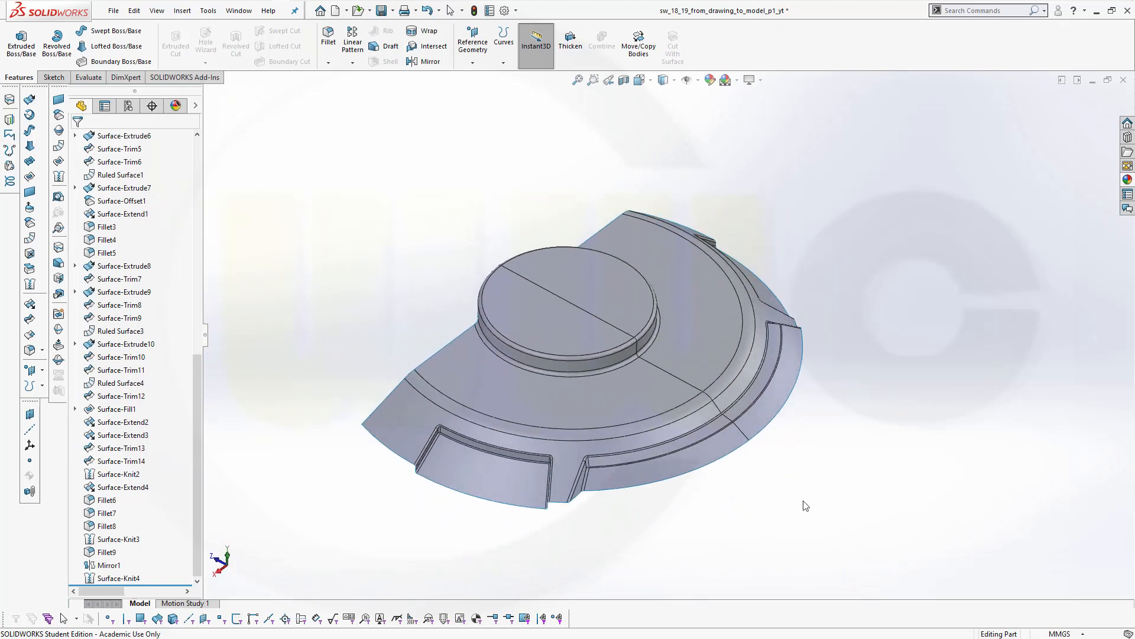